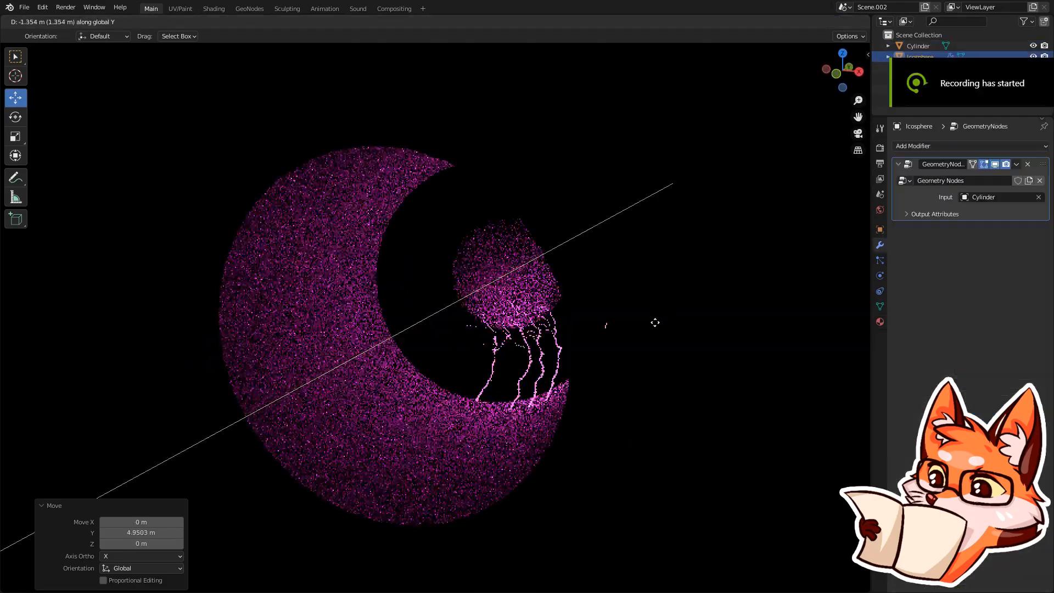
- Slide the icosphere back and forth along the global Y axis to preview the lightning effect against the cylinder
click(614, 348)
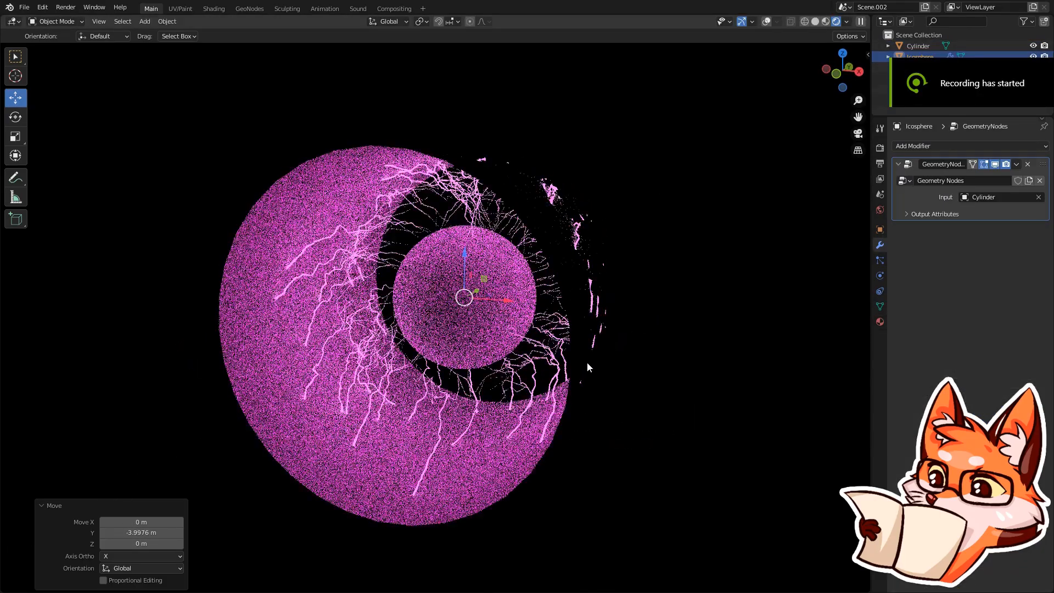
scroll(565, 375, down, 1)
shift+middle_drag(565, 376, 565, 341)
key(g)
key(y)
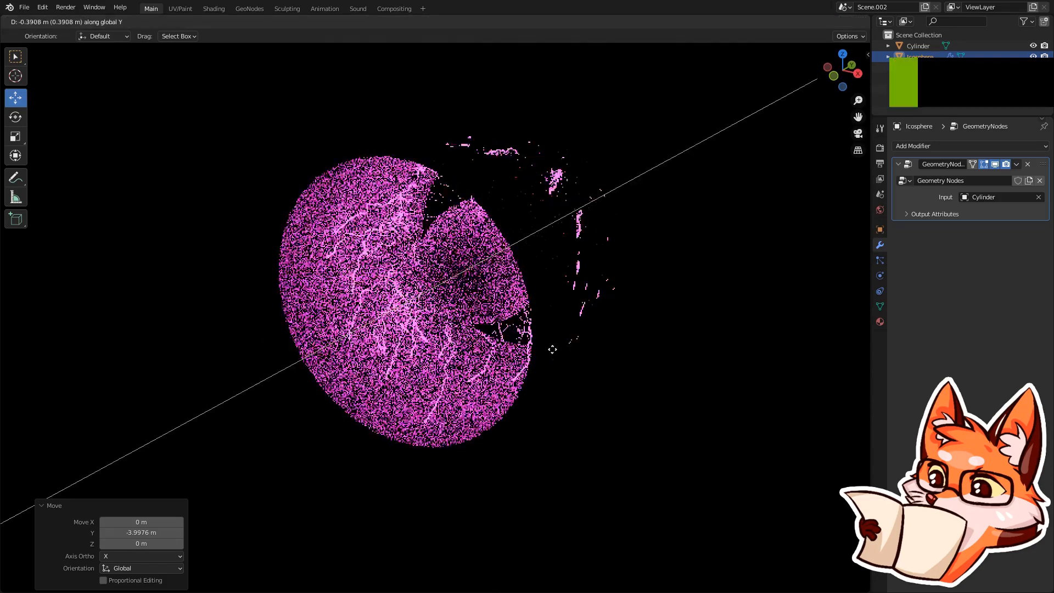
click(479, 381)
middle_drag(479, 381, 563, 374)
key(g)
key(y)
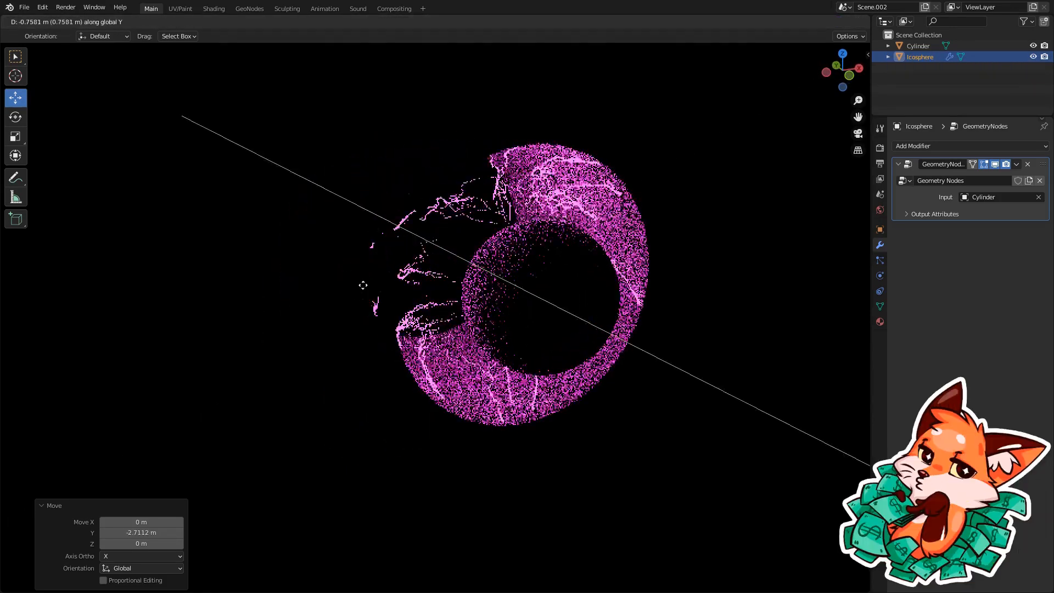
click(471, 341)
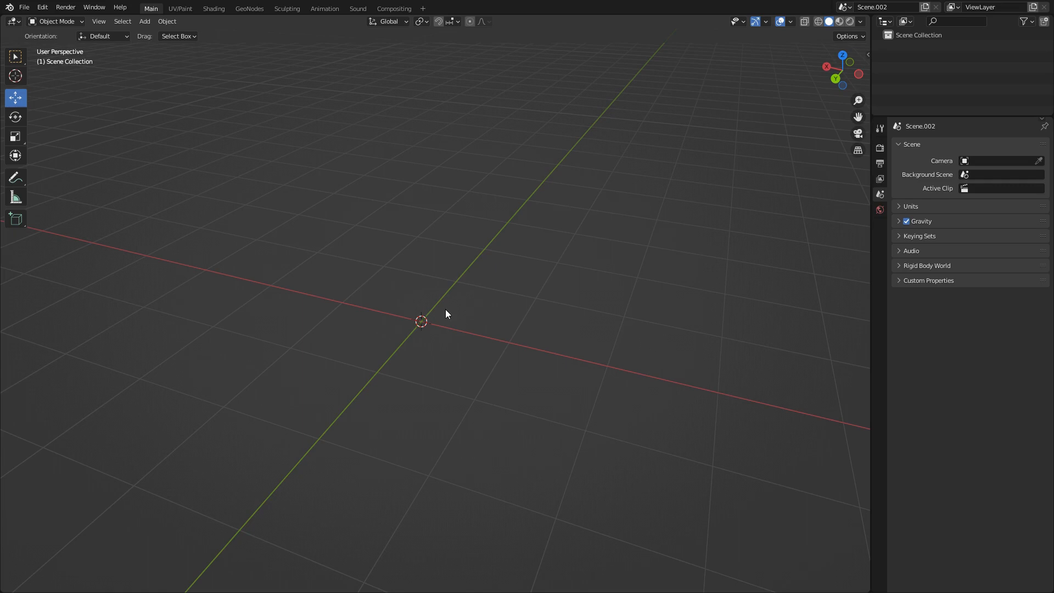
- Add a mesh cylinder and rotate it onto its side so its ends face along the Y axis
key(shift+a)
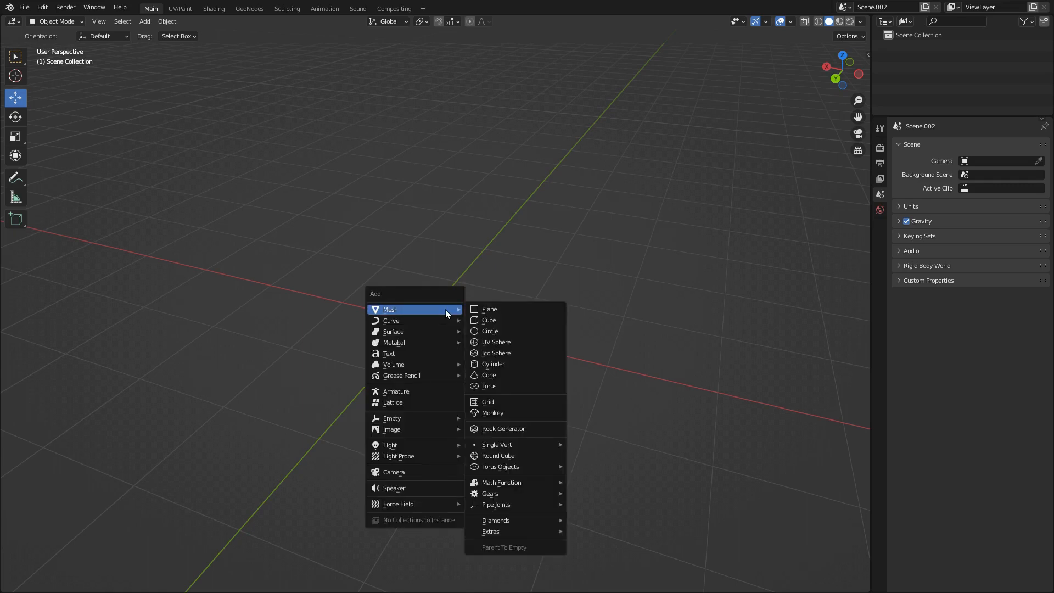
click(505, 364)
key(shift+space)
key(r)
mouse_move(411, 327)
mouse_down()
mouse_move(410, 310)
mouse_move(413, 321)
mouse_up()
- Delete both end faces of the cylinder to leave an open tube, and apply the object's rotation
key(Tab)
click(393, 337)
key(x)
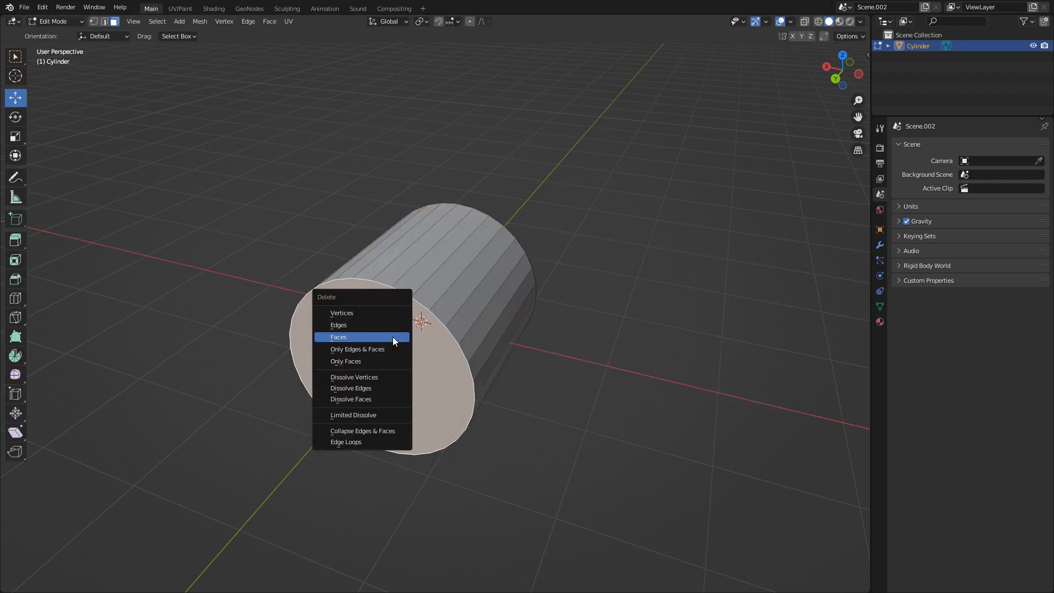
click(393, 338)
middle_drag(393, 338, 431, 331)
click(445, 316)
key(x)
click(444, 316)
scroll(445, 316, down, 1)
key(Tab)
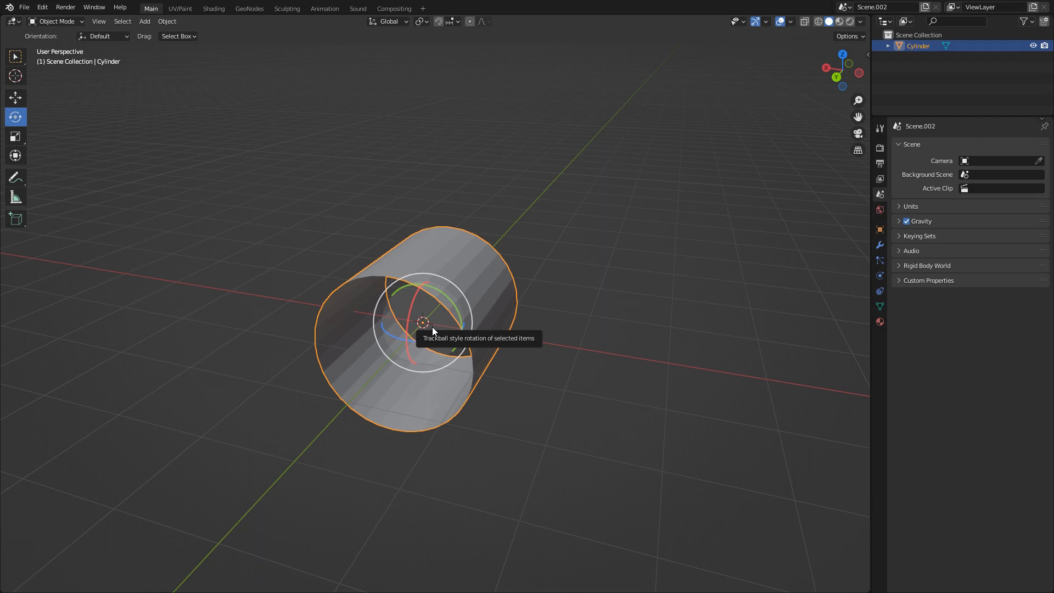
key(ctrl+a)
click(434, 325)
- Add a mesh cube and move it along X to about -2.79 m, beside the cylinder
key(shift+a)
mouse_move(447, 308)
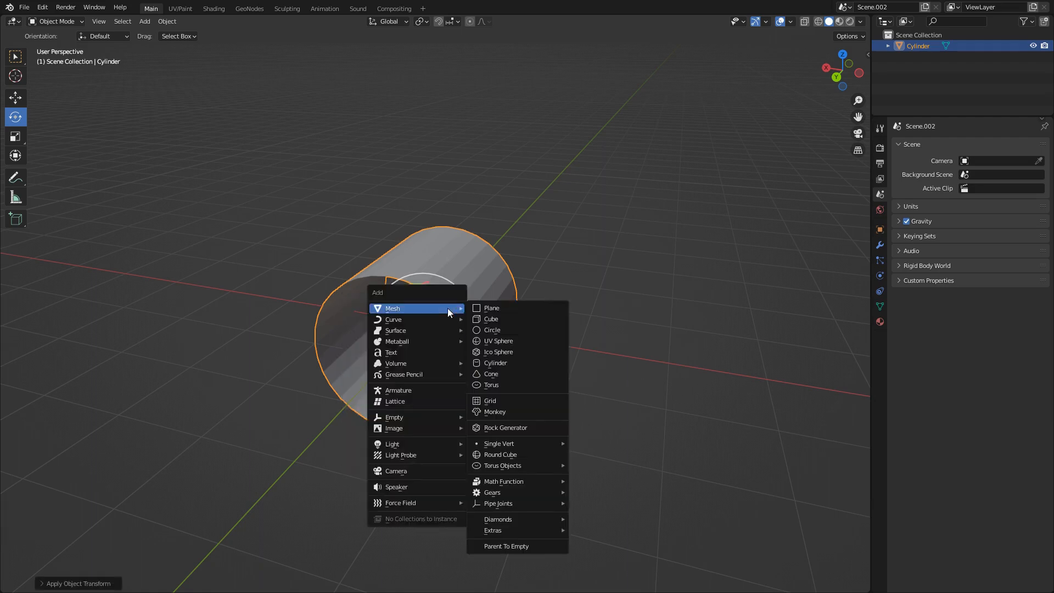
click(490, 319)
key(shift+space)
key(g)
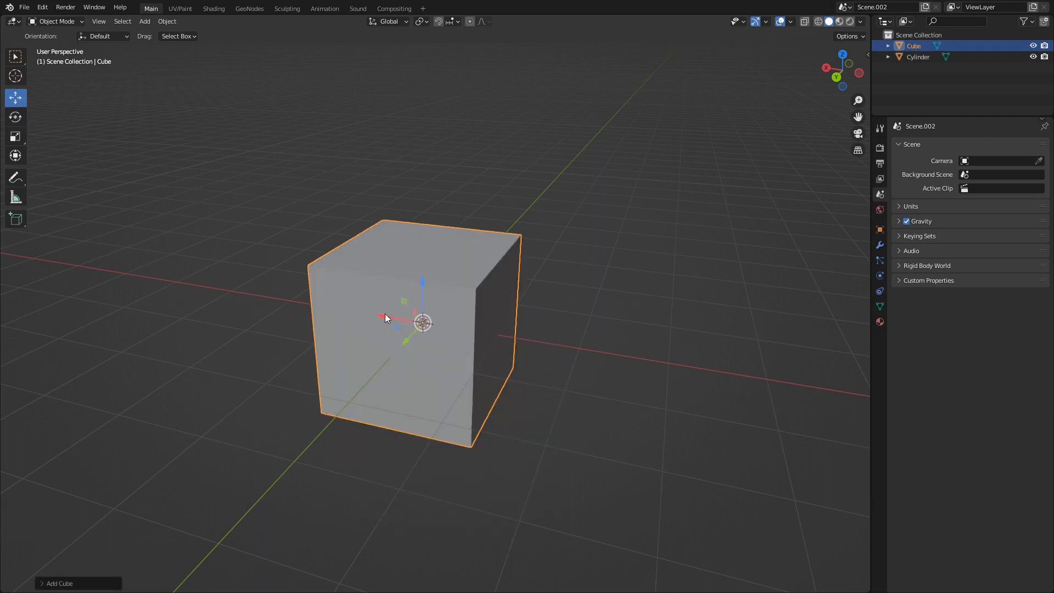
drag(384, 314, 607, 352)
shift+middle_drag(648, 367, 467, 338)
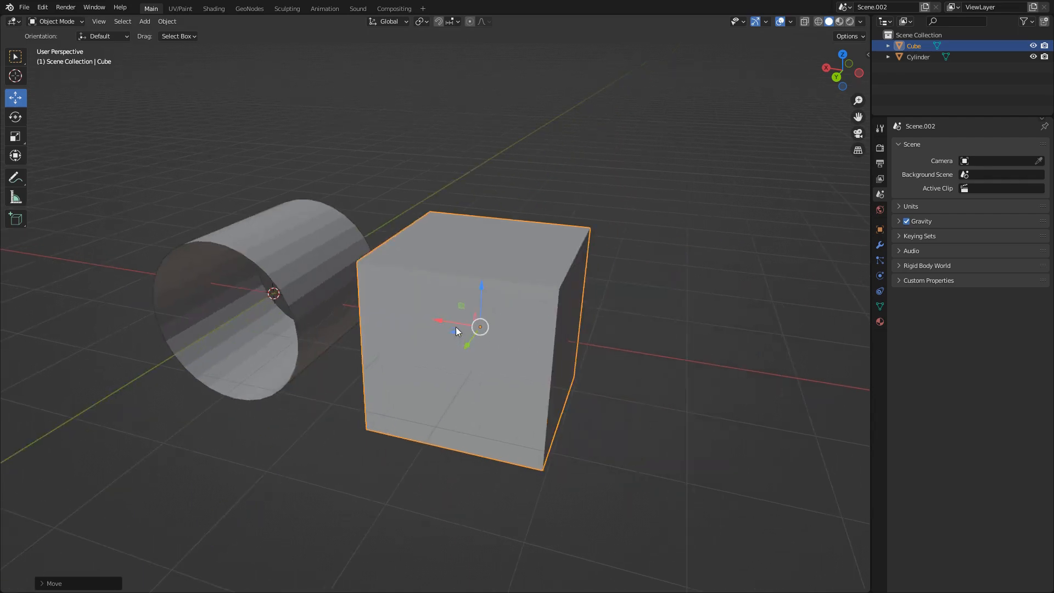
- Delete the cube's front and back faces so it is open in the same direction as the cylinder
key(Tab)
click(447, 328)
key(x)
click(445, 328)
click(490, 312)
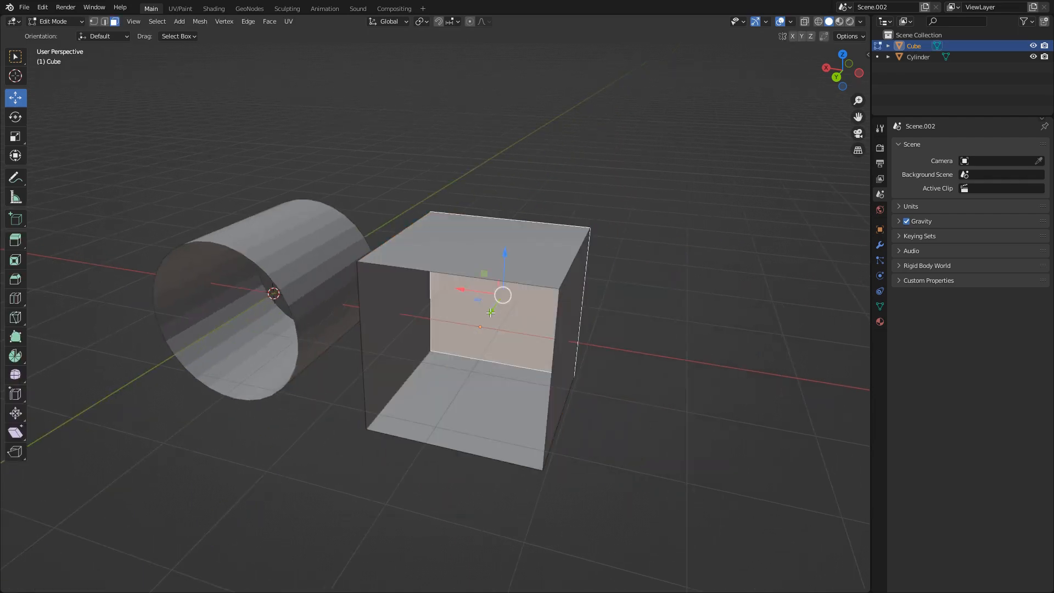
key(x)
click(478, 322)
middle_drag(478, 322, 485, 309)
key(Tab)
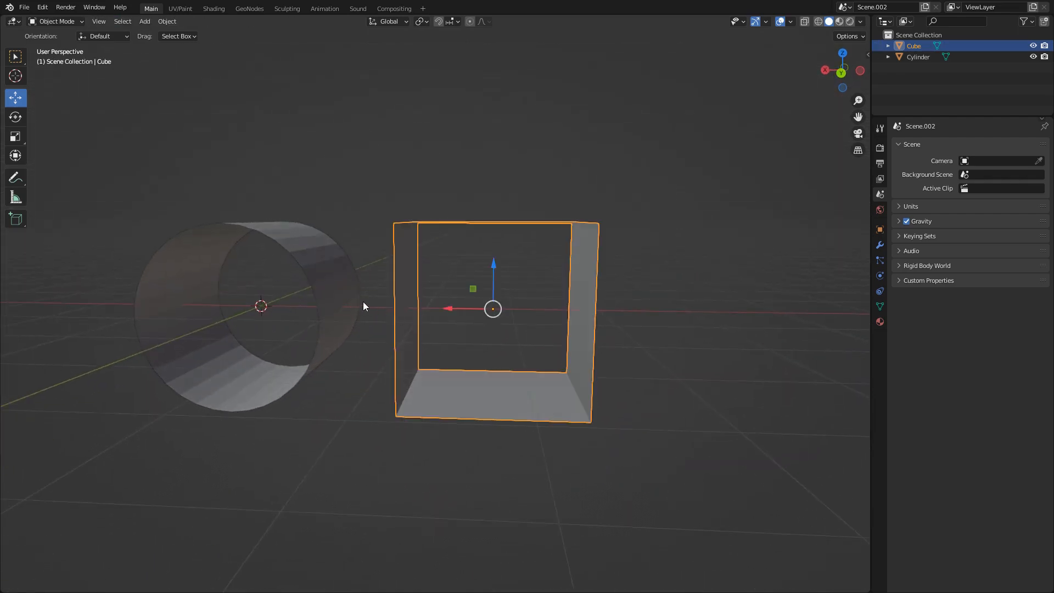
- Select the cylinder and open the GeoNodes workspace with its main area set to the Geometry Node Editor
shift+middle_drag(364, 301, 436, 296)
click(396, 251)
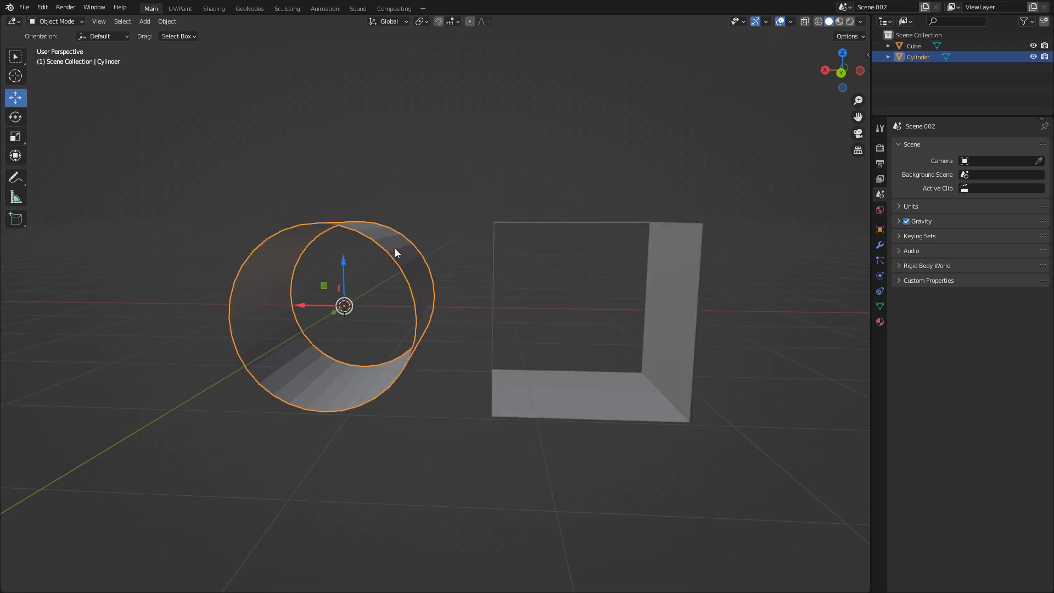
click(881, 231)
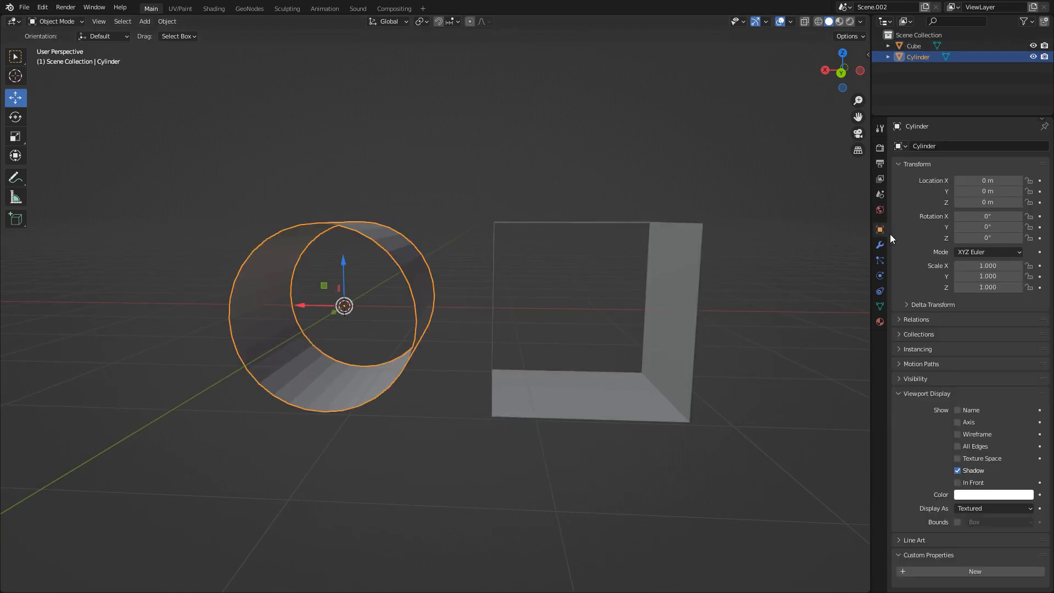
click(689, 258)
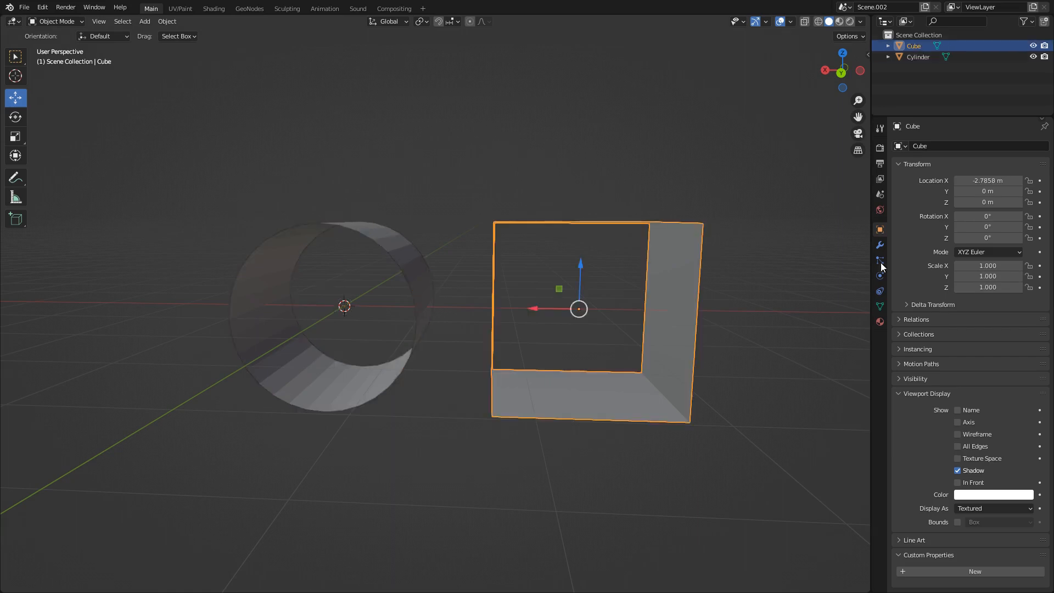
click(407, 242)
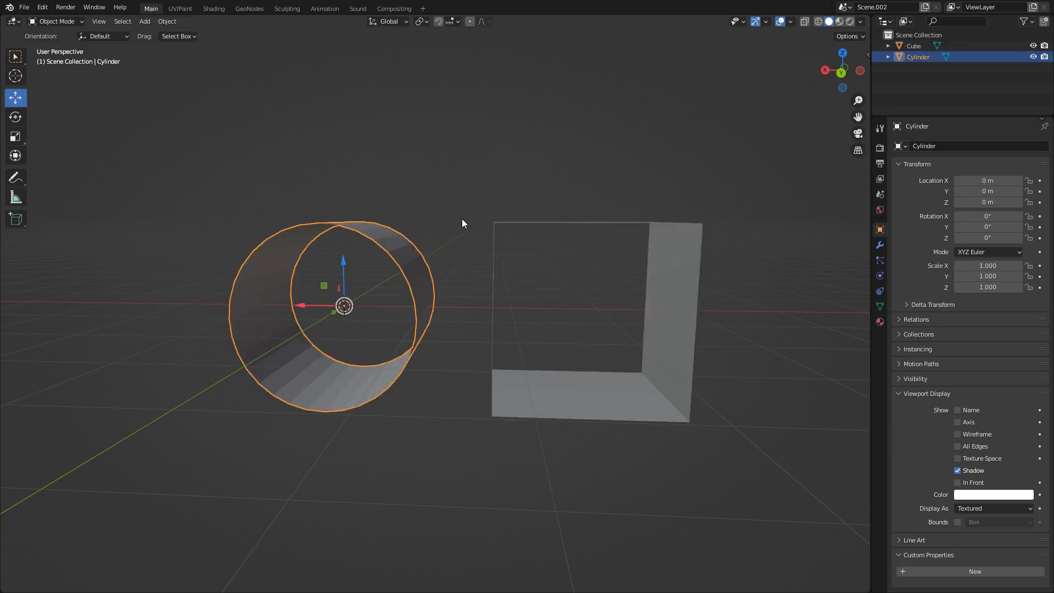
middle_drag(463, 223, 483, 216)
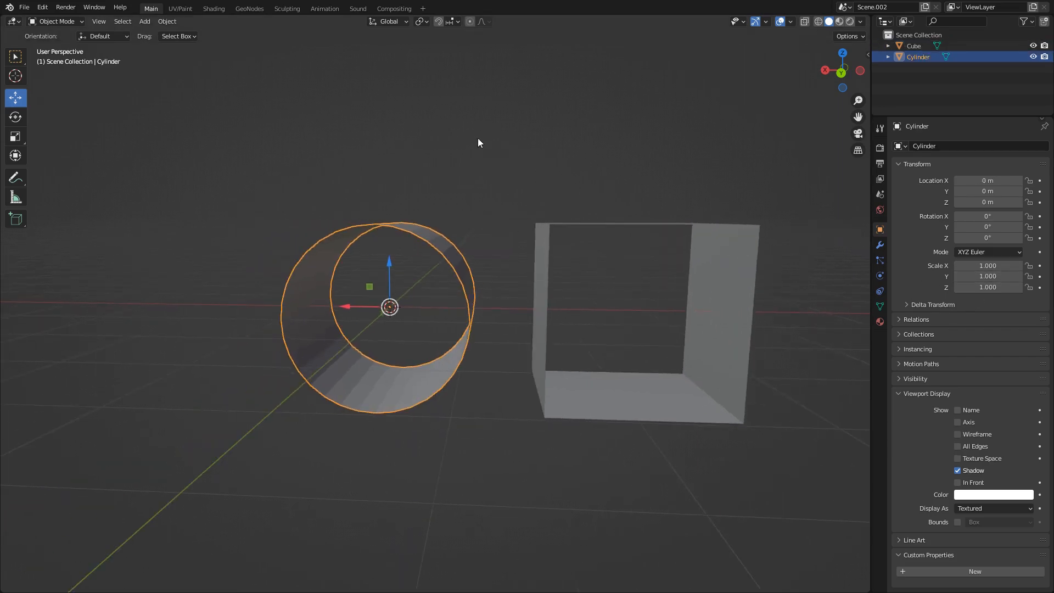
click(250, 9)
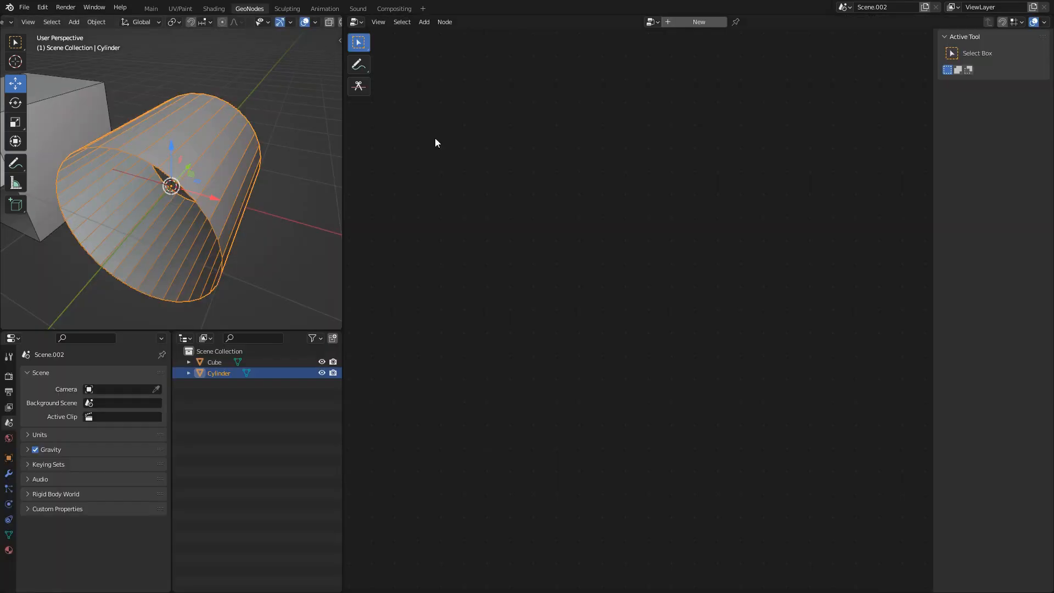
click(356, 22)
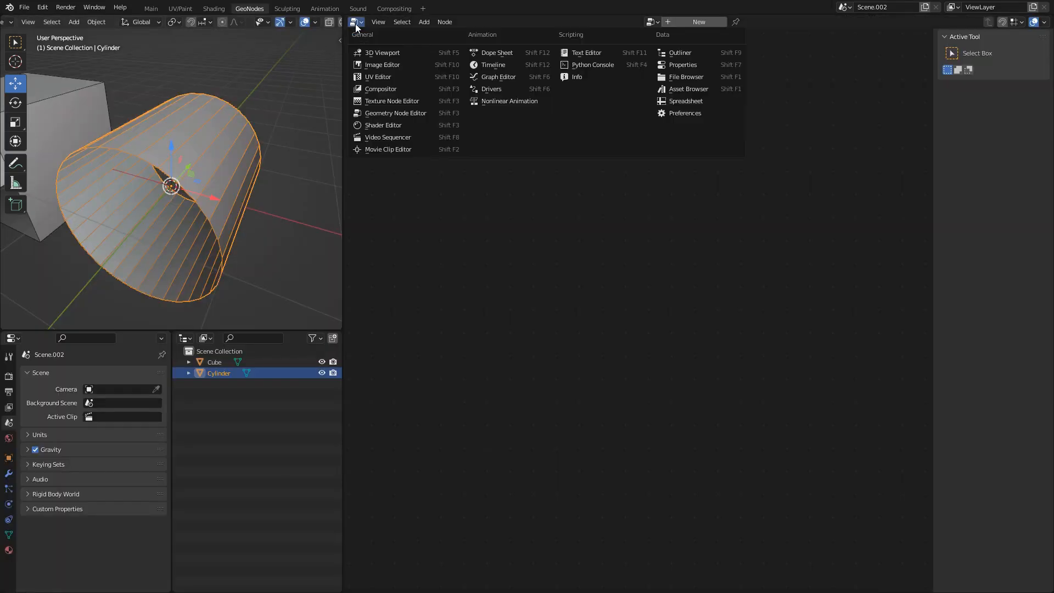
click(413, 112)
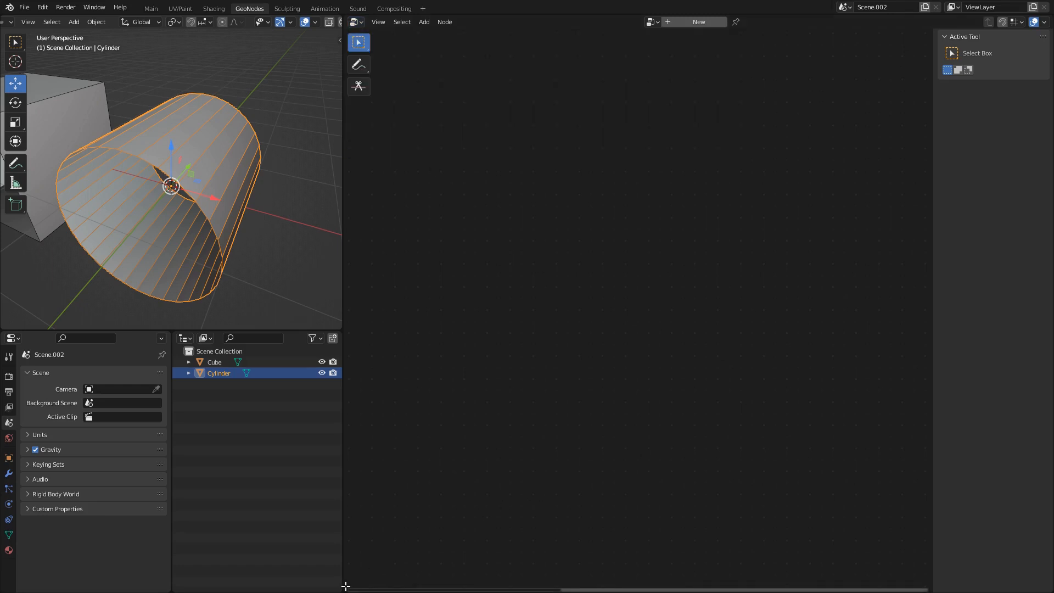
drag(345, 586, 384, 323)
click(356, 332)
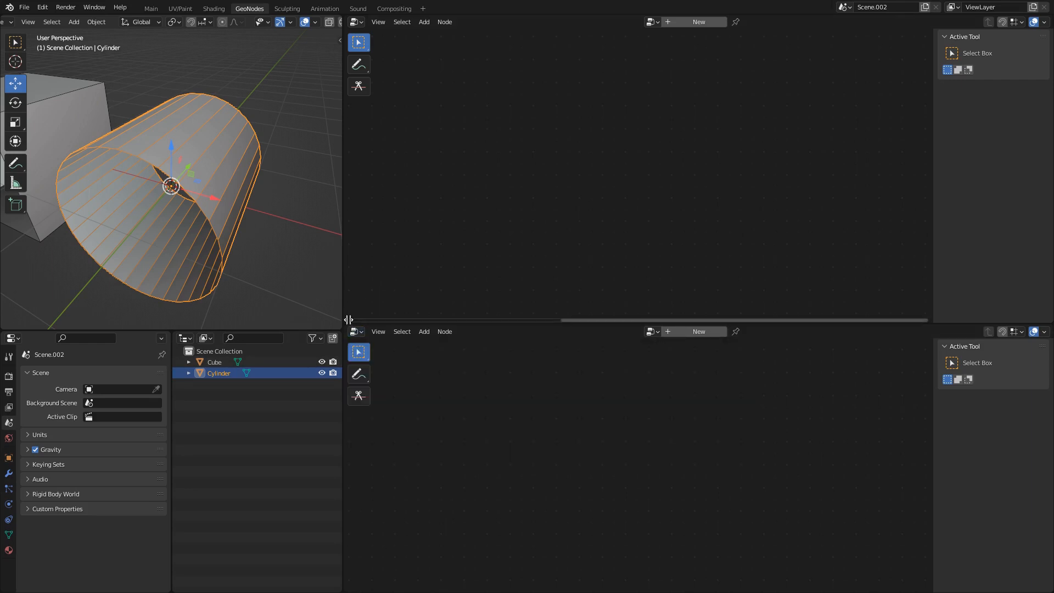
drag(348, 319, 352, 347)
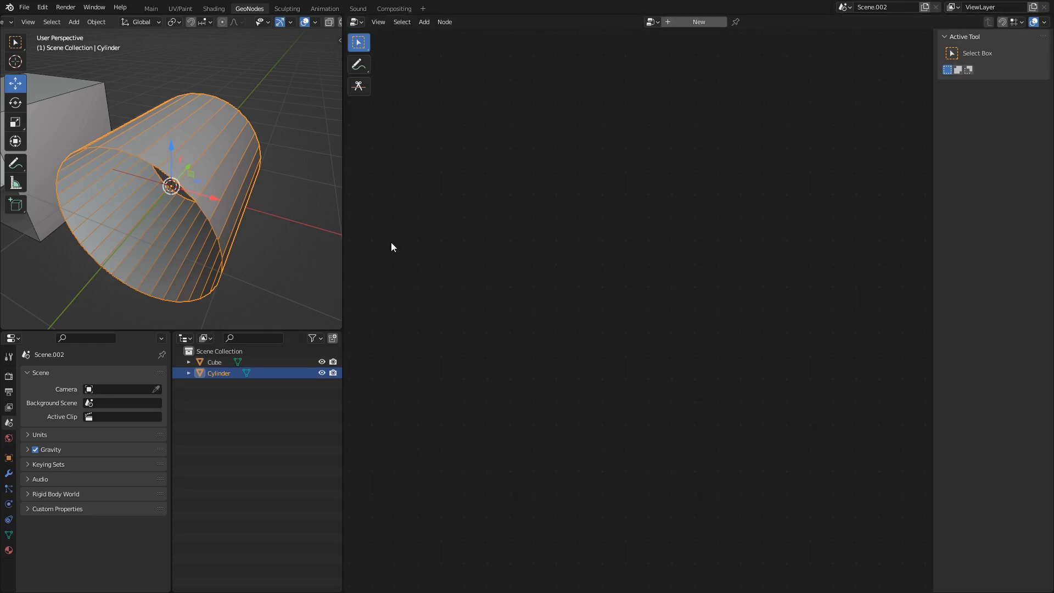
- Create a new geometry node tree on the cylinder and name it "Proximity Lightning"
middle_drag(203, 180, 176, 189)
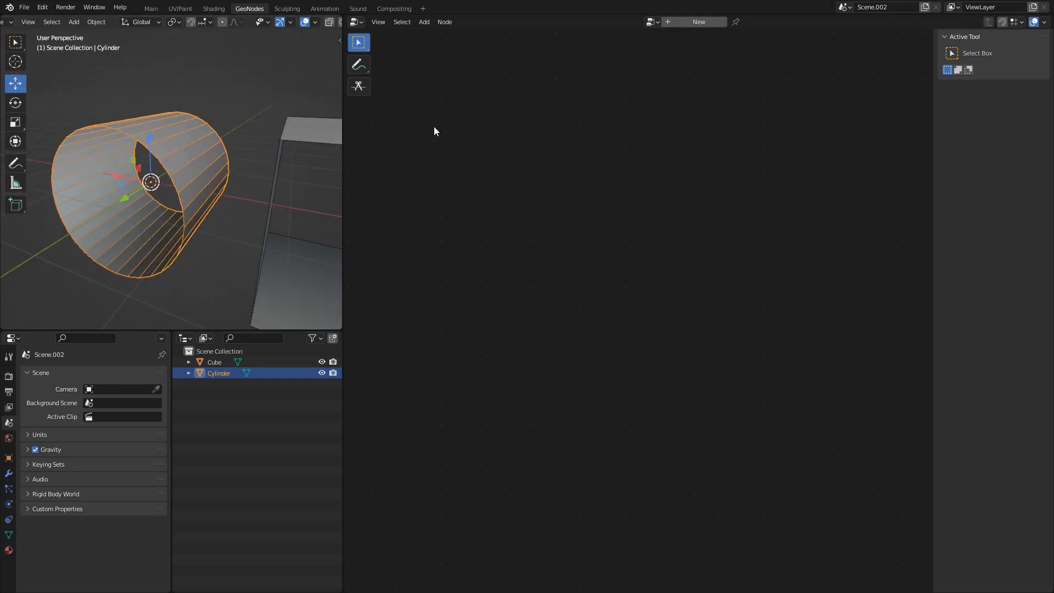
click(695, 22)
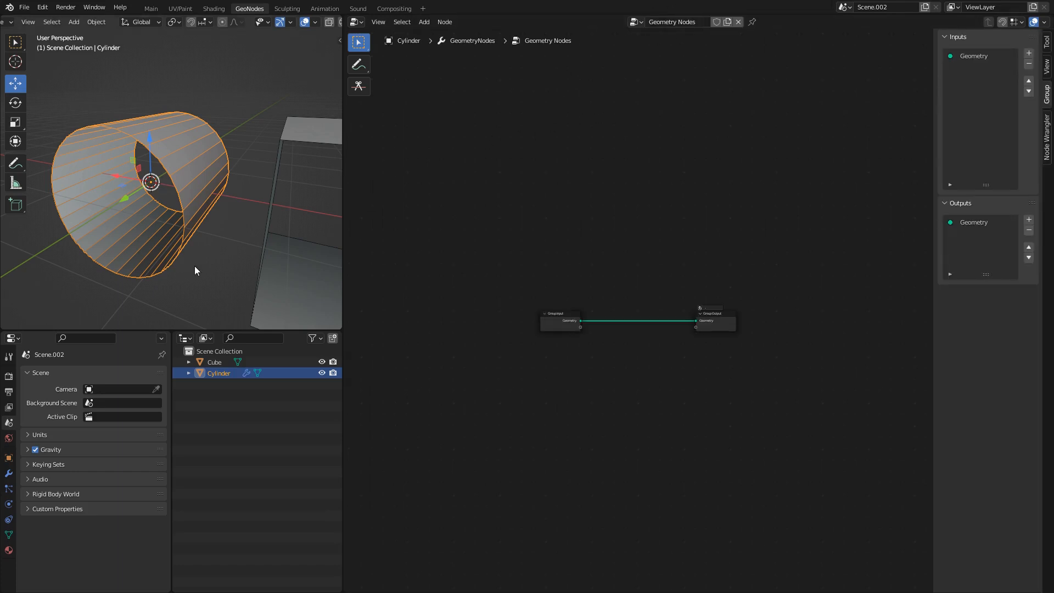
click(9, 475)
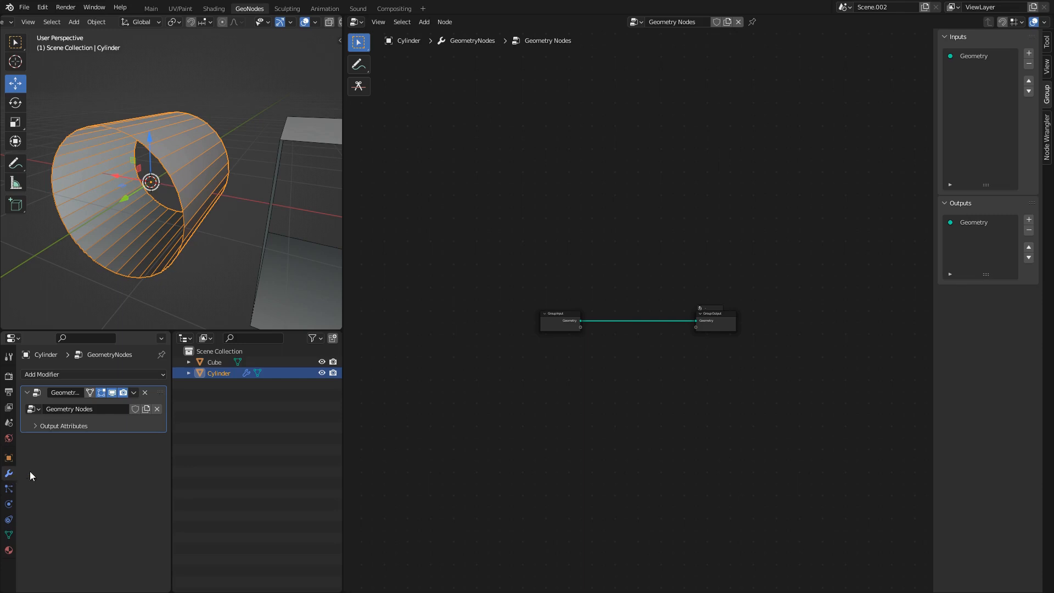
click(93, 411)
text(Proximity Lightning)
key(Return)
- Select the Group Input and Group Output nodes and move them together within the node editor
scroll(595, 315, up, 3)
middle_drag(591, 310, 568, 238)
drag(483, 196, 819, 337)
key(g)
click(813, 312)
- Annotate a freehand circle and a freehand square side by side below the nodes
click(362, 64)
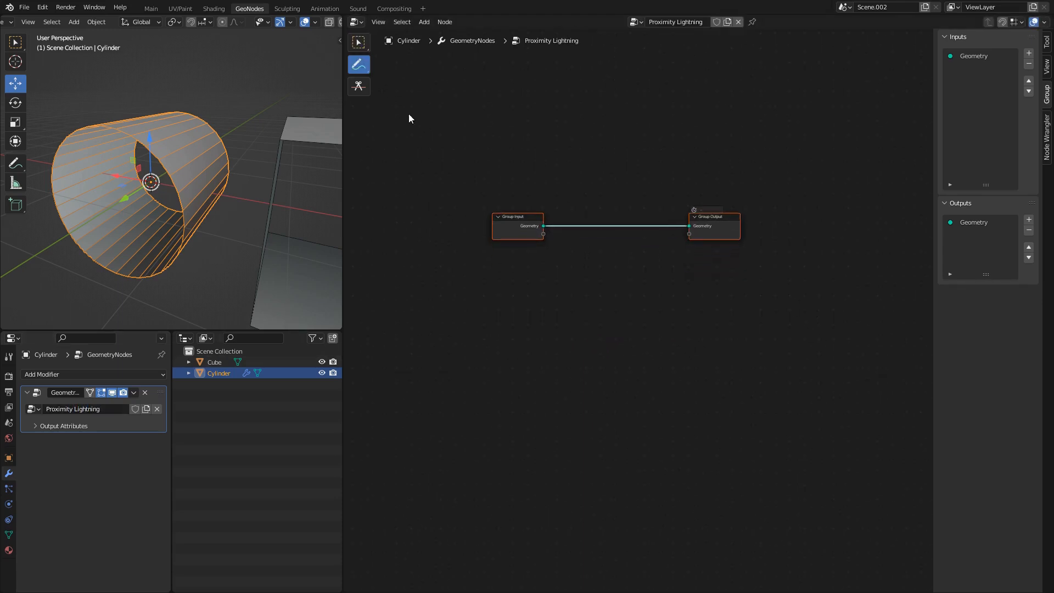
middle_drag(586, 270, 576, 196)
mouse_move(537, 273)
mouse_down()
mouse_move(511, 355)
mouse_move(571, 291)
mouse_move(541, 275)
mouse_up()
middle_drag(661, 285, 559, 260)
scroll(280, 214, down, 3)
mouse_move(622, 273)
mouse_down()
mouse_move(684, 274)
mouse_move(711, 365)
mouse_move(621, 372)
mouse_move(613, 282)
mouse_up()
middle_drag(584, 277, 621, 275)
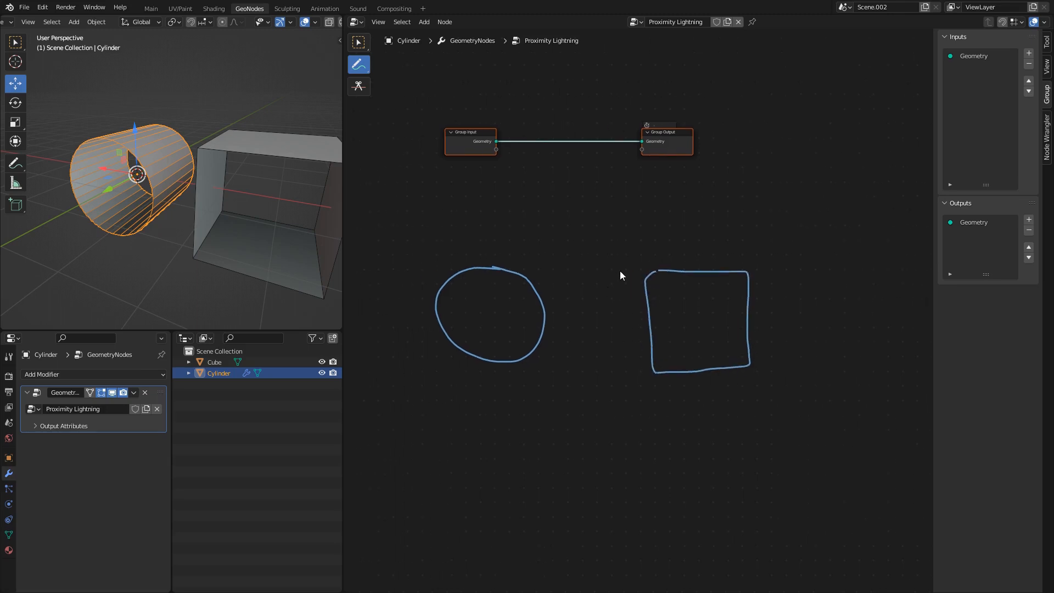
- Mark three points as small loops along the outline of the annotated circle and three along the square's
scroll(545, 282, up, 1)
drag(492, 265, 494, 263)
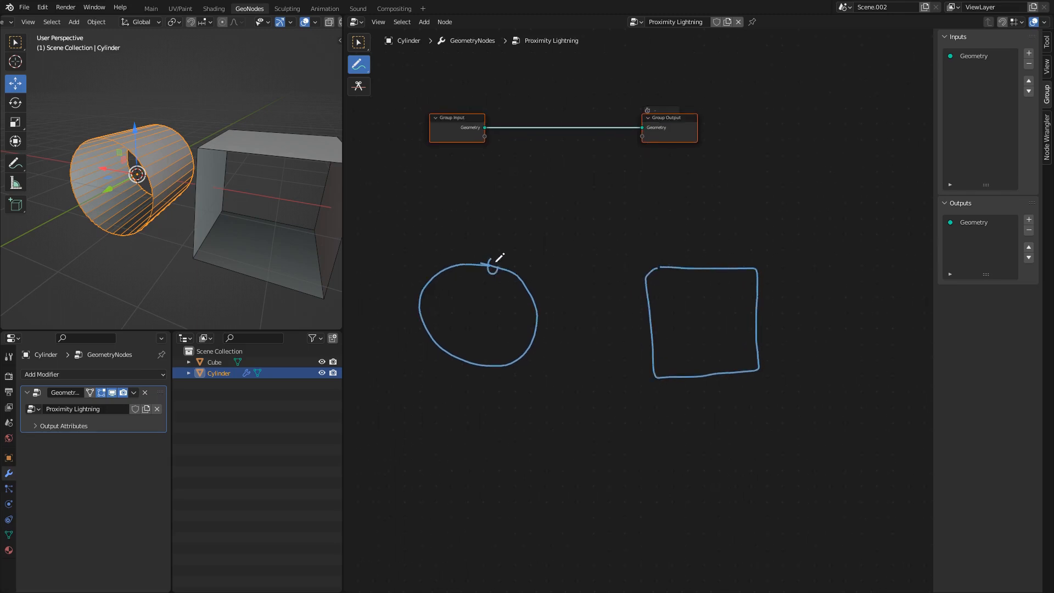
drag(533, 351, 523, 339)
drag(439, 343, 442, 352)
drag(759, 312, 747, 320)
drag(661, 358, 651, 348)
middle_drag(552, 222, 569, 274)
- Add a Distribute Points on Faces node to the tree
click(356, 41)
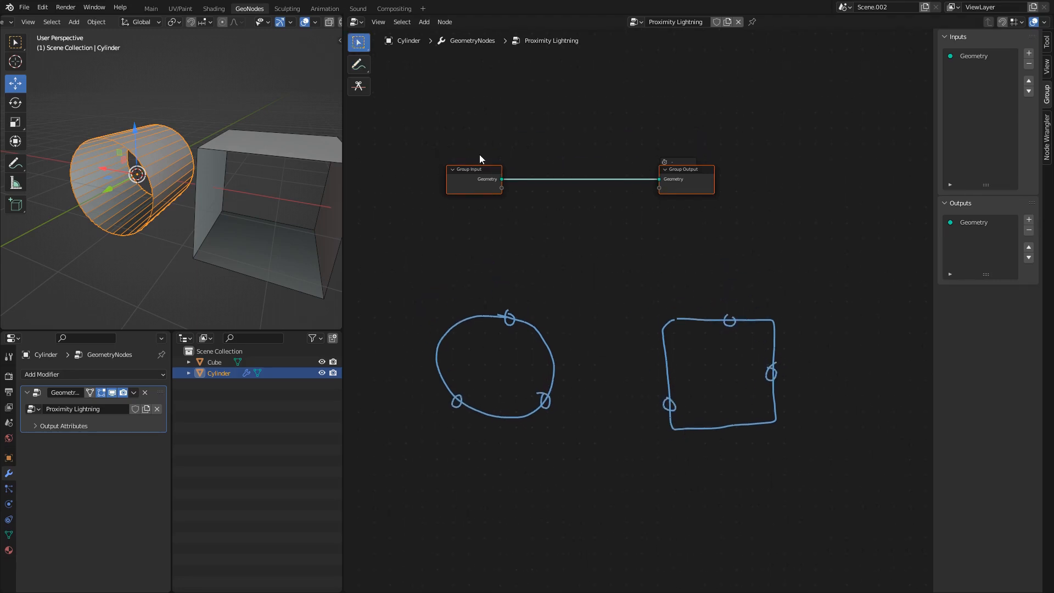
click(561, 218)
key(shift+a)
text(distu)
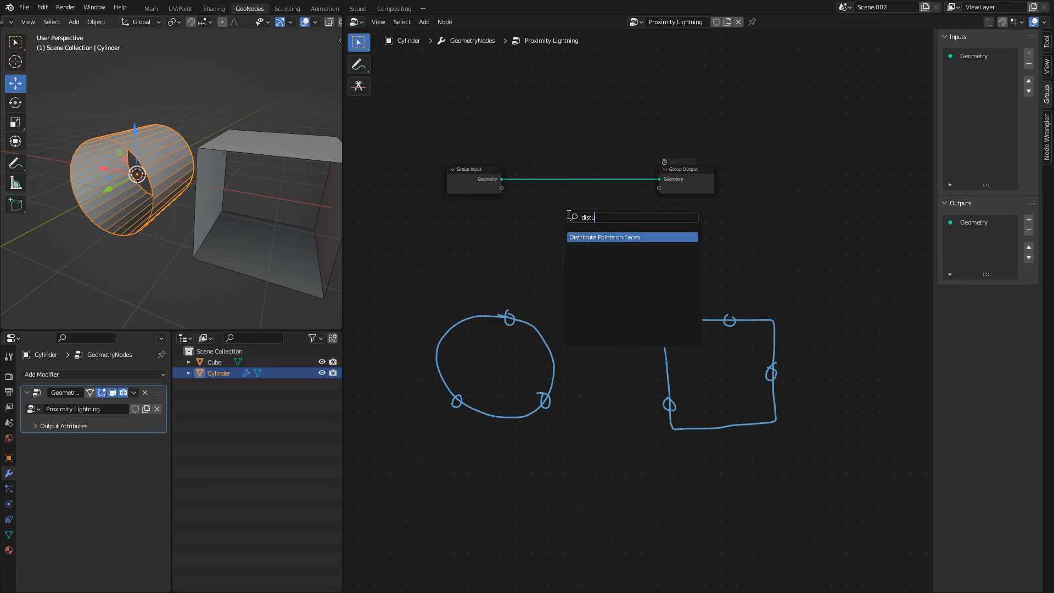
key(Return)
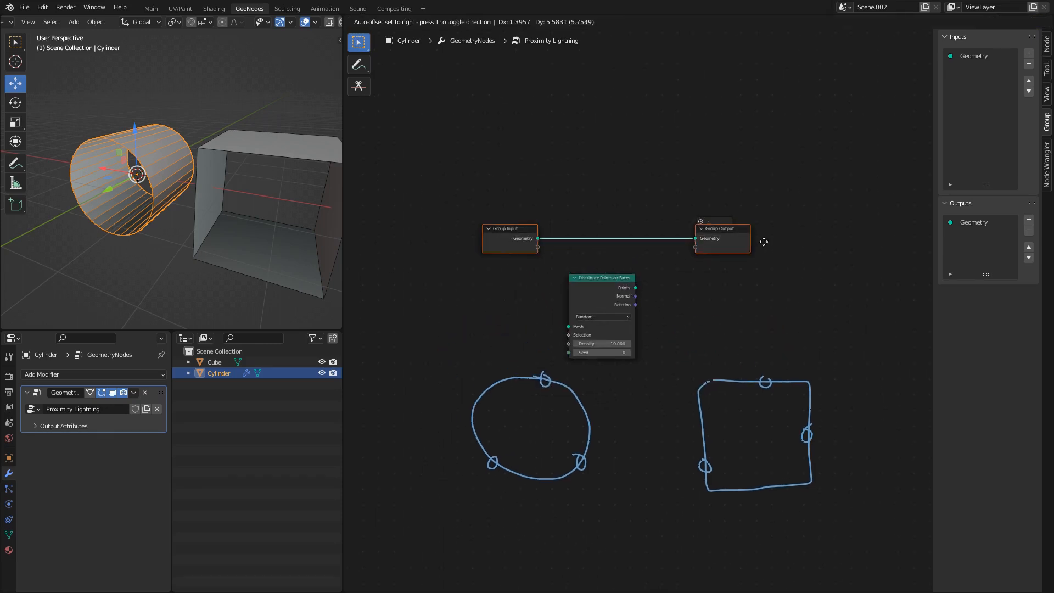
- Rearrange the nodes so Distribute Points on Faces sits below the link between Group Input and Group Output
click(764, 201)
drag(602, 240, 650, 309)
key(g)
click(677, 285)
scroll(642, 310, up, 3)
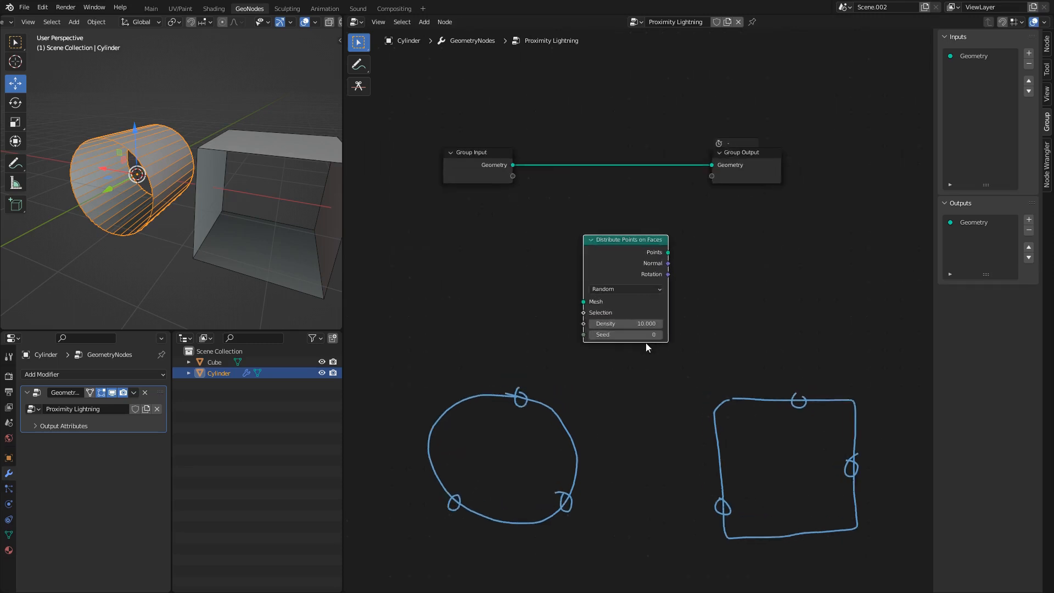
scroll(646, 344, up, 1)
middle_drag(596, 338, 585, 294)
scroll(583, 291, up, 1)
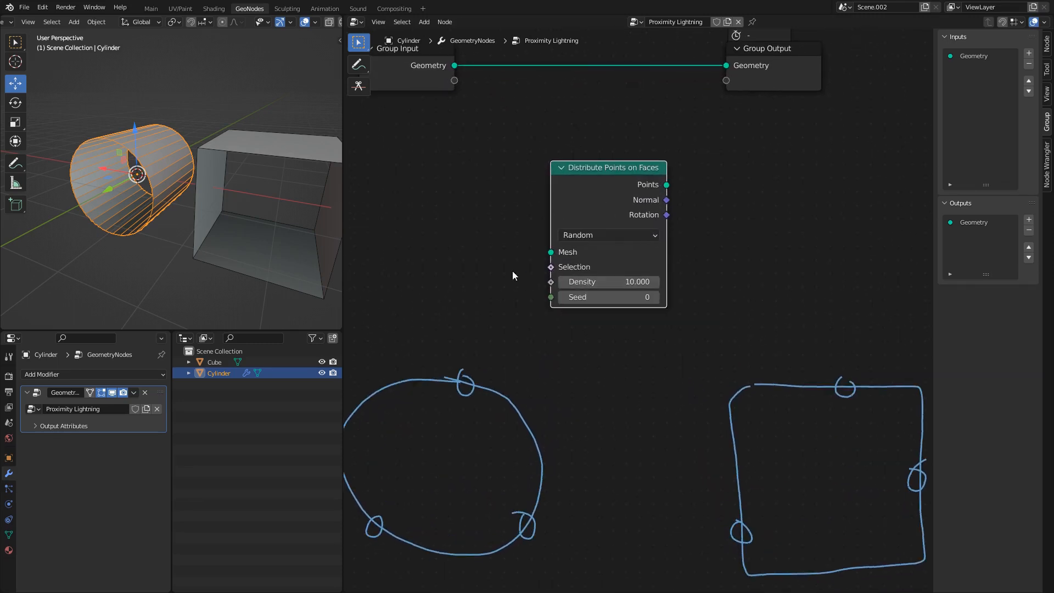
- Annotate a line joining the top point mark on the circle to the top point mark on the square
scroll(513, 272, down, 1)
click(358, 64)
scroll(497, 302, down, 1)
middle_drag(559, 360, 532, 270)
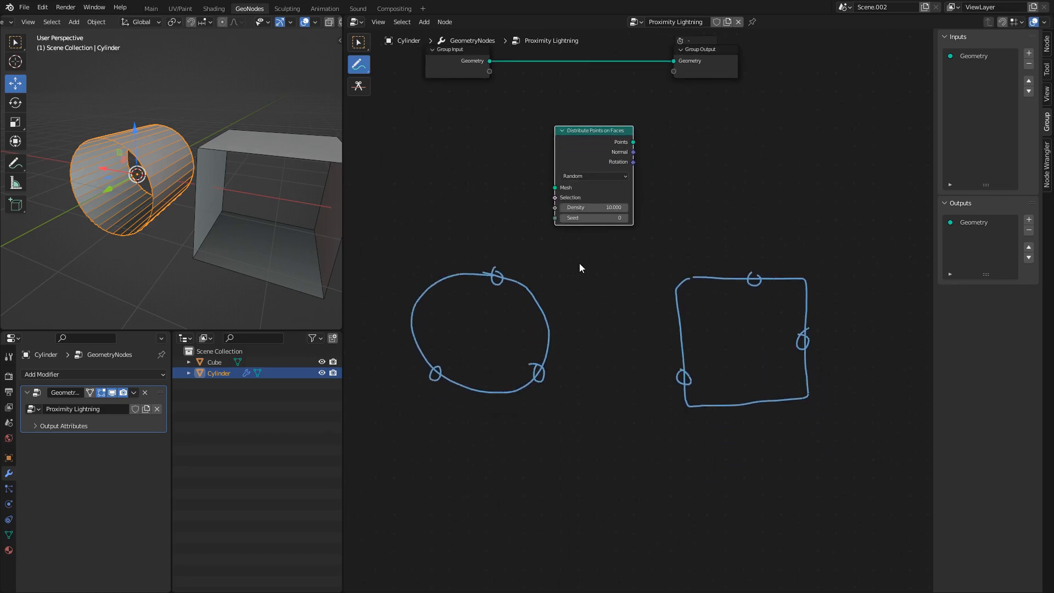
drag(499, 280, 750, 283)
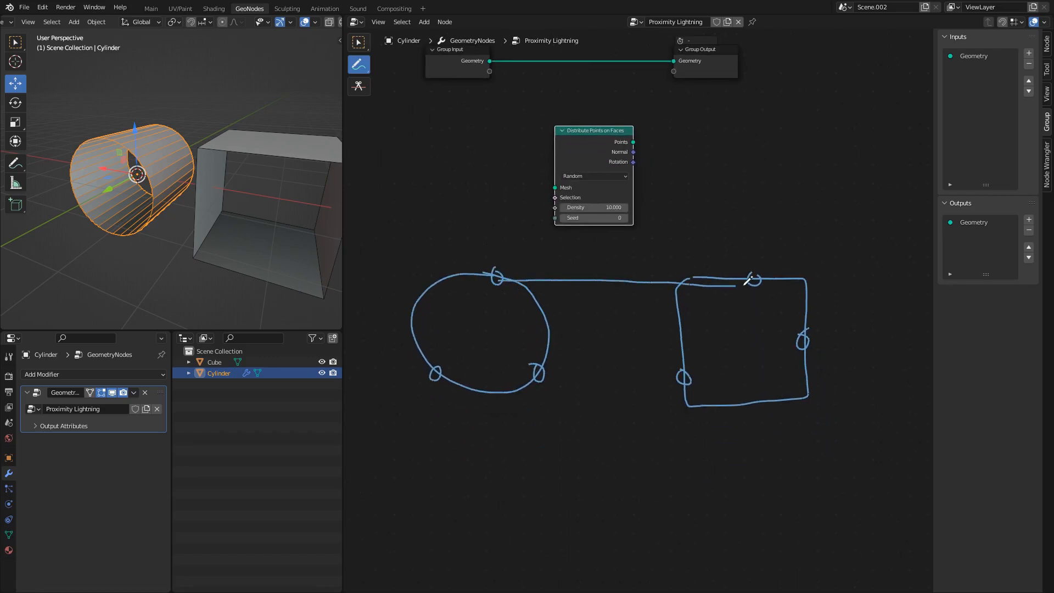
- Annotate two more lines joining the circle's lower point marks to the square's left and right point marks
drag(541, 379, 680, 377)
drag(437, 372, 785, 346)
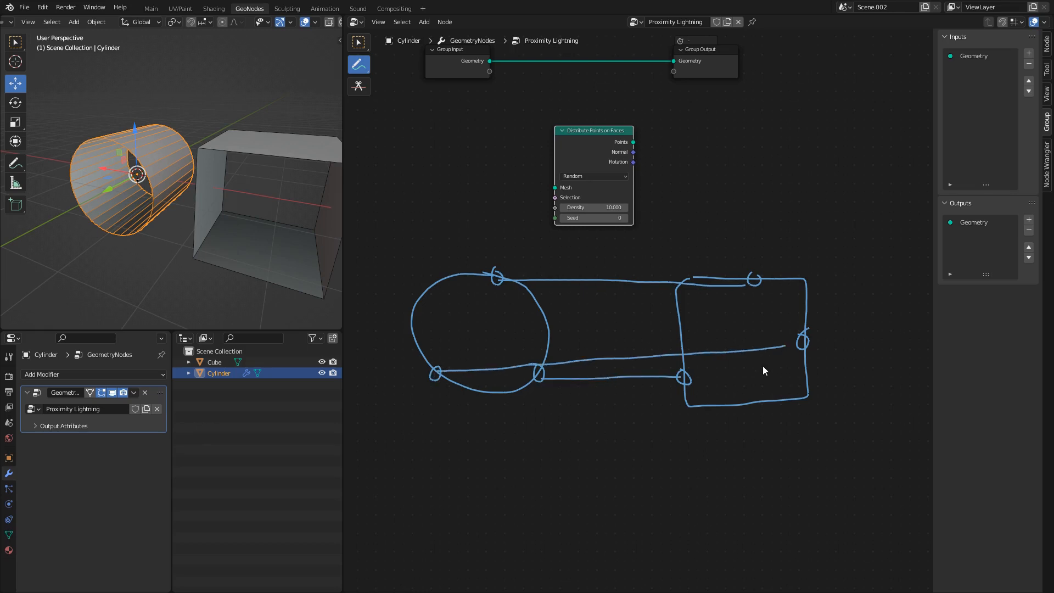
- Undo the three annotated lines that connect the circle's points to the square's points
key(ctrl+z)
key(ctrl+z)
key(ctrl+z)
middle_drag(620, 252, 642, 365)
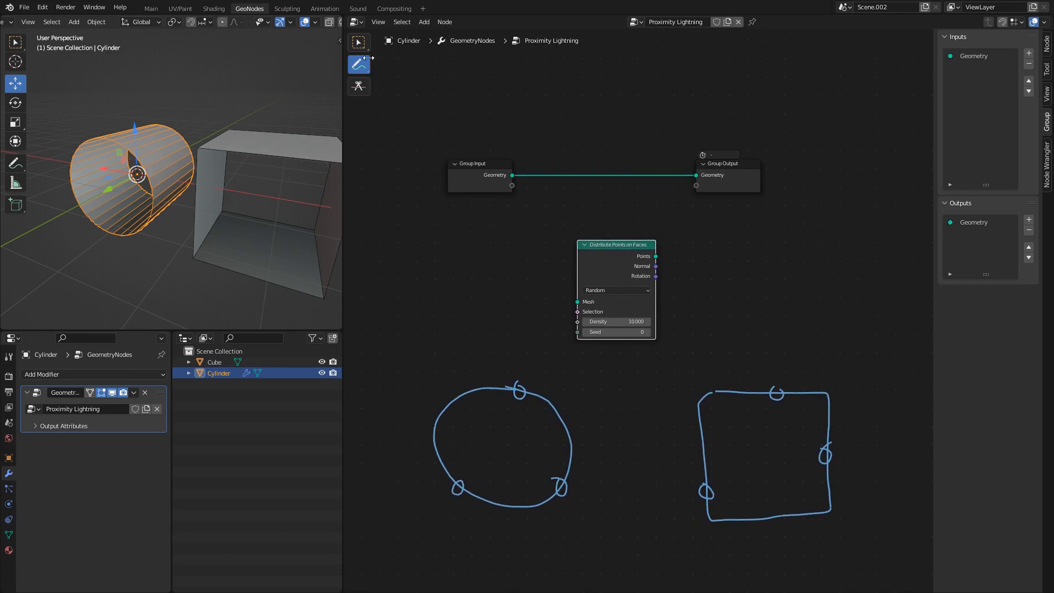
- Return to the selection tool and move the Group Input and Group Output nodes up, clear of Distribute Points on Faces
click(363, 44)
scroll(576, 378, down, 1)
mouse_move(576, 378)
middle_down()
mouse_move(519, 266)
mouse_move(591, 417)
middle_up()
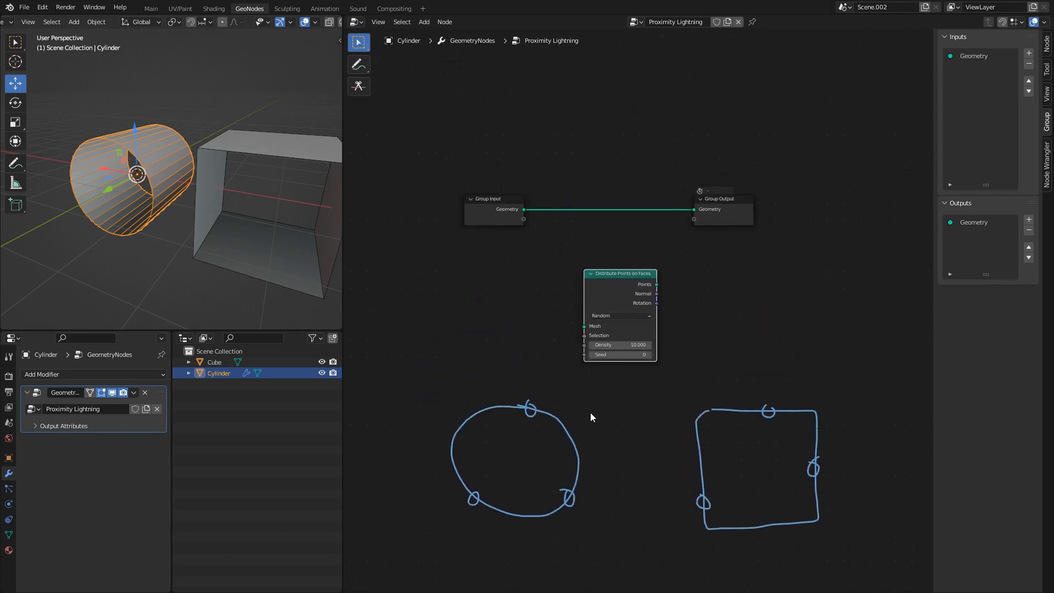
drag(440, 122, 716, 294)
key(g)
click(757, 281)
scroll(650, 285, up, 1)
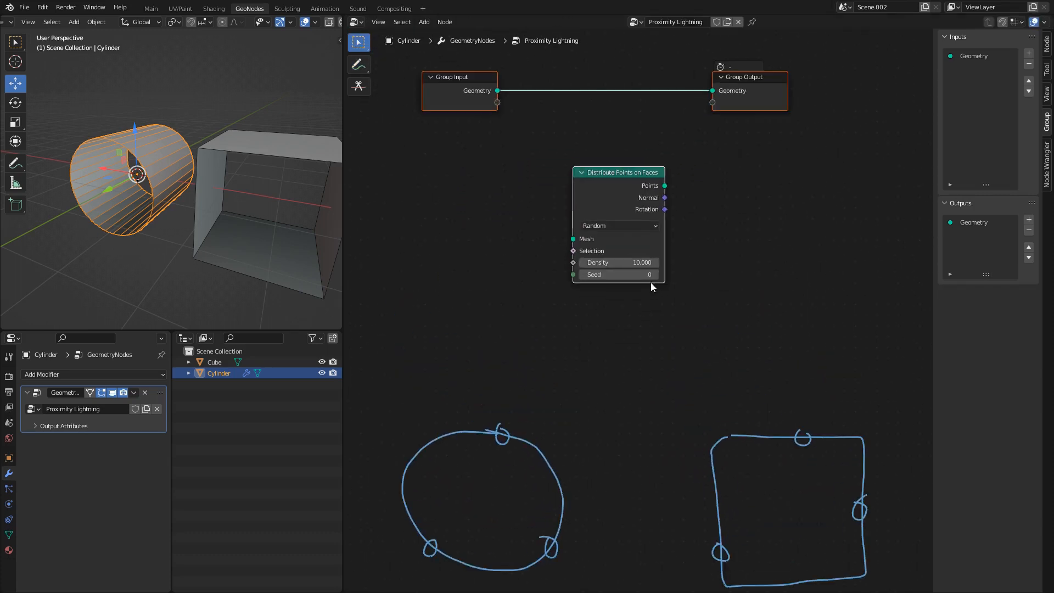
middle_drag(621, 295, 624, 320)
scroll(623, 317, up, 1)
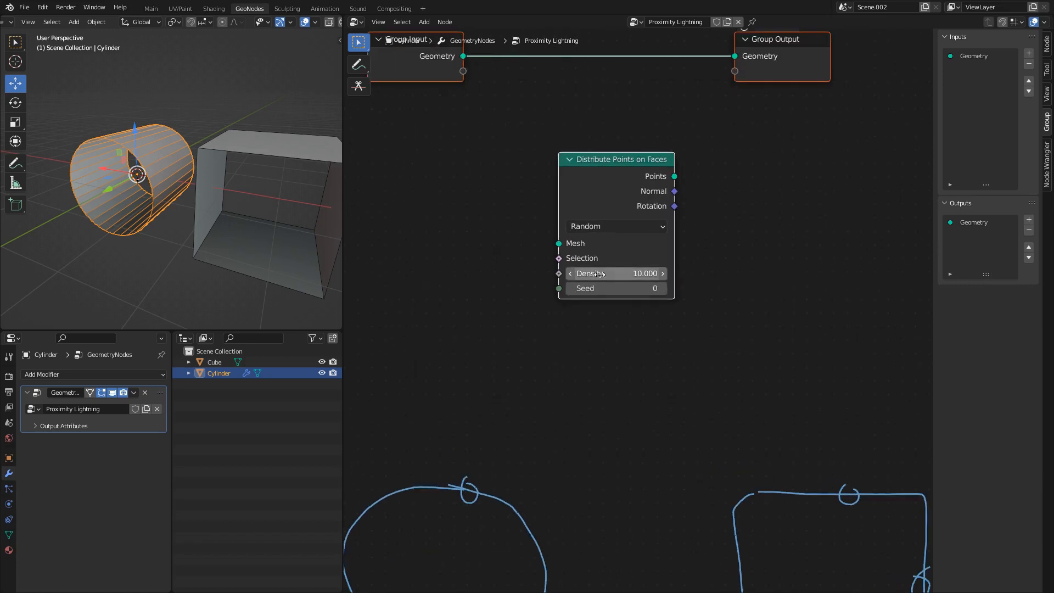
- Annotate the density formula d = P/A beside the drawn square, and return to the selection tool
scroll(600, 269, down, 2)
click(358, 64)
middle_drag(703, 314, 475, 228)
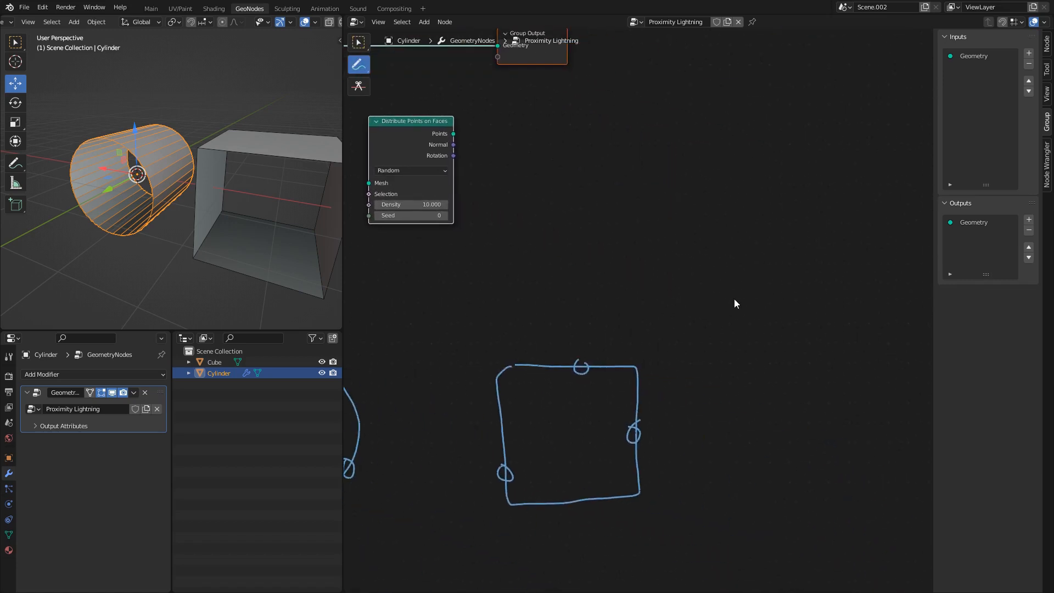
drag(737, 289, 753, 348)
mouse_move(755, 306)
mouse_down()
mouse_move(775, 313)
mouse_move(808, 299)
mouse_move(839, 318)
mouse_up()
drag(811, 356, 846, 354)
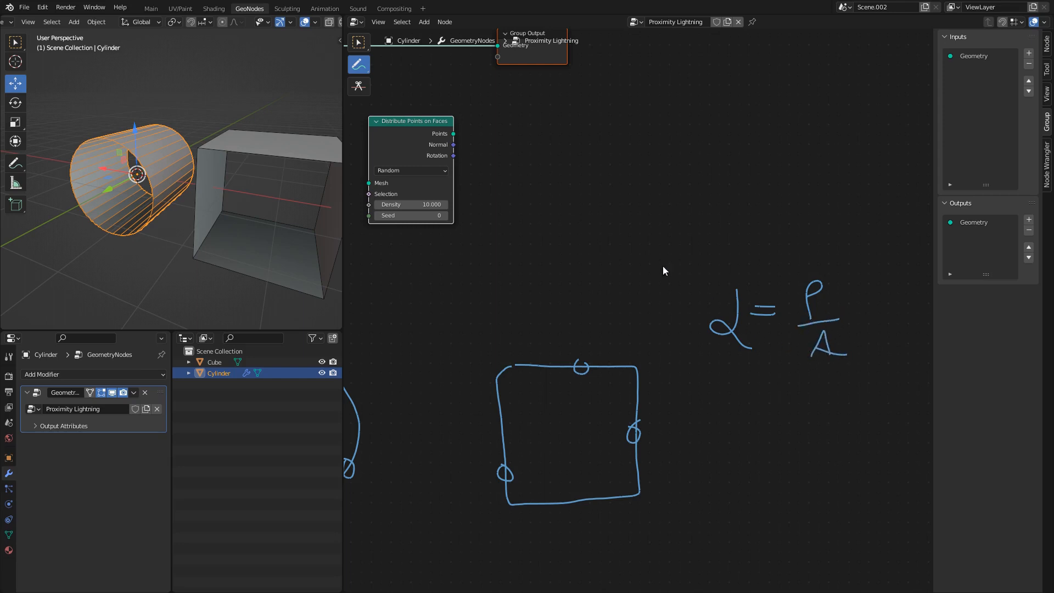
click(360, 47)
- Select the cube in the viewport, and reselect the cylinder to bring back its node tree
middle_drag(863, 296, 724, 309)
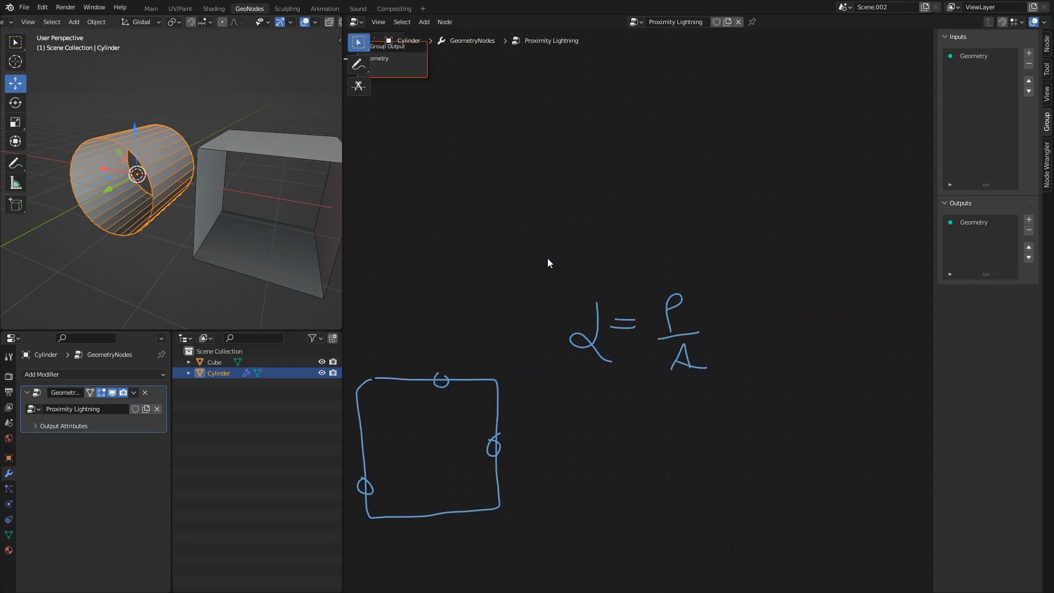
middle_drag(548, 258, 523, 273)
scroll(661, 358, up, 1)
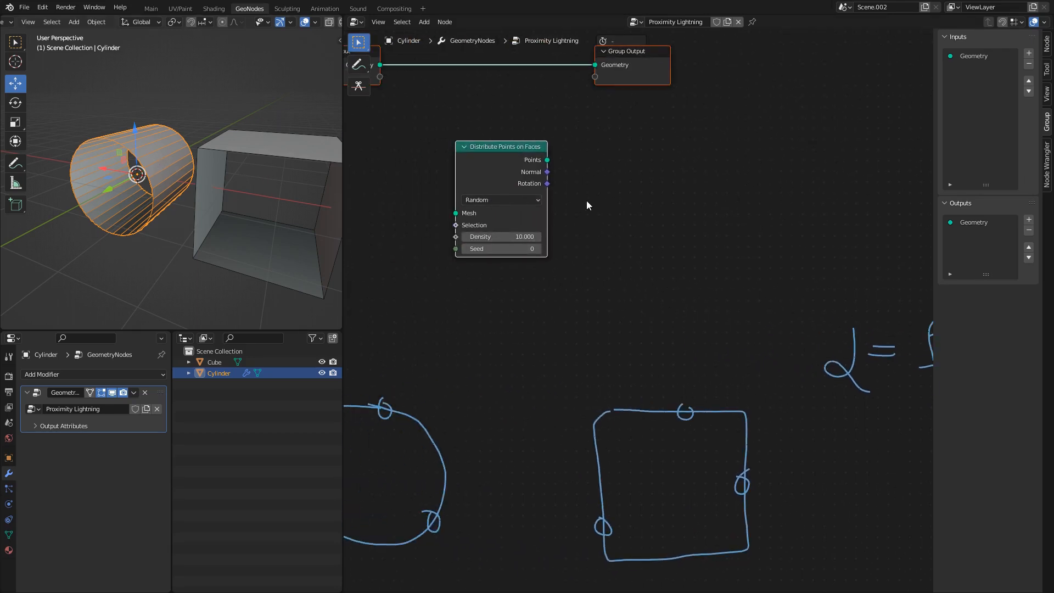
middle_drag(587, 201, 656, 224)
shift+middle_drag(255, 158, 227, 167)
click(212, 148)
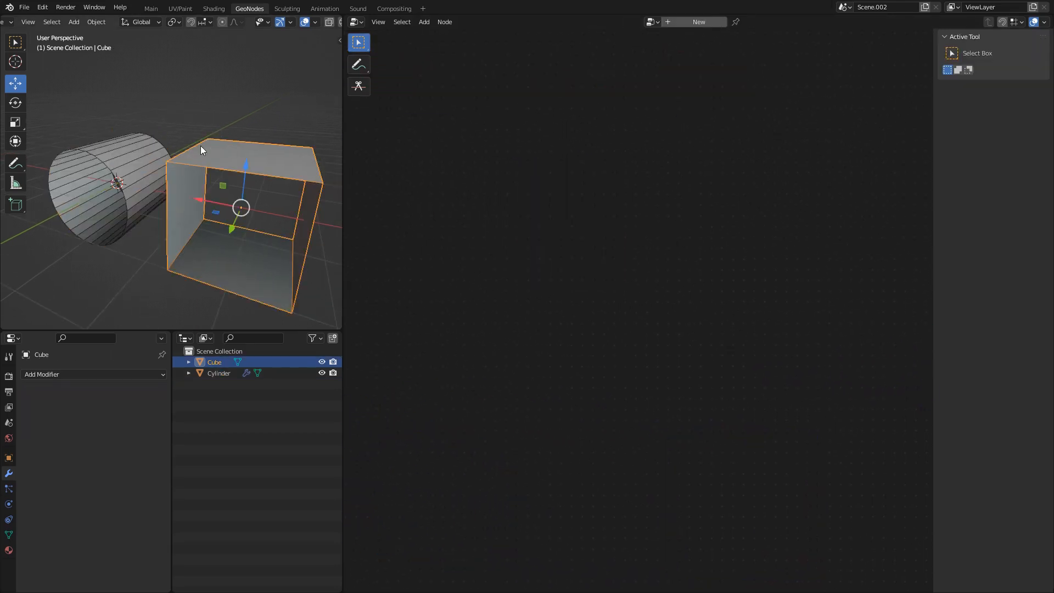
click(138, 162)
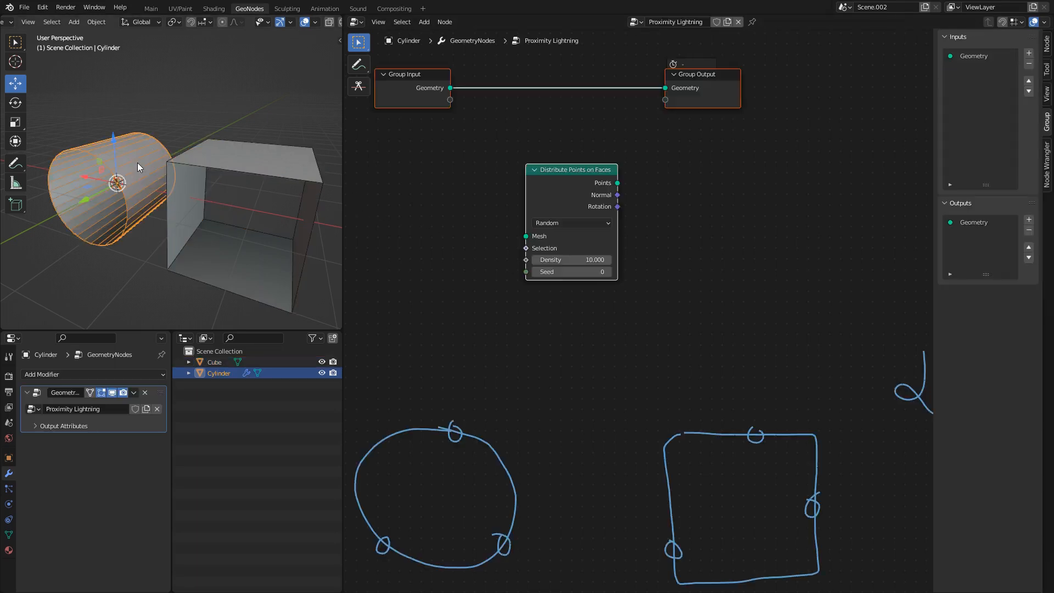
- Add a group input of type Object to the node tree and name it Emitter
middle_drag(478, 214, 578, 351)
middle_drag(553, 219, 520, 250)
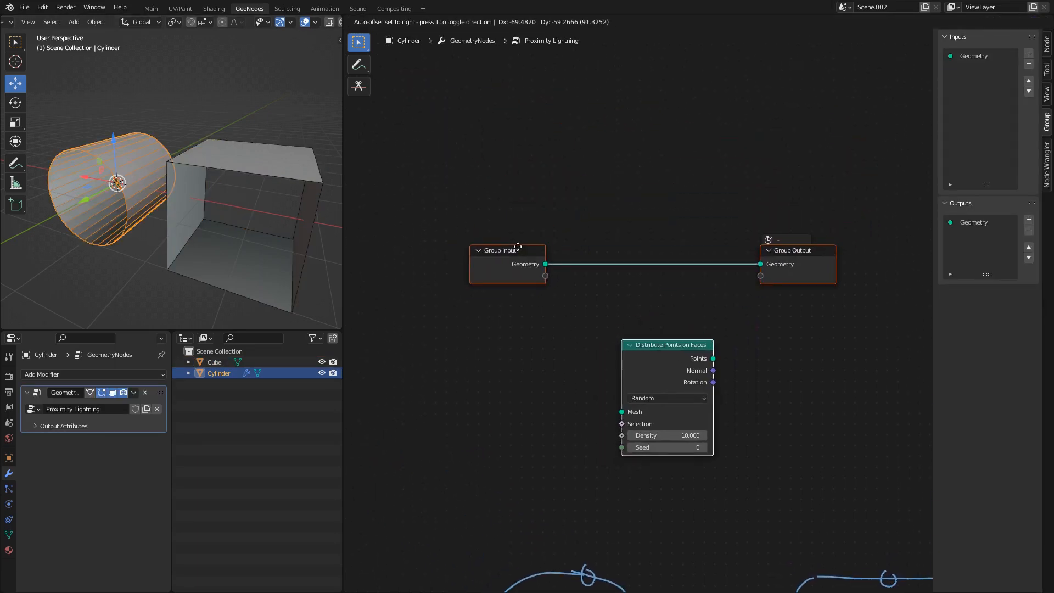
click(520, 250)
click(1029, 54)
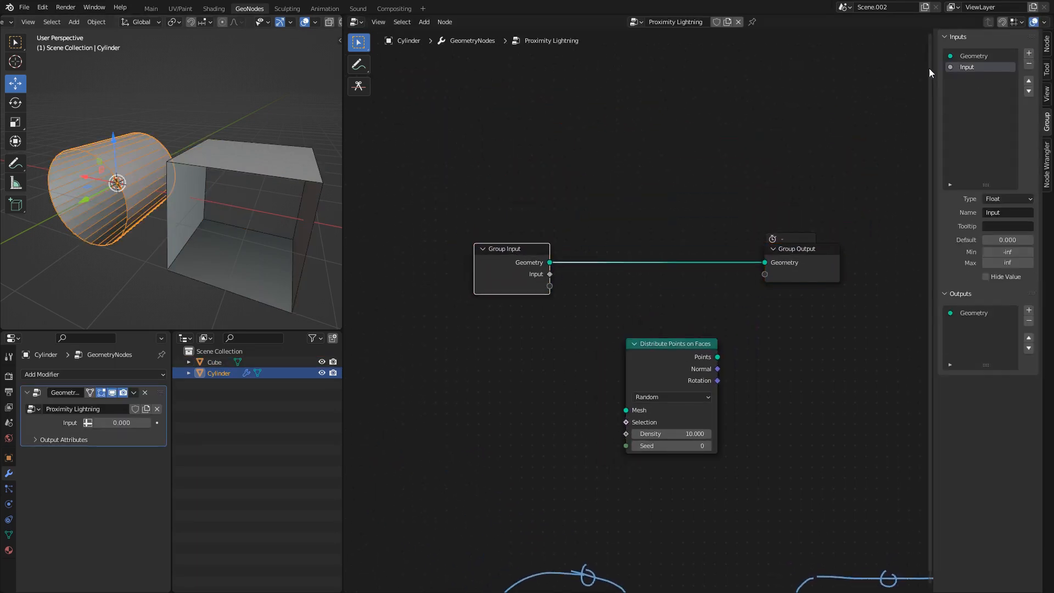
click(1006, 198)
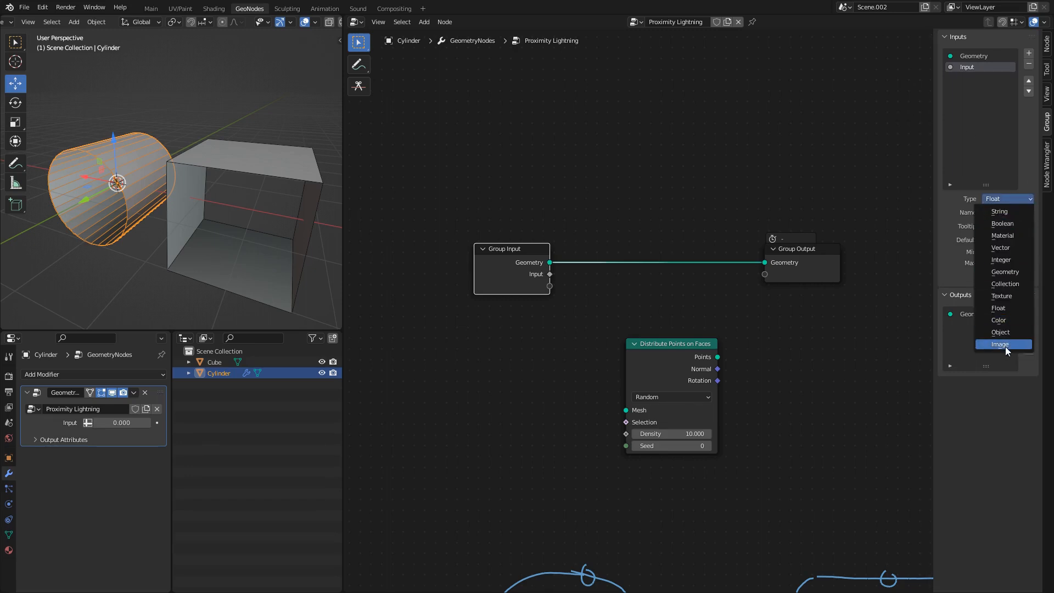
click(1010, 333)
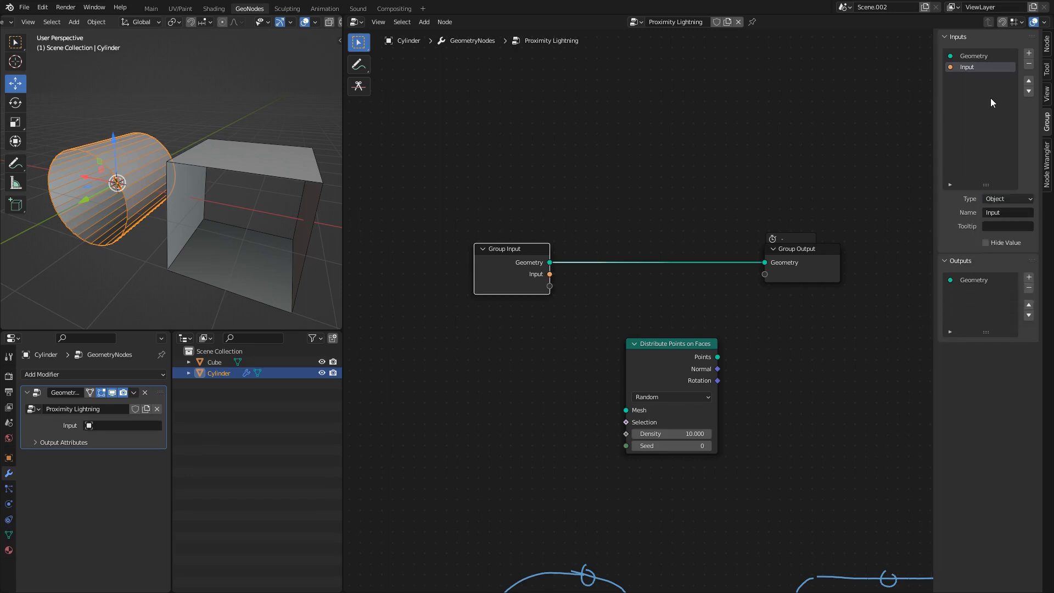
double_click(975, 68)
text(Emitter)
key(Return)
- Shift the Group Input node aside and choose Cube as the modifier's Emitter object
middle_drag(515, 253, 524, 214)
drag(524, 215, 495, 231)
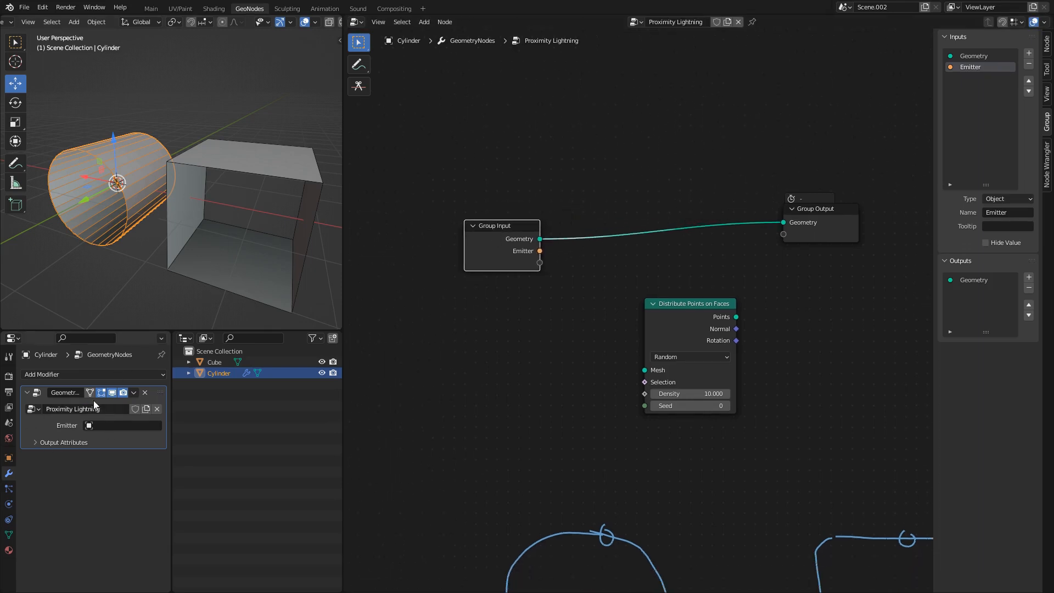
click(101, 426)
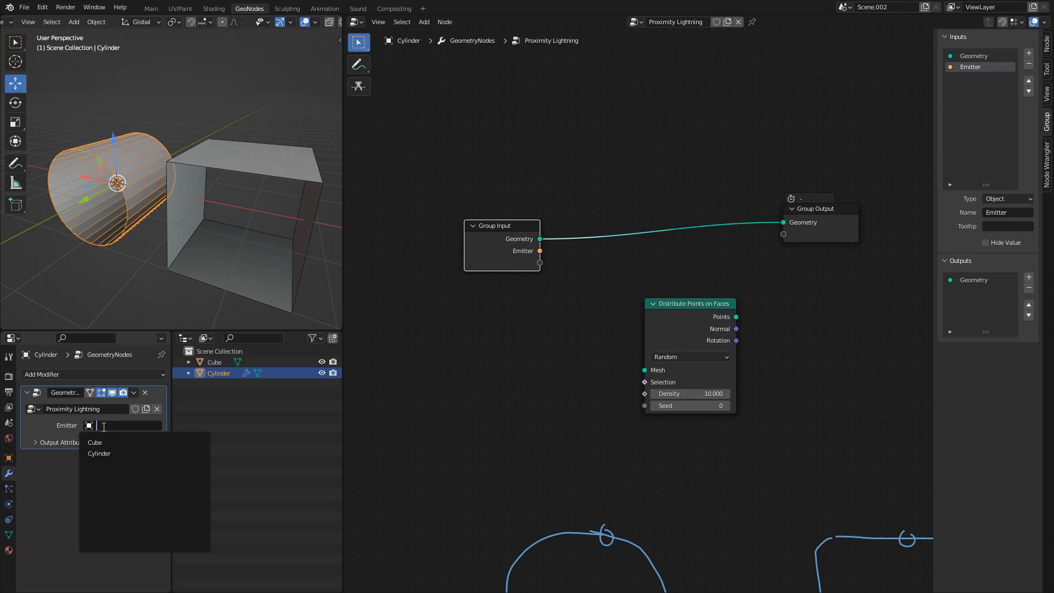
click(104, 444)
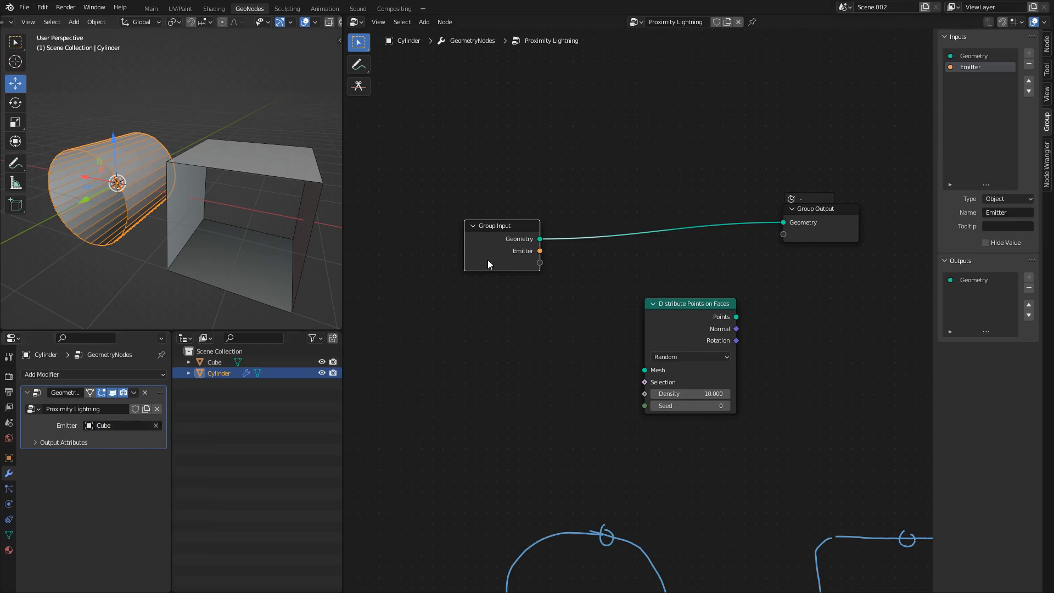
- Add an Object Info node beside Group Input and connect the Emitter output to its Object input
drag(502, 232, 394, 252)
key(shift+a)
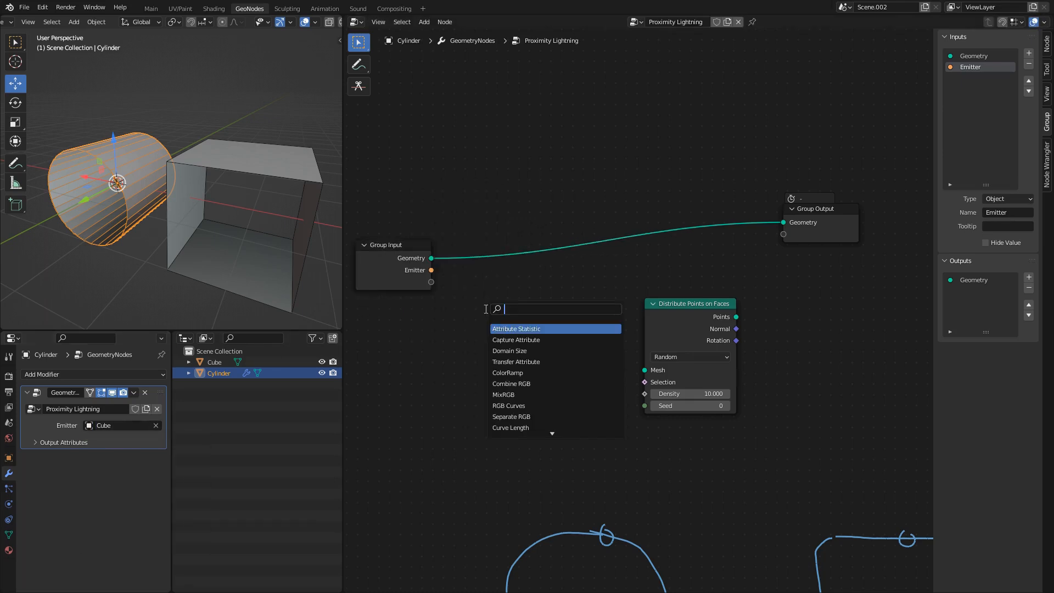
text(obj)
key(Return)
click(498, 318)
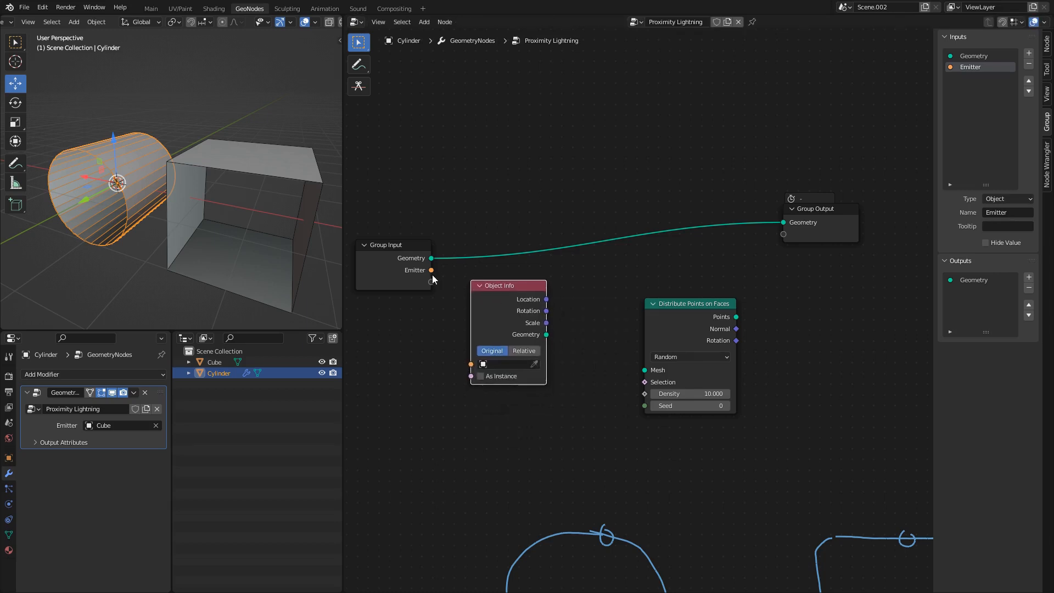
drag(431, 270, 479, 368)
drag(432, 270, 471, 364)
drag(547, 335, 593, 325)
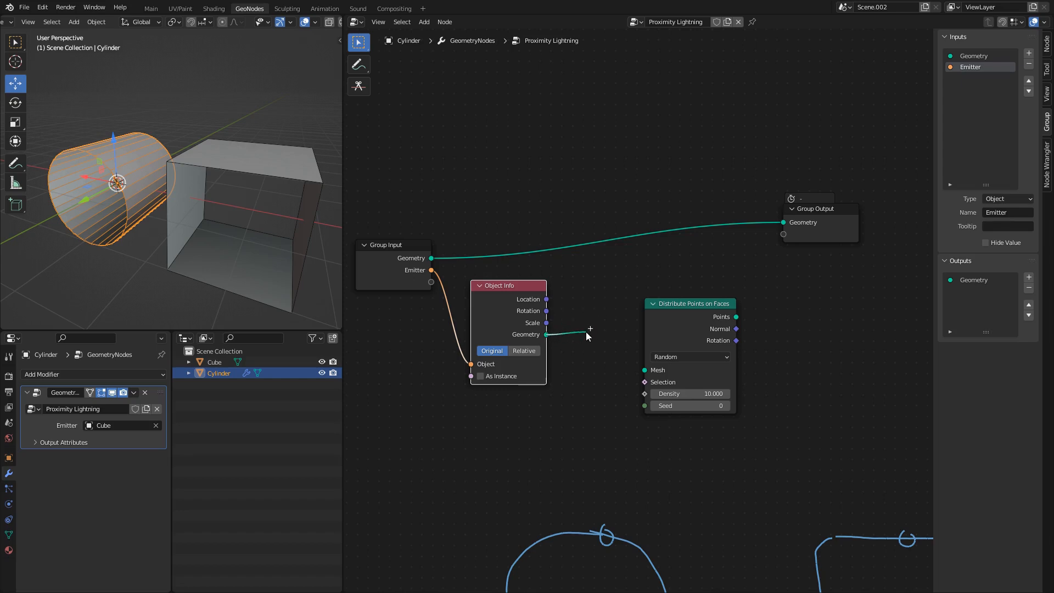
- Lower the Group Input node slightly and place a duplicate of it above Object Info
drag(409, 246, 401, 288)
key(shift+d)
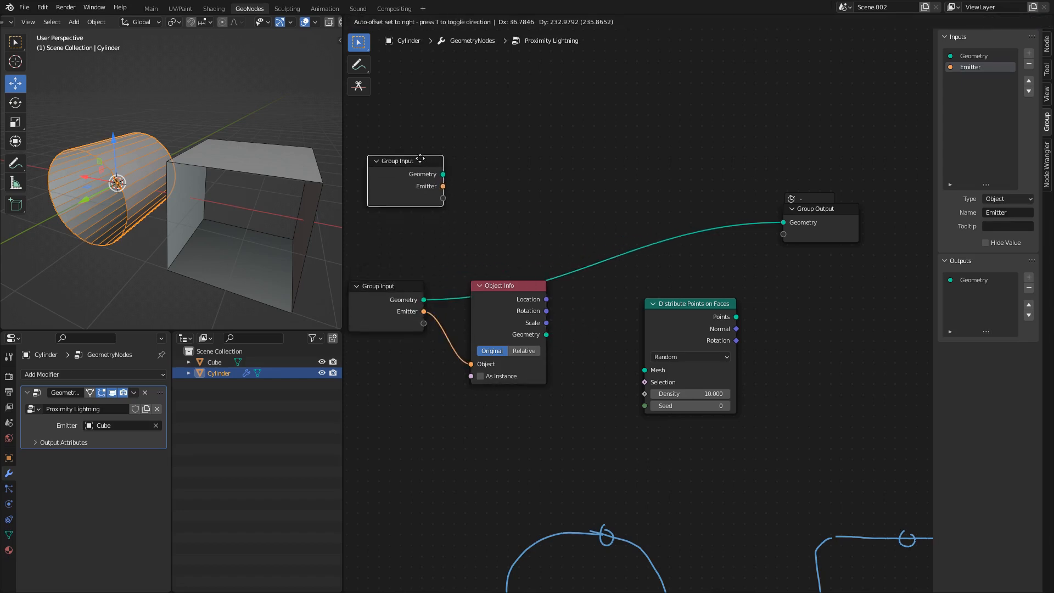
click(416, 152)
- Cut the old link to Group Output, collapse that node, and connect the upper Group Input's Geometry to it
ctrl+right_drag(668, 300, 634, 221)
drag(792, 209, 838, 214)
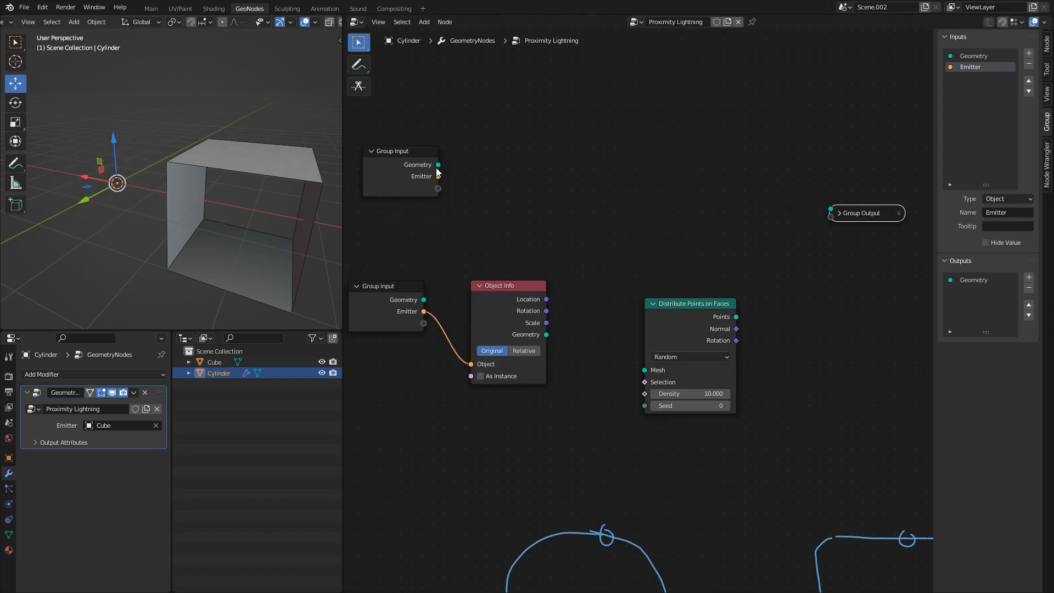
drag(438, 166, 830, 209)
drag(411, 168, 427, 163)
- Move the lower Group Input and Object Info left and Distribute Points on Faces right to make room between them
middle_drag(458, 225, 534, 204)
drag(600, 248, 428, 340)
key(g)
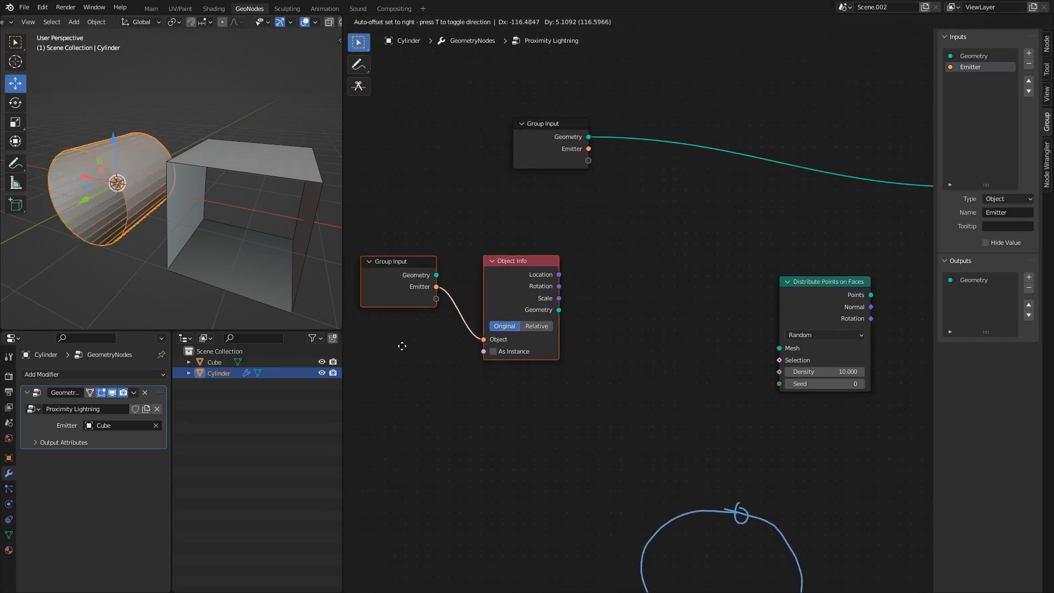
click(432, 349)
drag(550, 268, 542, 263)
click(611, 255)
middle_drag(634, 265, 472, 253)
drag(649, 284, 756, 270)
- Add a Face Area node and place it directly below Object Info
scroll(771, 343, down, 3)
mouse_move(775, 347)
middle_down()
mouse_move(576, 280)
mouse_move(754, 355)
mouse_move(780, 352)
middle_up()
scroll(636, 303, up, 1)
key(shift+a)
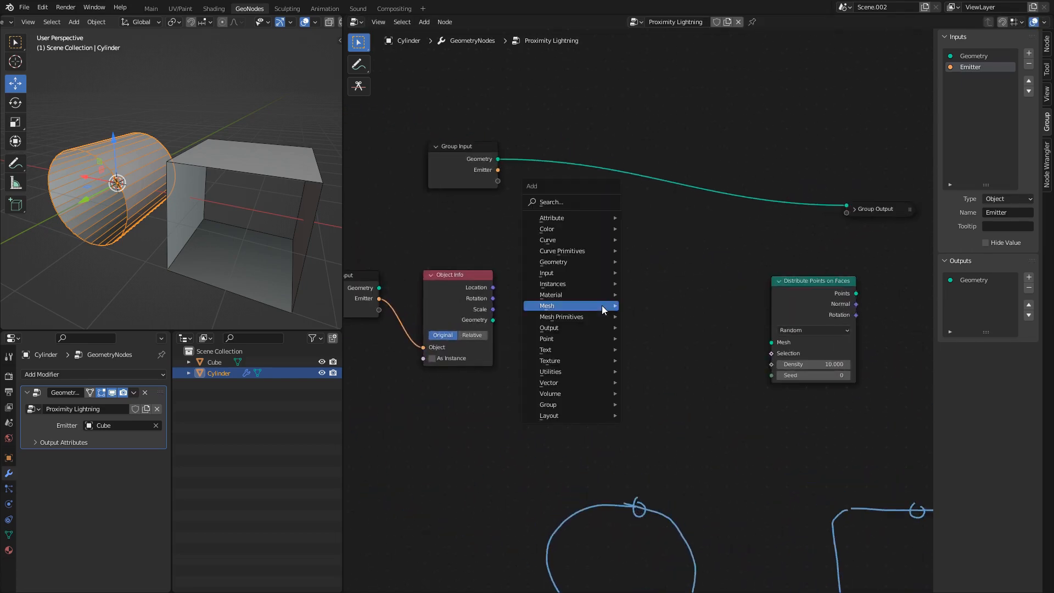
text(m)
key(BackSpace)
text(face)
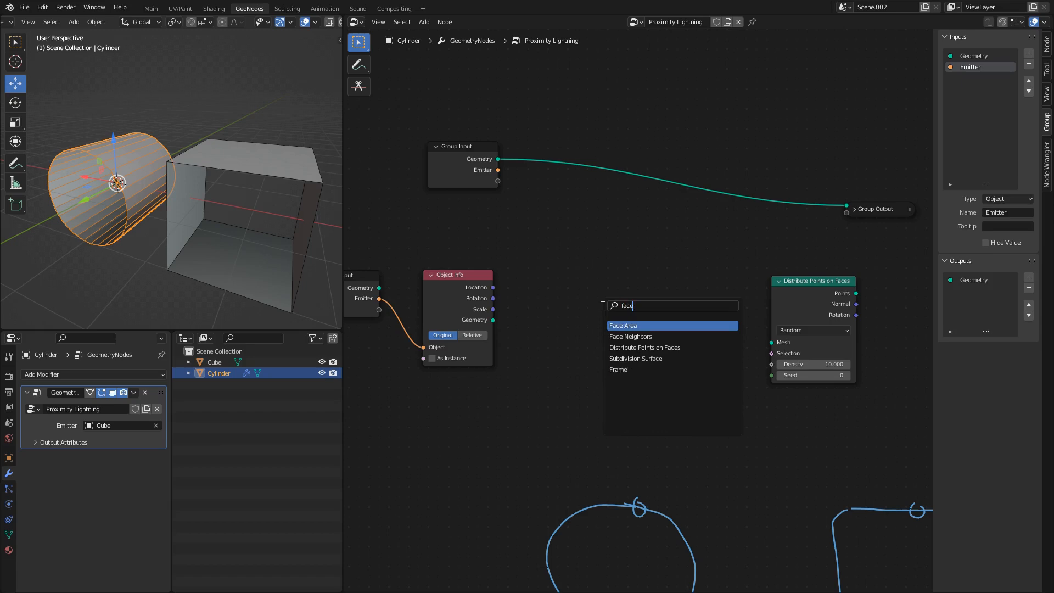
click(626, 324)
click(565, 393)
middle_drag(565, 393, 548, 355)
scroll(549, 356, up, 1)
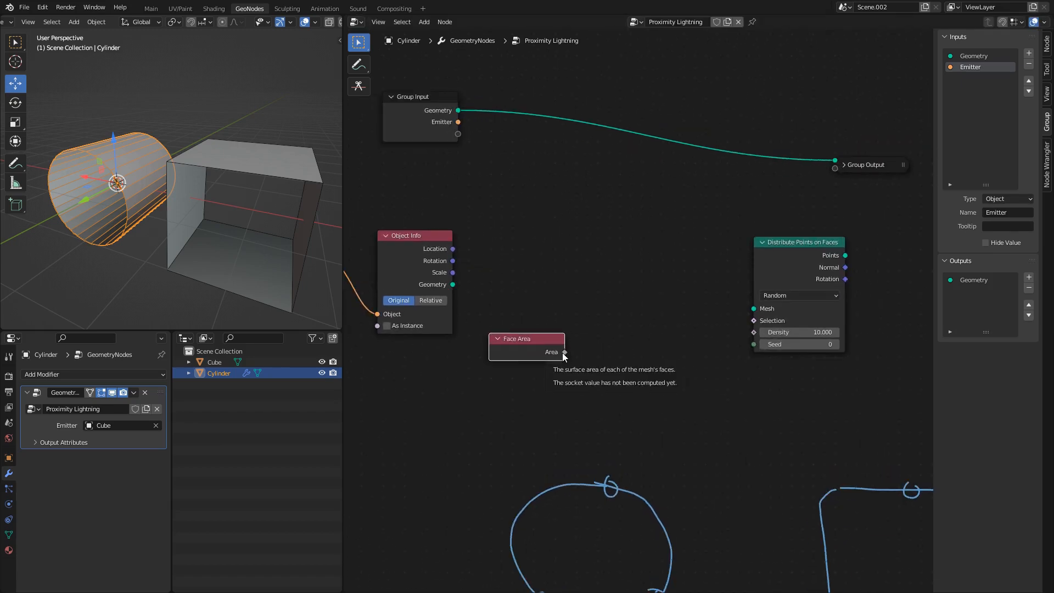
drag(537, 341, 460, 390)
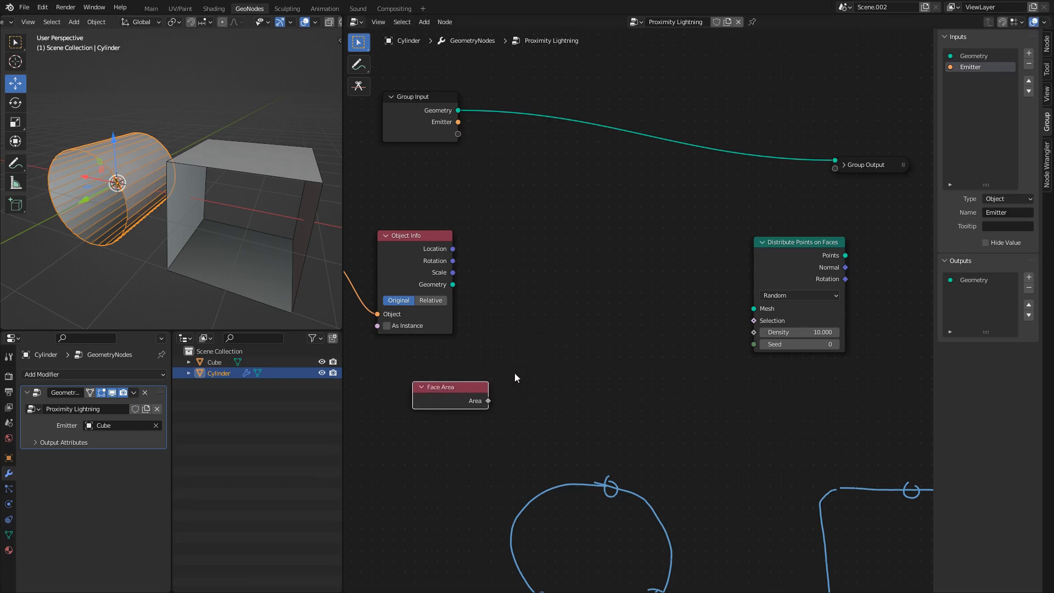
drag(483, 386, 445, 391)
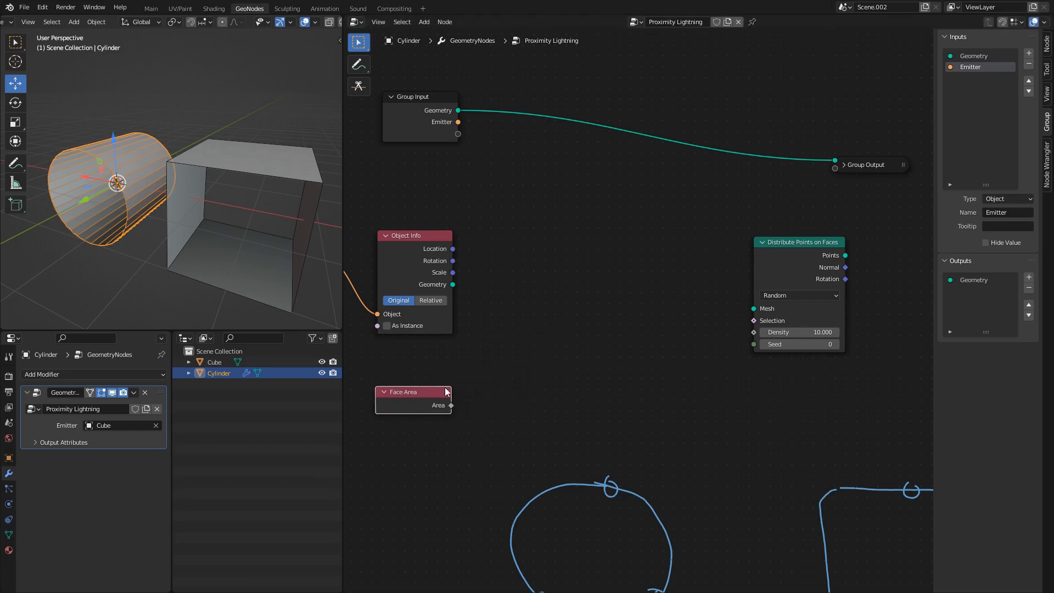
- Add an Attribute Statistic node between Object Info and Distribute Points on Faces
click(523, 366)
key(shift+a)
text(satt)
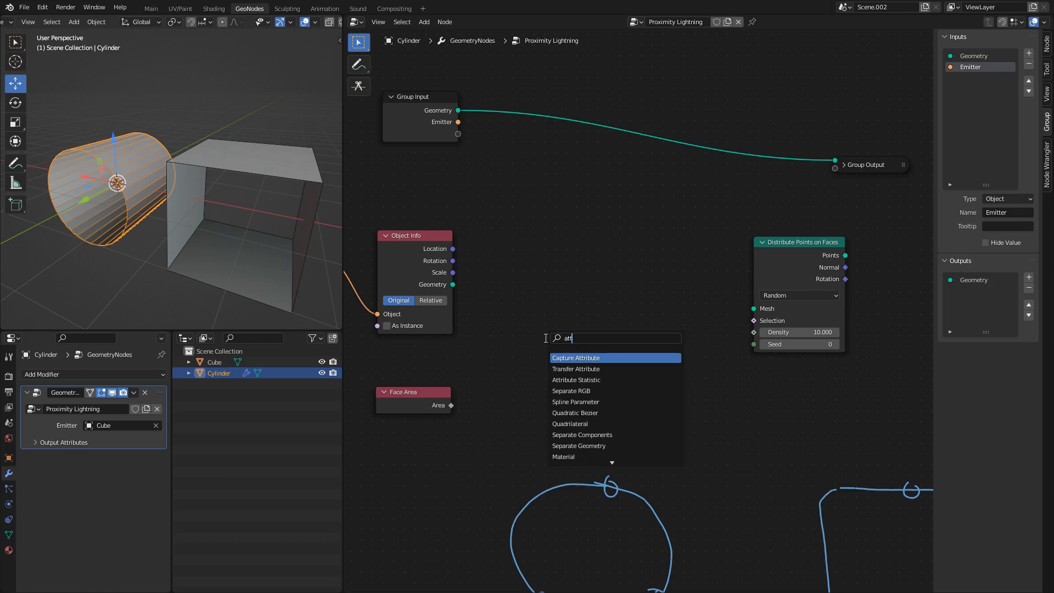
key(Down)
key(Down)
key(Return)
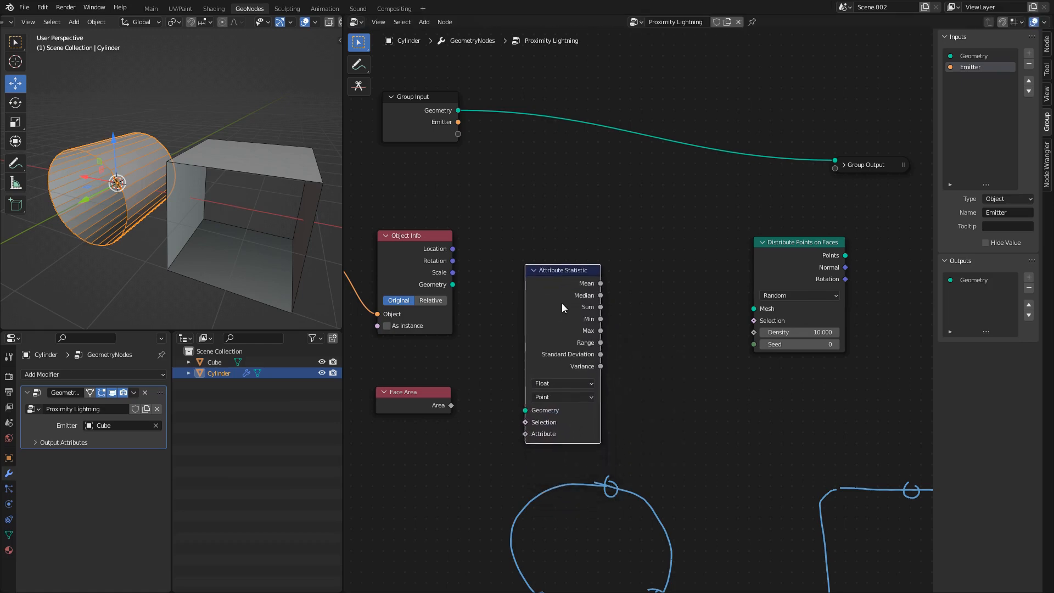
click(553, 240)
- Connect Object Info's Geometry and Face Area's Area to the Geometry and Attribute inputs of Attribute Statistic
middle_drag(532, 297, 583, 291)
scroll(584, 291, up, 1)
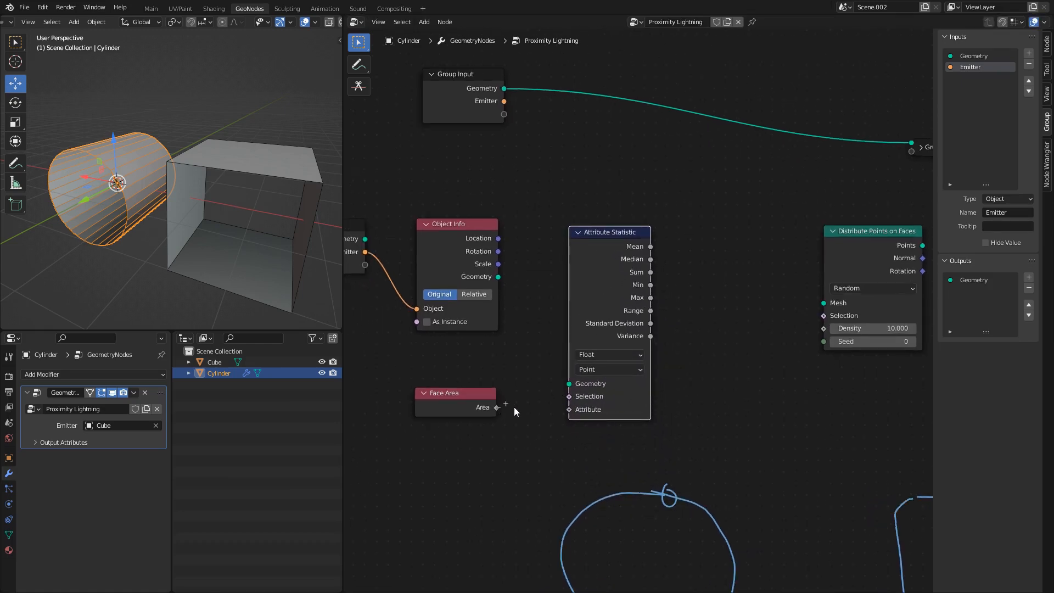
middle_drag(516, 306, 572, 309)
drag(554, 280, 625, 386)
middle_drag(667, 246, 562, 229)
drag(562, 229, 538, 221)
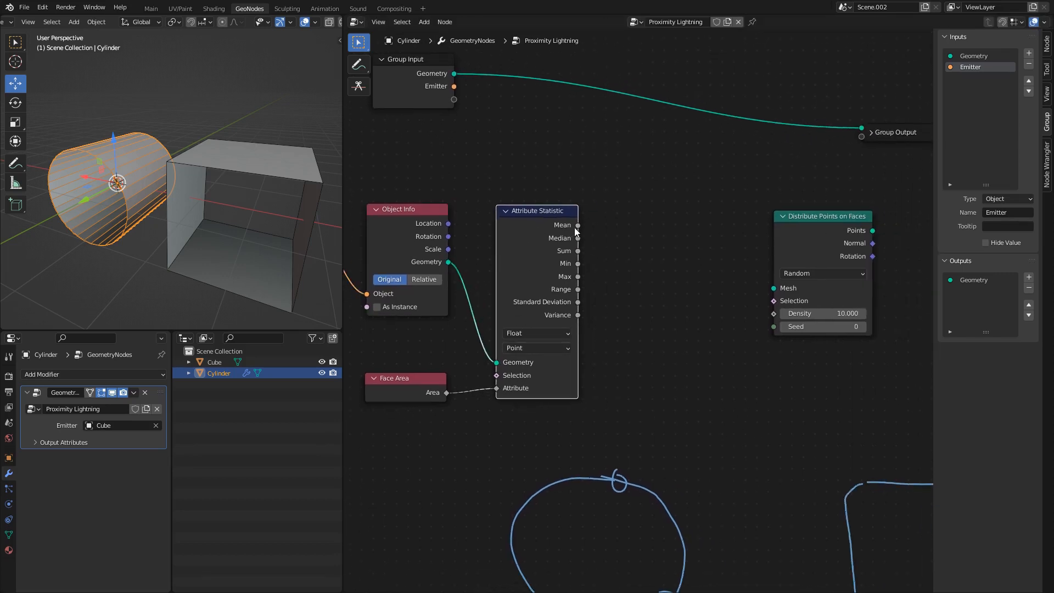
- Duplicate Attribute Statistic onto the upper Group Input's Geometry link, above the original, and move that Group Input left
middle_drag(599, 275, 563, 311)
scroll(563, 310, up, 1)
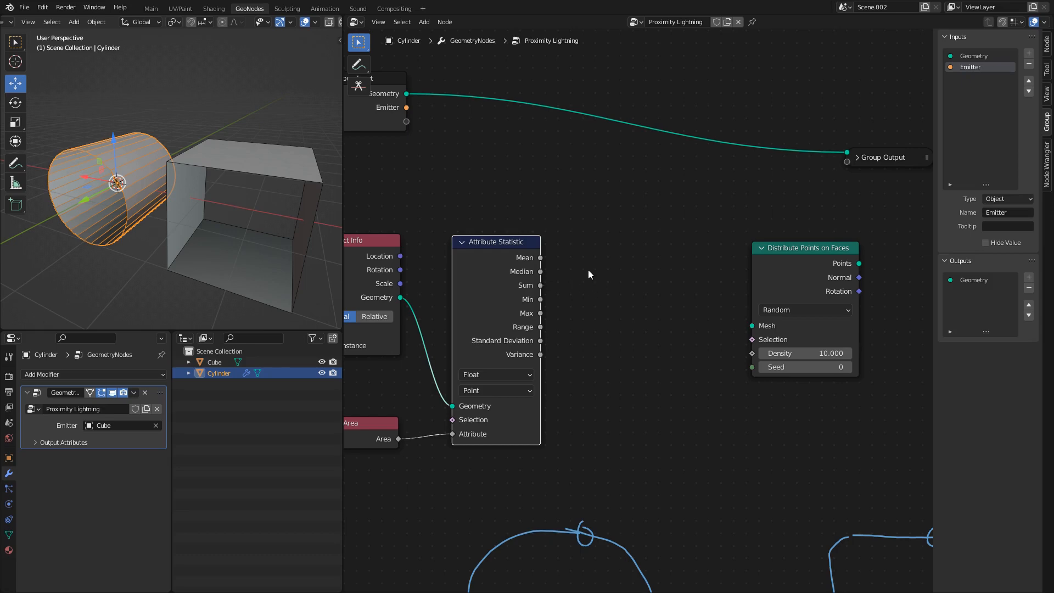
scroll(588, 270, down, 1)
middle_drag(473, 219, 584, 369)
key(shift+d)
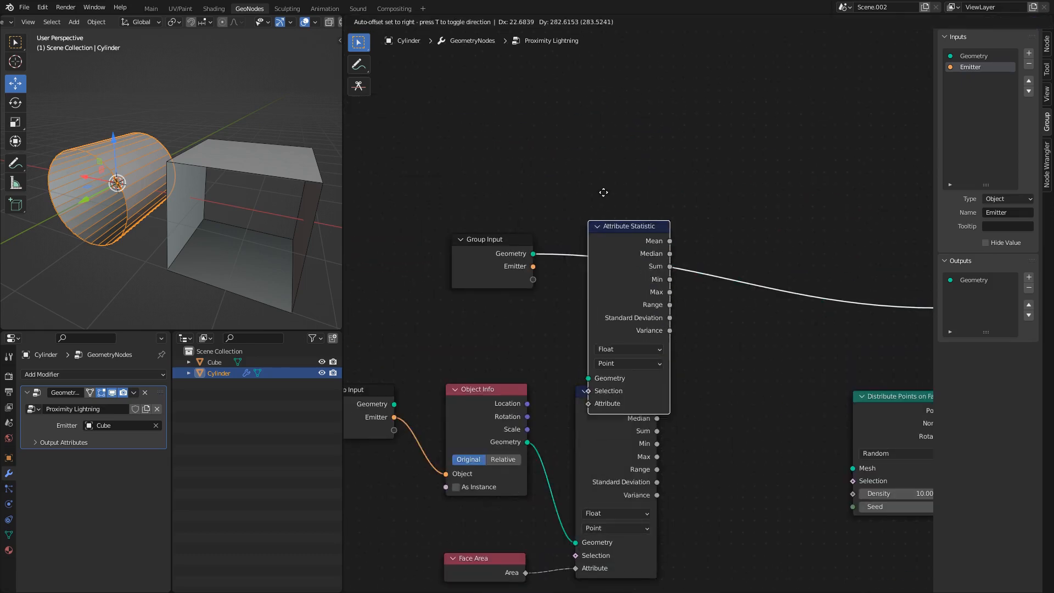
click(590, 132)
drag(506, 239, 458, 212)
drag(603, 161, 595, 136)
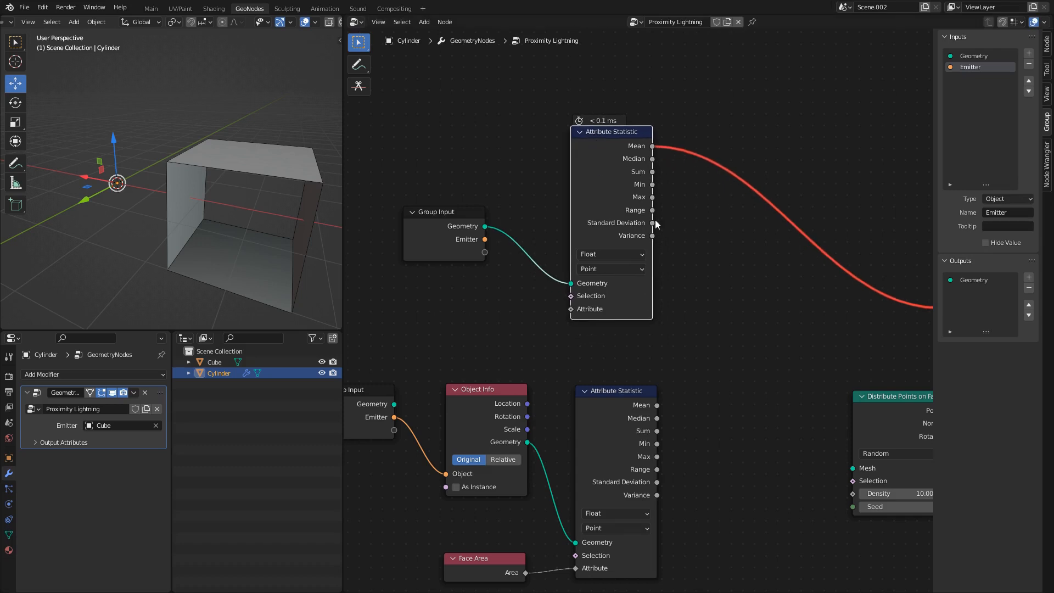
- Duplicate Face Area below the upper Group Input and connect its Area to the upper Attribute Statistic's Attribute input
middle_drag(521, 205, 576, 196)
drag(522, 238, 503, 292)
click(542, 551)
key(shift+d)
click(528, 297)
drag(566, 334, 626, 300)
drag(504, 273, 533, 236)
drag(543, 318, 520, 303)
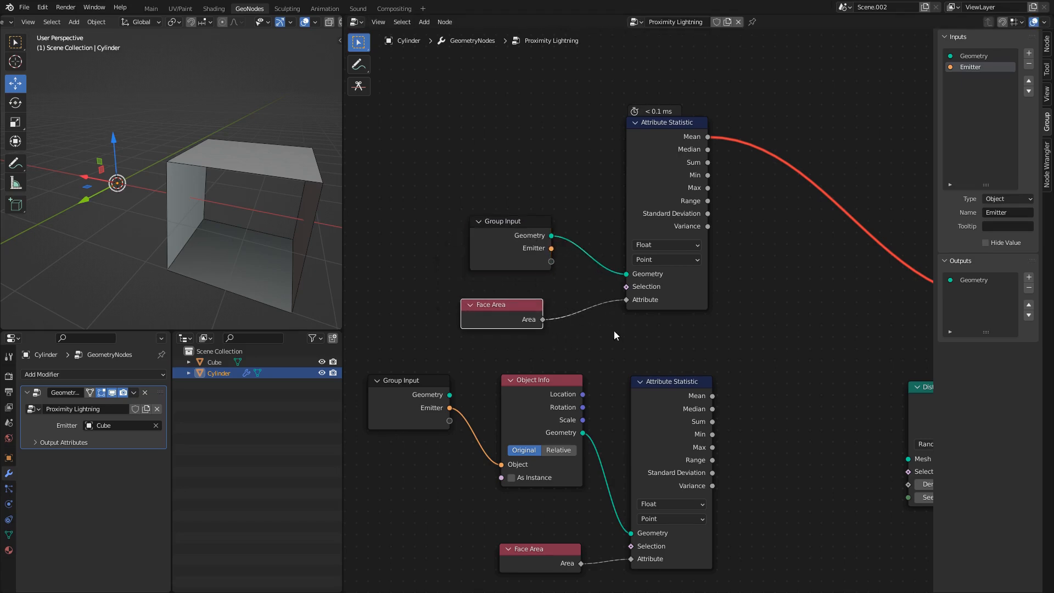
- Move Group Output and Distribute Points on Faces together further right to free space after the Attribute Statistic nodes
scroll(641, 362, down, 4)
middle_drag(644, 365, 463, 316)
scroll(703, 295, down, 2)
middle_drag(922, 459, 654, 360)
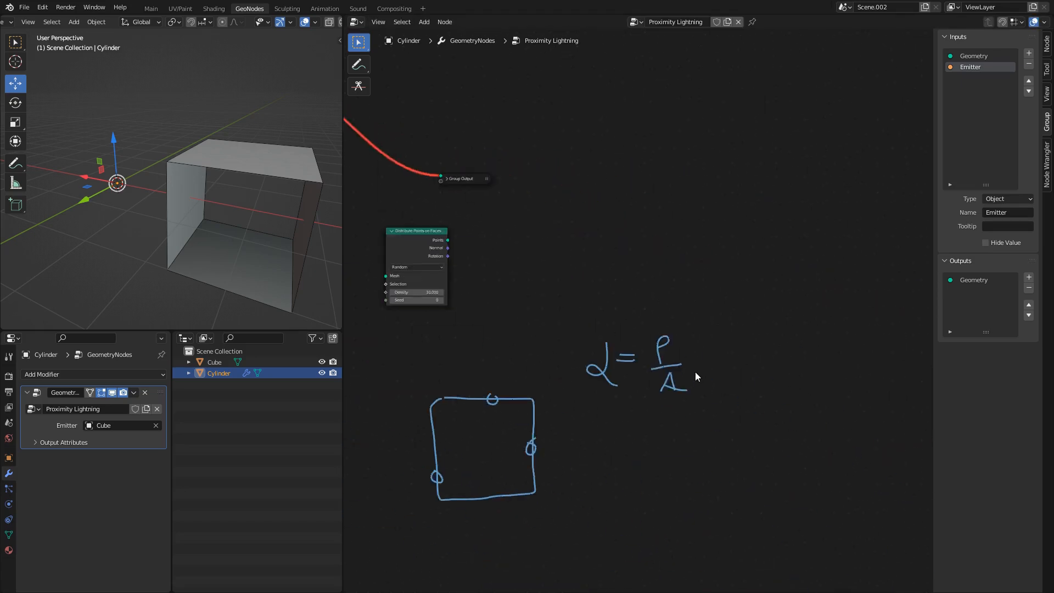
scroll(653, 360, up, 1)
middle_drag(516, 260, 764, 330)
middle_drag(557, 299, 619, 353)
drag(615, 298, 748, 402)
key(g)
click(831, 386)
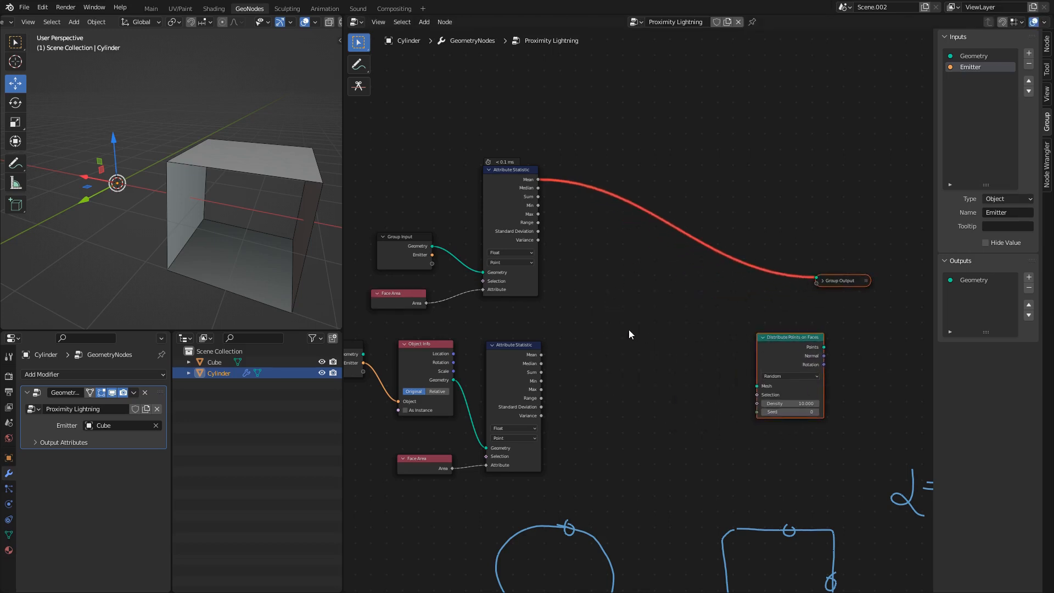
- Add a Math node between the Attribute Statistic nodes and Group Output, and set its operation to Divide
click(627, 329)
scroll(623, 313, up, 1)
key(shift+a)
text(add)
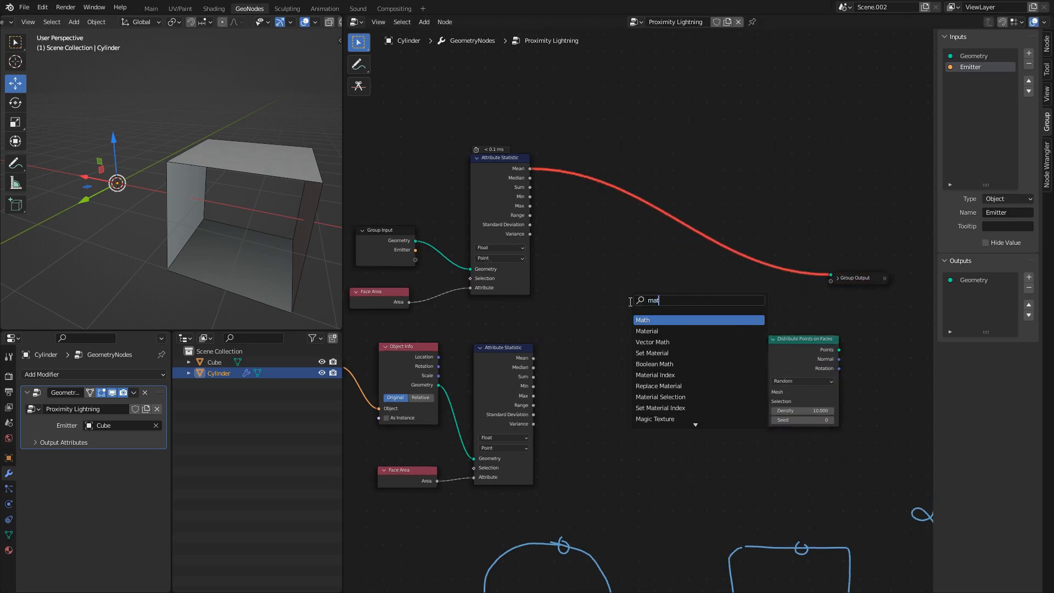
key(Return)
click(667, 282)
click(664, 277)
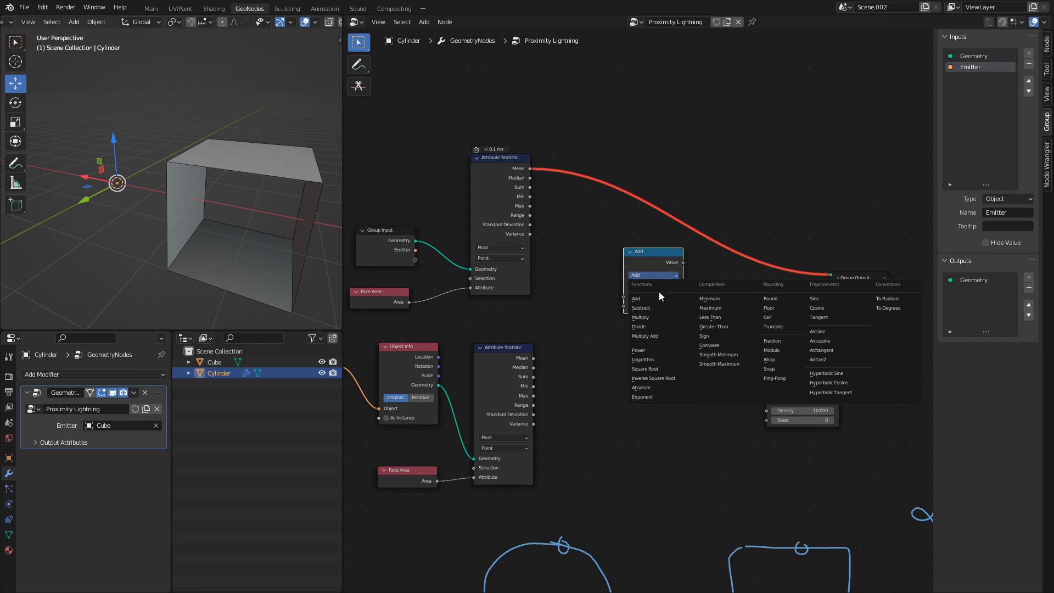
click(654, 328)
- Connect the upper Attribute Statistic's Sum to the second Value input of Divide and nudge the Divide node upward
scroll(545, 206, up, 2)
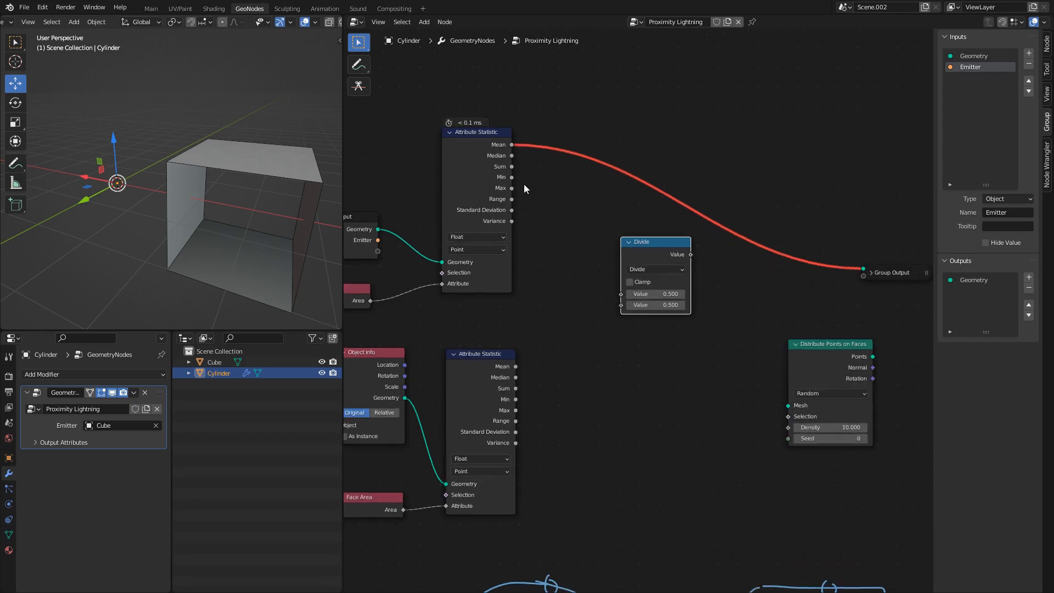
drag(511, 166, 621, 304)
drag(651, 247, 650, 236)
- Duplicate Divide beside the lower Attribute Statistic and connect that statistic's Sum to the copy's second Value input
key(shift+d)
click(639, 407)
middle_drag(603, 419, 632, 311)
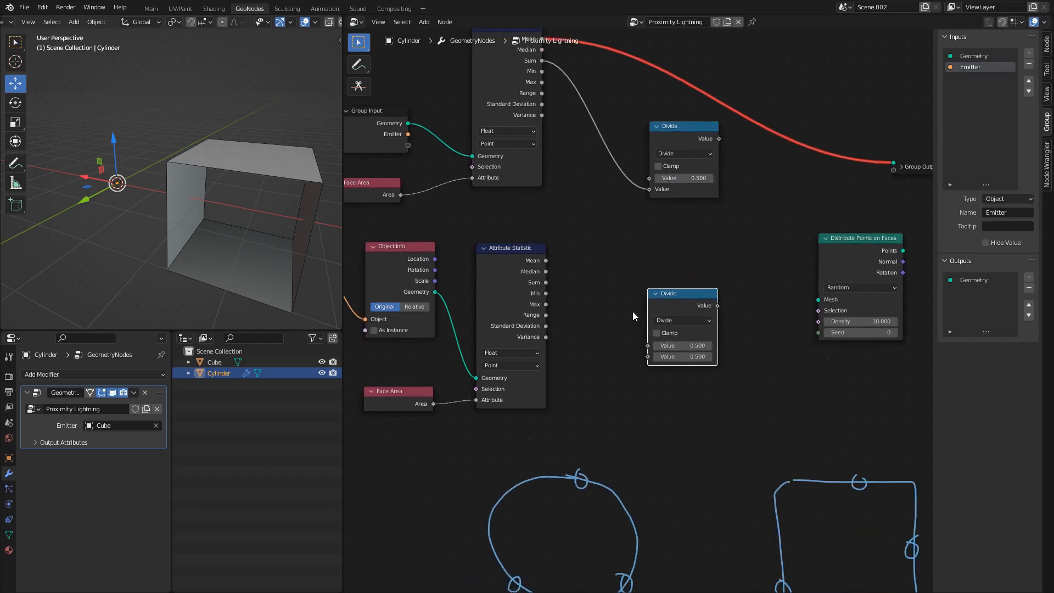
scroll(631, 311, up, 2)
drag(528, 278, 647, 360)
drag(690, 292, 694, 272)
middle_drag(646, 266, 704, 368)
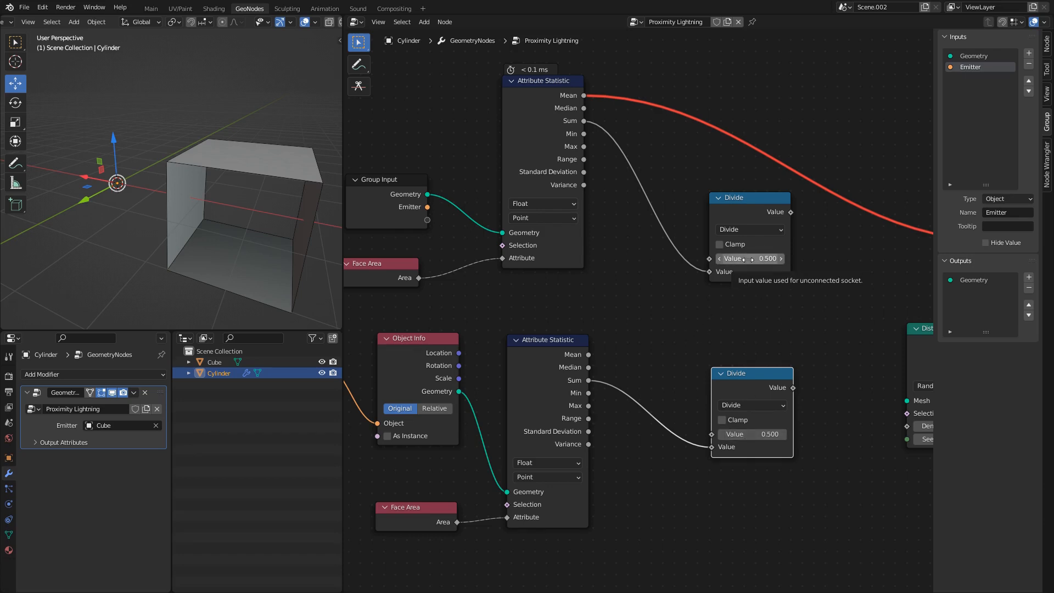
- Move both Group Input nodes further left and shift Group Output slightly up and to the right
scroll(562, 320, down, 2)
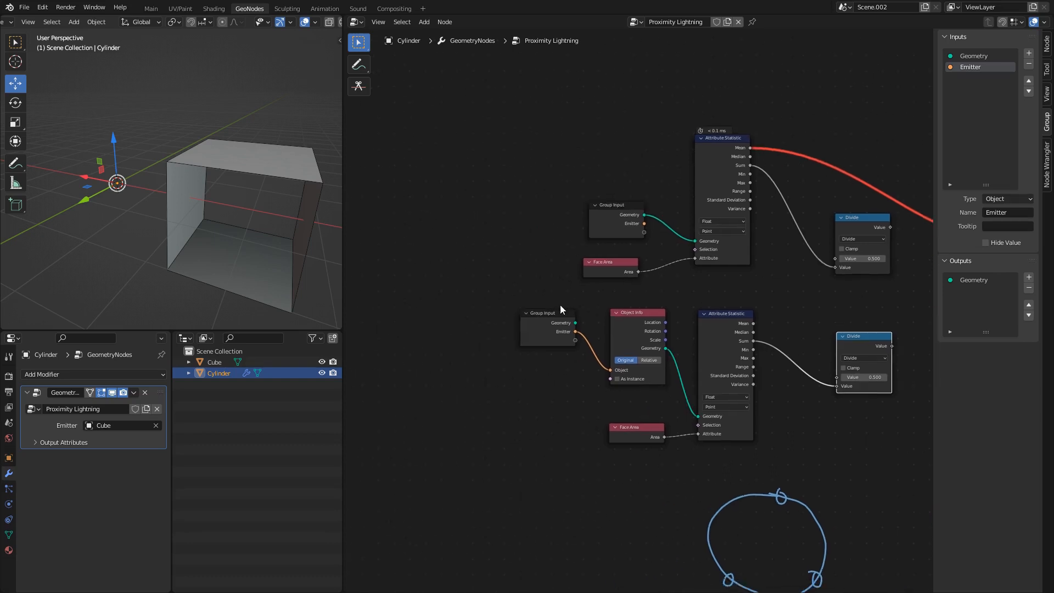
drag(560, 308, 486, 306)
drag(611, 213, 482, 231)
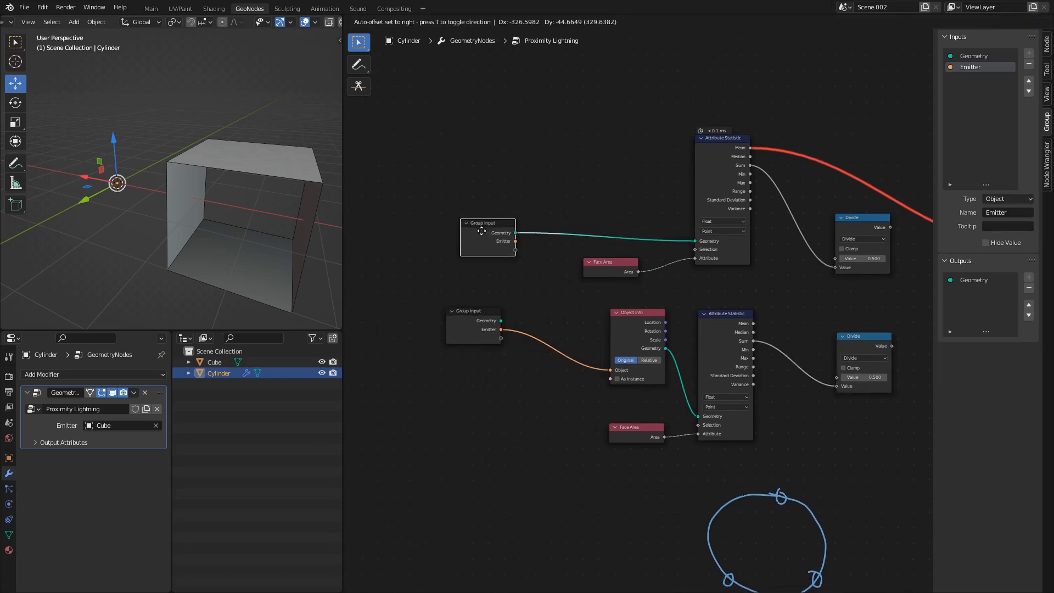
middle_drag(679, 249, 490, 262)
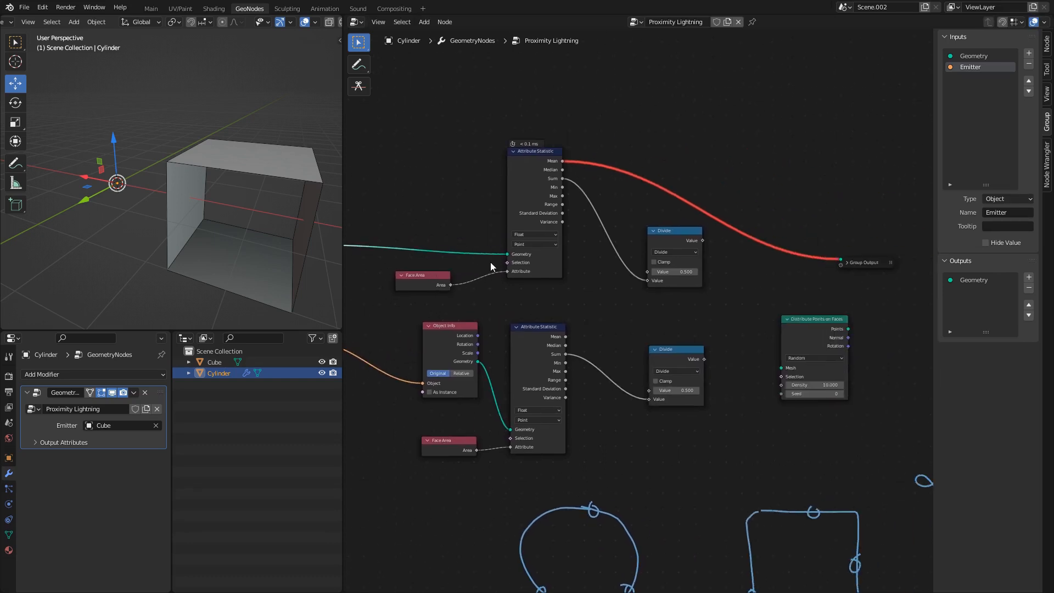
click(847, 263)
drag(868, 259, 889, 239)
- Connect the upper Group Input's Emitter to Object Info, delete the lower Group Input, and move the remaining one down-left
middle_drag(371, 237, 593, 239)
scroll(582, 241, up, 2)
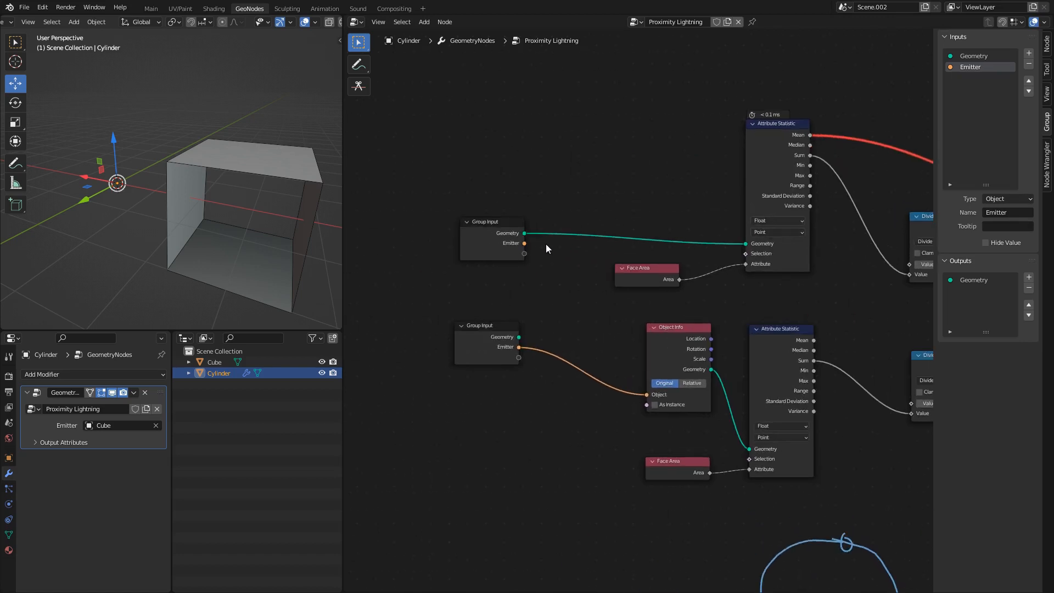
middle_drag(530, 247, 513, 262)
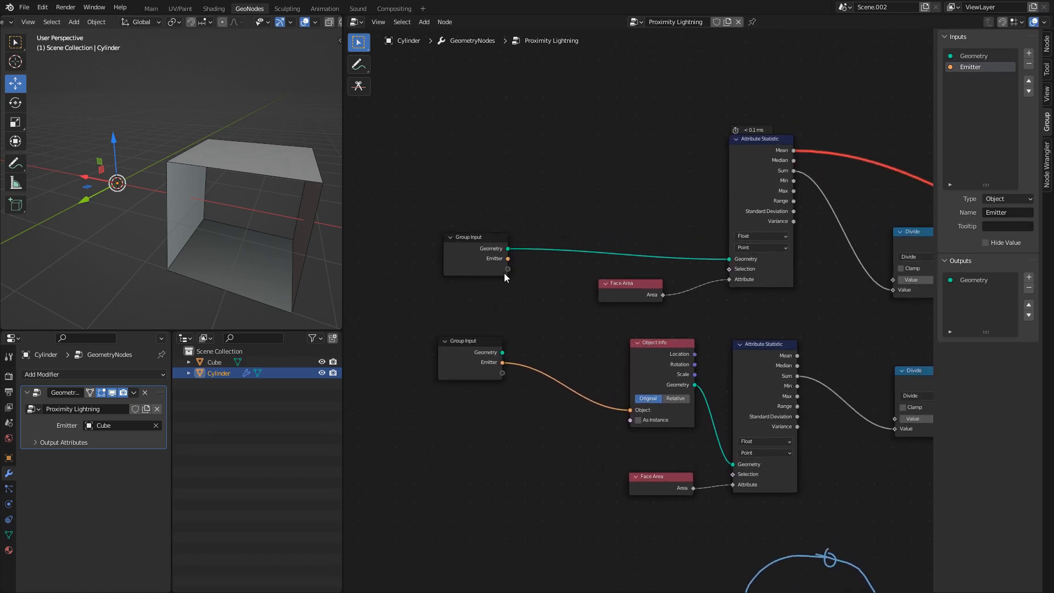
drag(508, 258, 631, 410)
click(480, 341)
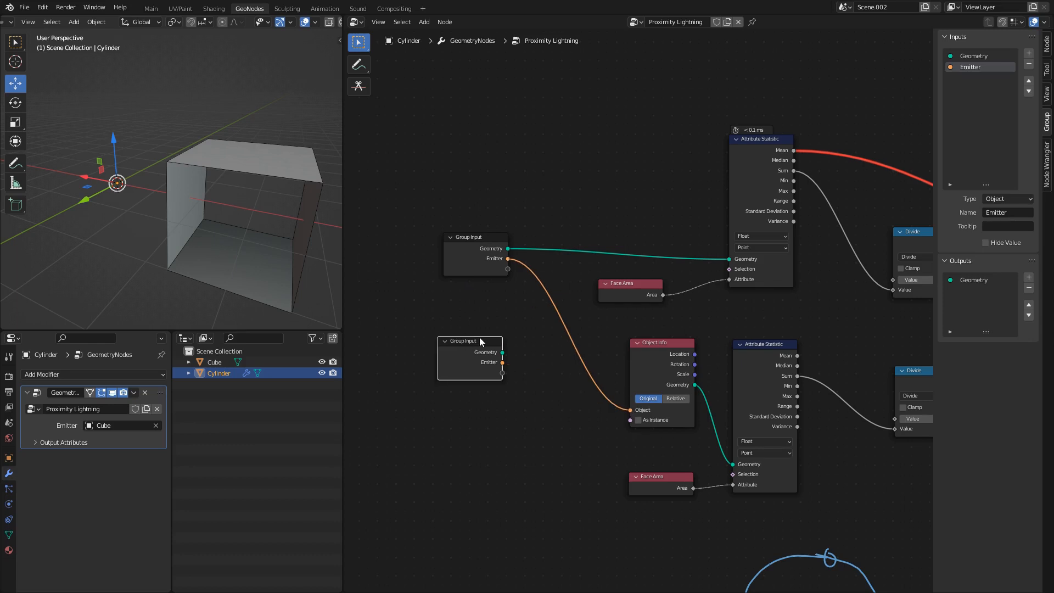
key(x)
drag(476, 243, 432, 339)
- Combine the Face Area, Object Info, Attribute Statistic and Divide nodes into a node group
scroll(686, 294, down, 4)
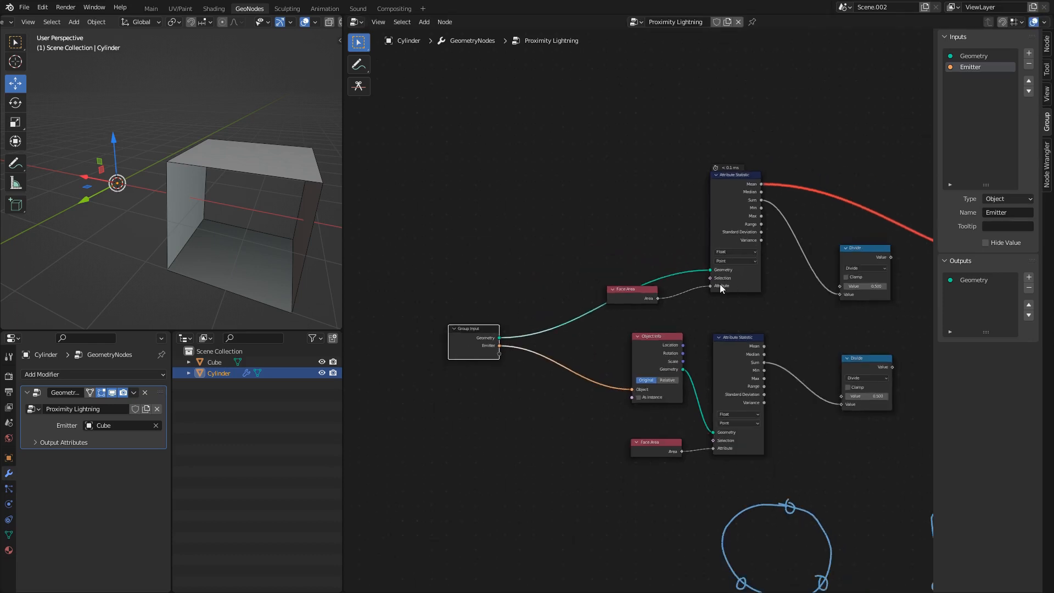
middle_drag(721, 282, 567, 281)
drag(829, 320, 858, 315)
drag(773, 157, 453, 470)
key(ctrl+g)
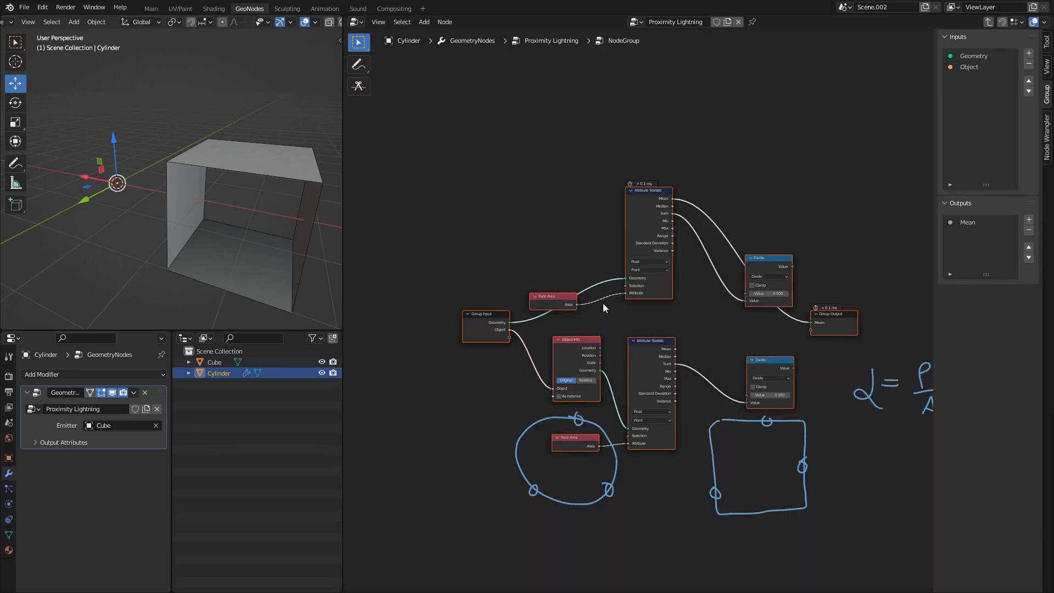
- Return to the parent tree, move Group Input close to the new node group, and rename the group EvenPoints
key(Tab)
scroll(518, 297, up, 2)
drag(393, 319, 575, 319)
middle_drag(673, 319, 597, 335)
scroll(598, 334, up, 4)
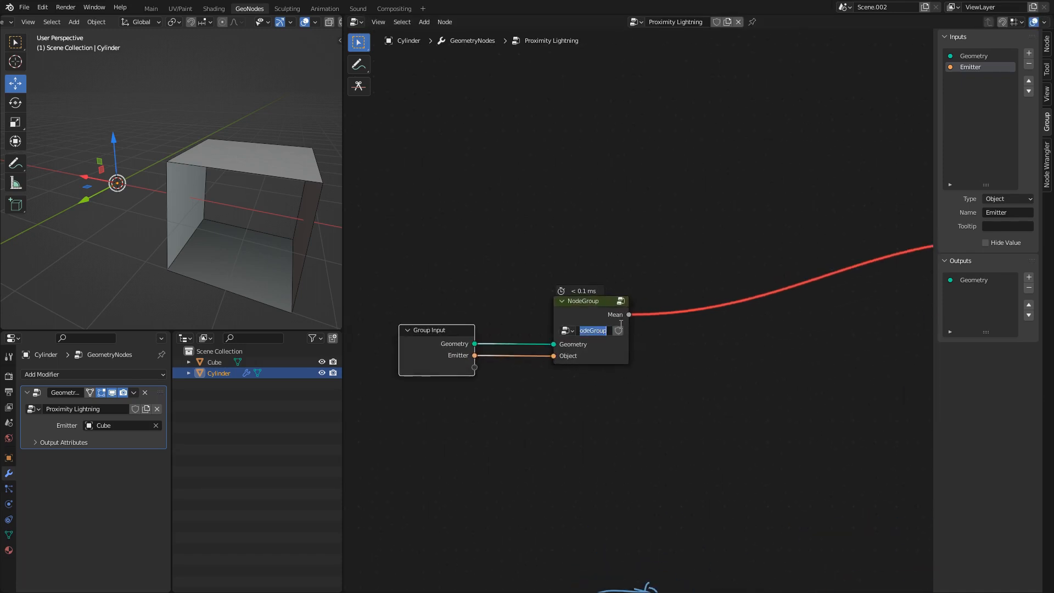
text(EvenPoints)
- Open the EvenPoints group for editing, shift its nodes right, and move Group Output up and away from the Divide nodes
key(Tab)
scroll(634, 295, down, 4)
middle_drag(780, 315, 625, 317)
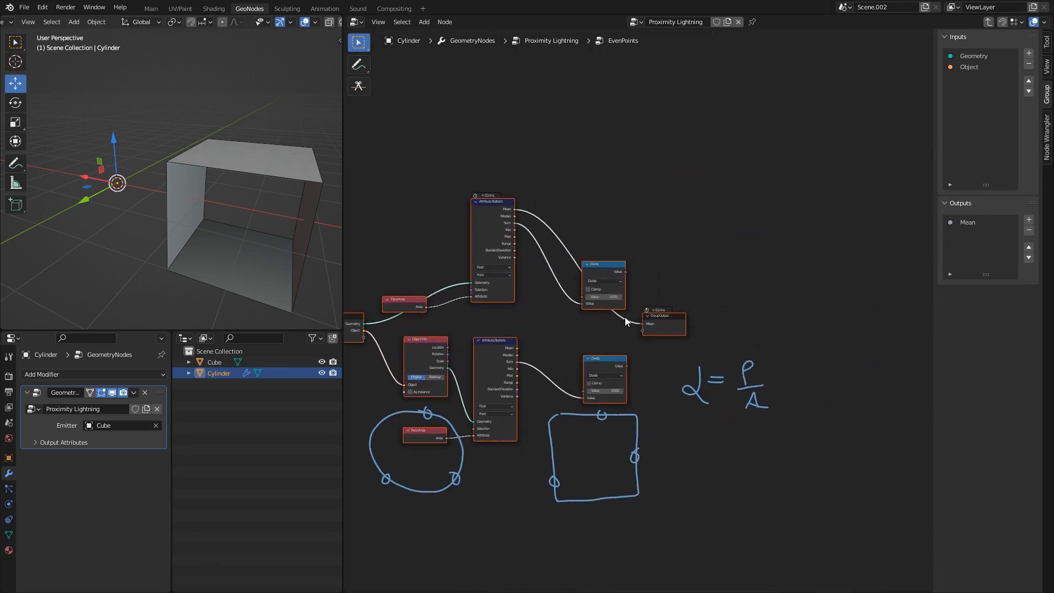
key(g)
click(631, 330)
click(631, 330)
drag(688, 321, 725, 268)
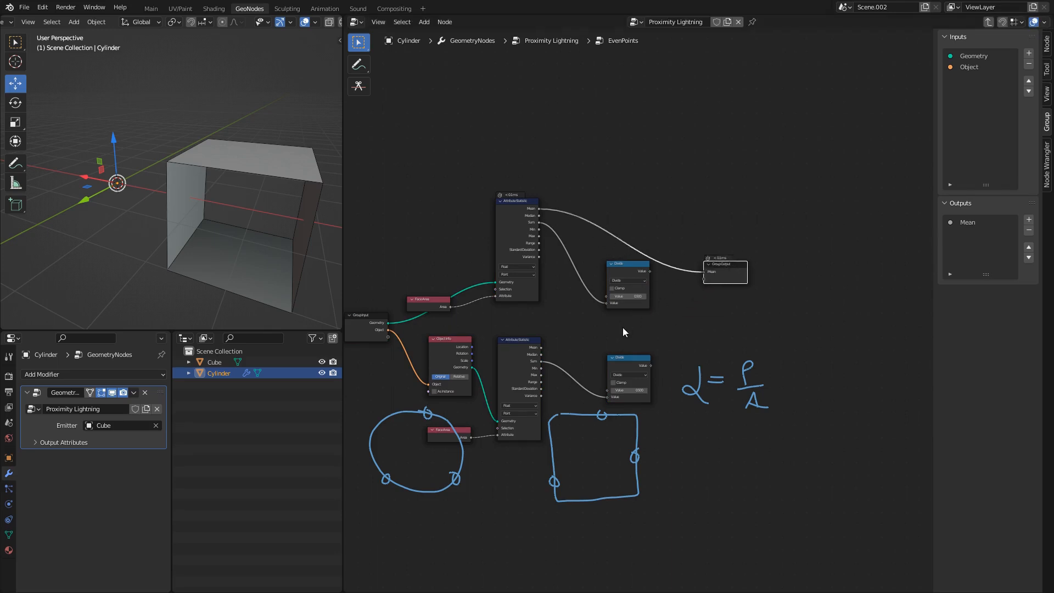
- Reposition the two Divide nodes closer together, one directly above the other
scroll(623, 327, up, 5)
middle_drag(572, 318, 739, 341)
drag(798, 263, 787, 260)
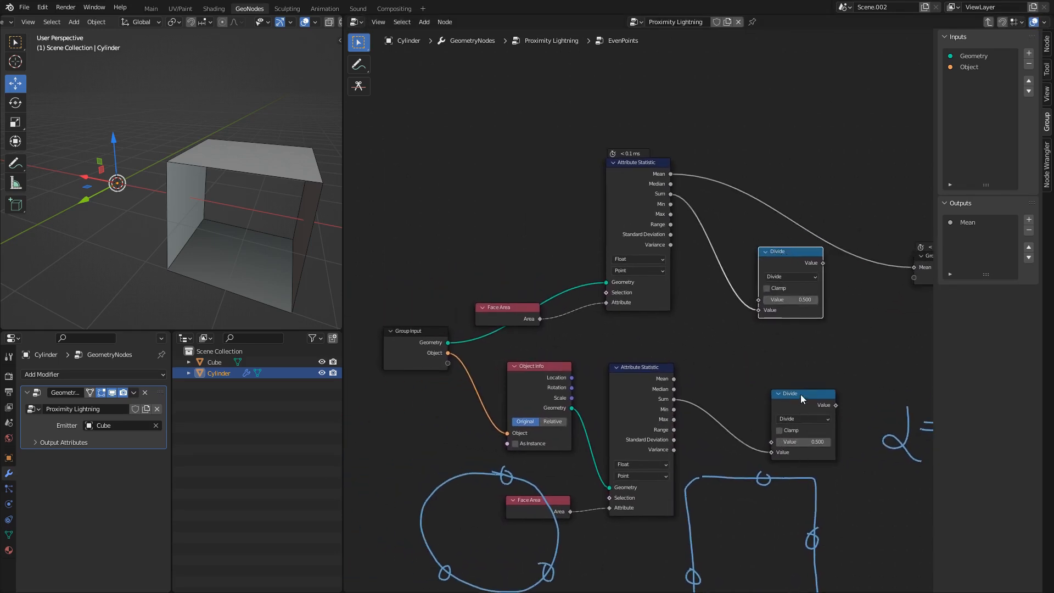
drag(802, 398, 787, 353)
middle_drag(762, 304, 792, 304)
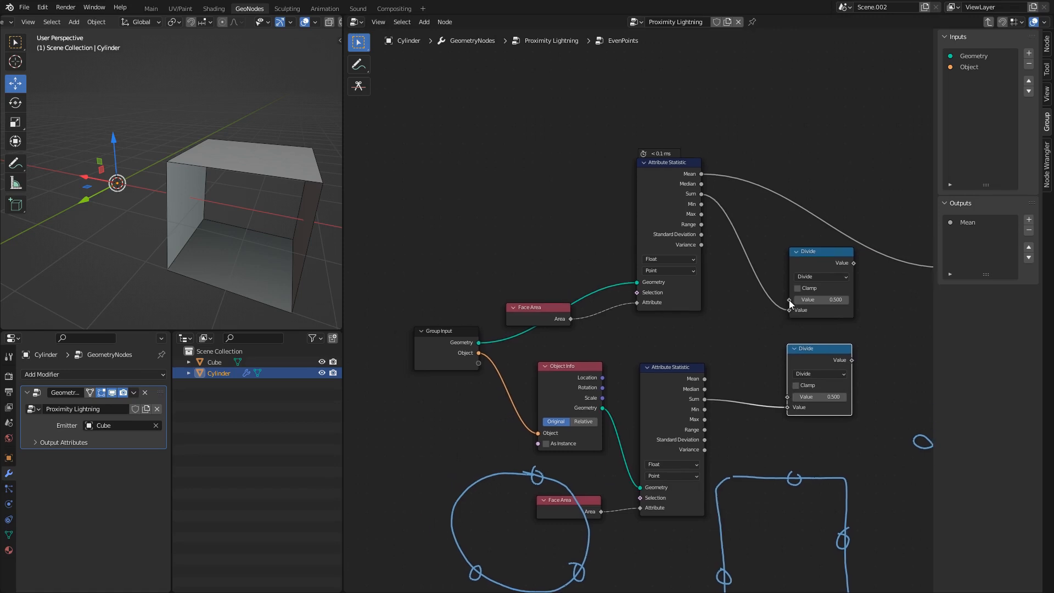
- Expose the upper Divide's first Value as a new Group Input socket, and check the group from the parent tree
drag(789, 300, 417, 348)
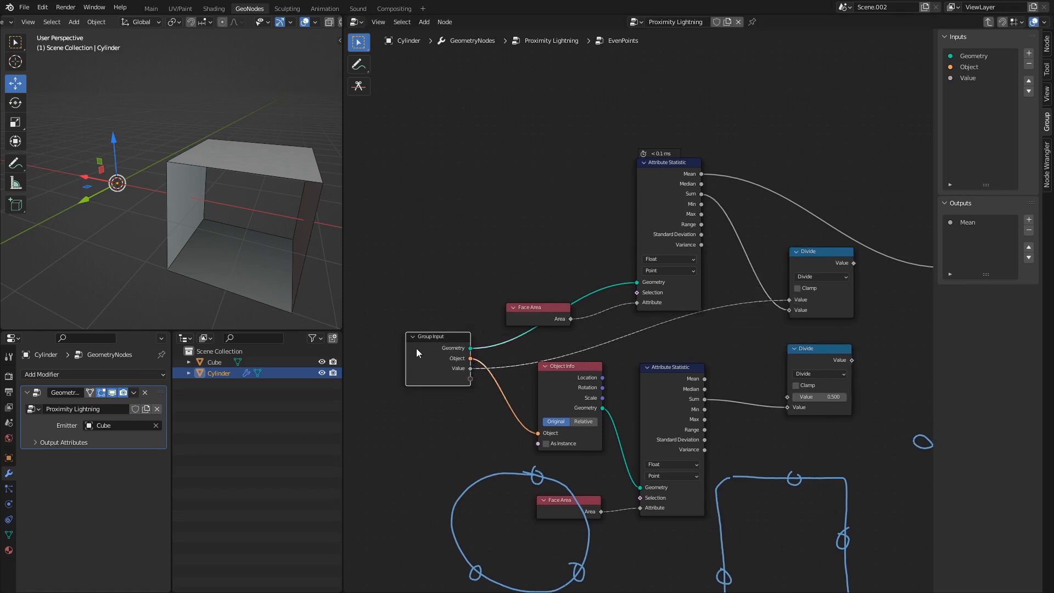
key(Tab)
key(Tab)
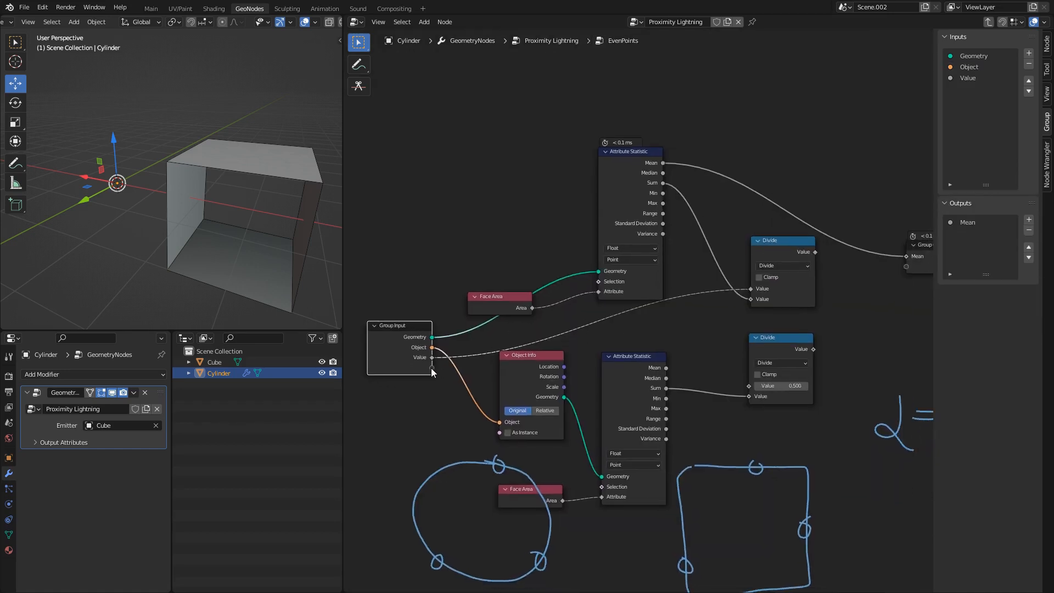
- Try linking Group Input's Value directly to the lower Divide's first Value, and cut that link again
drag(433, 358, 784, 339)
middle_drag(757, 345, 737, 349)
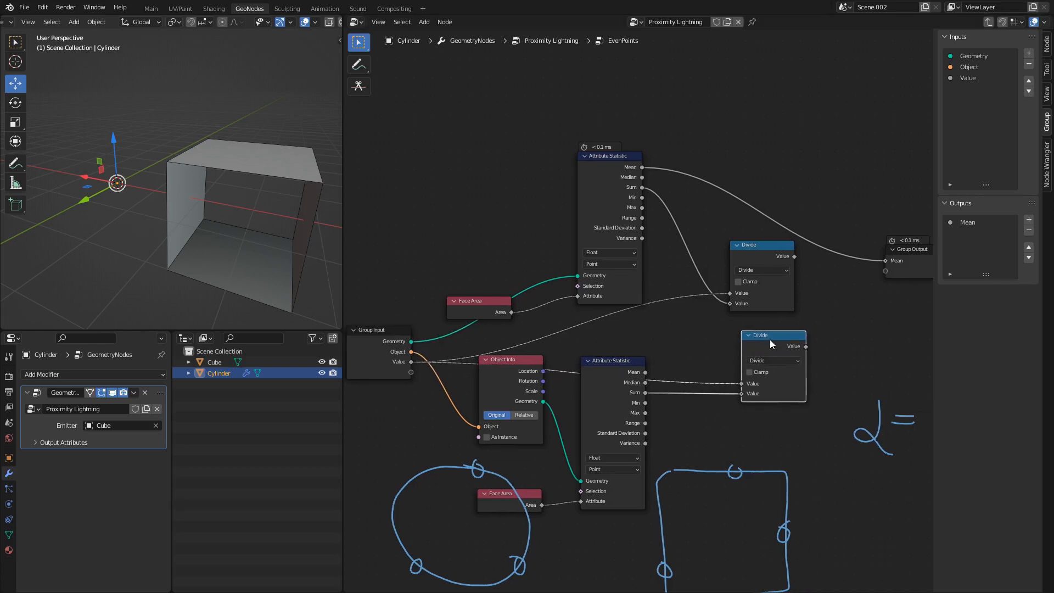
drag(770, 339, 766, 334)
middle_drag(652, 339, 713, 349)
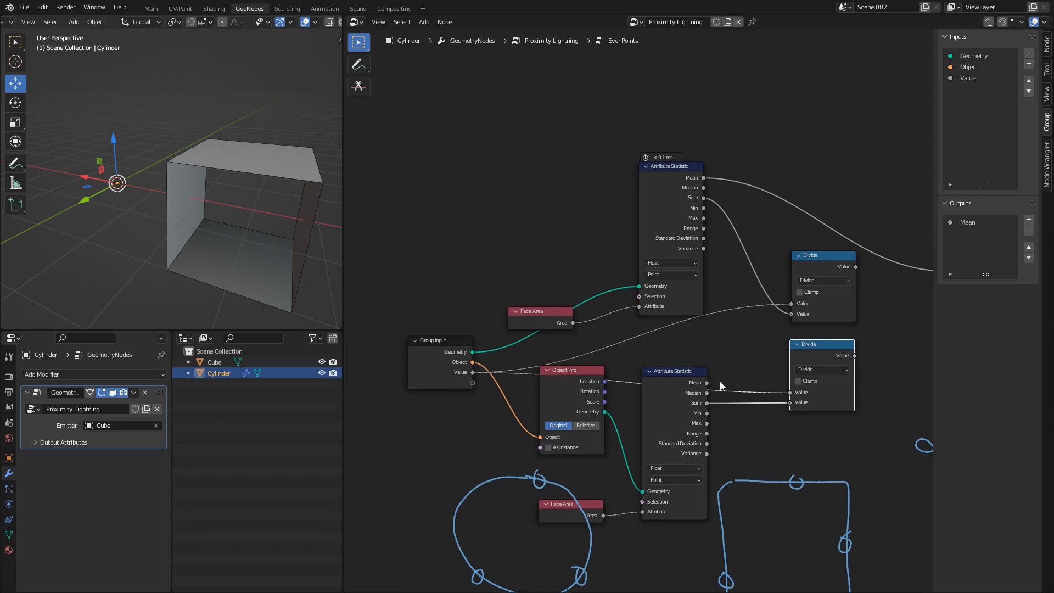
scroll(722, 387, up, 1)
ctrl+right_drag(745, 410, 758, 390)
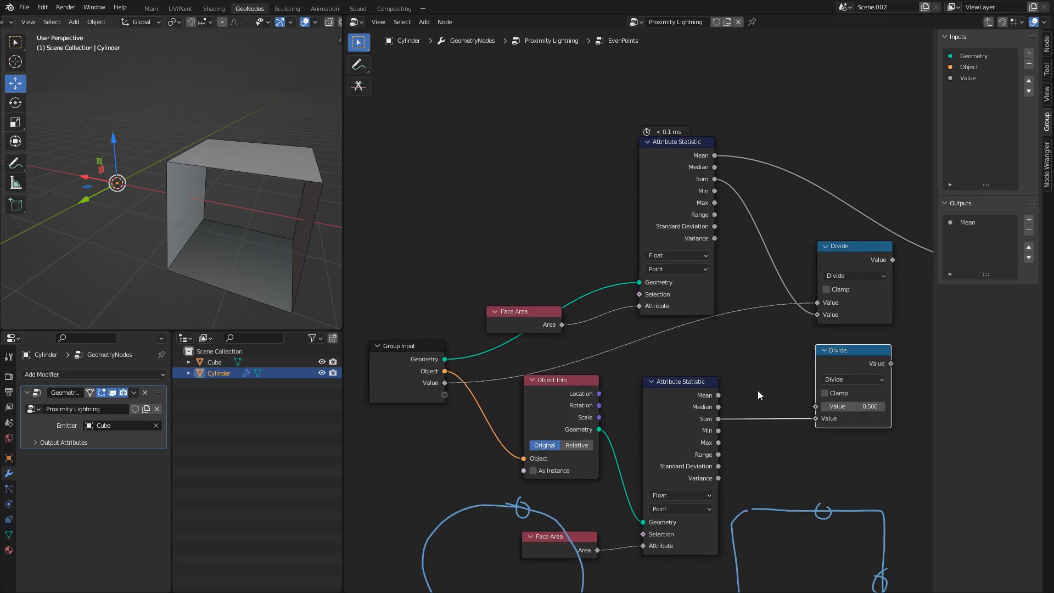
- Insert a reroute on the Group Input Value link and branch it to the lower Divide's first Value
shift+right_drag(737, 309, 736, 302)
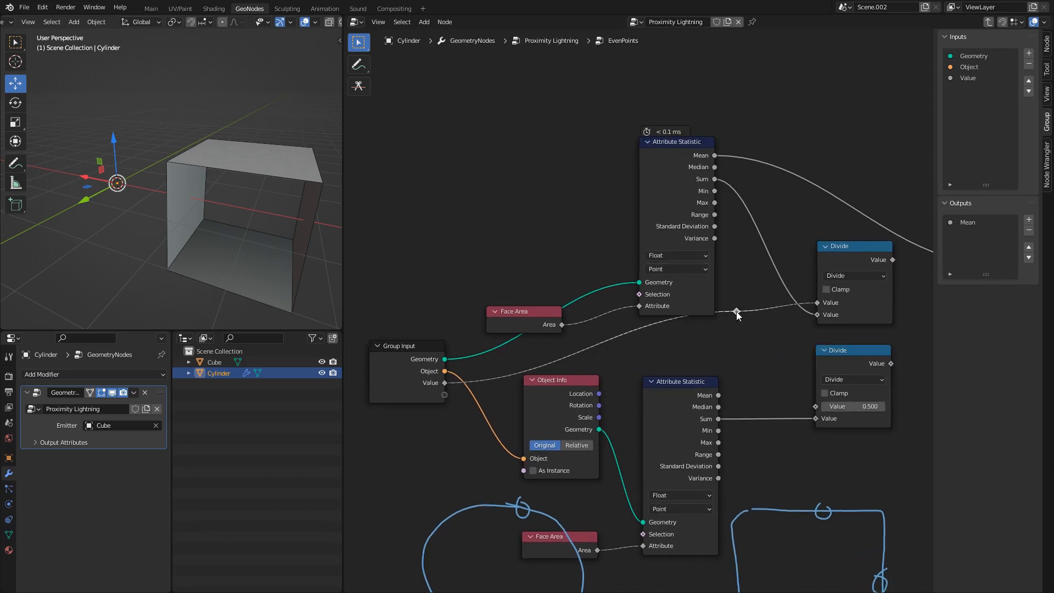
drag(737, 311, 816, 406)
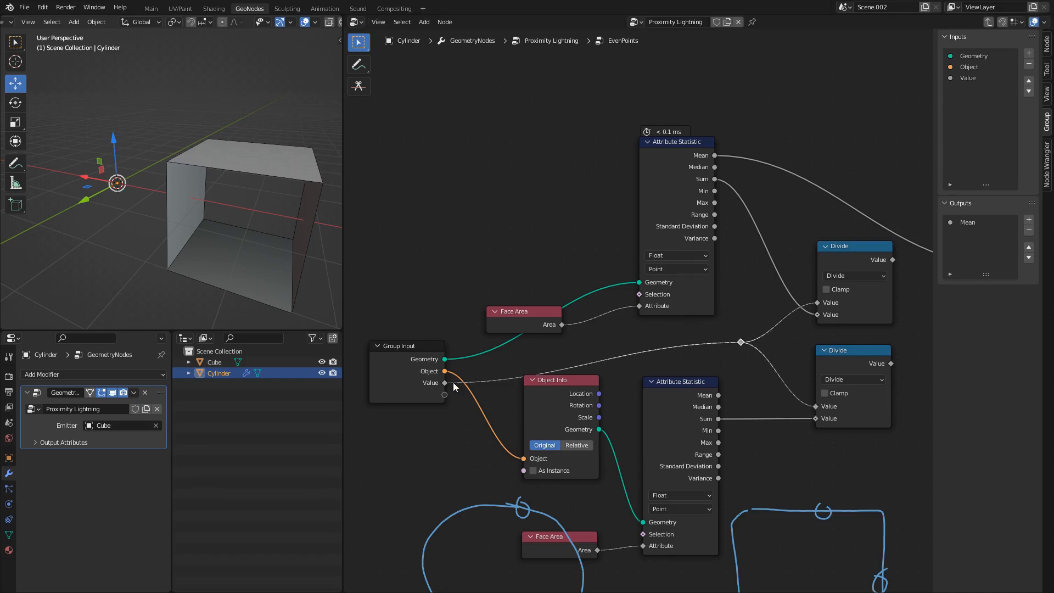
- Move the EvenPoints group's Group Output further right to make room after the Divide nodes
middle_drag(771, 349, 471, 343)
drag(728, 251, 804, 268)
scroll(727, 226, down, 5)
click(707, 312)
scroll(706, 311, up, 3)
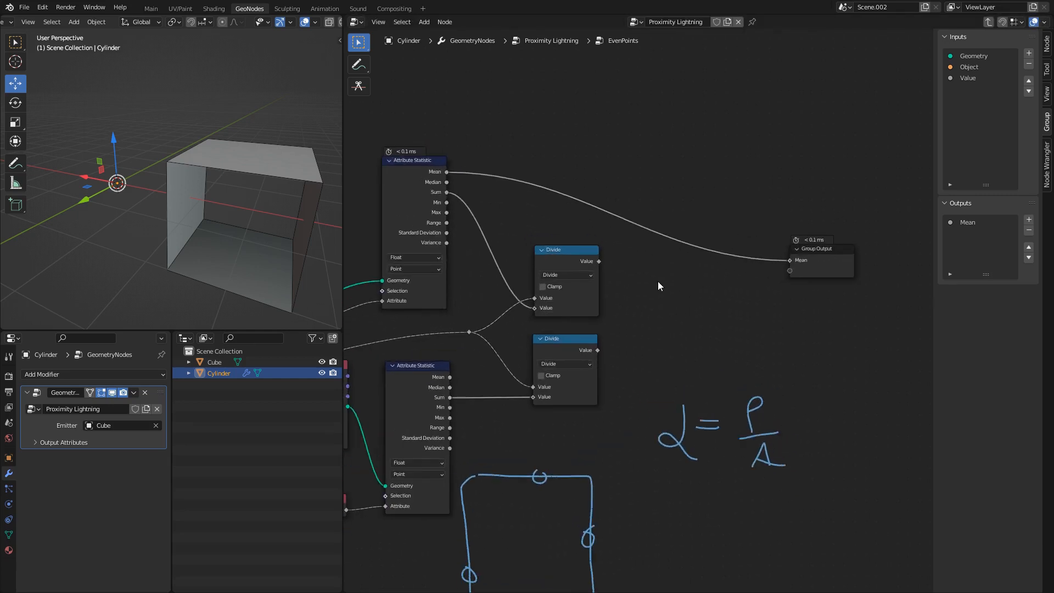
- Add a Distribute Points on Faces node between the upper Divide and Group Output, and disconnect Mean from Group Output
middle_drag(658, 281, 617, 309)
key(shift+a)
text(dis)
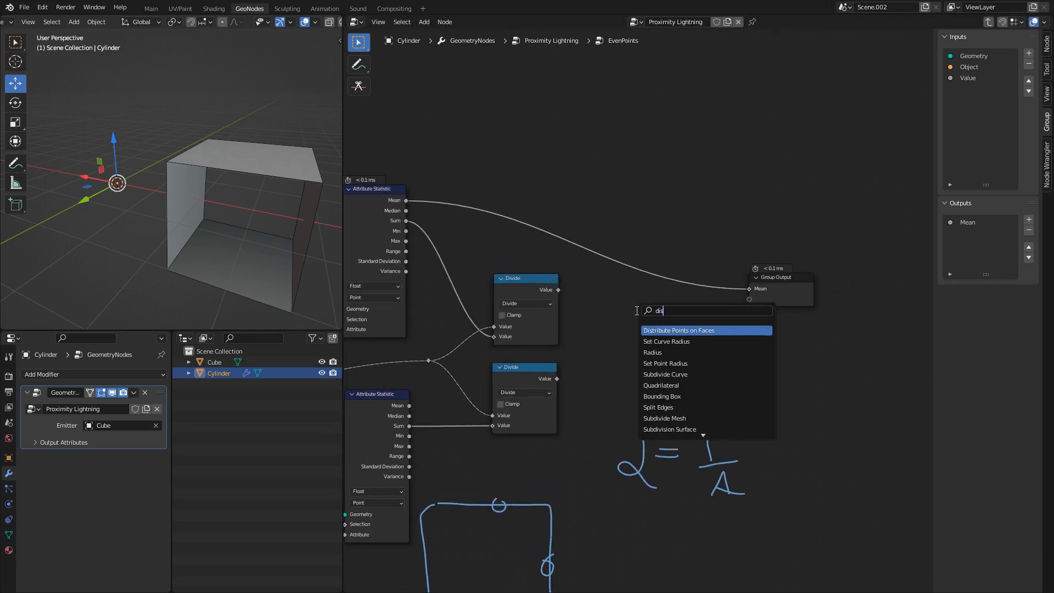
key(Return)
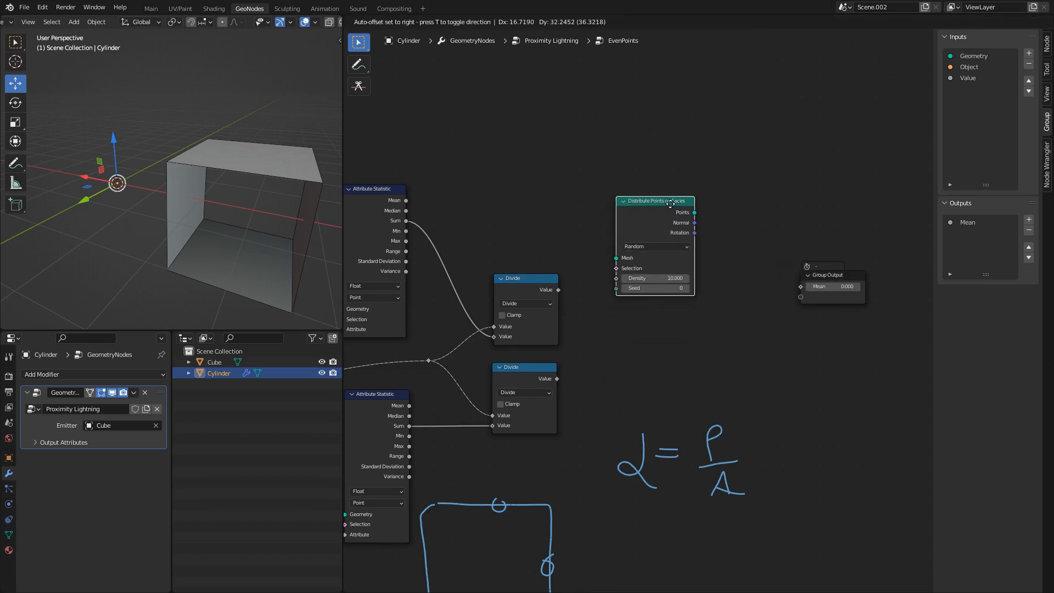
click(672, 193)
- Duplicate Distribute Points on Faces beside the lower Divide and move the original down closer to the copy
key(shift+d)
click(667, 351)
drag(663, 196, 653, 241)
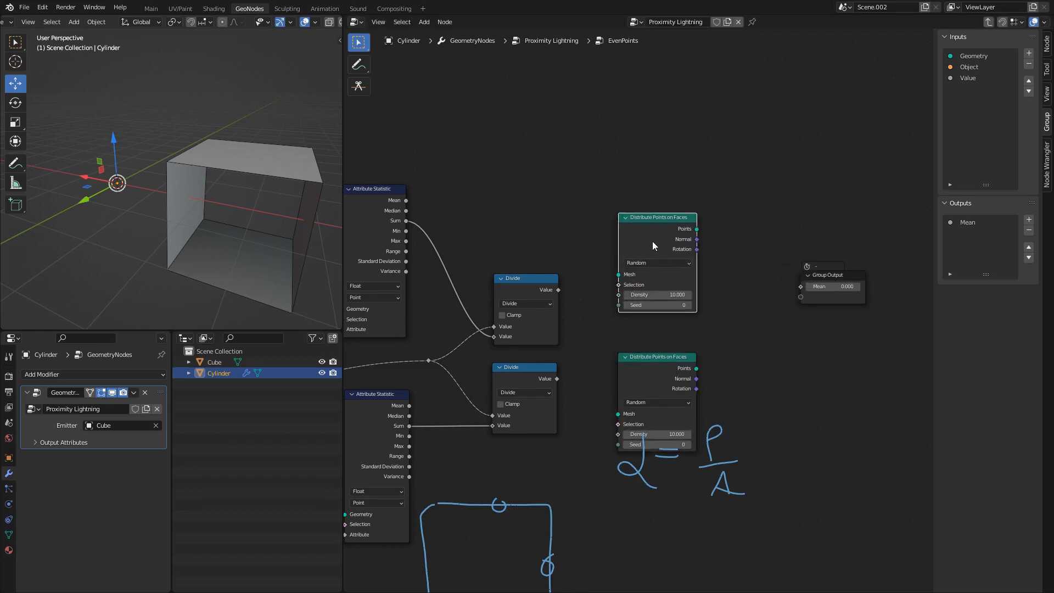
- Connect each Divide node's Value output to the Density input of the Distribute Points on Faces node beside it
scroll(640, 308, up, 1)
drag(558, 286, 615, 292)
middle_drag(575, 346, 606, 285)
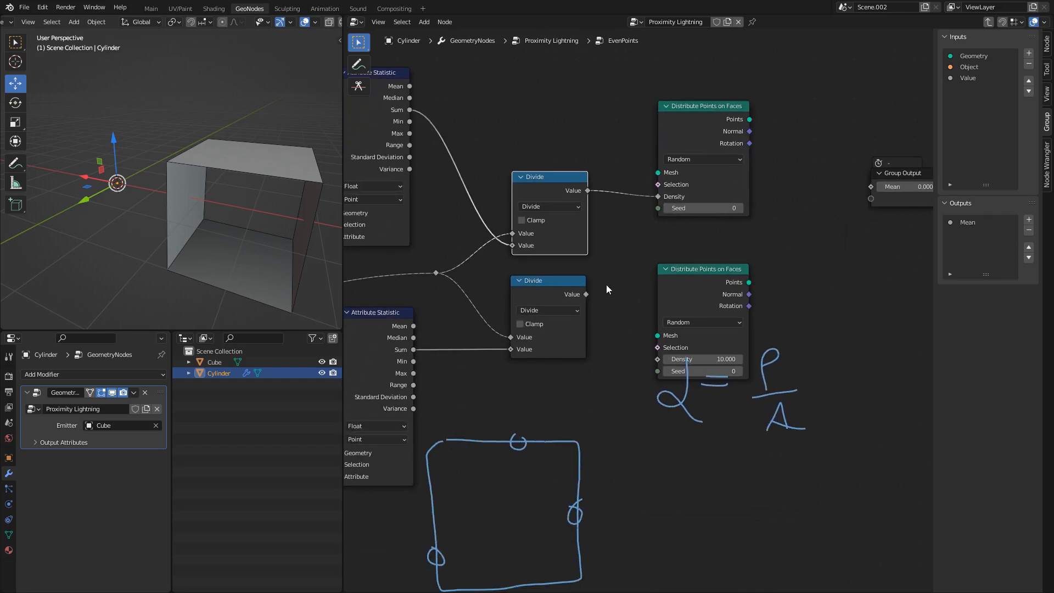
drag(585, 295, 658, 359)
scroll(627, 347, down, 2)
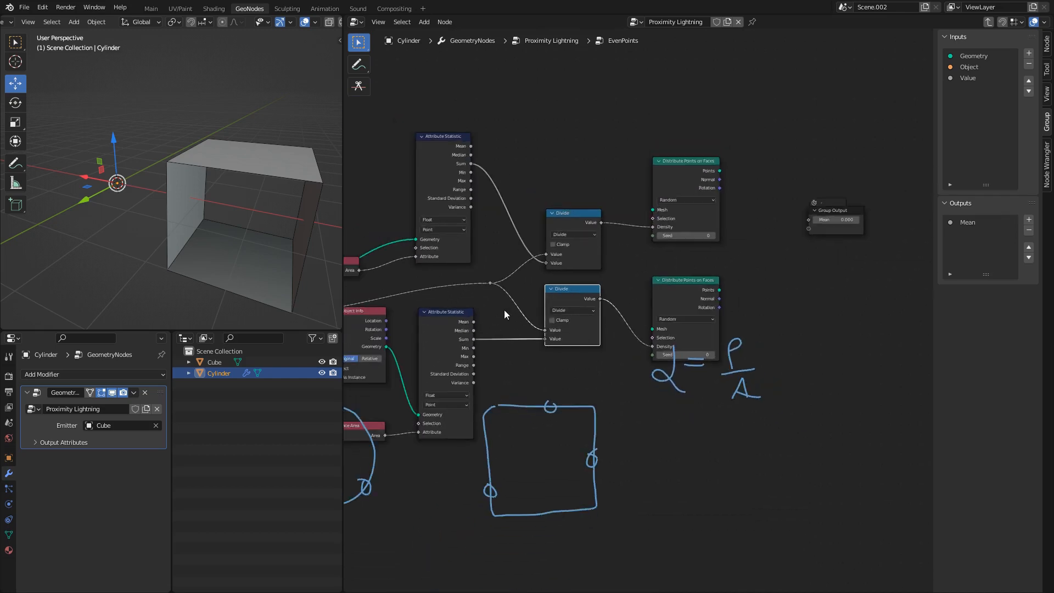
- Lower the Group Output node slightly and connect the upper Distribute Points on Faces node's Points to its empty socket
middle_drag(504, 309, 619, 306)
middle_drag(771, 284, 457, 318)
drag(756, 242, 748, 275)
scroll(753, 286, up, 2)
middle_drag(753, 286, 682, 307)
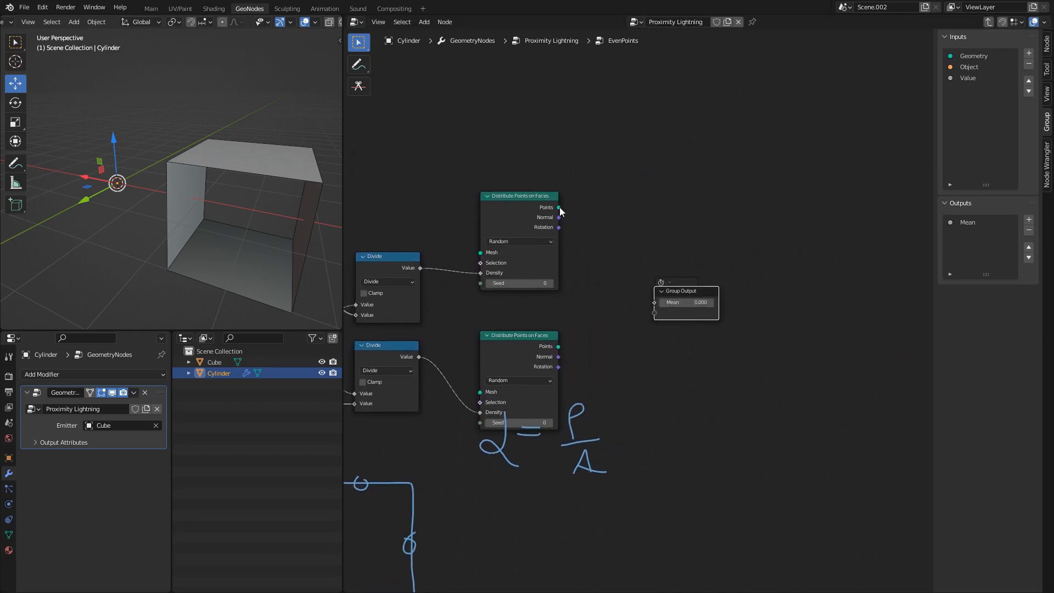
drag(559, 208, 658, 311)
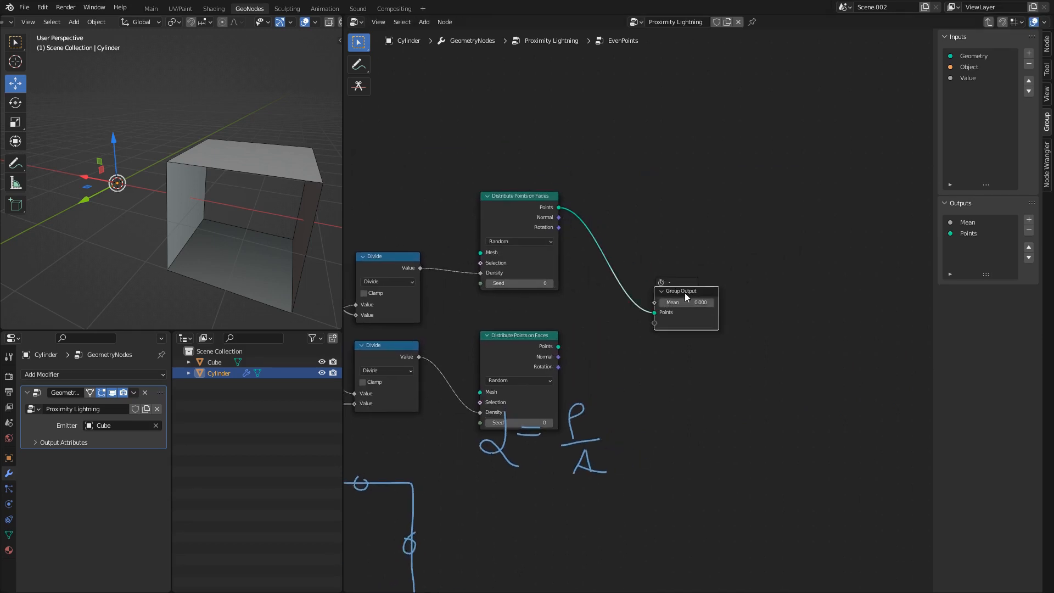
click(967, 78)
click(1029, 64)
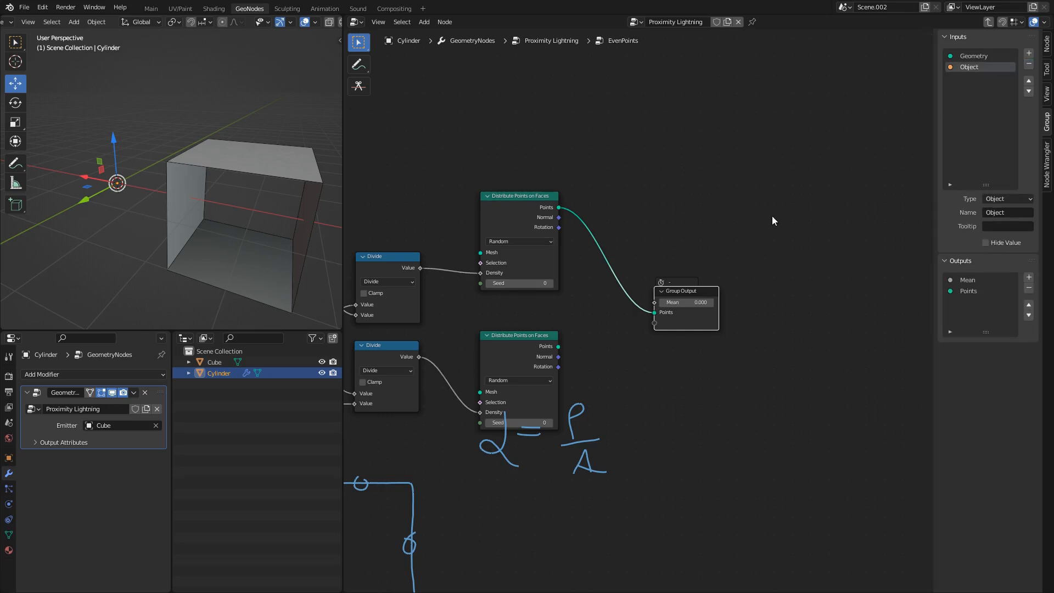
key(ctrl+z)
- Remove the Mean output from the EvenPoints group and connect the lower Distribute Points on Faces node's Points to Group Output
click(970, 314)
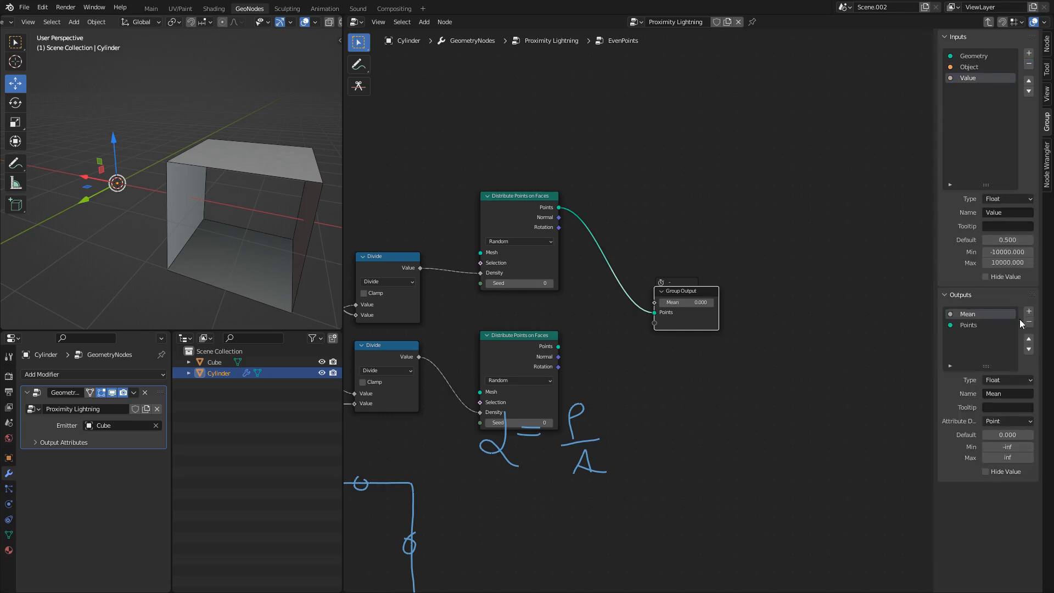
click(1029, 322)
scroll(620, 305, up, 1)
drag(616, 334, 646, 335)
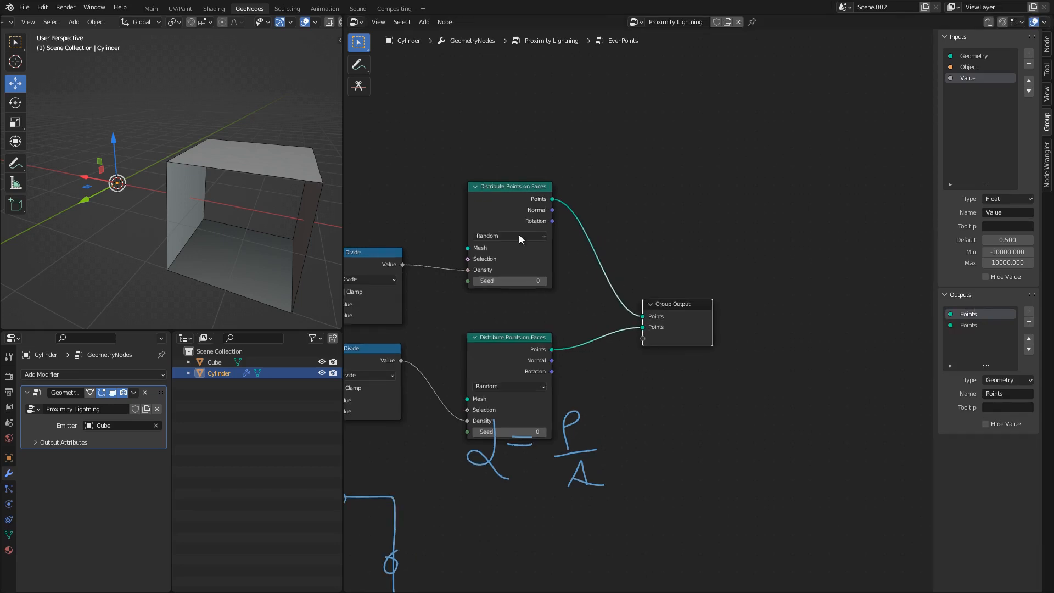
scroll(722, 323, up, 1)
- Rename the second Points output of the EvenPoints group to Emitter
click(969, 327)
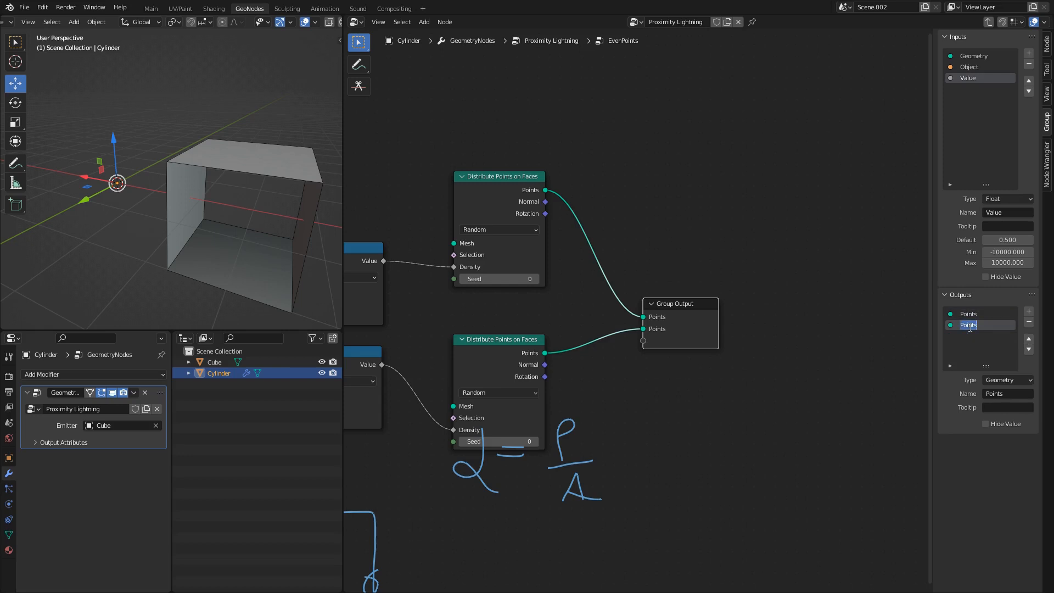
double_click(971, 327)
text(Emitter)
key(Return)
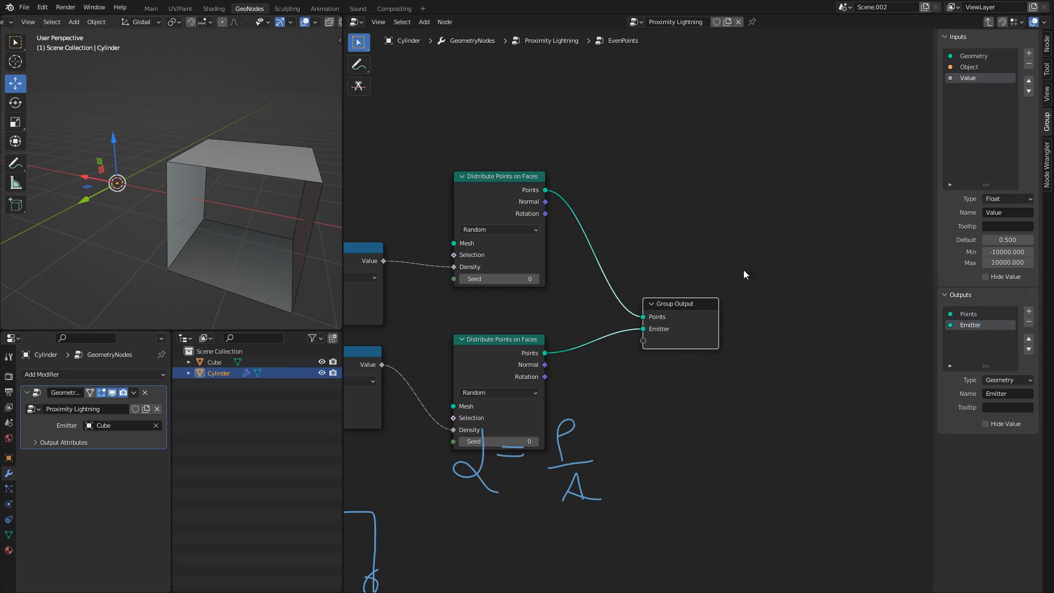
- In the parent Proximity Lightning tree, delete the leftover Distribute Points on Faces node and move Group Output closer to EvenPoints
middle_drag(618, 248, 697, 269)
scroll(642, 296, down, 1)
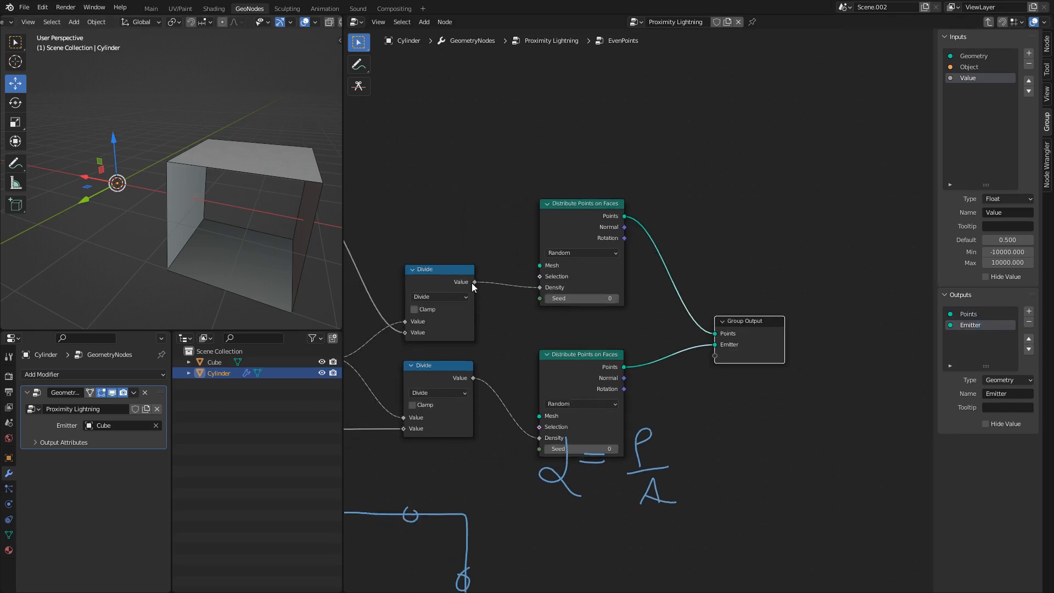
key(Tab)
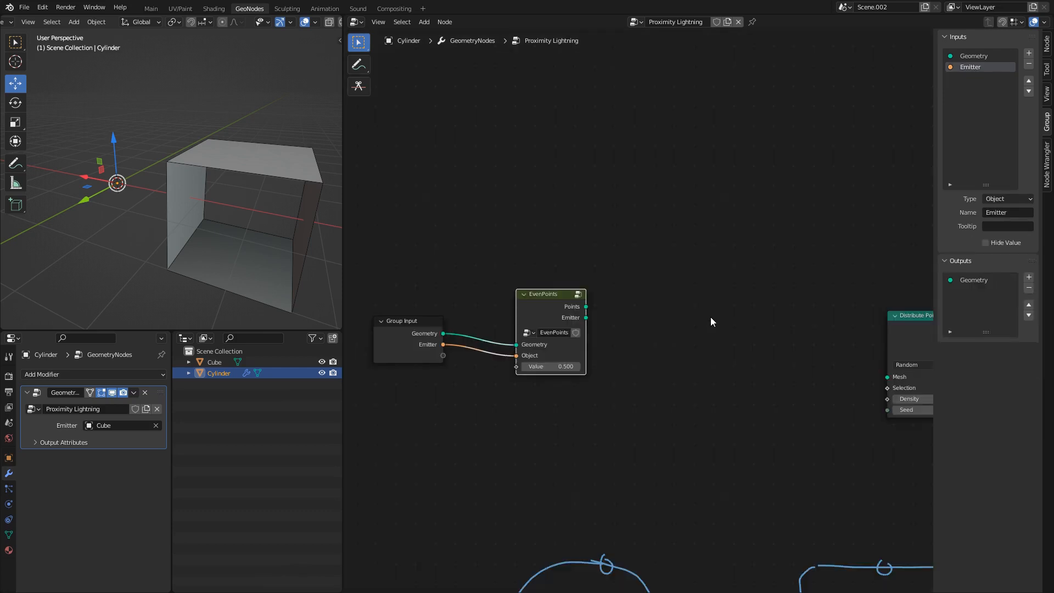
scroll(894, 317, down, 1)
click(832, 311)
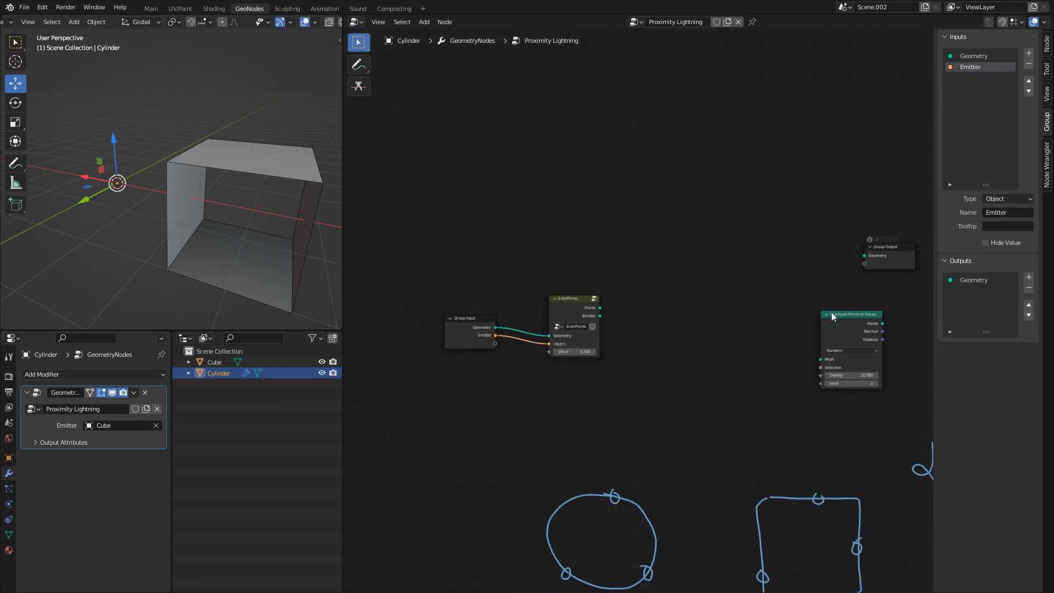
key(x)
drag(885, 254, 764, 299)
scroll(752, 298, up, 2)
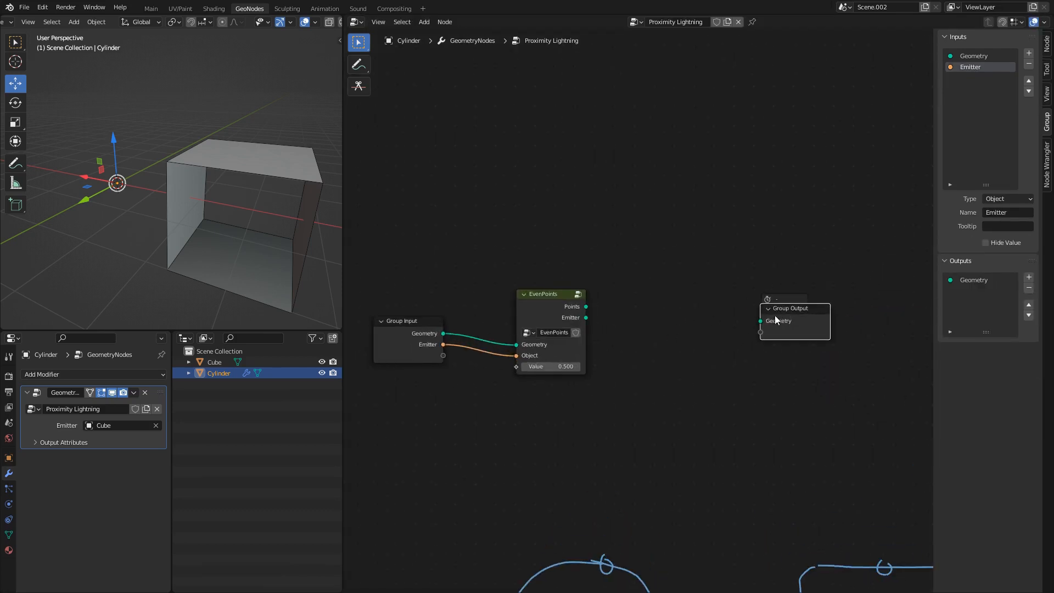
- Add a Join Geometry node before Group Output and connect both EvenPoints outputs to its Geometry input
key(shift+a)
text(join)
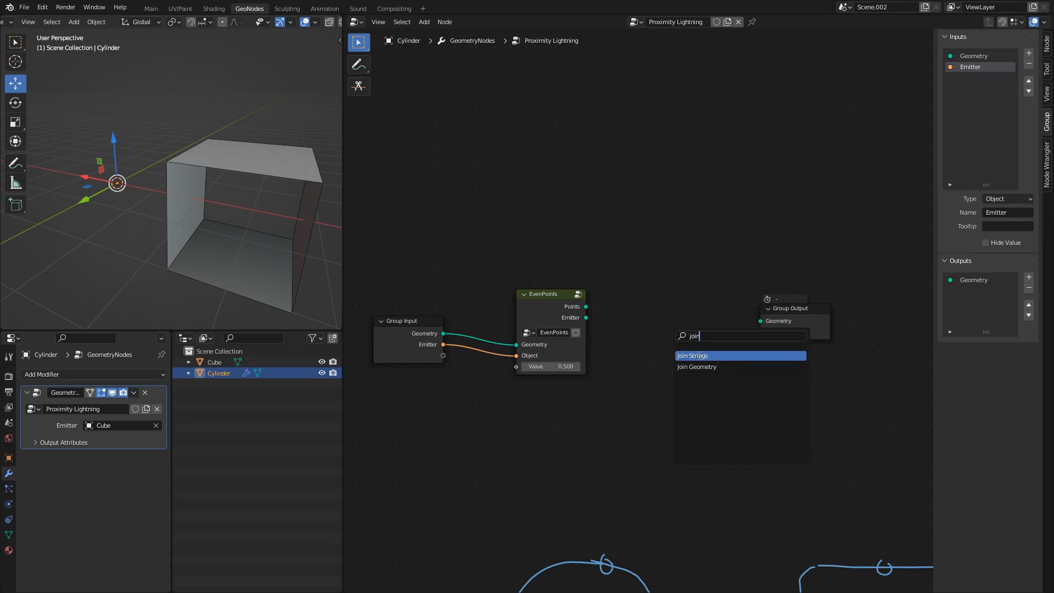
click(696, 367)
click(681, 318)
drag(586, 307, 647, 333)
middle_drag(647, 329, 631, 327)
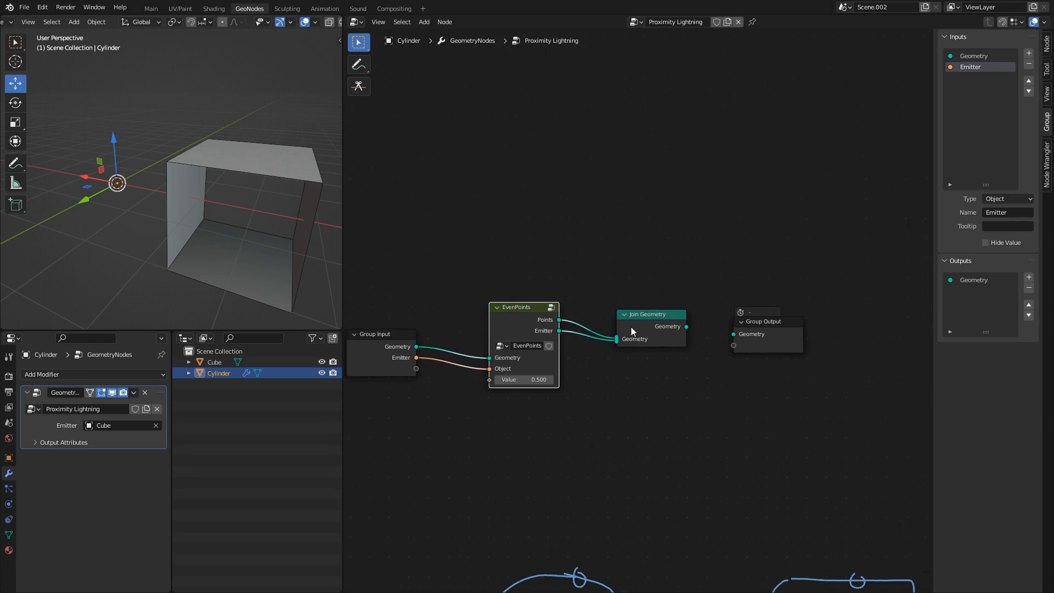
- Rename the EvenPoints group's outputs to Object Points and Emitter Points, and return to the parent tree
key(Tab)
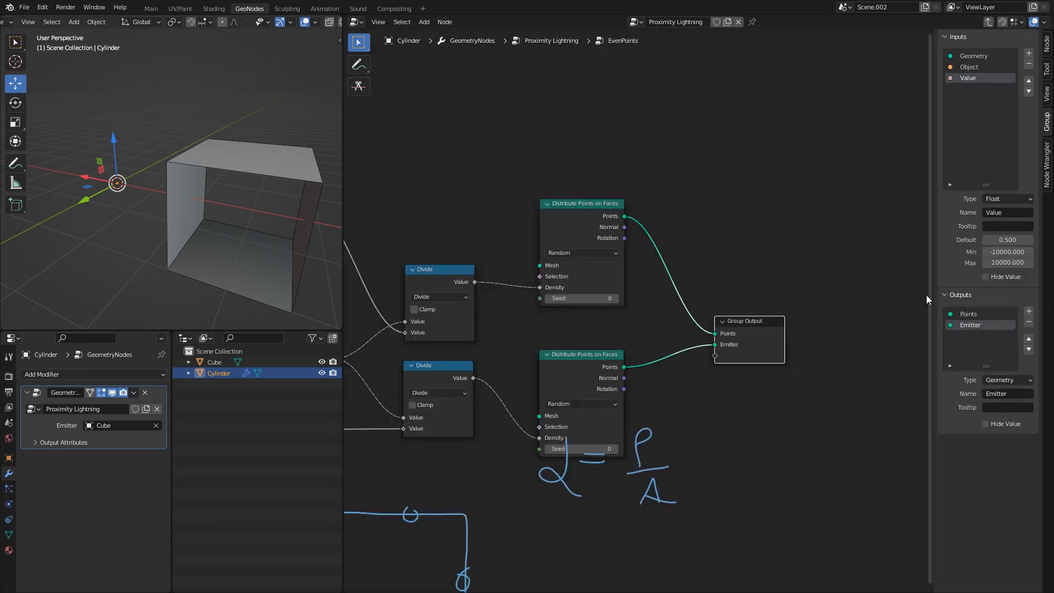
double_click(980, 314)
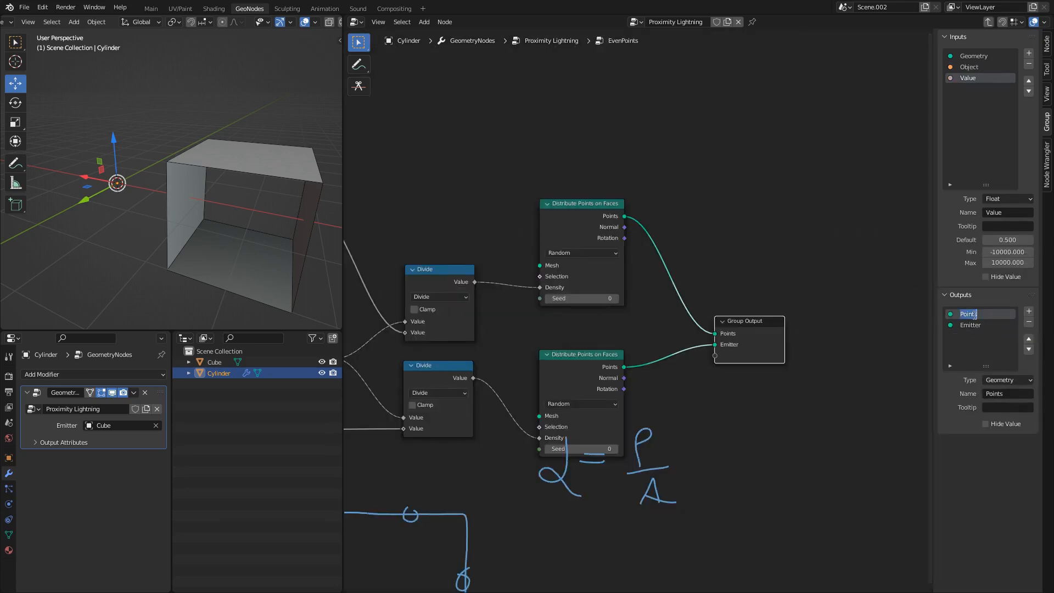
text(Object Points)
key(Return)
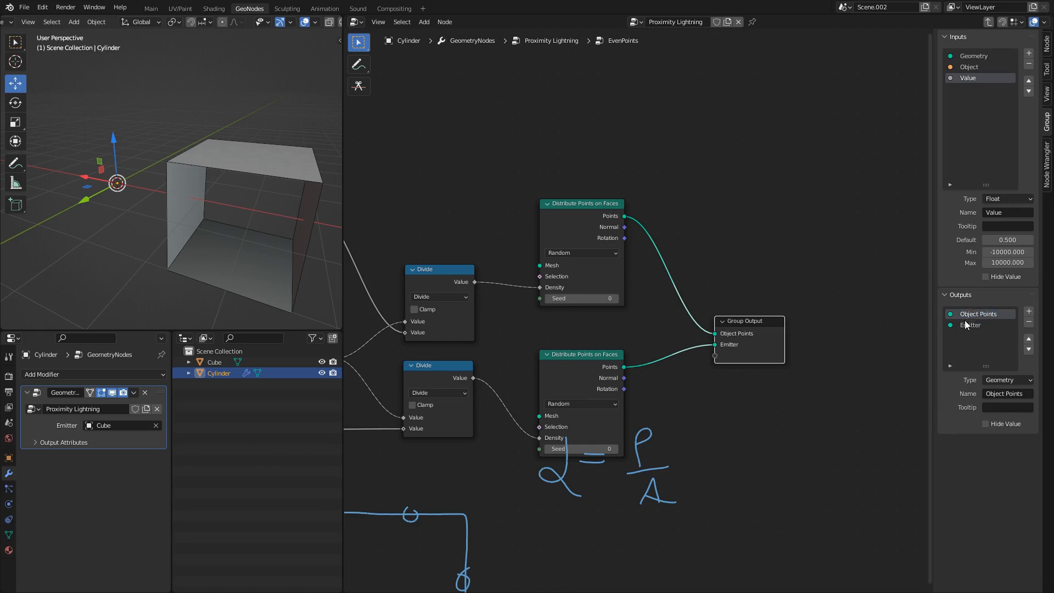
double_click(971, 325)
text(Em)
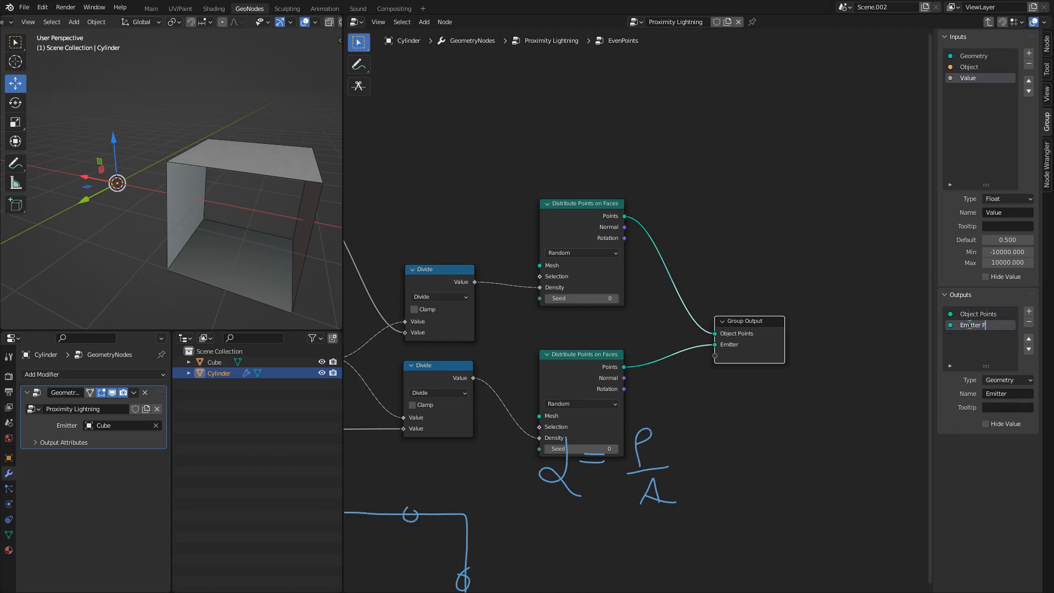
key(Return)
key(Tab)
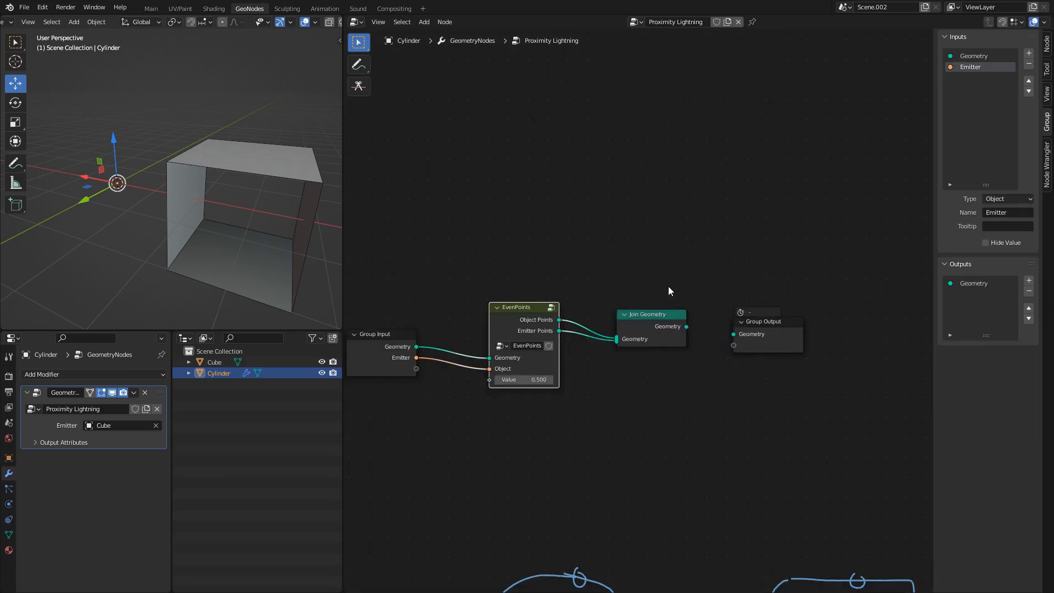
- Connect Join Geometry to Group Output and raise the EvenPoints Value to 30.300
drag(694, 330, 750, 338)
scroll(652, 324, down, 2)
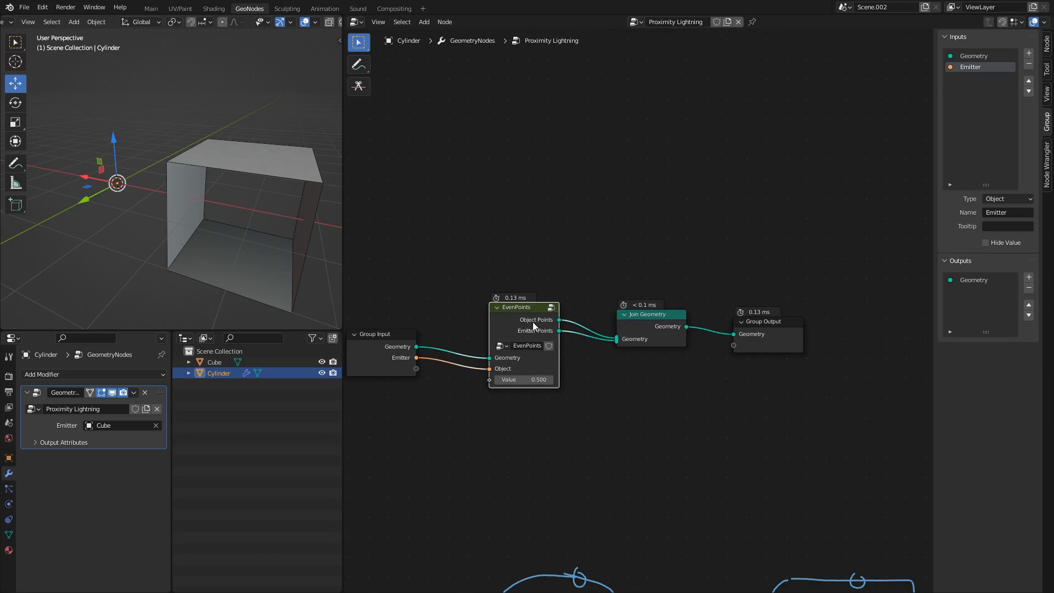
middle_drag(533, 323, 656, 315)
scroll(655, 359, up, 3)
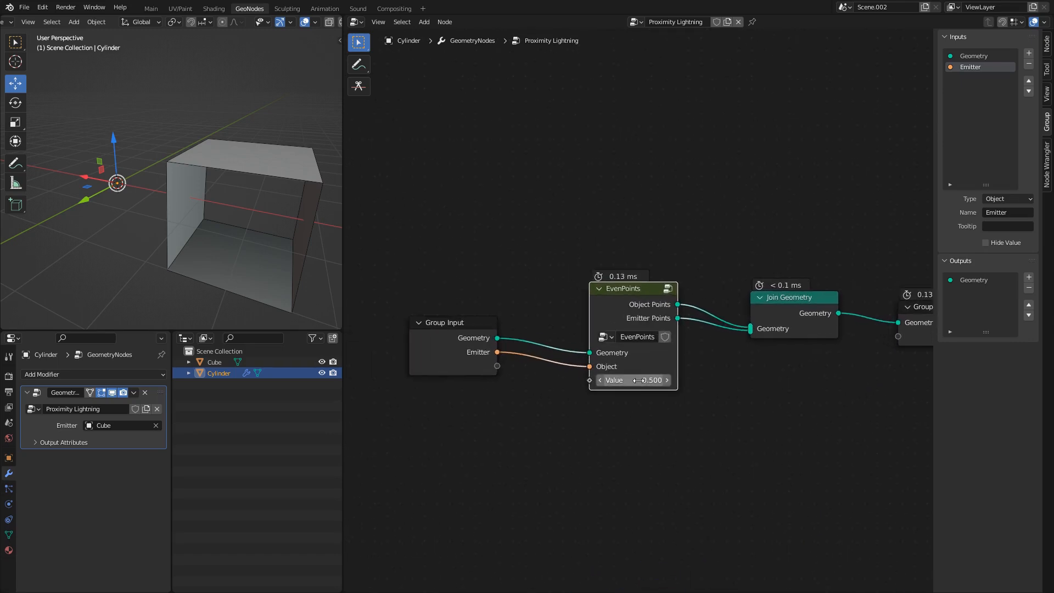
drag(633, 380, 749, 380)
scroll(245, 209, down, 3)
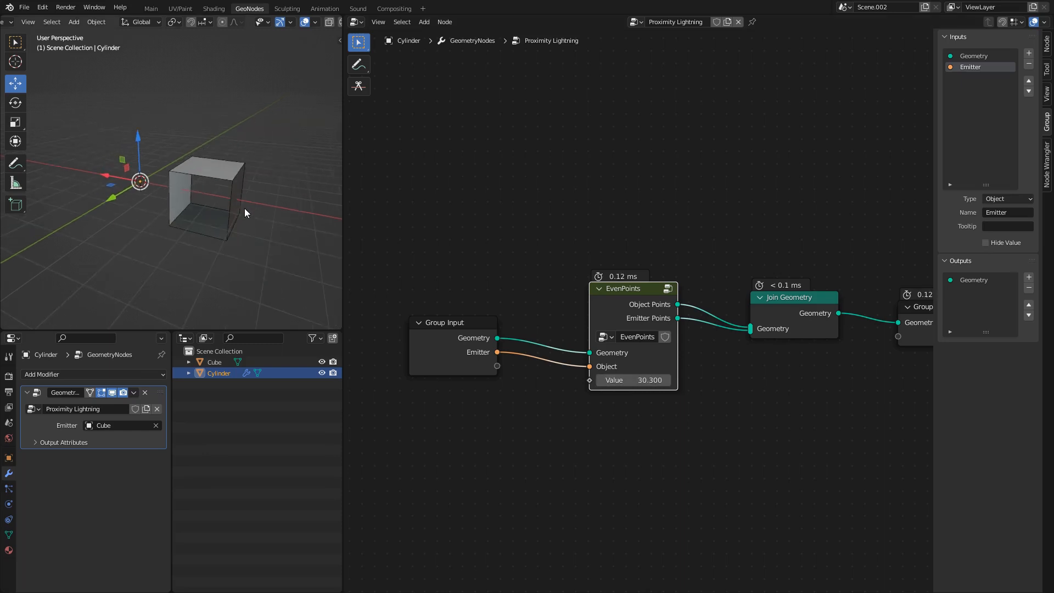
mouse_move(245, 208)
middle_down()
mouse_move(237, 216)
mouse_move(264, 206)
middle_up()
- Inside EvenPoints, place another Group Input above the upper Divide and connect its Geometry to the upper Distribute Points on Faces node's Mesh
key(Tab)
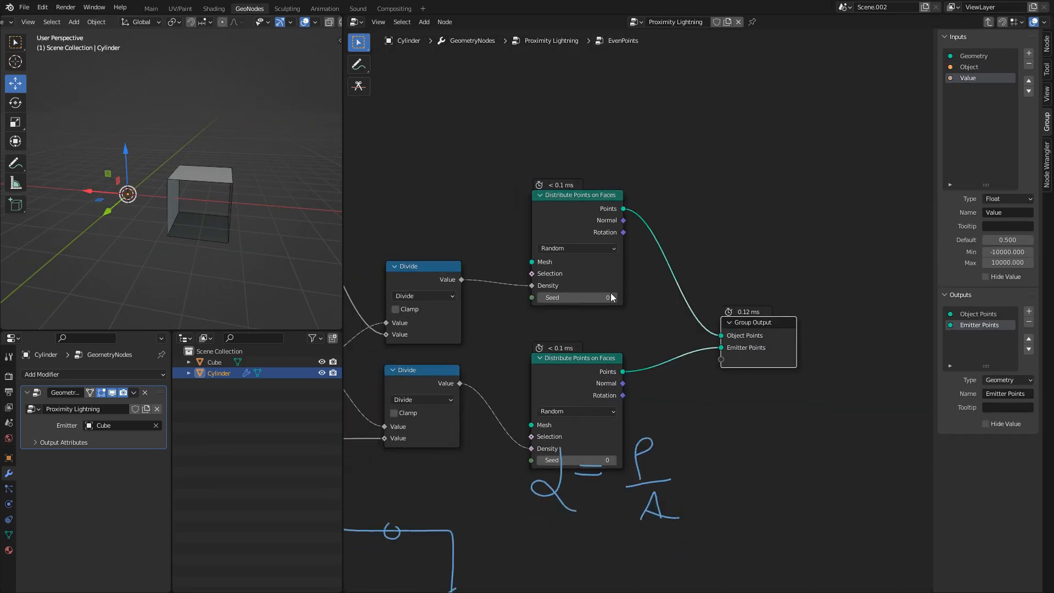
scroll(737, 218, up, 5)
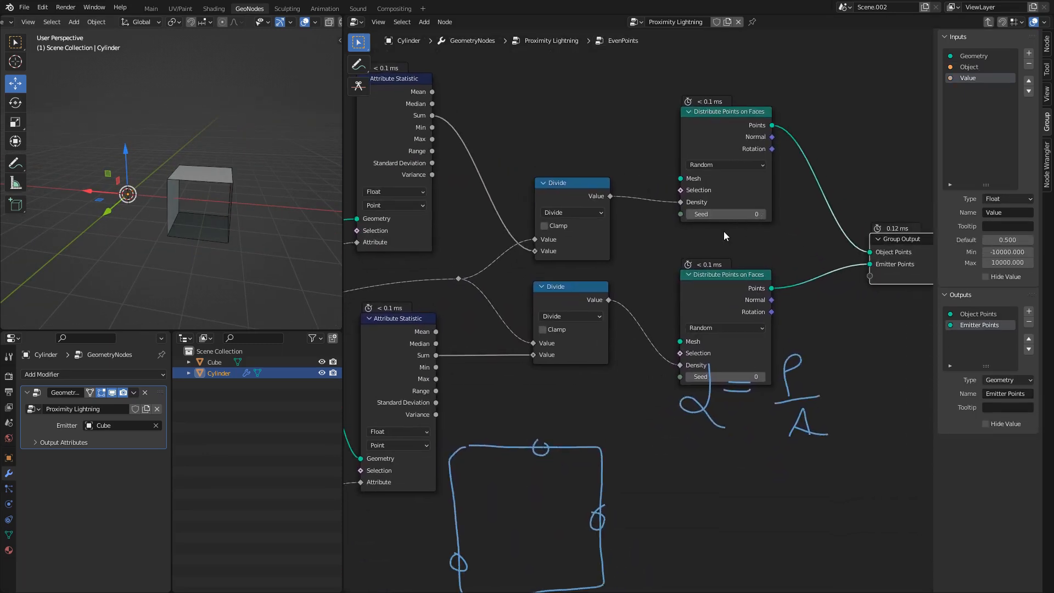
middle_drag(661, 243, 606, 336)
drag(656, 211, 662, 192)
middle_drag(631, 262, 864, 280)
middle_drag(551, 264, 716, 198)
click(472, 330)
drag(472, 330, 543, 240)
click(725, 247)
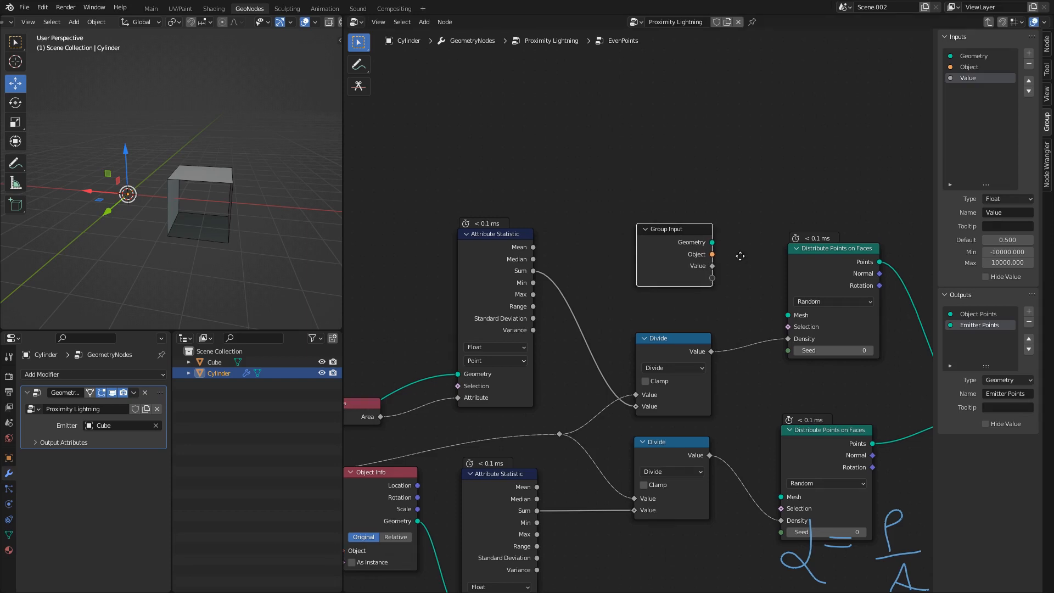
middle_drag(741, 254, 590, 201)
drag(639, 238, 667, 269)
- Duplicate the linked Group Input and Object Info nodes and place the copies below the lower Attribute Statistic and Divide
middle_drag(567, 317, 590, 162)
scroll(566, 227, down, 5)
middle_drag(497, 210, 610, 201)
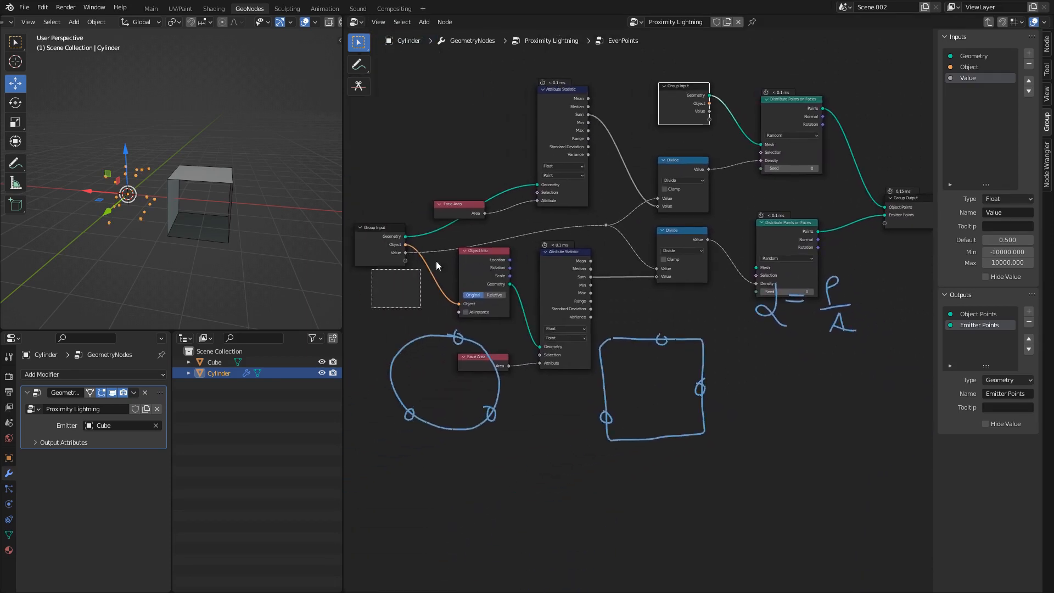
drag(372, 308, 481, 240)
key(shift+d)
click(682, 413)
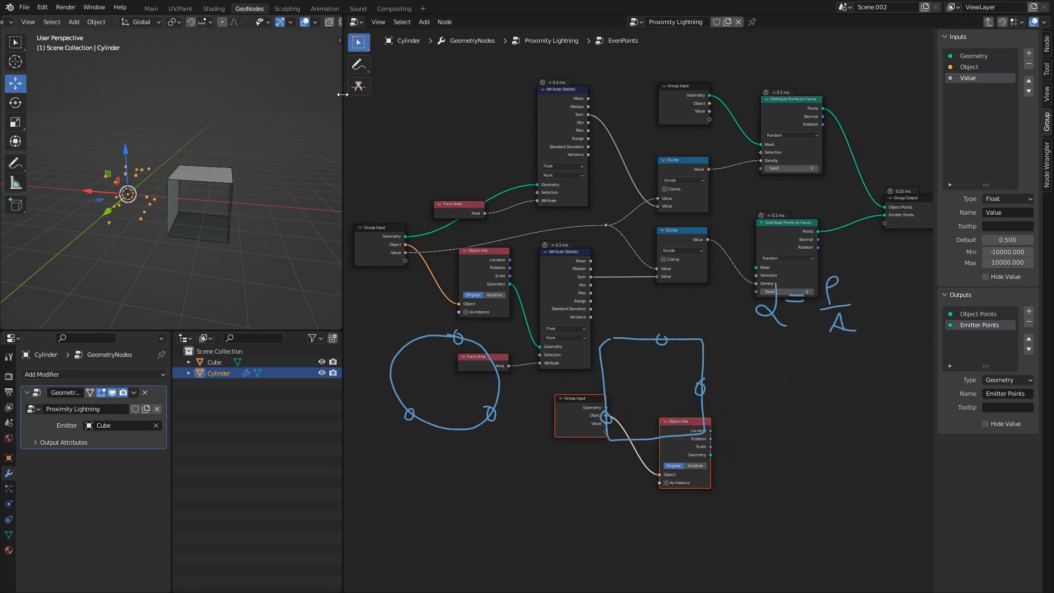
- Erase the blue circle, square and density formula annotations from the node editor and return to the selection tool
click(359, 65)
mouse_move(503, 373)
right_down()
mouse_move(489, 378)
mouse_move(436, 330)
mouse_move(416, 413)
mouse_move(637, 388)
mouse_move(587, 428)
mouse_move(700, 365)
mouse_move(593, 368)
mouse_move(732, 308)
mouse_move(839, 300)
mouse_move(873, 321)
right_up()
scroll(441, 155, up, 1)
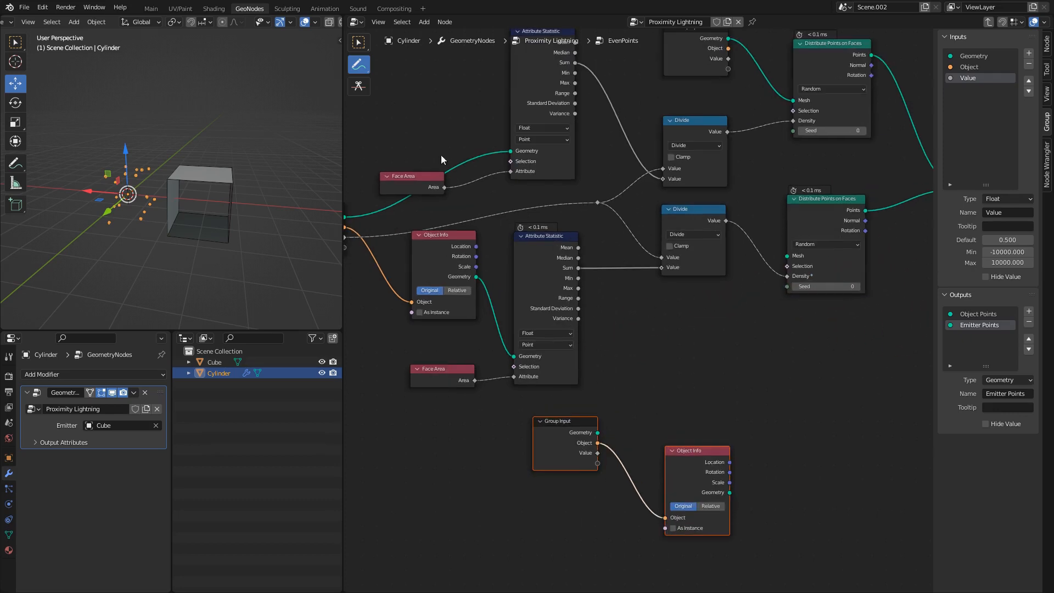
click(357, 43)
- Move the duplicated Object Info node up and connect its Geometry to the lower Distribute Points on Faces node's Mesh
drag(706, 450, 676, 364)
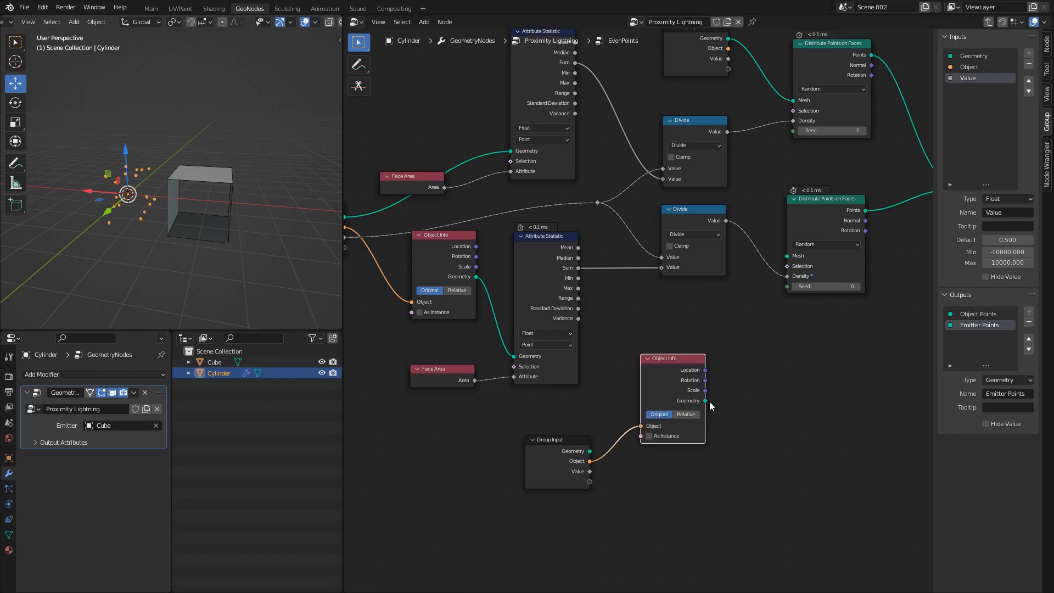
drag(708, 401, 785, 259)
middle_drag(773, 329, 669, 358)
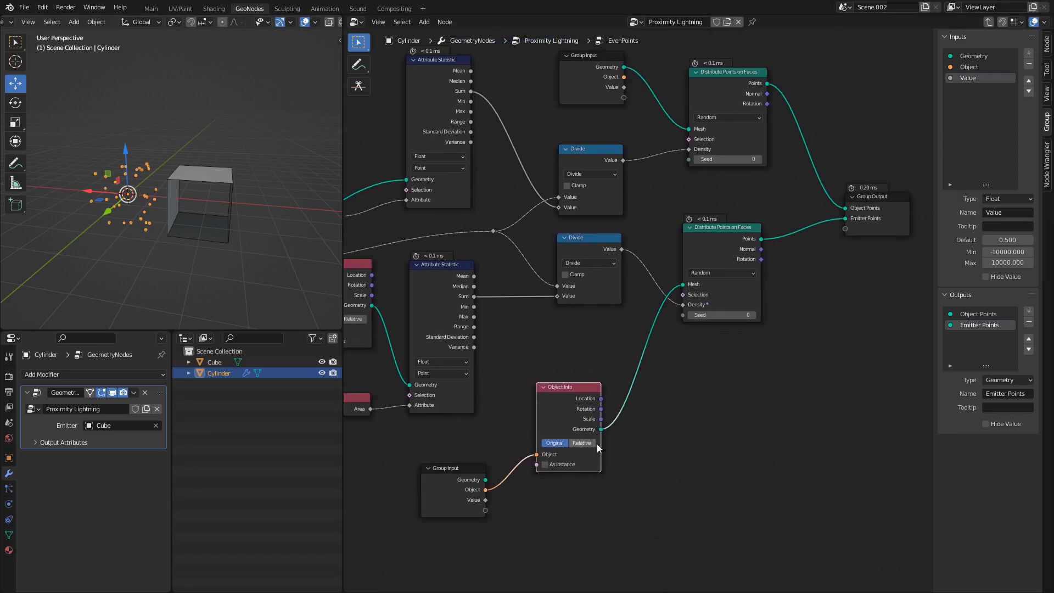
- Set both Object Info nodes in the EvenPoints group to Relative
scroll(631, 418, up, 2)
middle_drag(621, 439, 670, 355)
scroll(638, 387, up, 2)
click(624, 381)
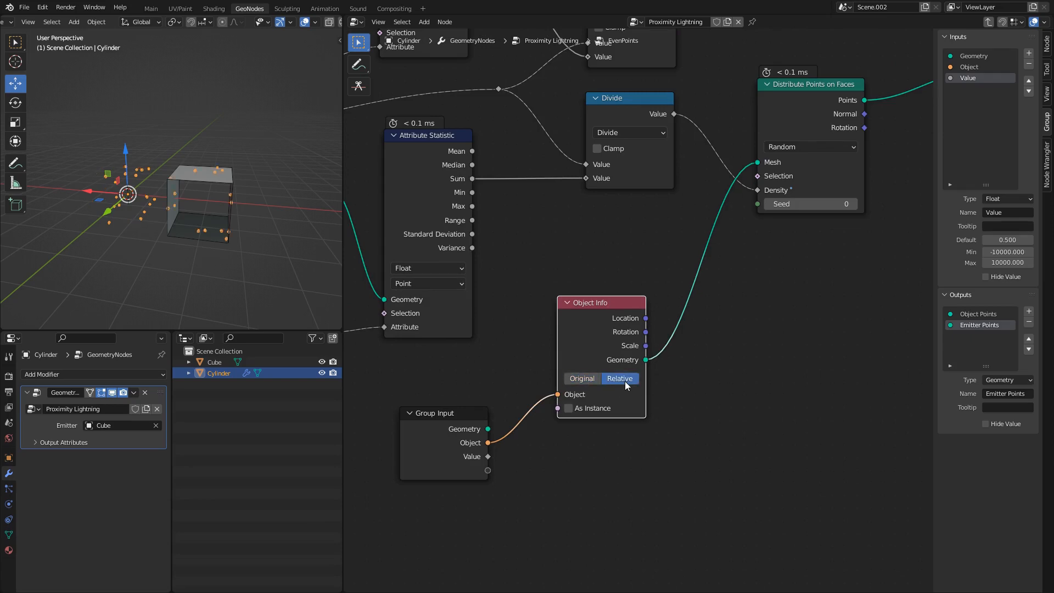
middle_drag(504, 318, 778, 372)
middle_drag(548, 310, 645, 424)
click(683, 376)
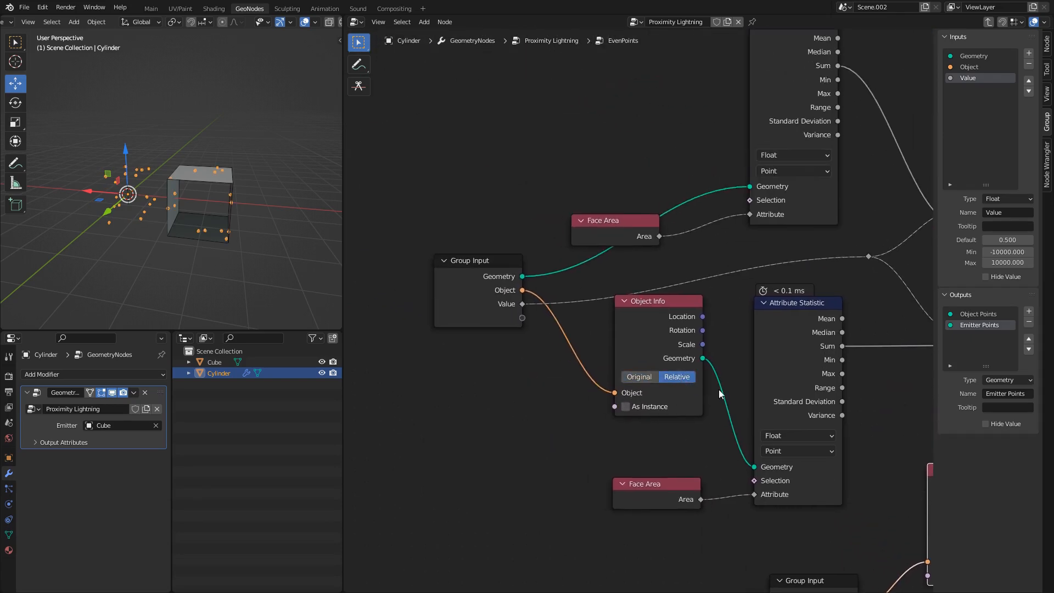
middle_drag(683, 376, 568, 299)
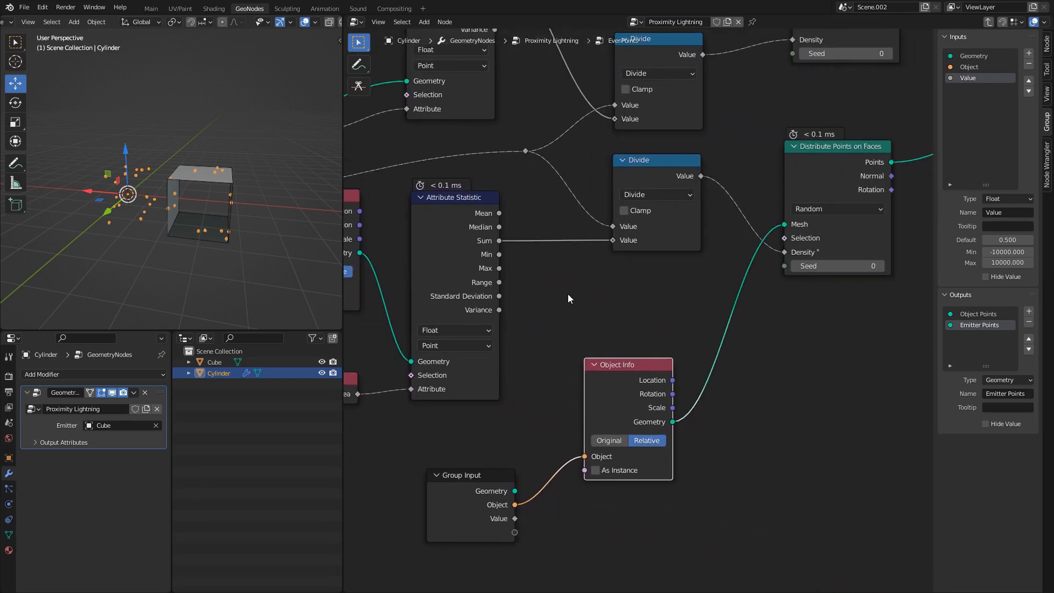
- Try moving the emitter cube along the X axis, undo the move and reselect the cylinder
click(233, 181)
drag(160, 195, 188, 202)
key(ctrl+z)
click(129, 186)
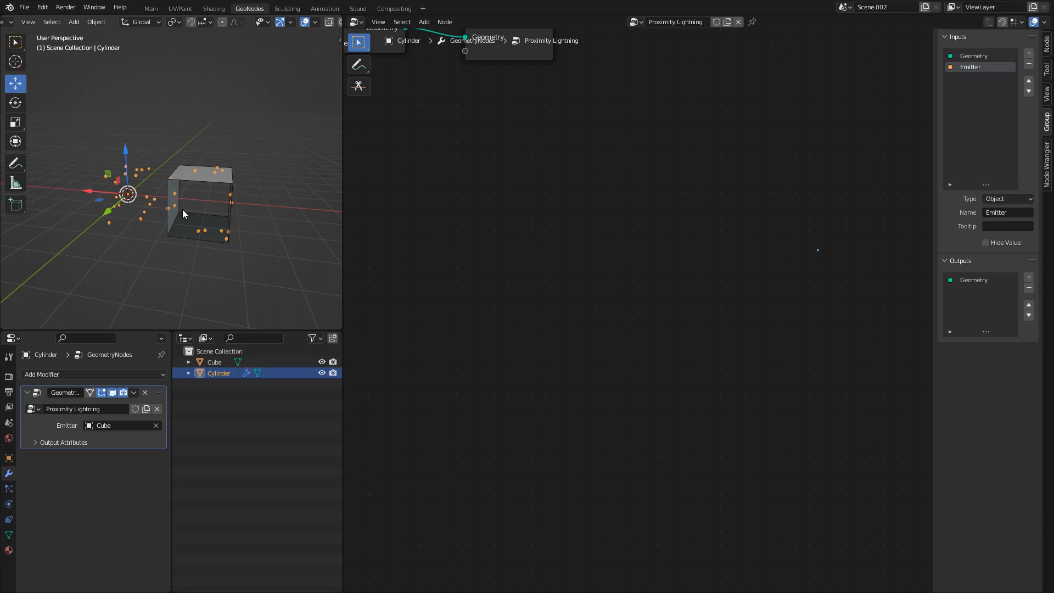
- Lower the EvenPoints node's Value to 3.310, inspect the points on both objects, and raise the Value again
click(216, 363)
click(220, 373)
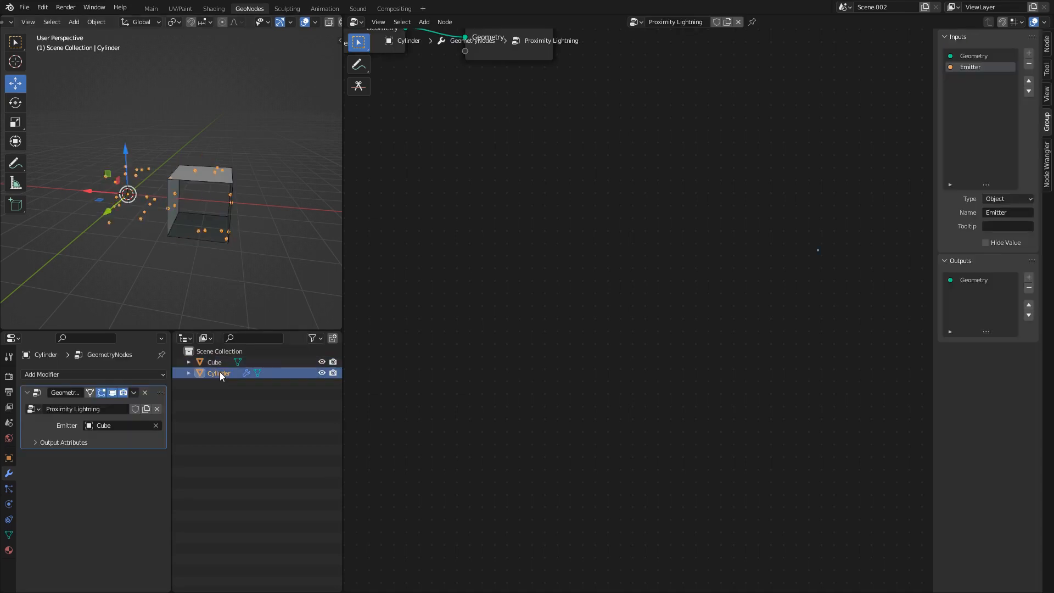
middle_drag(491, 133, 638, 392)
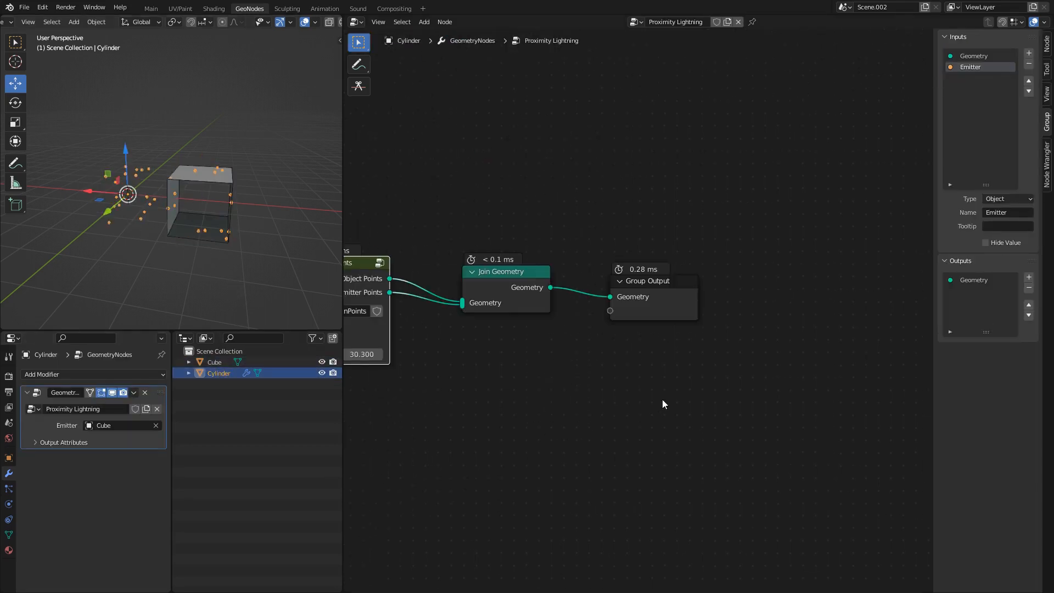
scroll(604, 351, down, 5)
middle_drag(485, 332, 694, 338)
scroll(684, 346, up, 4)
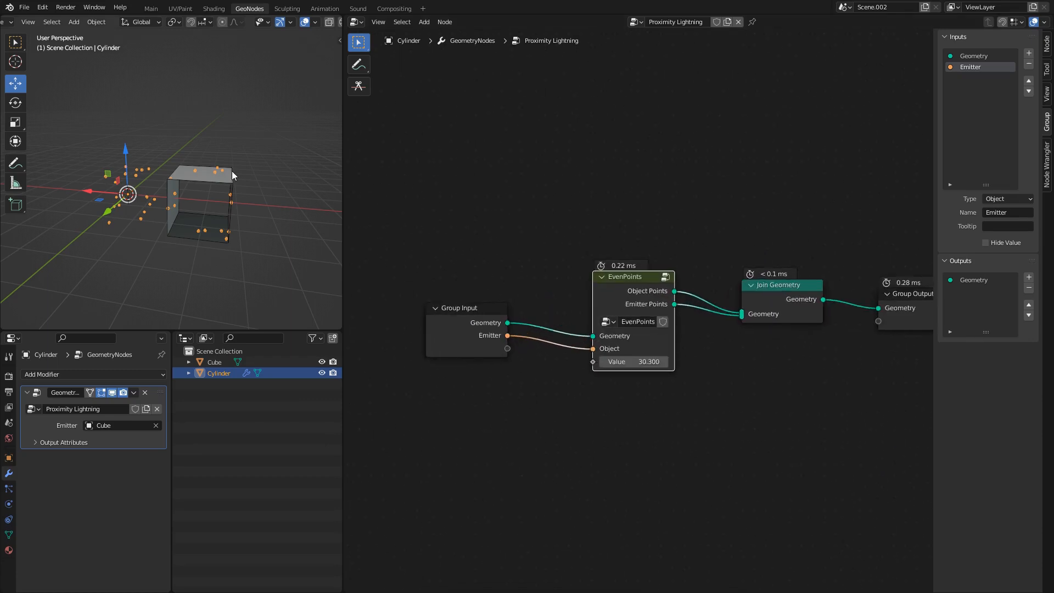
scroll(173, 173, up, 5)
scroll(173, 171, down, 2)
shift+middle_drag(178, 169, 170, 154)
drag(637, 361, 571, 361)
scroll(499, 297, down, 1)
middle_drag(148, 187, 207, 167)
middle_drag(244, 217, 259, 196)
scroll(648, 378, up, 1)
scroll(645, 378, up, 1)
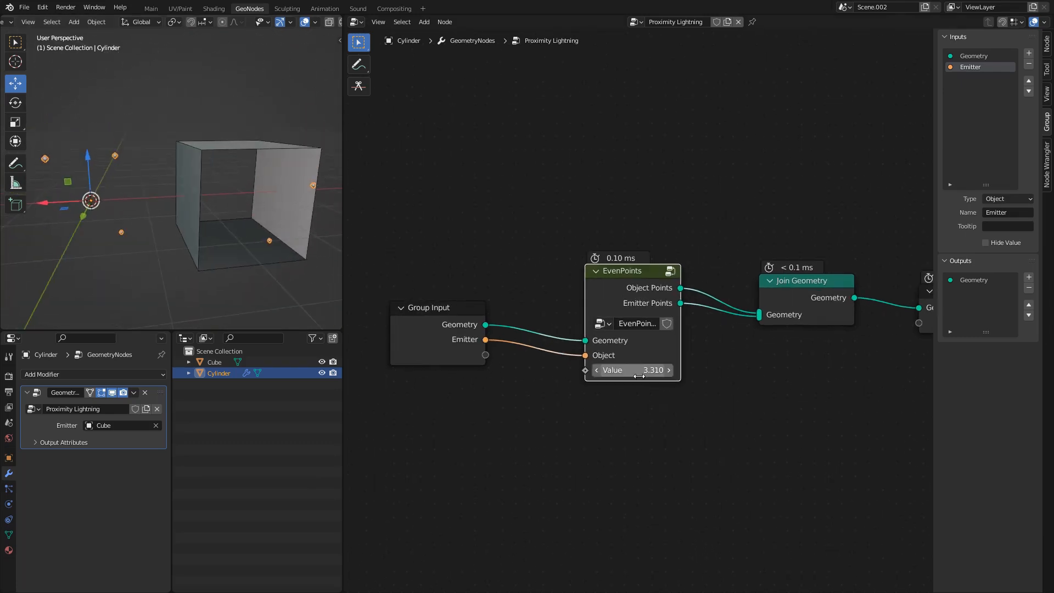
drag(640, 372, 667, 372)
- Change the type of the EvenPoints group's Value input to Integer and return to the Proximity Lightning node tree
key(Tab)
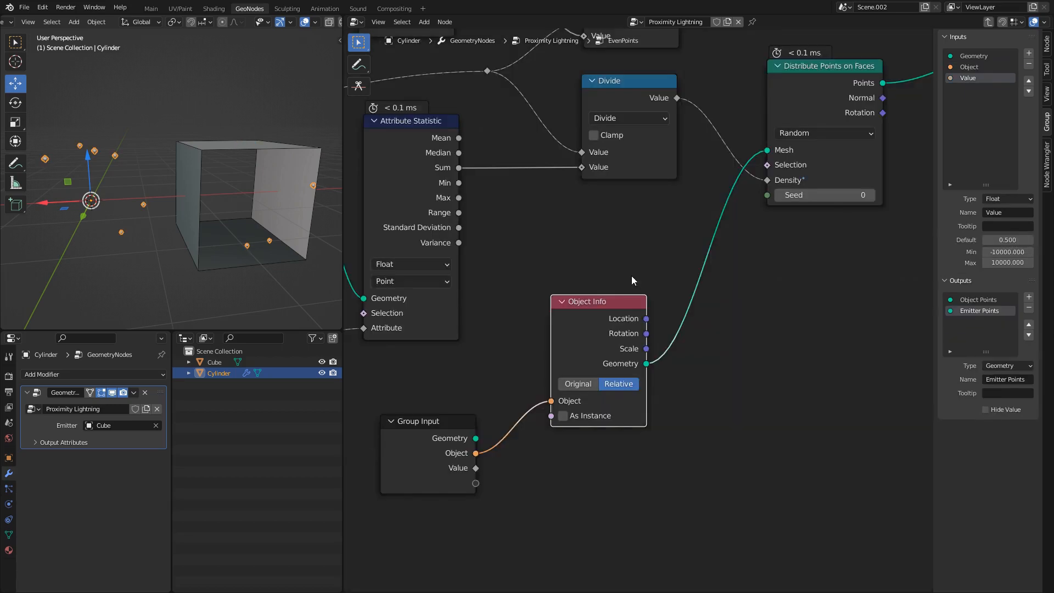
scroll(631, 278, down, 6)
middle_drag(572, 273, 725, 369)
click(461, 269)
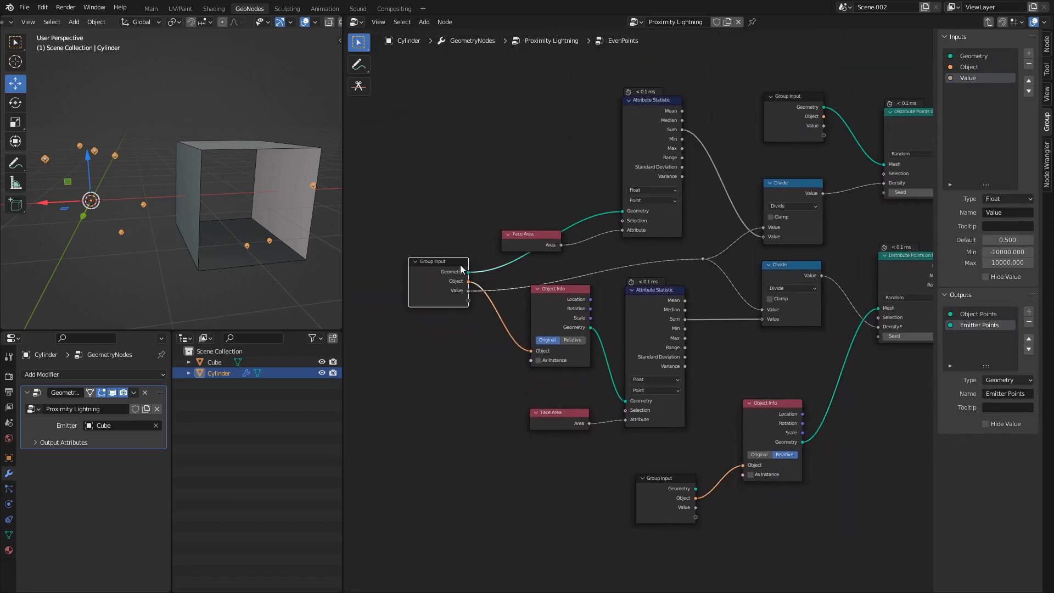
click(1007, 200)
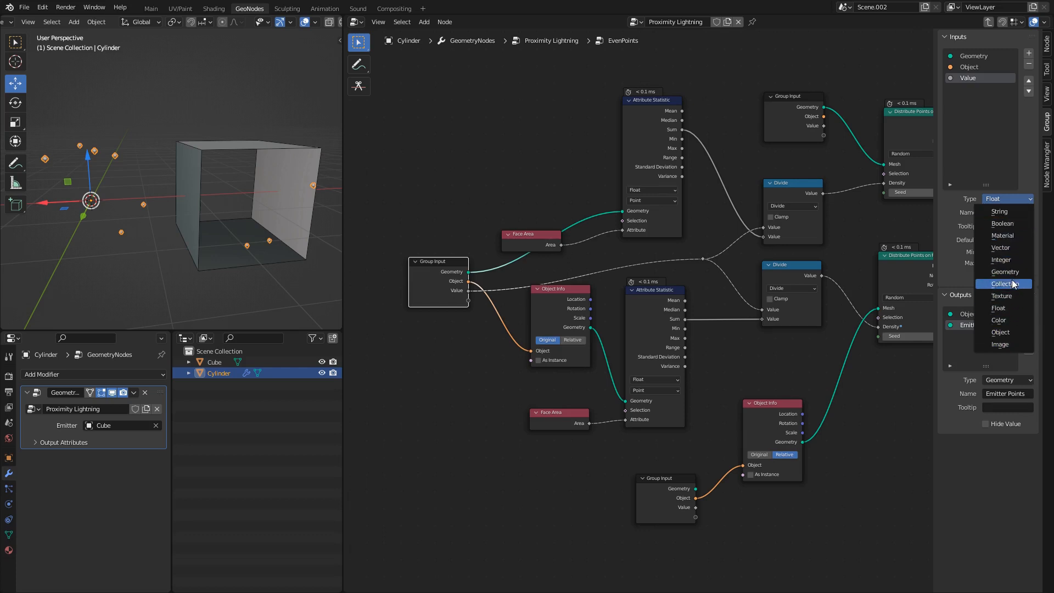
key(Tab)
- Set the EvenPoints node's Value to 5 and inspect the resulting points around the cylinder and cube
drag(634, 346, 658, 346)
scroll(629, 372, up, 1)
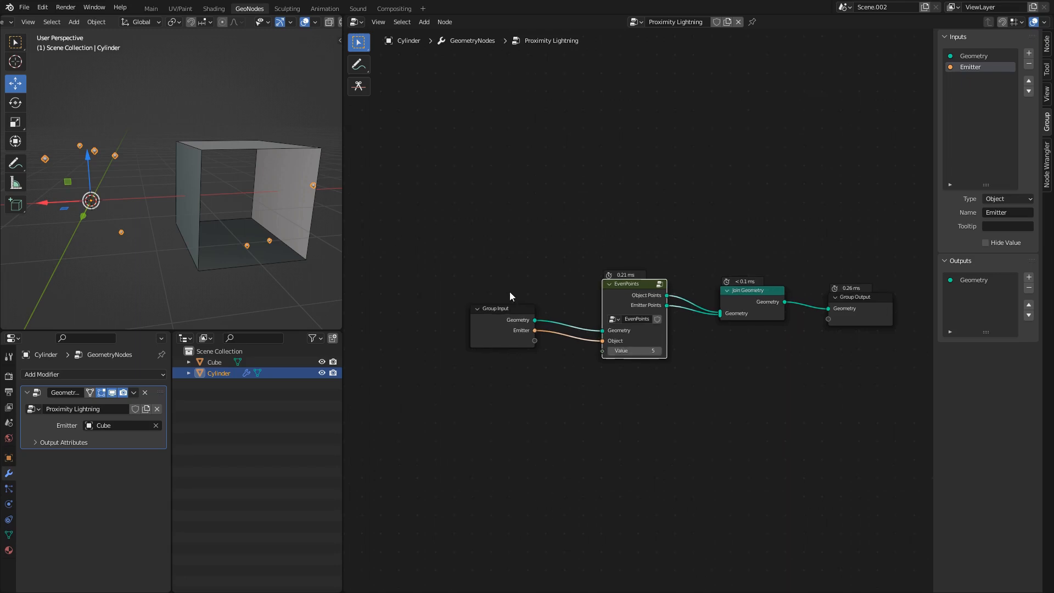
scroll(177, 180, up, 1)
scroll(137, 198, down, 1)
middle_drag(100, 208, 116, 210)
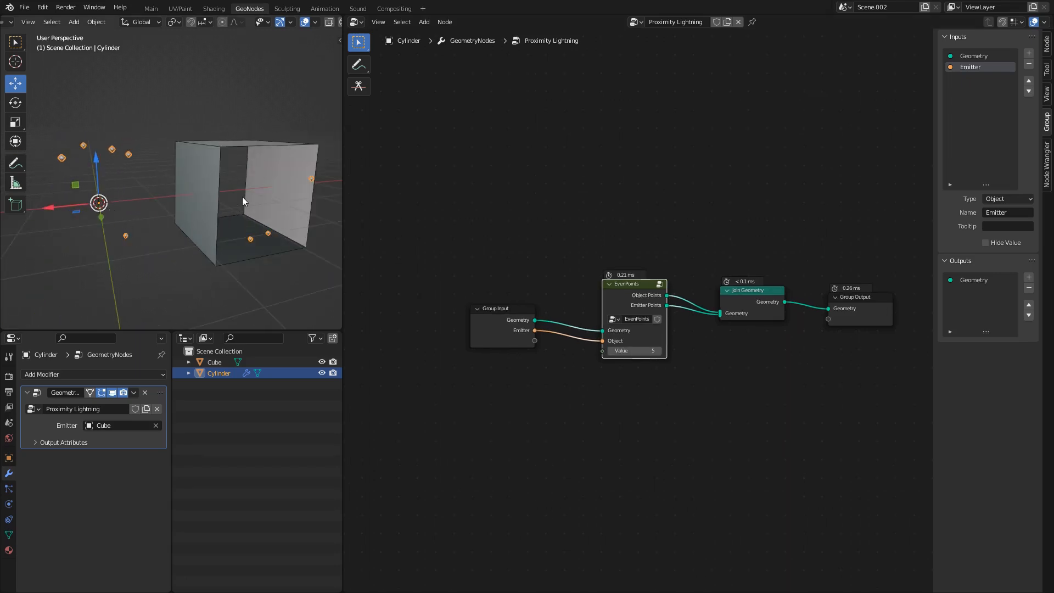
middle_drag(243, 198, 221, 199)
middle_drag(690, 267, 611, 299)
scroll(611, 300, down, 3)
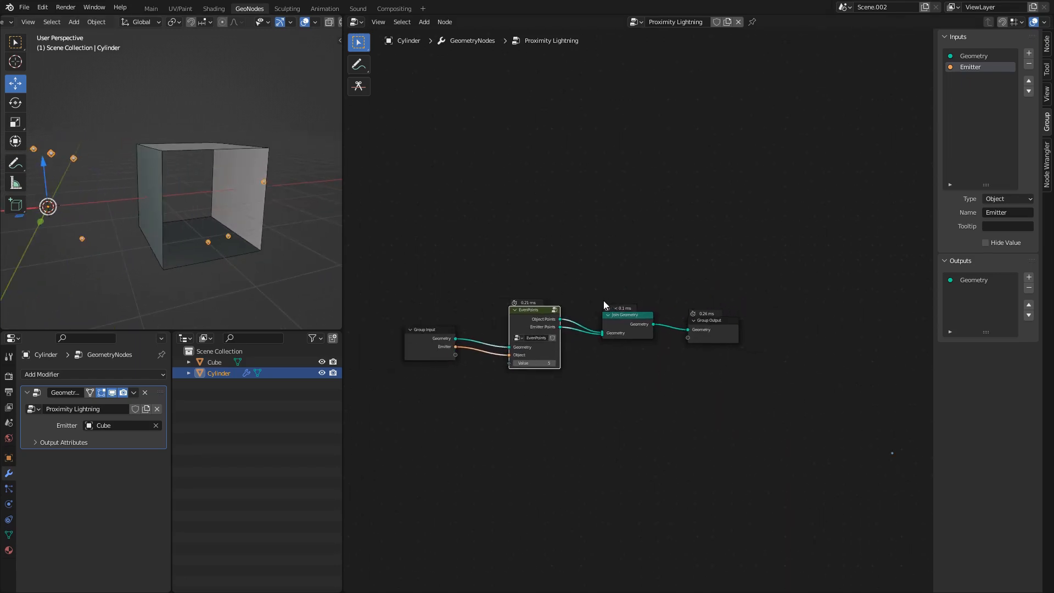
scroll(600, 294, up, 2)
scroll(599, 287, down, 1)
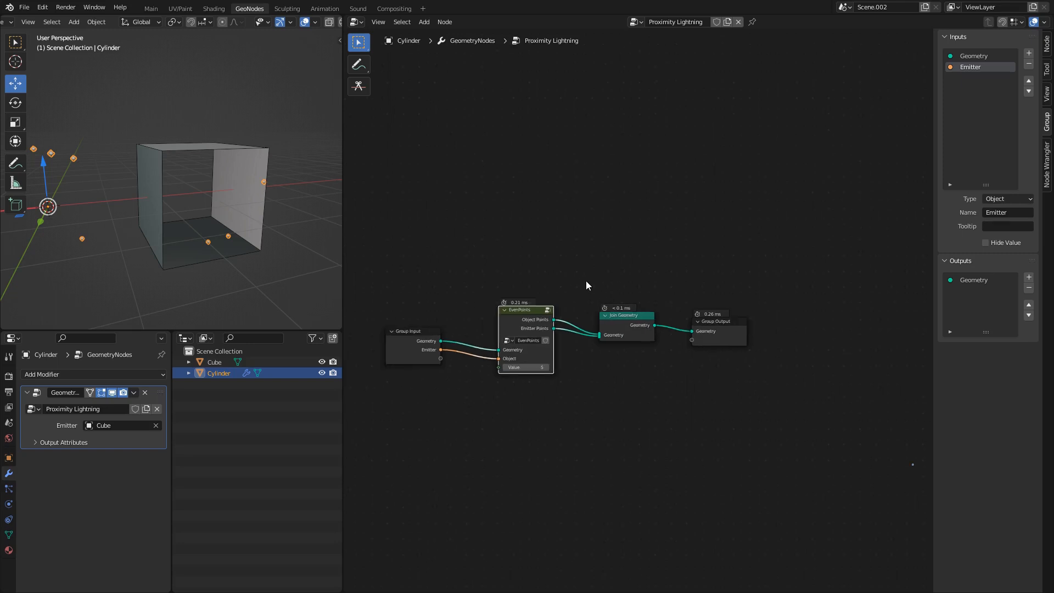
- Move the Join Geometry and Group Output nodes further away from EvenPoints to make room for new nodes
click(629, 316)
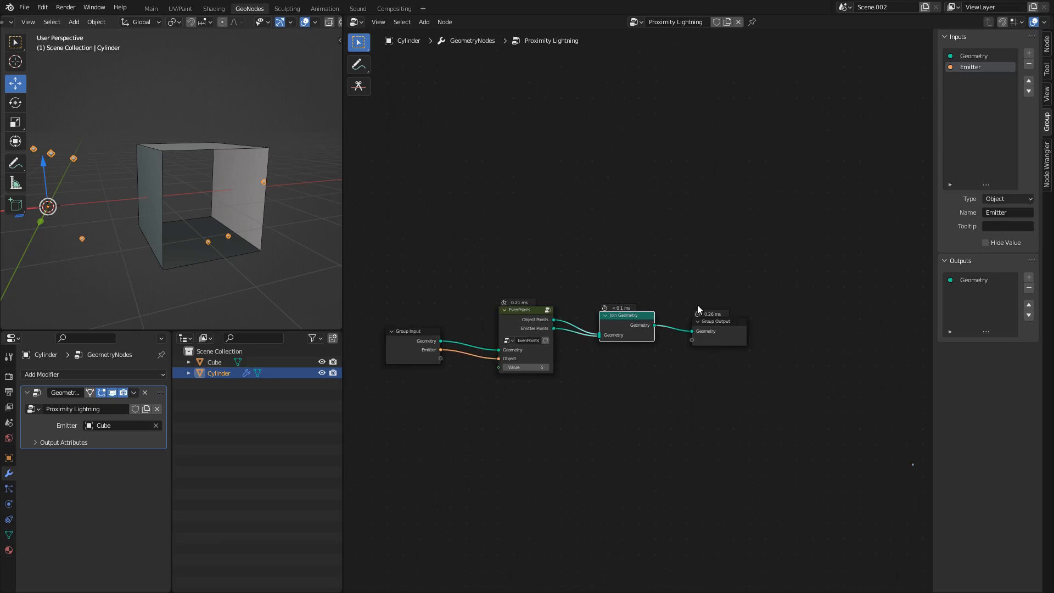
middle_drag(698, 305, 635, 274)
drag(556, 224, 648, 306)
key(g)
click(701, 296)
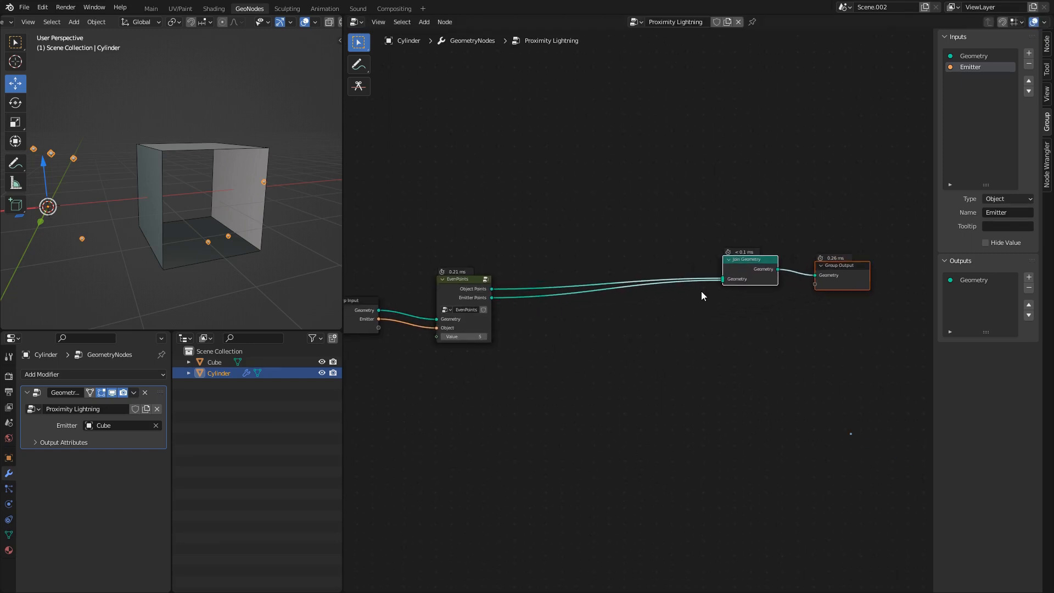
- Annotate a circle and a square below the nodes, with an arrow from a small marker on the square to one on the circle
scroll(600, 409, down, 1)
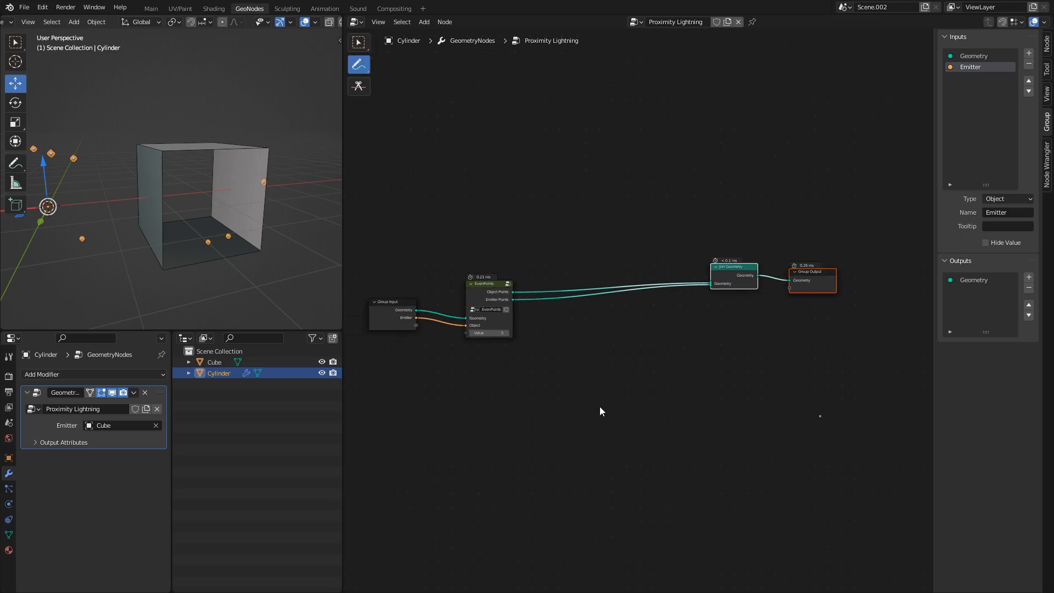
middle_drag(600, 409, 628, 232)
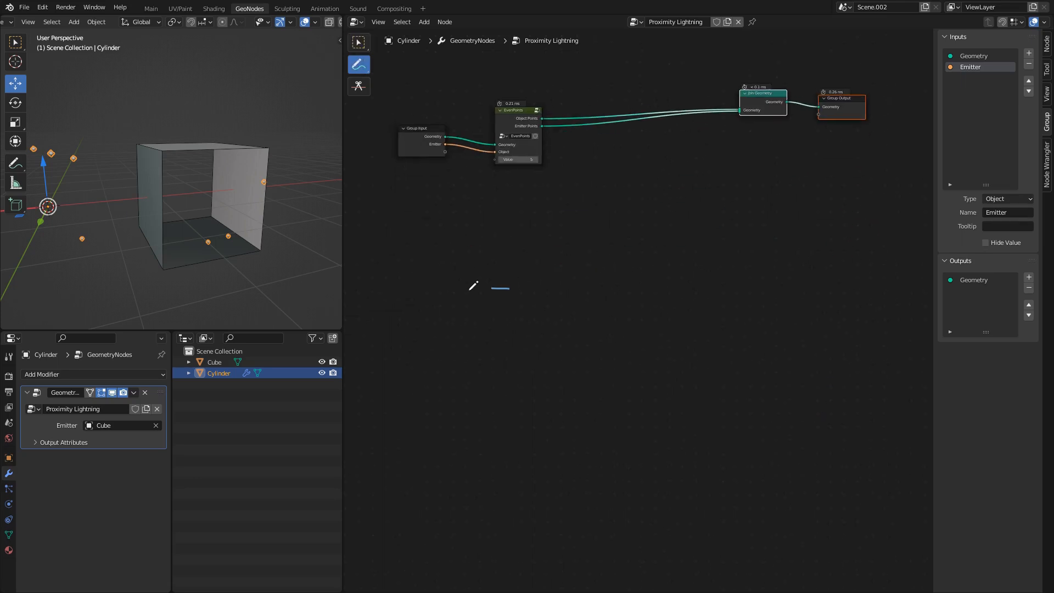
drag(470, 289, 501, 274)
mouse_move(710, 278)
mouse_down()
mouse_move(815, 275)
mouse_move(716, 402)
mouse_move(675, 297)
mouse_move(708, 277)
mouse_up()
drag(672, 352, 669, 341)
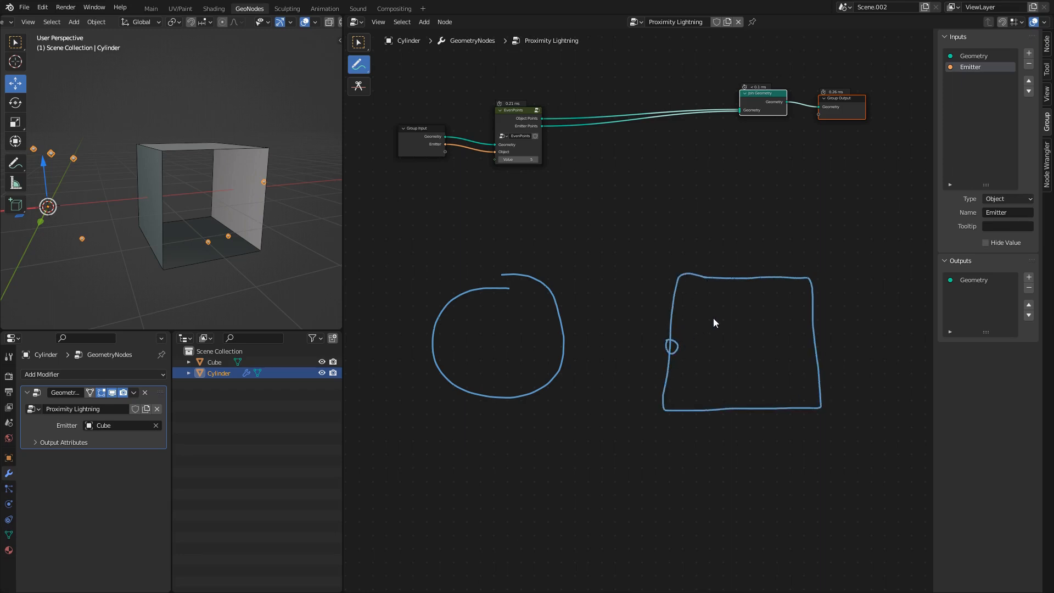
drag(554, 301, 559, 297)
mouse_move(671, 346)
mouse_down()
mouse_move(571, 312)
mouse_move(582, 309)
mouse_move(574, 322)
mouse_up()
- Mark a point on the square's far edge and replace its arrow to the circle with one stopping at the square's near edge
mouse_move(816, 313)
mouse_down()
mouse_move(801, 326)
mouse_move(815, 314)
mouse_move(791, 324)
mouse_move(561, 322)
mouse_up()
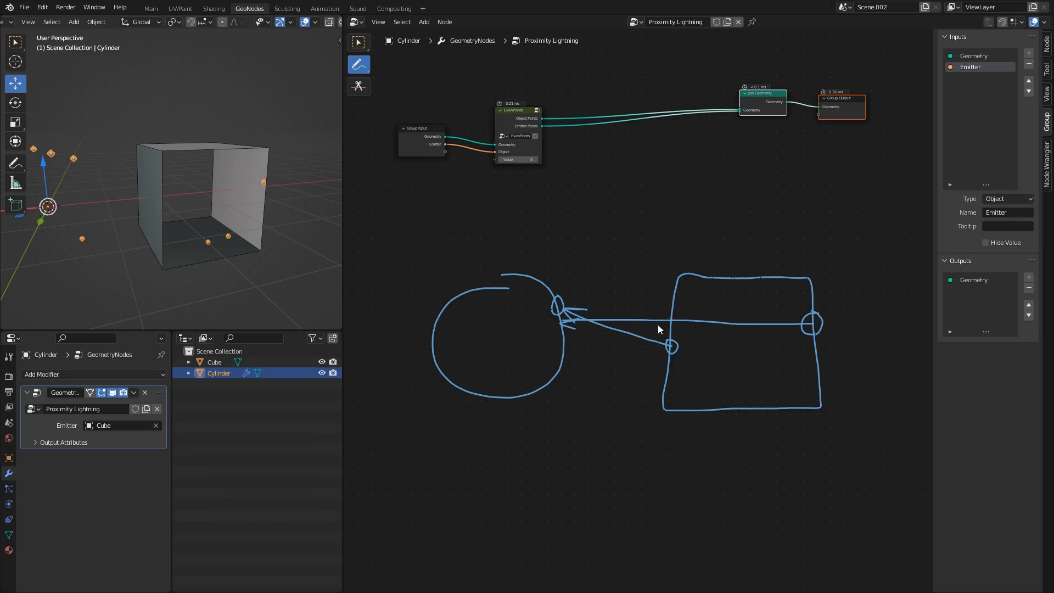
key(ctrl+z)
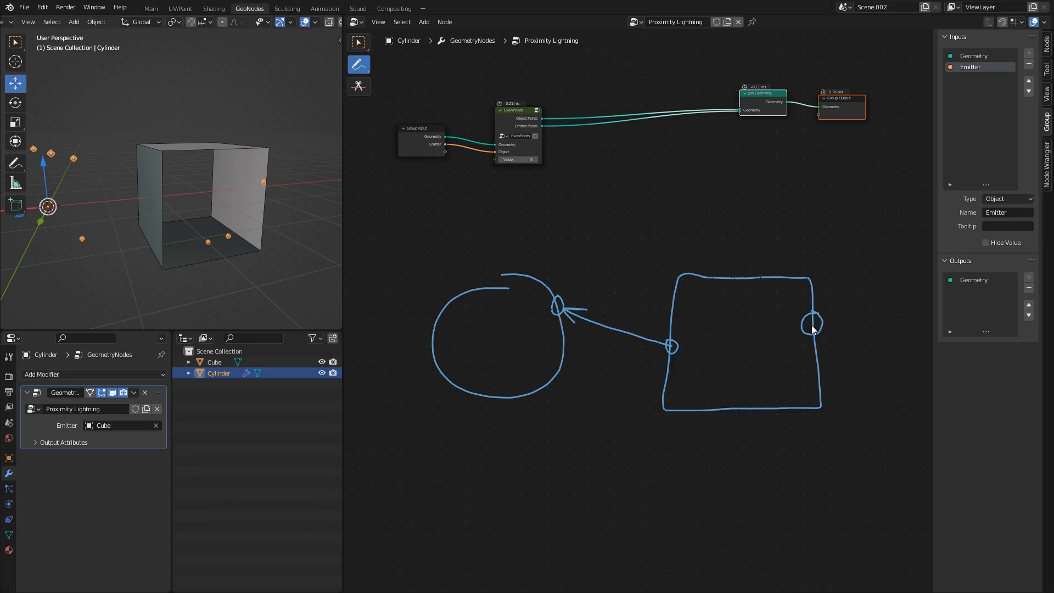
mouse_move(815, 325)
mouse_down()
mouse_move(679, 322)
mouse_move(688, 331)
mouse_up()
scroll(693, 316, up, 2)
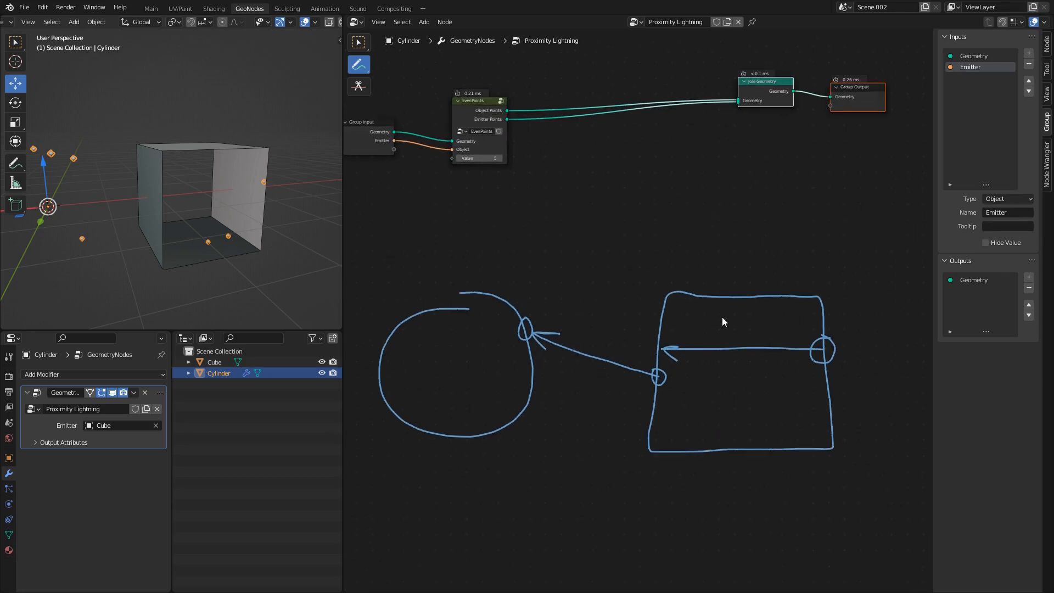
- Annotate a question mark above the circle and erase the arrow inside the square
middle_drag(554, 286, 659, 281)
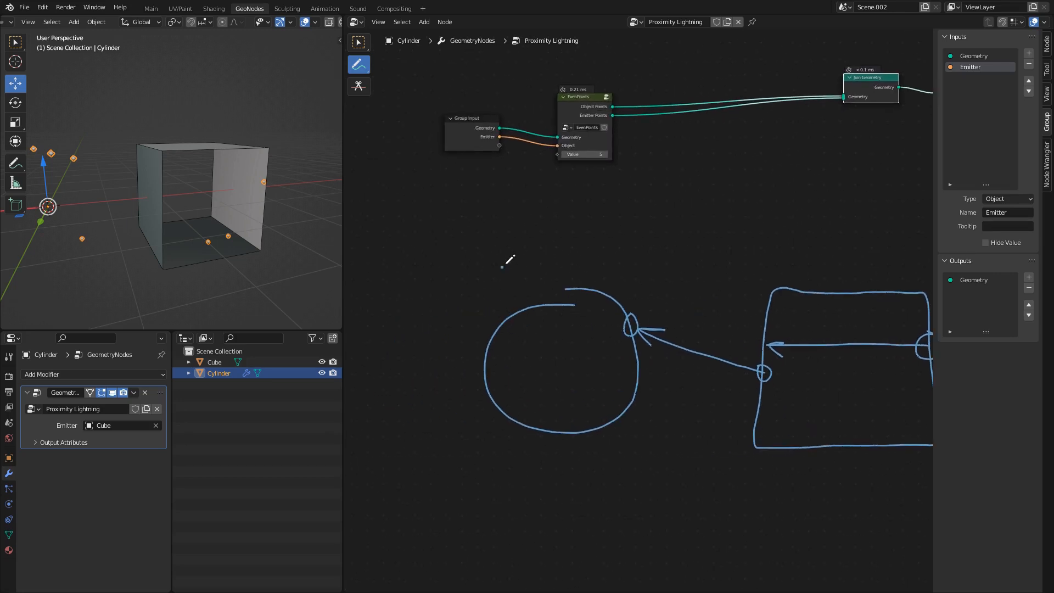
drag(502, 267, 511, 281)
click(508, 299)
middle_drag(665, 313, 589, 310)
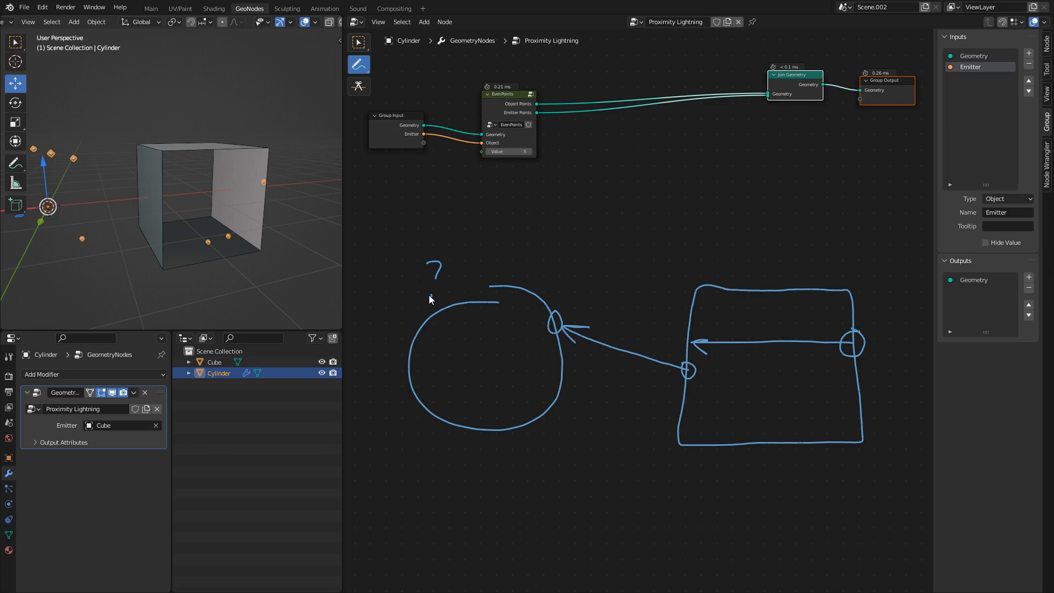
middle_drag(636, 300, 527, 288)
ctrl+drag(598, 333, 728, 330)
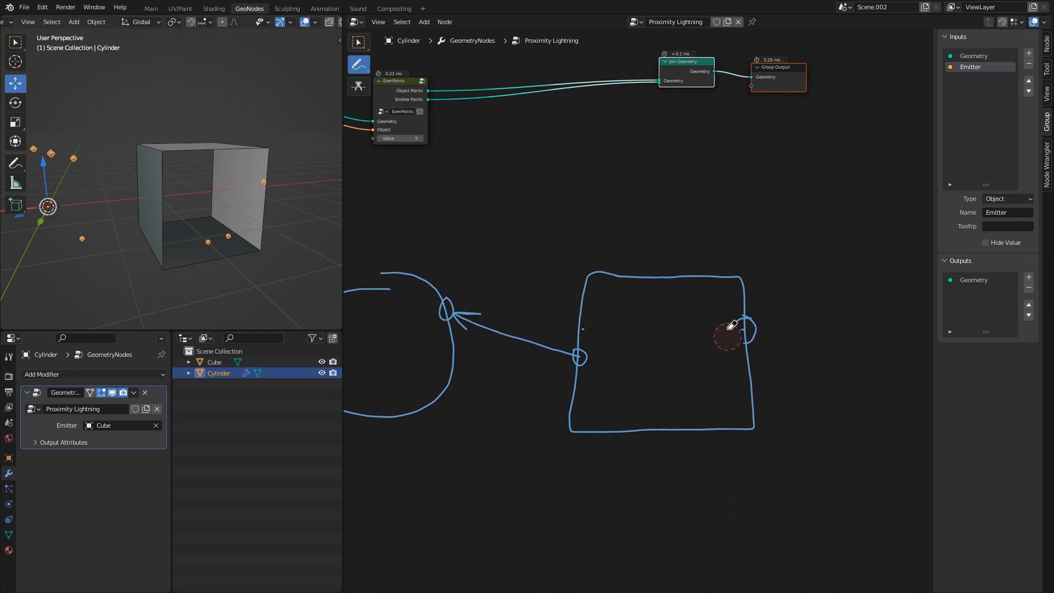
- Draw four more annotation lines from the square's near edge to the facing side of the circle
middle_drag(573, 314, 756, 314)
drag(757, 288, 603, 294)
drag(738, 434, 633, 415)
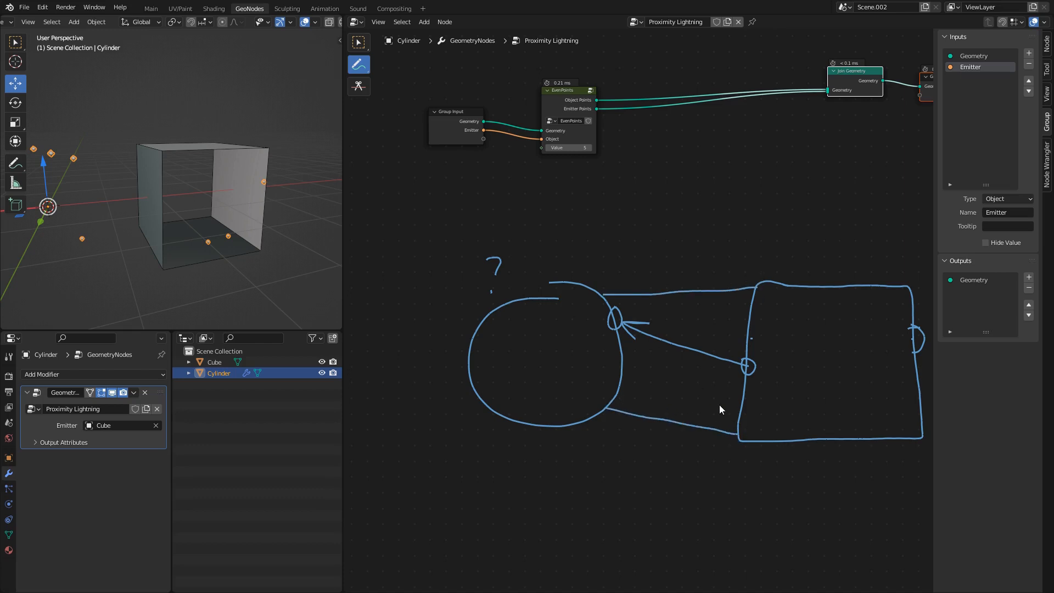
drag(742, 401, 626, 380)
drag(749, 312, 617, 332)
- Return to the selection tool and add a Raycast node between EvenPoints and Join Geometry
click(361, 38)
middle_drag(698, 154, 629, 269)
key(shift+a)
mouse_move(628, 270)
text(ray)
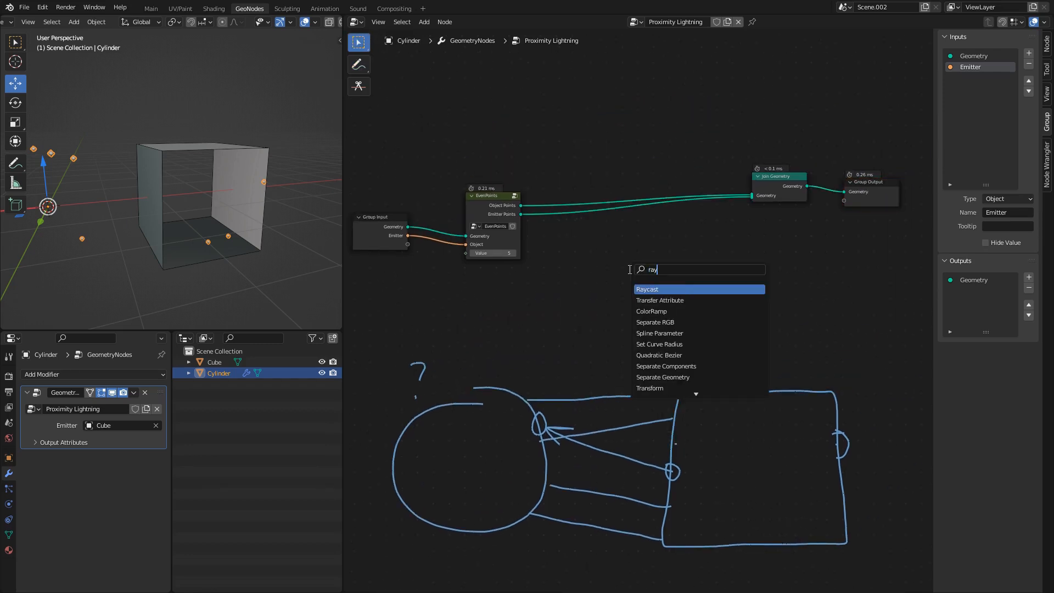
key(Return)
click(650, 282)
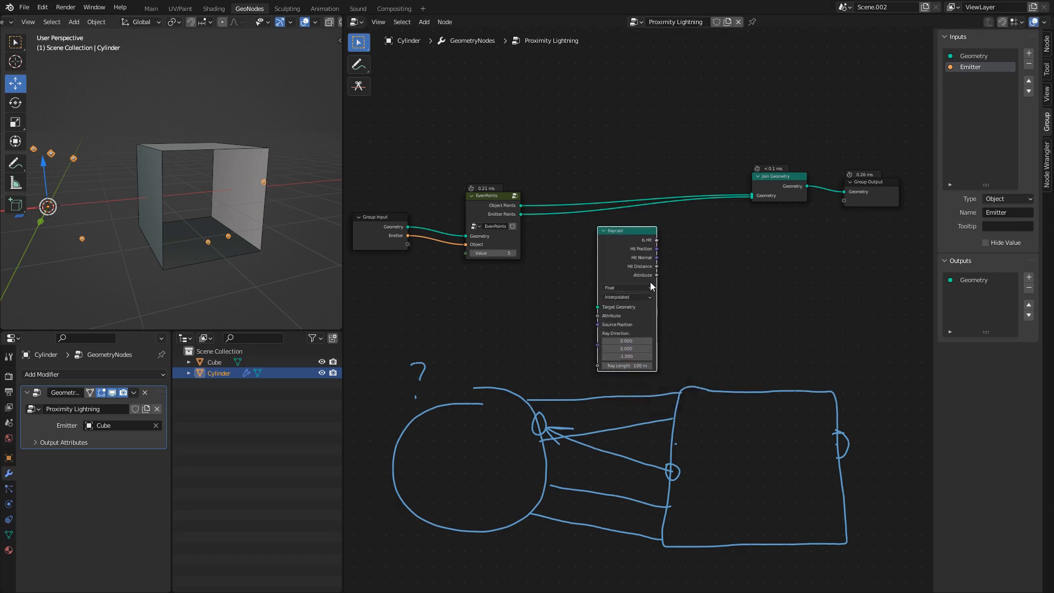
- Move the Raycast node above the links running from EvenPoints to Join Geometry
scroll(650, 282, up, 2)
middle_drag(580, 263, 632, 291)
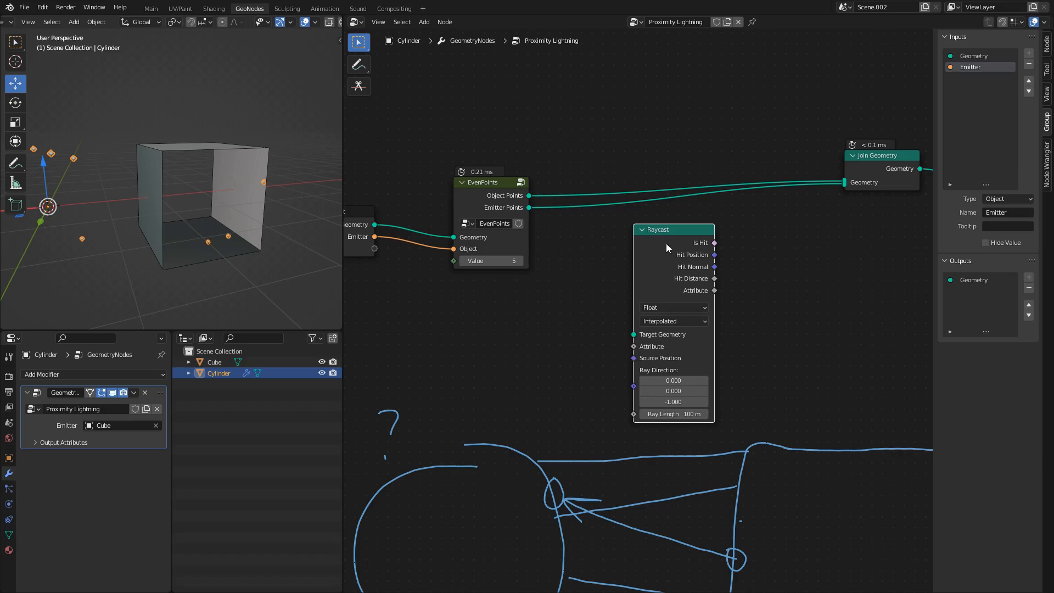
scroll(663, 266, down, 1)
middle_drag(662, 266, 632, 344)
drag(631, 344, 654, 107)
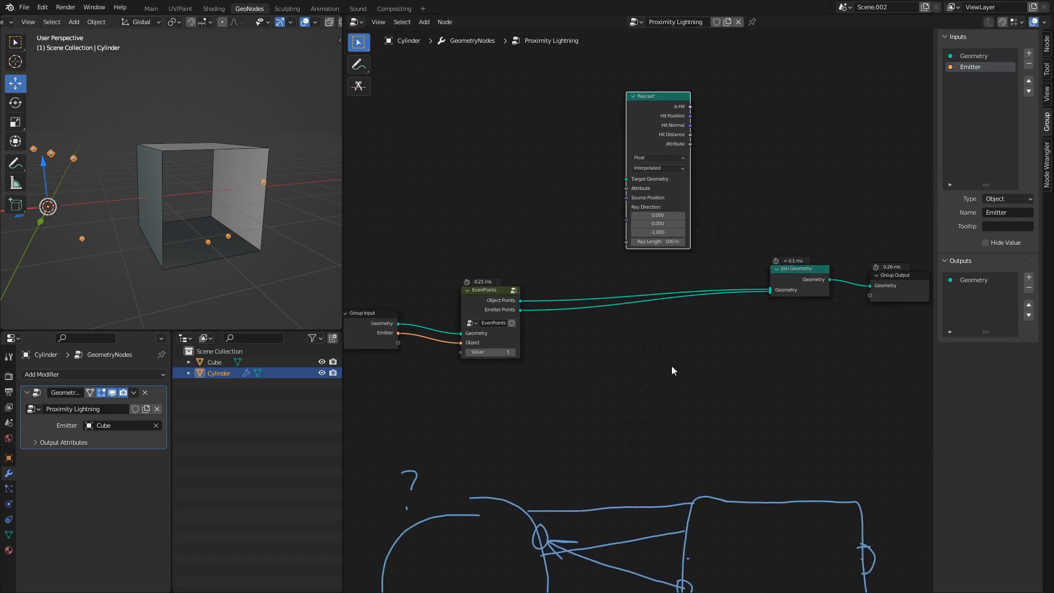
- Duplicate the Group Input node and place the copy above the EvenPoints node, level with Raycast
middle_drag(671, 374, 649, 265)
middle_drag(528, 282, 623, 458)
click(465, 389)
key(shift+d)
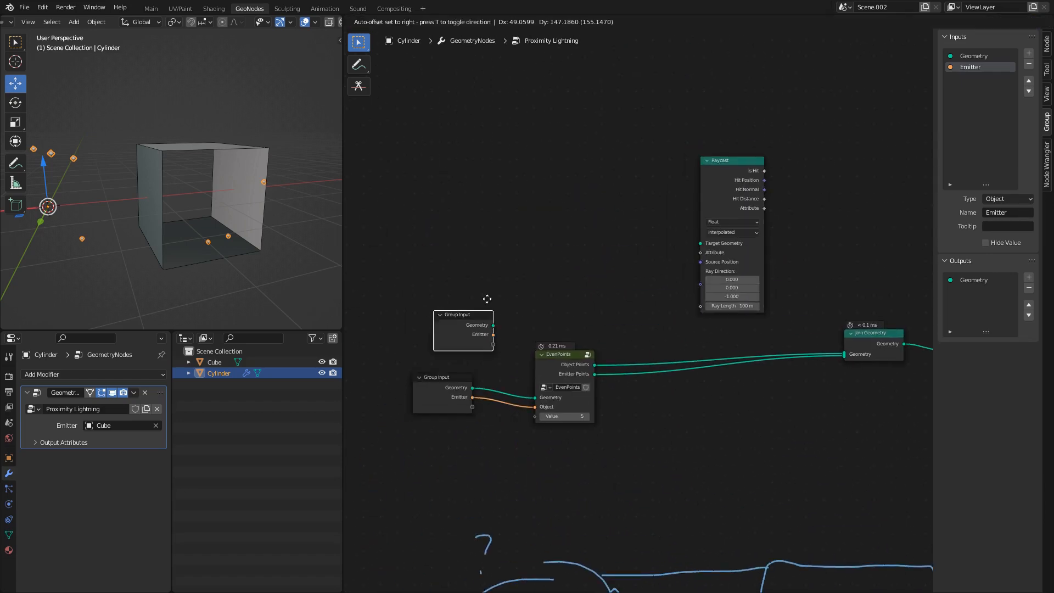
click(485, 195)
scroll(491, 197, up, 1)
middle_drag(479, 178, 501, 257)
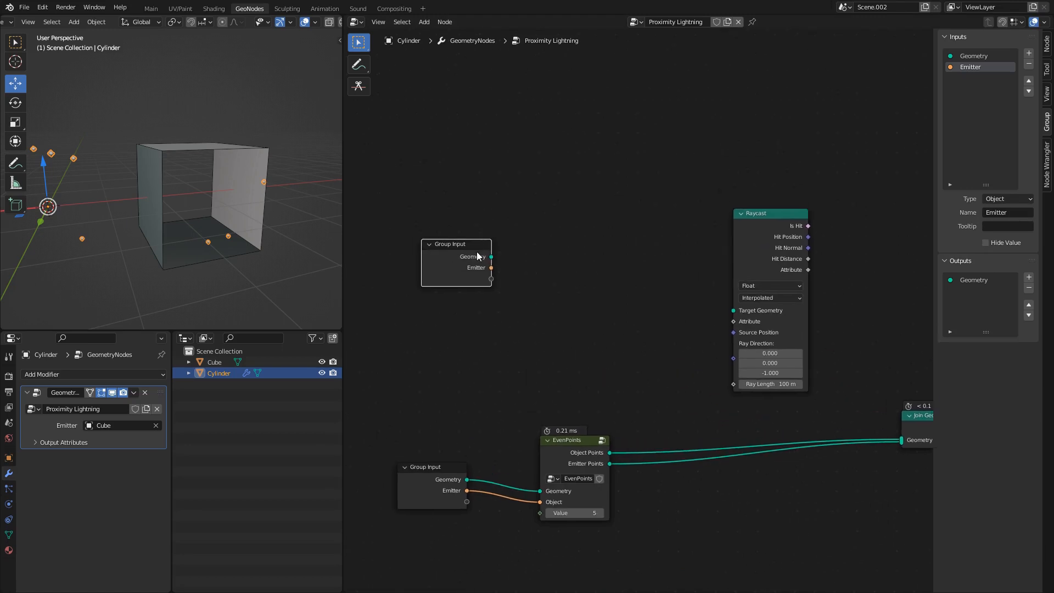
drag(479, 254, 474, 229)
- Add an Object Info node, connect the duplicated Group Input's Emitter to its Object, and space the two nodes apart
key(shift+a)
text(object info)
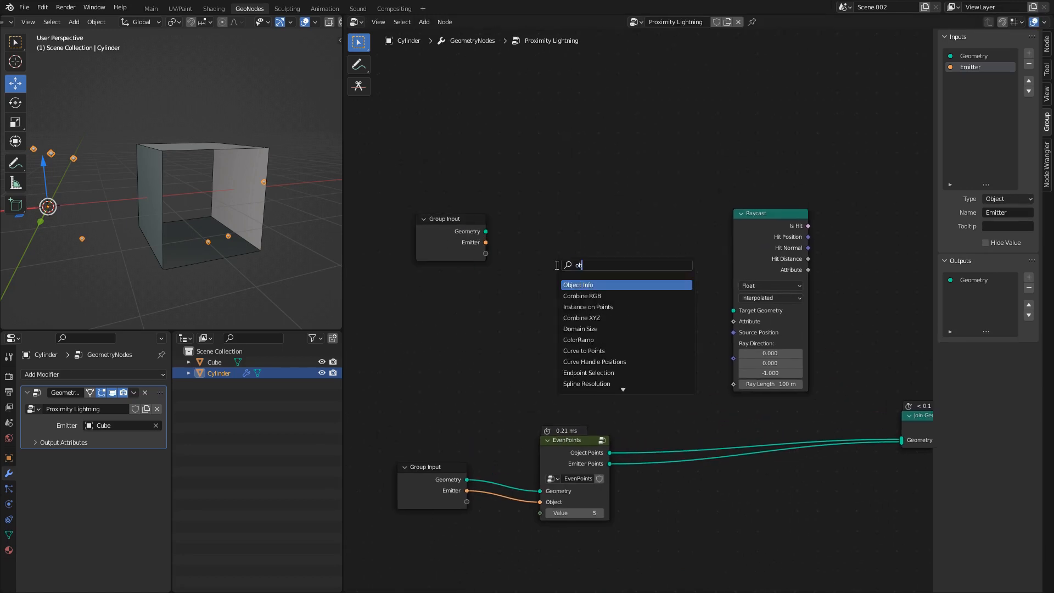
key(Return)
click(529, 267)
drag(486, 242, 517, 332)
key(g)
click(451, 264)
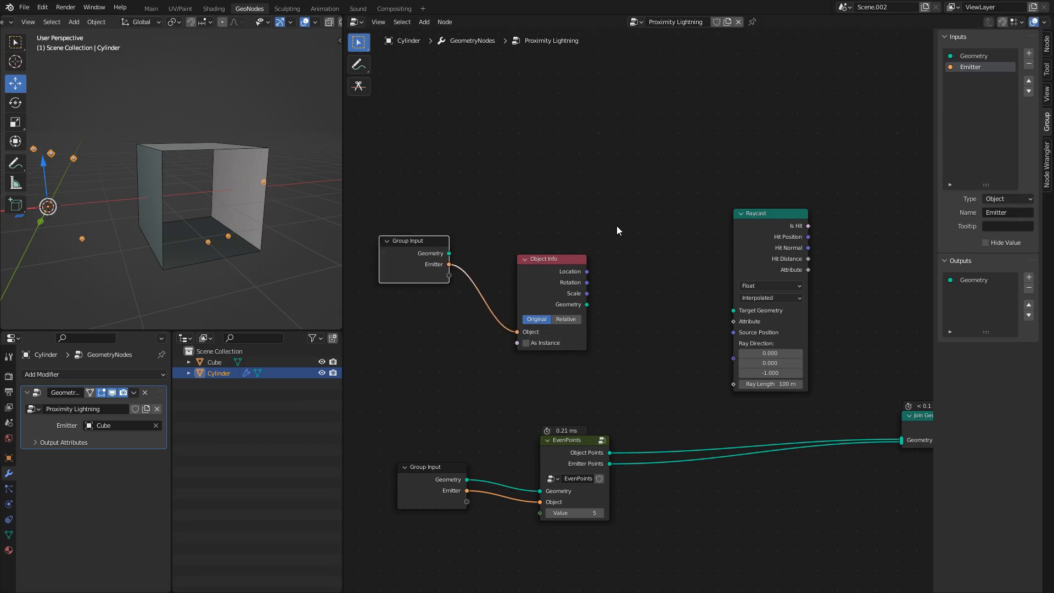
- Add a second Join Geometry node between the Object Info and Raycast nodes
key(shift+a)
text(join)
click(637, 256)
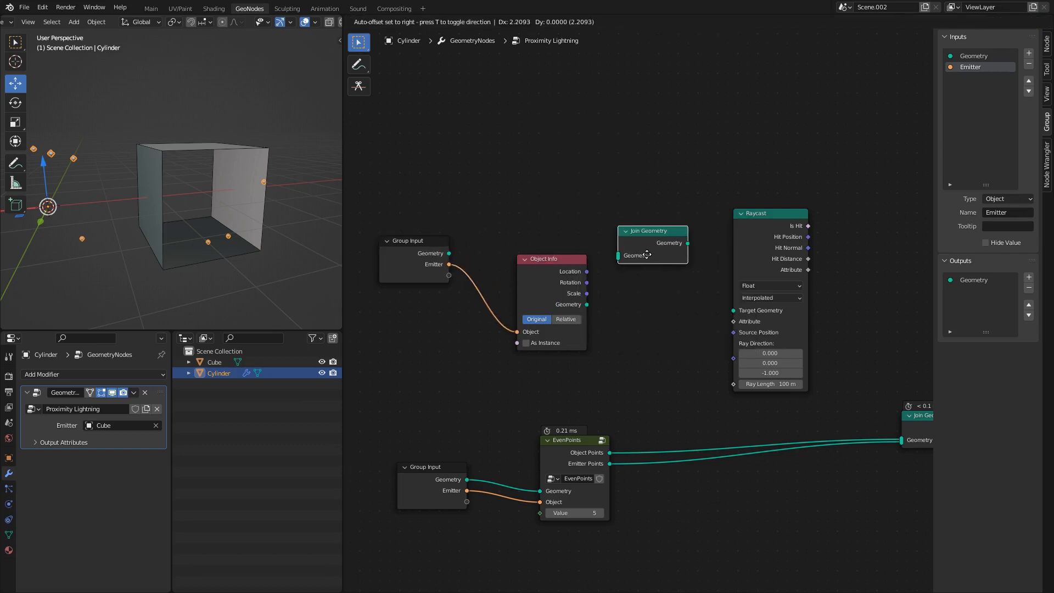
click(657, 261)
- Move Object Info above Group Input and connect the Geometry outputs of both nodes to the new Join Geometry
click(581, 271)
key(g)
click(588, 208)
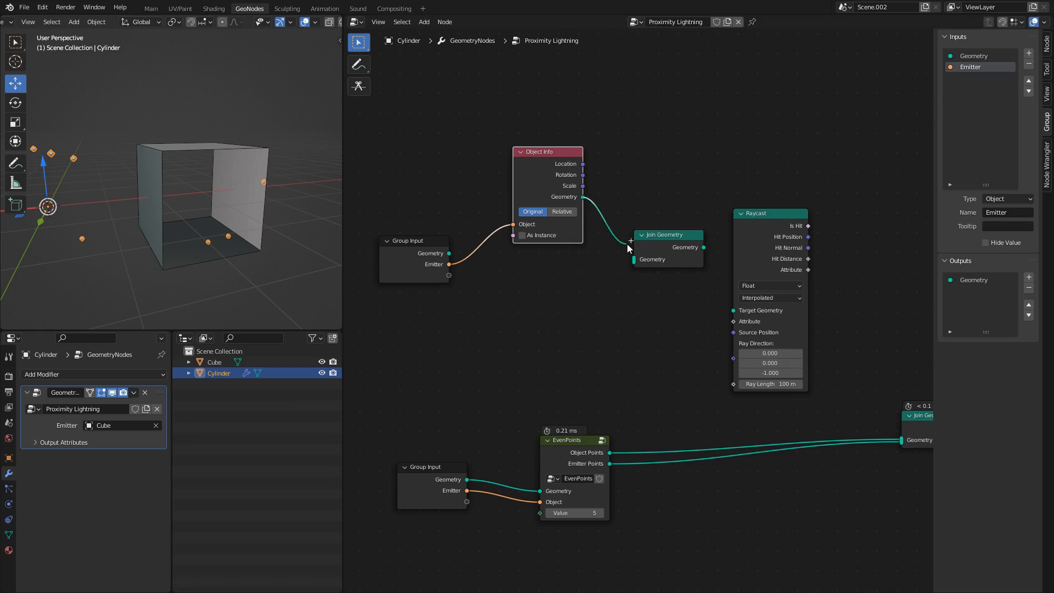
drag(449, 253, 632, 265)
drag(544, 154, 547, 132)
- Connect the new Join Geometry to Raycast's Target Geometry and reposition the group of nodes feeding it
drag(729, 289, 731, 311)
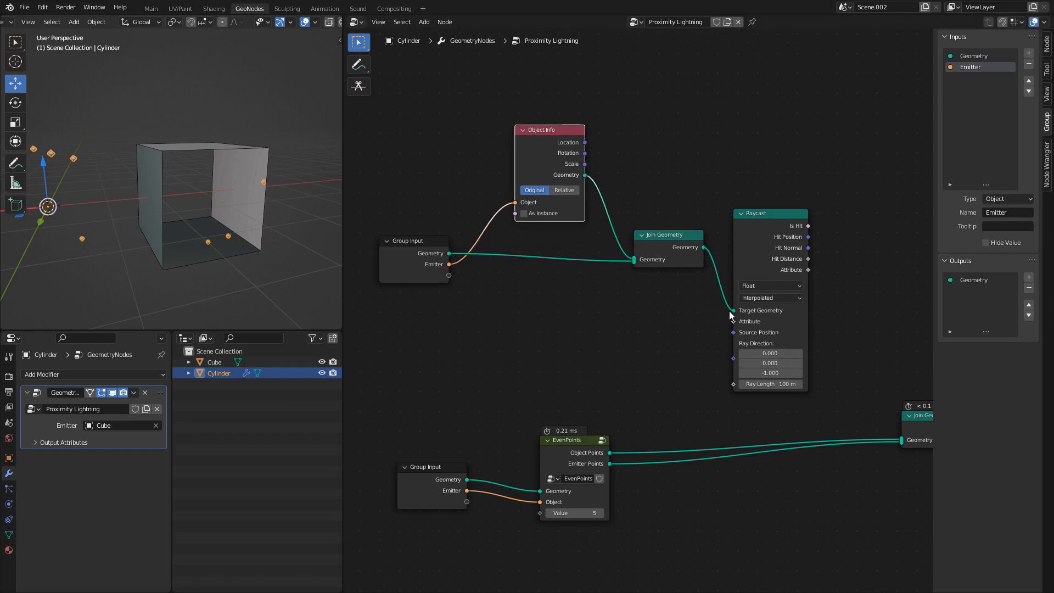
drag(683, 240, 669, 242)
drag(391, 109, 651, 308)
key(g)
click(656, 325)
click(707, 322)
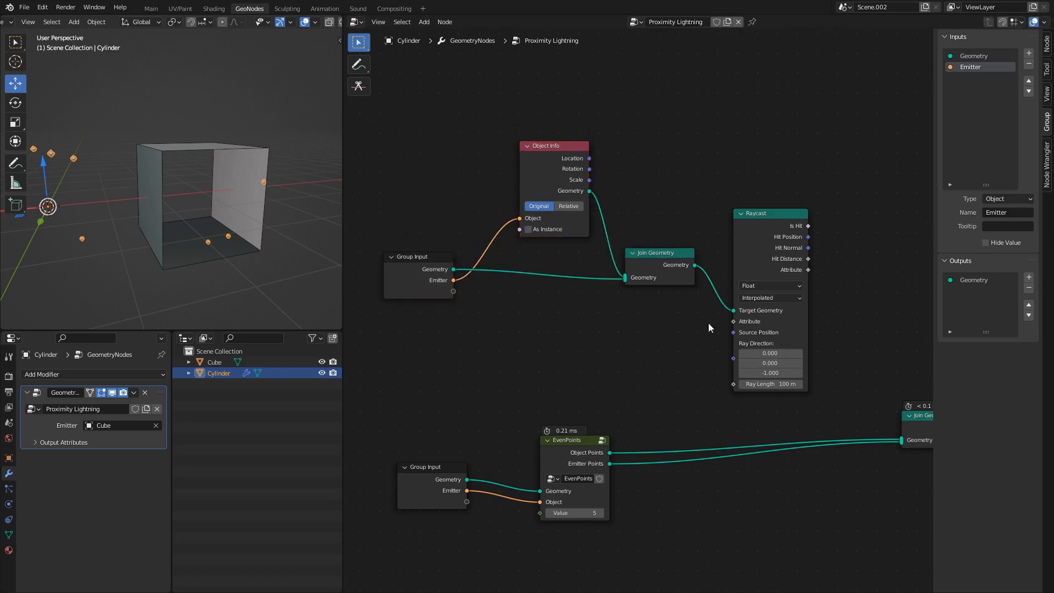
- Move the lower Group Input and EvenPoints nodes further away from the final Join Geometry node
scroll(693, 325, down, 5)
middle_drag(678, 337, 714, 284)
drag(679, 299, 461, 398)
key(g)
click(360, 401)
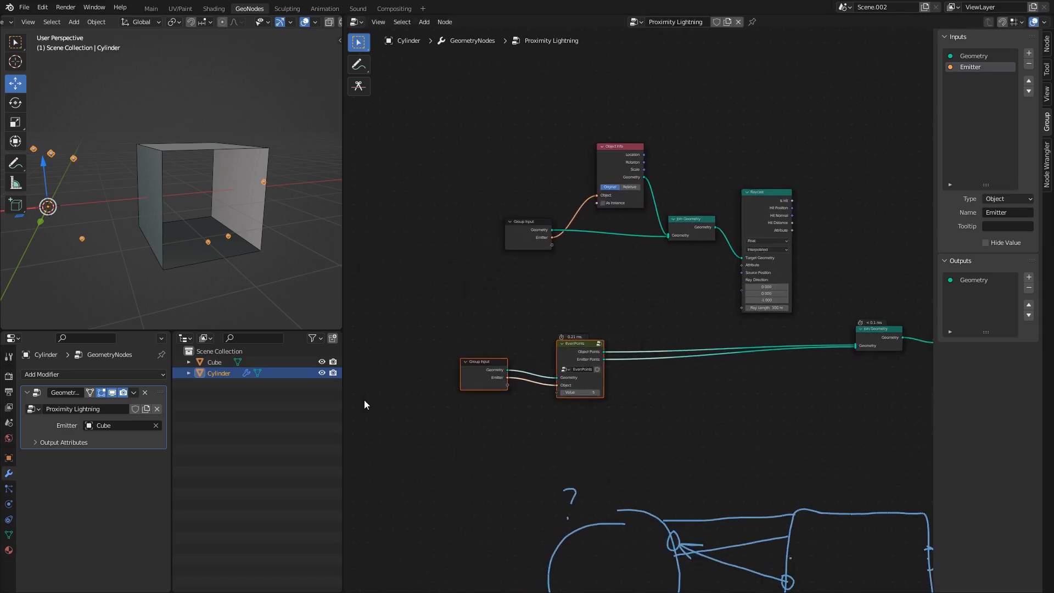
key(g)
click(604, 365)
- Examine the Raycast node's inputs, the EvenPoints branch and the annotation sketch below the node tree
middle_drag(679, 339, 580, 350)
scroll(644, 348, up, 3)
scroll(653, 350, up, 1)
middle_drag(684, 269, 653, 302)
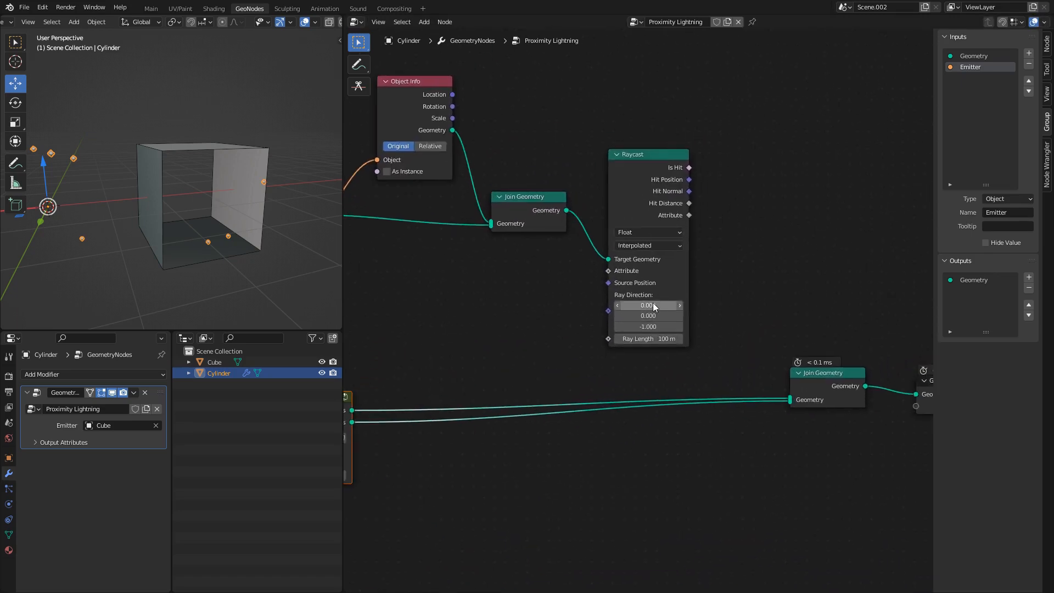
scroll(654, 302, up, 2)
scroll(646, 291, down, 3)
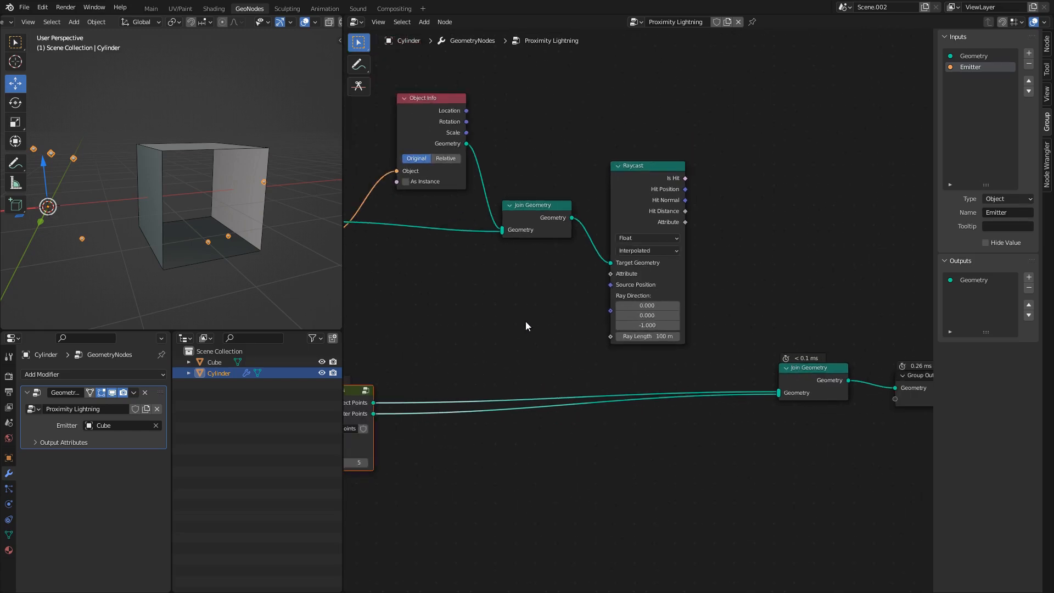
scroll(621, 325, down, 4)
middle_drag(639, 357, 730, 280)
scroll(645, 311, up, 3)
middle_drag(688, 360, 567, 197)
scroll(579, 226, down, 3)
mouse_move(498, 188)
middle_down()
mouse_move(579, 252)
mouse_move(641, 276)
middle_up()
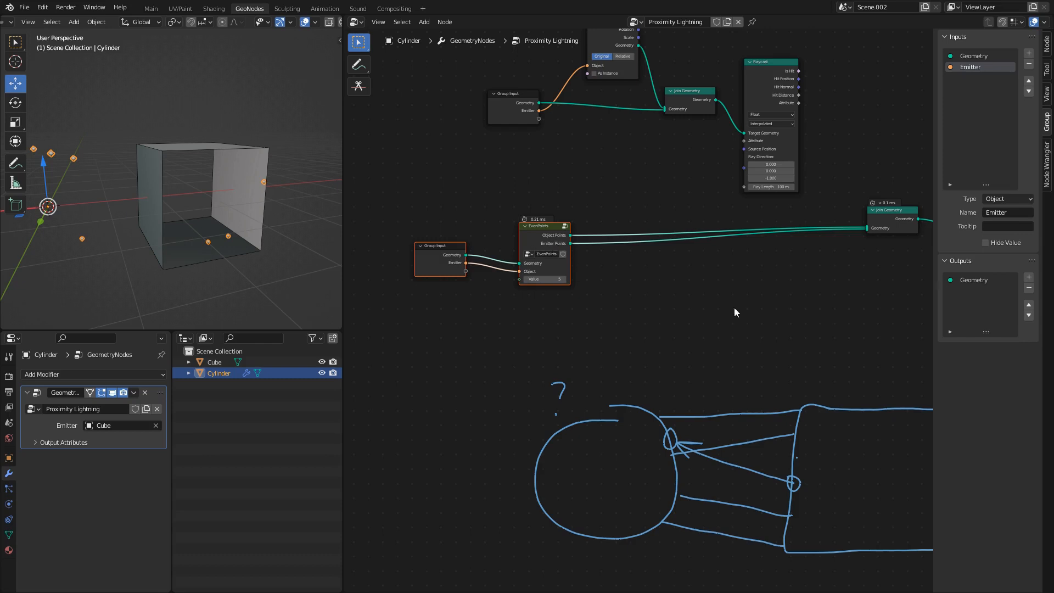
middle_drag(777, 352, 609, 272)
middle_drag(520, 246, 654, 383)
scroll(653, 384, up, 3)
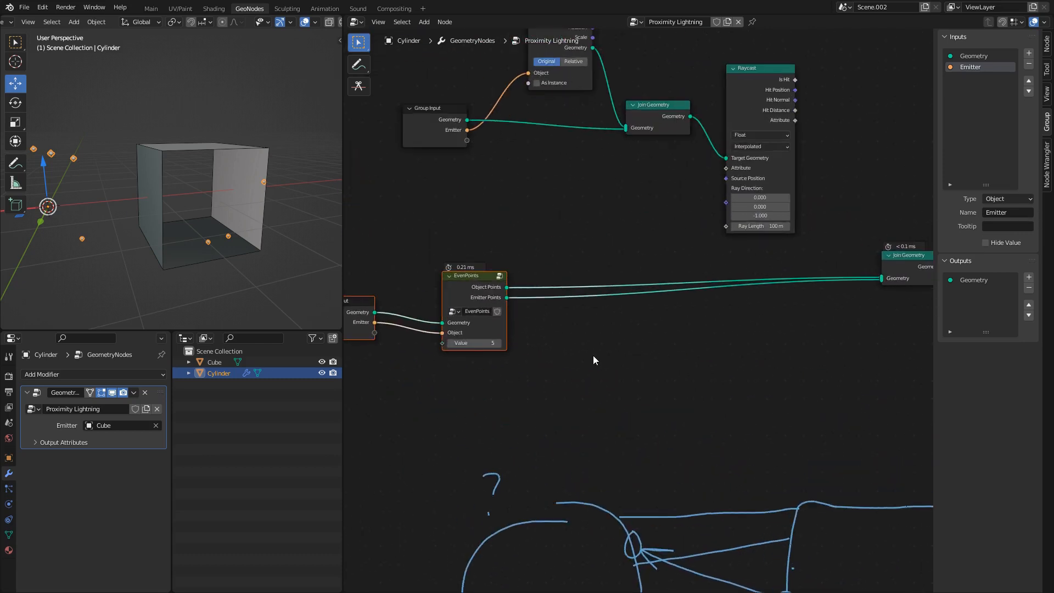
- Add a Transfer Attribute node and drop it onto the Emitter Points link right after EvenPoints
middle_drag(600, 352, 614, 343)
click(614, 342)
key(shift+a)
text(stran)
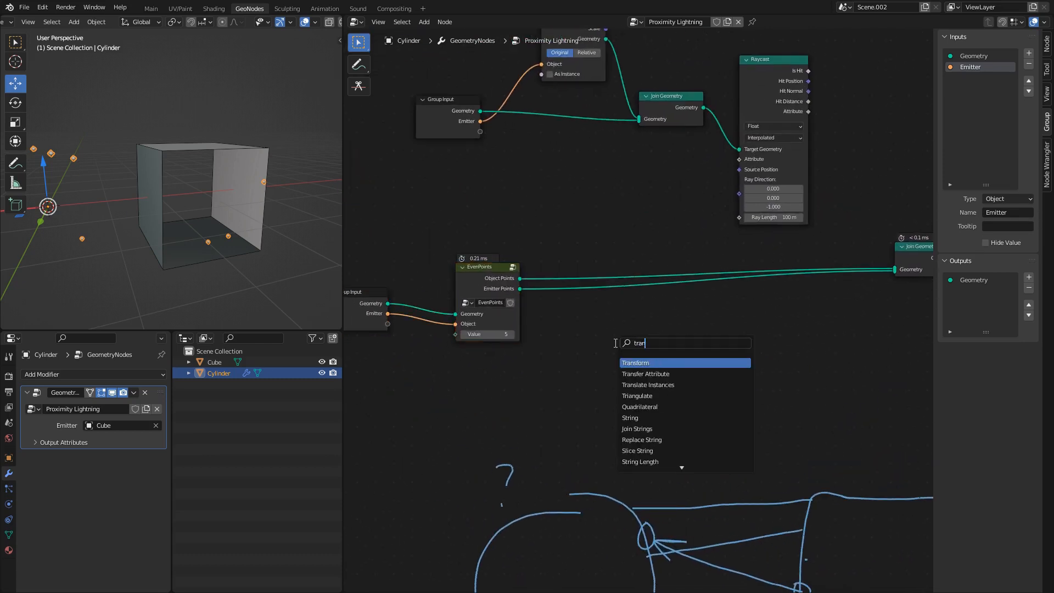
click(671, 373)
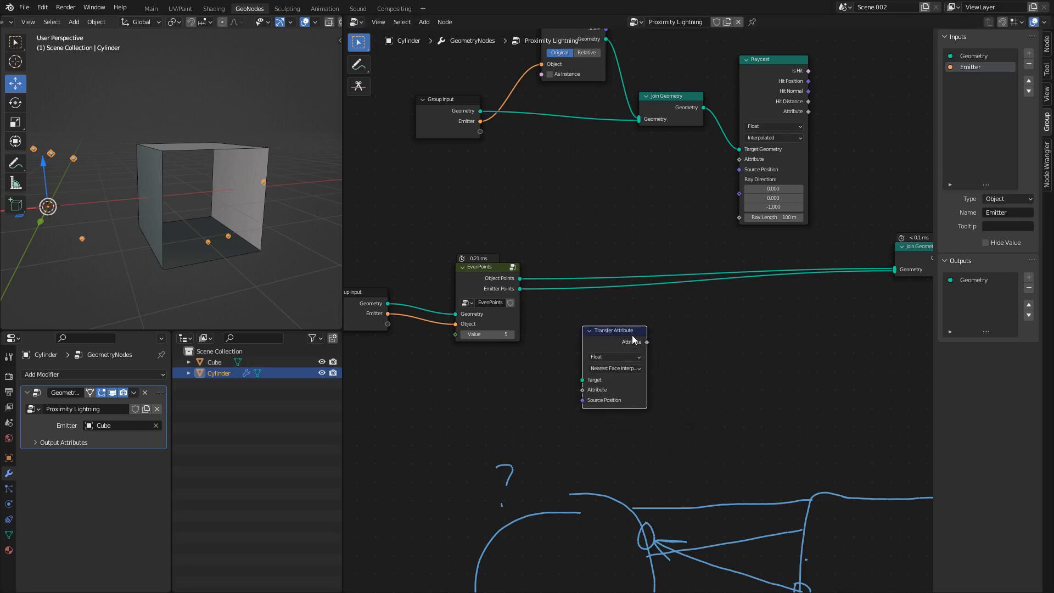
click(604, 305)
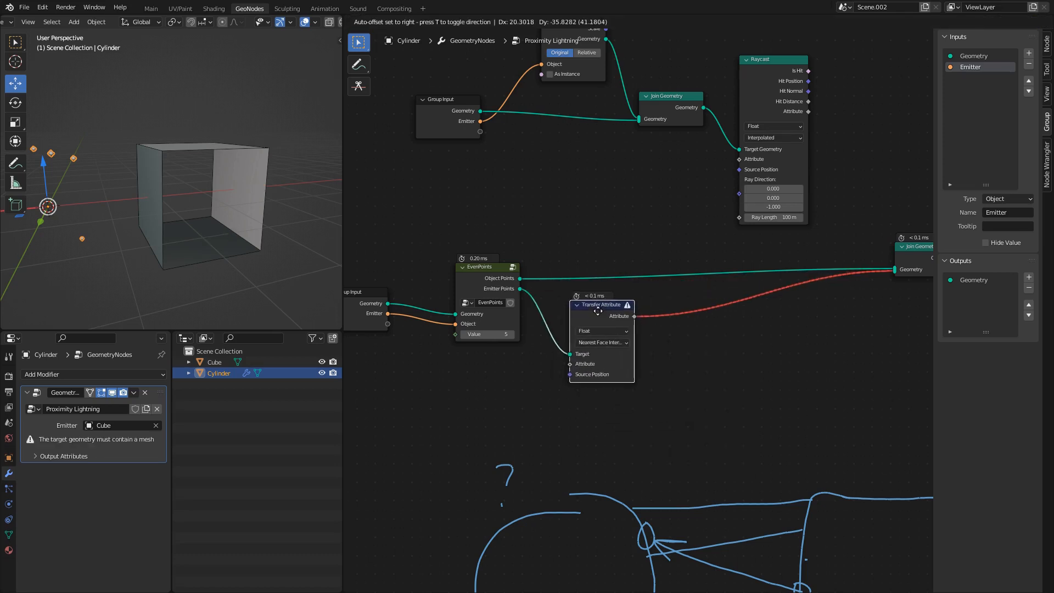
- Add a Position node below EvenPoints, beside the Transfer Attribute node
key(shift+a)
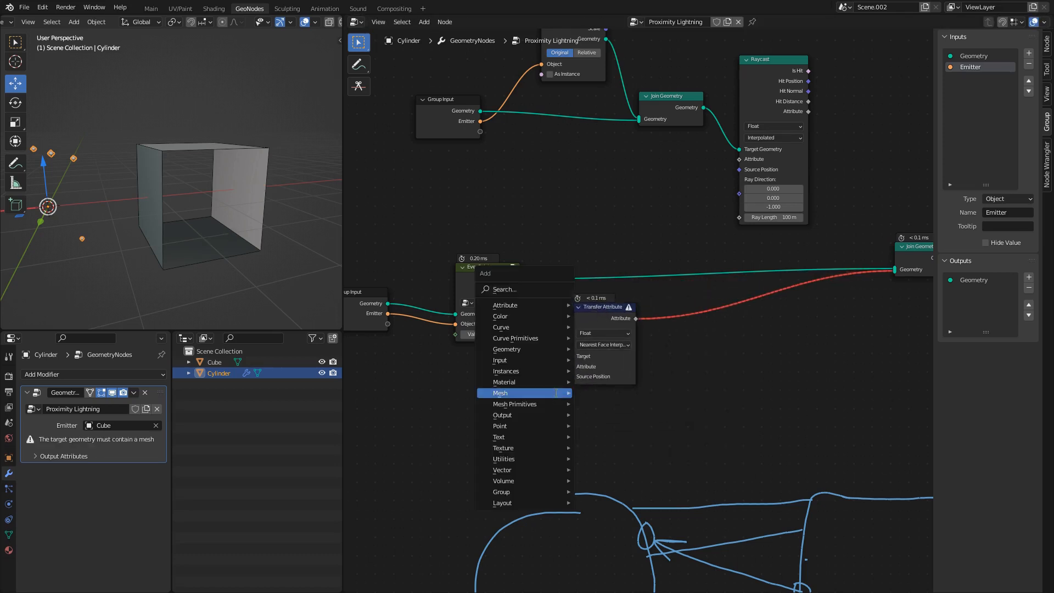
text(pos)
key(Return)
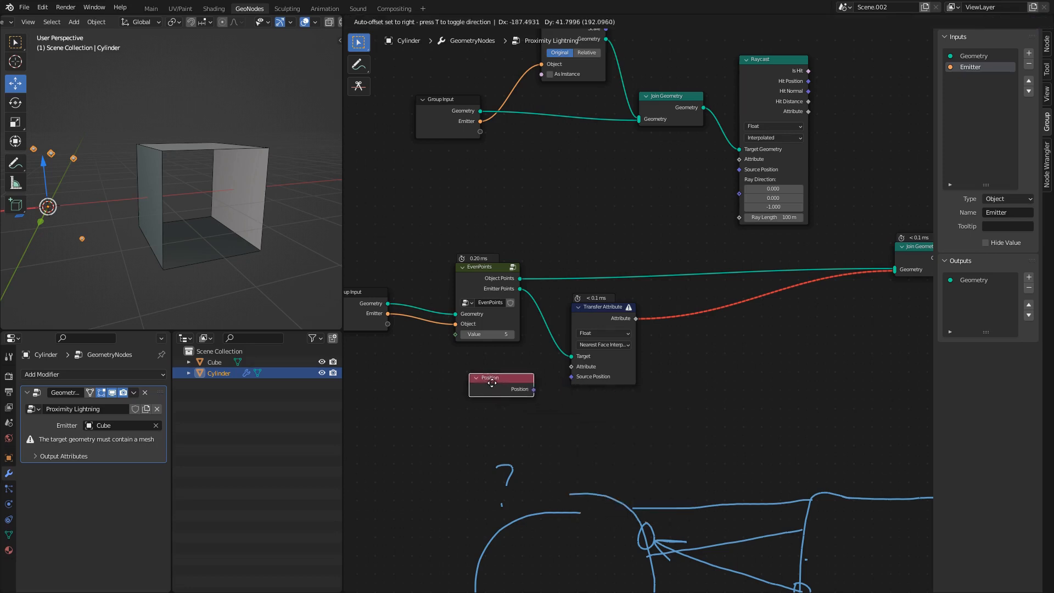
click(491, 380)
- Set the Transfer Attribute node's data type to Vector and its mapping to Index
scroll(582, 390, up, 2)
click(598, 342)
click(588, 380)
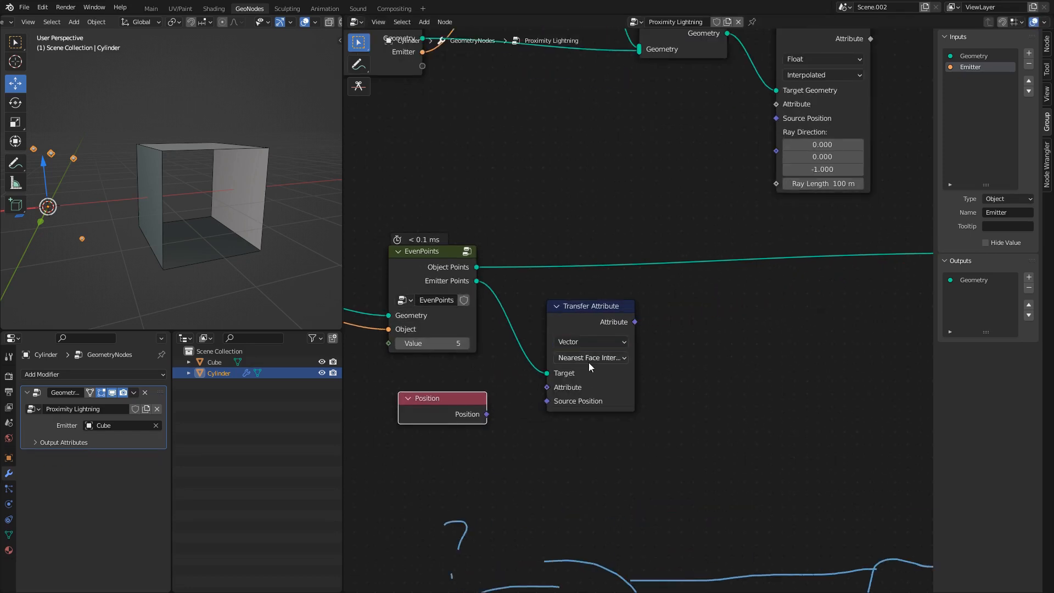
click(591, 357)
click(592, 357)
click(582, 398)
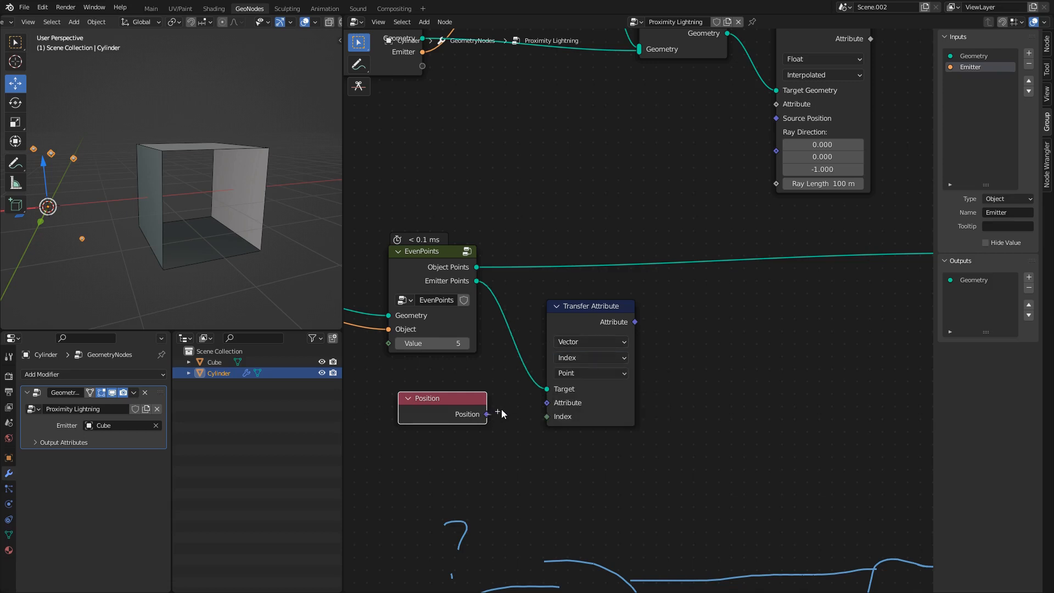
- Connect Position to the Transfer Attribute node's Attribute input and tidy the placement of both nodes
drag(471, 398, 483, 400)
middle_drag(603, 309, 598, 346)
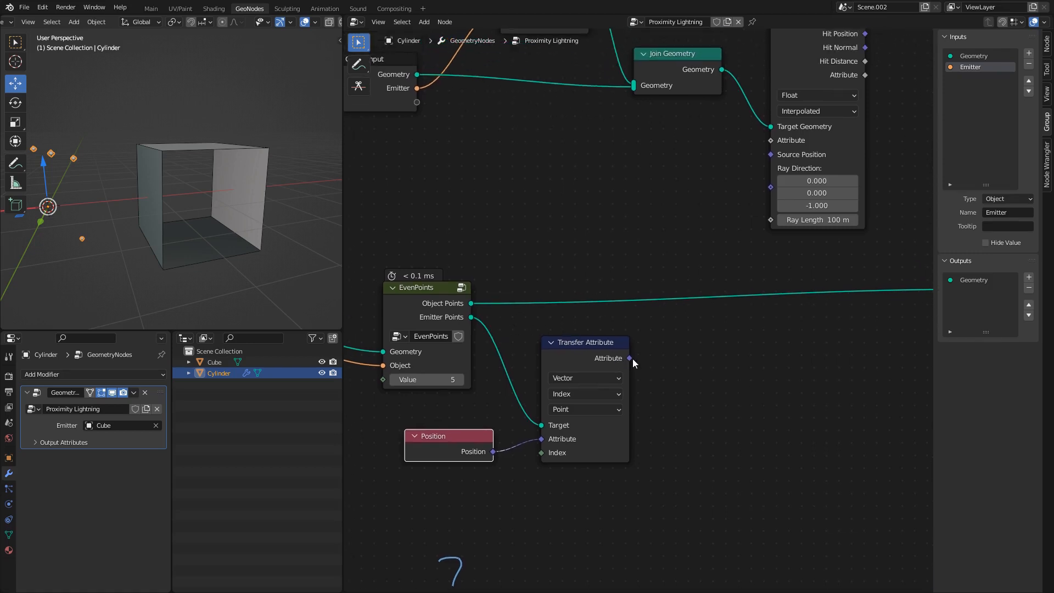
drag(717, 359, 719, 382)
middle_drag(483, 403, 573, 393)
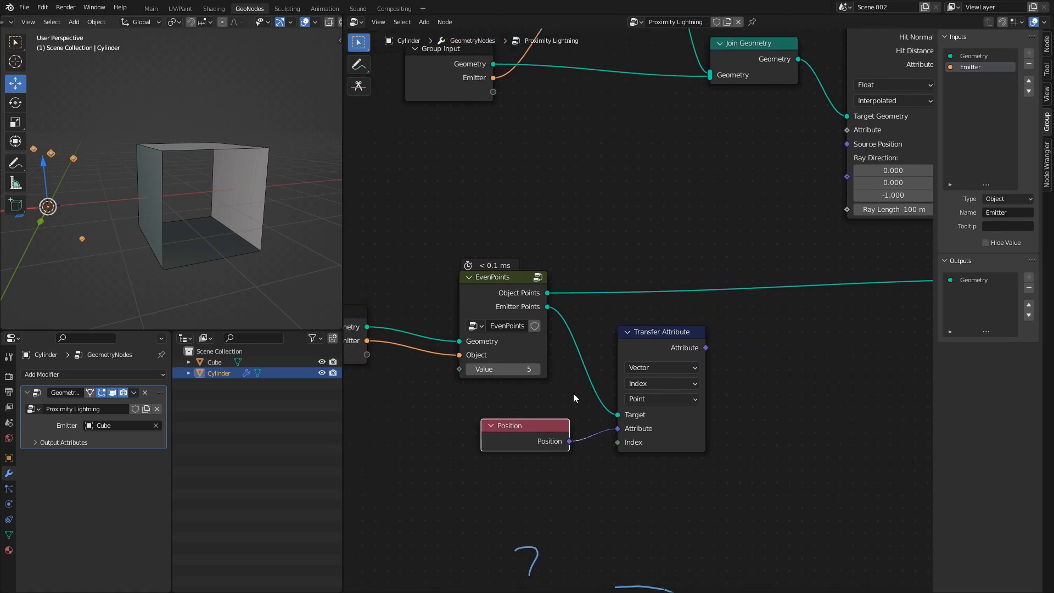
drag(675, 332, 657, 333)
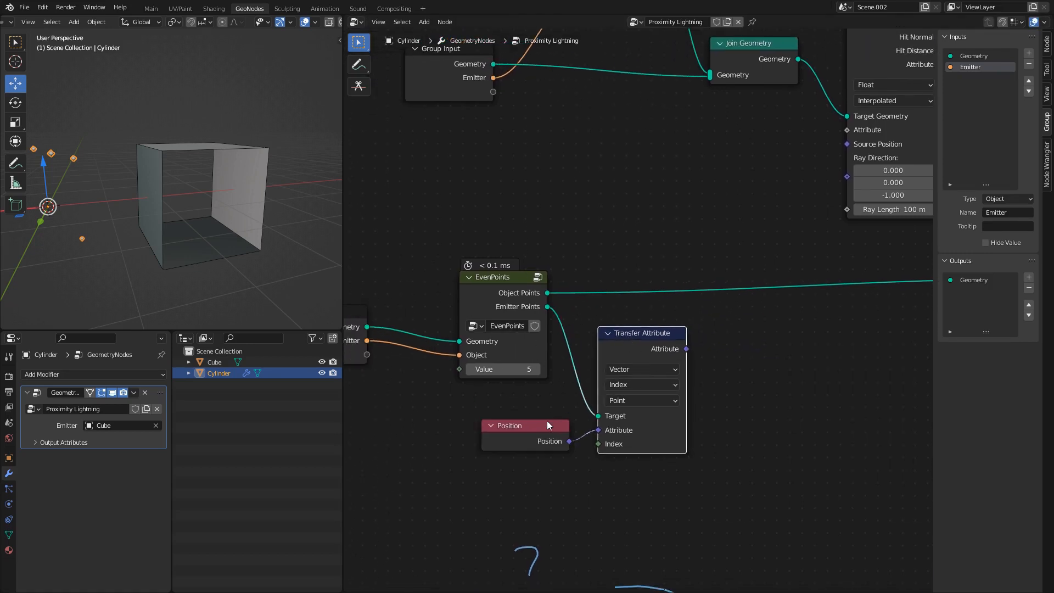
drag(547, 428, 522, 430)
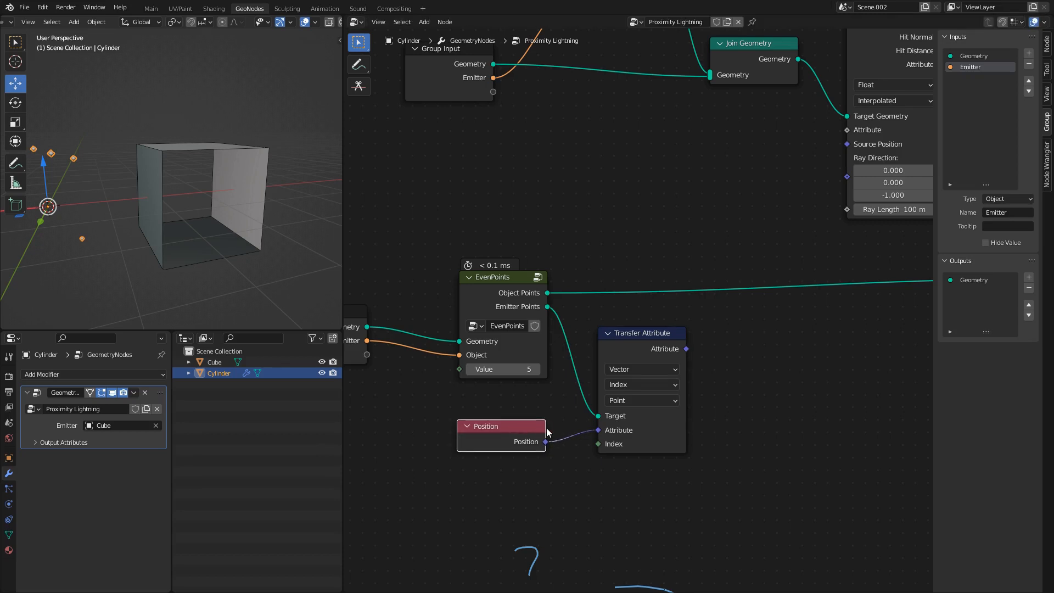
- Cut the Object Points link to the final Join Geometry and delete the leftover reroute point
scroll(583, 315, down, 5)
middle_drag(683, 313, 594, 347)
middle_drag(798, 305, 637, 311)
middle_drag(565, 339, 698, 332)
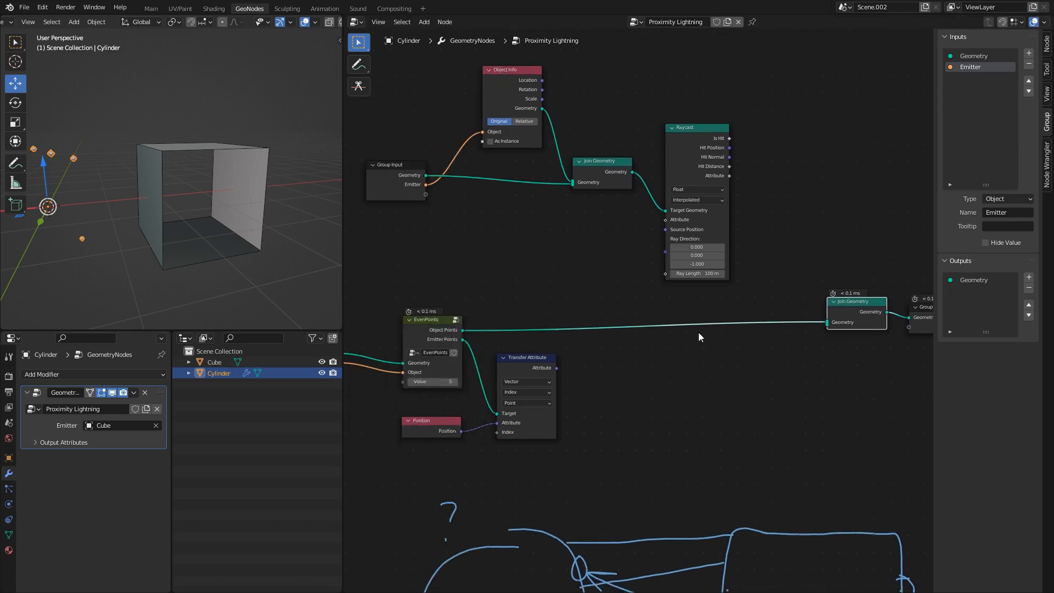
shift+right_drag(650, 308, 650, 309)
ctrl+right_drag(602, 335, 606, 318)
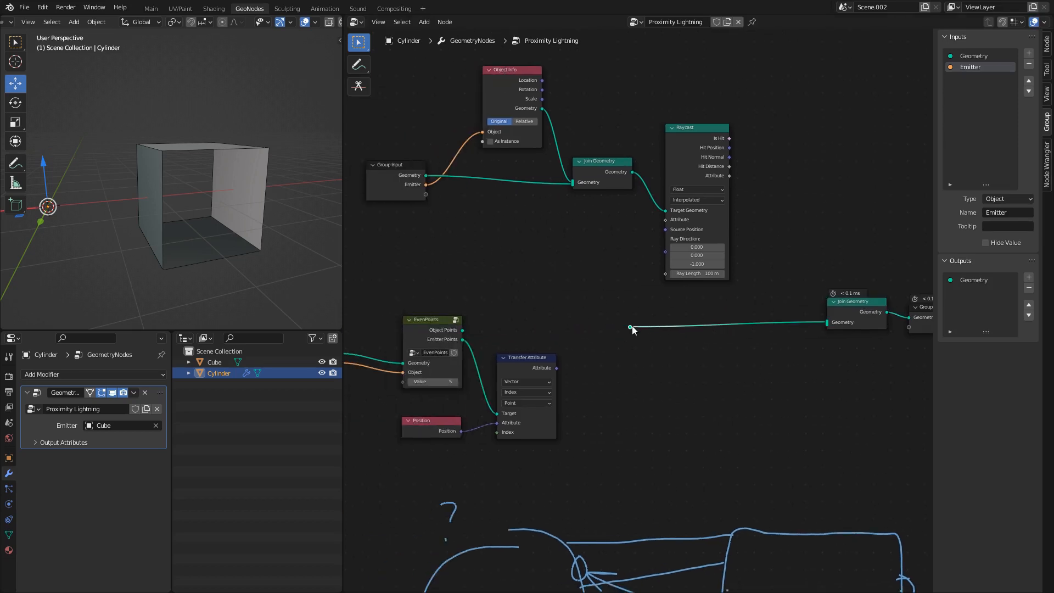
click(631, 326)
key(x)
- Connect the Transfer Attribute output to Raycast's Source Position
middle_drag(567, 326, 638, 338)
scroll(639, 339, up, 2)
drag(587, 381, 587, 385)
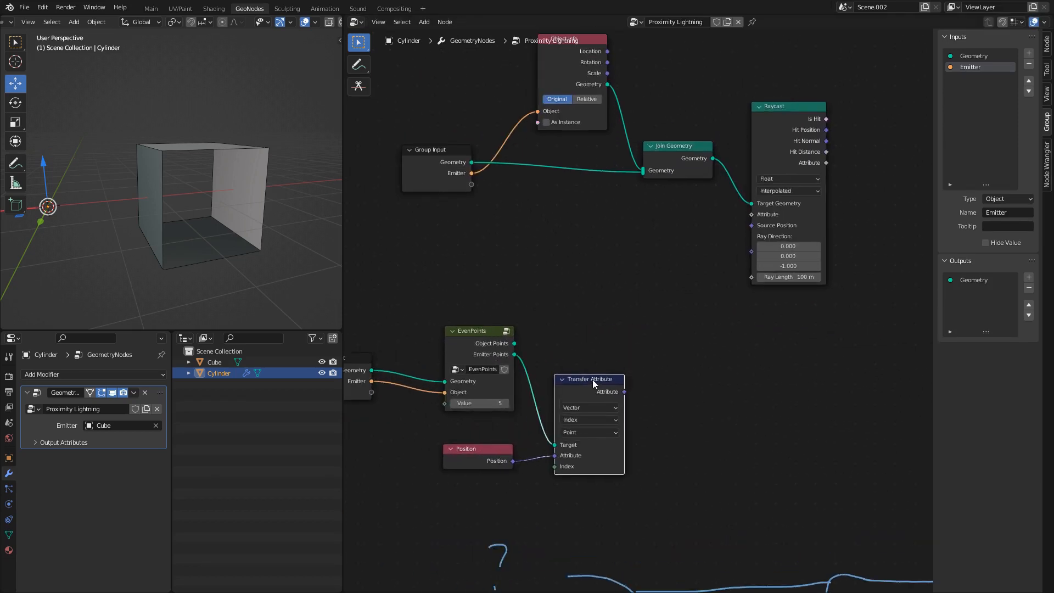
middle_drag(584, 416, 548, 421)
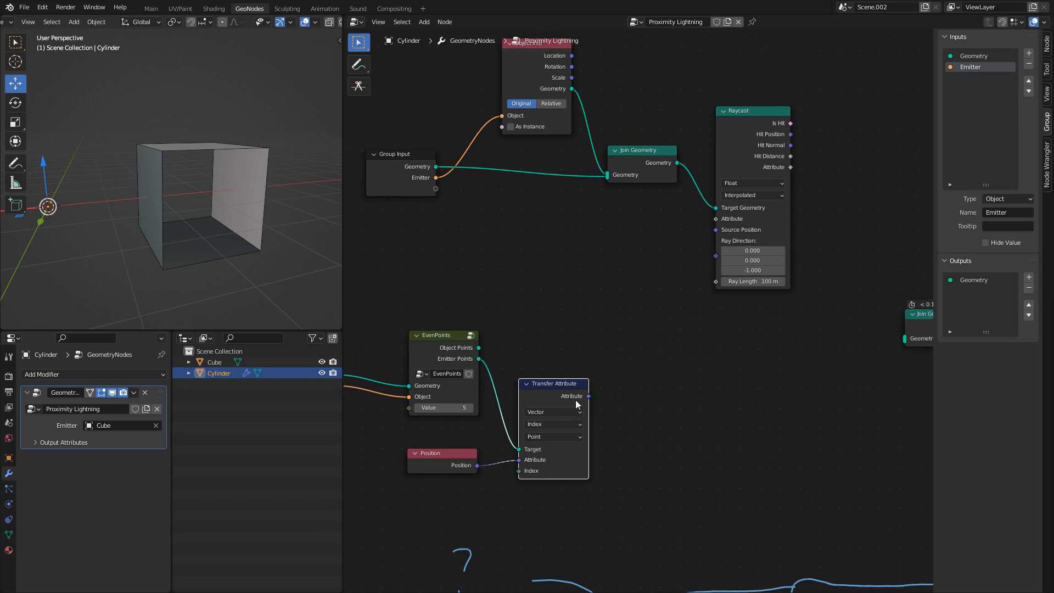
drag(586, 397, 683, 226)
middle_drag(654, 318, 582, 344)
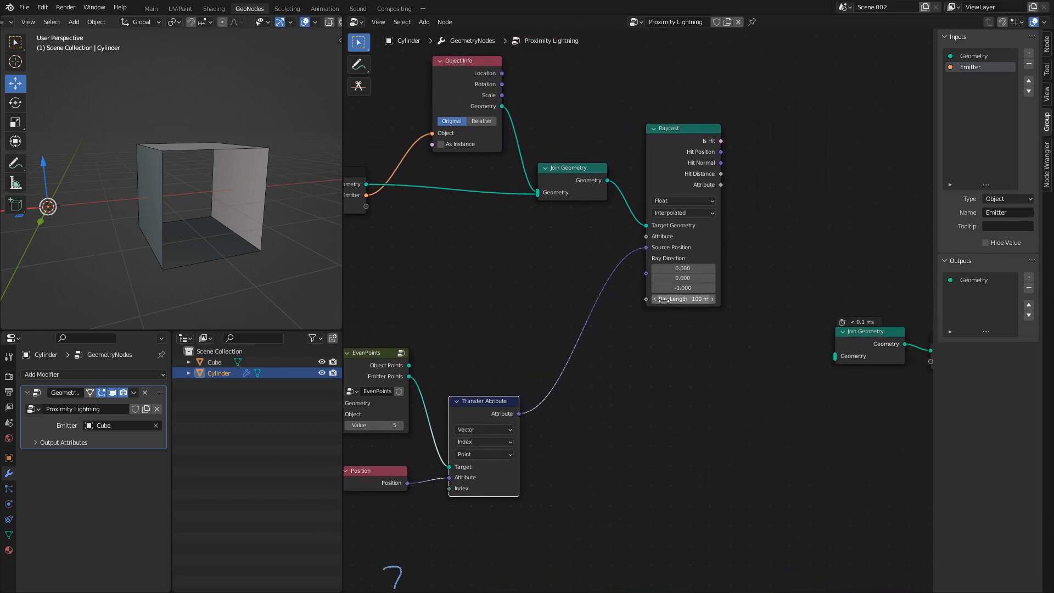
- Erase the annotation lines between the sketched circle and rectangle, and mark one point on each facing side
scroll(693, 272, up, 1)
scroll(685, 279, down, 5)
click(359, 65)
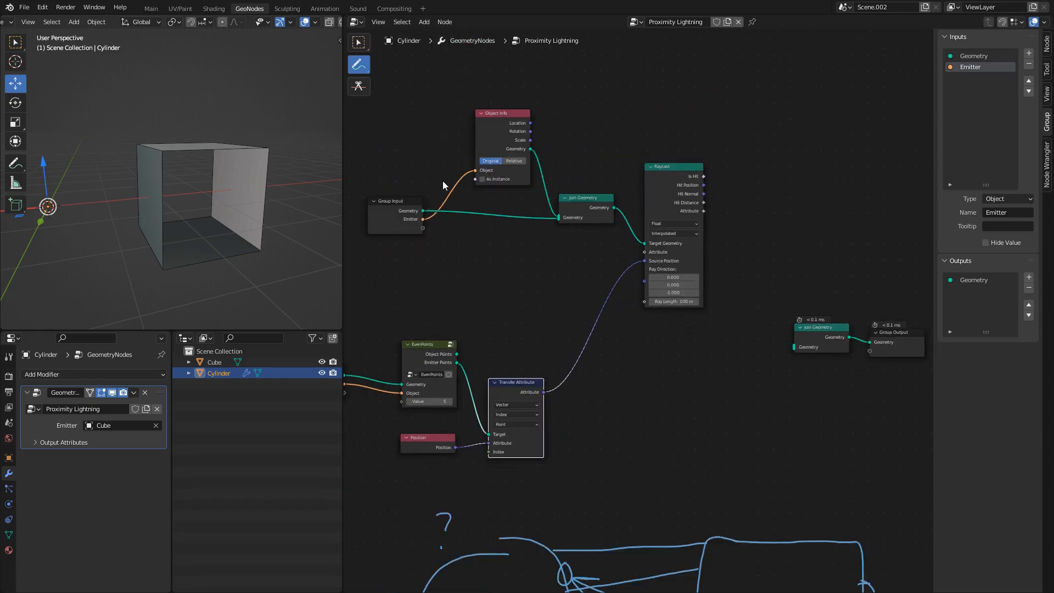
scroll(583, 426, down, 2)
mouse_move(584, 427)
middle_down()
mouse_move(591, 287)
mouse_move(661, 245)
middle_up()
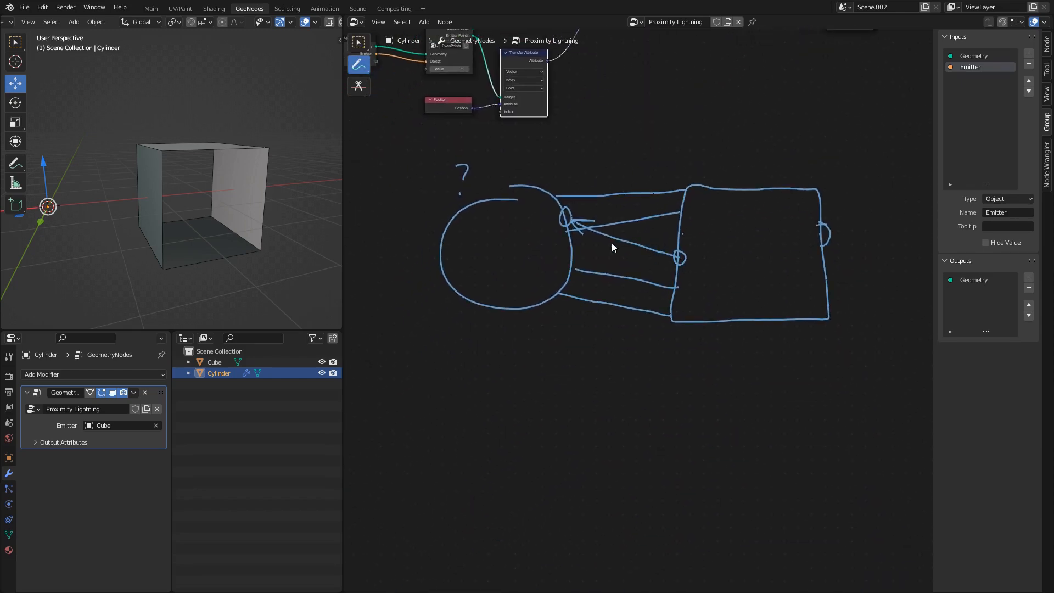
mouse_move(587, 213)
ctrl+mouse_down()
mouse_move(593, 329)
mouse_move(647, 258)
mouse_move(637, 208)
mouse_move(581, 194)
mouse_move(591, 259)
mouse_move(646, 297)
ctrl+mouse_up()
drag(558, 219, 563, 217)
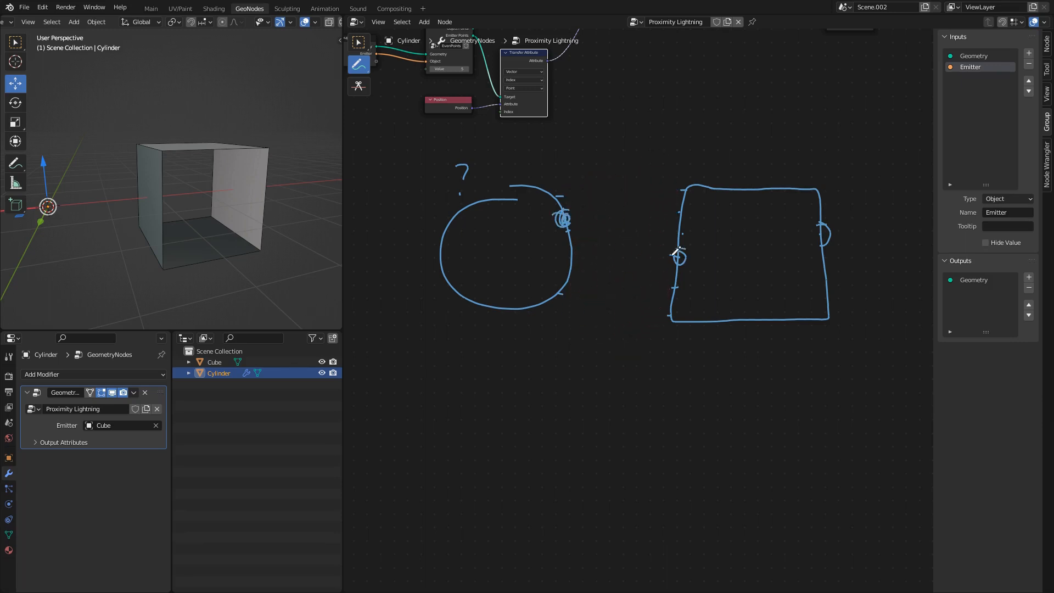
drag(677, 257, 680, 253)
- Sketch a three-axis origin with arrowheads below the circle and rectangle
middle_drag(642, 263, 642, 280)
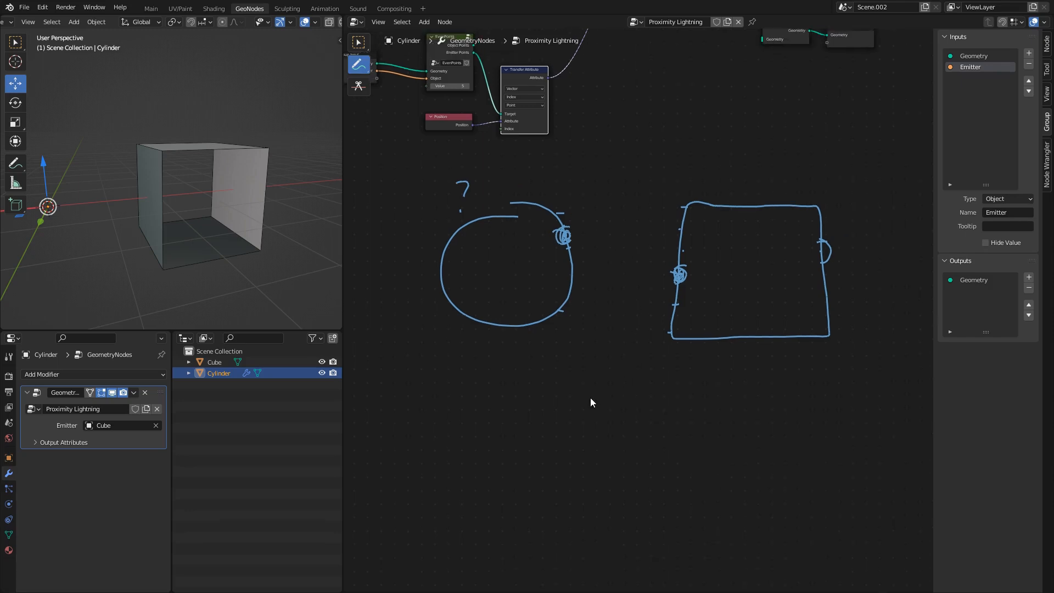
drag(562, 431, 560, 374)
drag(564, 434, 636, 429)
drag(590, 455, 619, 473)
drag(628, 424, 630, 433)
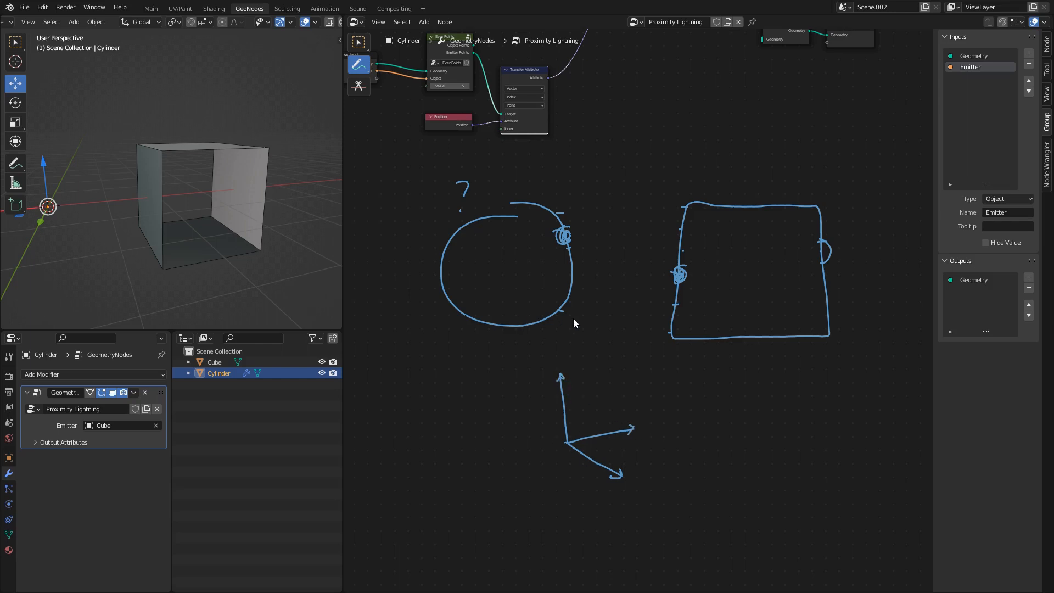
- Annotate two arrows from the sketched origin, one to each marked point on the circle and rectangle
mouse_move(571, 443)
mouse_down()
mouse_move(667, 293)
mouse_move(658, 299)
mouse_up()
mouse_move(571, 444)
mouse_down()
mouse_move(551, 257)
mouse_move(560, 256)
mouse_up()
key(ctrl+z)
mouse_move(570, 428)
mouse_down()
mouse_move(571, 261)
mouse_move(564, 254)
mouse_move(555, 265)
mouse_up()
scroll(703, 345, up, 1)
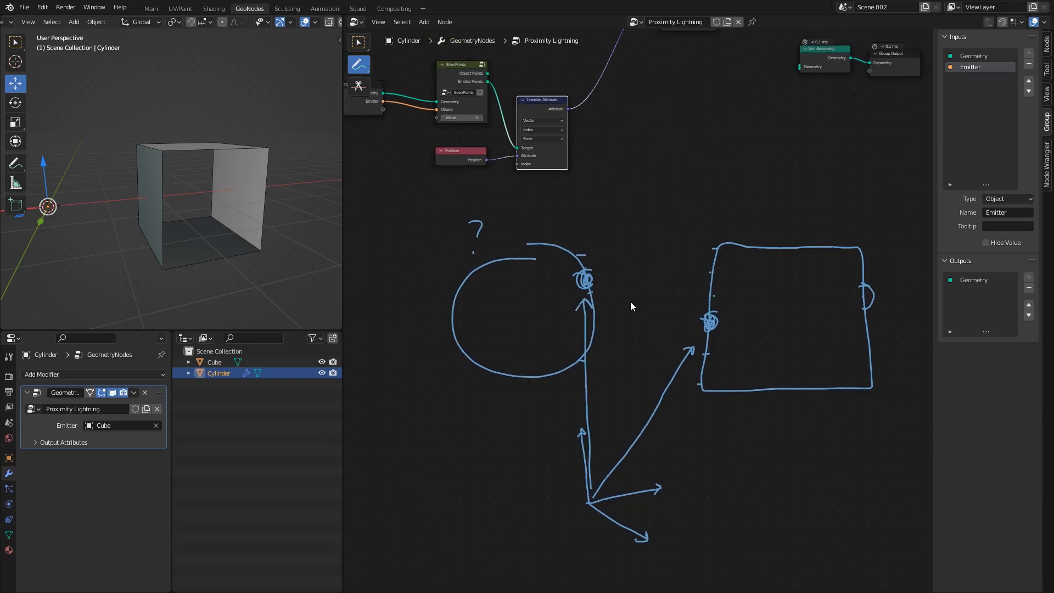
- Draw a double-headed annotation arrow between the marked points on the circle and rectangle
mouse_move(684, 337)
mouse_down()
mouse_move(604, 295)
mouse_move(617, 289)
mouse_move(614, 301)
mouse_up()
drag(677, 319, 675, 332)
middle_drag(622, 321, 605, 340)
scroll(608, 341, up, 2)
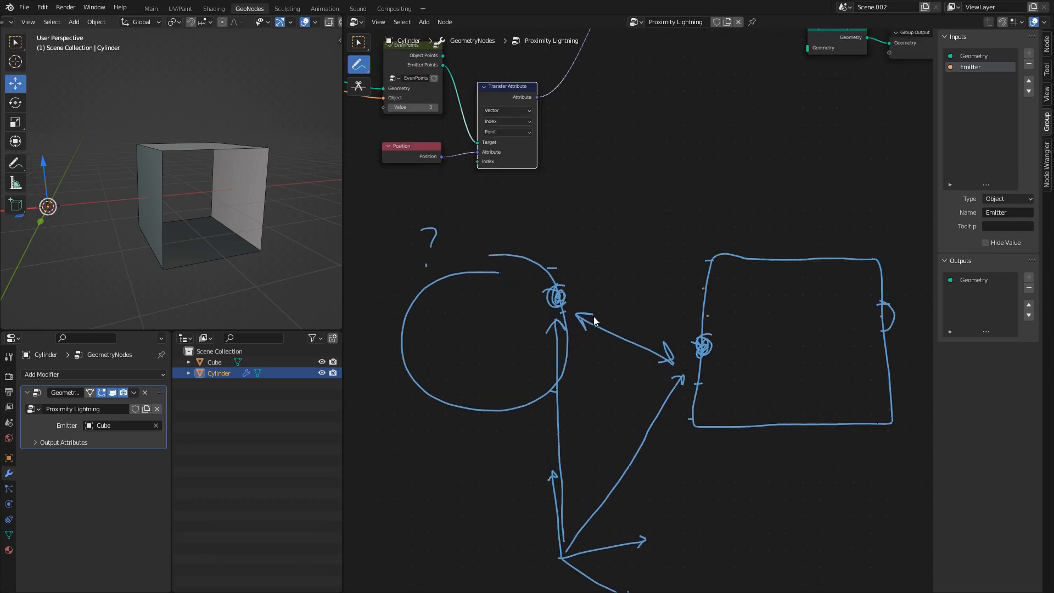
- Duplicate the Transfer Attribute and Position nodes above the originals, linking Position to the copy's Attribute and Object Points to its Target
click(358, 43)
middle_drag(527, 146, 637, 394)
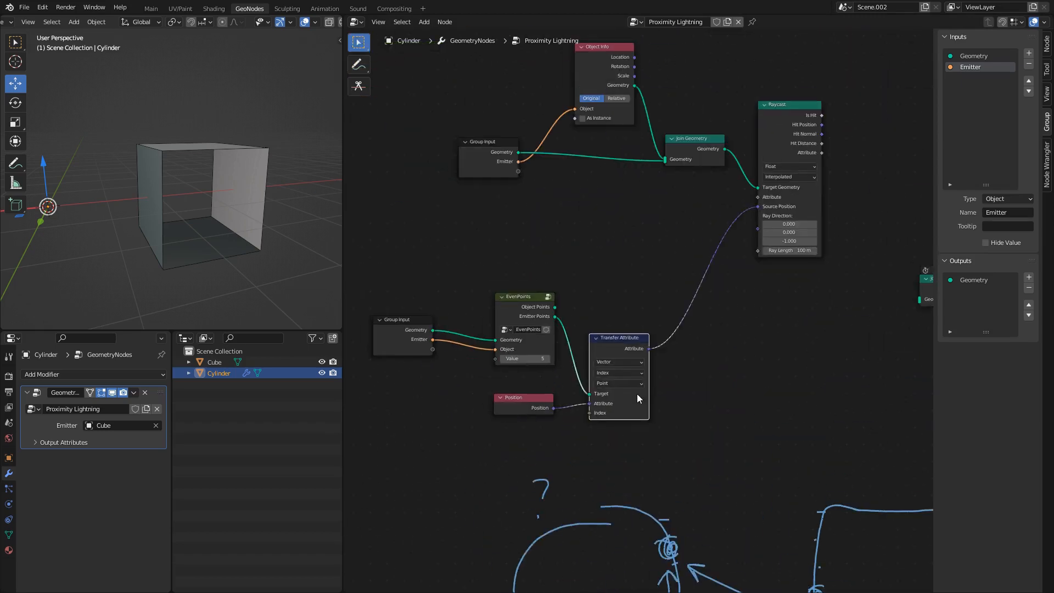
scroll(569, 348, up, 1)
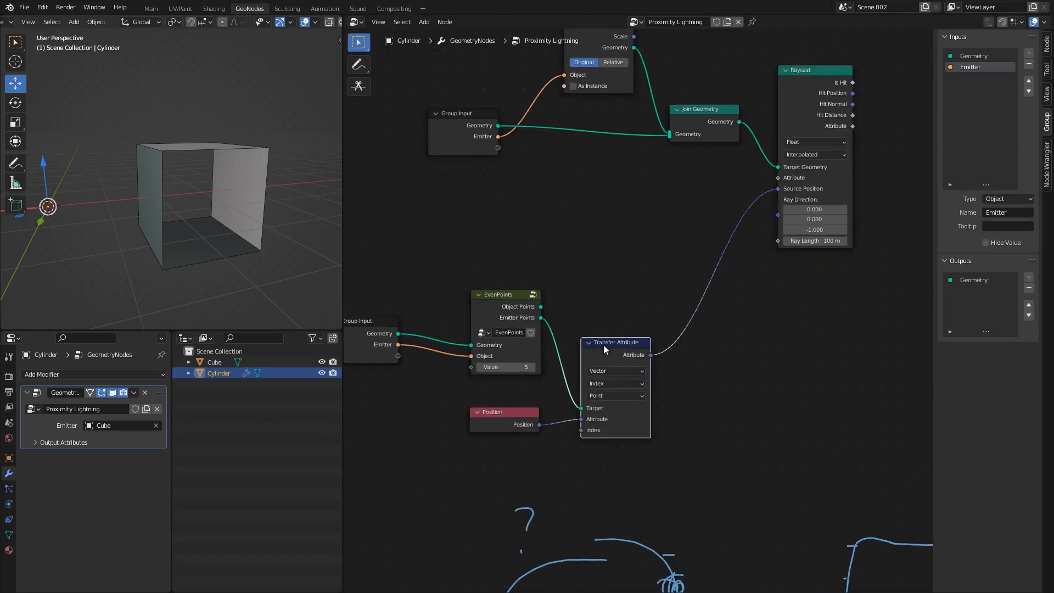
key(shift+d)
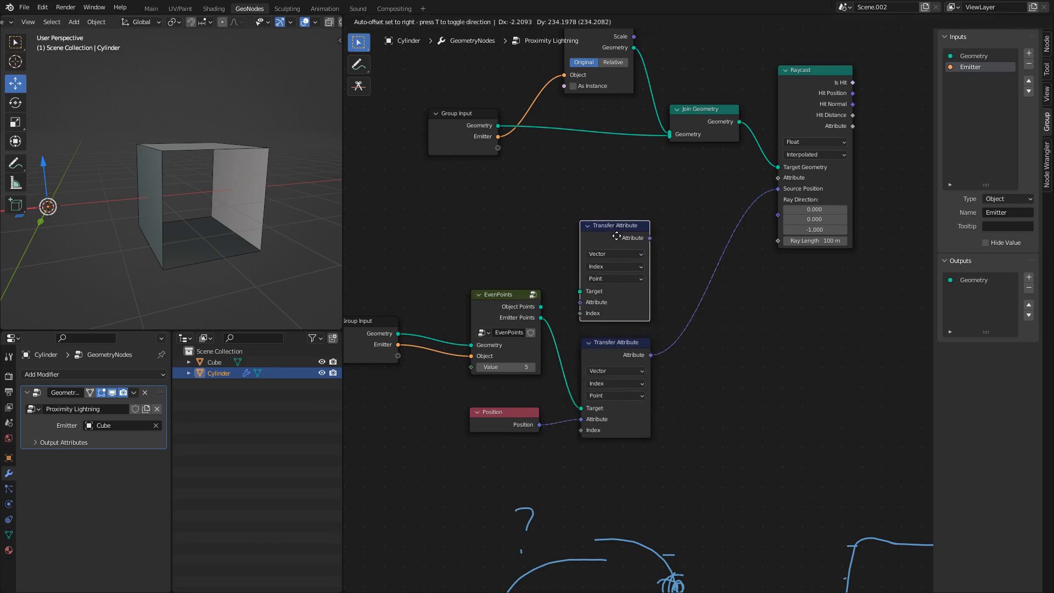
click(585, 209)
click(524, 419)
key(shift+d)
click(527, 259)
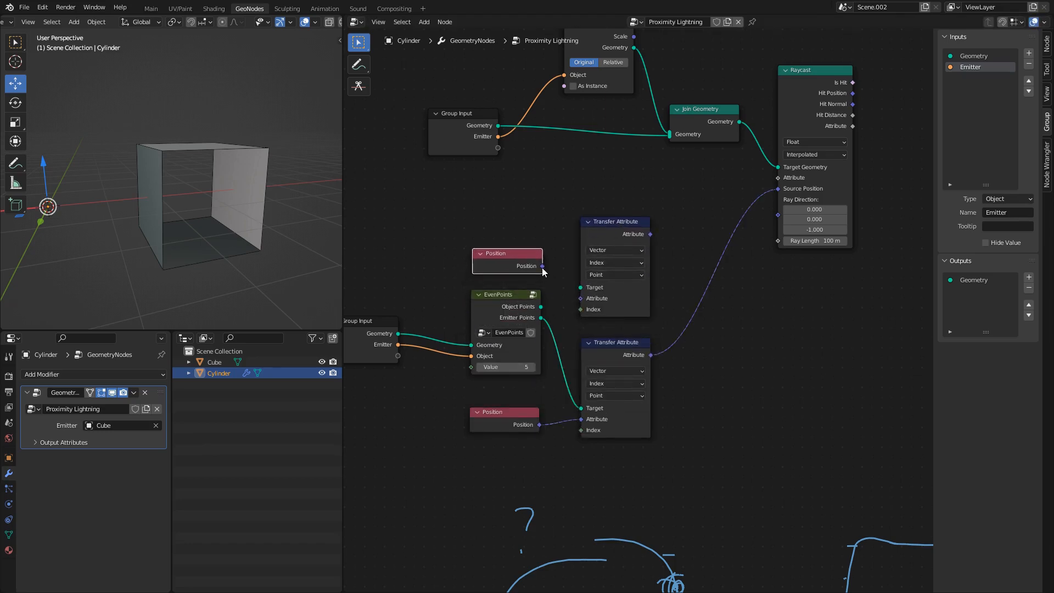
drag(542, 266, 566, 287)
- Add a Vector Math node between the Transfer Attribute and final Join Geometry nodes and set it to Subtract
middle_drag(694, 313, 566, 318)
click(632, 346)
key(shift+a)
text(svec)
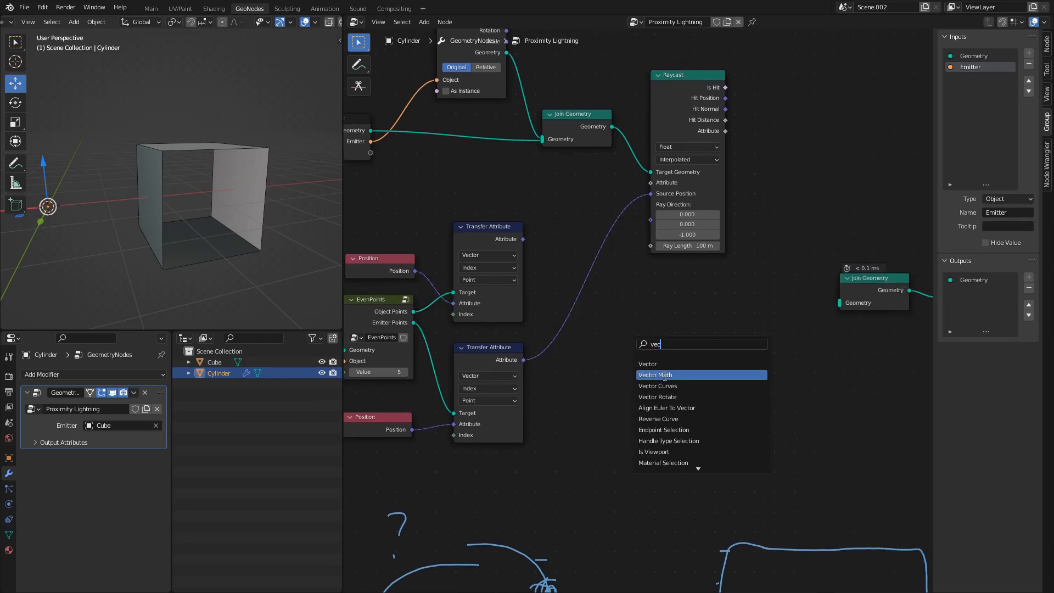
click(666, 376)
click(645, 334)
click(646, 337)
click(643, 364)
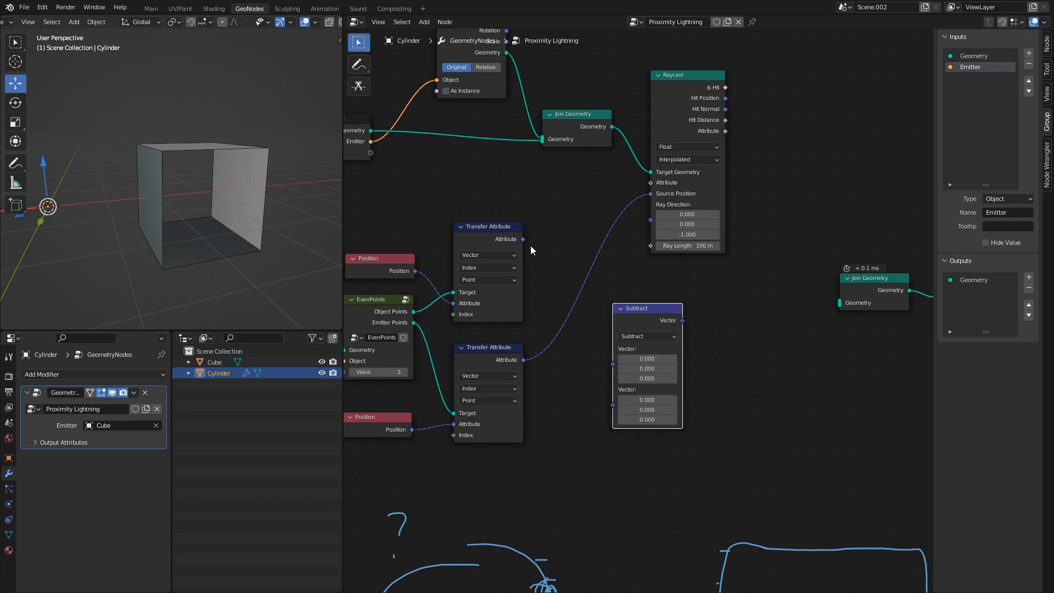
- Connect the upper and lower Transfer Attribute outputs to Subtract's first and second vectors, and its result to Raycast's Ray Direction
drag(524, 239, 613, 364)
drag(525, 362, 613, 376)
middle_drag(659, 317, 552, 366)
drag(551, 366, 541, 272)
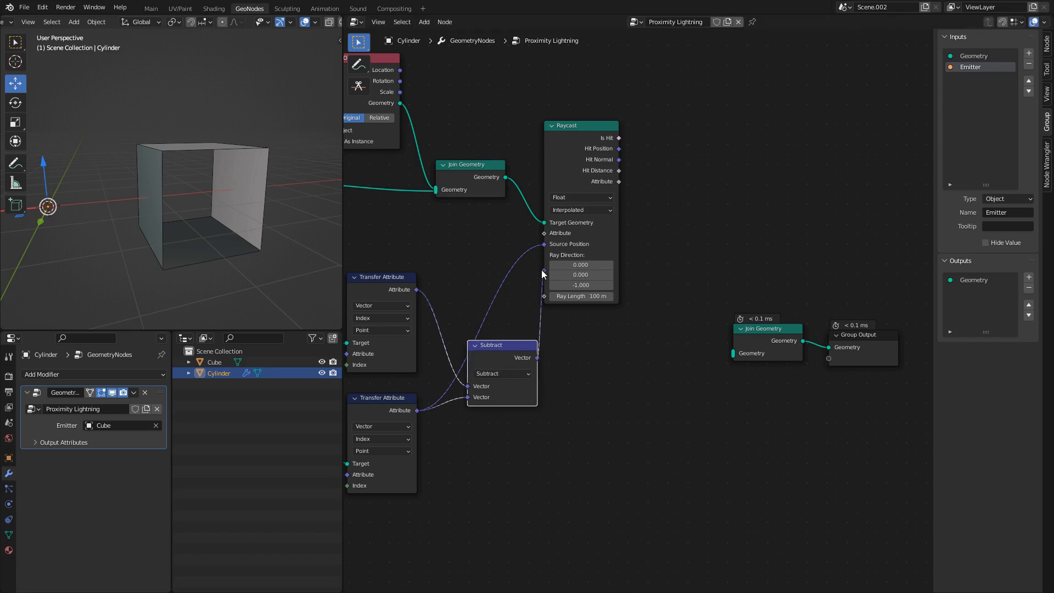
- Move Raycast clear of Subtract, and shift the final Join Geometry and Group Output nodes farther from it to open up space
drag(569, 130, 603, 147)
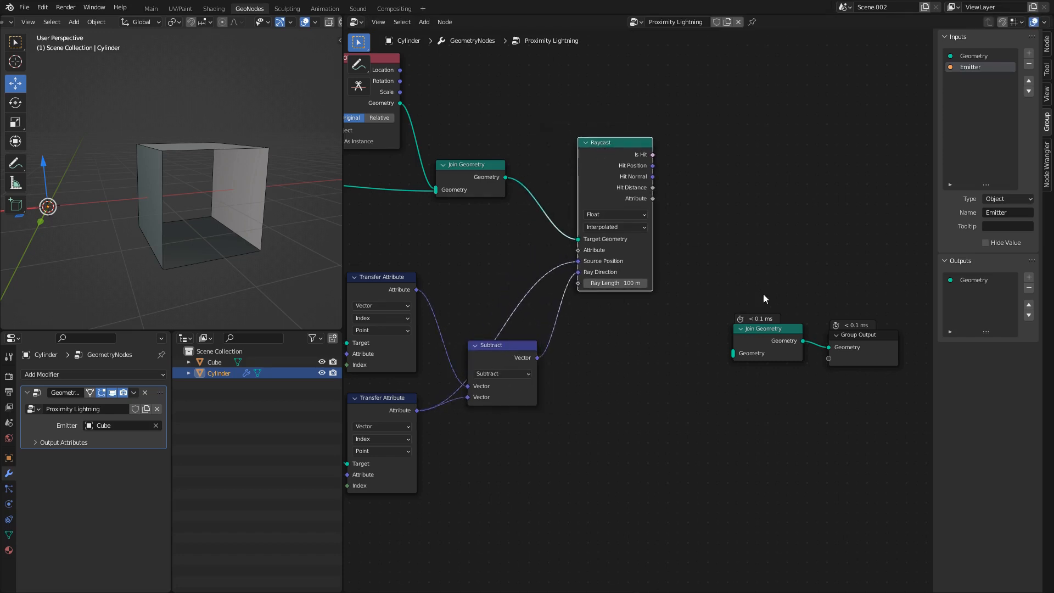
middle_drag(763, 295, 646, 264)
drag(565, 263, 829, 323)
scroll(643, 384, down, 2)
key(g)
click(705, 351)
click(652, 347)
drag(766, 312, 811, 311)
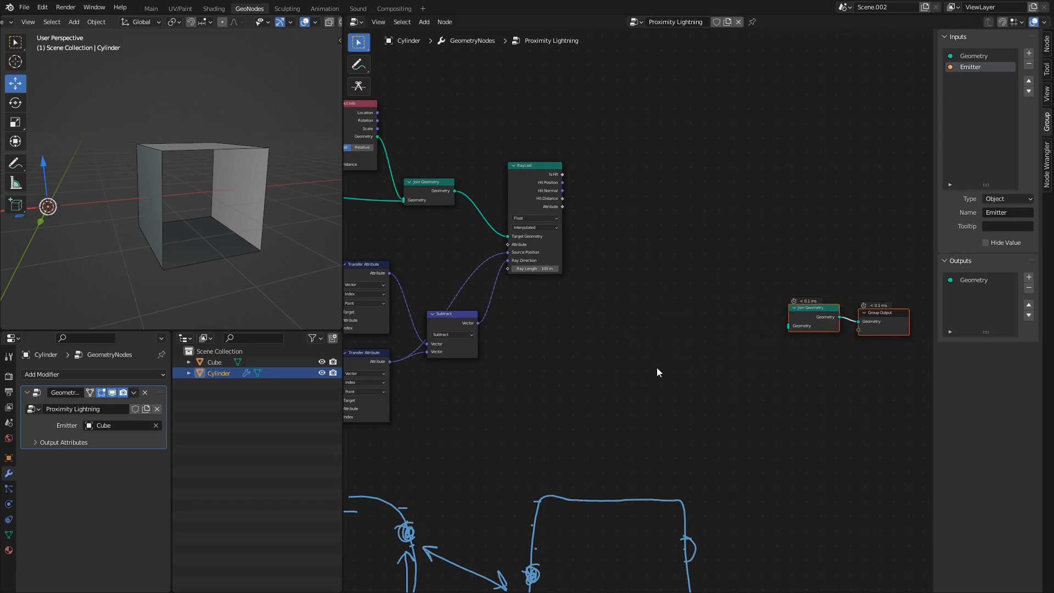
mouse_move(561, 338)
middle_down()
mouse_move(601, 361)
mouse_move(544, 373)
middle_up()
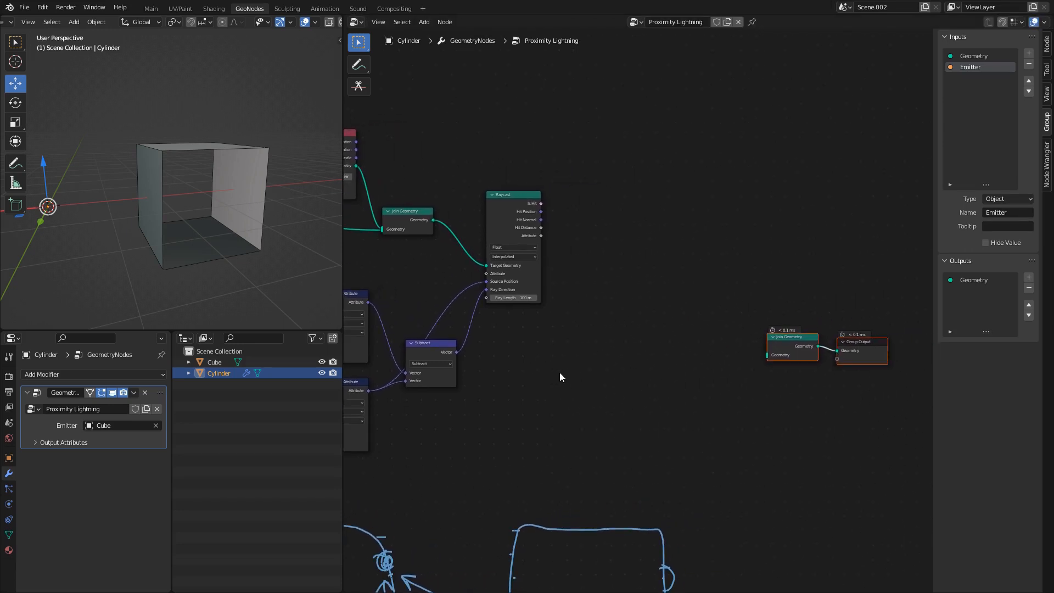
click(651, 346)
key(shift+a)
text(ins)
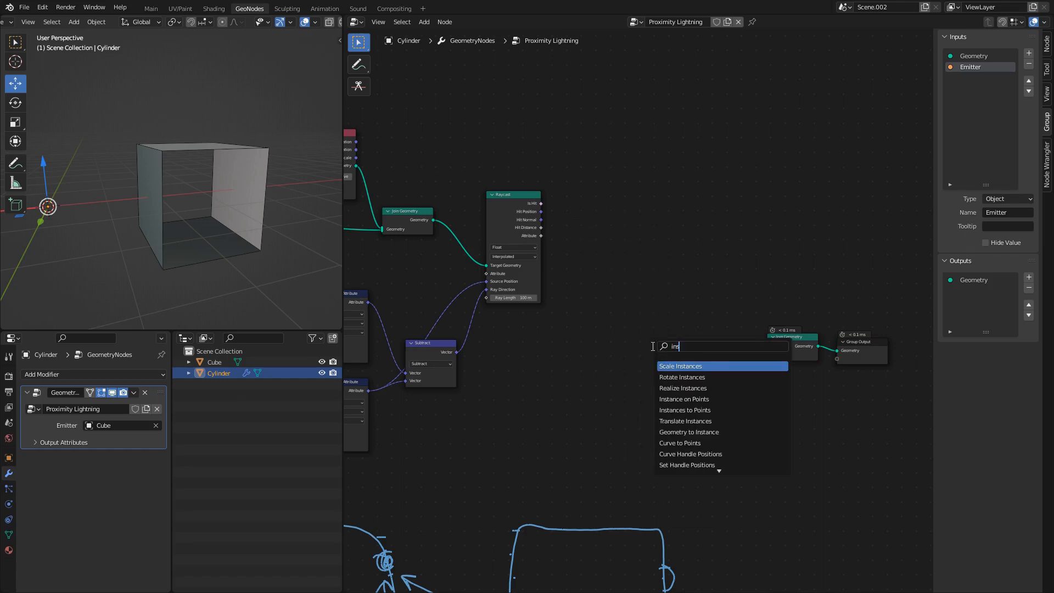
key(Down)
key(Down)
key(Down)
key(Return)
scroll(655, 384, up, 2)
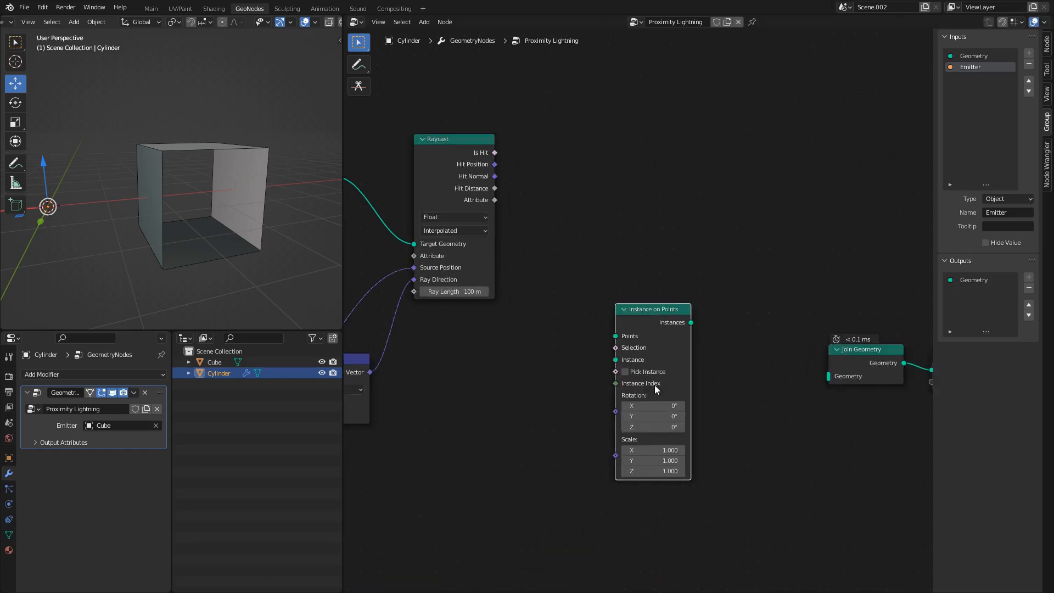
click(667, 341)
middle_drag(571, 349, 729, 268)
middle_drag(632, 342, 762, 347)
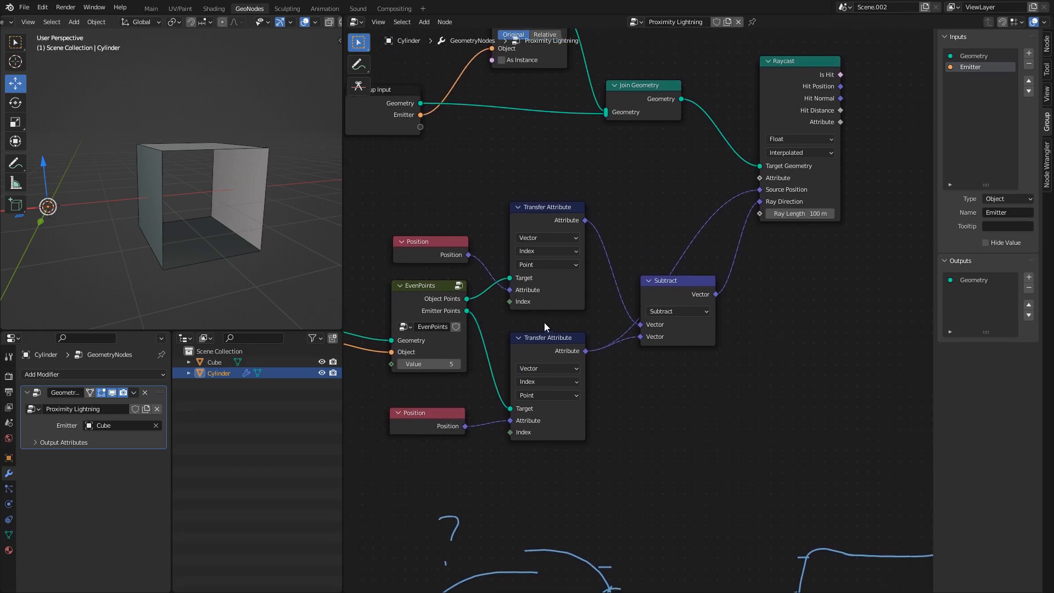
scroll(556, 321, down, 2)
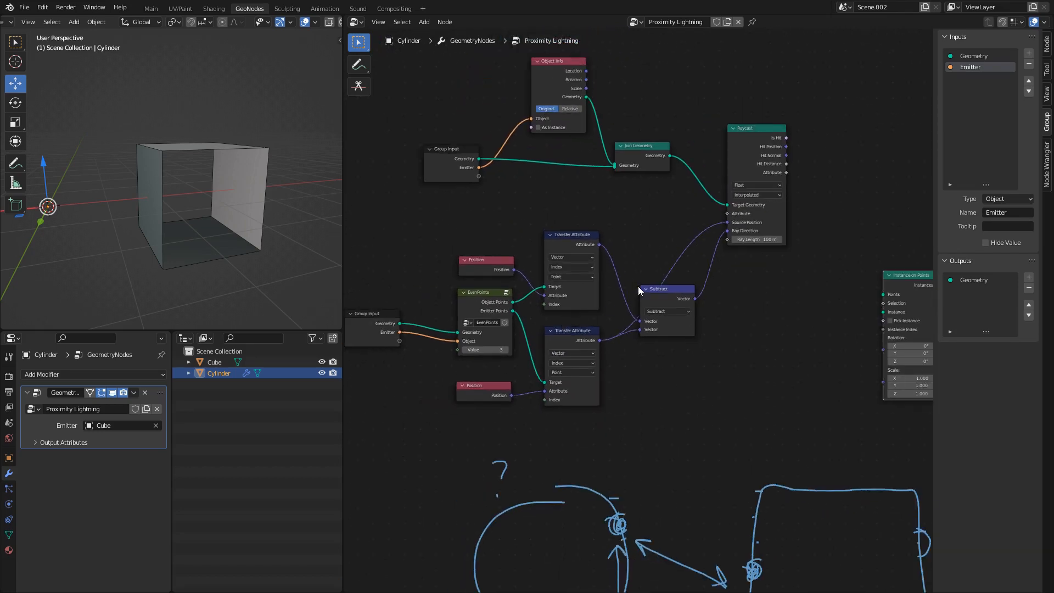
mouse_move(638, 285)
middle_down()
mouse_move(565, 342)
mouse_move(551, 326)
middle_up()
scroll(593, 331, down, 1)
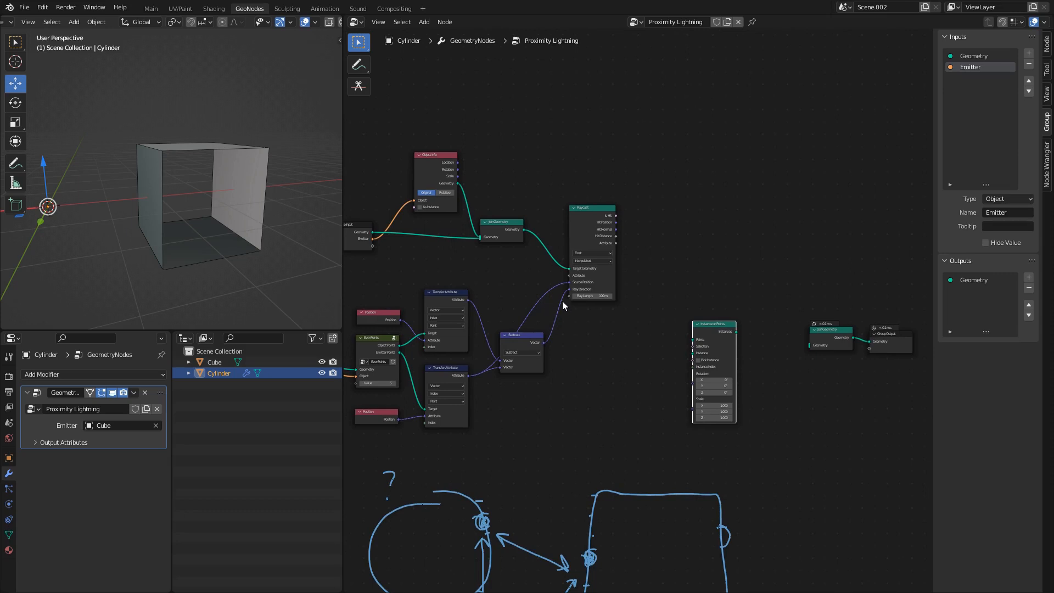
drag(607, 219, 617, 220)
click(710, 330)
key(x)
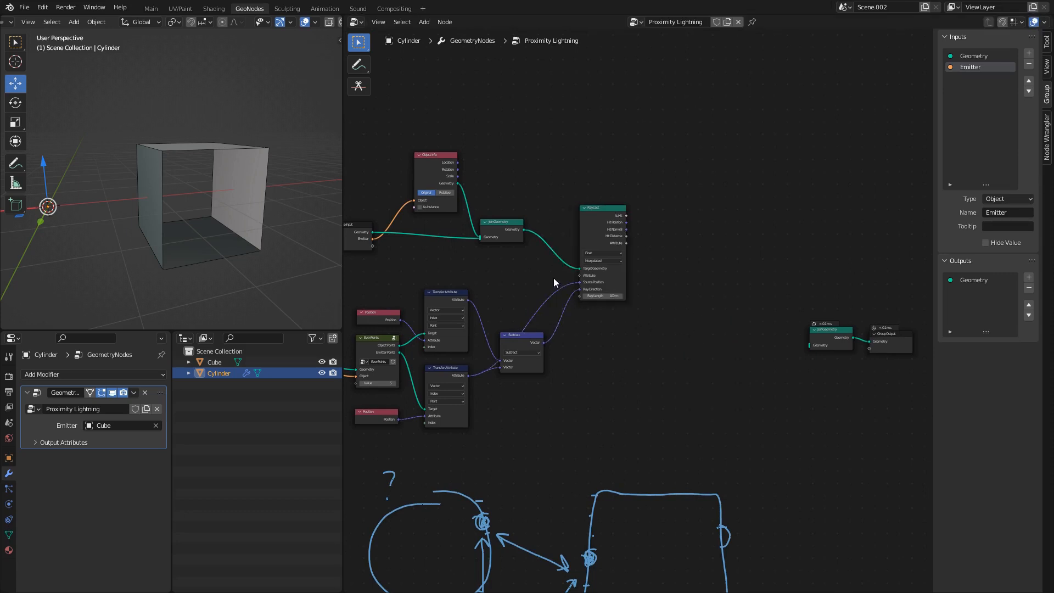
- Group the Object Info, Join Geometry and Raycast nodes into one node group, then return to the parent tree
middle_drag(553, 278, 716, 268)
drag(819, 125, 505, 225)
key(g)
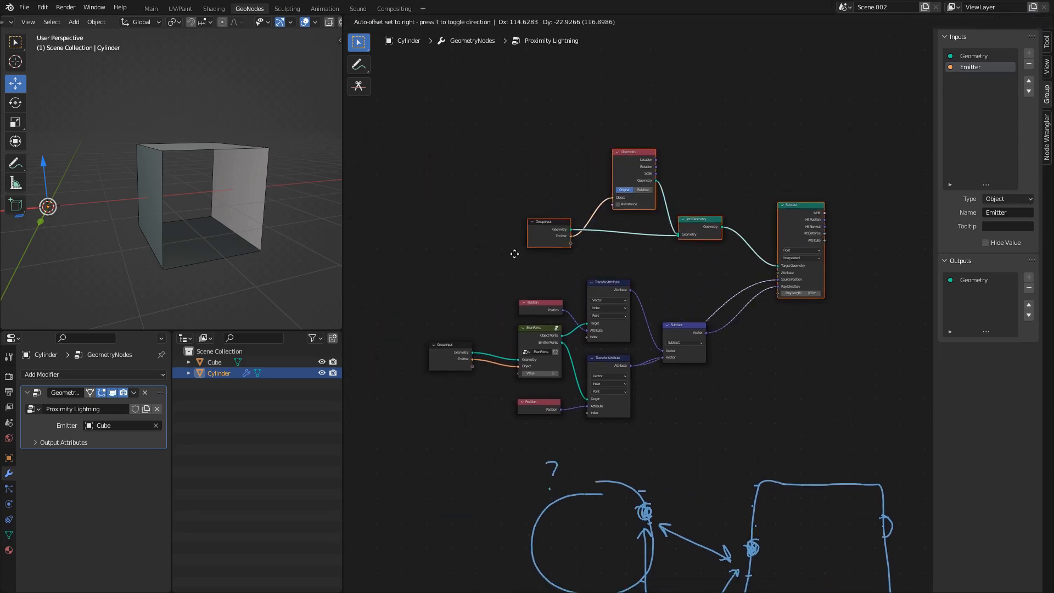
click(503, 259)
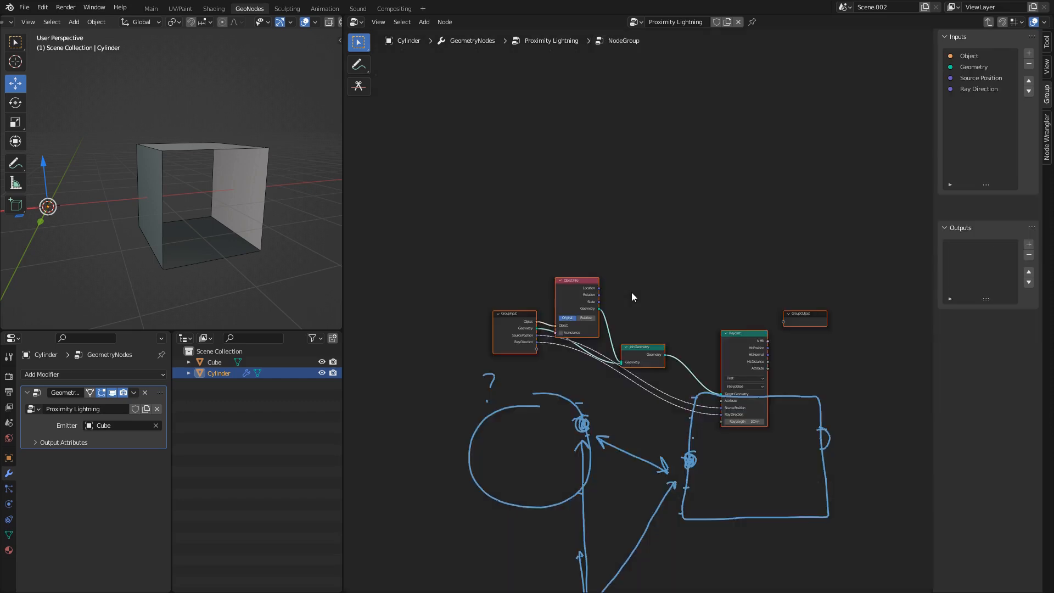
key(ctrl+g)
key(Tab)
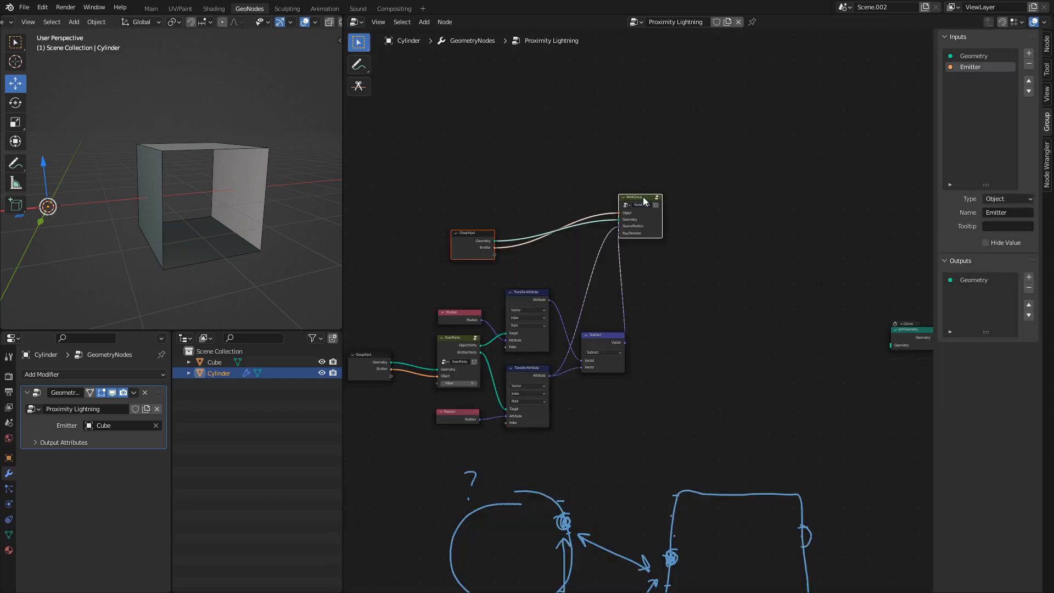
- Place the new NodeGroup beside Subtract and its Group Input node just above Subtract
drag(641, 198, 703, 350)
drag(528, 322, 622, 304)
click(622, 304)
scroll(650, 350, up, 3)
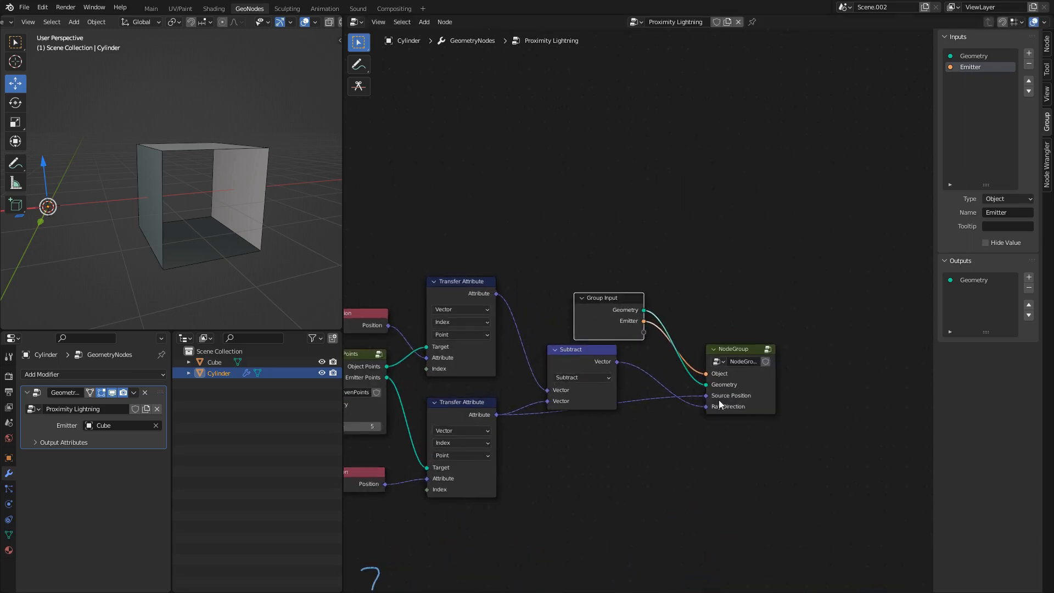
middle_drag(719, 400, 694, 315)
- Inside NodeGroup, rename the Source Position input as Ray Source and move the Geometry input above Object
click(690, 339)
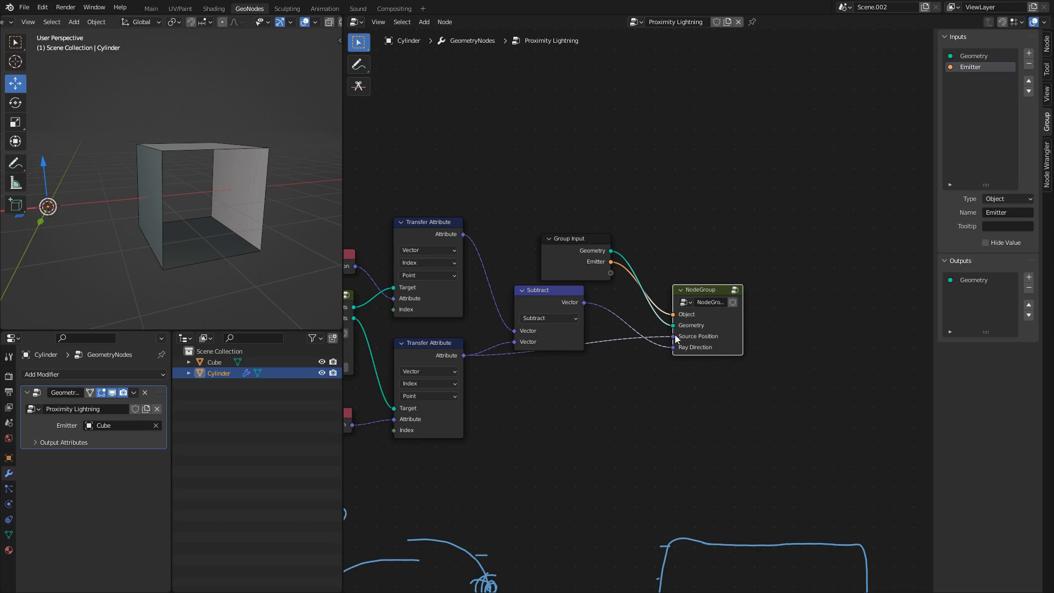
key(Tab)
double_click(994, 78)
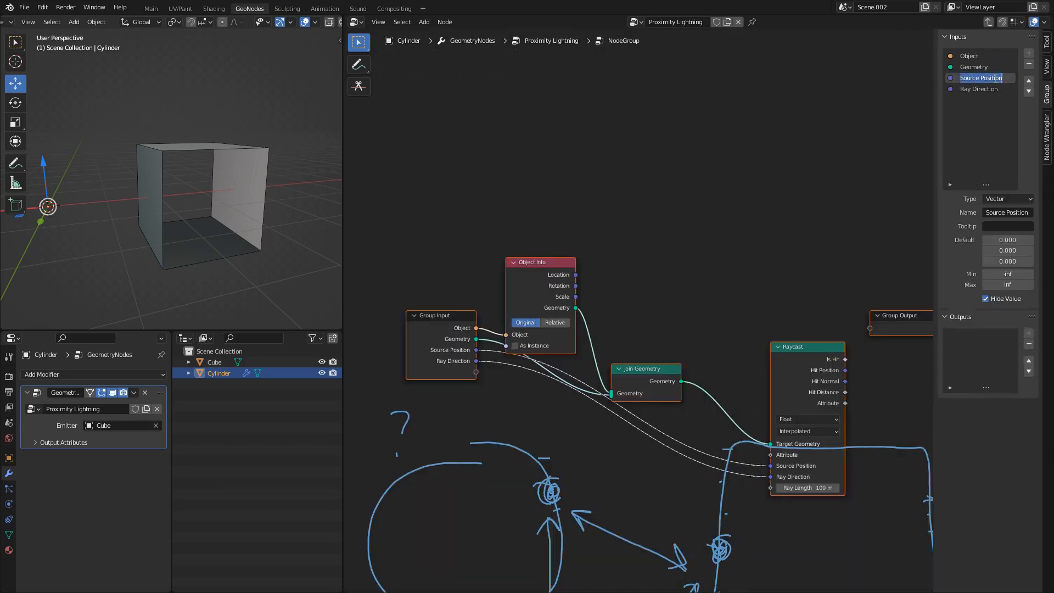
text(Ray Source)
key(Return)
click(986, 66)
click(1029, 81)
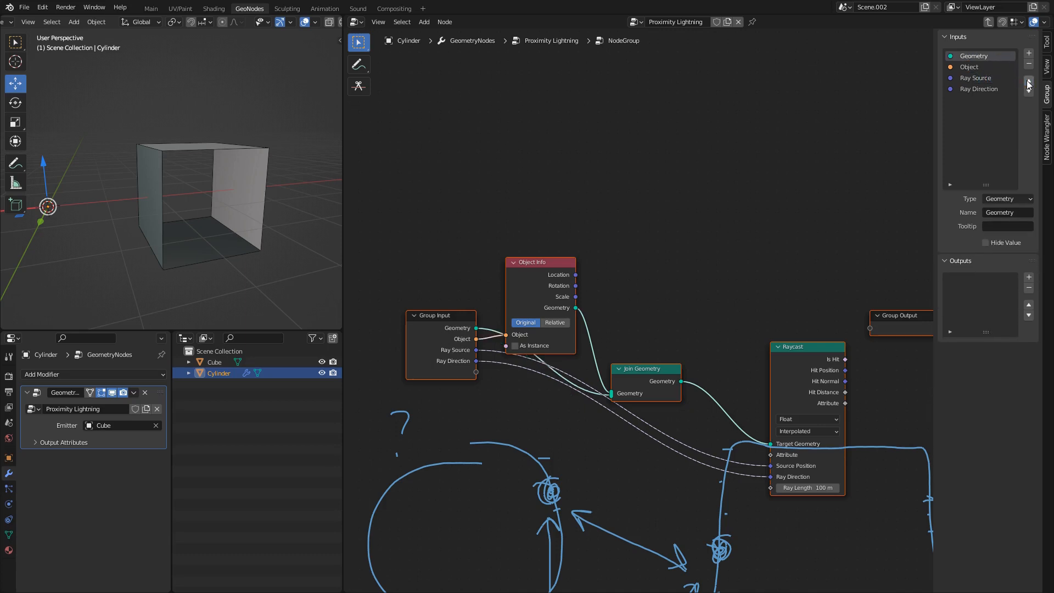
- Rearrange the group's nodes with Object Info below the Geometry link and Join Geometry raised above Raycast
drag(541, 262, 562, 390)
drag(640, 380, 674, 312)
drag(561, 394, 563, 368)
- Erase the circle, rectangle and arrow annotations from inside the group and return to the selection tool
shift+middle_drag(559, 386, 565, 301)
scroll(567, 292, down, 1)
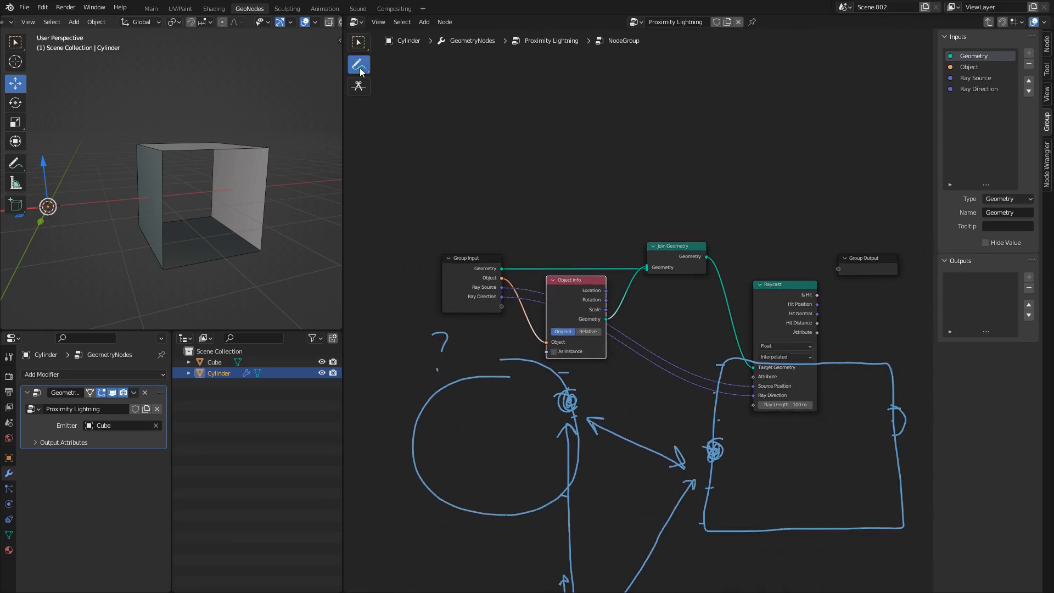
middle_drag(555, 405, 552, 335)
mouse_move(564, 375)
ctrl+mouse_down()
mouse_move(552, 280)
mouse_move(428, 299)
mouse_move(424, 334)
mouse_move(423, 311)
mouse_move(522, 405)
mouse_move(566, 543)
mouse_move(611, 575)
mouse_move(661, 377)
mouse_move(689, 388)
mouse_move(899, 308)
mouse_move(857, 281)
mouse_move(855, 455)
mouse_move(697, 456)
ctrl+mouse_up()
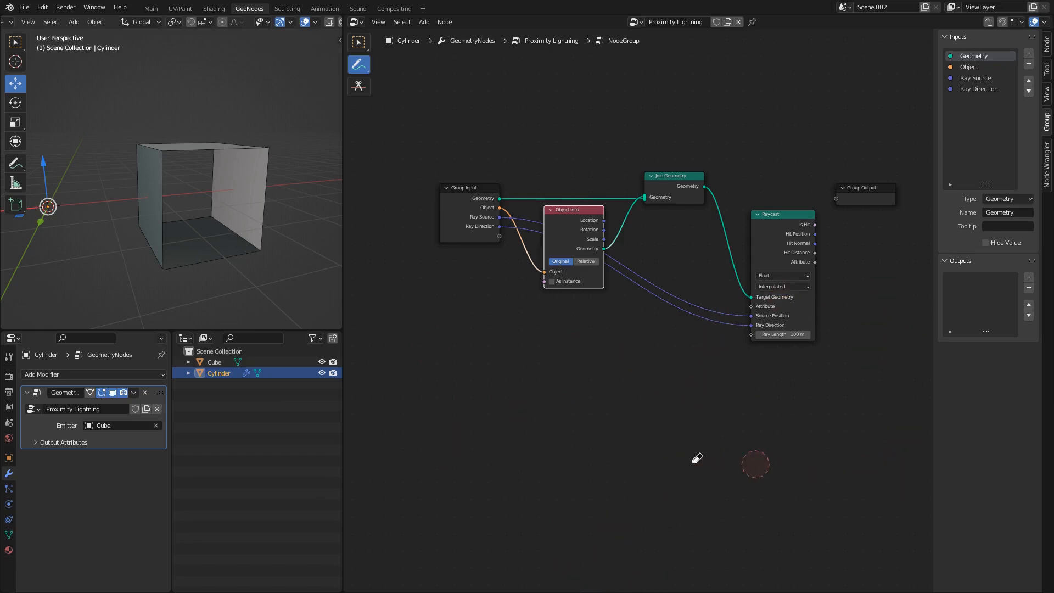
click(360, 44)
- Duplicate Group Input below Object Info and connect its Ray Source and Ray Direction to Raycast's Source Position and Ray Direction
middle_drag(493, 206, 440, 227)
mouse_move(429, 209)
mouse_down()
mouse_move(433, 196)
mouse_move(432, 204)
mouse_up()
key(shift+d)
click(580, 367)
scroll(607, 406, up, 3)
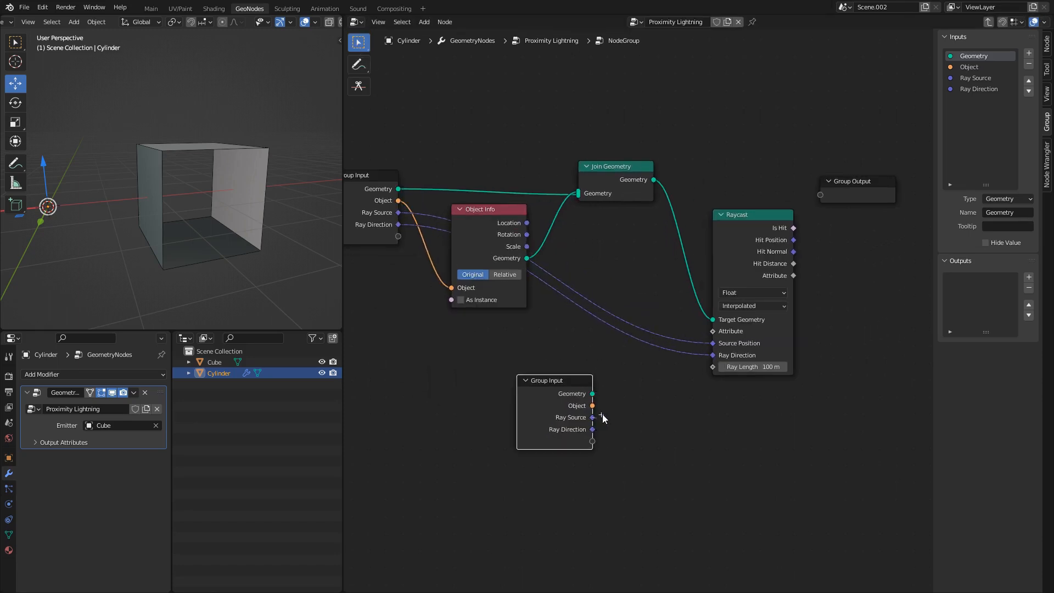
drag(593, 417, 712, 344)
drag(592, 429, 714, 355)
- Adjust Raycast's placement and move Group Output farther away to make room between them
scroll(588, 363, down, 3)
drag(727, 246, 720, 259)
middle_drag(717, 293, 625, 284)
drag(716, 202, 874, 219)
middle_drag(823, 269, 655, 288)
drag(692, 240, 728, 238)
- Add an Instance on Points node and place it between Raycast and Group Output, slightly below them
click(626, 321)
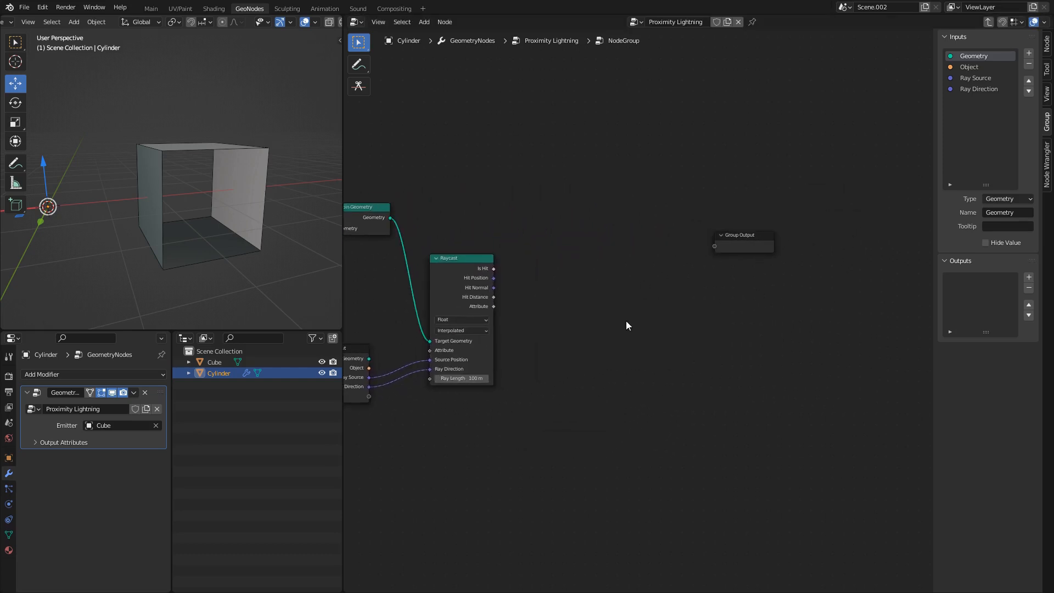
key(shift+a)
text(ins)
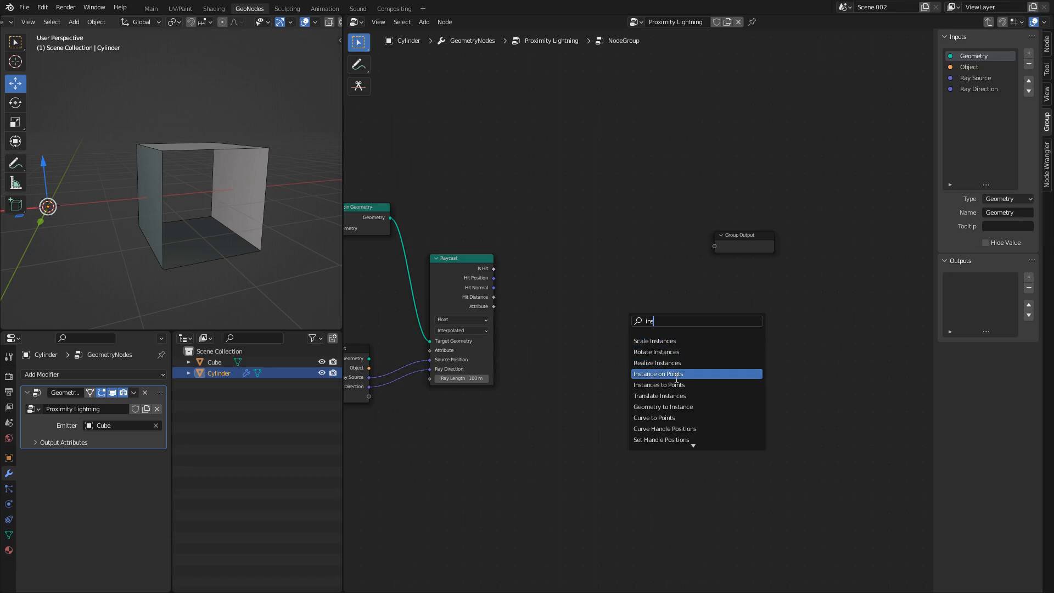
click(659, 374)
middle_drag(643, 308, 806, 260)
drag(807, 261, 750, 332)
- Shift NodeGroup slightly lower in the parent tree, and go back inside the group
click(518, 318)
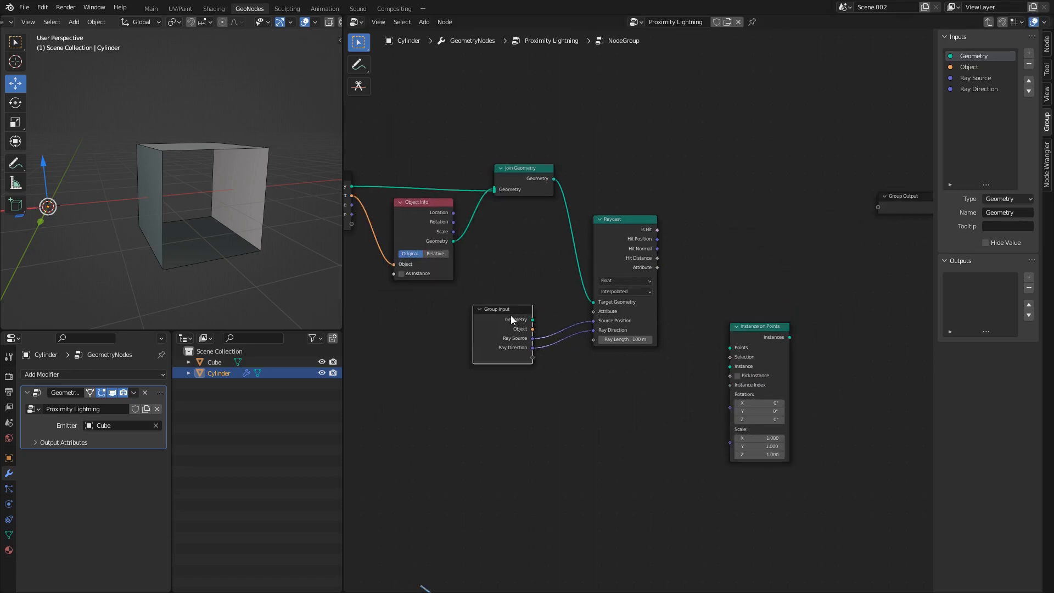
key(Tab)
scroll(638, 313, up, 3)
drag(709, 297, 711, 327)
key(Tab)
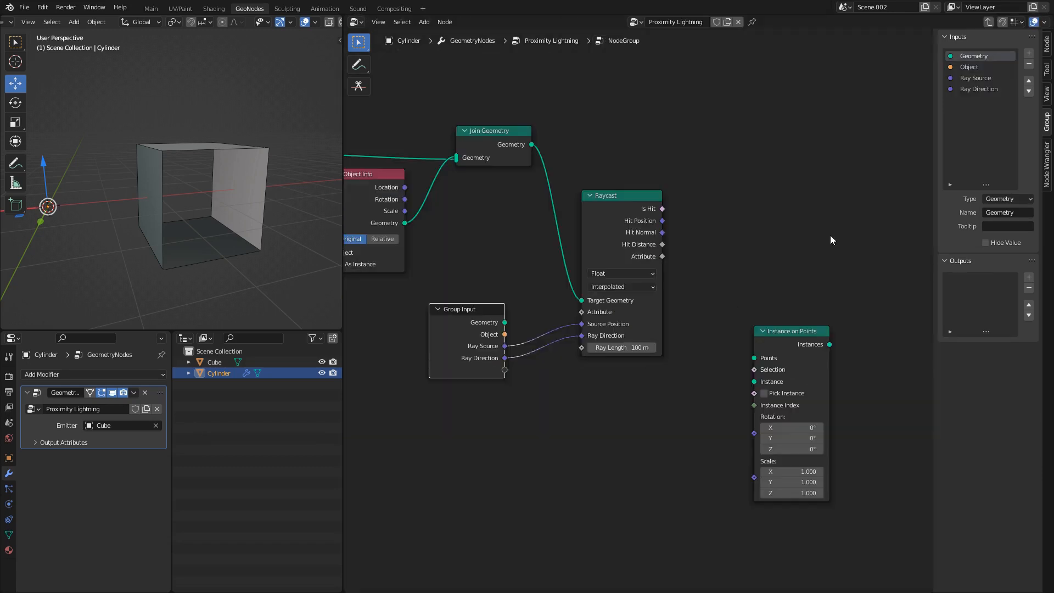
- Add a group input below Ray Direction, name it Geometry and set its type to Geometry
click(980, 89)
click(1029, 53)
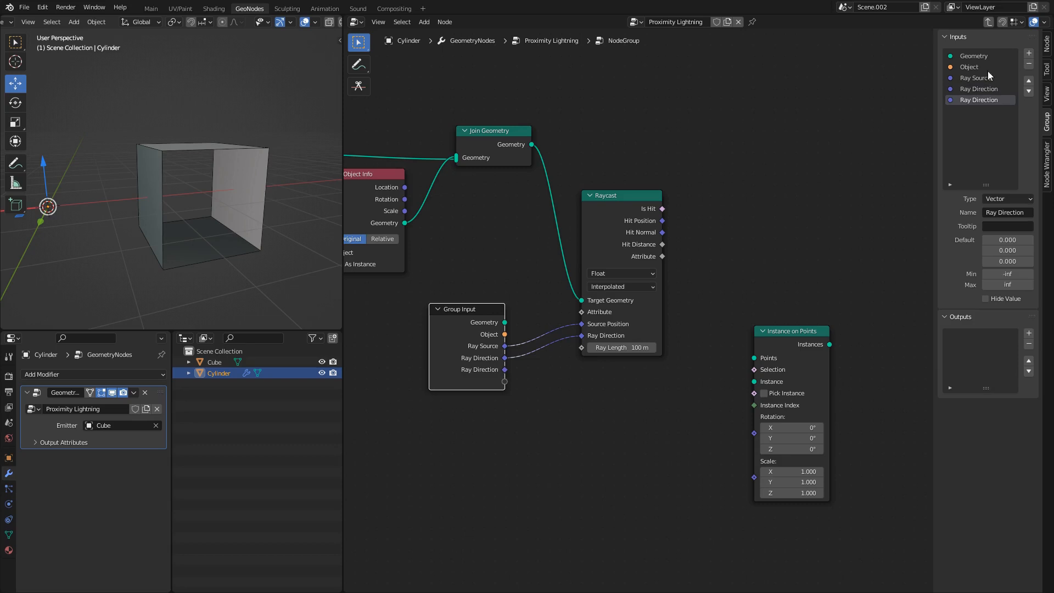
double_click(972, 100)
text(Geometry)
key(Return)
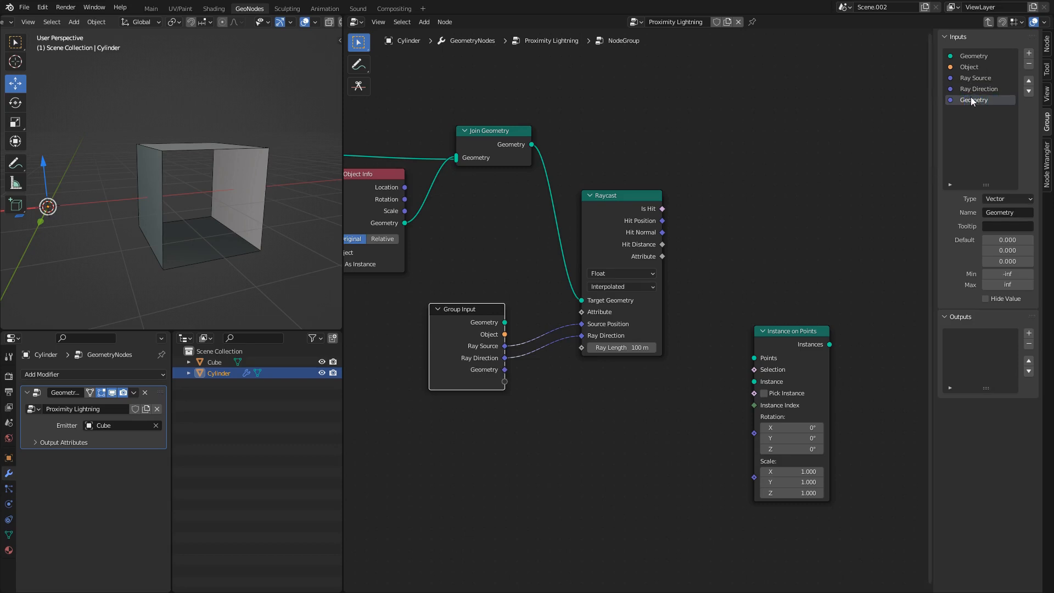
click(998, 200)
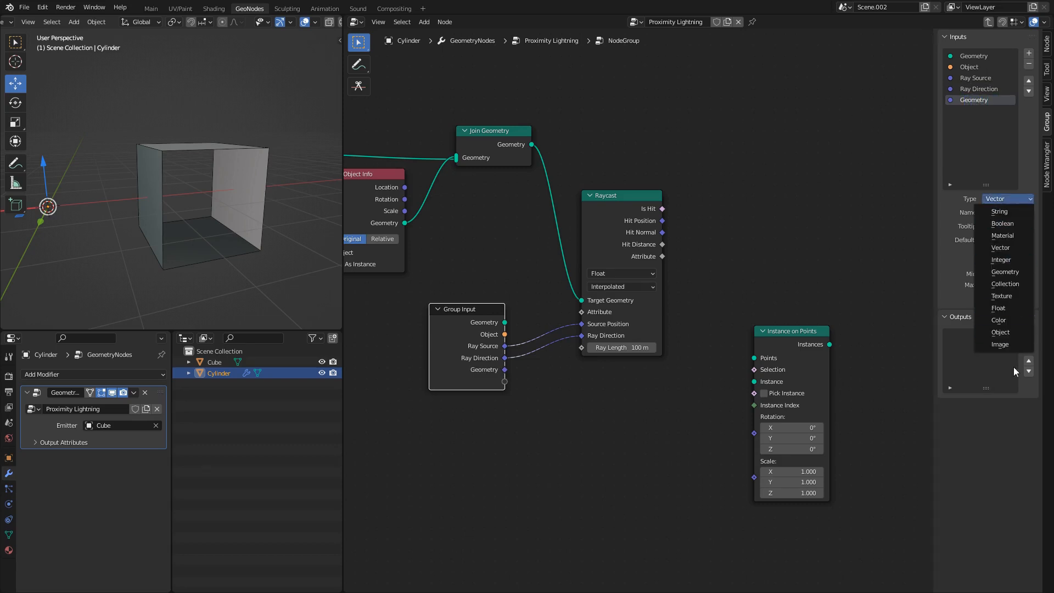
click(1006, 271)
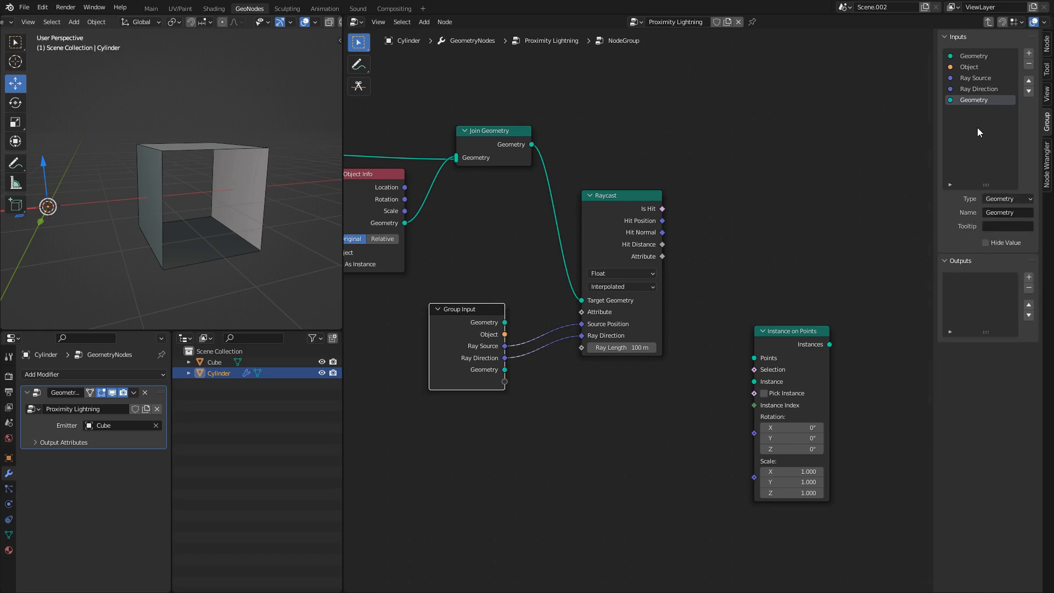
- Rename the newly added geometry input first as Ray Points, then as Emitter
double_click(982, 101)
text(Ray Points)
key(Return)
double_click(983, 102)
text(Emitter)
key(Return)
- Check NodeGroup's sockets in the parent tree, then extend the Emitter input's name to Emitter Points
click(440, 311)
key(Tab)
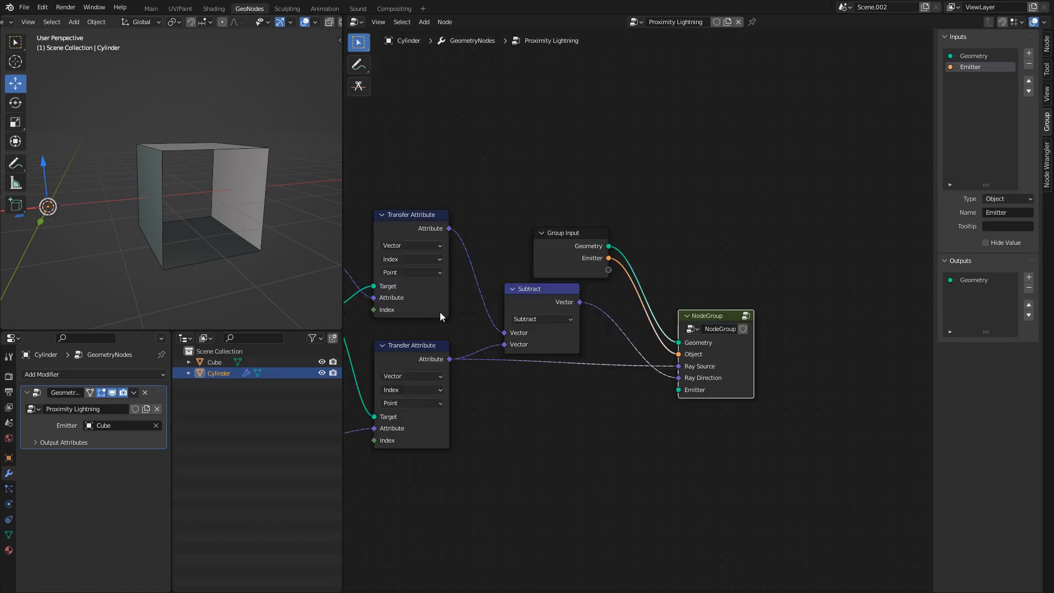
key(Tab)
click(440, 312)
middle_drag(464, 315, 552, 305)
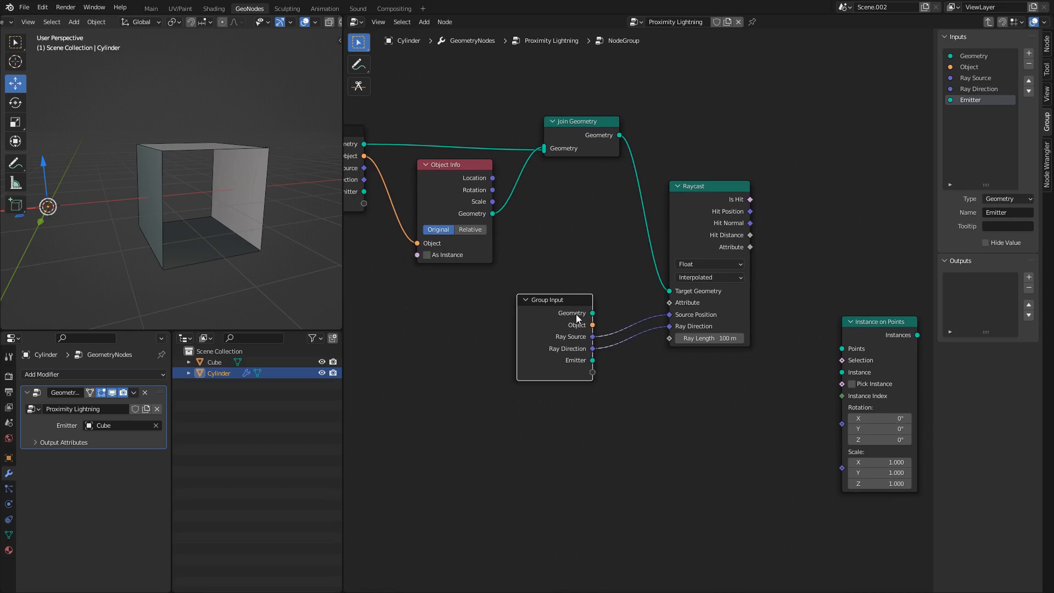
middle_drag(586, 347, 548, 353)
double_click(989, 102)
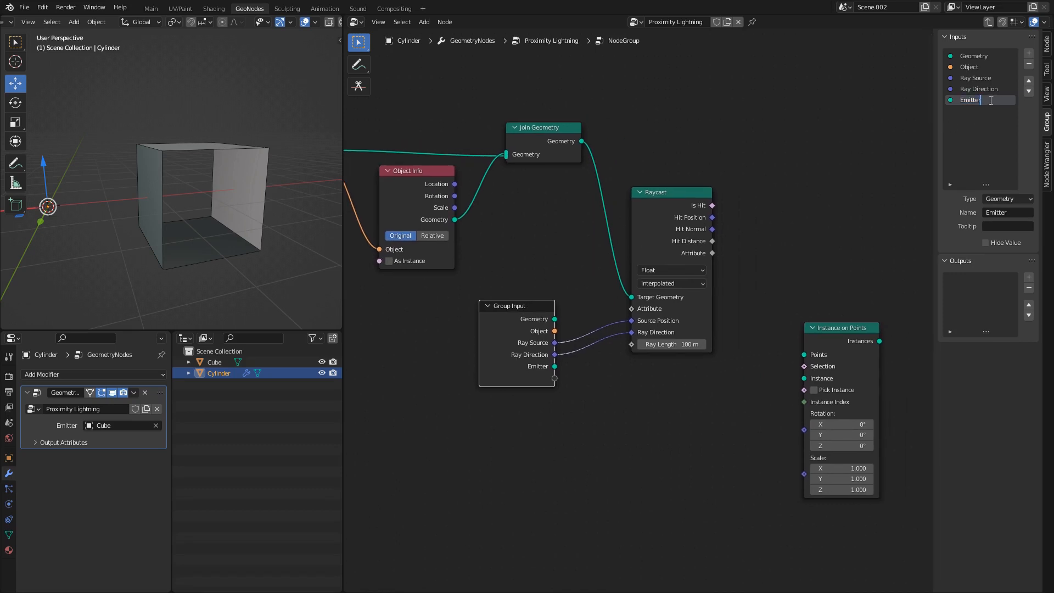
text(Points)
key(Return)
- In the parent tree, move the lower Transfer Attribute and Position nodes farther down, away from EvenPoints
key(Tab)
middle_drag(521, 365, 715, 328)
drag(669, 467, 491, 379)
drag(491, 378, 493, 435)
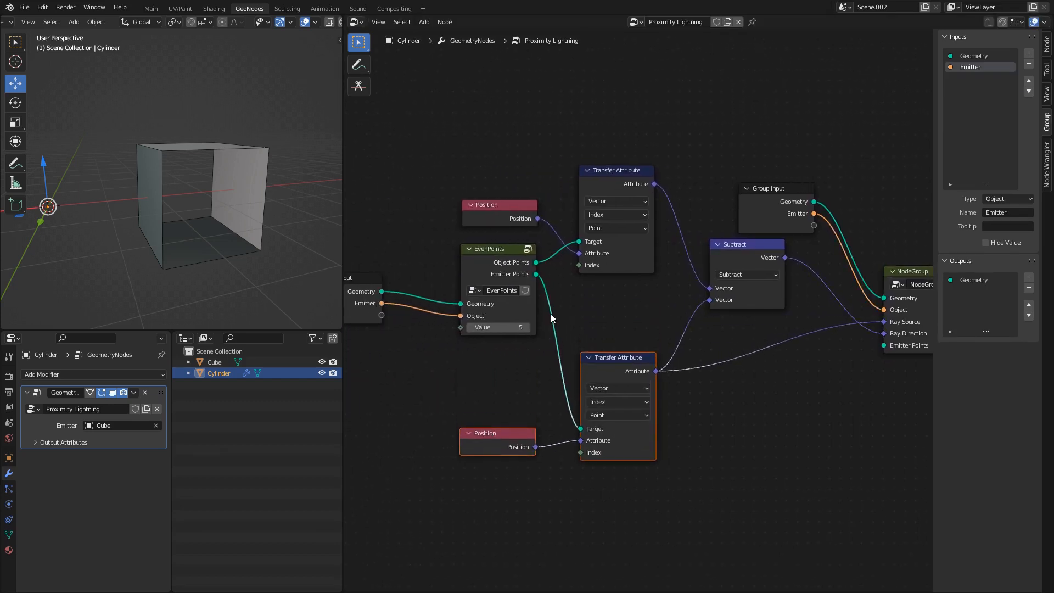
click(552, 314)
- Connect the EvenPoints node's Emitter Points output to NodeGroup's Emitter Points input
middle_drag(533, 282, 425, 292)
drag(428, 284, 775, 356)
middle_drag(788, 283, 713, 287)
- Inside NodeGroup, connect Group Input's Emitter Points to Instance on Points' Points input, and move Instance on Points farther from Raycast
click(714, 288)
key(Tab)
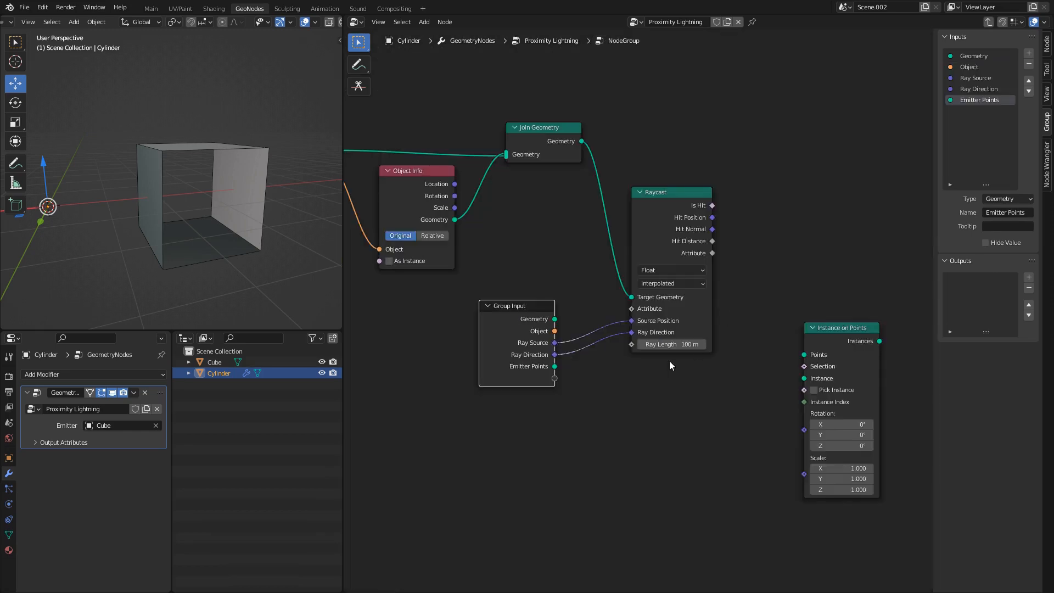
middle_drag(580, 349, 541, 287)
drag(517, 307, 769, 296)
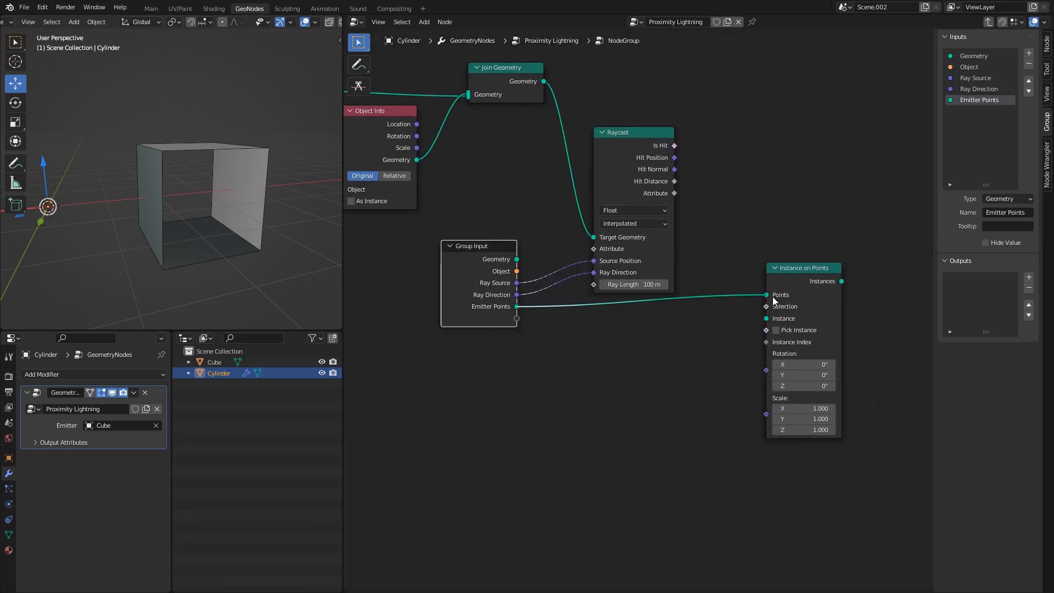
middle_drag(760, 311, 620, 337)
drag(659, 298, 705, 297)
- Add a Curve Line node between Raycast and Instance on Points
click(564, 370)
key(shift+a)
text(curve)
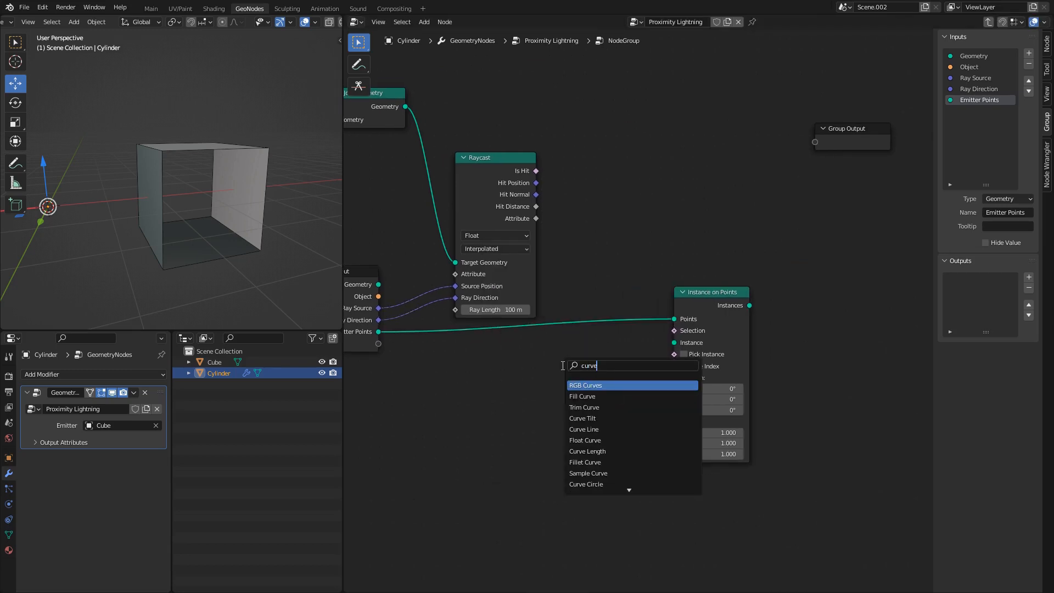
click(615, 426)
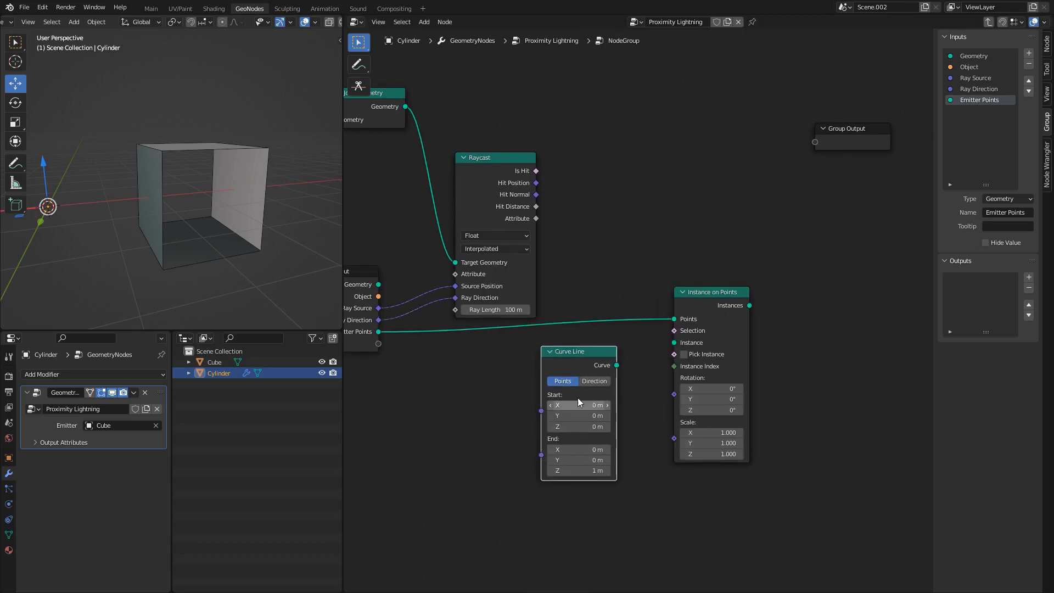
- Connect Curve Line's Curve to Instance on Points' Instance input, wire Instances to Group Output, and exit the group
drag(617, 365, 671, 345)
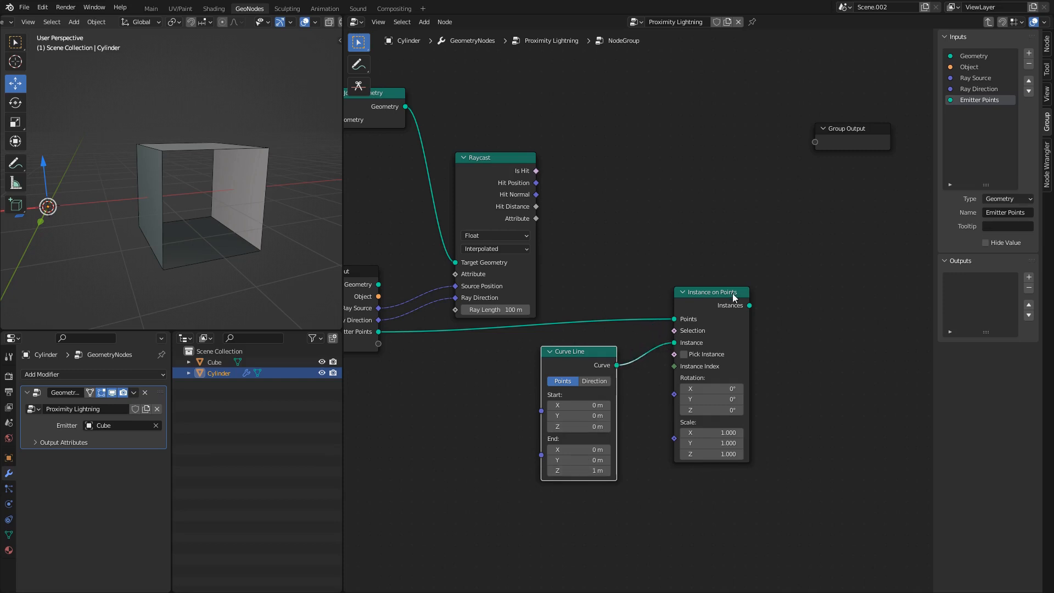
middle_drag(733, 294, 582, 332)
drag(696, 187, 750, 308)
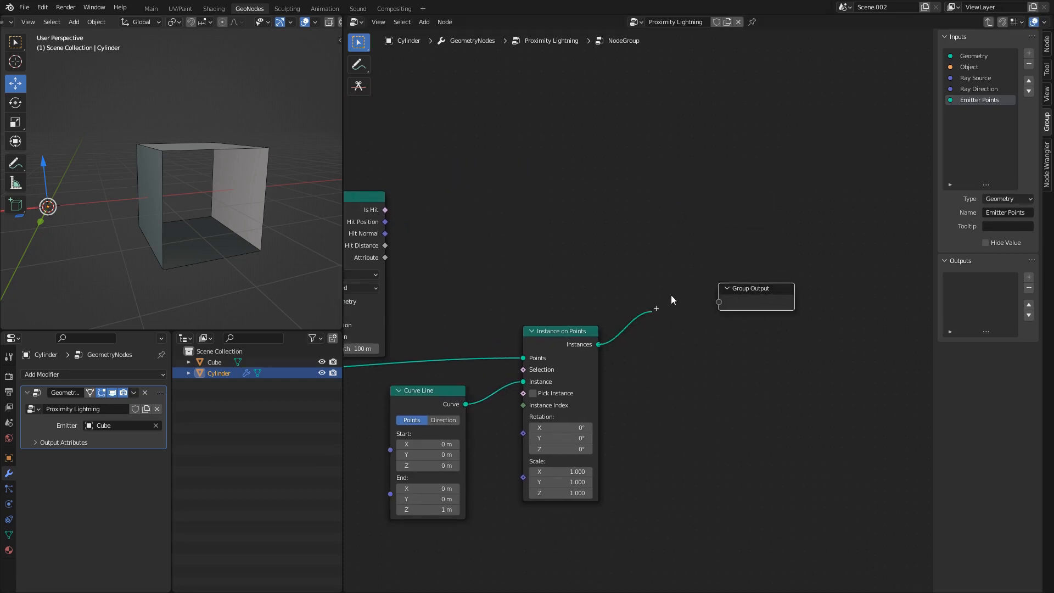
drag(671, 296, 719, 301)
key(Tab)
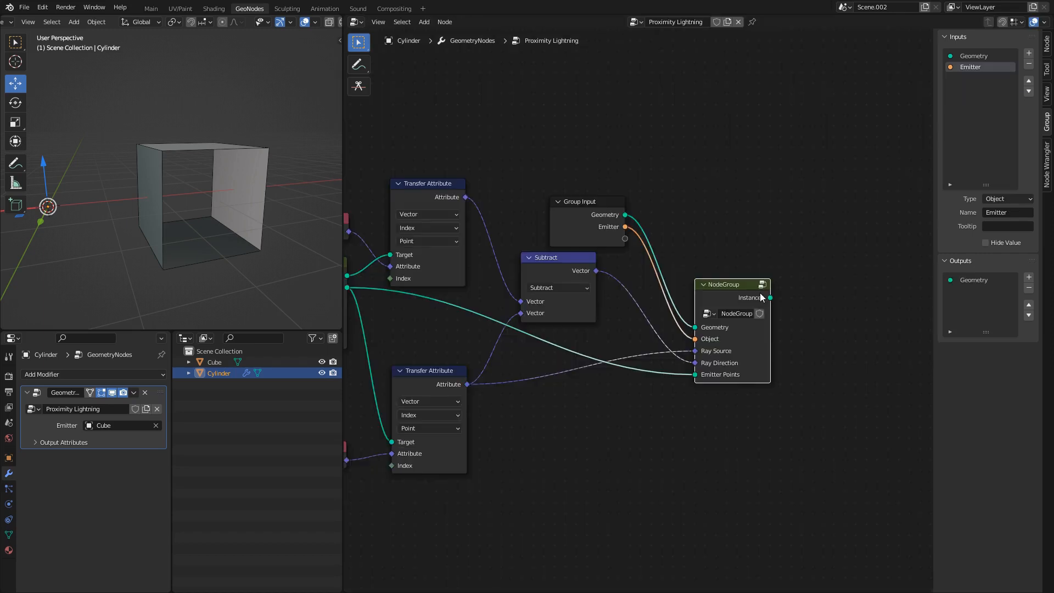
- In the parent tree, move the Join Geometry and Group Output nodes closer to NodeGroup
middle_drag(762, 303, 492, 308)
scroll(625, 328, down, 5)
drag(716, 252, 826, 341)
key(g)
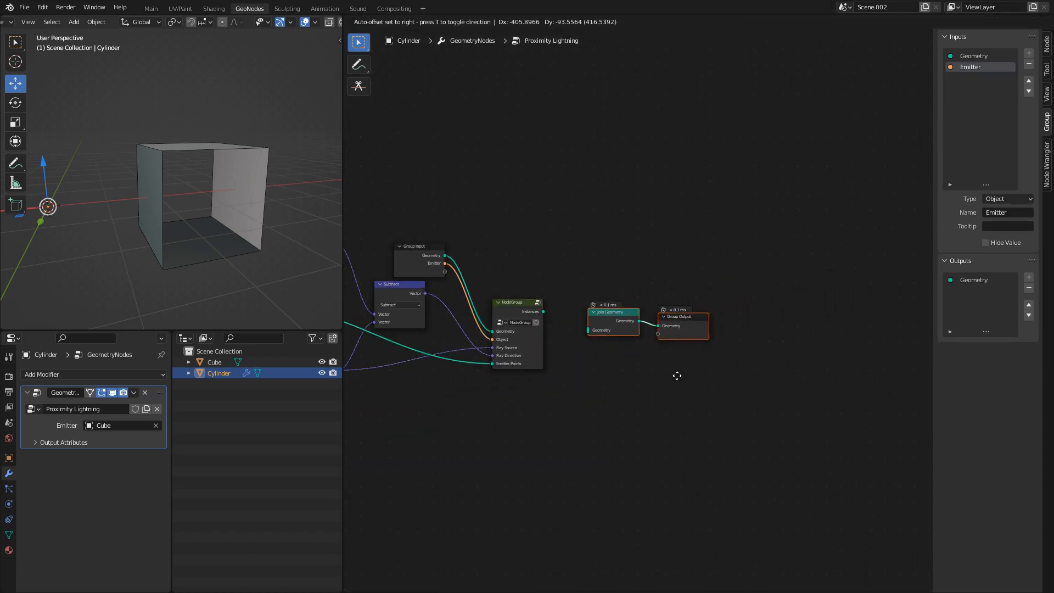
click(677, 376)
- Delete the Join Geometry node and connect NodeGroup's Instances output to Group Output's Geometry
click(669, 305)
scroll(599, 320, up, 2)
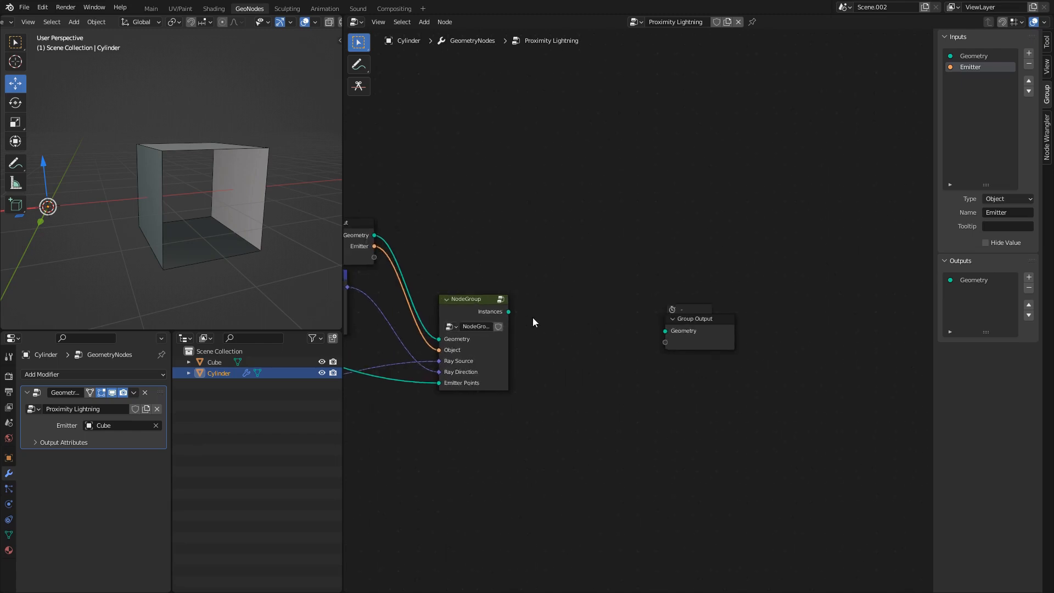
drag(508, 312, 660, 331)
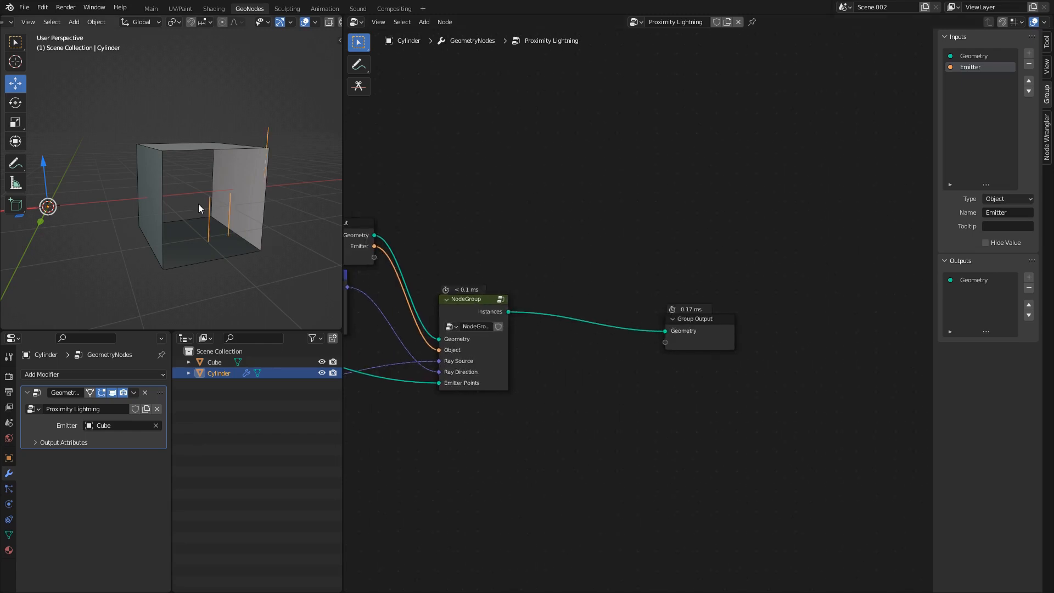
- Raise the EvenPoints node's Value so that more curve lines are instanced on the cube
middle_drag(199, 204, 223, 222)
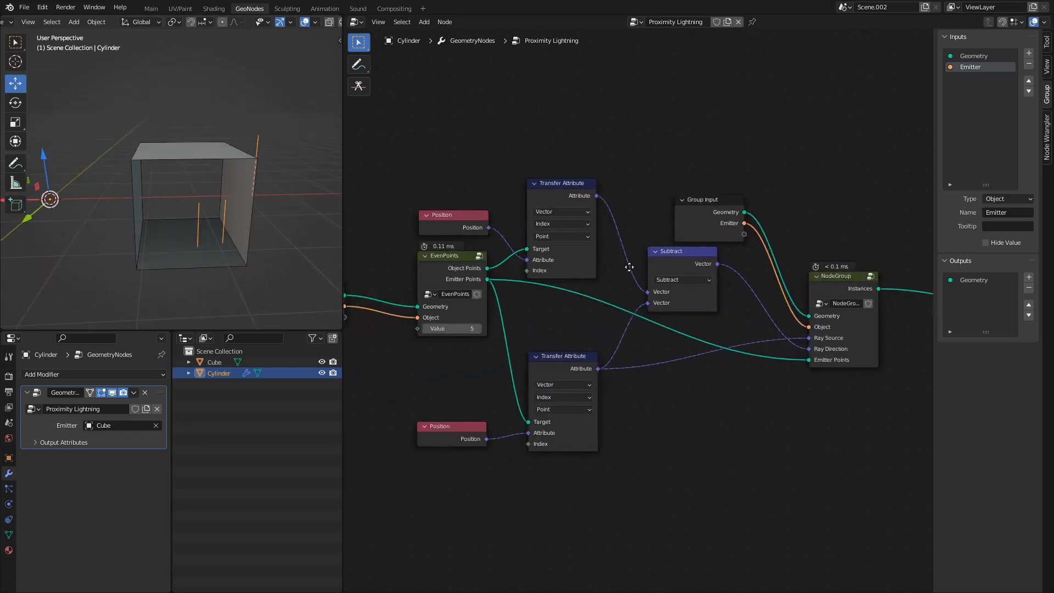
scroll(637, 297, up, 3)
middle_drag(209, 217, 247, 197)
drag(609, 298, 653, 298)
middle_drag(824, 274, 505, 316)
middle_drag(736, 291, 454, 305)
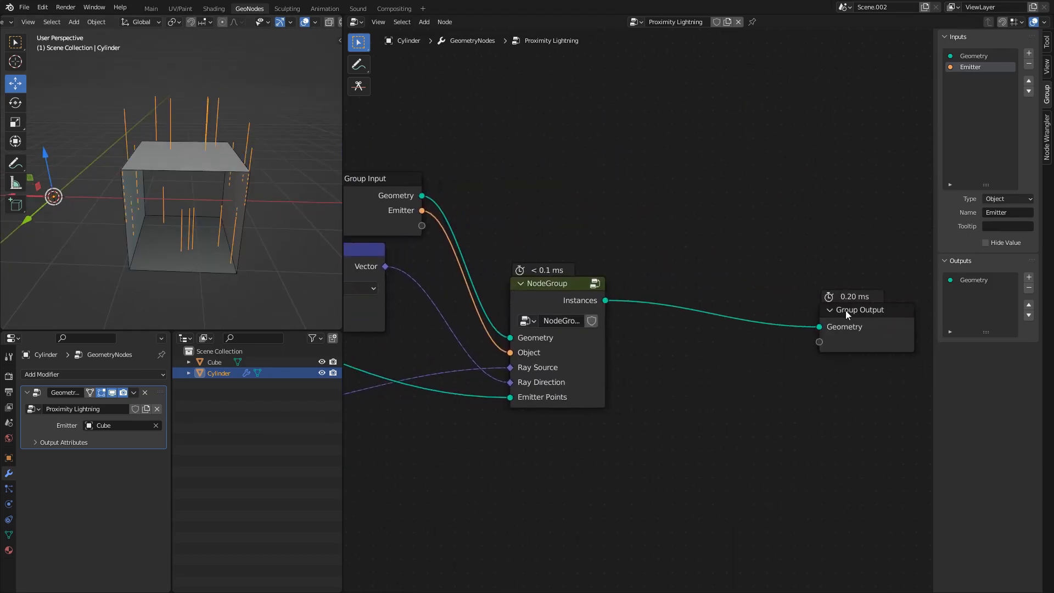
- Open NodeGroup for editing and collapse its Curve Line node to make room below it
click(553, 291)
key(Tab)
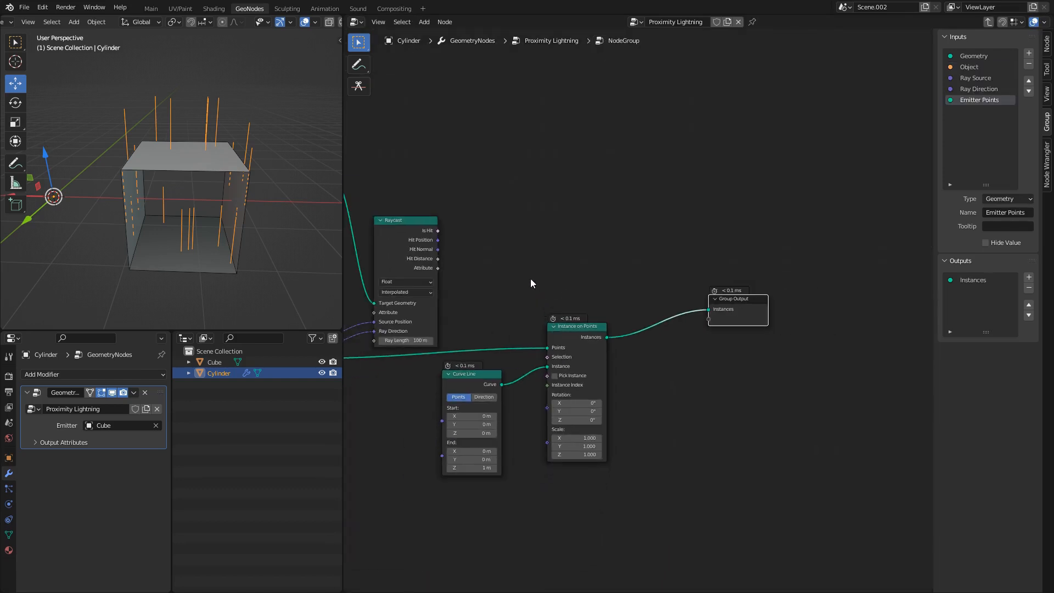
middle_drag(172, 180, 224, 193)
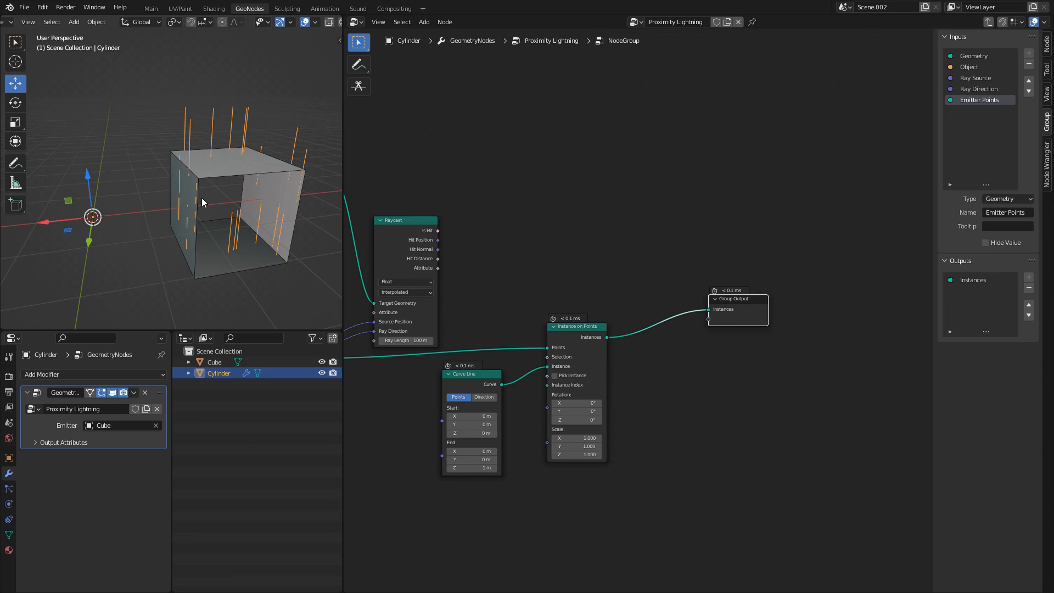
scroll(467, 349, down, 1)
middle_drag(471, 354, 580, 307)
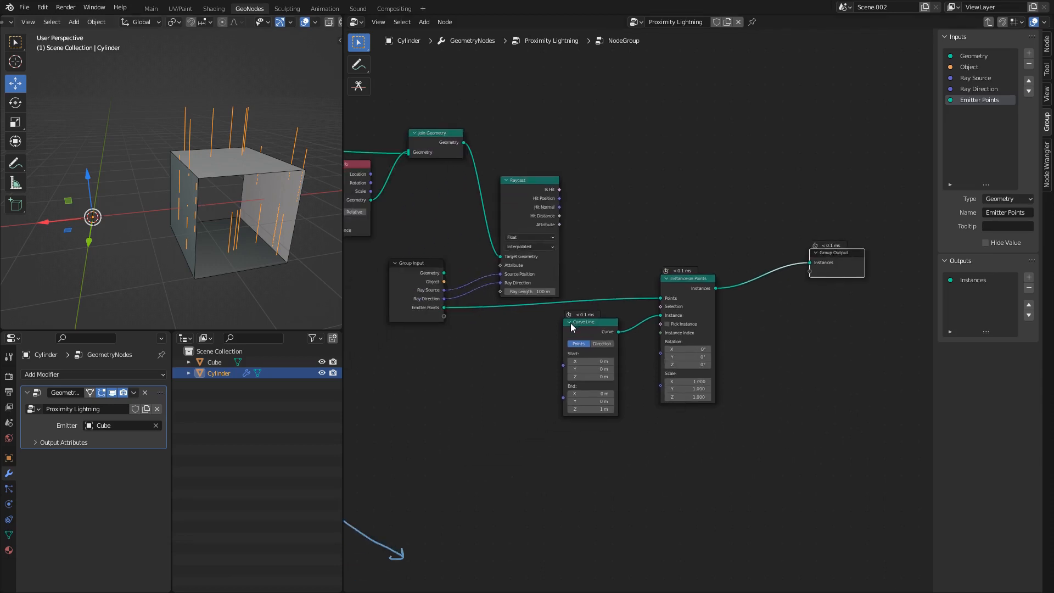
click(570, 322)
scroll(581, 330, up, 2)
middle_drag(518, 329, 590, 357)
- Add an Align Euler to Vector node below Curve Line and connect its Rotation to Instance on Points' Rotation
key(shift+a)
text(alig)
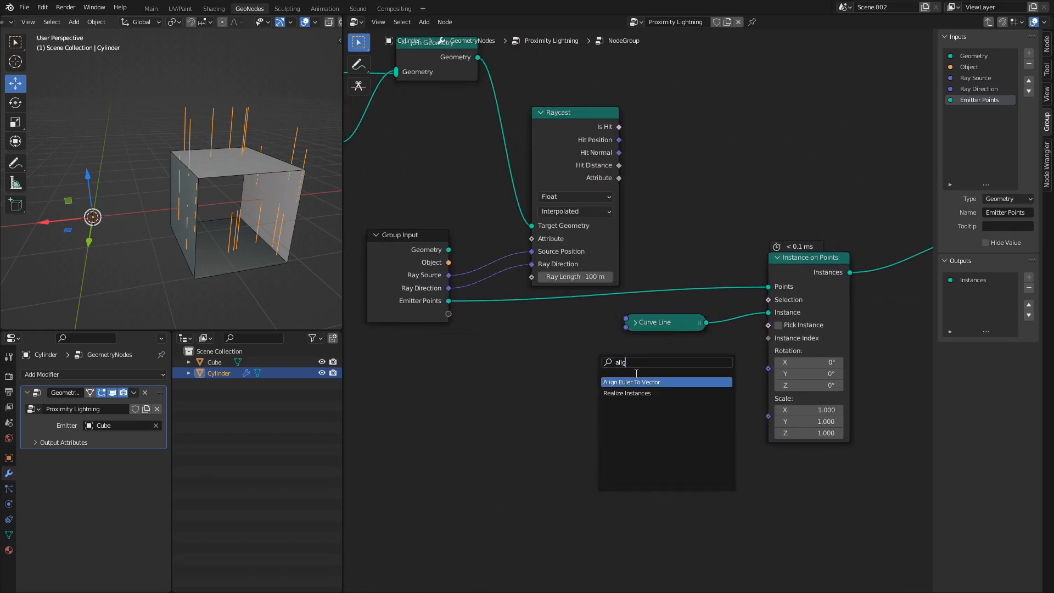
key(Return)
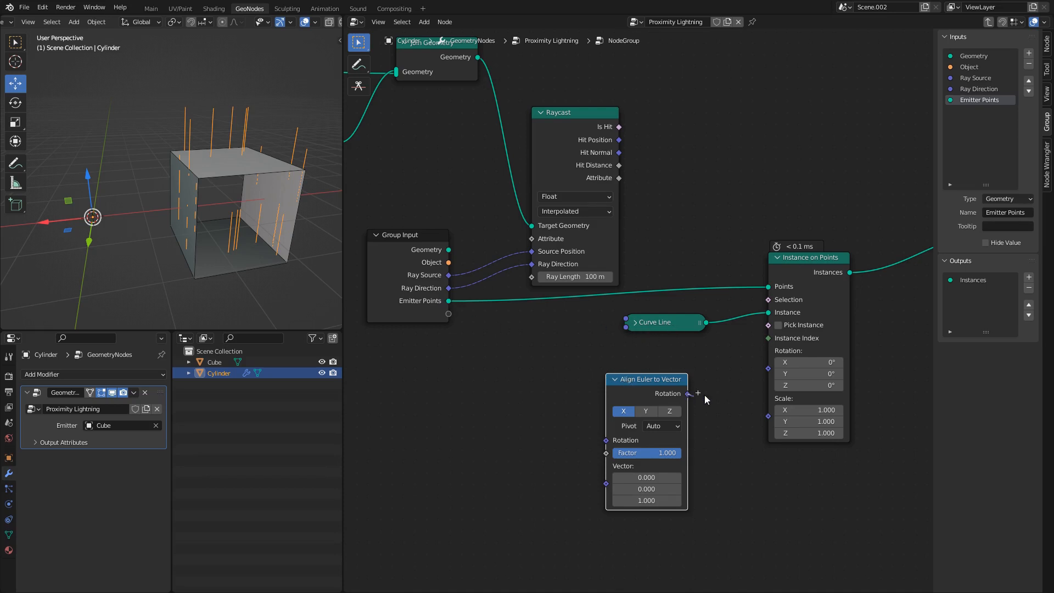
drag(768, 360, 767, 363)
drag(657, 380, 676, 360)
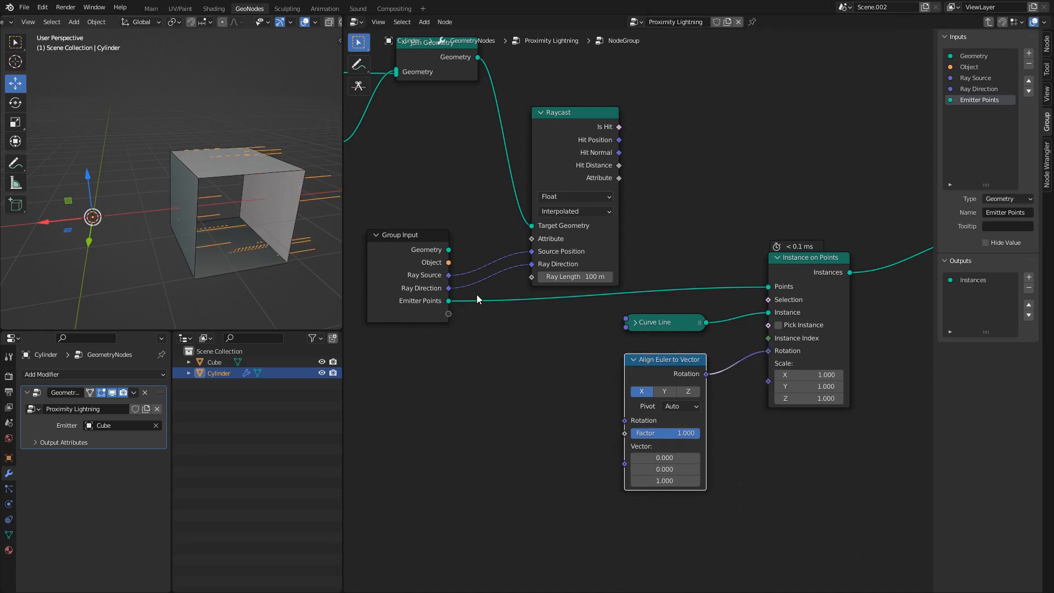
- Connect Group Input's Ray Direction to Align Euler to Vector's Vector input and set the alignment axis to Z
drag(449, 288, 625, 464)
click(690, 392)
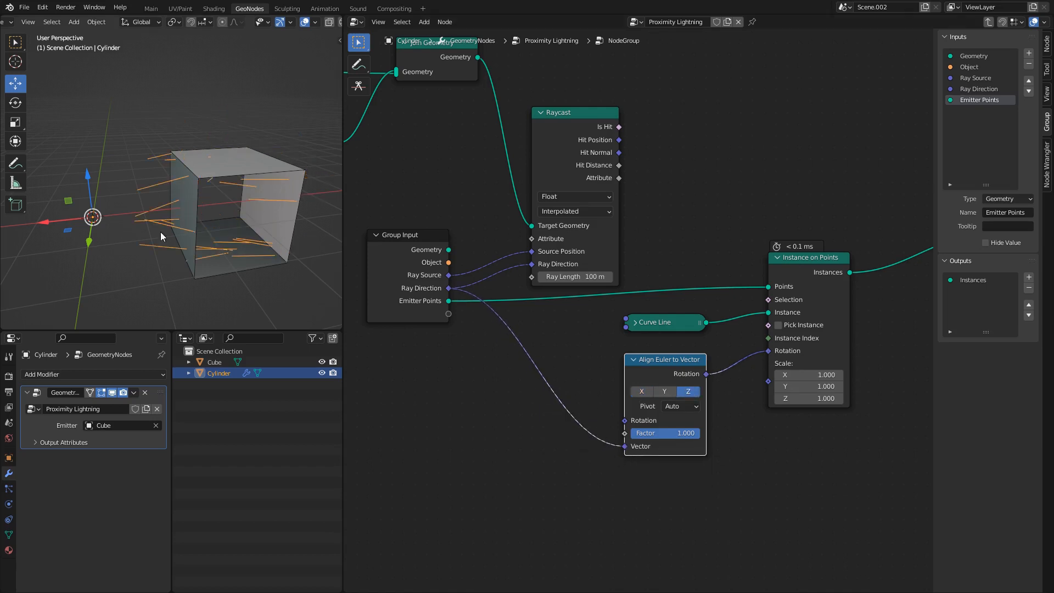
middle_drag(161, 232, 221, 219)
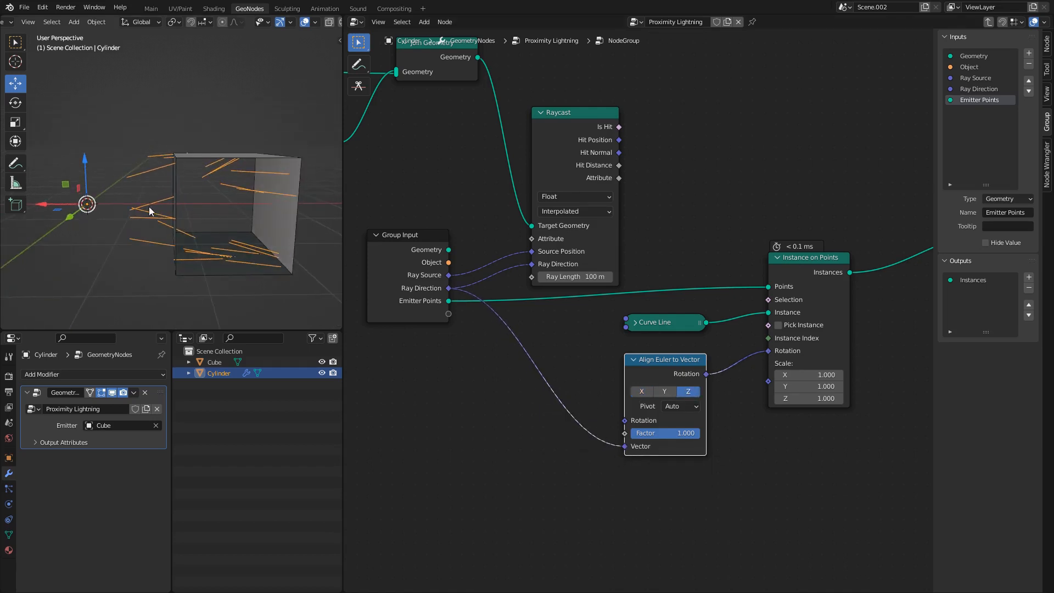
- In the parent tree, move Group Output farther out and insert a Join Geometry node between NodeGroup and Group Output
scroll(884, 261, down, 4)
middle_drag(898, 259, 585, 322)
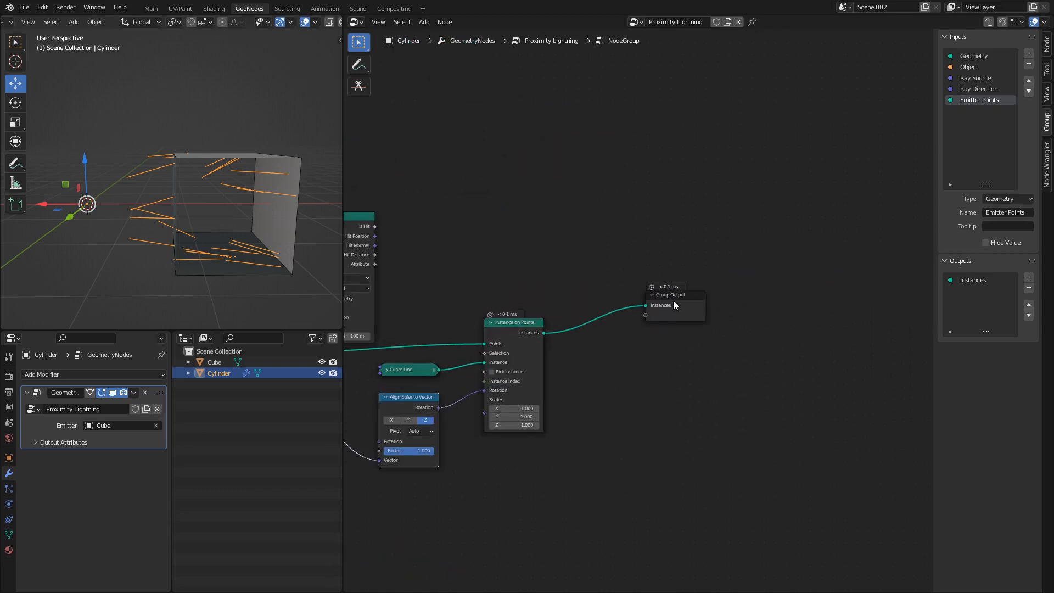
key(Tab)
middle_drag(743, 297, 674, 332)
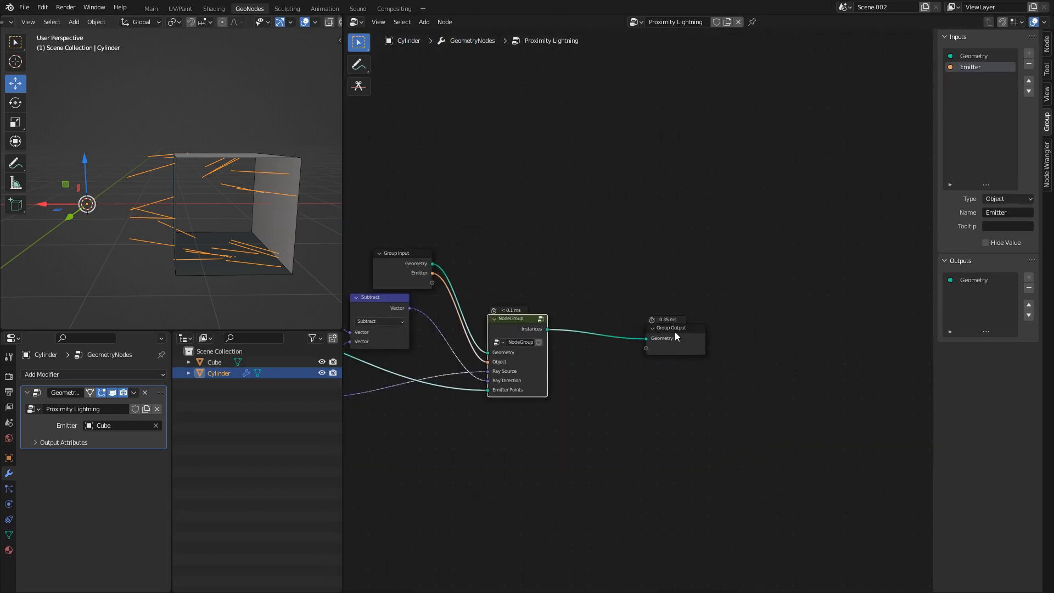
drag(674, 332, 733, 325)
key(shift+a)
text(join)
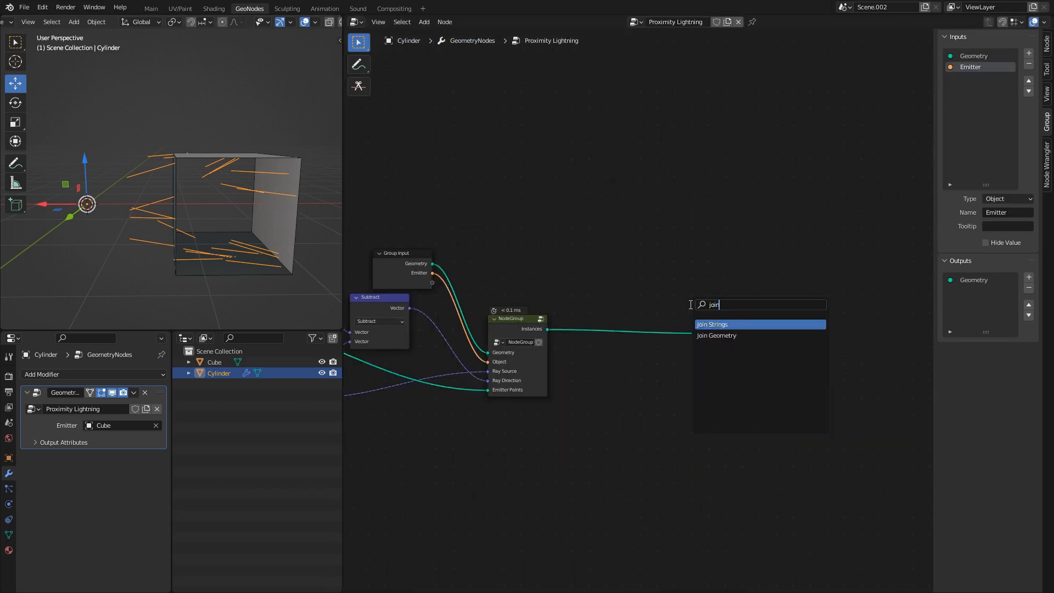
key(Down)
key(Return)
click(641, 327)
- Duplicate the Group Input node above NodeGroup and connect the copy's Geometry to Join Geometry
click(412, 269)
key(shift+d)
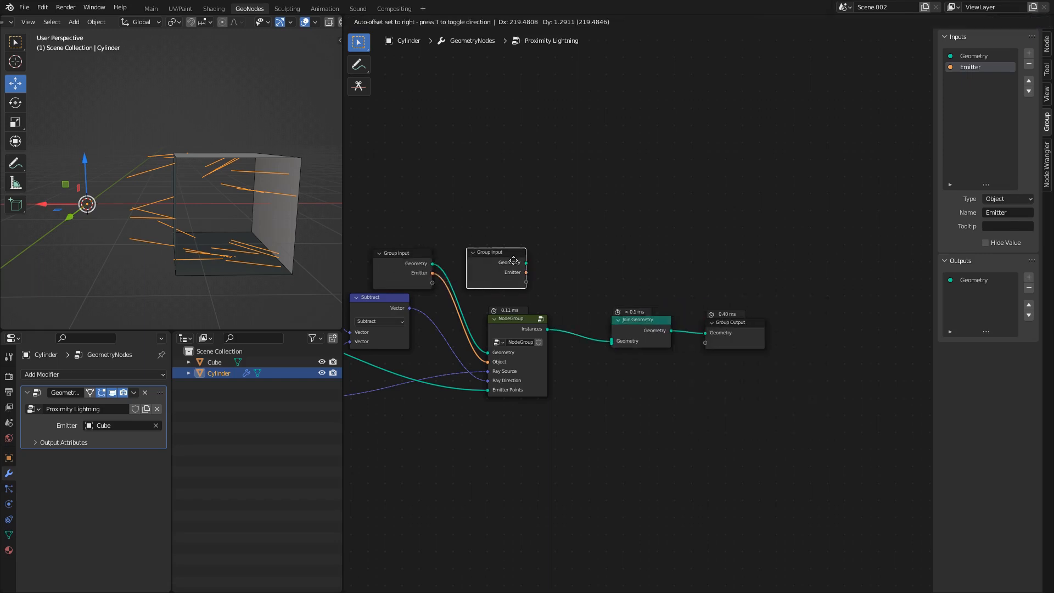
click(577, 265)
drag(612, 337, 611, 340)
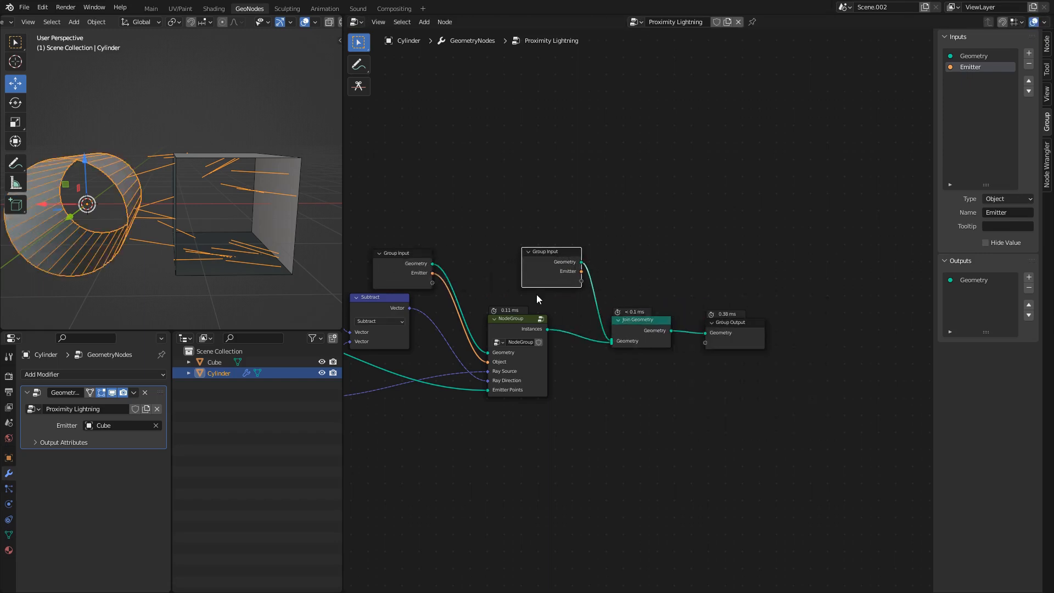
- Open NodeGroup for editing and deselect the cylinder in the 3D viewport
click(516, 325)
key(Tab)
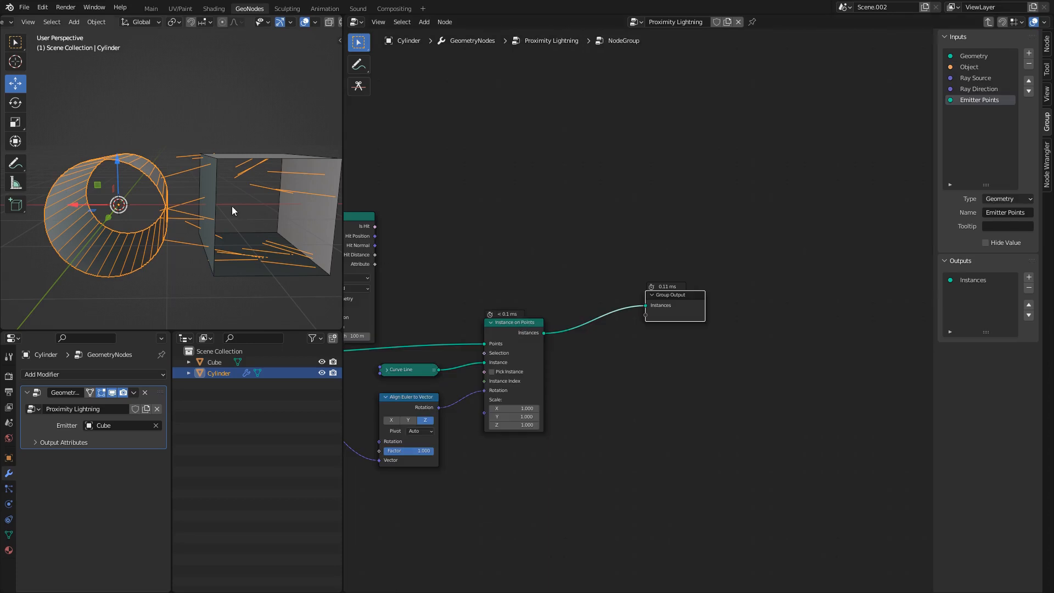
middle_drag(232, 206, 182, 281)
click(186, 231)
middle_drag(187, 235, 204, 195)
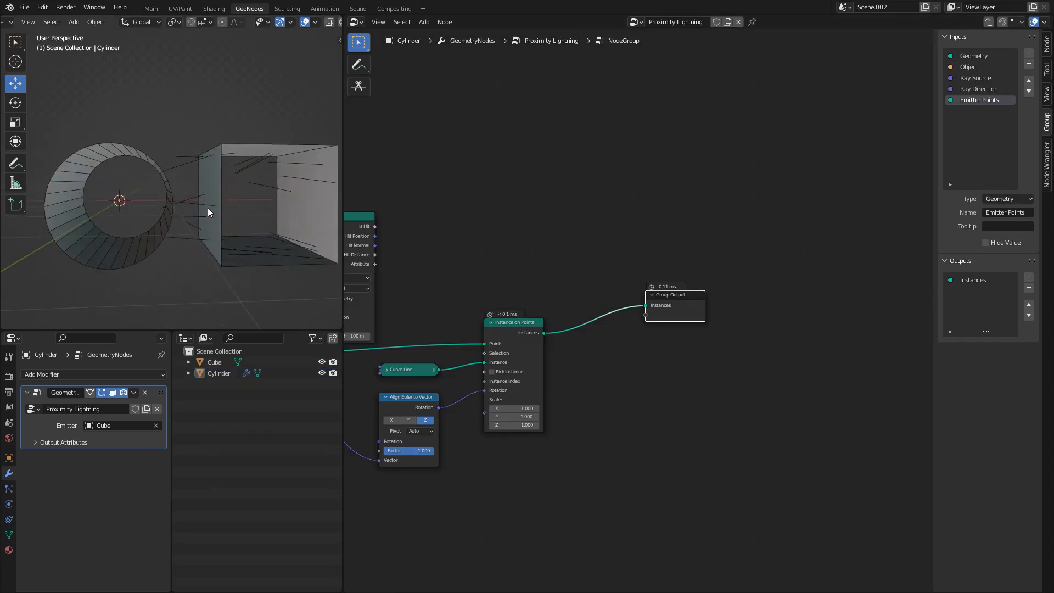
middle_drag(217, 243, 207, 251)
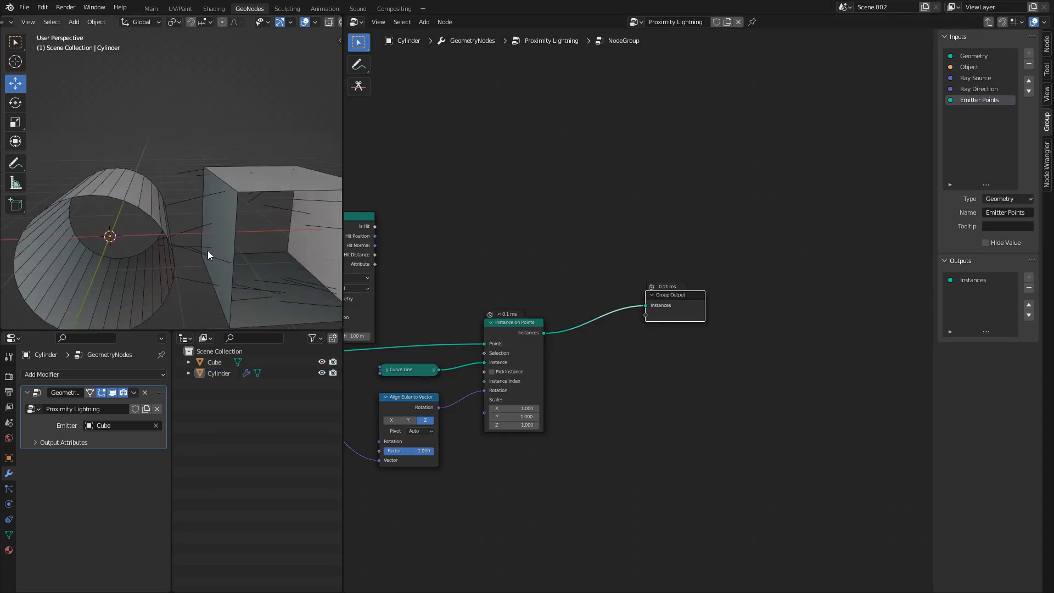
- Move Curve Line, Align Euler to Vector, Instance on Points and Group Output farther away from Raycast
middle_drag(456, 319, 547, 286)
drag(744, 463, 496, 324)
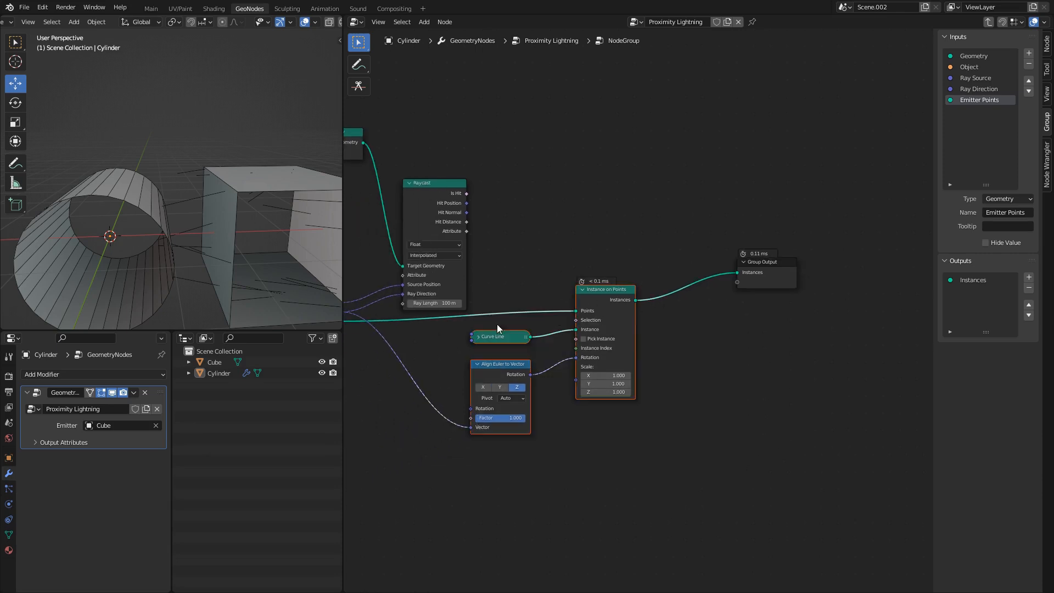
shift+click(763, 269)
key(g)
click(752, 311)
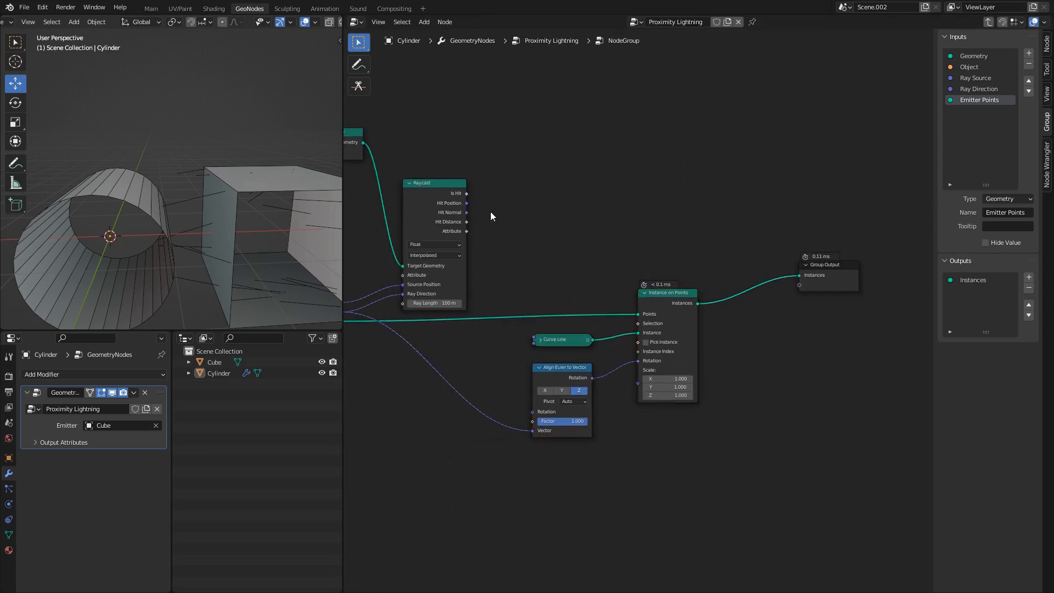
- Connect Raycast's Hit Distance output to the Scale input of Instance on Points
scroll(490, 216, up, 2)
middle_drag(550, 254, 542, 246)
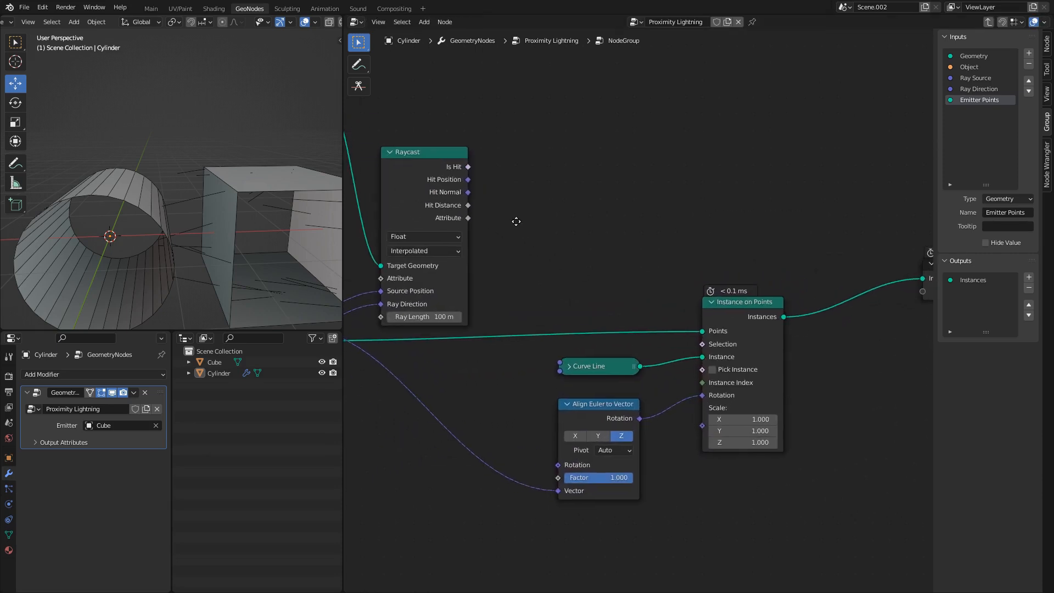
drag(468, 205, 710, 424)
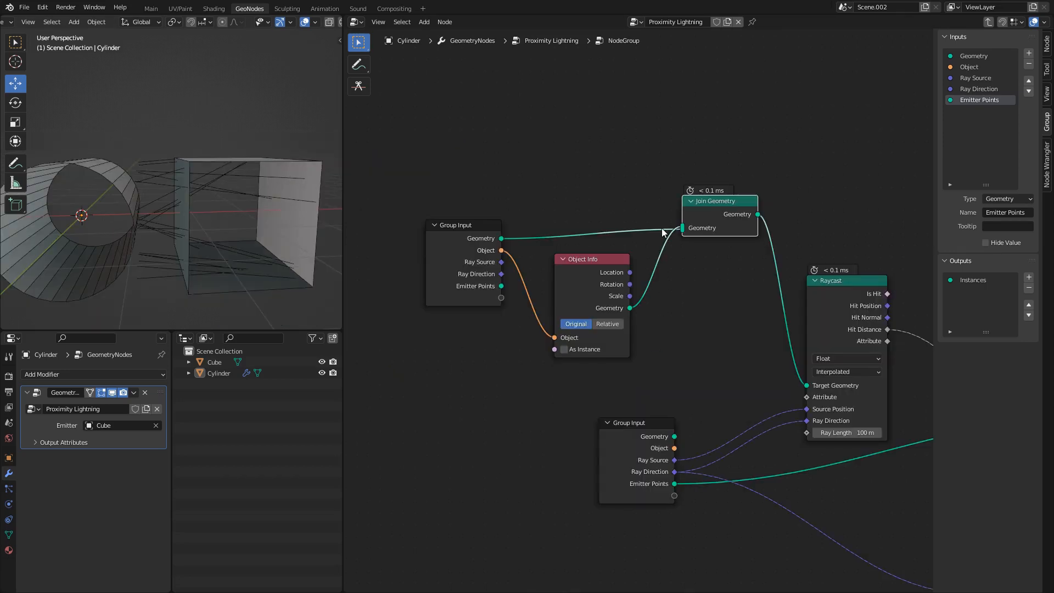
- Switch the Object Info node's transform space to Relative
click(602, 324)
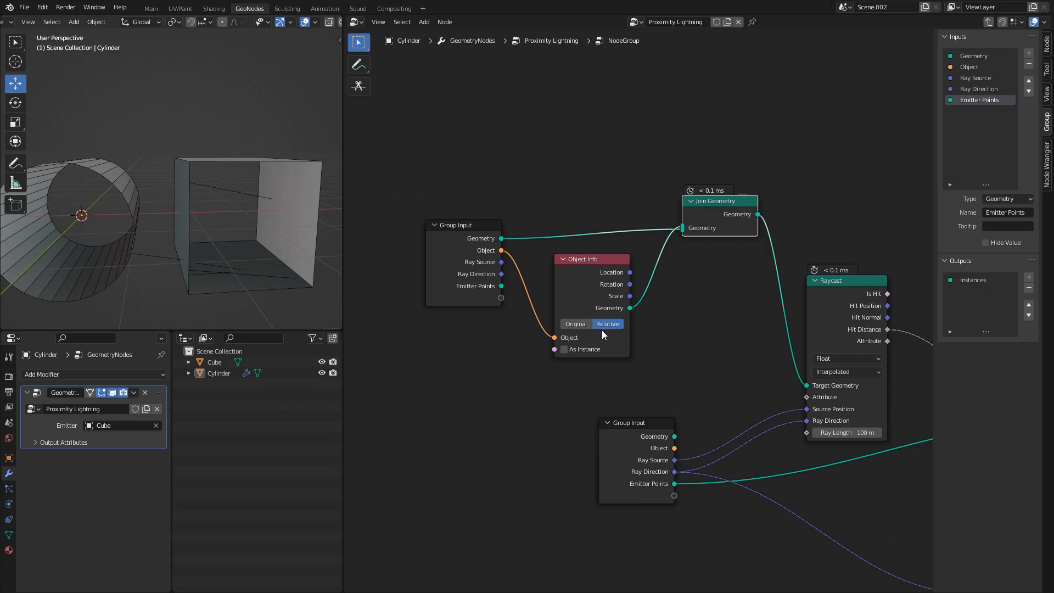
scroll(601, 331, up, 1)
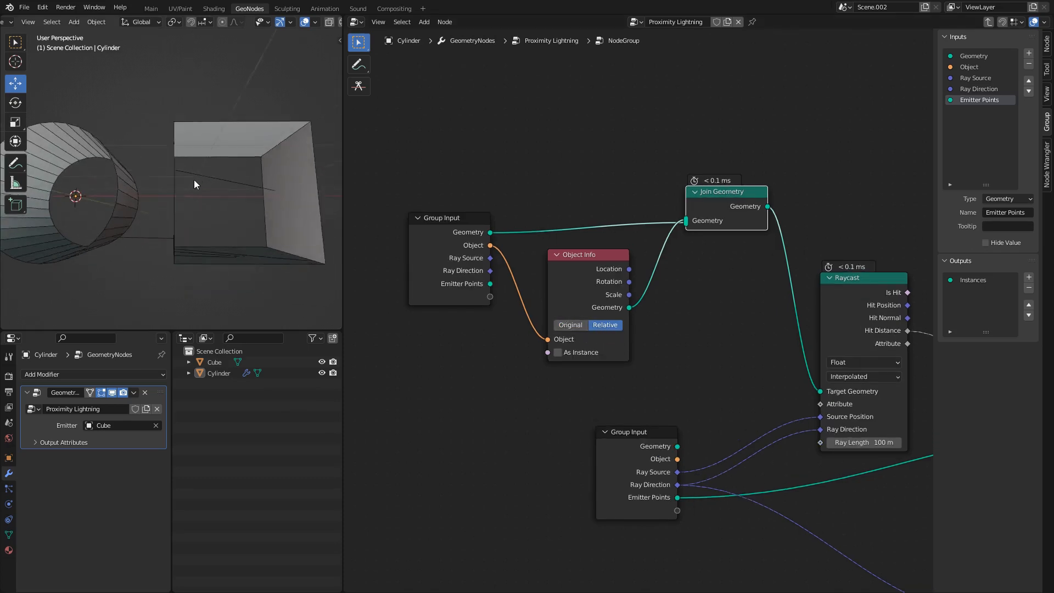
key(Tab)
key(Tab)
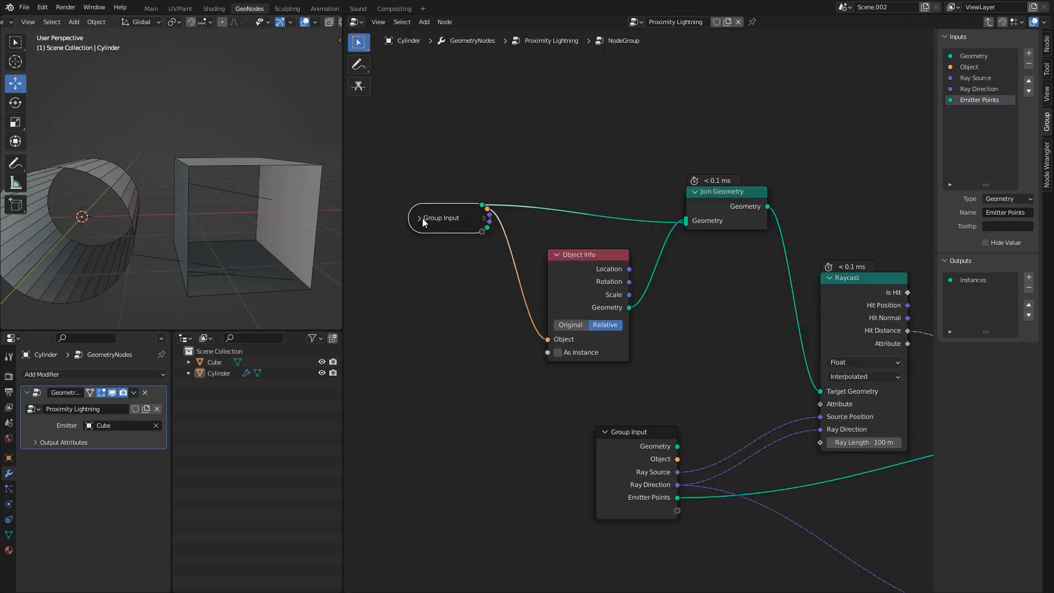
click(423, 219)
- In the parent tree, set the EvenPoints node's Value to 89 and save the file
key(Tab)
scroll(412, 247, down, 4)
middle_drag(400, 264, 742, 269)
scroll(614, 289, up, 2)
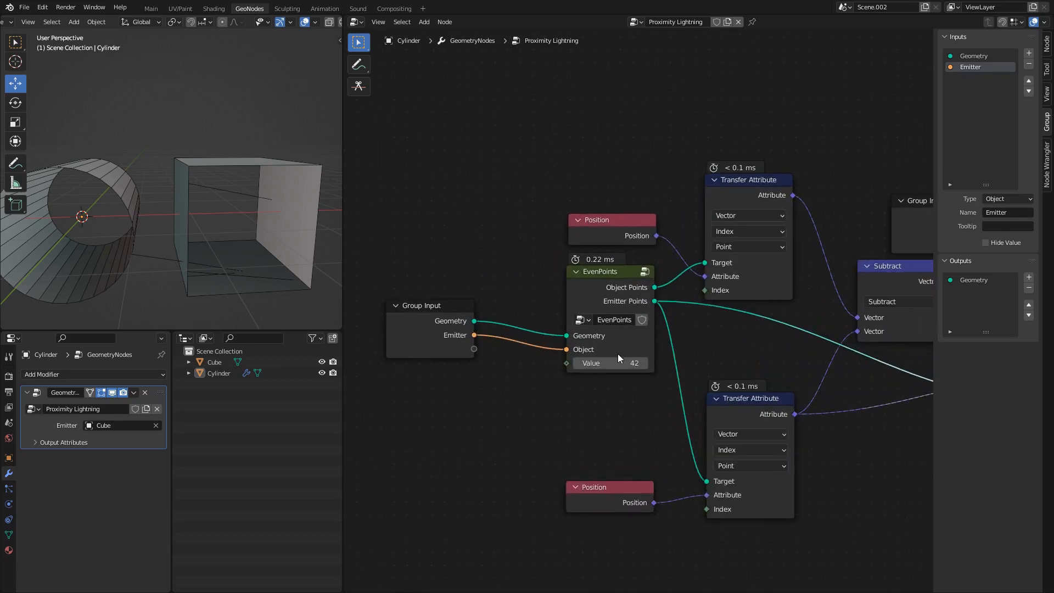
mouse_move(618, 363)
mouse_down()
mouse_move(651, 363)
mouse_move(634, 363)
mouse_up()
middle_drag(209, 193, 174, 167)
scroll(174, 167, up, 2)
key(ctrl+s)
- Examine the lines between the cylinder and the cube from several angles and locate NodeGroup in the tree
middle_drag(173, 128, 228, 118)
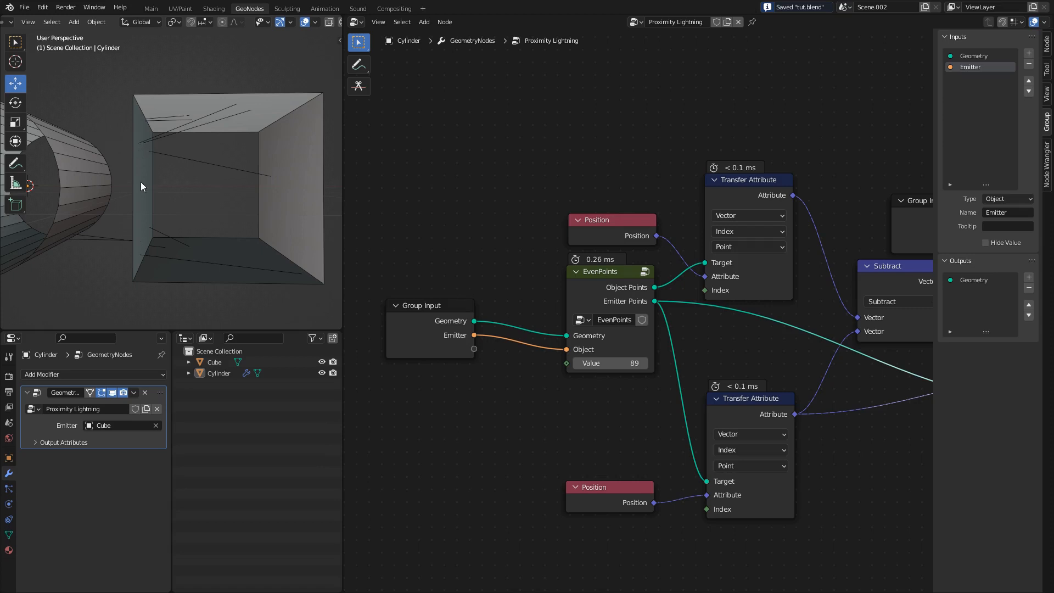
middle_drag(123, 180, 183, 178)
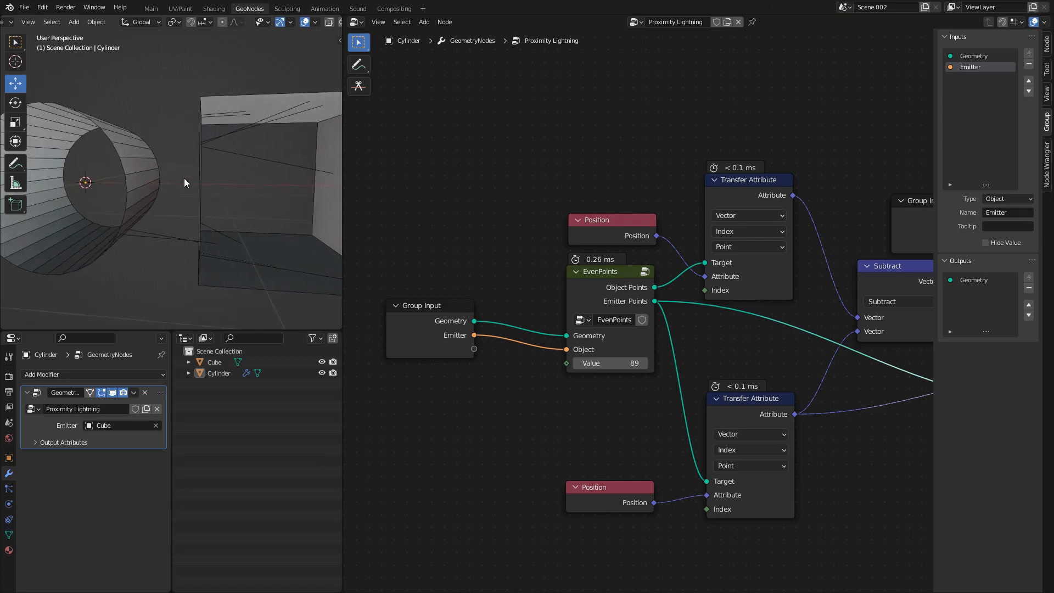
middle_drag(241, 142, 198, 171)
middle_drag(753, 248, 581, 282)
scroll(581, 282, down, 5)
middle_drag(686, 277, 568, 274)
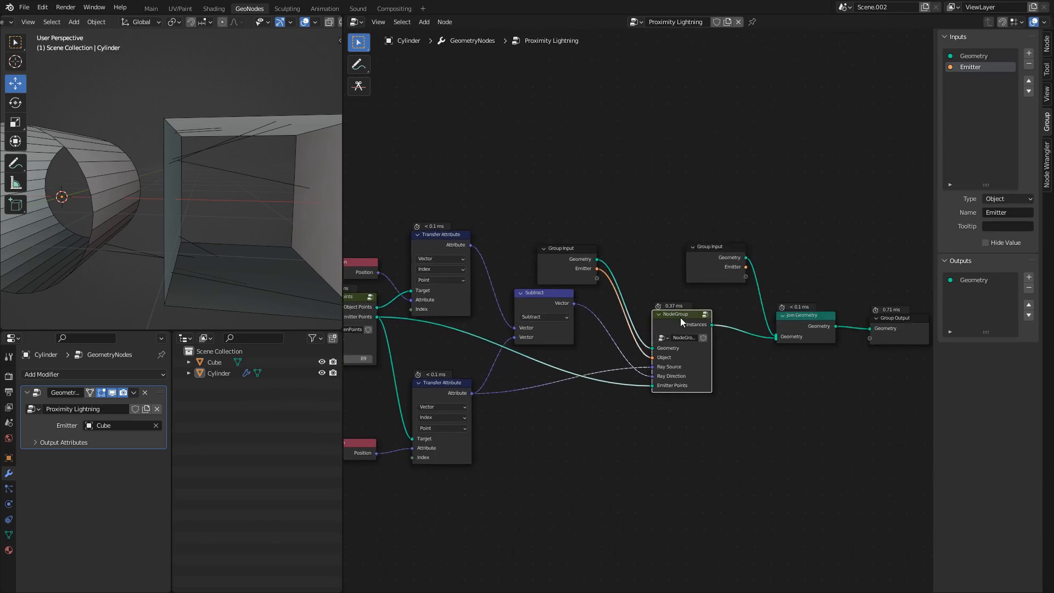
- Rename the NodeGroup node group as Curves and open it for editing
scroll(681, 318, up, 4)
middle_drag(691, 328, 635, 319)
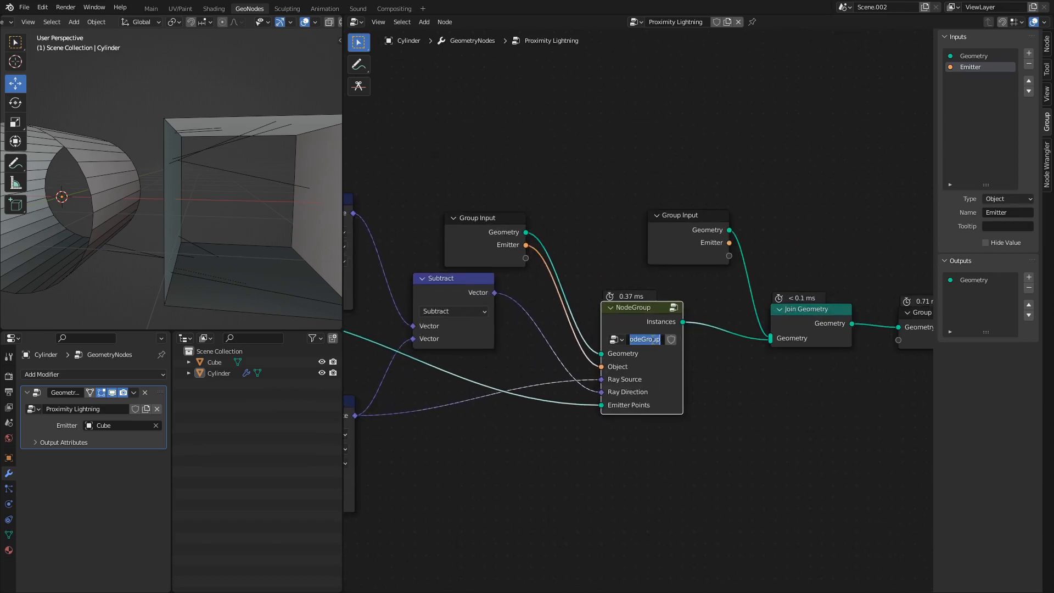
text(Curves)
key(Tab)
key(Home)
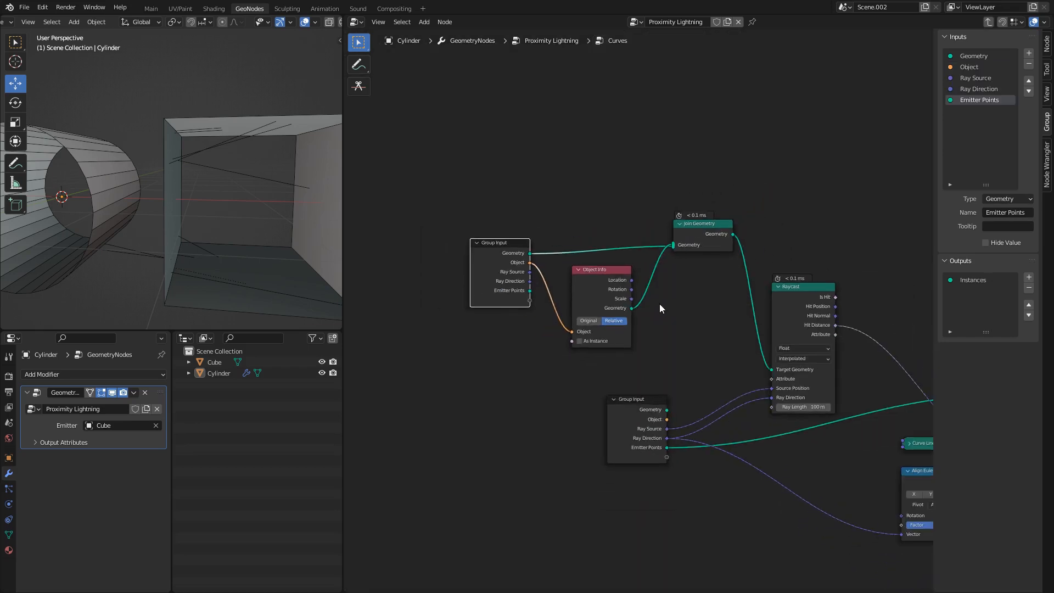
- Shift the upper Group Input, Object Info and Join Geometry nodes together, slightly down and away from Raycast
middle_drag(583, 278, 660, 252)
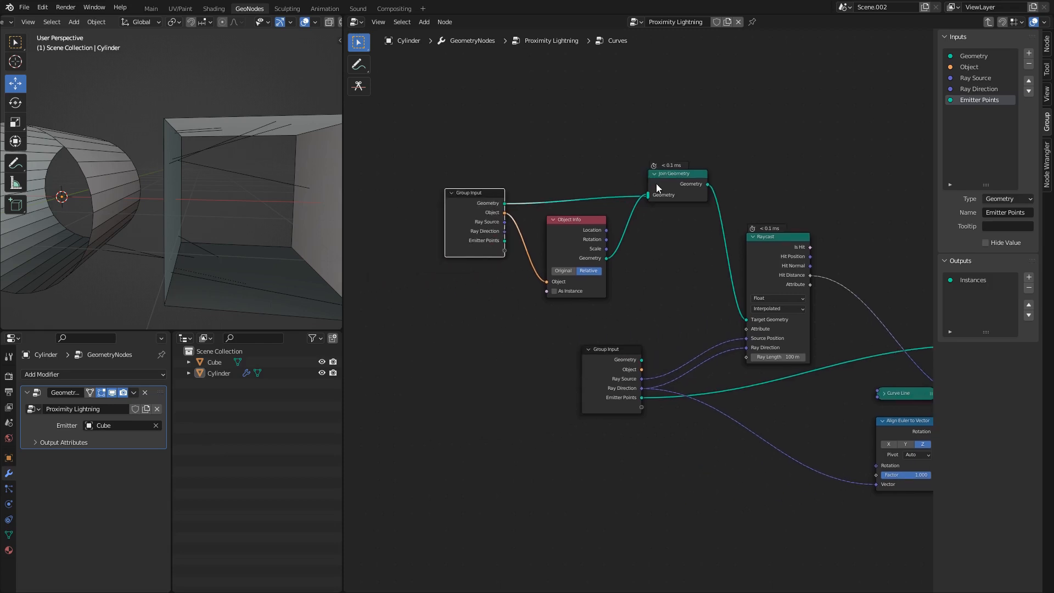
drag(693, 146, 467, 298)
key(g)
click(437, 344)
click(678, 303)
middle_drag(758, 330, 585, 329)
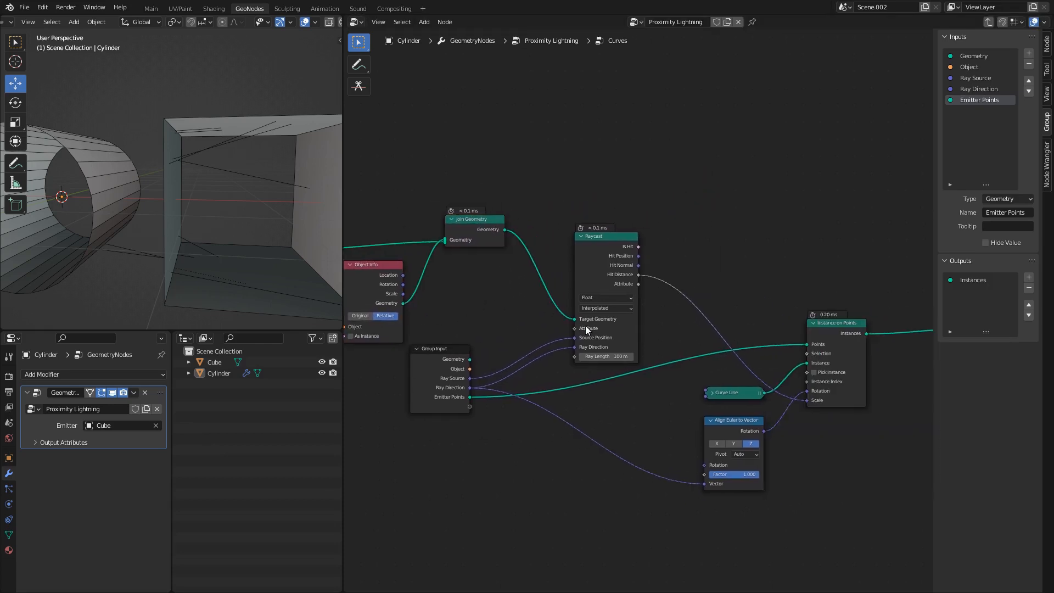
- Rearrange the target geometry nodes so Object Info sits above the link from Group Input to Join Geometry
scroll(577, 337, up, 6)
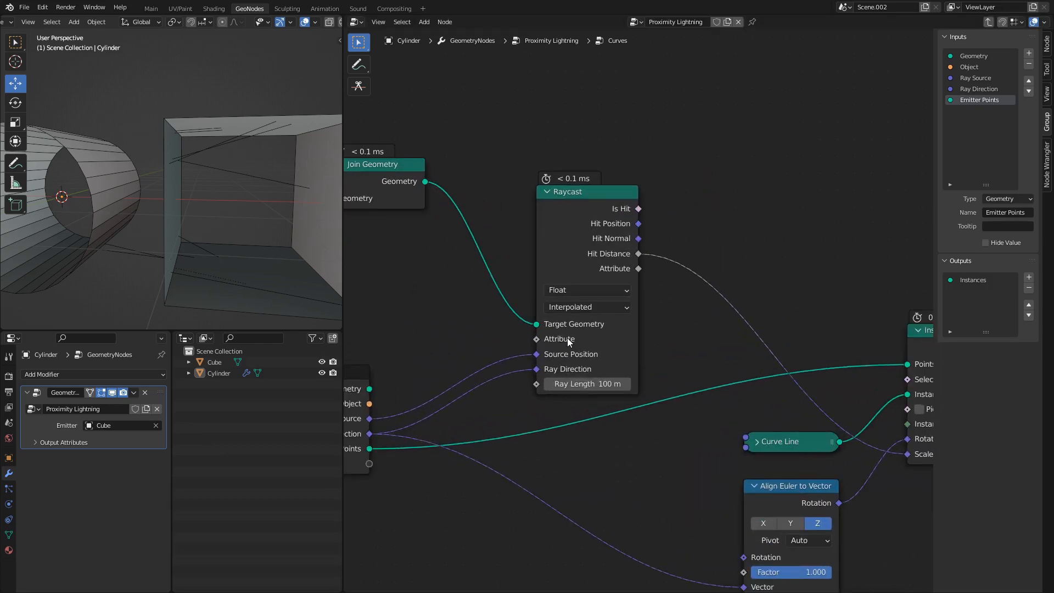
scroll(568, 338, down, 2)
middle_drag(542, 354, 677, 354)
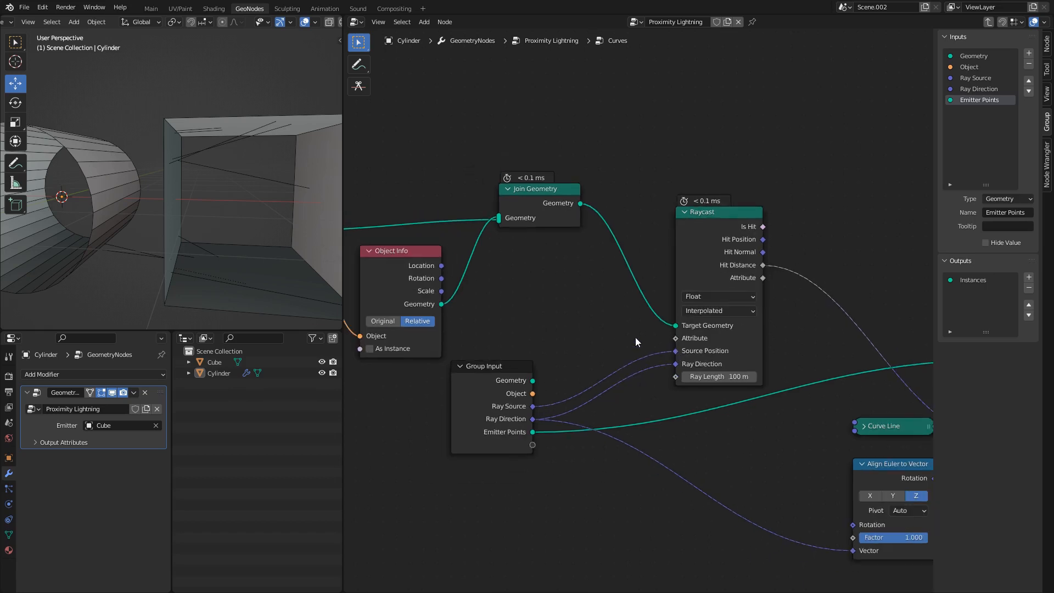
middle_drag(513, 282, 630, 291)
drag(407, 226, 408, 199)
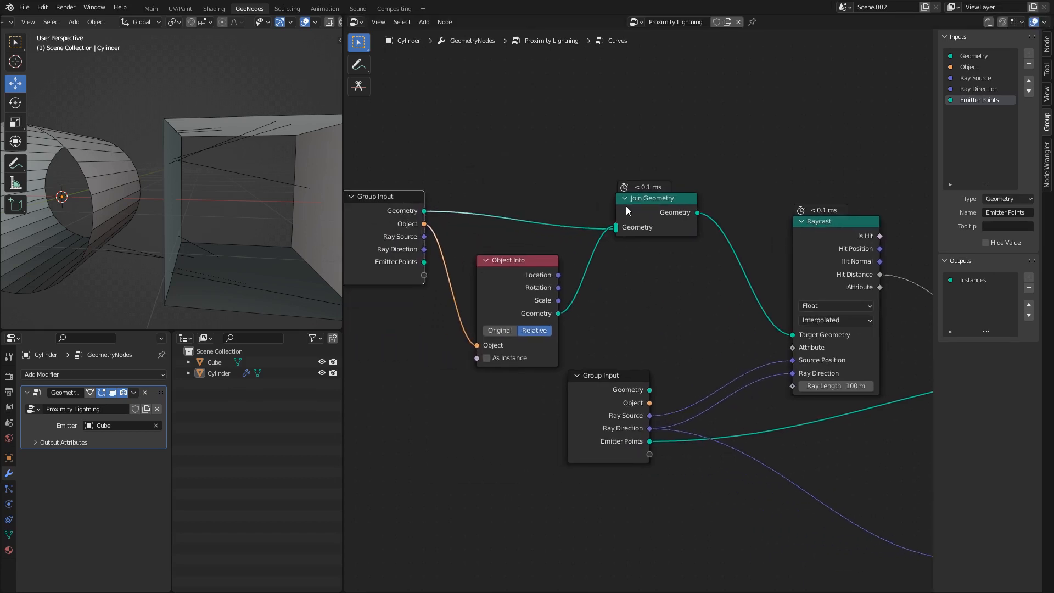
drag(627, 210, 634, 193)
drag(512, 260, 526, 57)
middle_drag(412, 203, 423, 271)
click(422, 271)
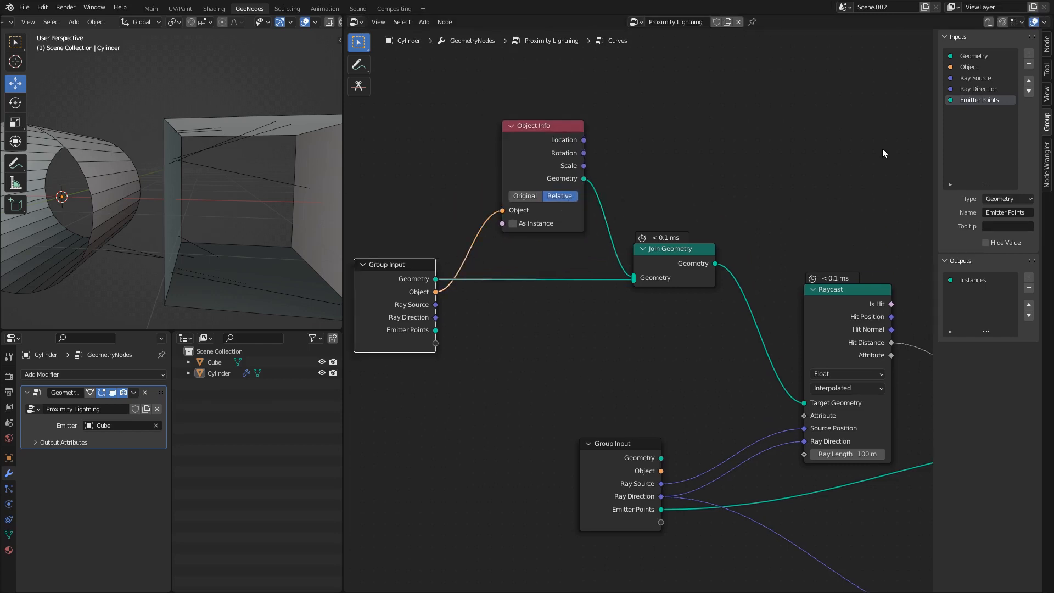
- Reorder the Curves group's inputs so Geometry comes directly after Object
click(974, 56)
click(1029, 91)
scroll(555, 285, down, 2)
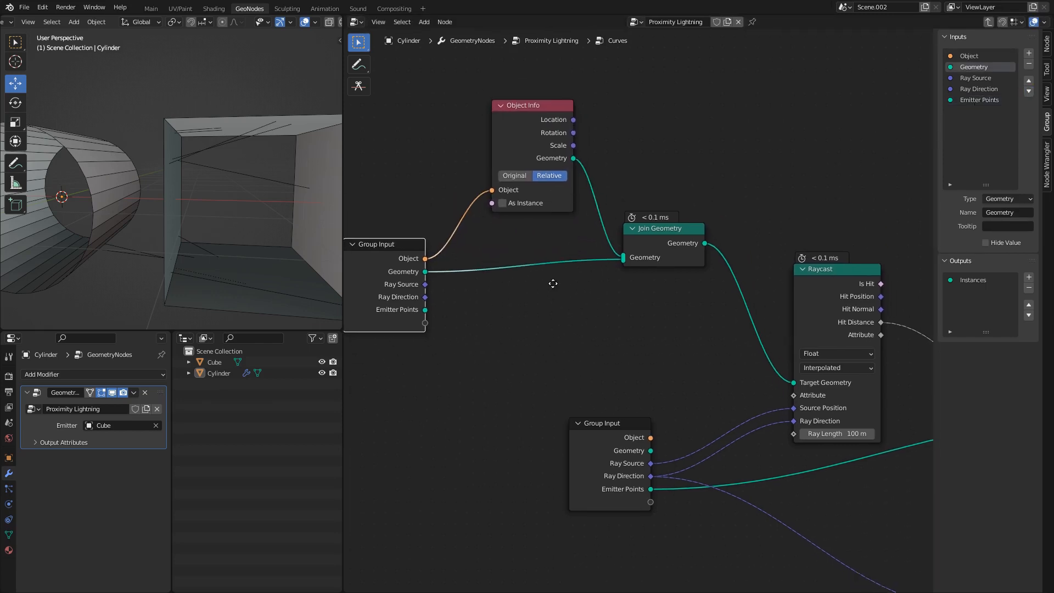
- Add a Capture Attribute node on the link between Group Input's Geometry output and Join Geometry
key(shift+a)
text(capt)
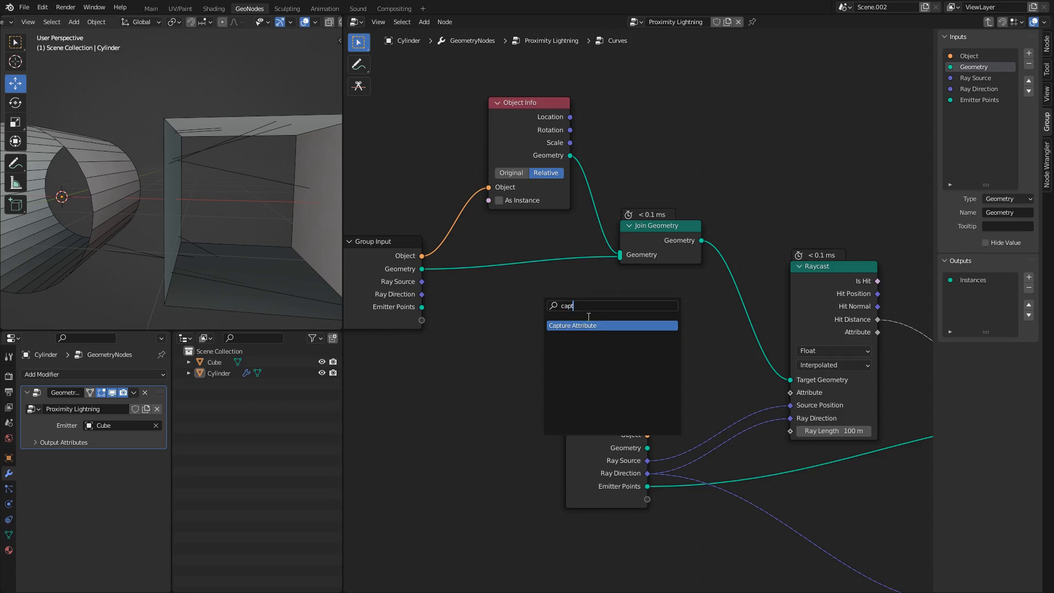
key(Return)
click(539, 277)
middle_drag(498, 333, 569, 313)
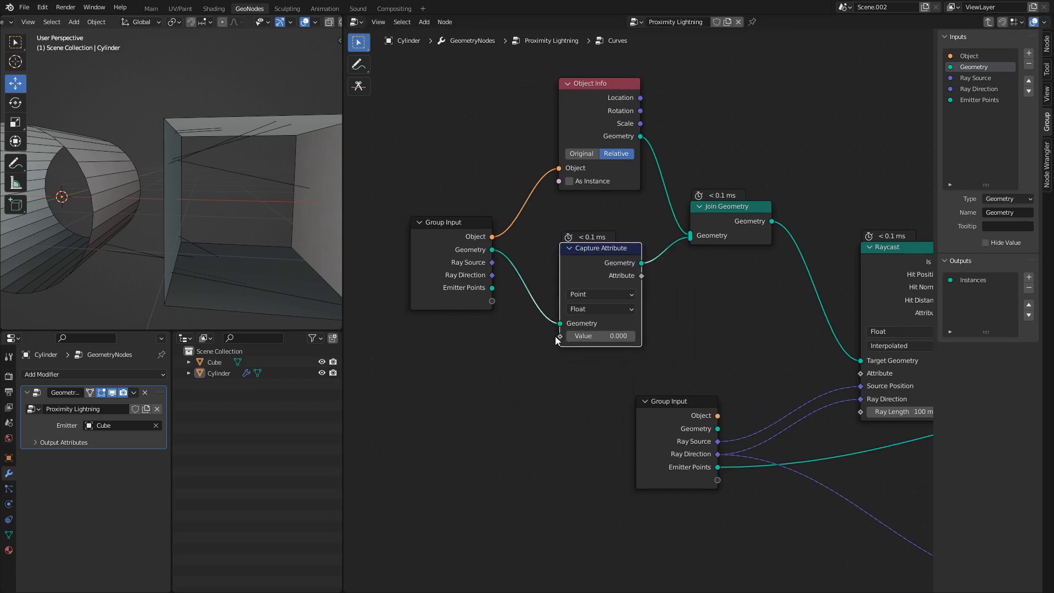
- Set the Capture Attribute node's data type to Boolean on the Point domain, with Value enabled
scroll(555, 338, up, 1)
click(595, 293)
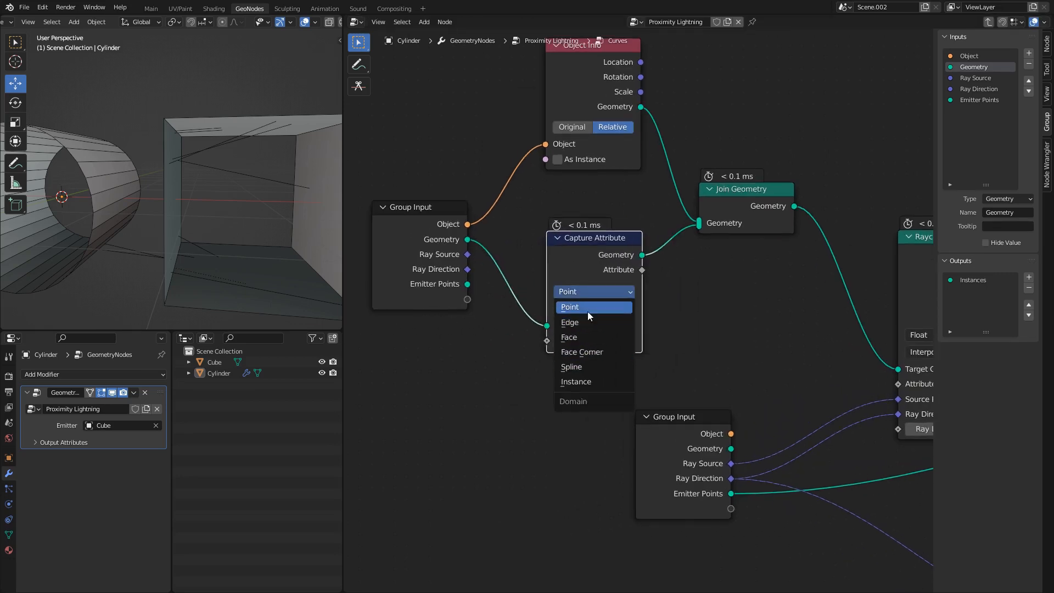
click(588, 307)
click(592, 307)
click(580, 379)
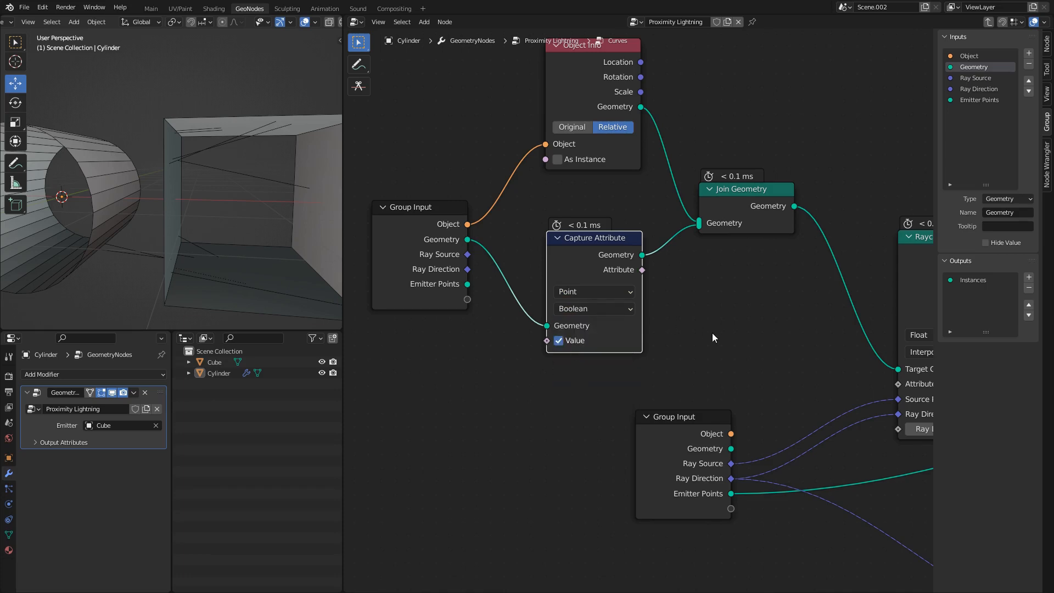
- Activate the Annotate tool and start a sketch in the empty space above the Object Info and Join Geometry nodes
scroll(663, 315, down, 1)
click(358, 65)
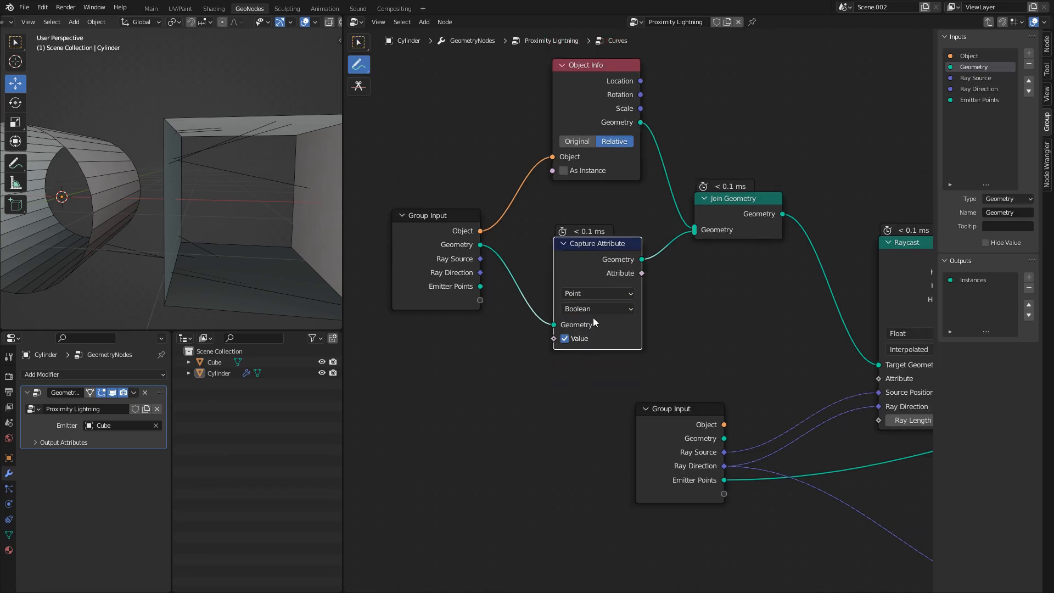
click(592, 293)
click(581, 308)
middle_drag(691, 168, 547, 371)
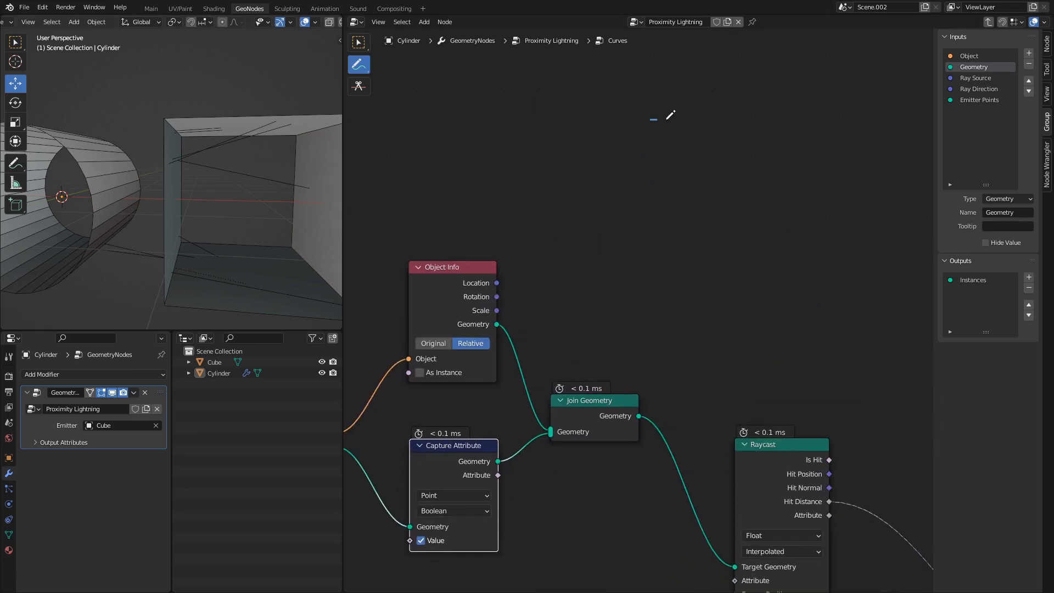
- Annotate a circle in the empty node area and mark it with a 1 above and a 1 beside it
mouse_move(667, 119)
mouse_down()
mouse_move(654, 240)
mouse_move(616, 134)
mouse_move(675, 107)
mouse_up()
drag(754, 194, 749, 205)
drag(745, 205, 768, 209)
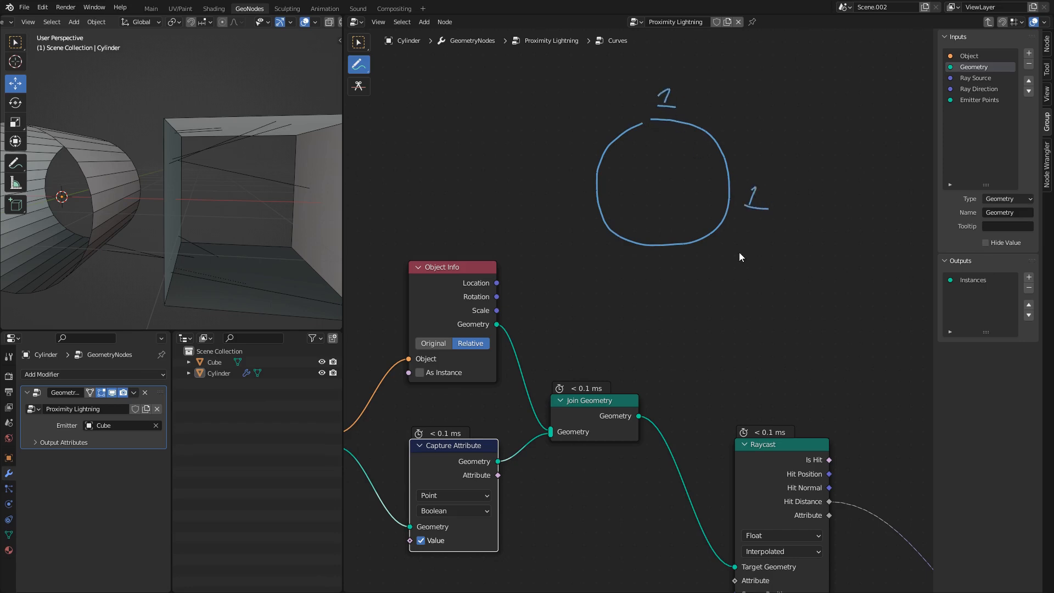
middle_drag(596, 353, 639, 247)
mouse_move(541, 371)
mouse_down()
mouse_move(594, 375)
mouse_move(767, 473)
mouse_up()
key(ctrl+z)
click(365, 51)
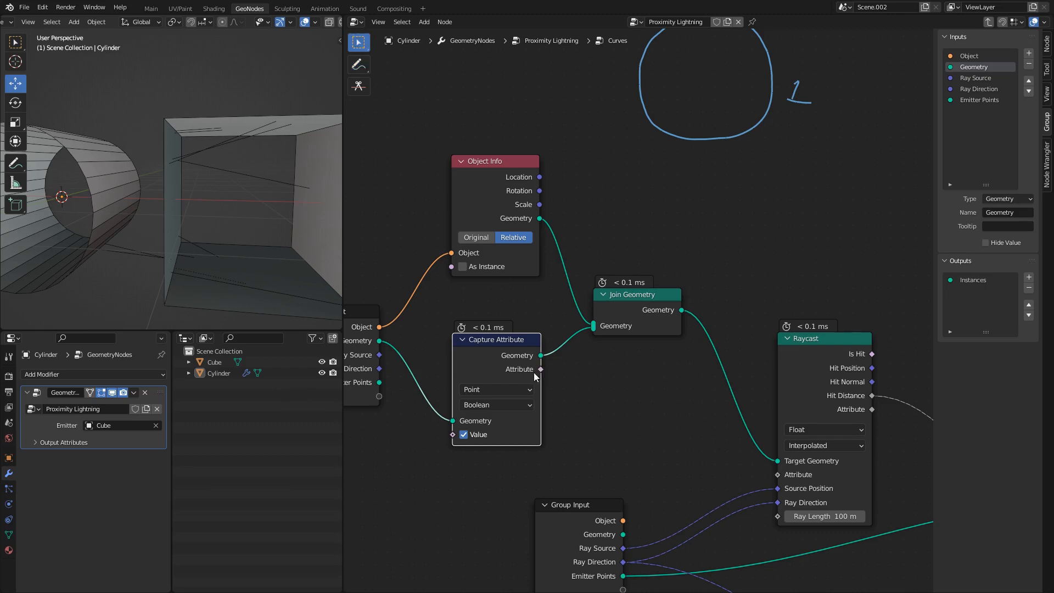
- Set the Raycast data type to Boolean and link Capture Attribute's Attribute output to the Raycast Attribute input
scroll(735, 441, up, 2)
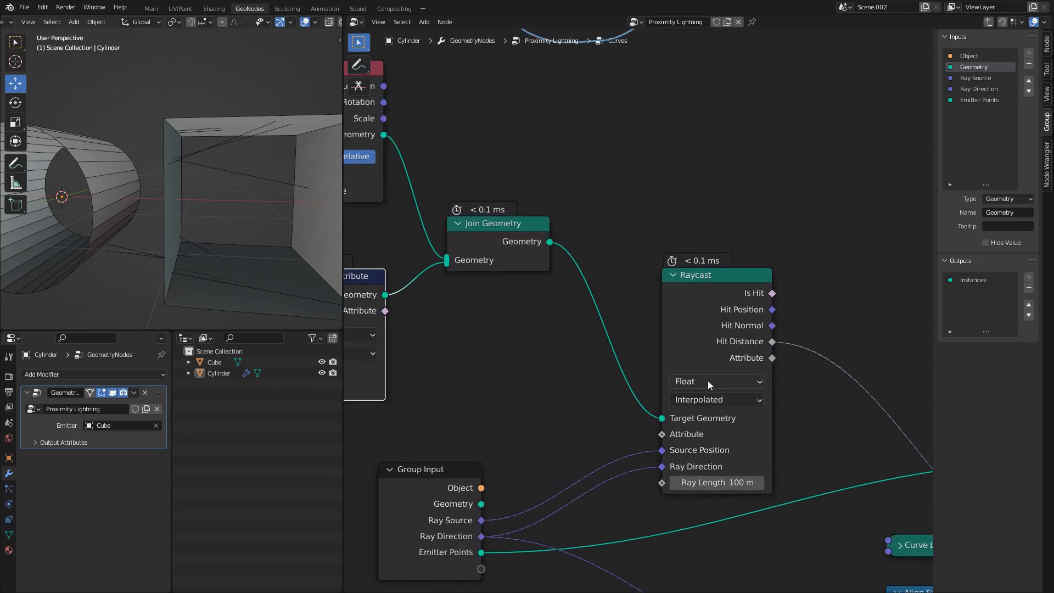
click(710, 381)
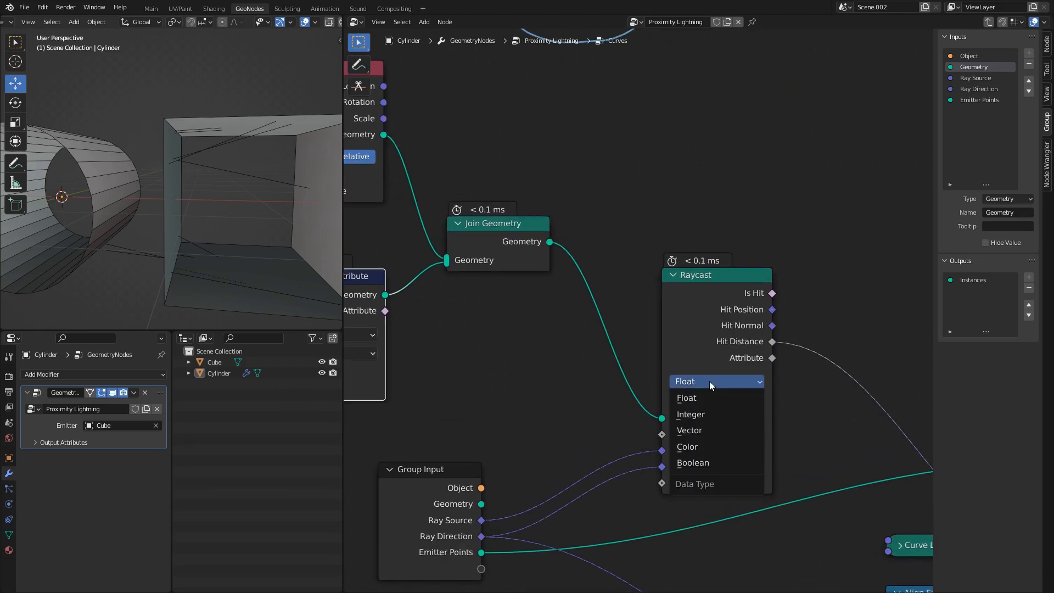
click(706, 462)
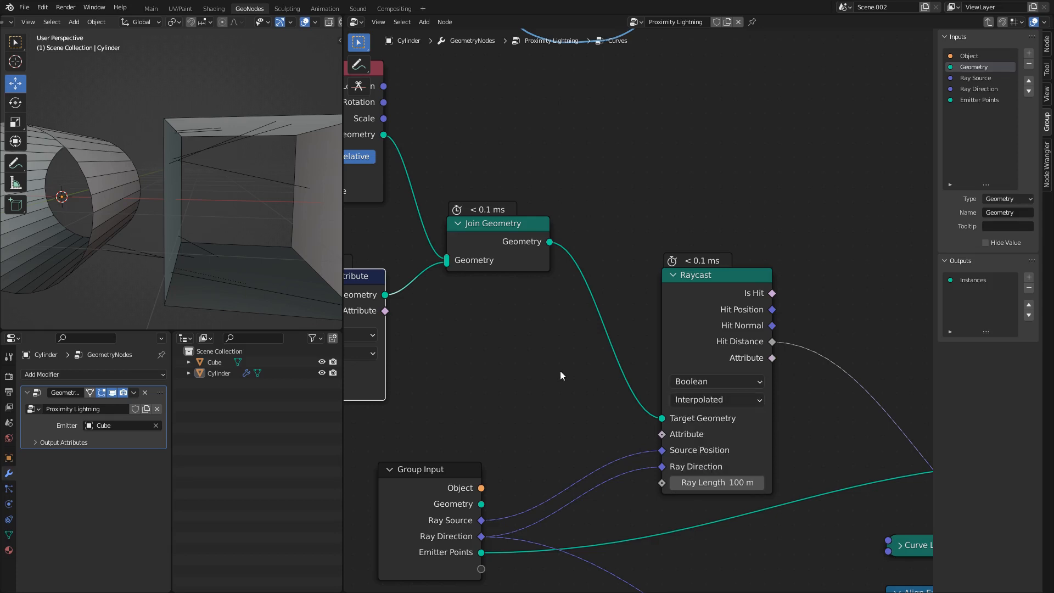
scroll(549, 352, left, 5)
drag(514, 328, 776, 437)
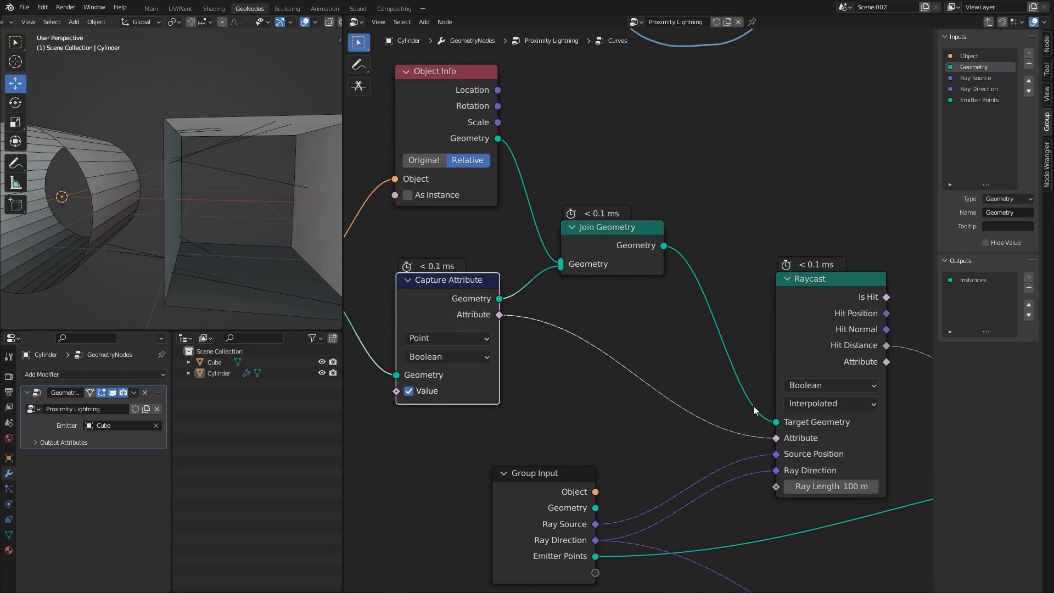
scroll(649, 351, down, 2)
middle_drag(720, 347, 575, 361)
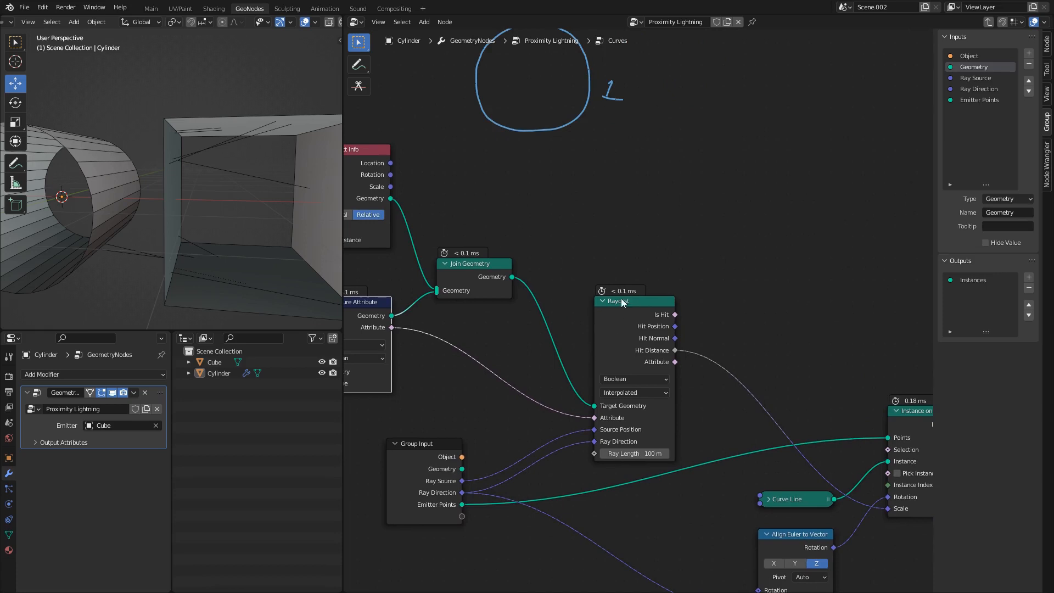
- Annotate a square next to the circle sketched above the nodes
scroll(579, 325, left, 8)
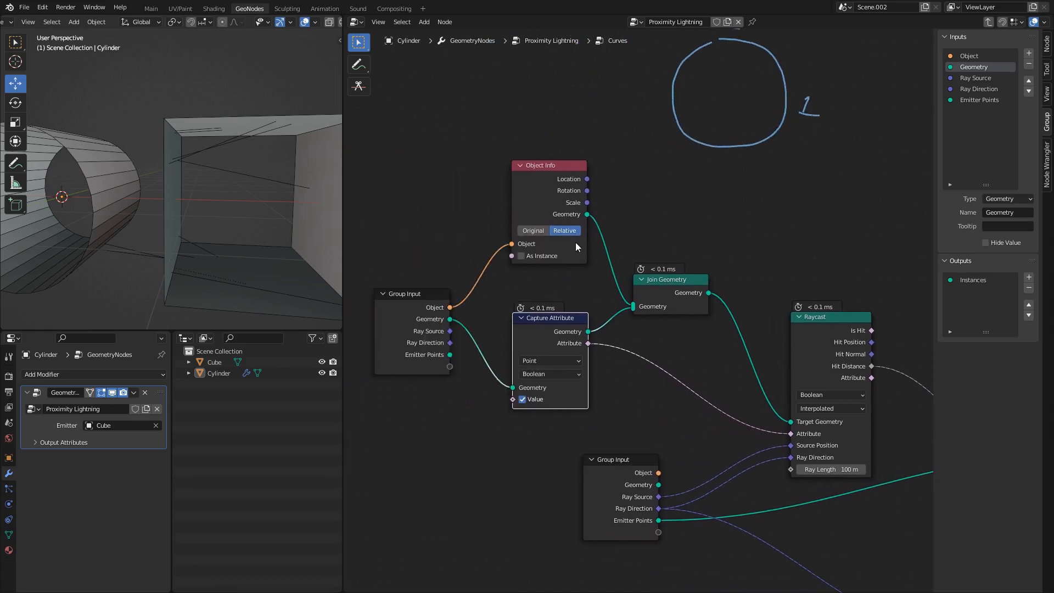
middle_drag(817, 307, 736, 276)
scroll(678, 374, up, 1)
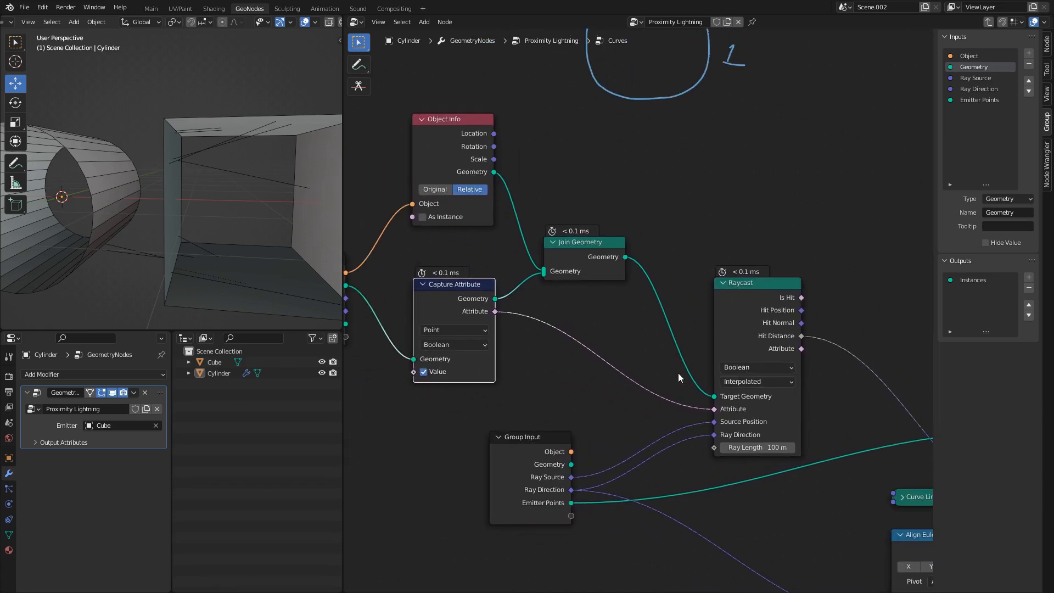
click(358, 64)
scroll(593, 208, down, 1)
middle_drag(679, 225, 557, 422)
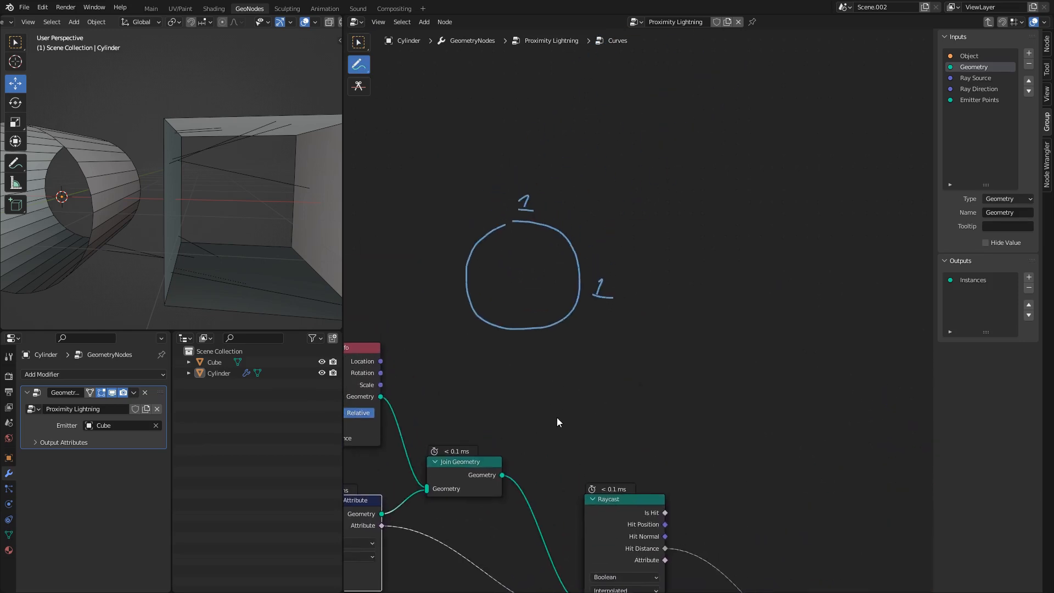
mouse_move(680, 219)
mouse_down()
mouse_move(757, 218)
mouse_move(754, 316)
mouse_move(654, 322)
mouse_move(656, 222)
mouse_move(679, 220)
mouse_up()
- Underline the Raycast node's Attribute output with an annotation stroke
middle_drag(210, 189, 181, 193)
middle_drag(625, 342, 523, 196)
scroll(597, 335, up, 2)
middle_drag(584, 407, 637, 349)
scroll(637, 349, up, 2)
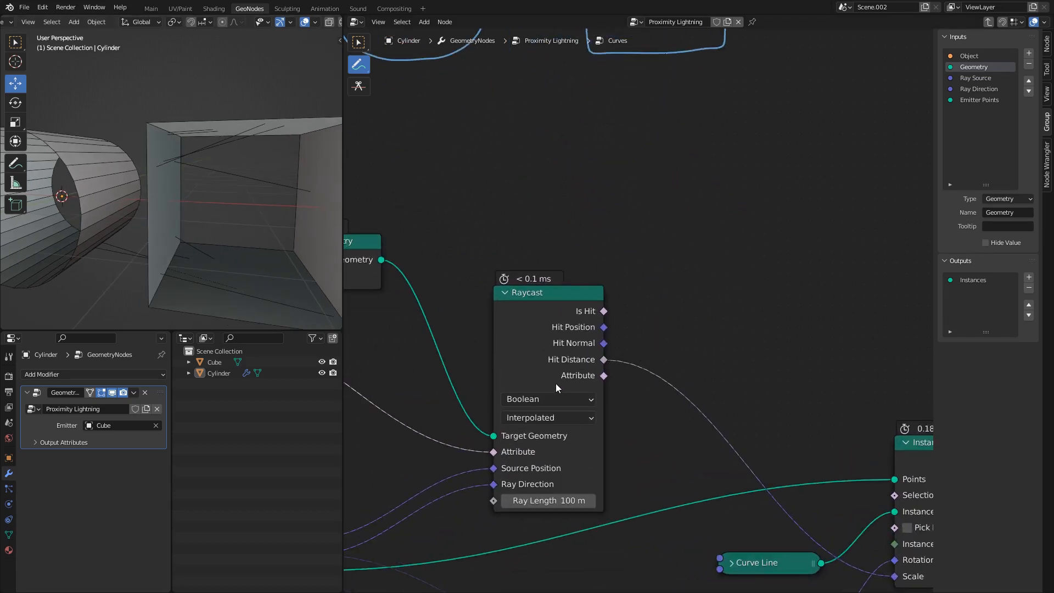
drag(556, 384, 610, 387)
- Label the annotated square's corners with handwritten zeros
middle_drag(608, 291, 631, 510)
drag(794, 108, 789, 106)
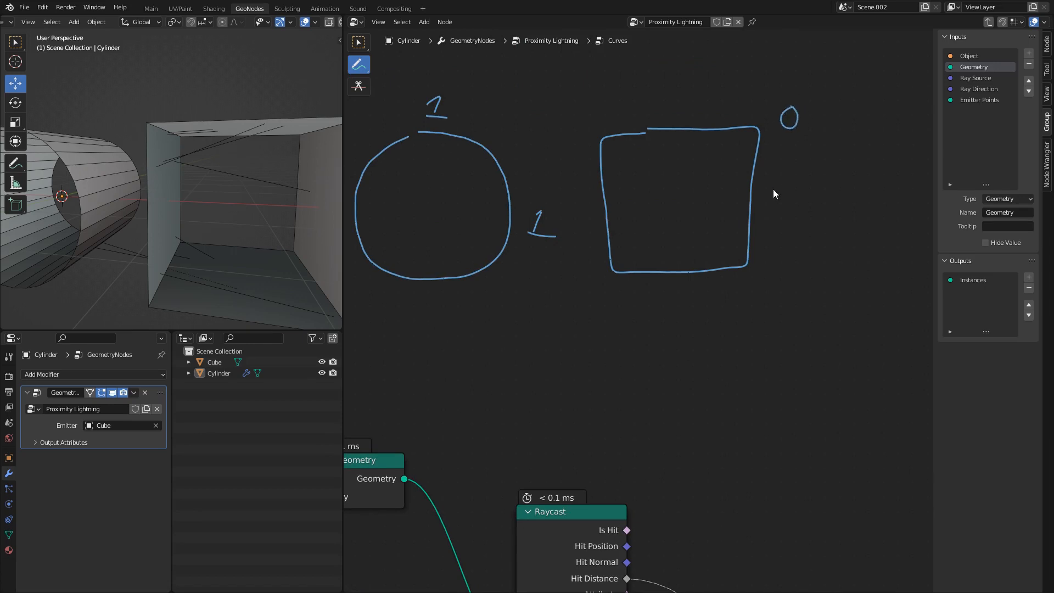
drag(777, 230, 774, 232)
drag(597, 92, 596, 102)
mouse_move(539, 178)
middle_down()
mouse_move(547, 173)
mouse_move(704, 265)
middle_up()
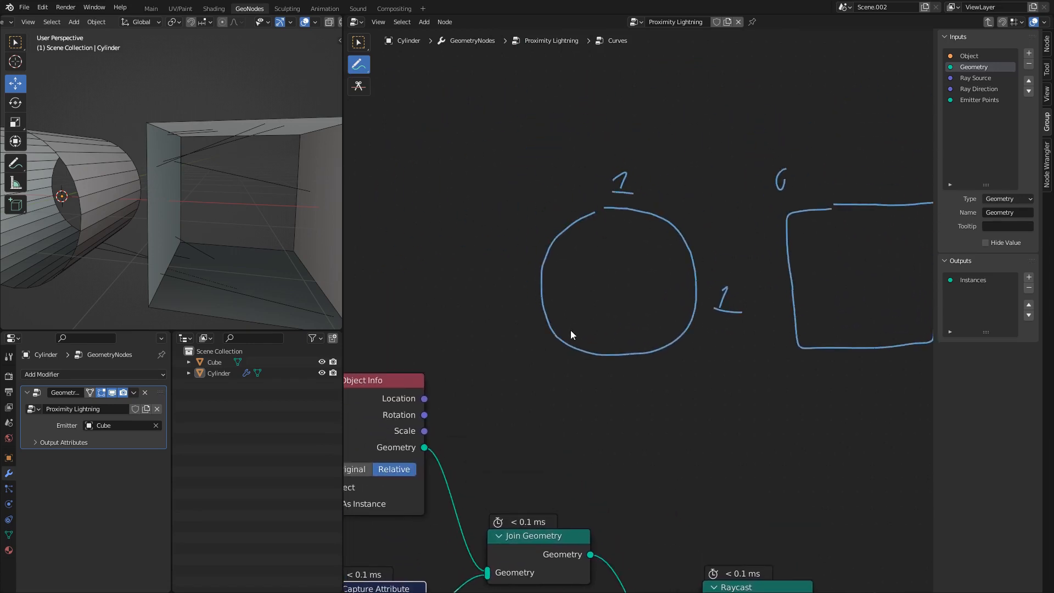
middle_drag(735, 412, 618, 177)
middle_drag(695, 373, 617, 307)
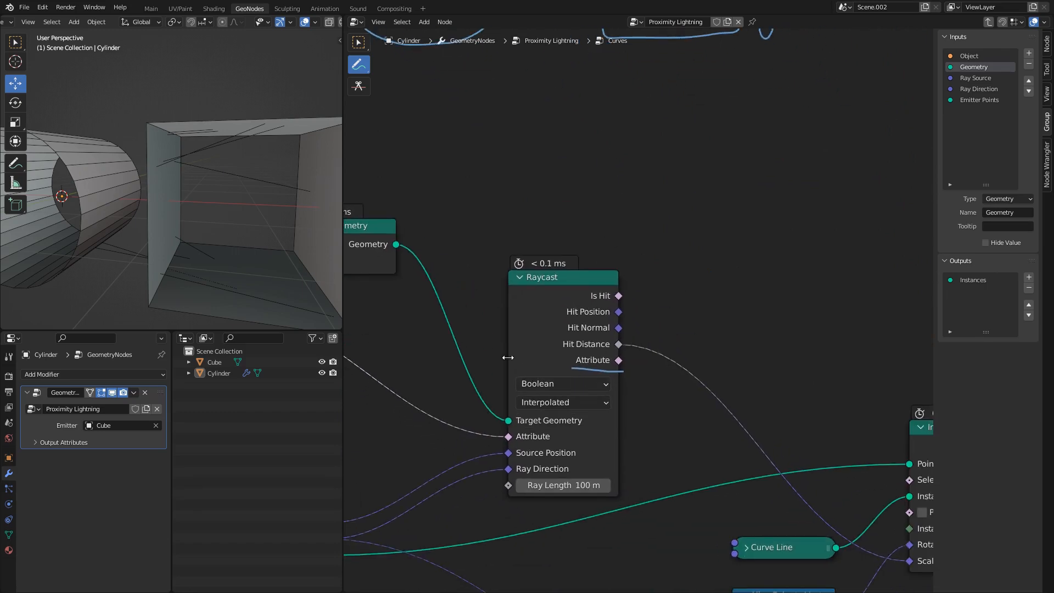
- Outline the Capture Attribute node with an annotation stroke and underline its Value checkbox
middle_drag(510, 356, 808, 347)
middle_drag(420, 271, 597, 282)
mouse_move(599, 271)
mouse_down()
mouse_move(694, 339)
mouse_move(597, 398)
mouse_move(592, 275)
mouse_up()
drag(606, 405, 634, 404)
scroll(736, 334, down, 9)
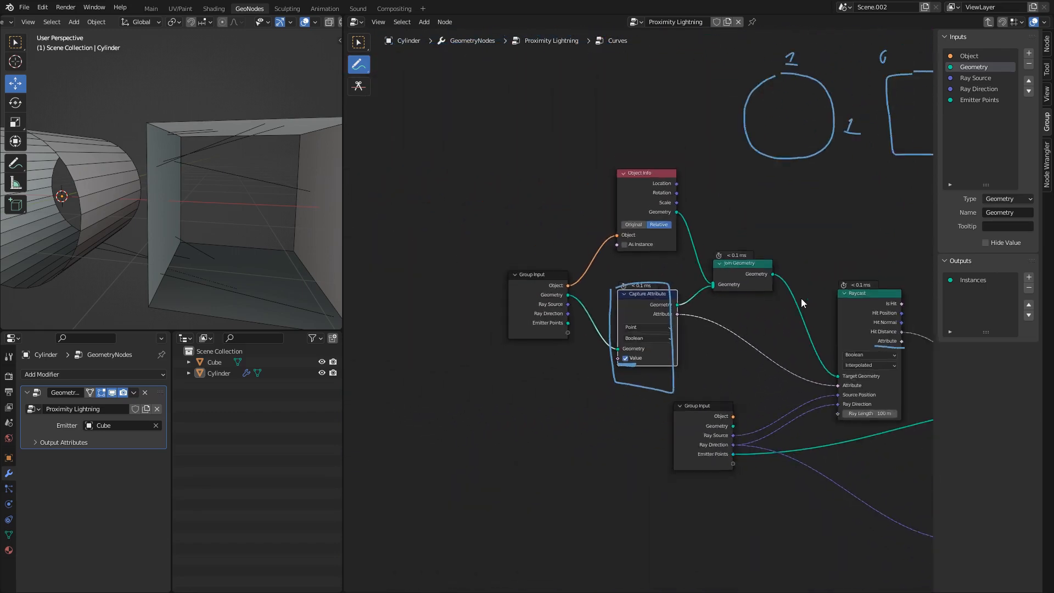
middle_drag(802, 298, 591, 317)
- Undo all the annotations together with the Raycast node's Boolean type and its Attribute link
key(ctrl+z)
key(ctrl+z)
key(ctrl+z)
key(ctrl+z)
key(ctrl+z)
key(ctrl+z)
key(ctrl+z)
key(ctrl+z)
key(ctrl+z)
key(ctrl+z)
key(ctrl+z)
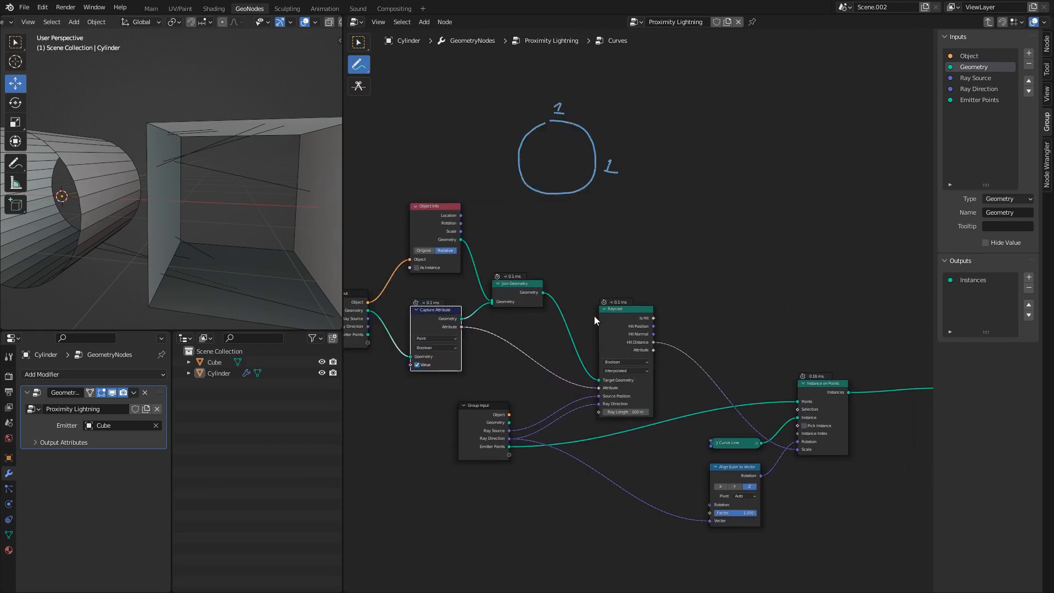
key(ctrl+z)
key(ctrl+z)
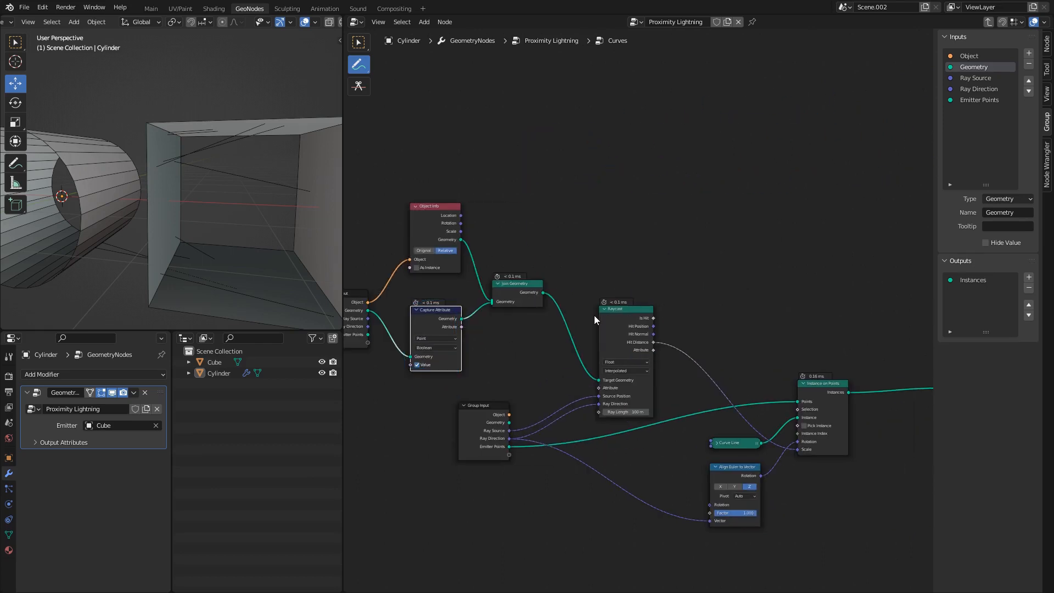
- Set the Raycast data type to Boolean and link Capture Attribute's Attribute output to the Raycast Attribute input
click(356, 48)
scroll(647, 318, up, 5)
middle_drag(671, 353, 602, 317)
scroll(602, 317, up, 1)
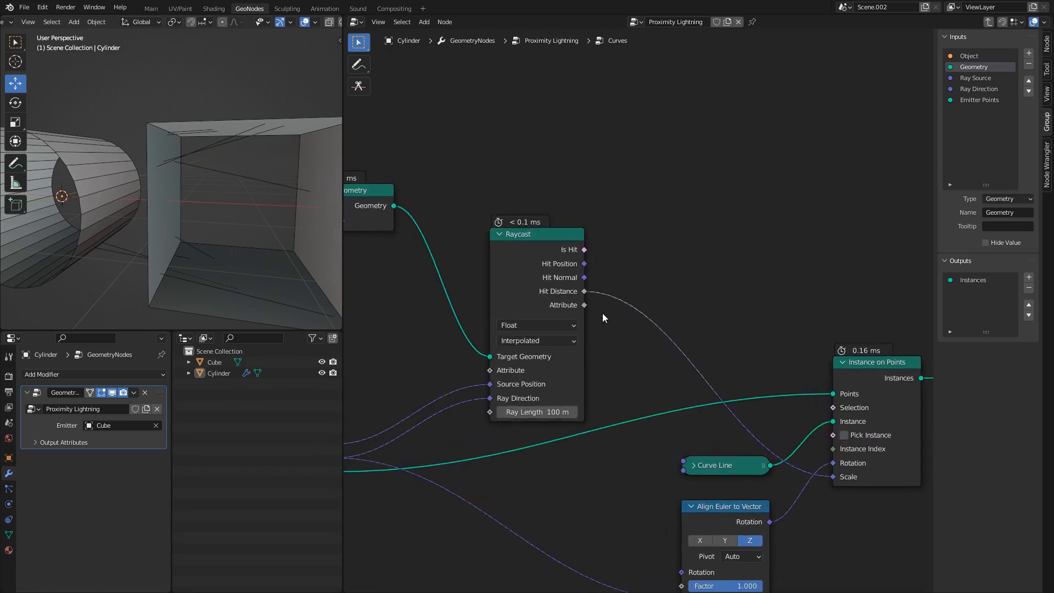
click(555, 325)
click(520, 397)
middle_drag(520, 397, 779, 409)
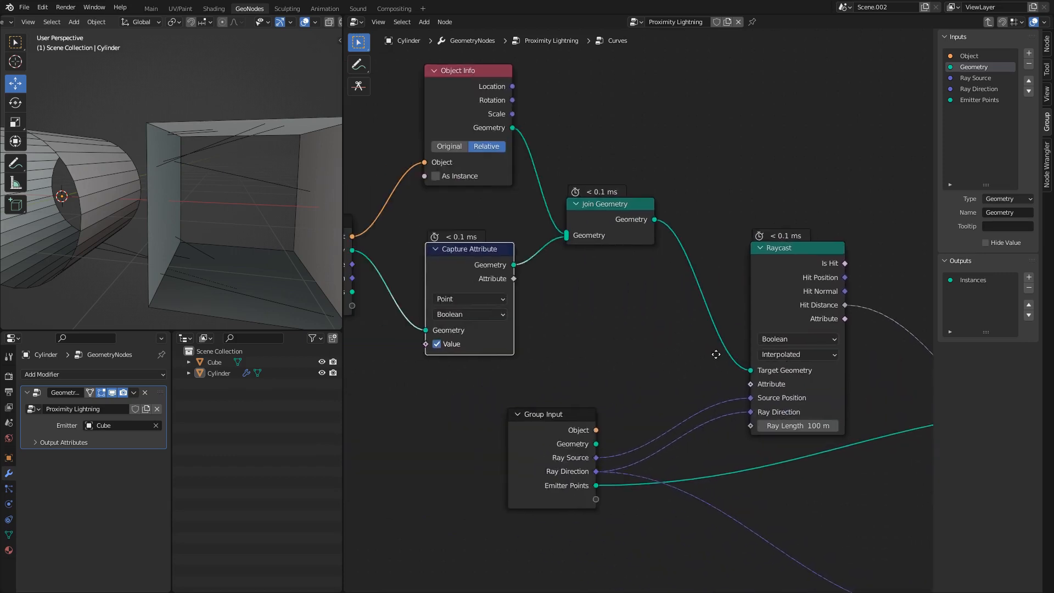
click(513, 281)
drag(513, 278, 750, 383)
- Link the Raycast Attribute output to the Selection input of Instance on Points and inspect the lines between the objects
middle_drag(811, 383, 534, 306)
drag(494, 276, 742, 383)
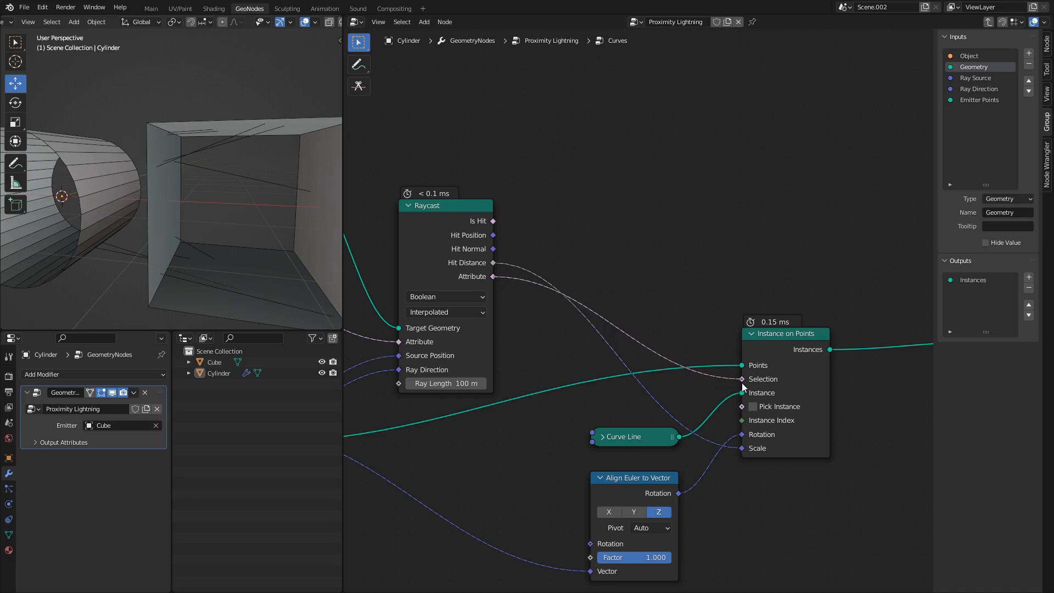
middle_drag(248, 223, 131, 219)
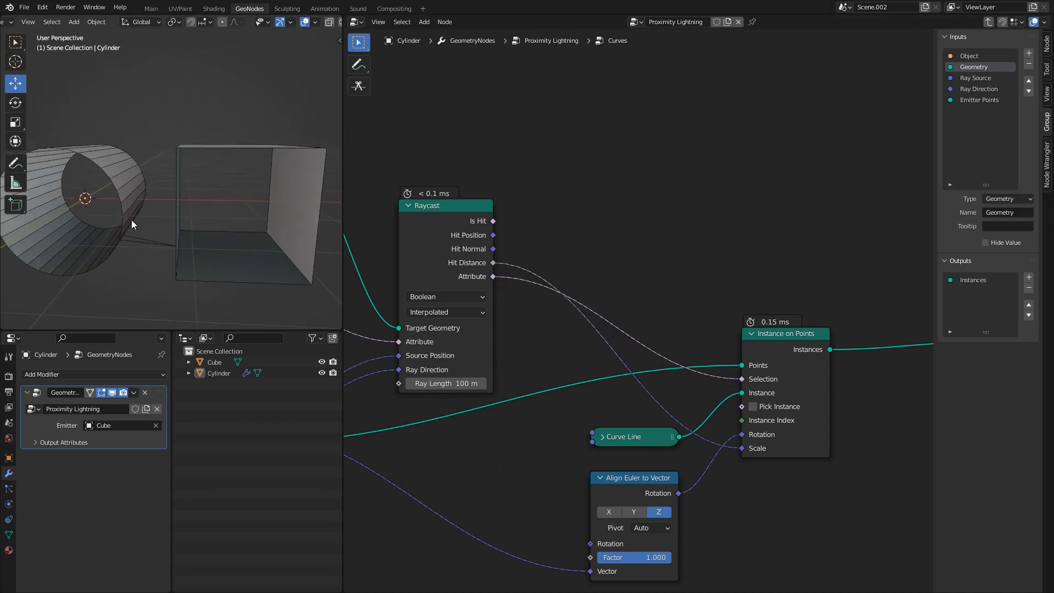
- Leave the Curves group and raise the EvenPoints node's Value to 781
middle_drag(655, 297, 799, 307)
click(796, 327)
key(Tab)
scroll(679, 312, down, 3)
scroll(676, 316, down, 3)
scroll(670, 348, up, 5)
middle_drag(683, 323, 607, 334)
scroll(607, 334, up, 1)
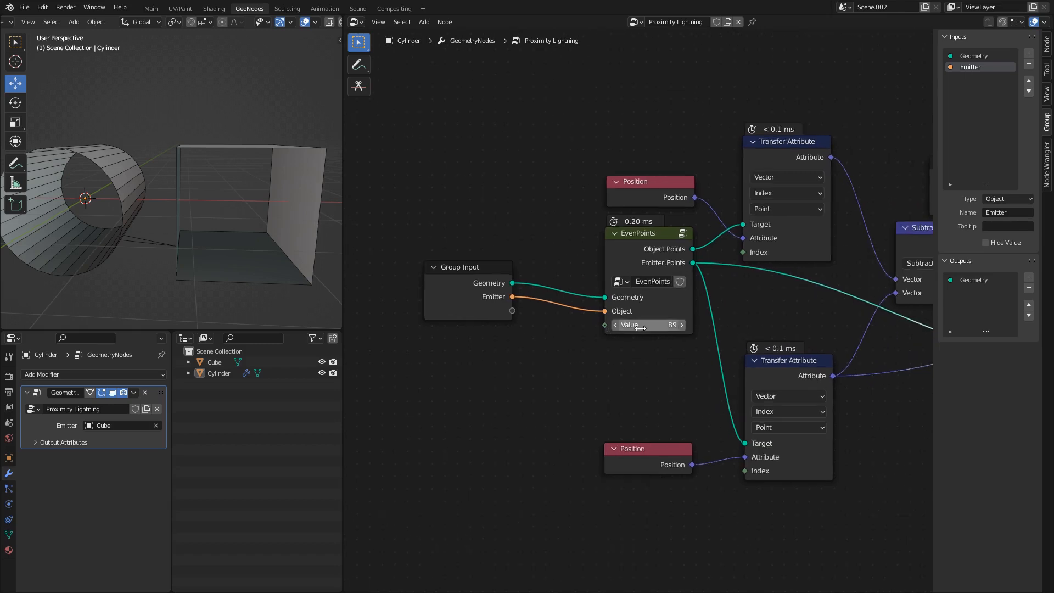
drag(641, 327, 660, 327)
drag(825, 326, 1021, 326)
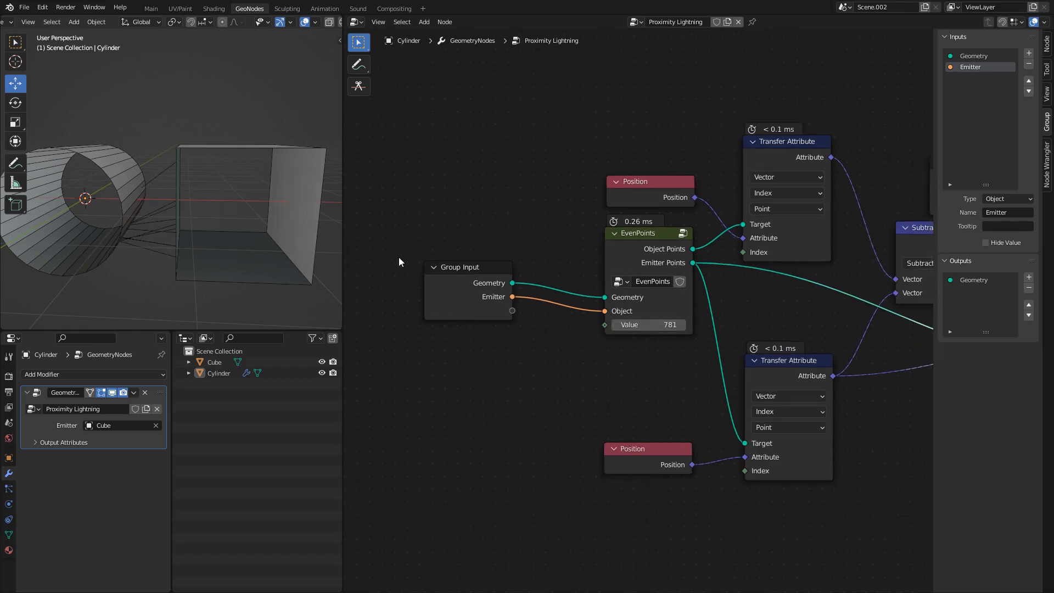
- Move the cube toward the cylinder by about -0.62 m in X, -0.03 m in Y and 0.02 m in Z
click(288, 165)
middle_drag(278, 169, 158, 192)
key(g)
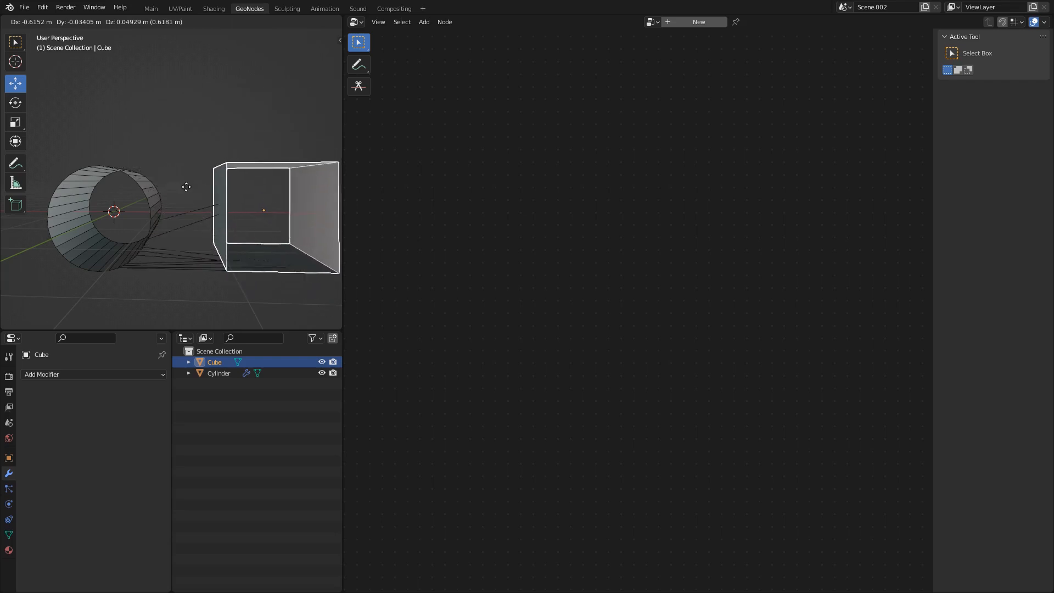
click(187, 192)
middle_drag(187, 192, 206, 153)
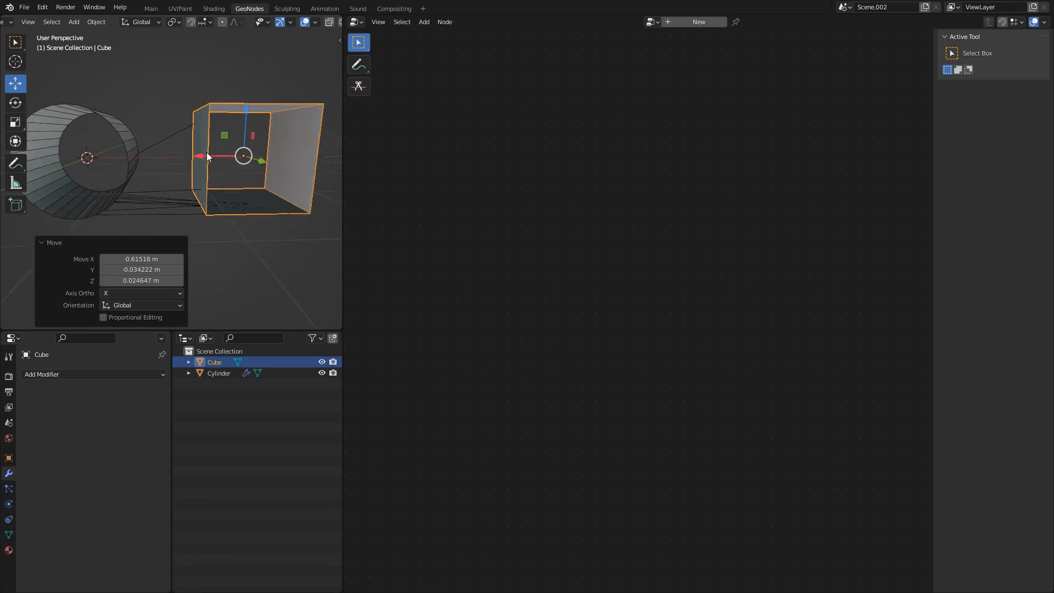
- Move the cube about -0.33 m in X and -0.16 m in Z with the Y axis locked
key(g)
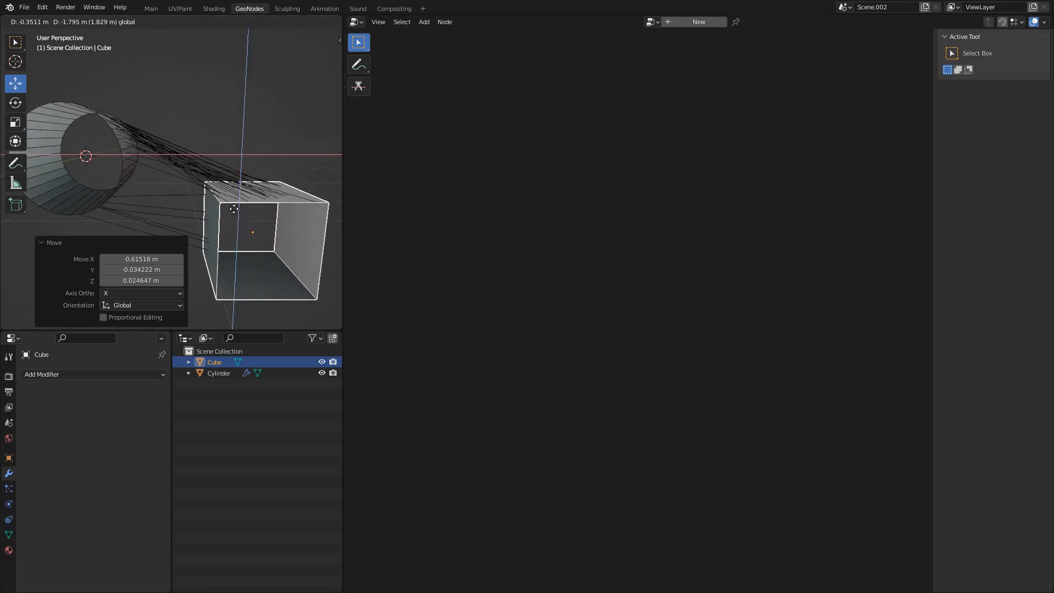
click(212, 140)
middle_drag(211, 141, 219, 157)
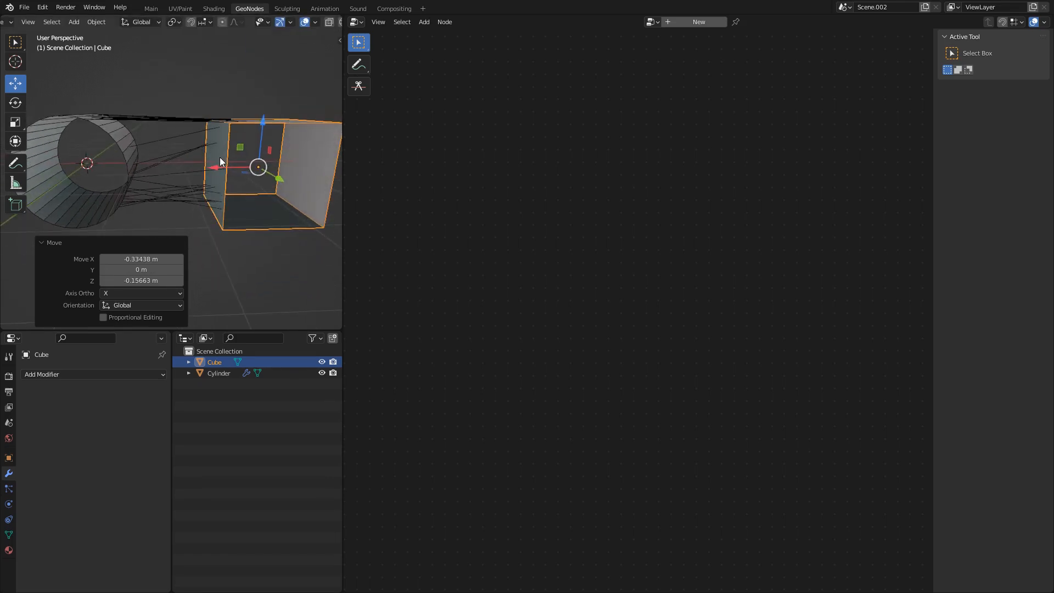
- Subdivide all of the cube's faces in Edit Mode with one cut
key(Tab)
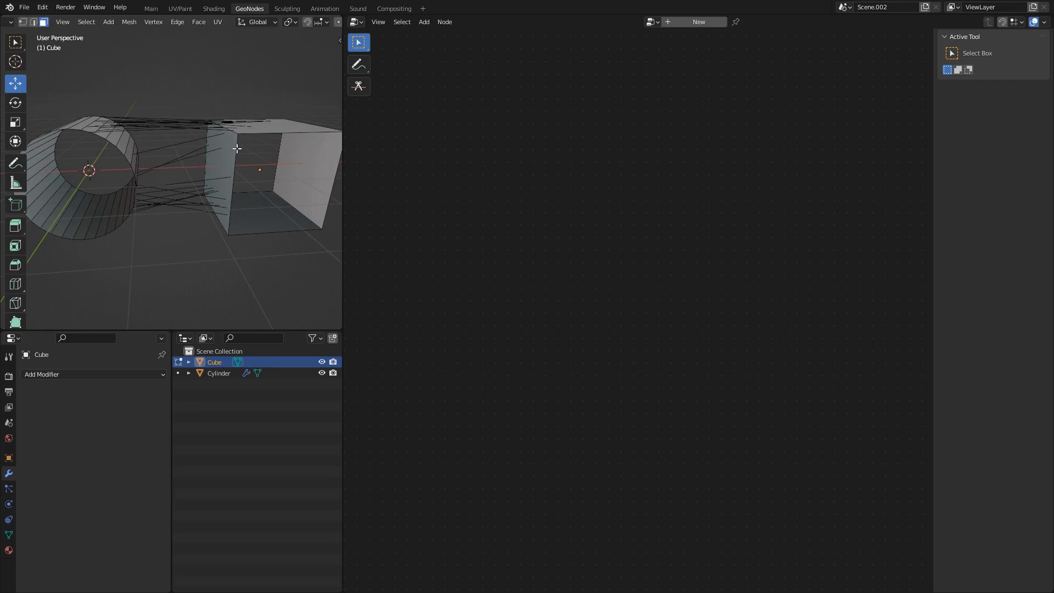
key(a)
right_click(215, 145)
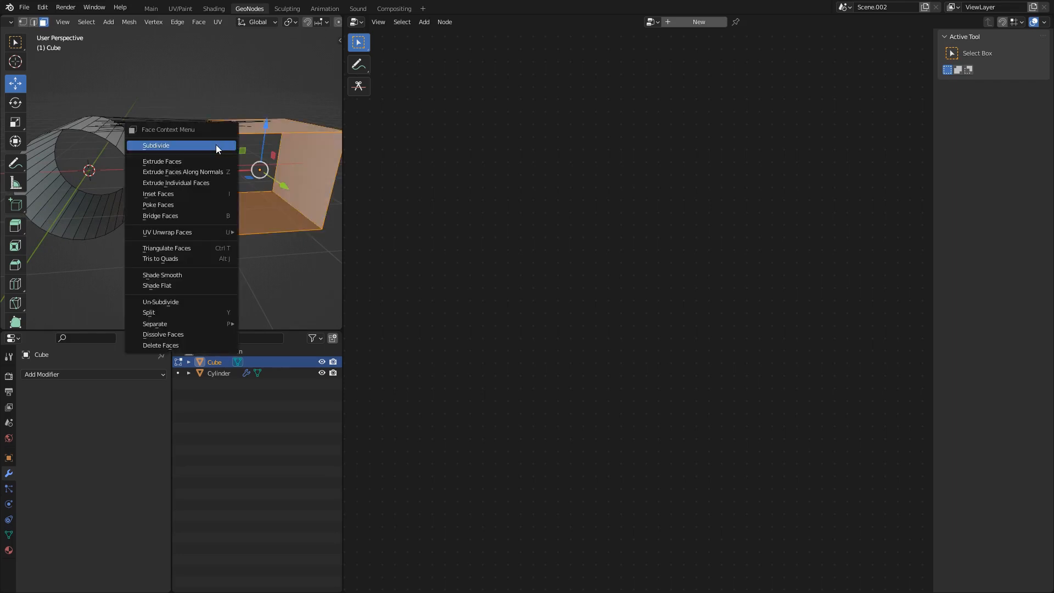
click(216, 145)
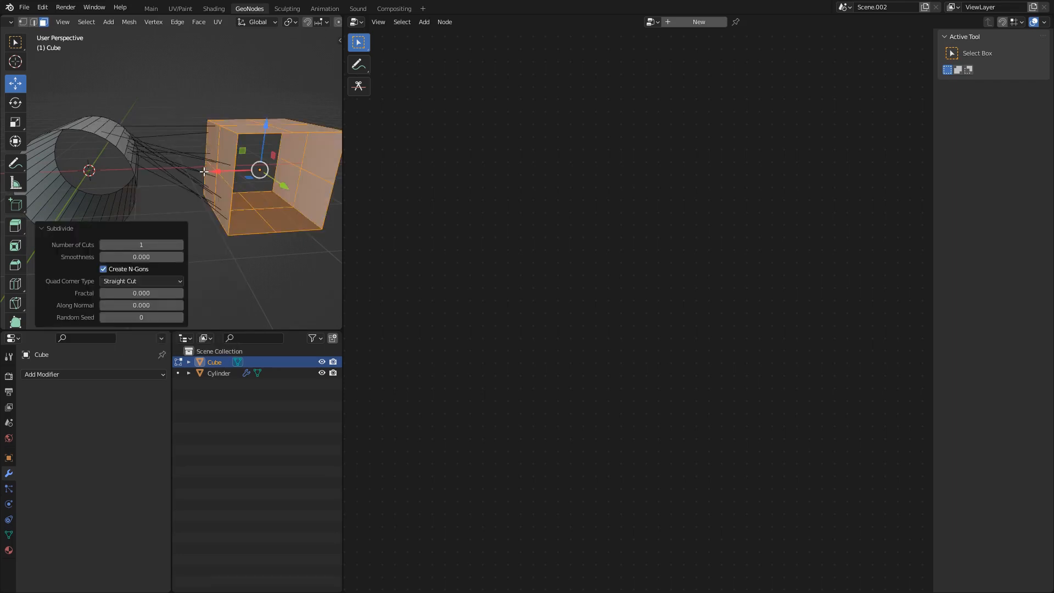
- Select the cube's corner edges that run along the Y axis in edge select mode
key(2)
click(213, 124)
shift+click(228, 130)
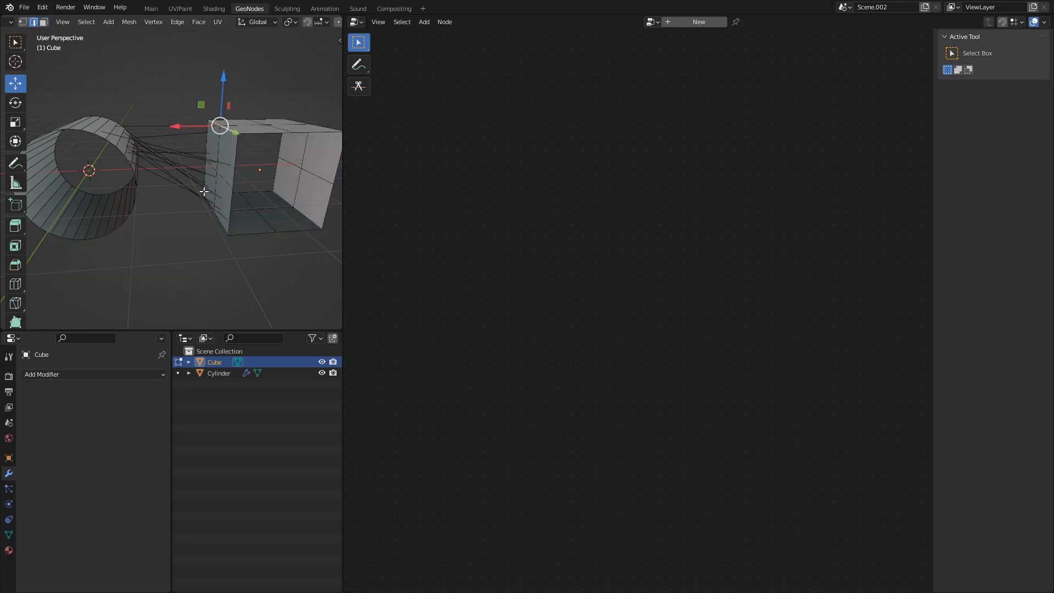
shift+click(208, 199)
shift+click(220, 220)
shift+click(282, 199)
shift+click(306, 218)
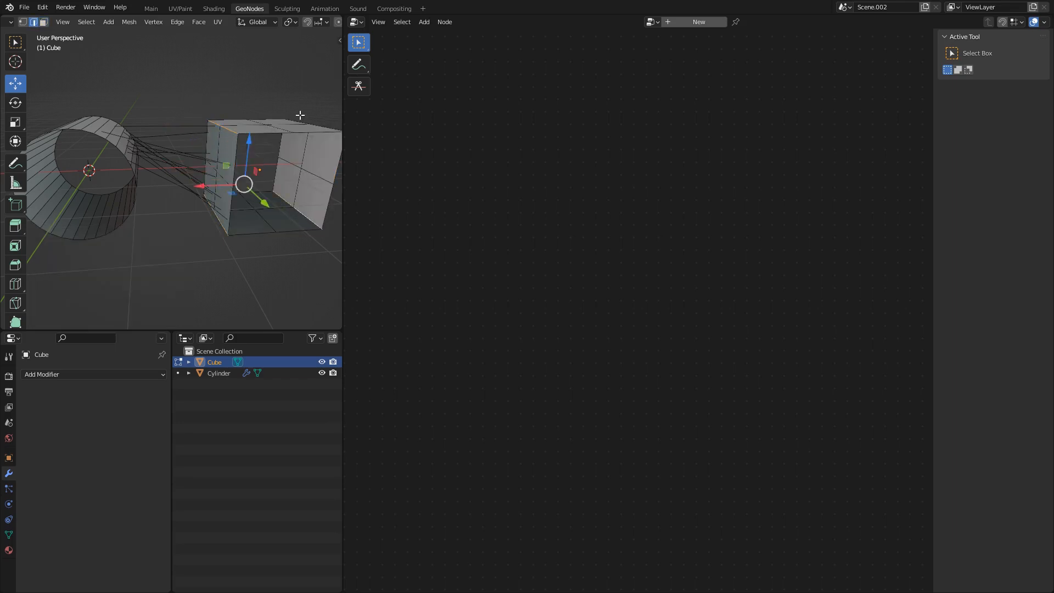
shift+click(297, 120)
shift+click(315, 131)
shift+middle_drag(315, 131, 287, 134)
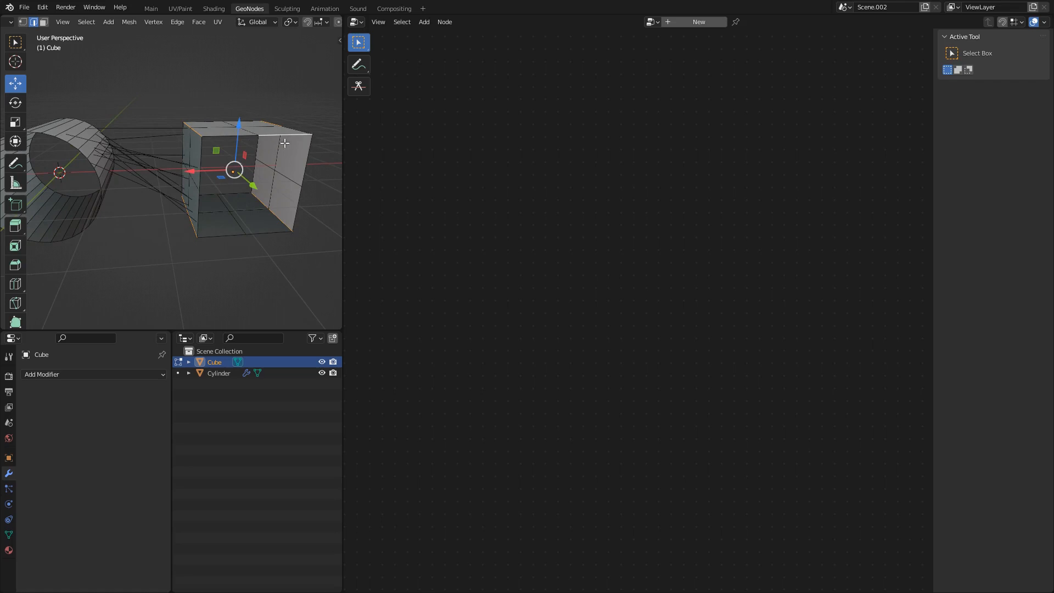
key(s)
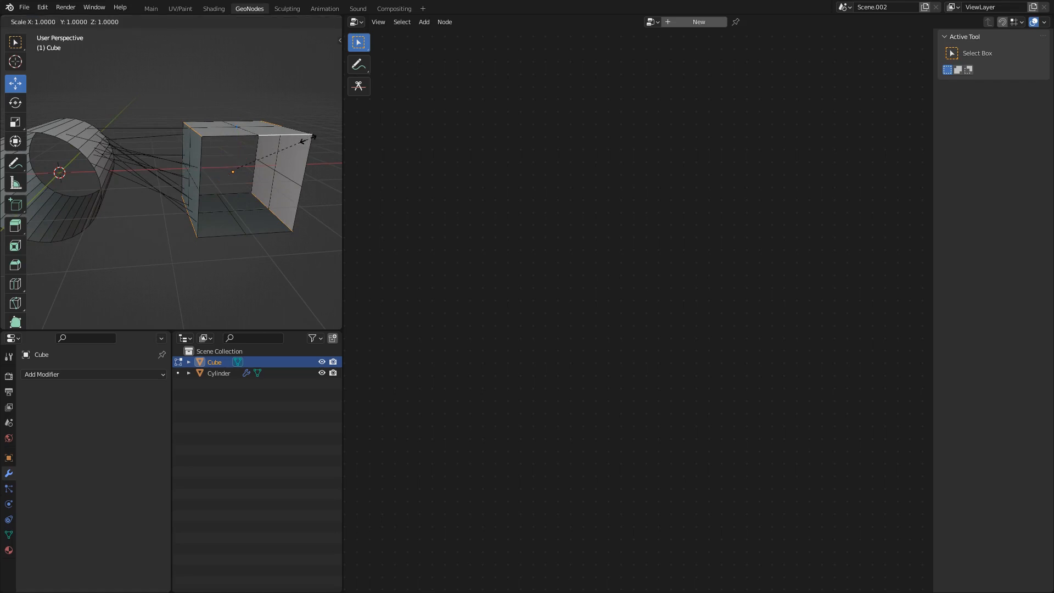
key(shift+y)
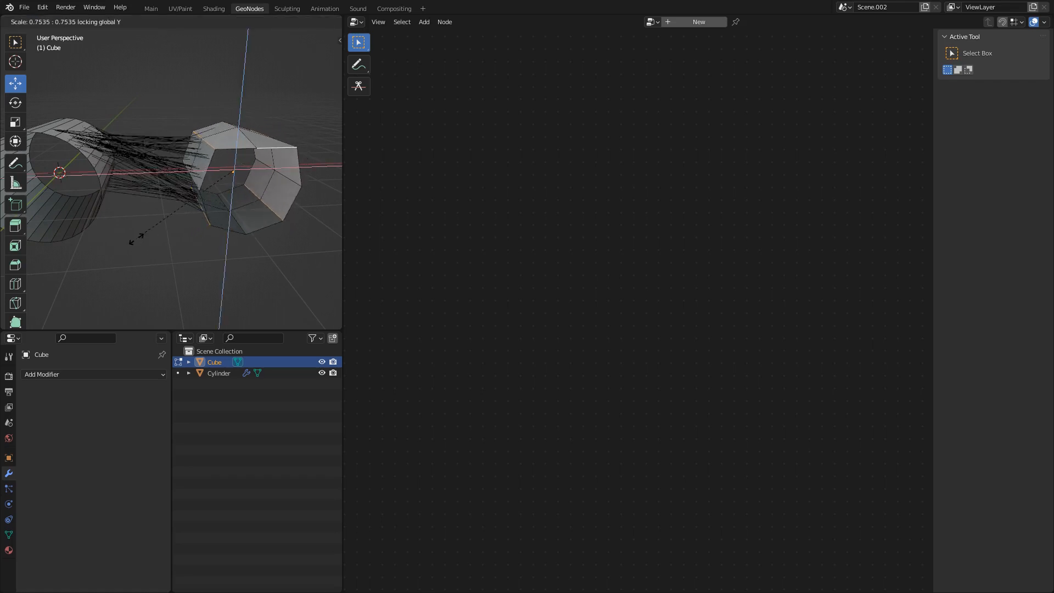
right_click(127, 247)
- Correct the selection of the cube's Y-direction corner edges and scale them to 0.75 in X and Z with Y locked
shift+click(275, 133)
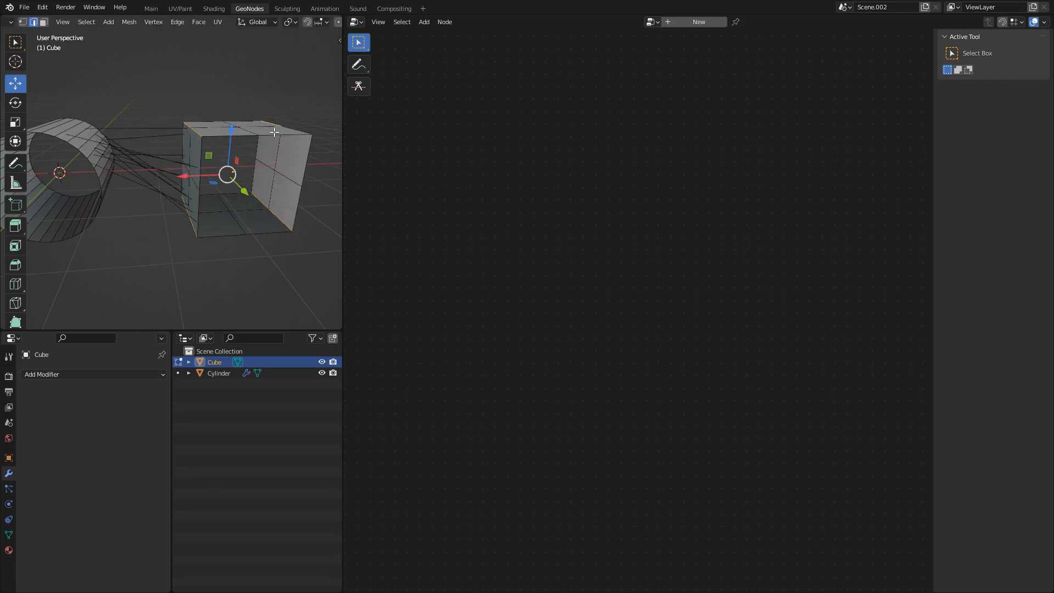
shift+click(298, 126)
shift+middle_drag(313, 121, 299, 131)
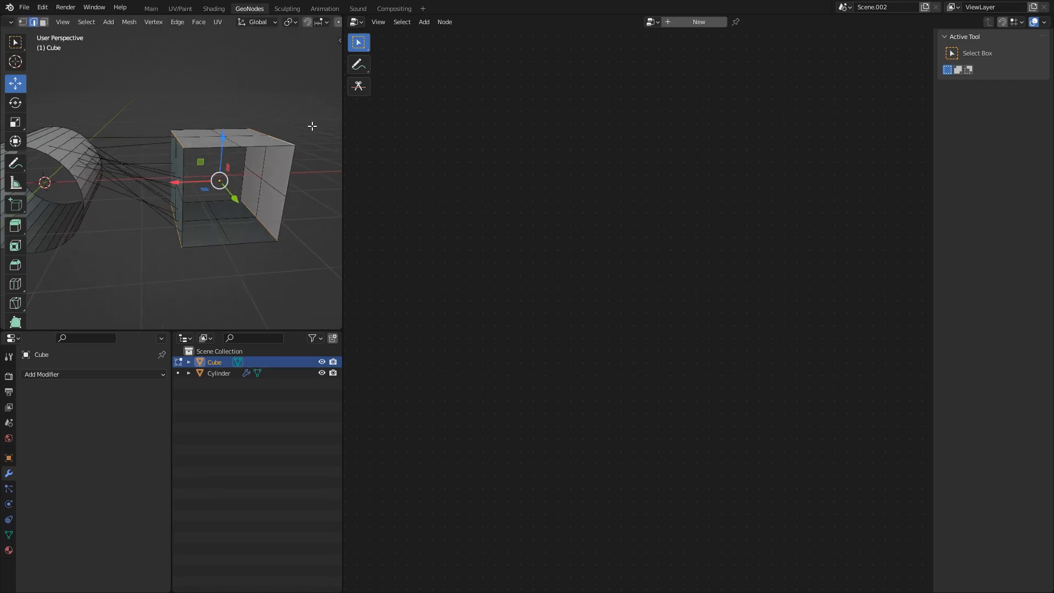
key(s)
key(shift+y)
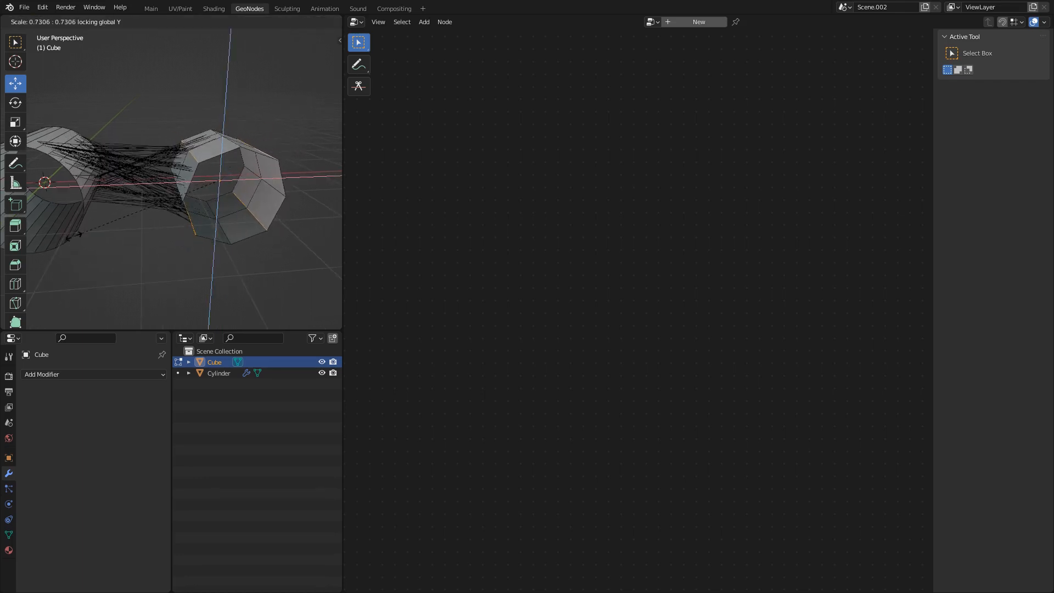
click(70, 237)
scroll(215, 180, down, 1)
shift+middle_drag(191, 170, 225, 174)
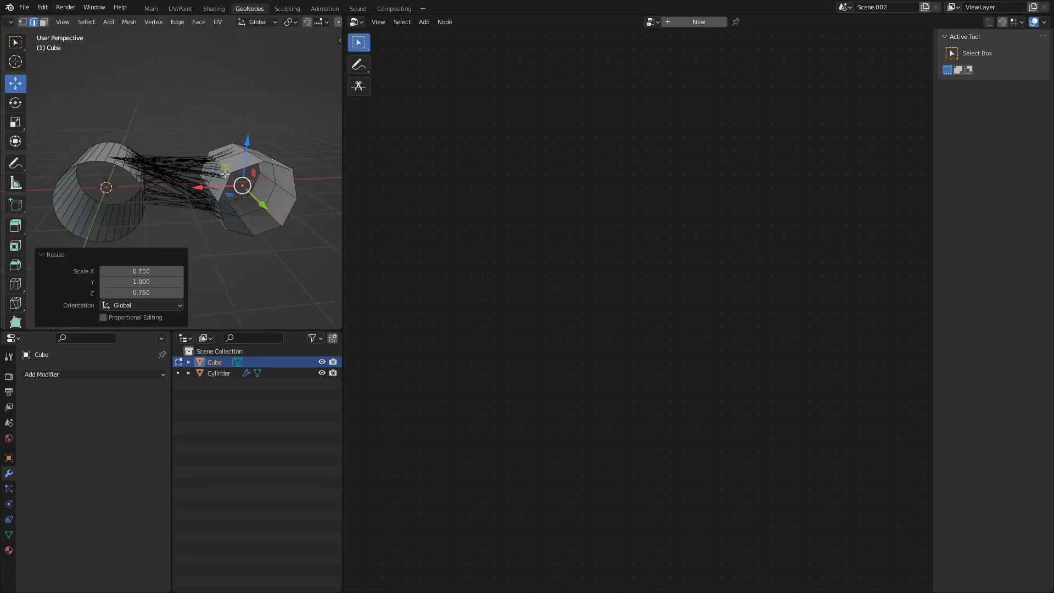
- Leave Edit Mode and move the cube about 0.47 m in X and 0.62 m in Z, with a small further position adjustment
key(Tab)
drag(225, 167, 164, 146)
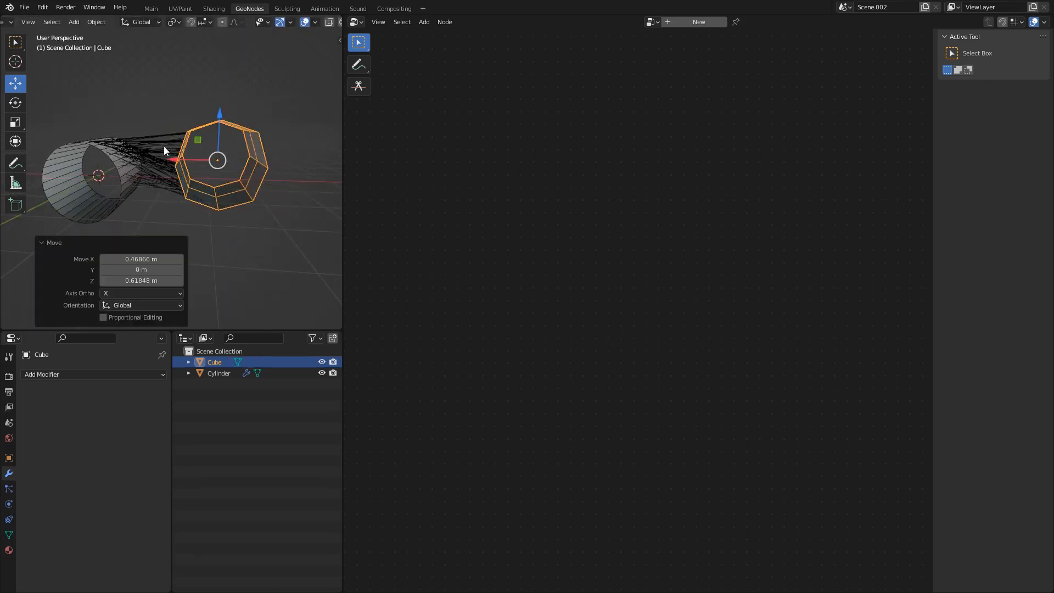
scroll(164, 147, up, 3)
mouse_move(229, 124)
middle_down()
mouse_move(193, 140)
mouse_move(225, 116)
middle_up()
scroll(224, 155, down, 1)
mouse_move(236, 127)
mouse_down()
mouse_move(232, 188)
mouse_move(246, 137)
mouse_up()
- Select the cylinder and set the EvenPoints node's Value to 100
click(132, 168)
click(151, 170)
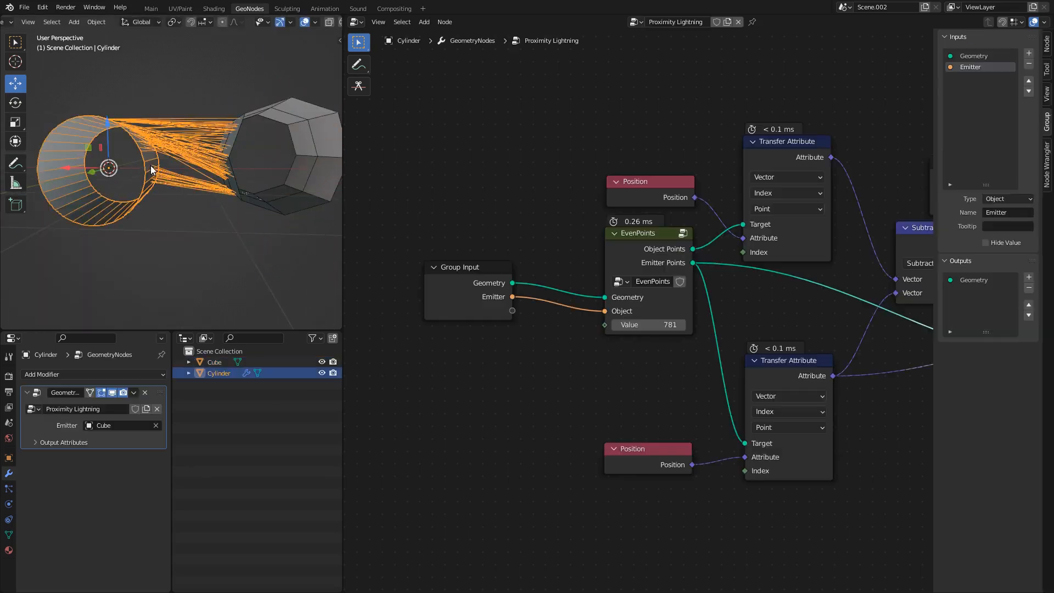
key(Tab)
key(Tab)
middle_drag(770, 248, 620, 263)
scroll(619, 262, down, 2)
middle_drag(696, 252, 750, 230)
scroll(633, 319, up, 1)
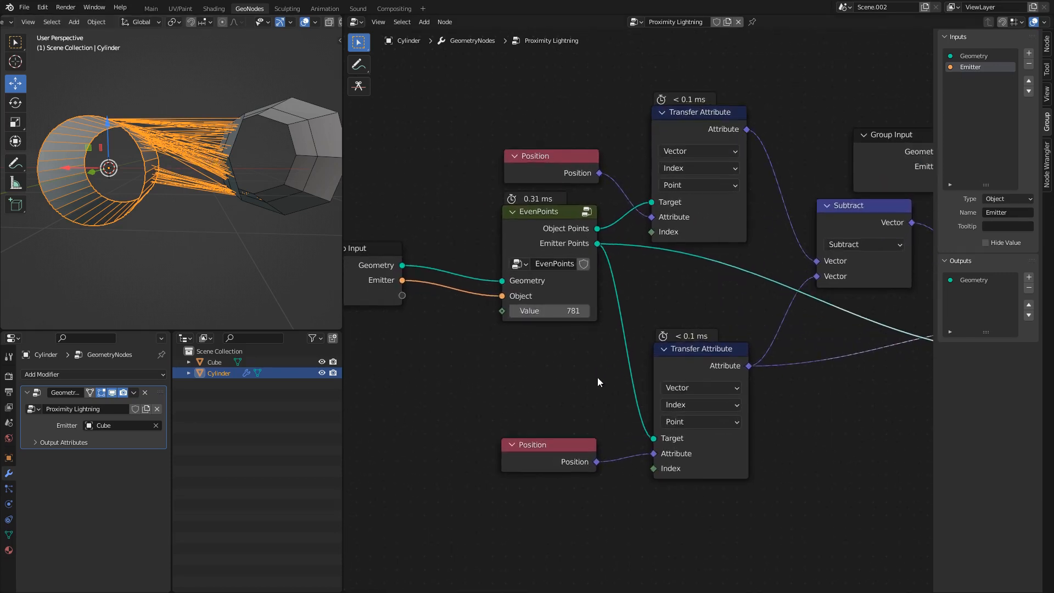
click(572, 310)
text(100)
key(Return)
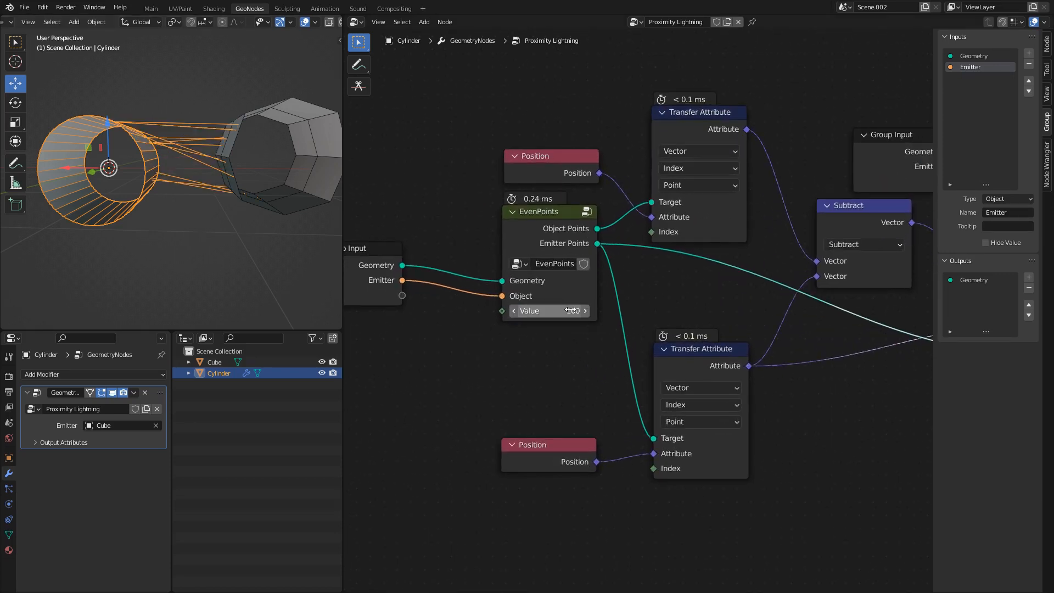
- Open the EvenPoints node group and add an Integer group input named Seed
middle_drag(220, 118, 204, 186)
middle_drag(541, 224, 607, 272)
click(610, 261)
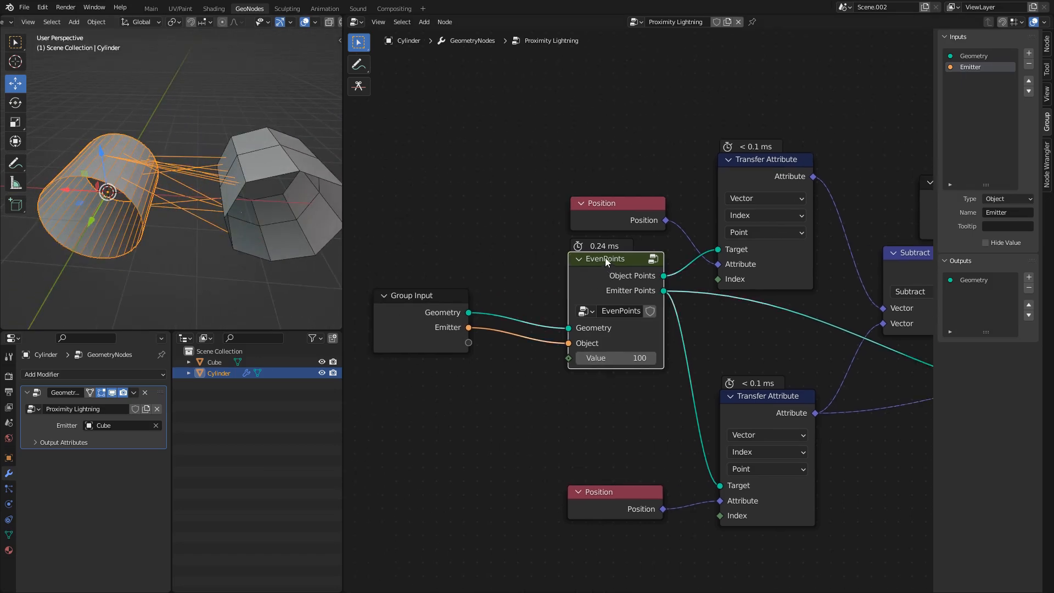
key(Tab)
click(1029, 52)
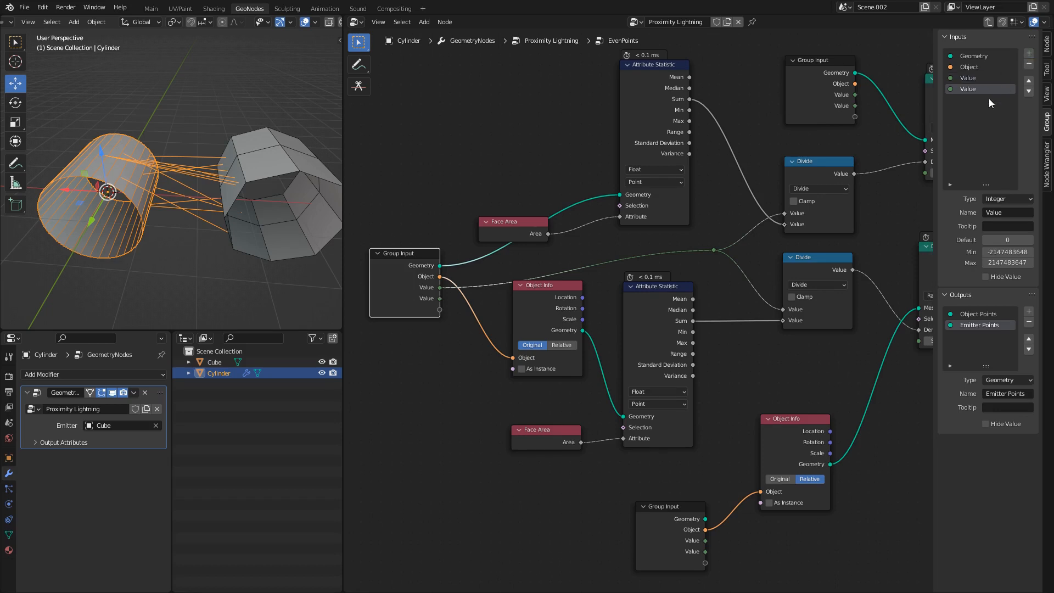
click(1006, 199)
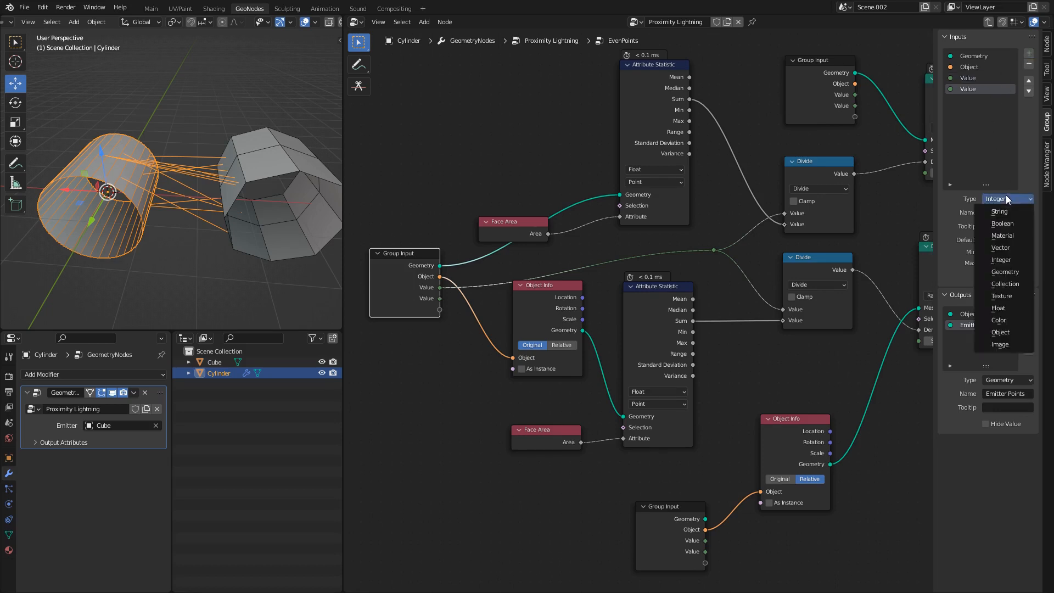
click(1007, 259)
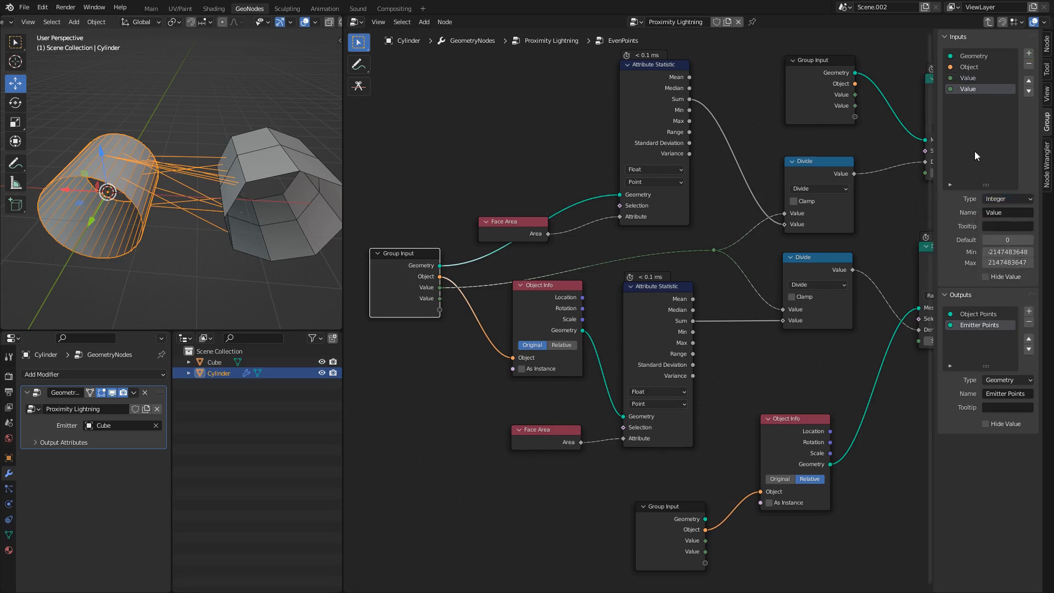
click(976, 90)
text(Seed)
key(Return)
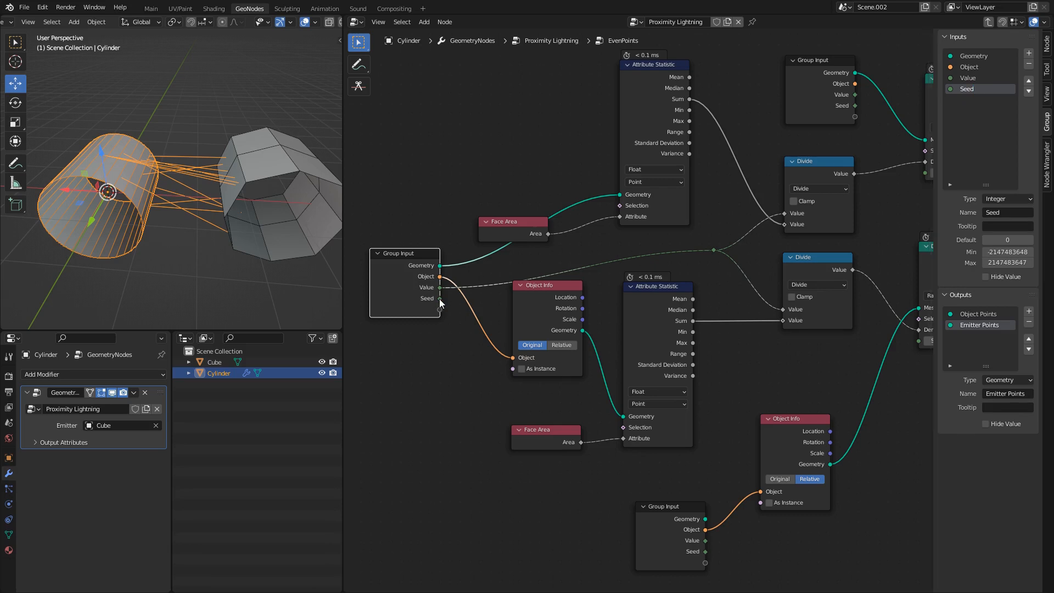
- Connect the group's Seed input to both Distribute Points on Faces nodes, using a duplicated Group Input node for the emitter branch
drag(439, 299, 798, 306)
middle_drag(771, 313, 641, 357)
scroll(640, 358, down, 1)
scroll(489, 284, down, 1)
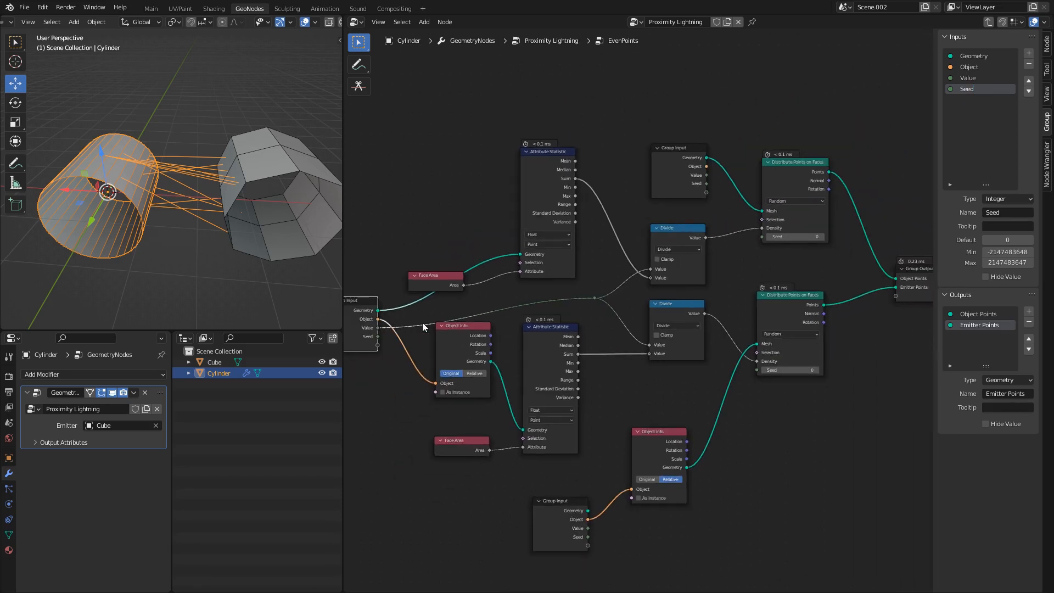
key(shift+d)
click(722, 391)
scroll(697, 411, up, 2)
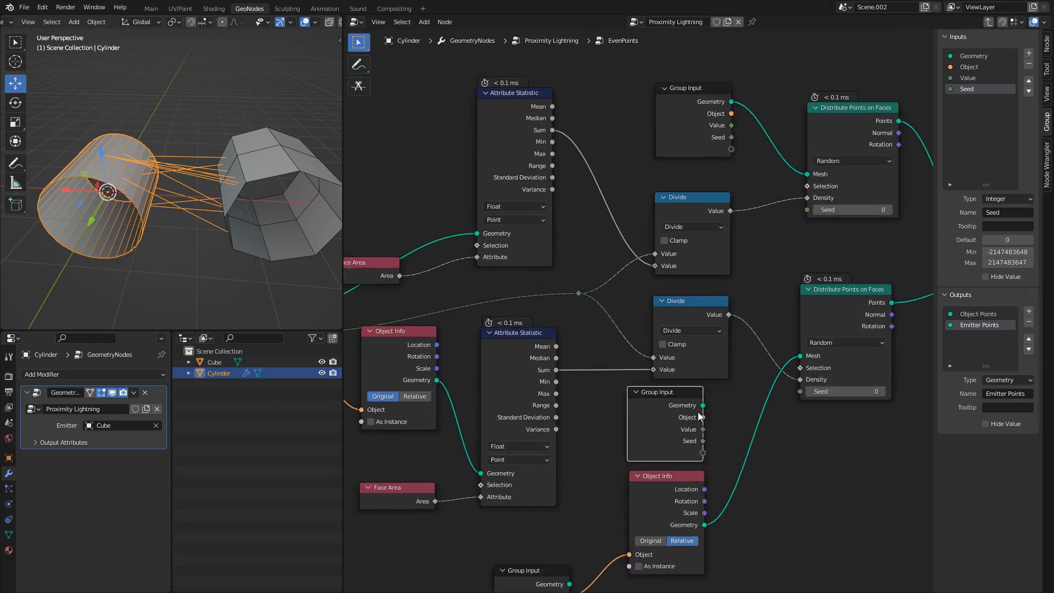
drag(703, 441, 800, 392)
middle_drag(743, 143, 673, 270)
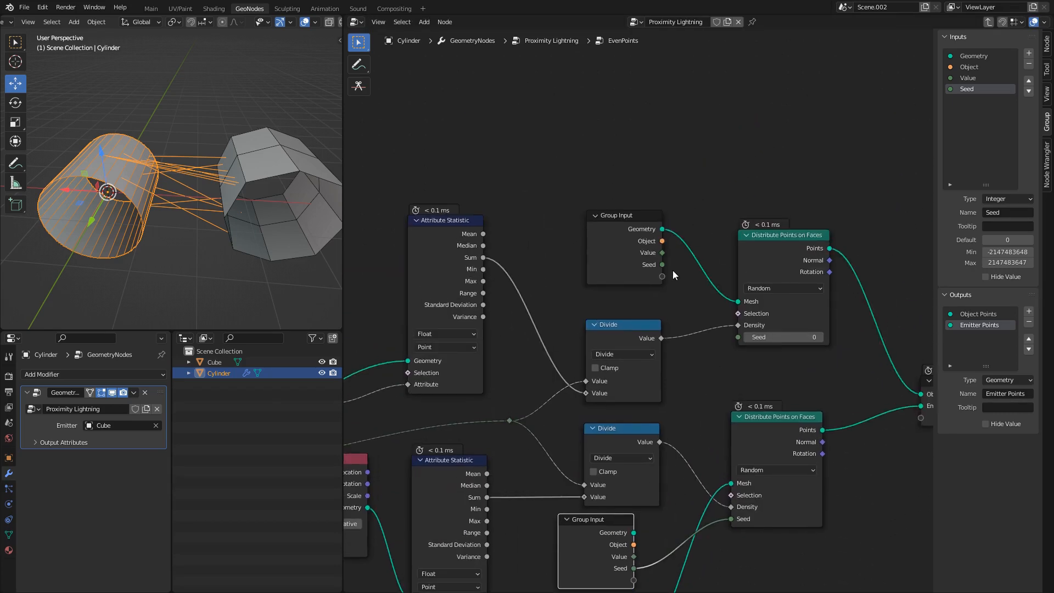
drag(663, 265, 738, 337)
middle_drag(637, 560, 628, 340)
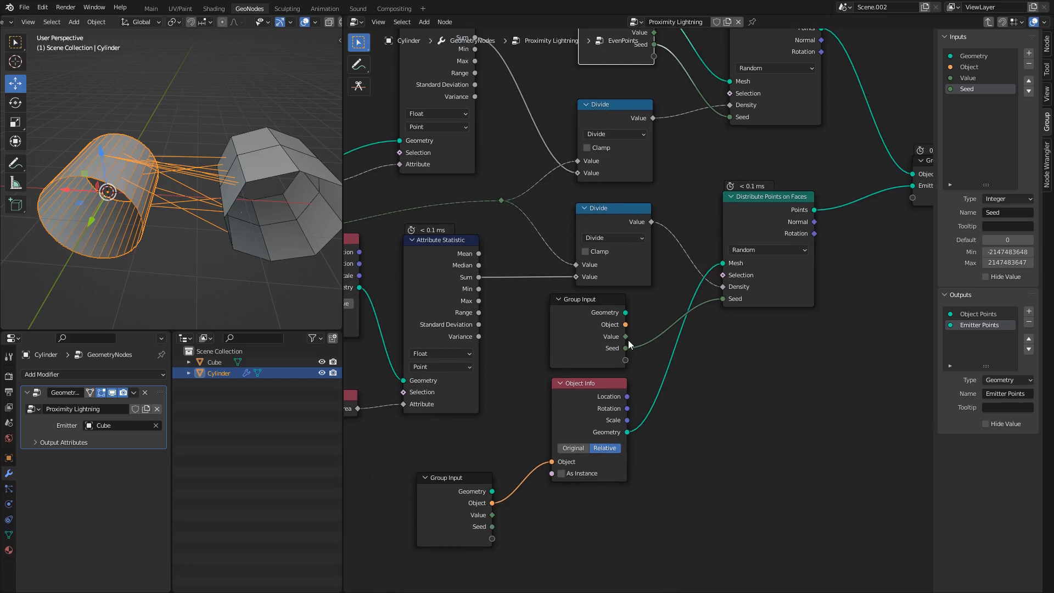
middle_drag(730, 299, 706, 359)
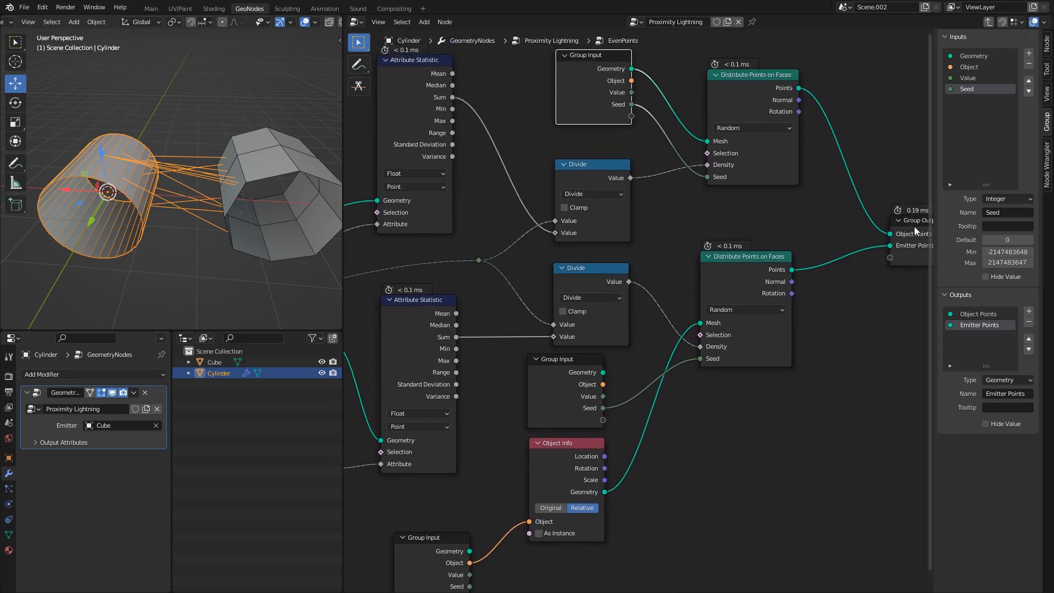
- Leave the EvenPoints group and raise the node's Seed to about 12
key(Tab)
click(652, 370)
click(652, 370)
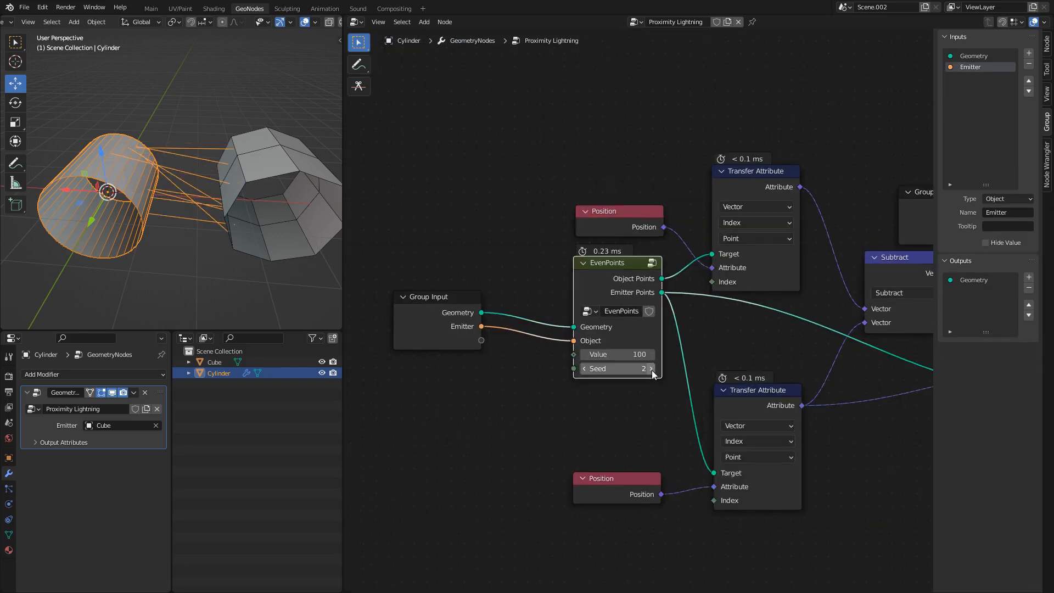
click(652, 371)
click(651, 371)
click(652, 371)
click(651, 370)
click(652, 371)
click(652, 371)
click(651, 370)
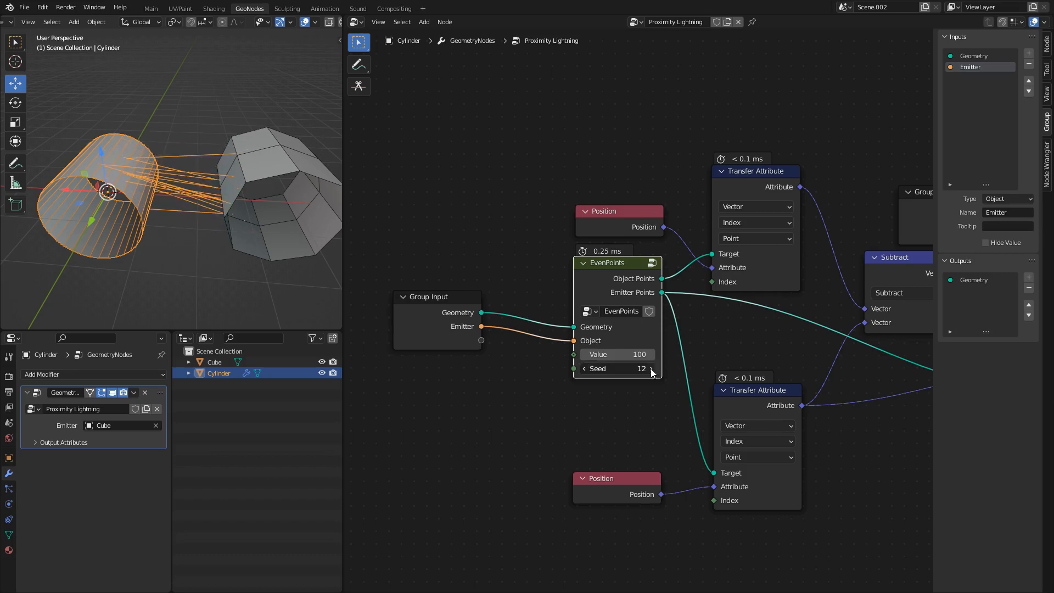
click(651, 371)
- Save the file and open the Curves node group, shifting its Group Input node slightly away from the Raycast node
scroll(740, 328, down, 2)
key(ctrl+s)
middle_drag(805, 296, 636, 271)
ctrl+scroll(636, 271, down, 2)
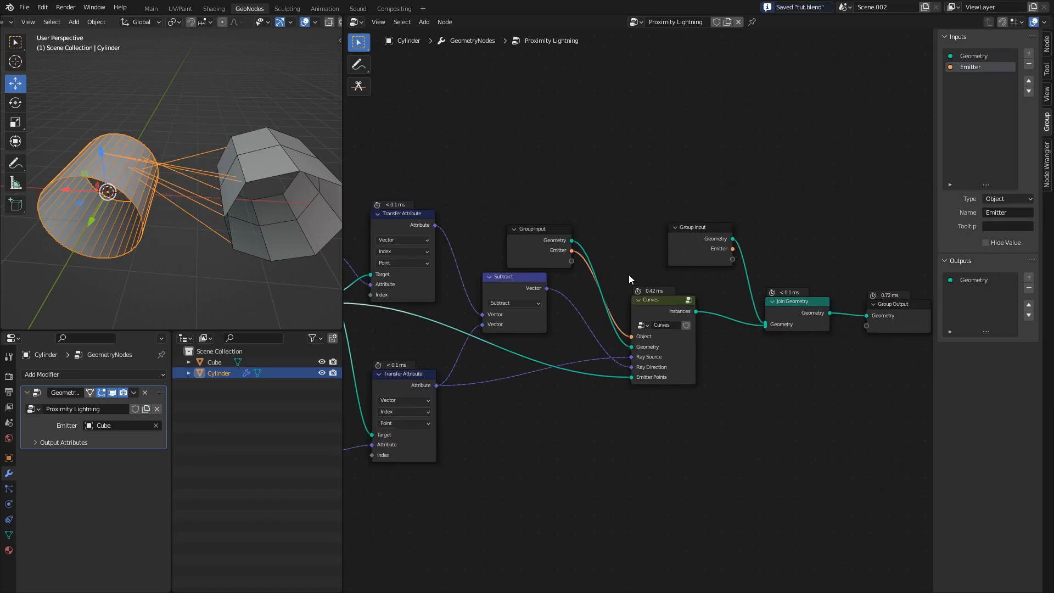
click(592, 310)
key(Tab)
middle_drag(483, 267, 654, 190)
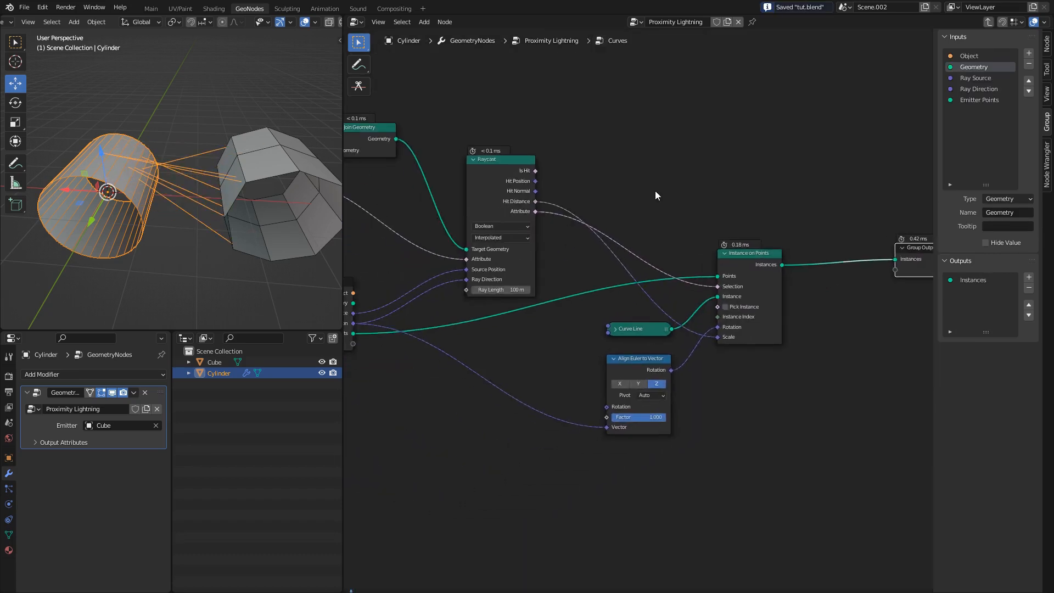
middle_drag(567, 265, 675, 263)
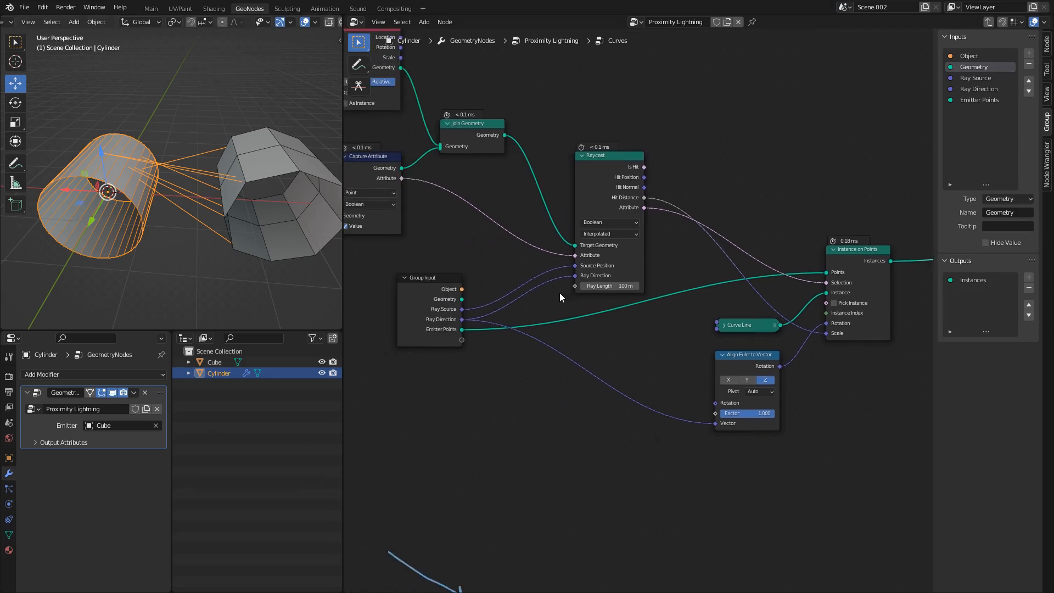
middle_drag(573, 303, 613, 337)
scroll(611, 341, up, 1)
drag(440, 316, 425, 316)
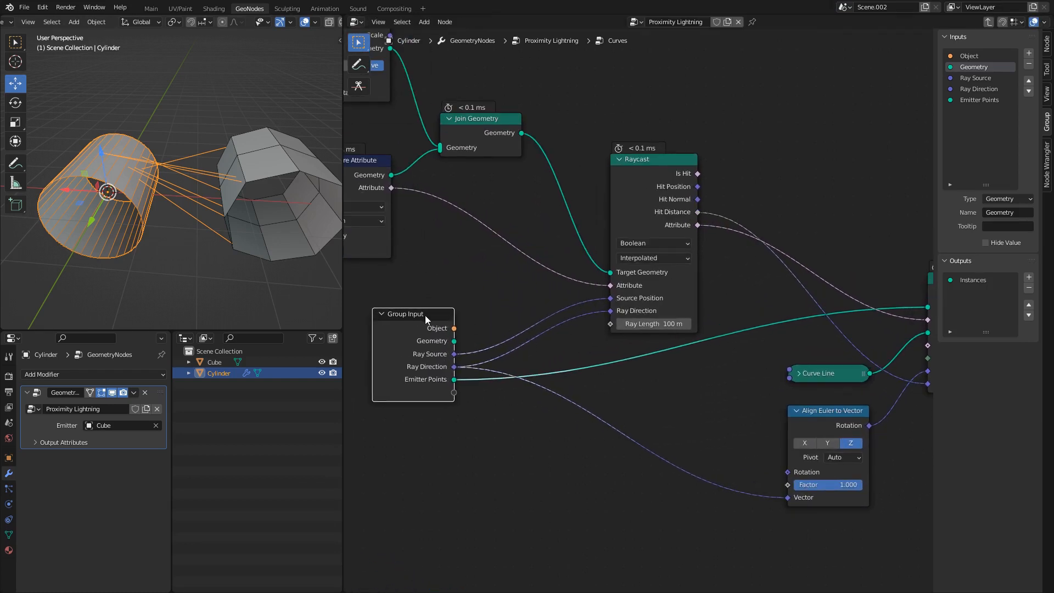
scroll(604, 327, up, 1)
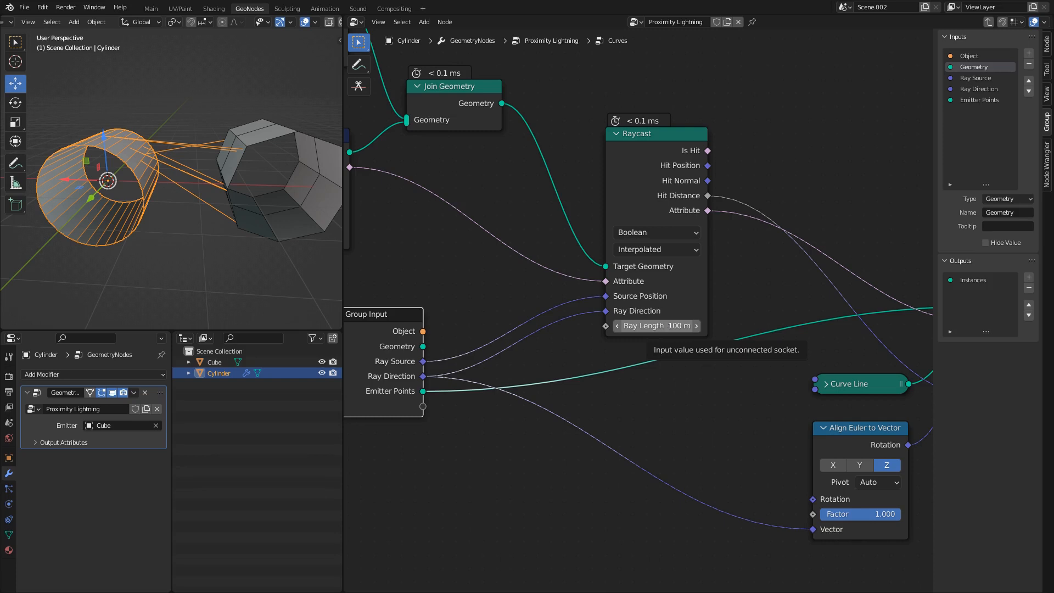
- Set the Raycast node's Ray Length to 2.96 m
mouse_move(671, 326)
mouse_down()
mouse_move(736, 325)
mouse_move(659, 326)
mouse_move(692, 325)
mouse_move(676, 325)
mouse_up()
click(671, 326)
text(0)
key(Return)
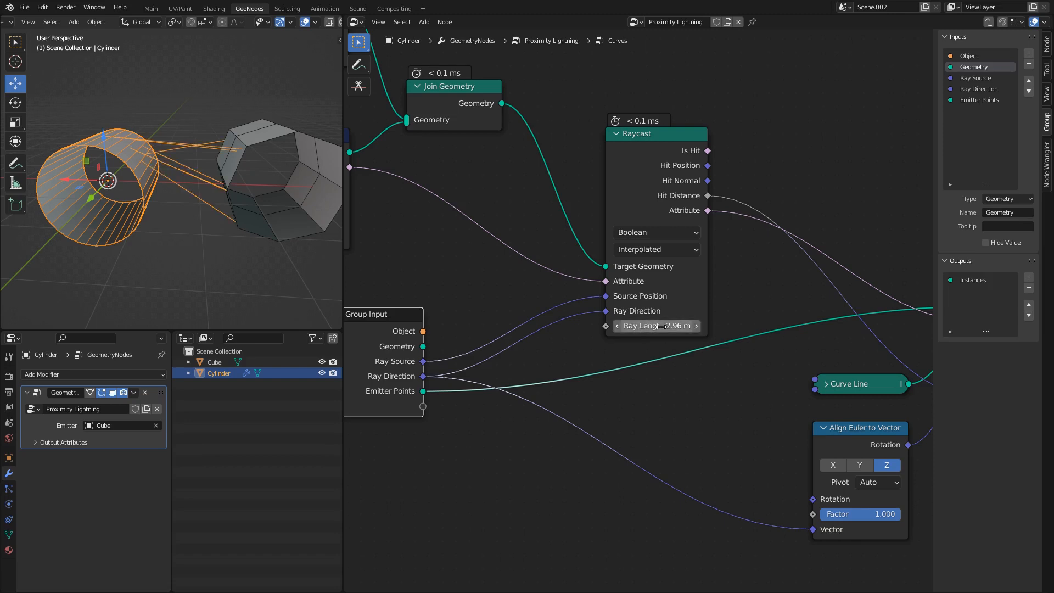
- Expose the Raycast node's Ray Length as a Curves group input renamed Radius, and save the file
middle_drag(661, 326, 731, 311)
click(991, 99)
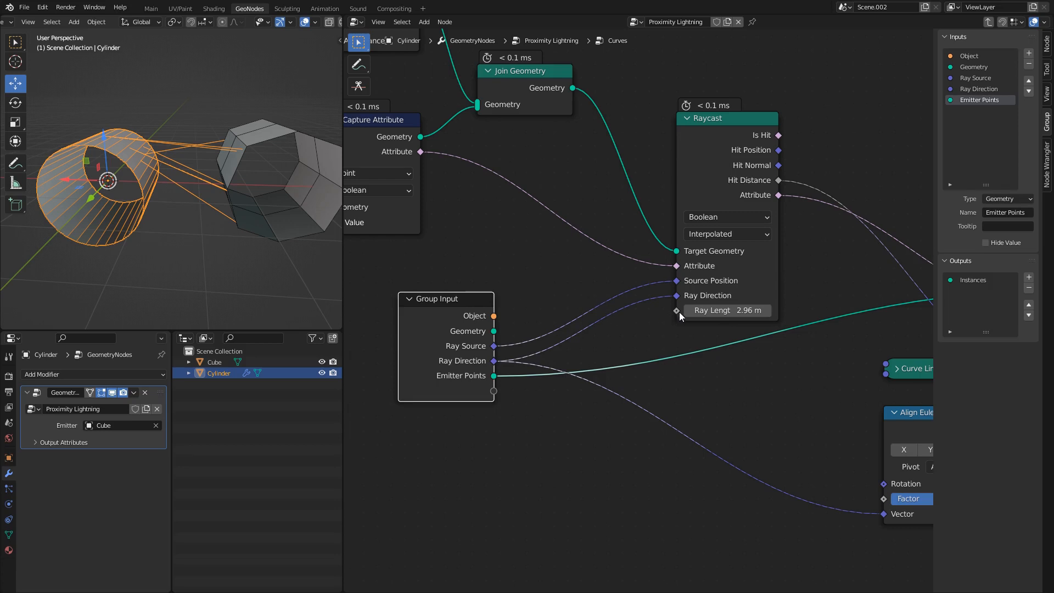
drag(678, 311, 494, 391)
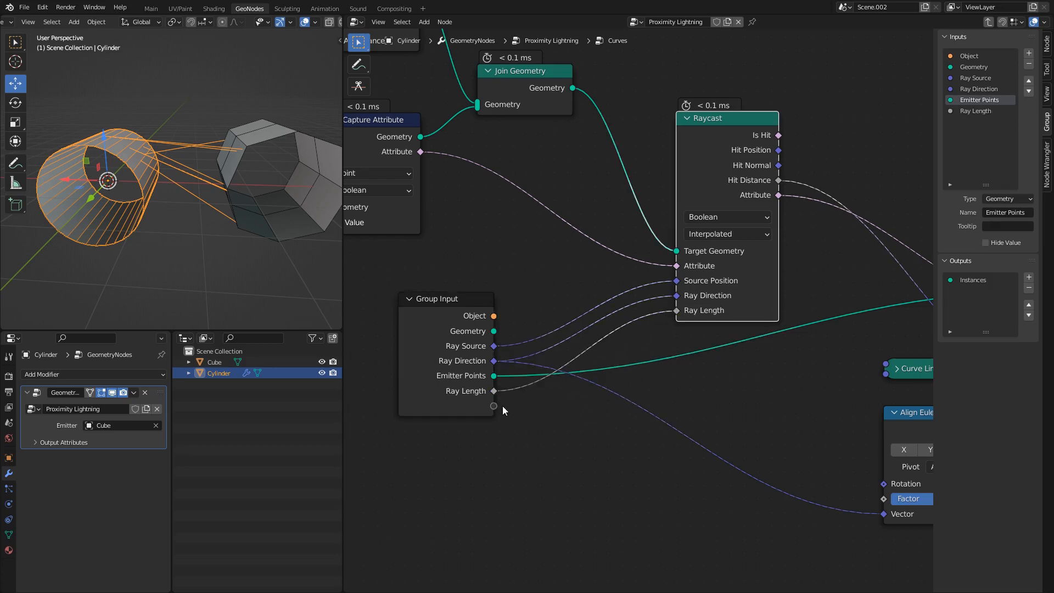
double_click(975, 111)
text(R)
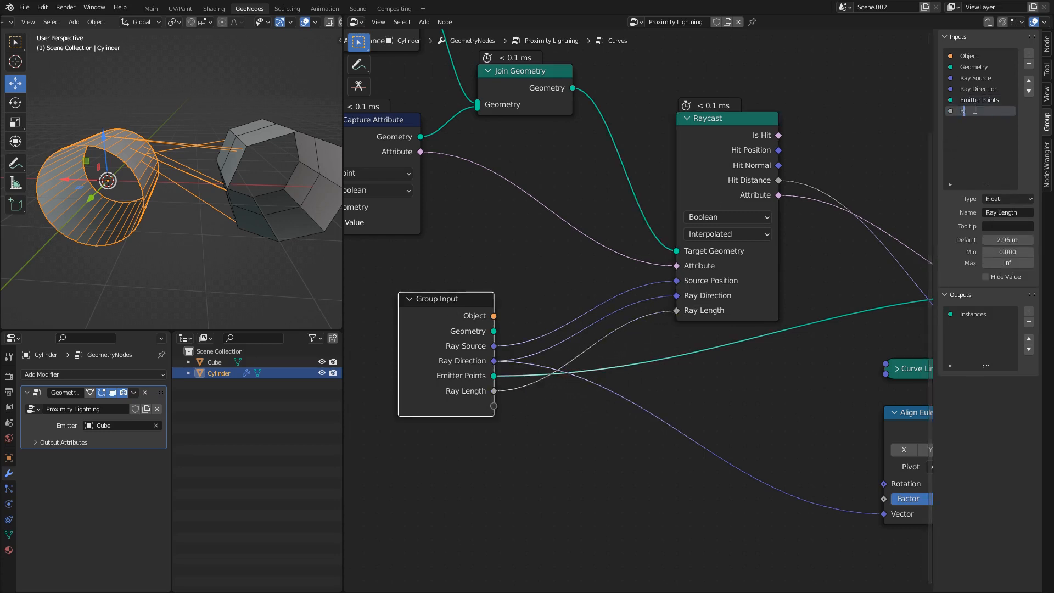
text(adius)
key(Return)
key(ctrl+s)
key(Home)
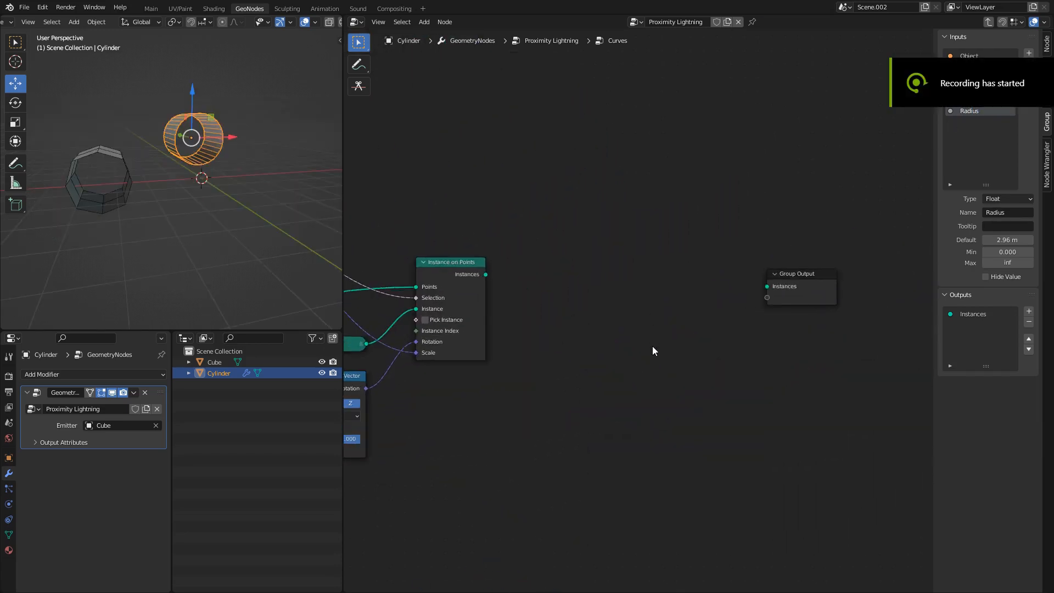
- Insert a Realize Instances node between the Instance on Points node and the Group Output
ctrl+scroll(662, 344, up, 2)
scroll(671, 341, up, 1)
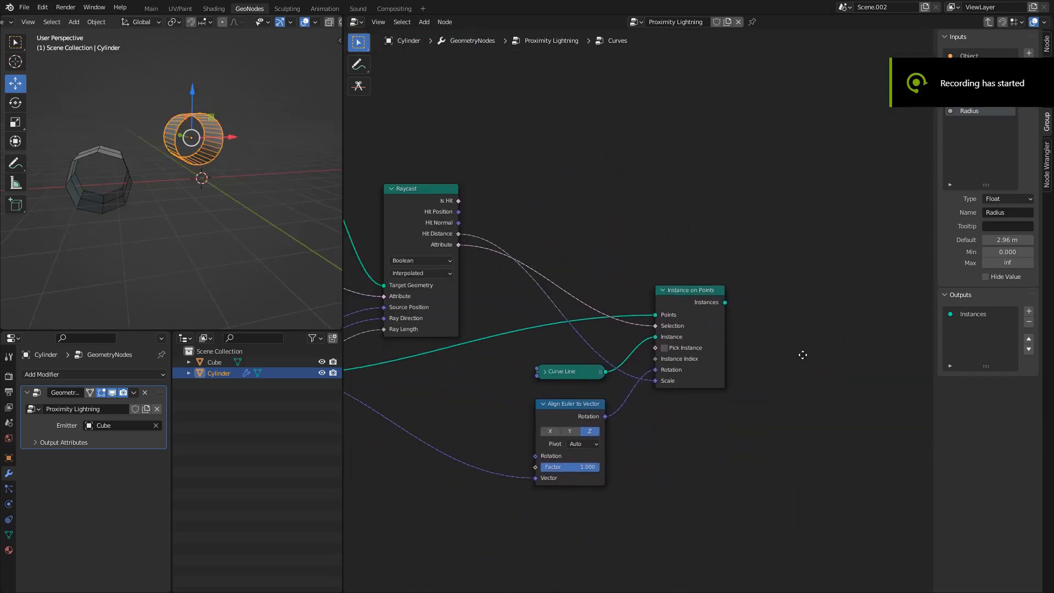
scroll(802, 358, down, 1)
middle_drag(767, 297, 582, 278)
key(shift+a)
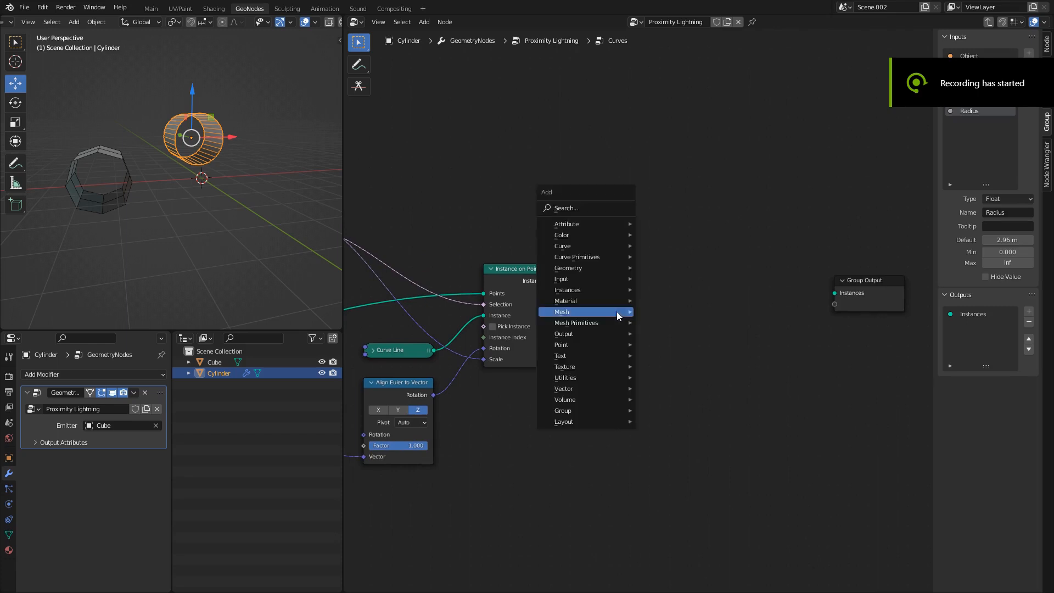
text(reali)
key(Return)
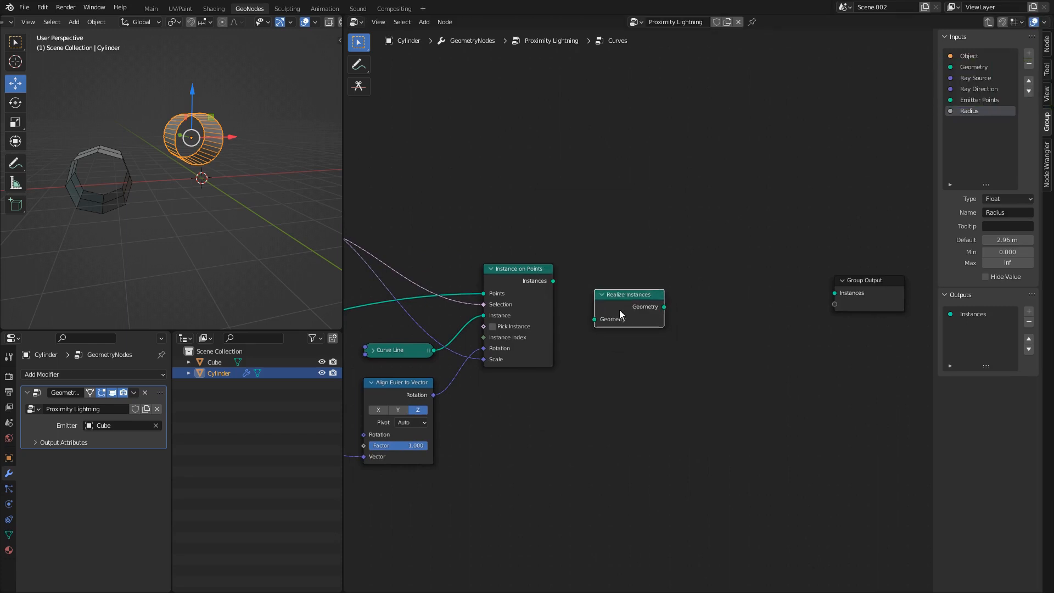
click(620, 310)
drag(553, 282, 593, 322)
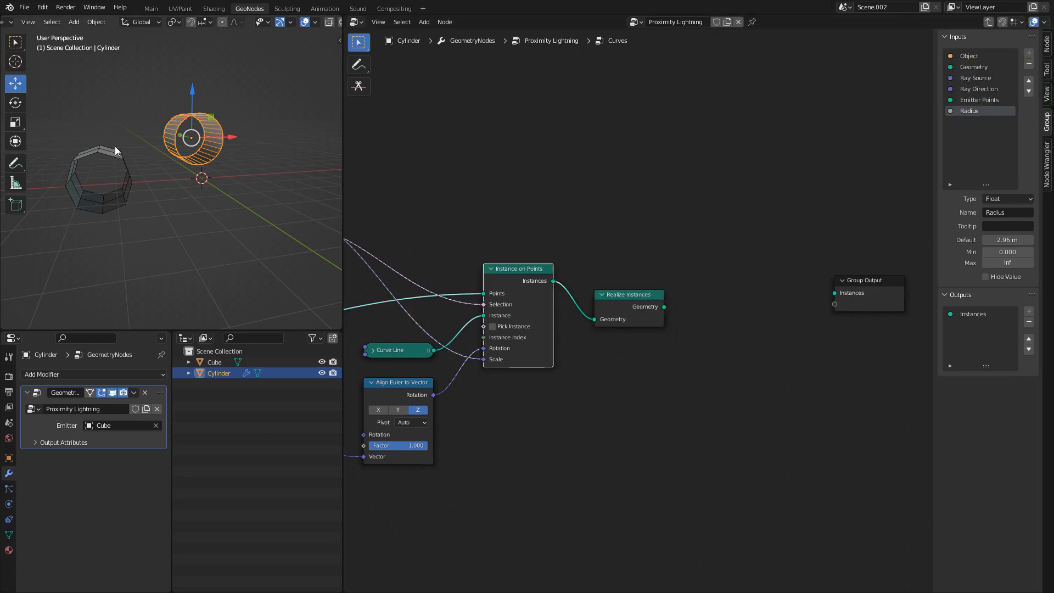
drag(675, 307, 841, 294)
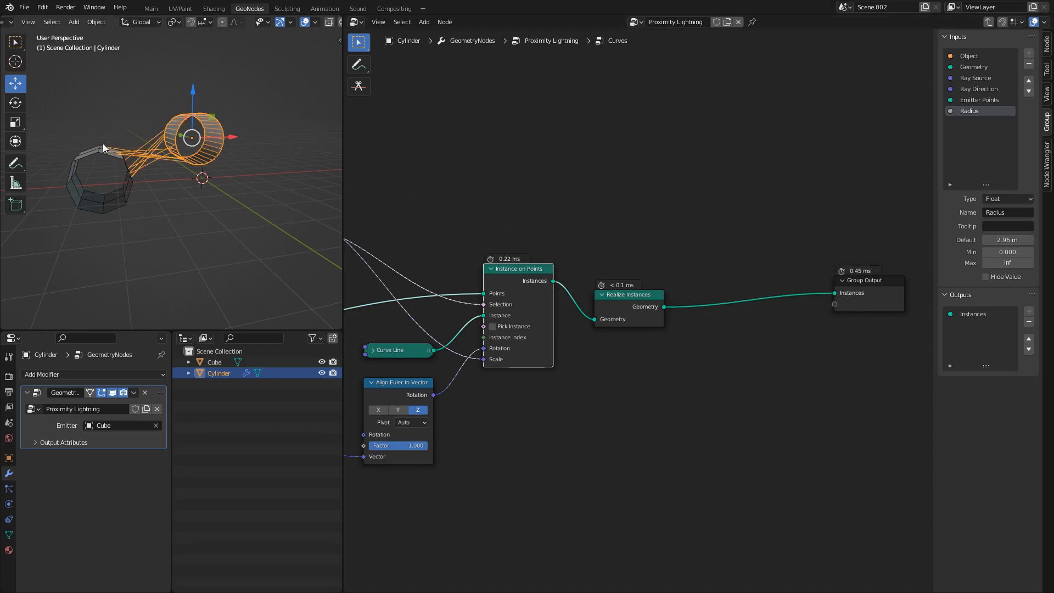
- Inspect the connecting lines up close and move the Group Output node farther from Realize Instances
scroll(176, 177, up, 2)
scroll(178, 181, up, 4)
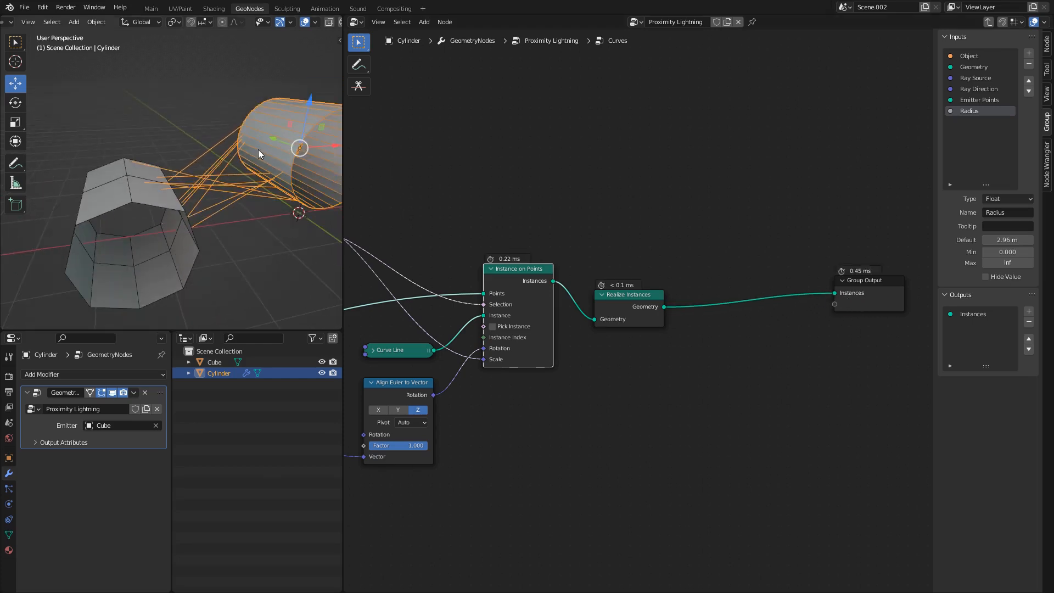
middle_drag(190, 187, 232, 176)
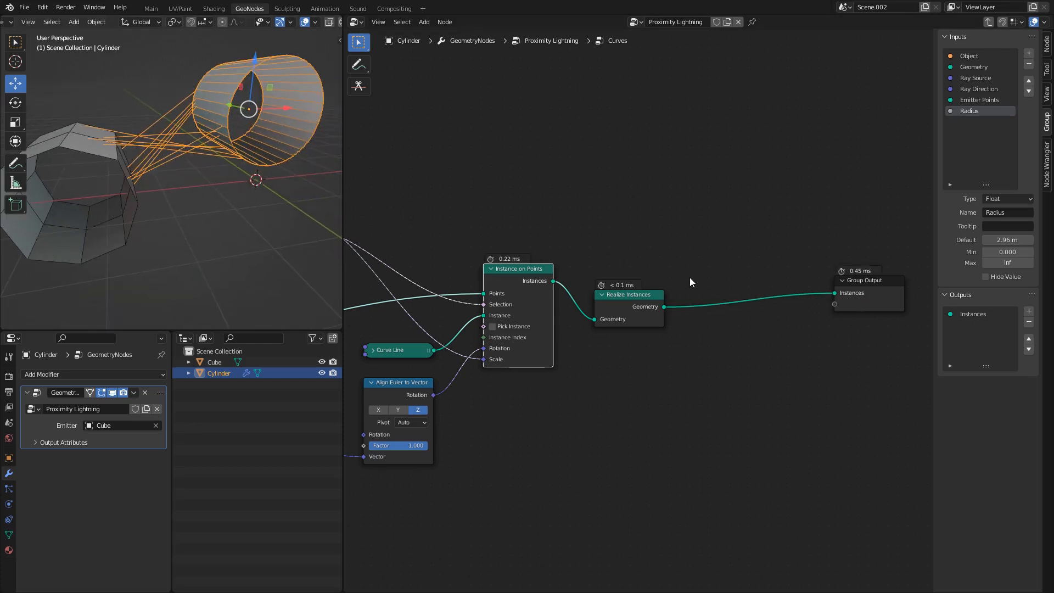
ctrl+scroll(686, 285, right, 4)
drag(681, 288, 784, 252)
ctrl+scroll(573, 291, right, 2)
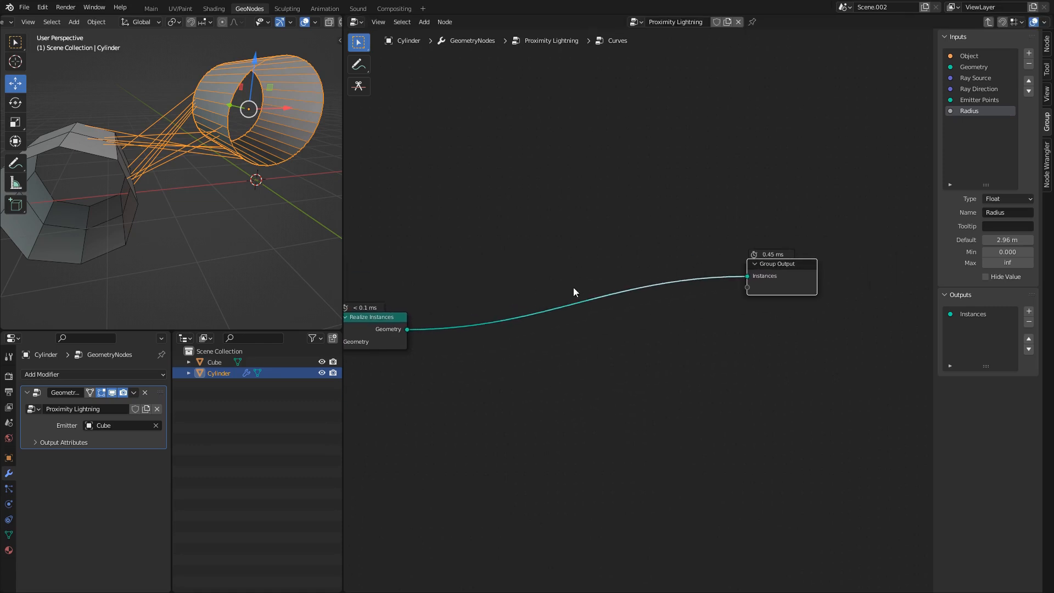
click(585, 392)
key(shift+a)
text(resa)
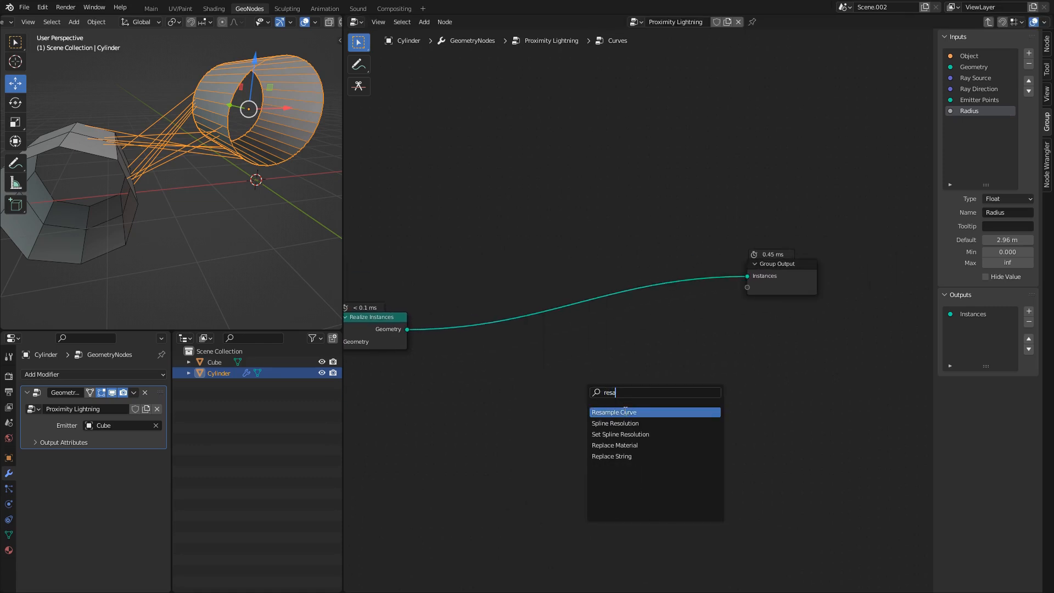
click(615, 423)
key(Escape)
- Insert a Resample Curve node between Realize Instances and the Group Output and switch it to Length mode
key(shift+a)
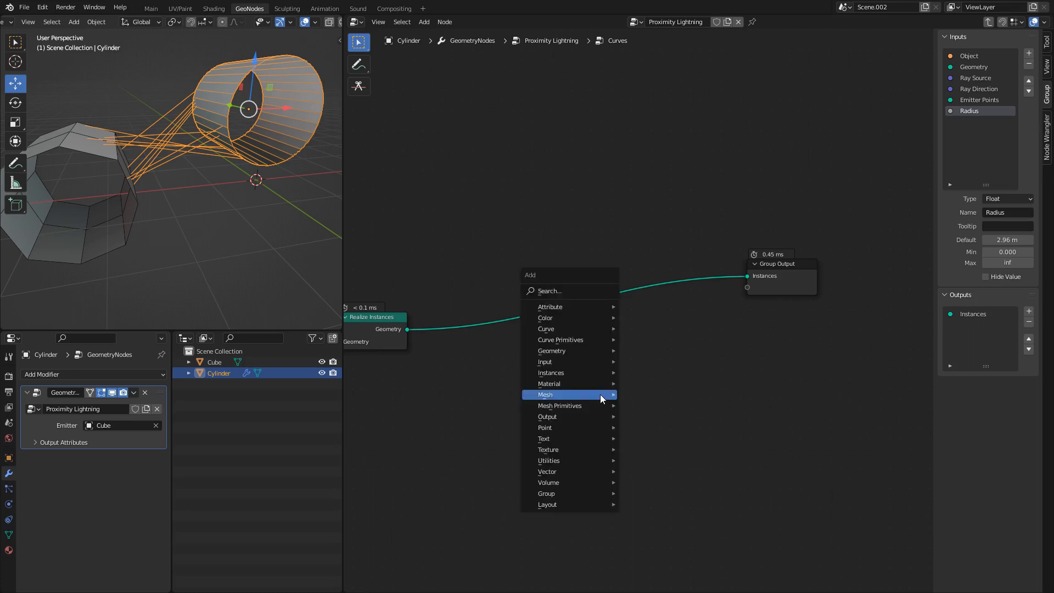
text(resa)
click(660, 414)
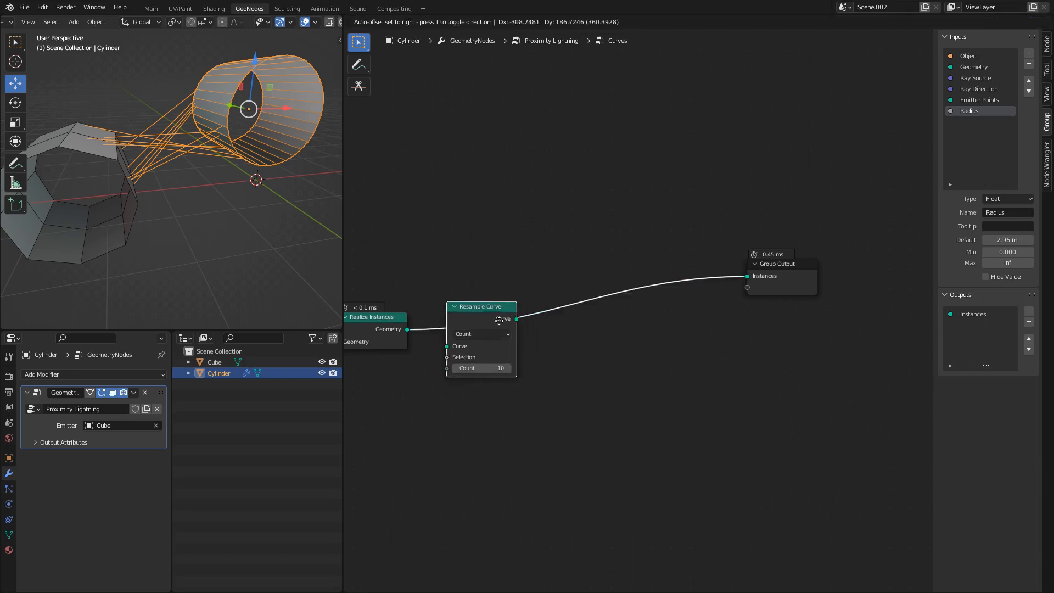
click(507, 367)
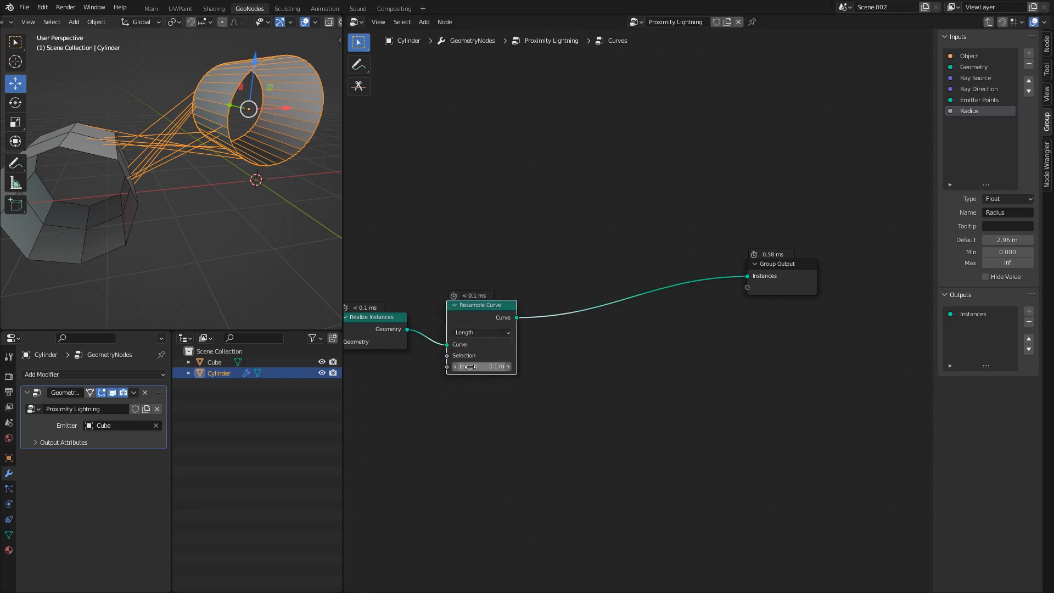
- Shift the Group Output farther away and insert a Set Position node after Resample Curve
scroll(537, 335, down, 2)
drag(712, 276, 797, 267)
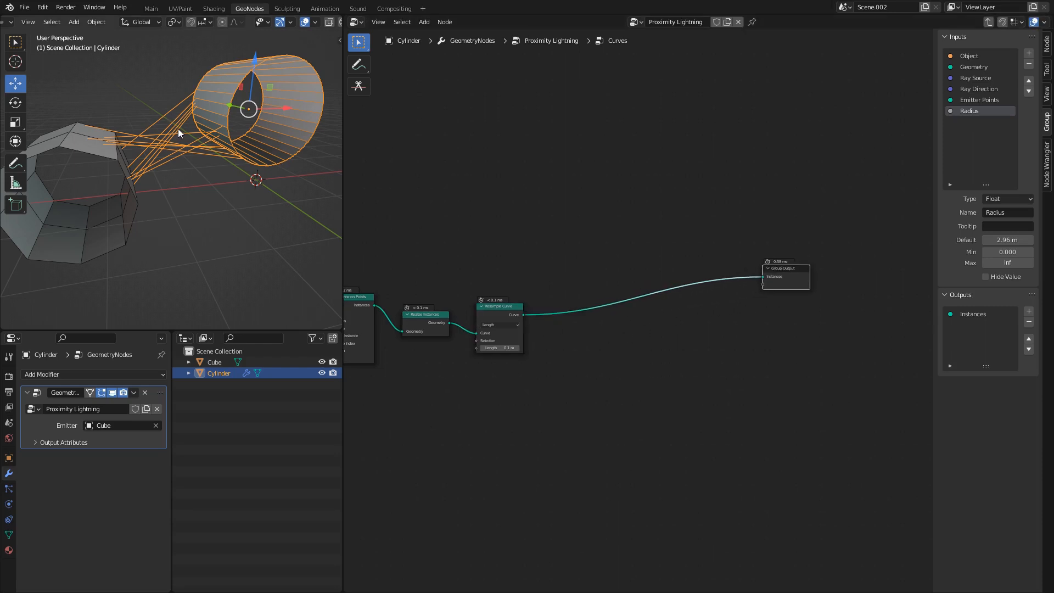
click(622, 367)
key(shift+a)
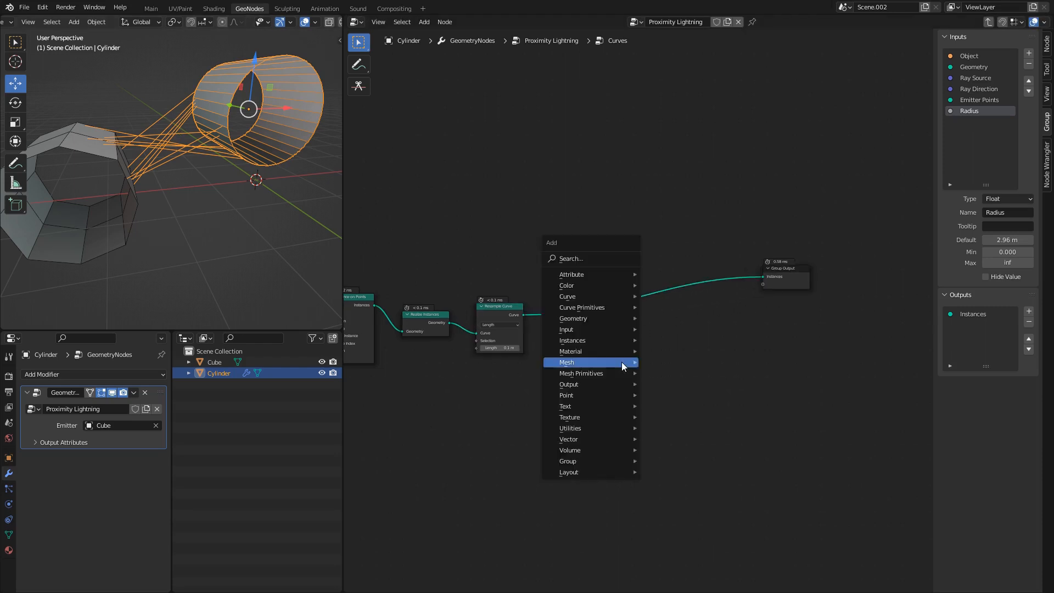
text(set pos)
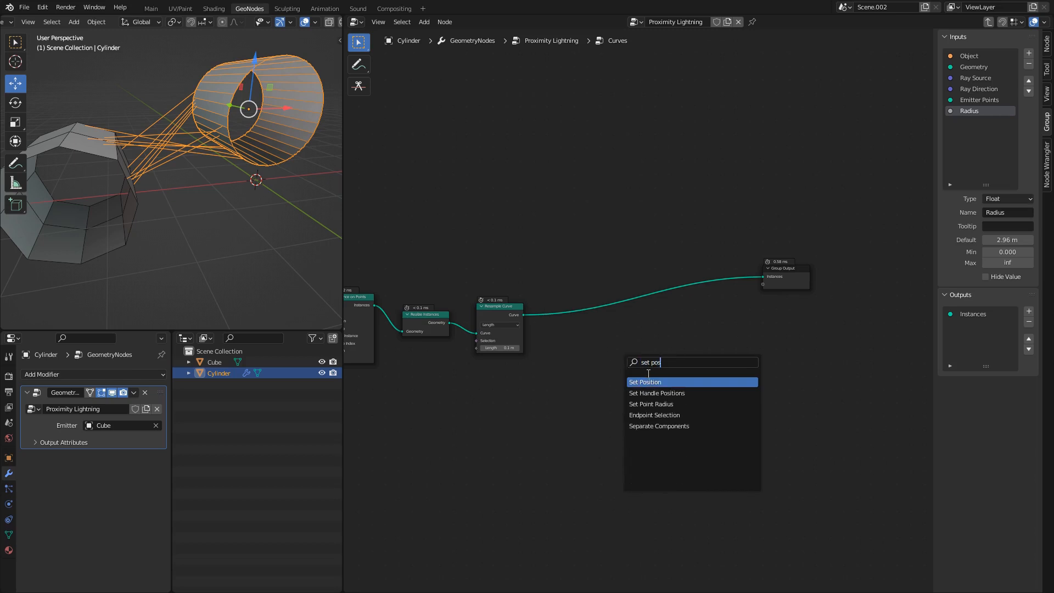
key(Return)
click(646, 291)
- Add a Noise Texture node below the Resample Curve node
middle_drag(634, 360, 673, 335)
scroll(653, 347, up, 2)
click(618, 369)
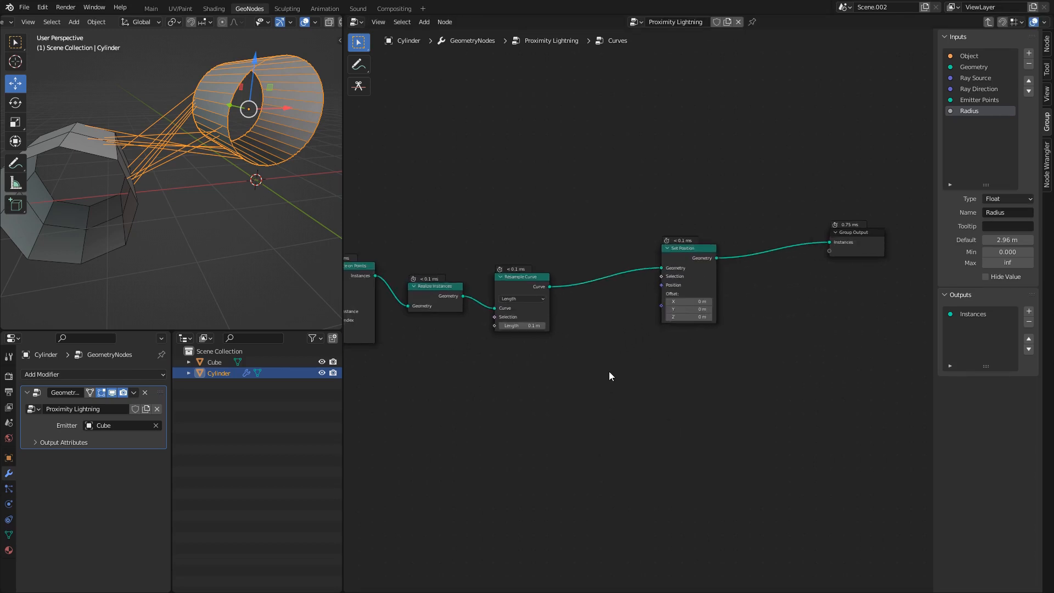
key(shift+a)
text(noi)
key(Down)
key(Down)
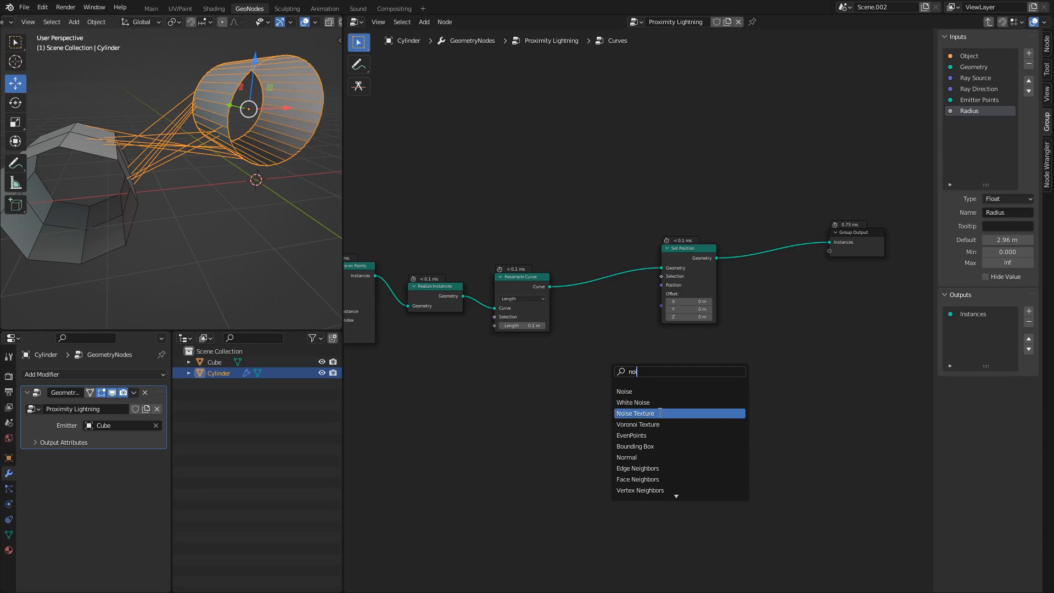
key(Return)
click(535, 413)
- Add a Vector Math node beside the Noise Texture and set its operation to Subtract
scroll(581, 407, up, 1)
key(shift+a)
text(svec)
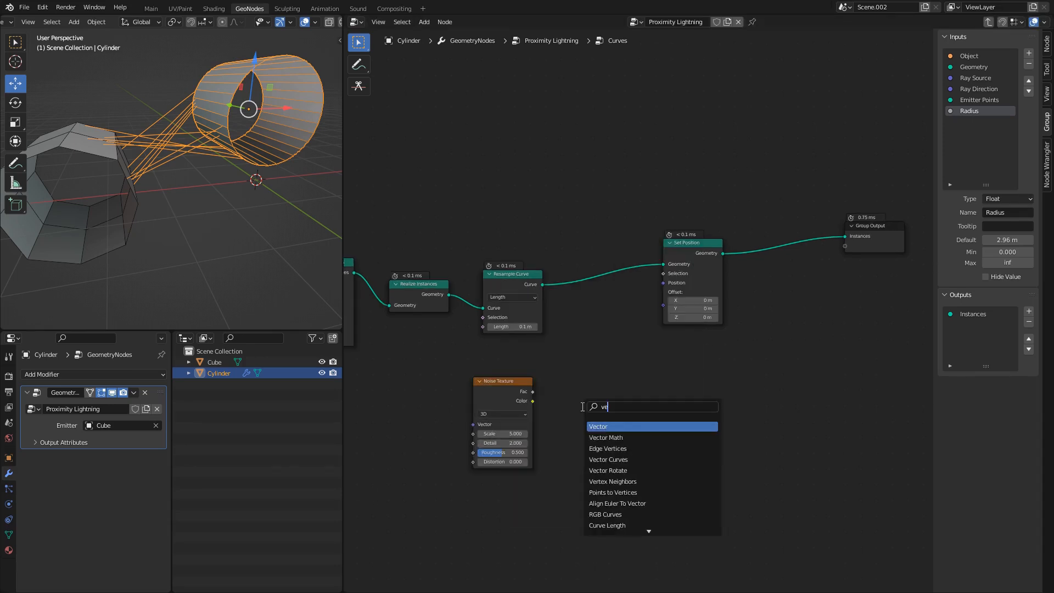
key(Down)
key(Return)
click(618, 404)
click(617, 401)
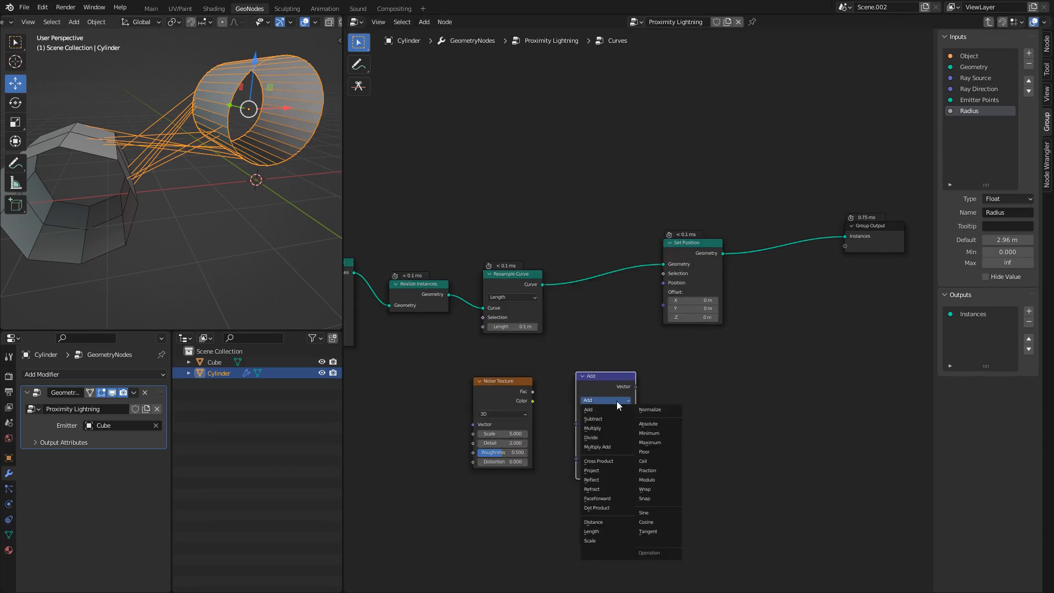
click(608, 419)
- Link the Noise Texture's Color to the Subtract node's first vector and set all three subtracted values to 0.5
drag(534, 401, 606, 443)
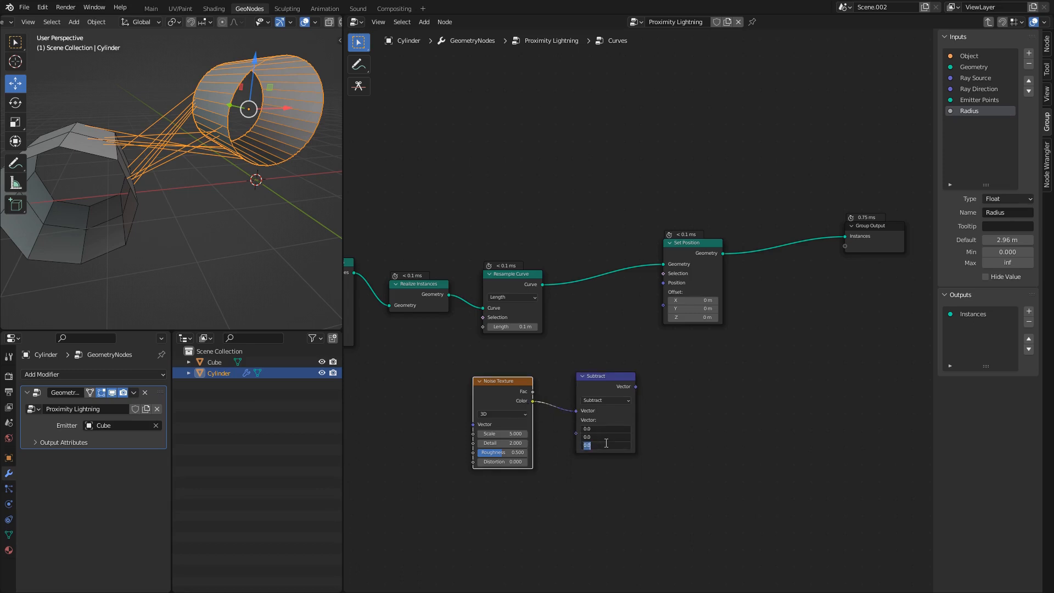
text(0.5)
key(Return)
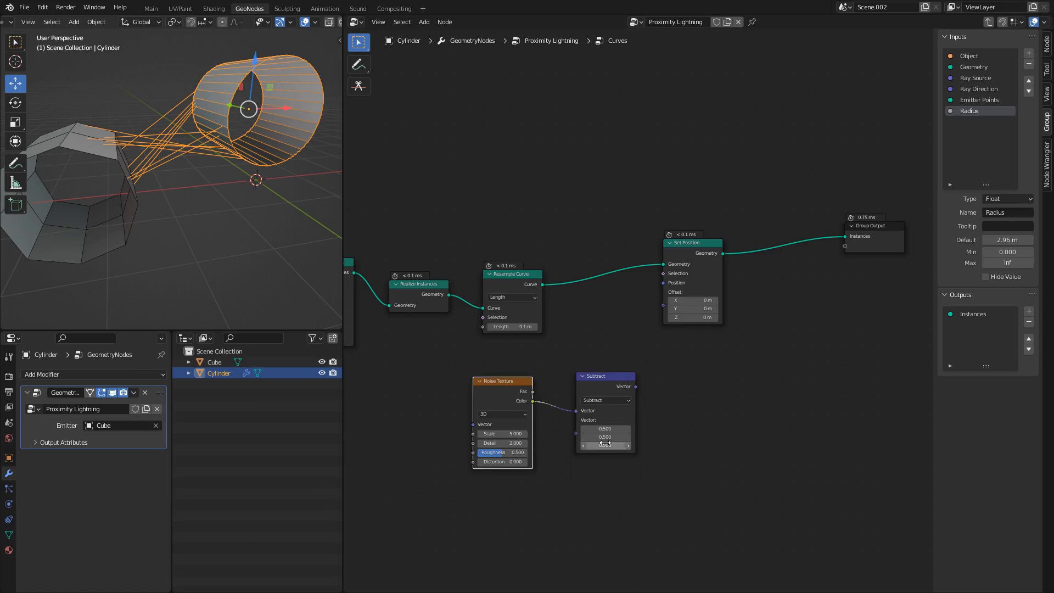
- Annotate the empty space above the nodes with the range 0 - 1 and a three-axis sketch
click(359, 64)
mouse_move(494, 144)
middle_down()
mouse_move(519, 320)
mouse_move(520, 256)
mouse_move(489, 101)
middle_up()
scroll(516, 366, up, 3)
middle_drag(520, 226, 565, 427)
scroll(532, 354, down, 3)
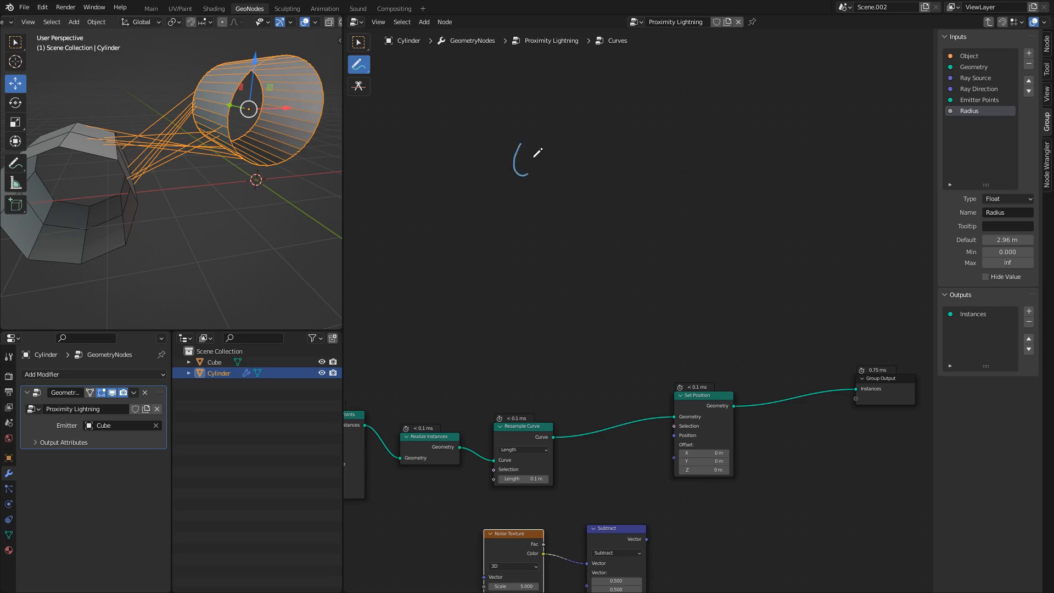
drag(572, 148, 572, 180)
drag(606, 212, 609, 135)
mouse_move(610, 215)
mouse_down()
mouse_move(666, 226)
mouse_move(658, 239)
mouse_up()
drag(644, 190, 641, 176)
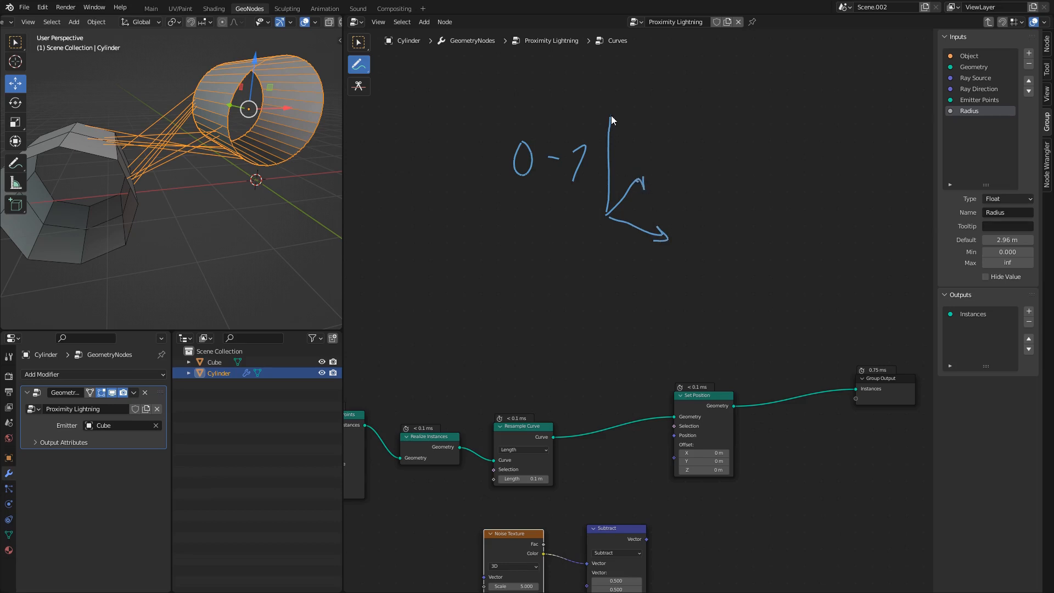
click(658, 115)
- Annotate the values -0.5, 0 and 0.5 beside the axes, mark scattered points around the origin, underline the values, and return to selecting
drag(415, 183, 420, 214)
drag(449, 188, 432, 210)
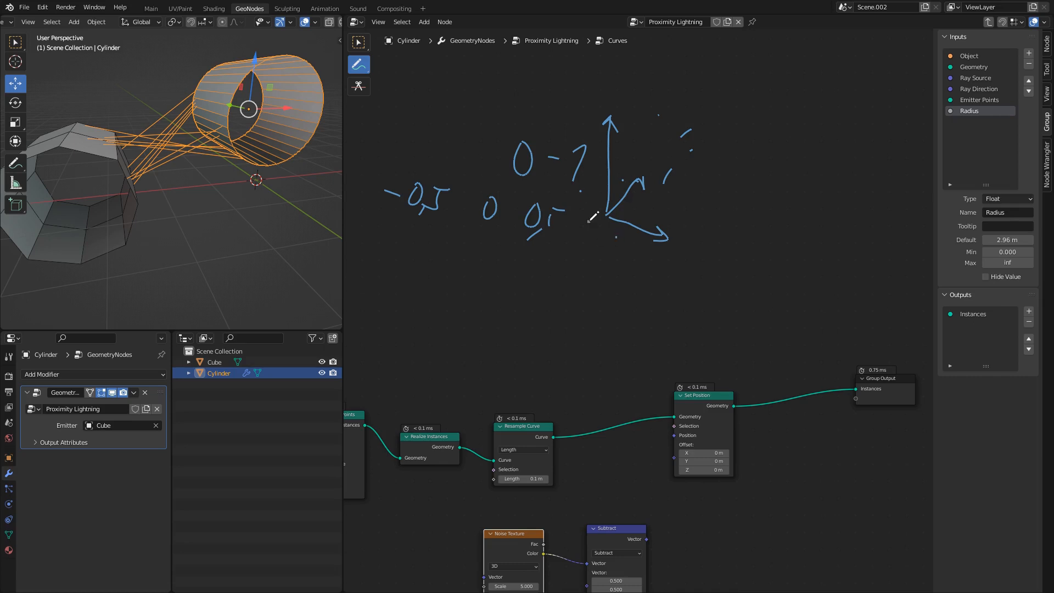
drag(646, 197, 635, 205)
middle_drag(490, 193, 592, 212)
scroll(602, 233, up, 3)
drag(435, 196, 664, 251)
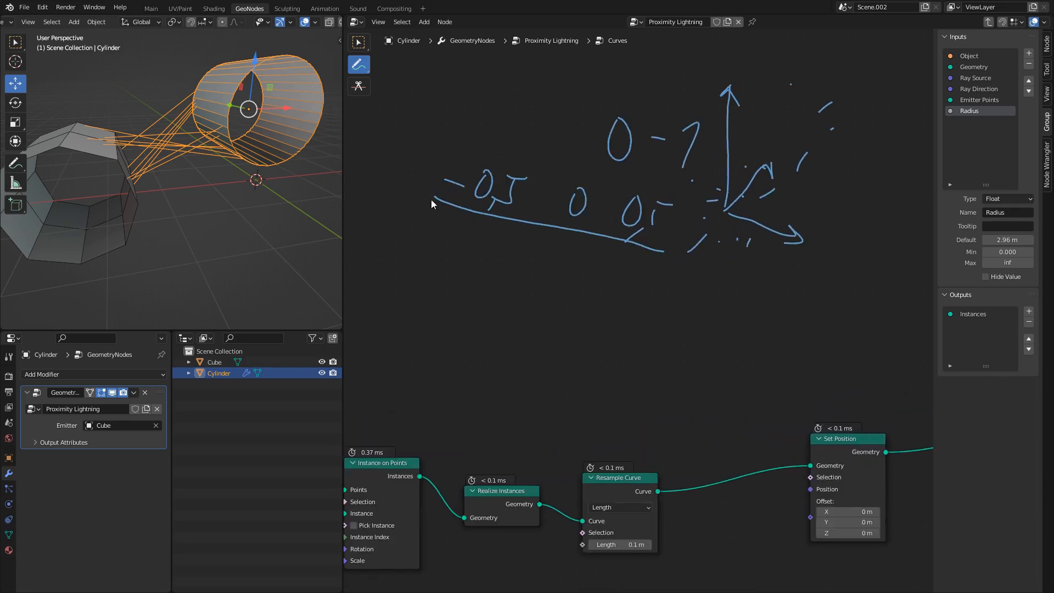
click(361, 50)
- Move the Noise Texture and Subtract nodes slightly away and link Subtract's Vector to Set Position's Offset
scroll(649, 307, down, 3)
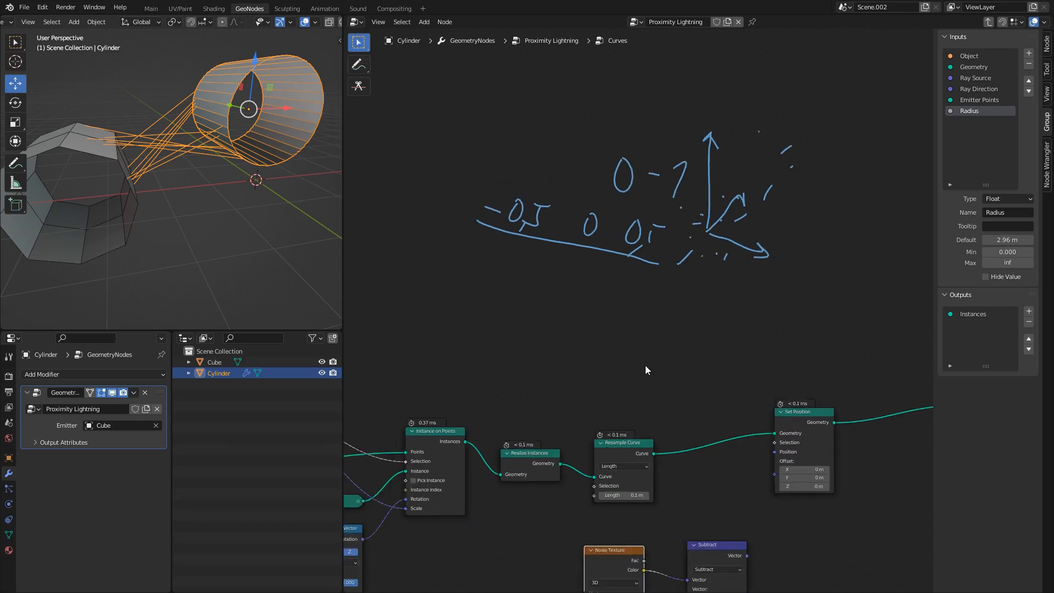
mouse_move(708, 452)
middle_down()
mouse_move(579, 245)
mouse_move(579, 186)
middle_up()
drag(661, 398, 472, 274)
key(g)
click(432, 276)
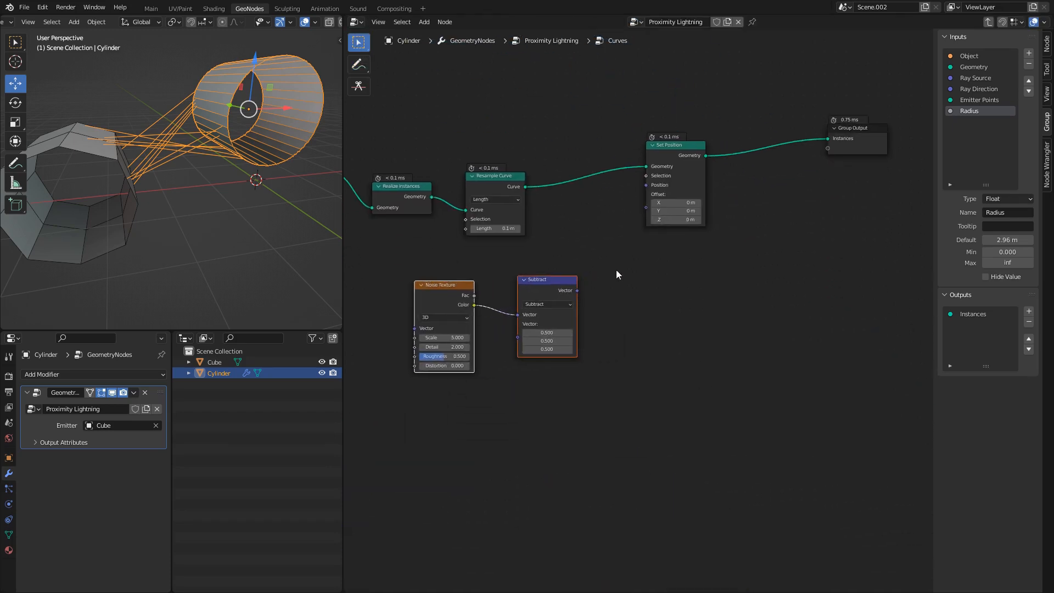
drag(578, 290, 644, 206)
- Set the Noise Texture's Detail and Roughness to 0
middle_drag(165, 126, 195, 149)
scroll(173, 155, up, 2)
middle_drag(486, 290, 590, 293)
scroll(590, 294, up, 1)
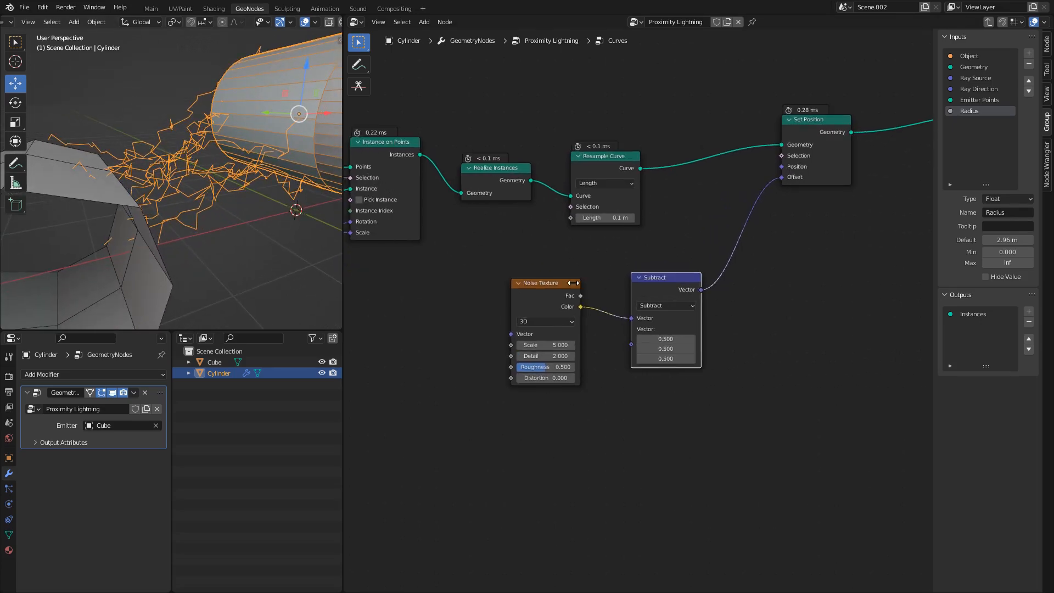
scroll(559, 376, up, 1)
key(BackSpace)
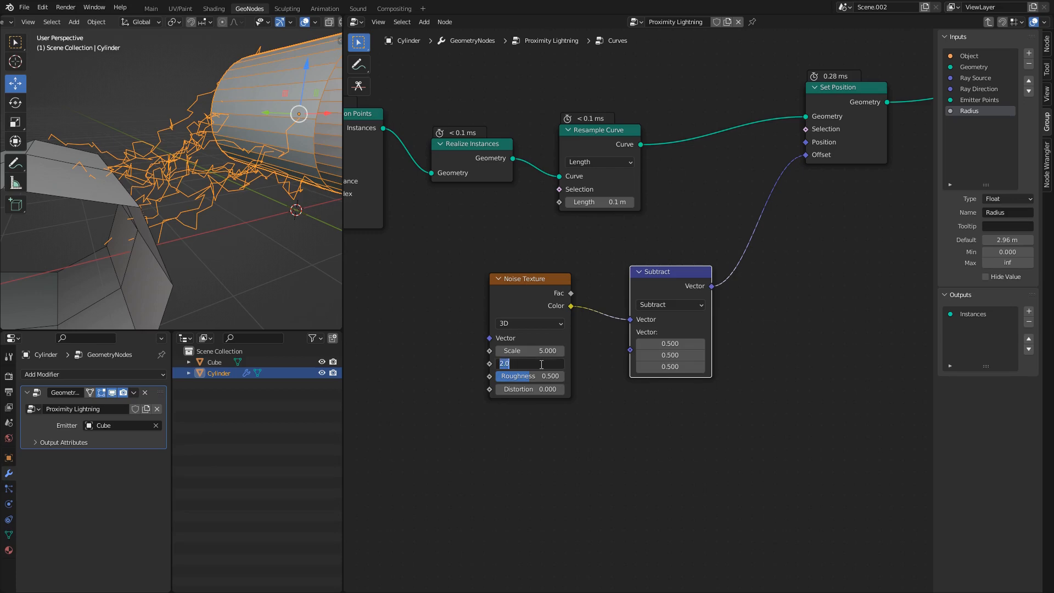
key(BackSpace)
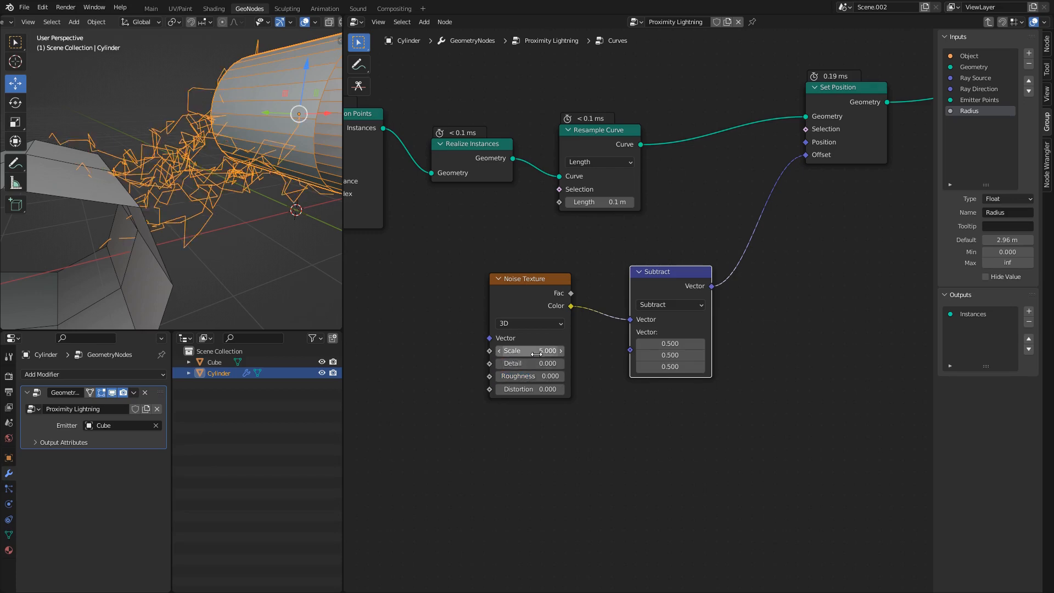
- Set the Noise Texture's Scale to 0.5
drag(540, 352, 516, 353)
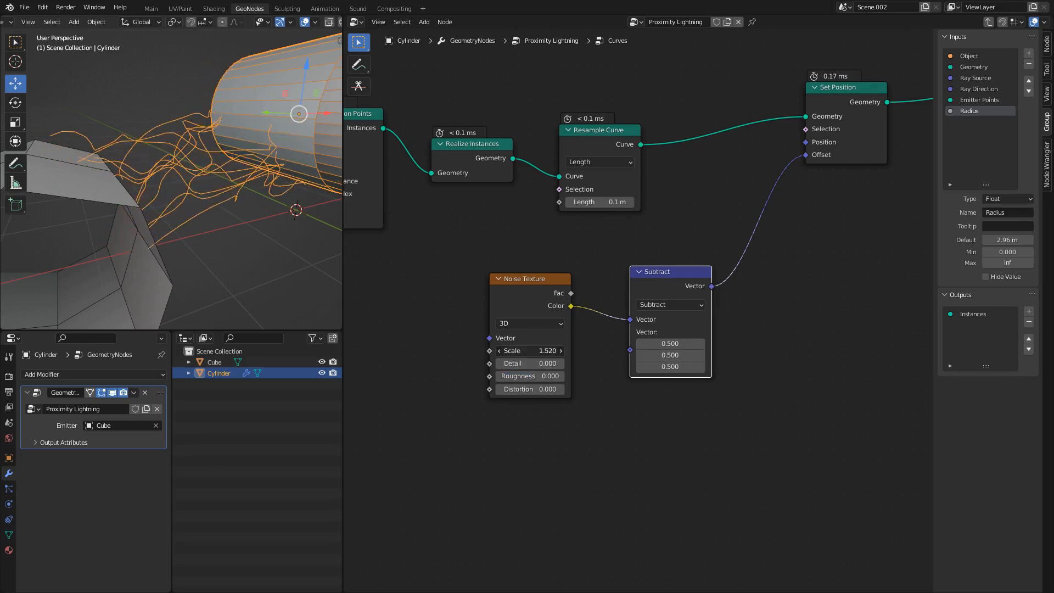
click(556, 353)
text(0.5)
key(Return)
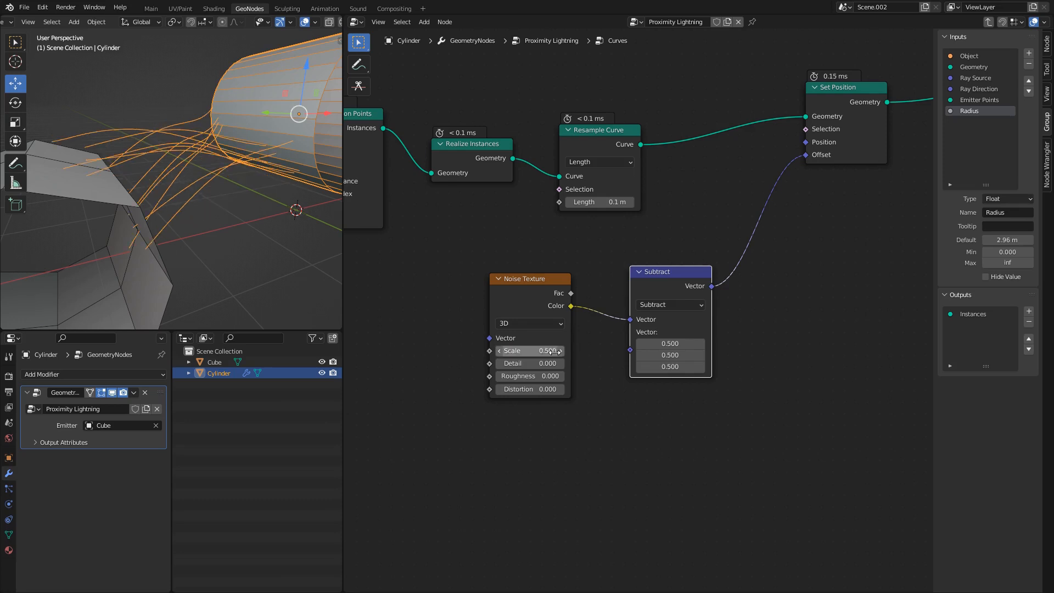
mouse_move(182, 183)
middle_down()
mouse_move(170, 208)
mouse_move(177, 178)
middle_up()
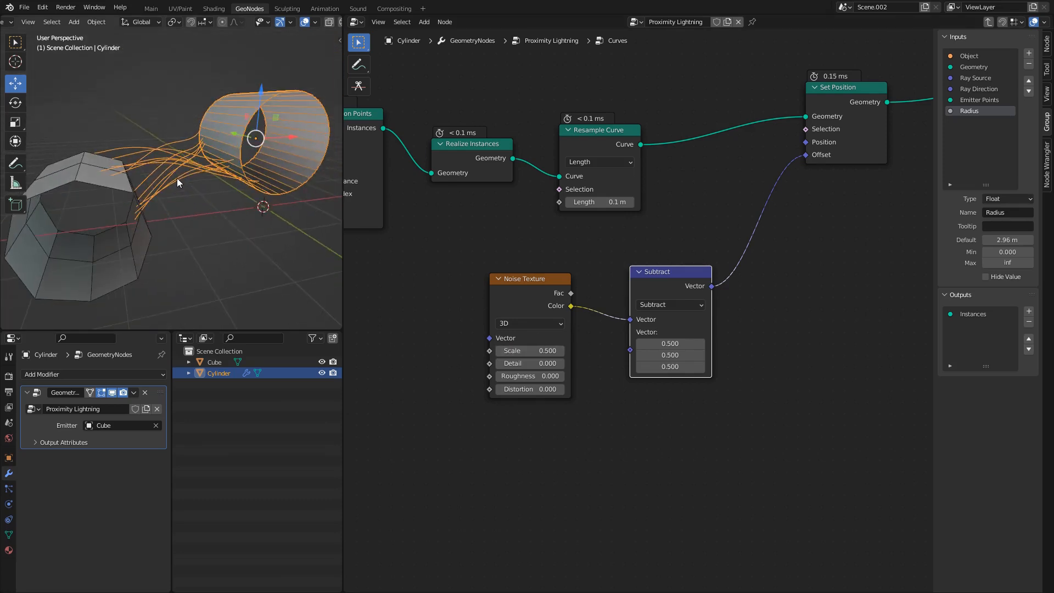
scroll(615, 305, down, 3)
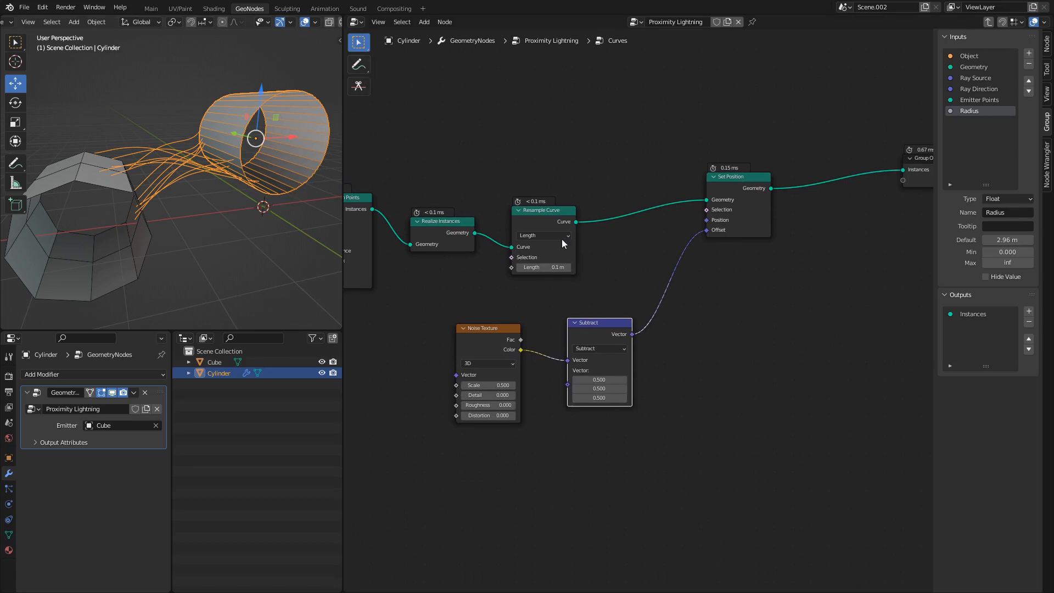
click(366, 66)
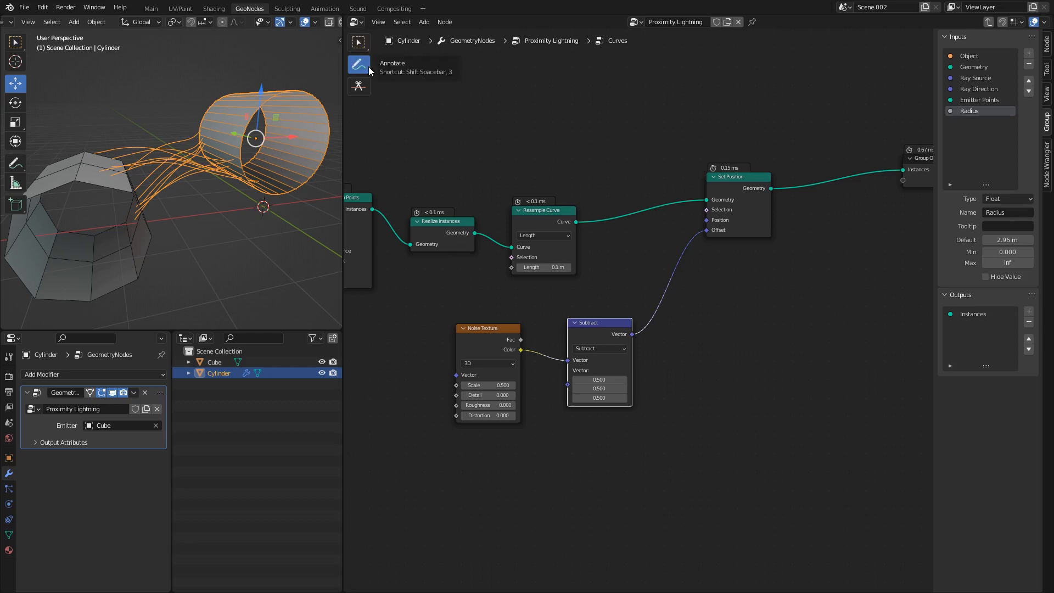
middle_drag(242, 192, 157, 205)
scroll(657, 331, down, 2)
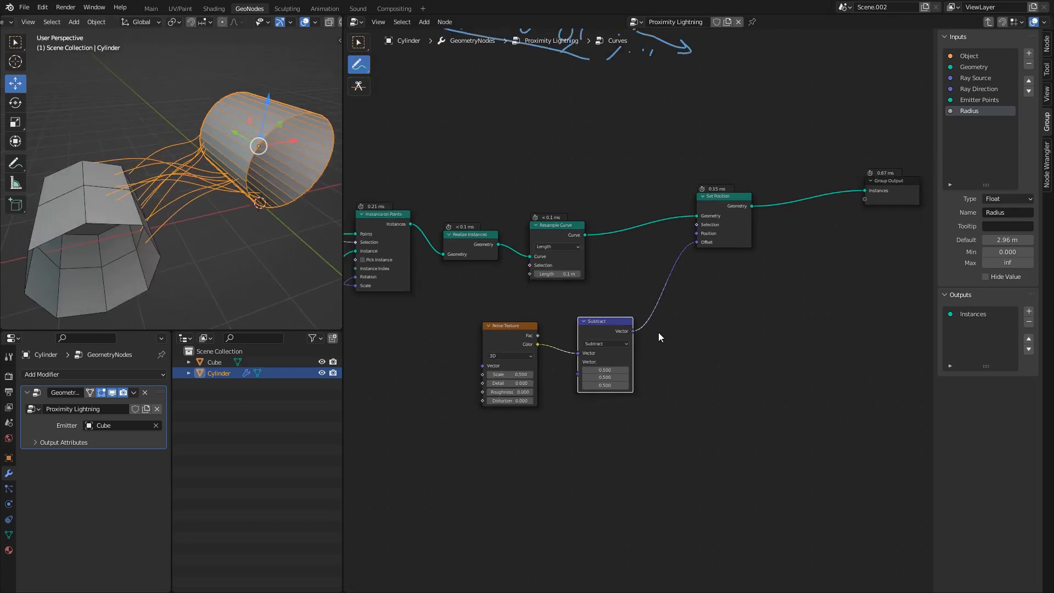
middle_drag(658, 332, 616, 279)
click(359, 42)
- Add a Spline Parameter node beside the Subtract node
scroll(624, 324, up, 2)
click(624, 324)
key(shift+a)
text(spli)
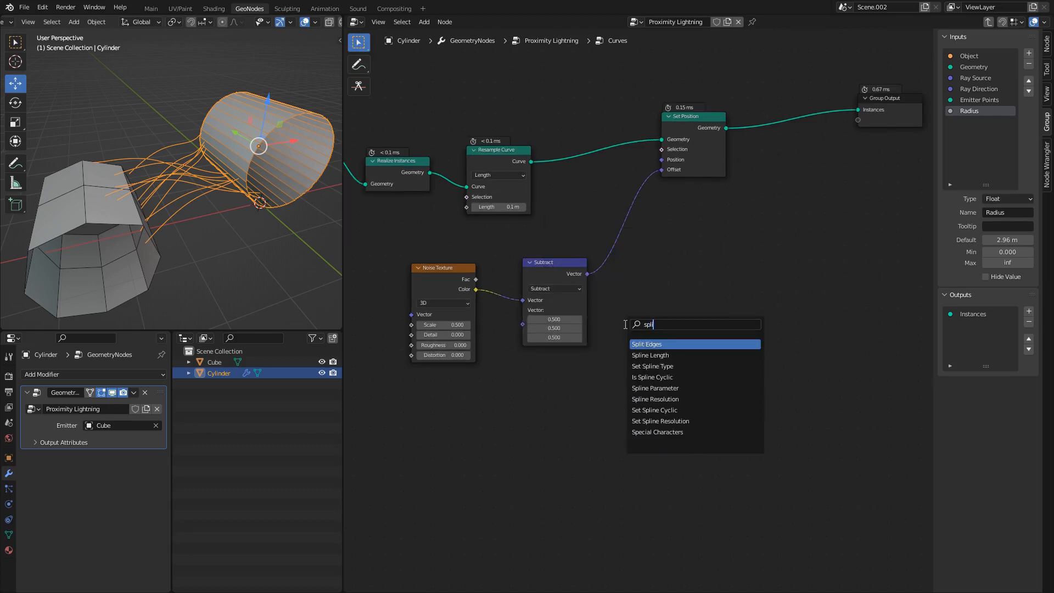
click(664, 389)
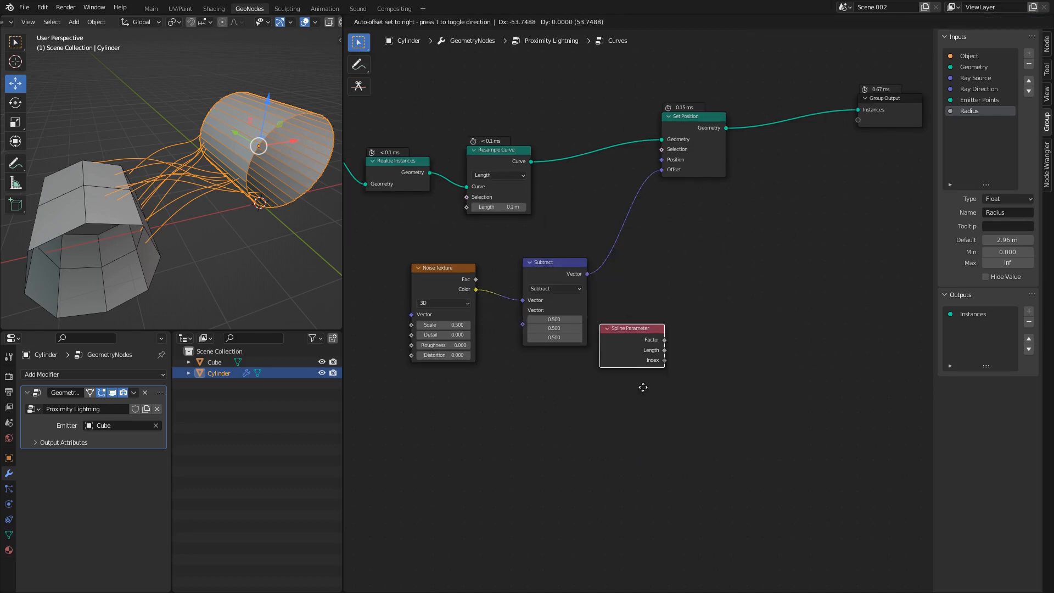
click(640, 386)
- Annotate two arched curves below the Spline Parameter node, one labelled 0 to 1 and the other labelled 0, 1, 0
middle_drag(692, 380, 600, 343)
scroll(601, 343, up, 1)
scroll(601, 343, up, 1)
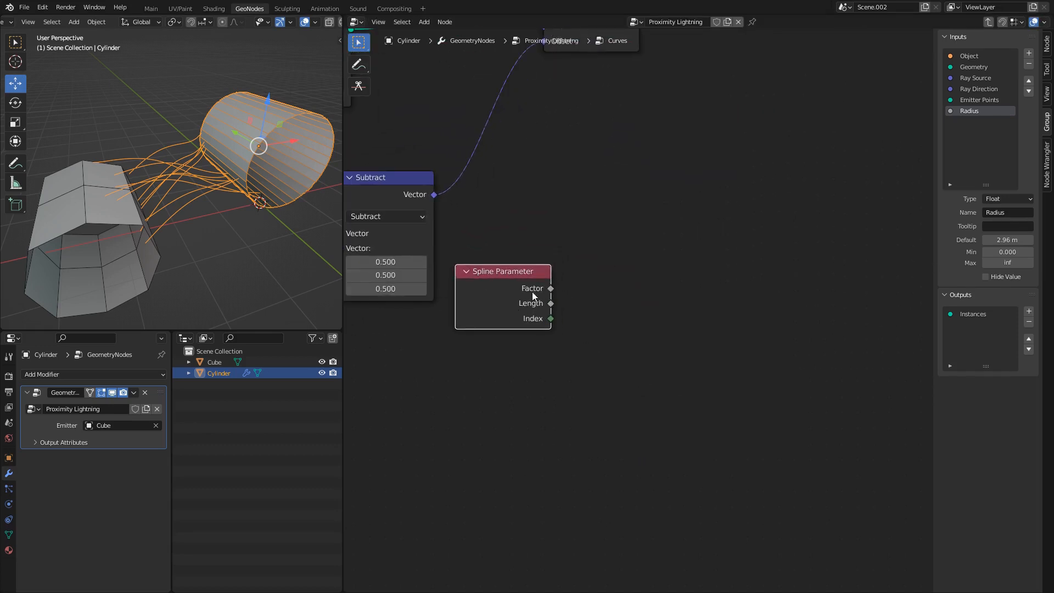
scroll(556, 303, down, 1)
click(360, 62)
scroll(640, 310, down, 4)
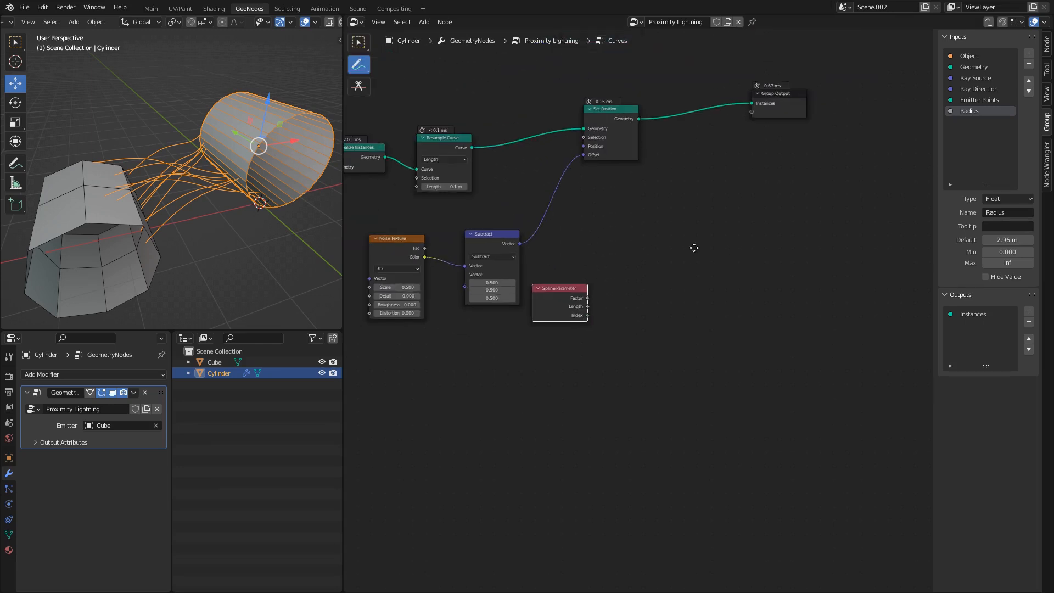
middle_drag(694, 247, 582, 217)
mouse_move(505, 341)
mouse_down()
mouse_move(640, 321)
mouse_move(695, 340)
mouse_up()
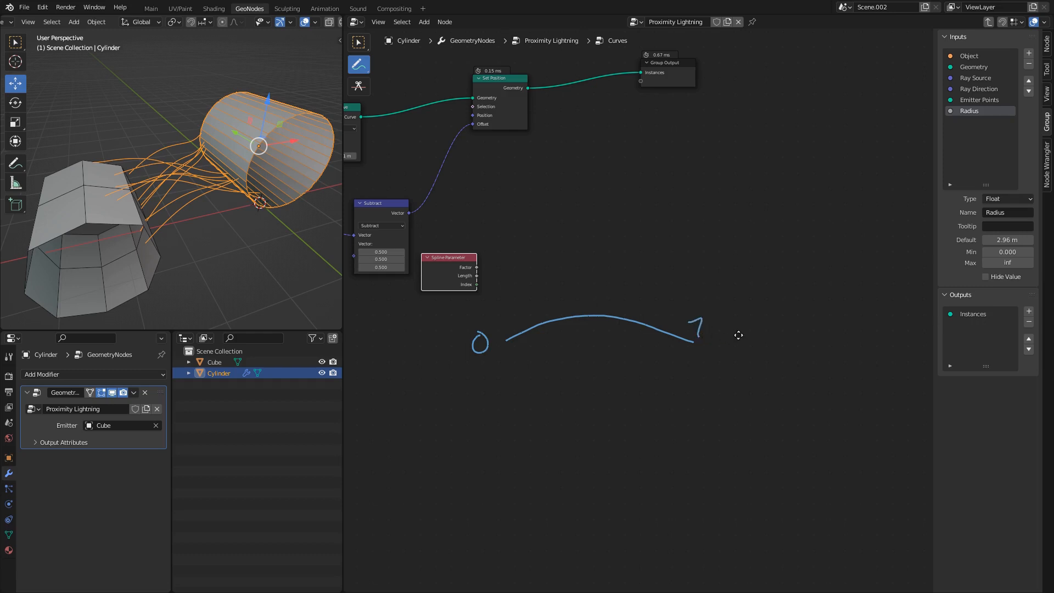
middle_drag(736, 331, 538, 340)
mouse_move(614, 352)
mouse_down()
mouse_move(724, 308)
mouse_move(819, 353)
mouse_move(833, 326)
mouse_up()
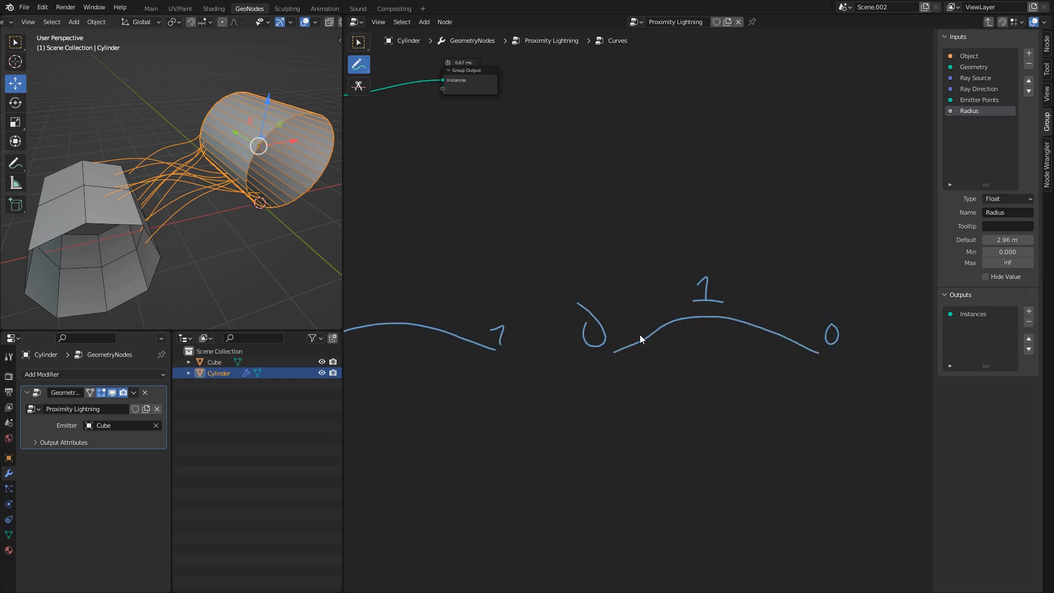
- Annotate X and Y axes under the first curve with a diagonal rising to 1 on both, and mark the curve's middle 0,5
middle_drag(519, 343, 528, 302)
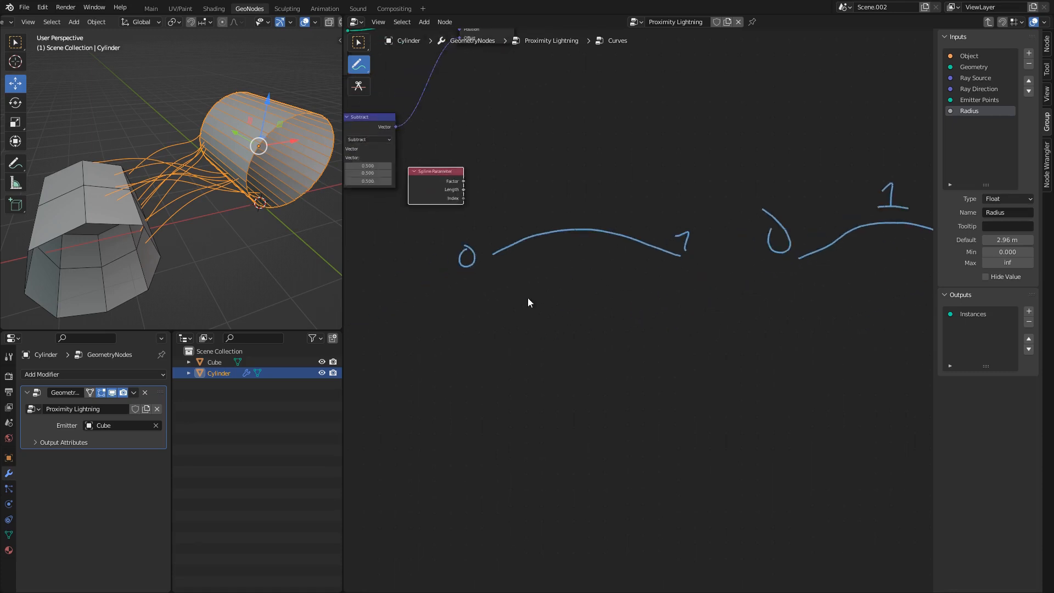
mouse_move(491, 419)
mouse_down()
mouse_move(496, 314)
mouse_move(600, 423)
mouse_move(616, 427)
mouse_move(601, 434)
mouse_up()
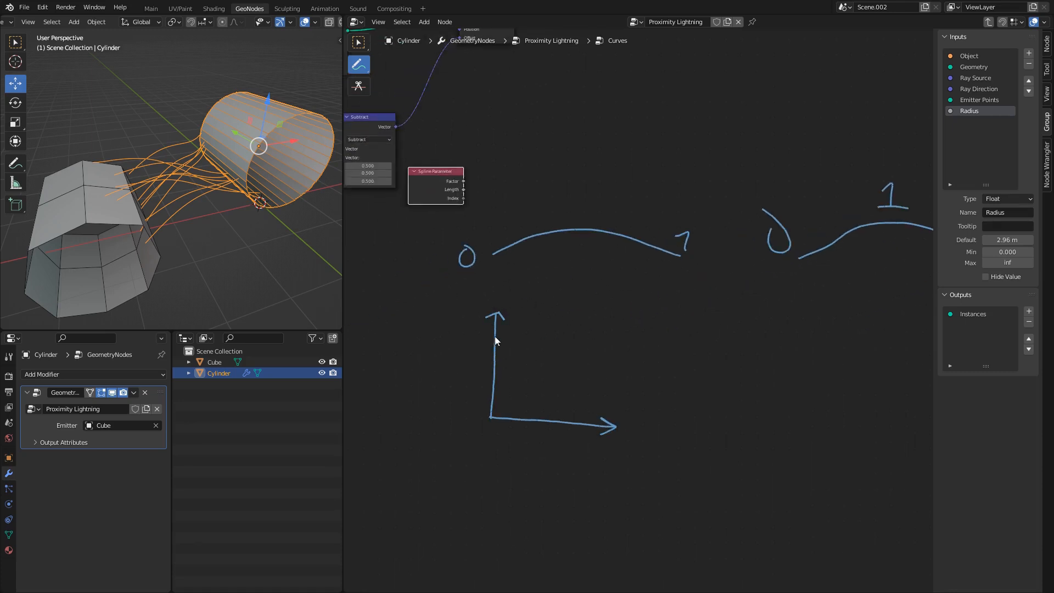
drag(652, 438, 653, 437)
drag(636, 430, 647, 460)
drag(491, 416, 606, 337)
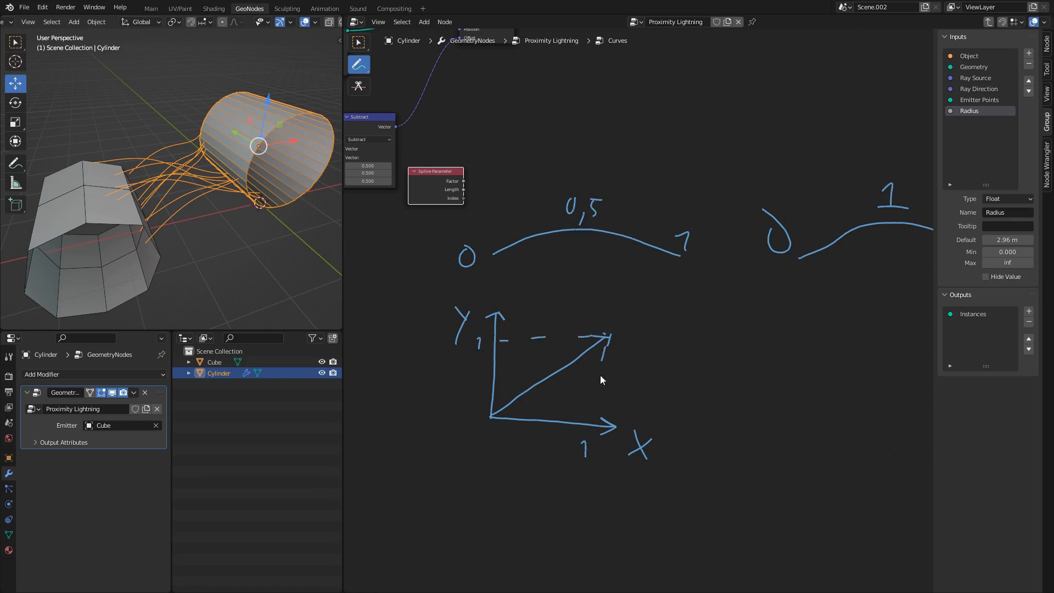
- Annotate a second pair of axes under the other curve, with an arch starting and ending on the horizontal axis and dashed downward extensions
middle_drag(716, 323, 472, 299)
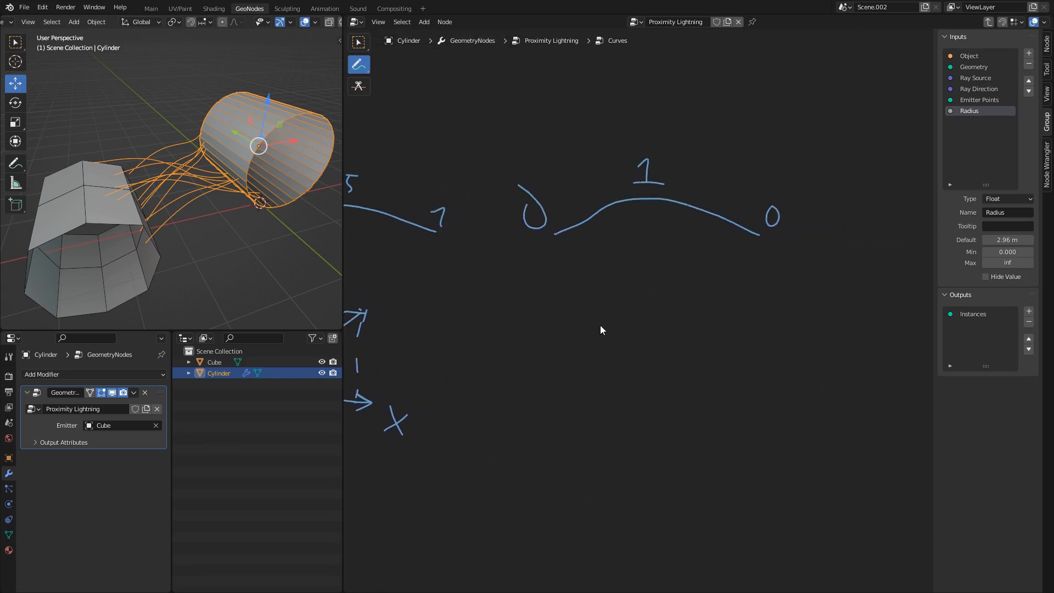
drag(591, 426, 592, 284)
drag(709, 423, 765, 427)
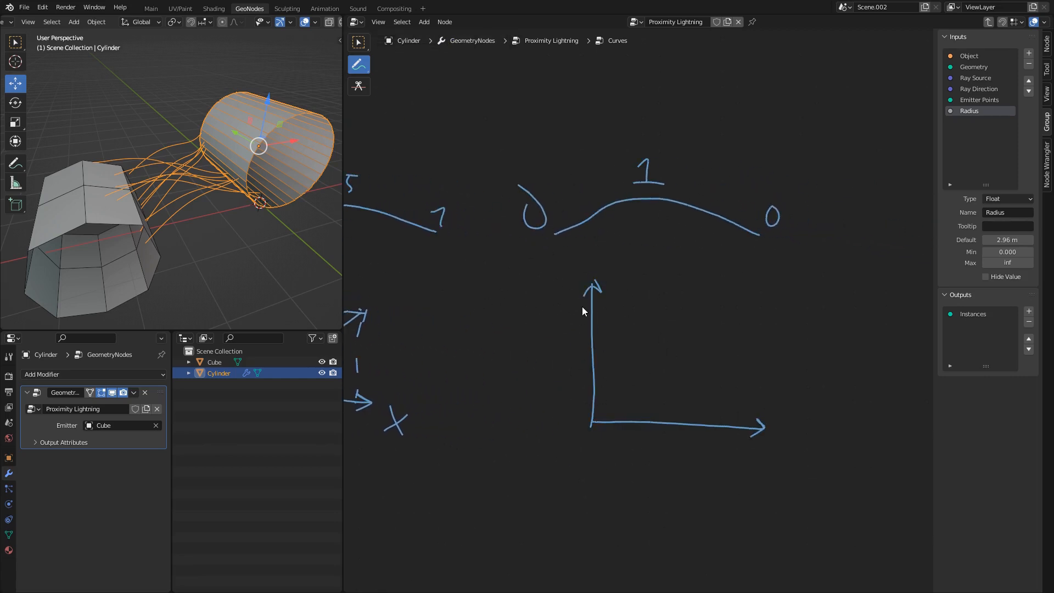
mouse_move(593, 422)
mouse_down()
mouse_move(625, 375)
mouse_move(695, 362)
mouse_move(737, 423)
mouse_up()
middle_drag(604, 354, 848, 324)
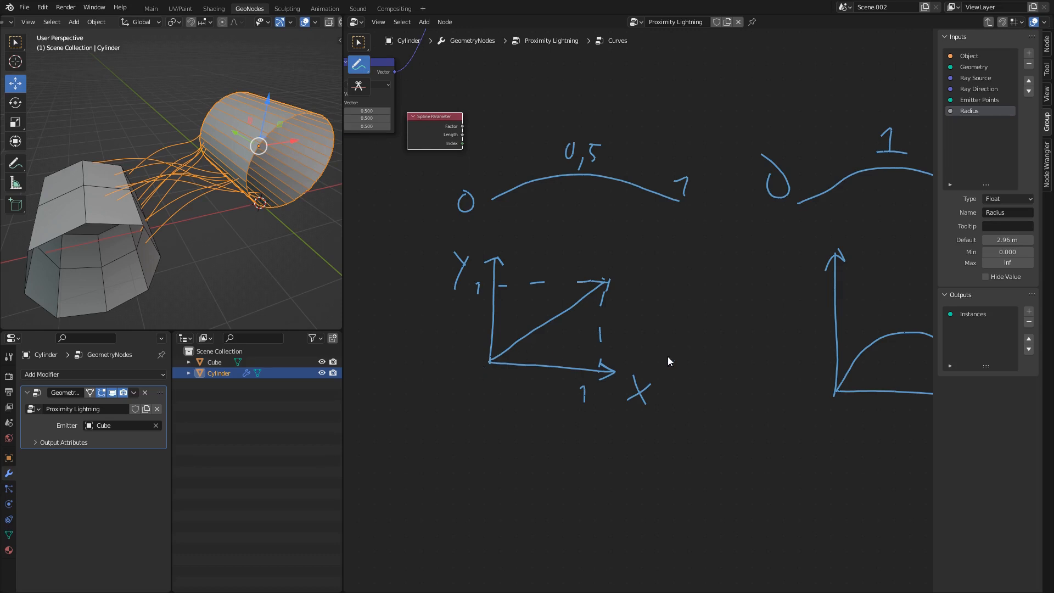
mouse_move(923, 402)
middle_down()
mouse_move(572, 354)
mouse_move(543, 311)
mouse_move(595, 289)
middle_up()
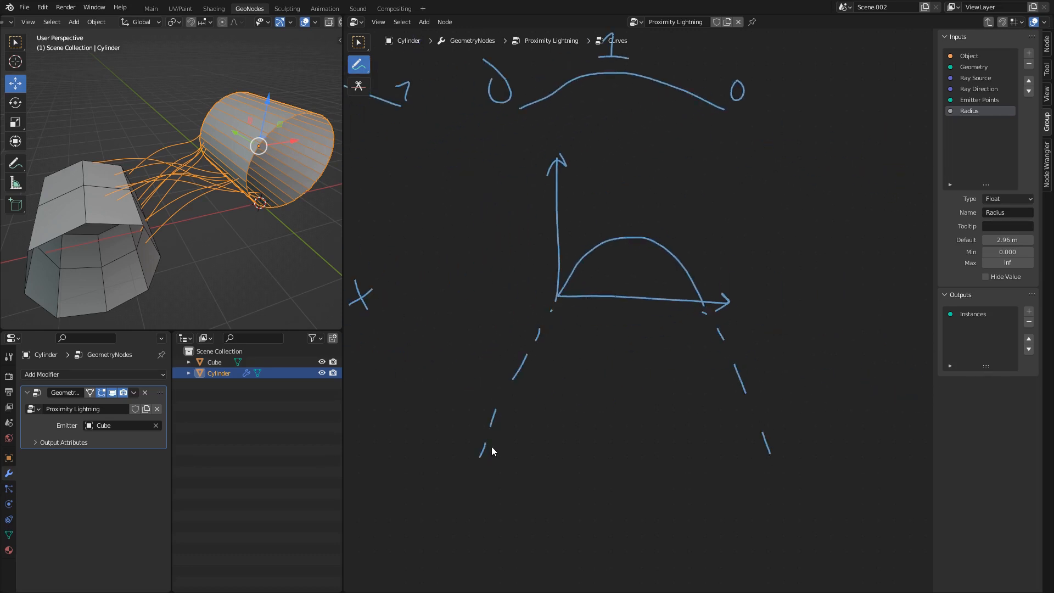
- Switch to the Desmos graphing calculator and plot y = x
key(super)
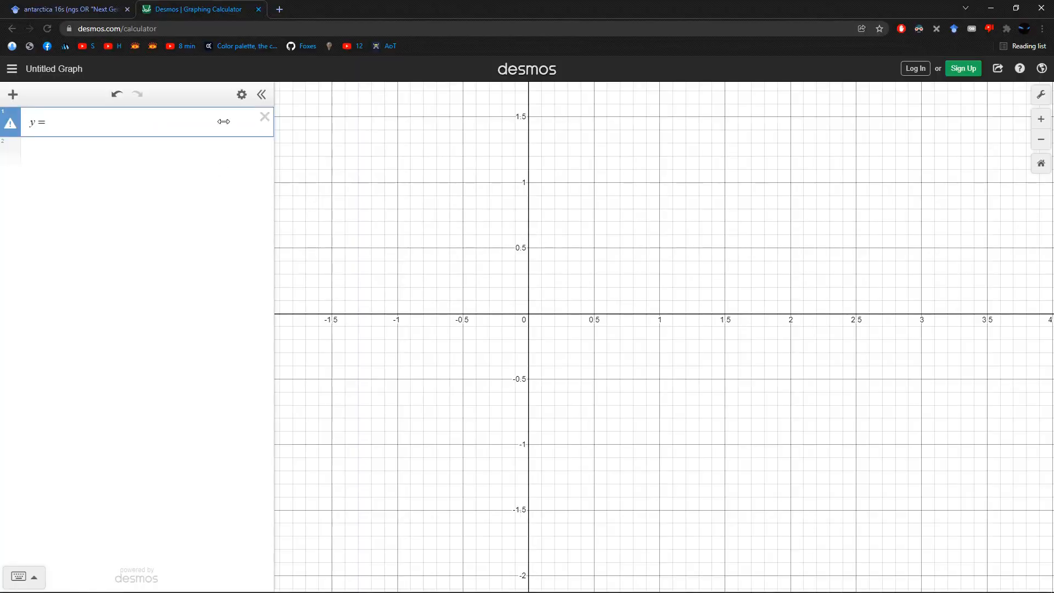
text(x)
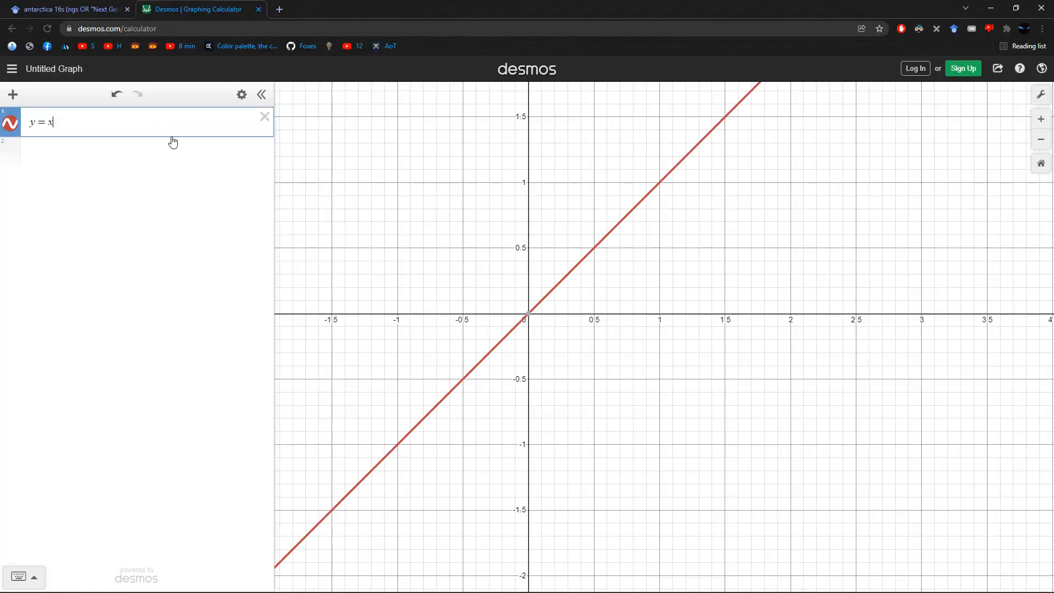
drag(669, 231, 675, 305)
click(184, 128)
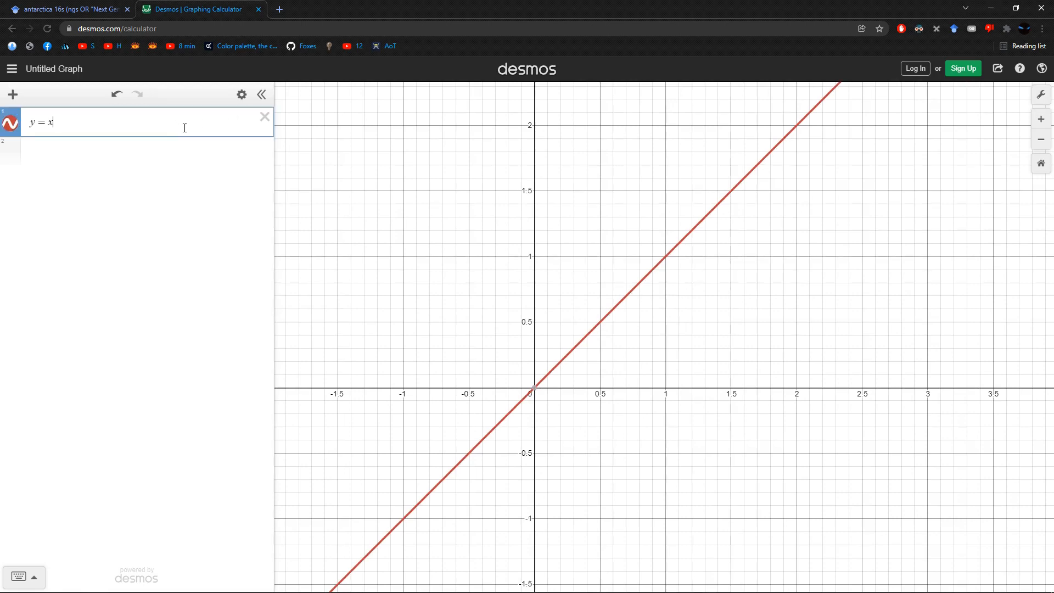
- Change the plotted equation to y = -x² + x
text(^2)
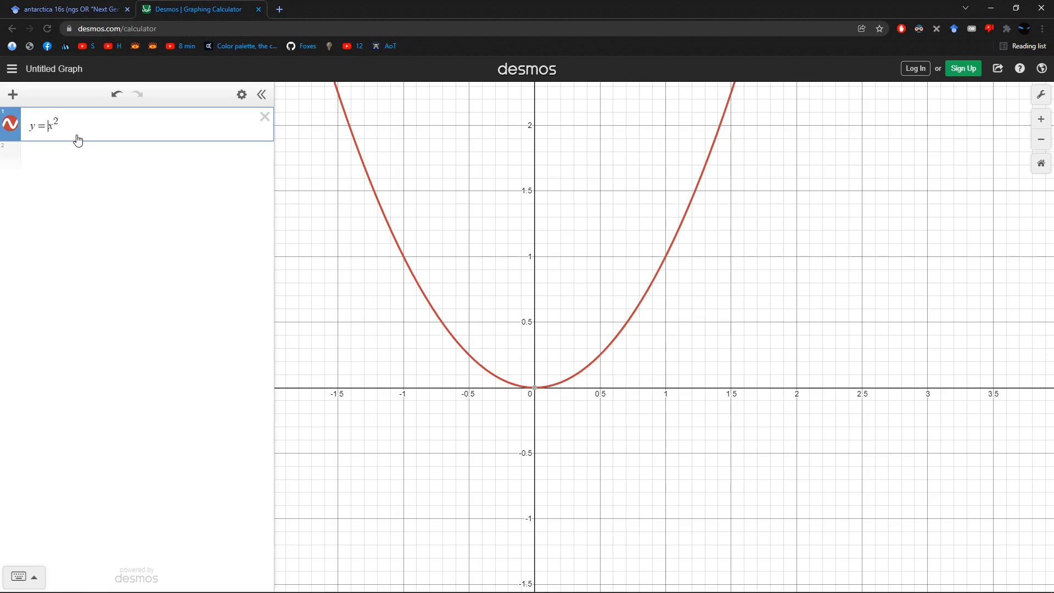
text(-)
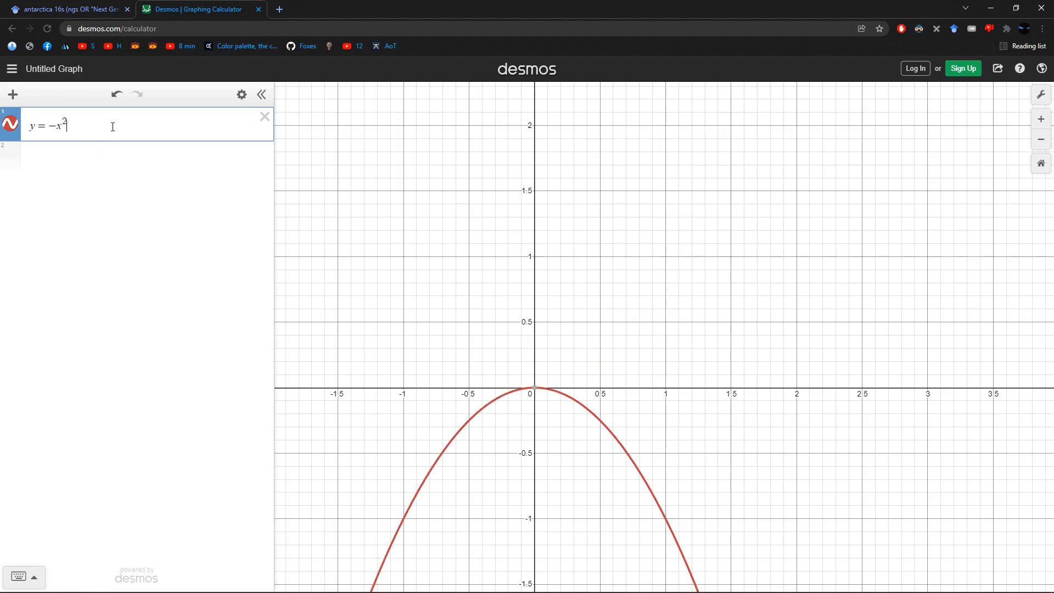
key(Right)
text(+x)
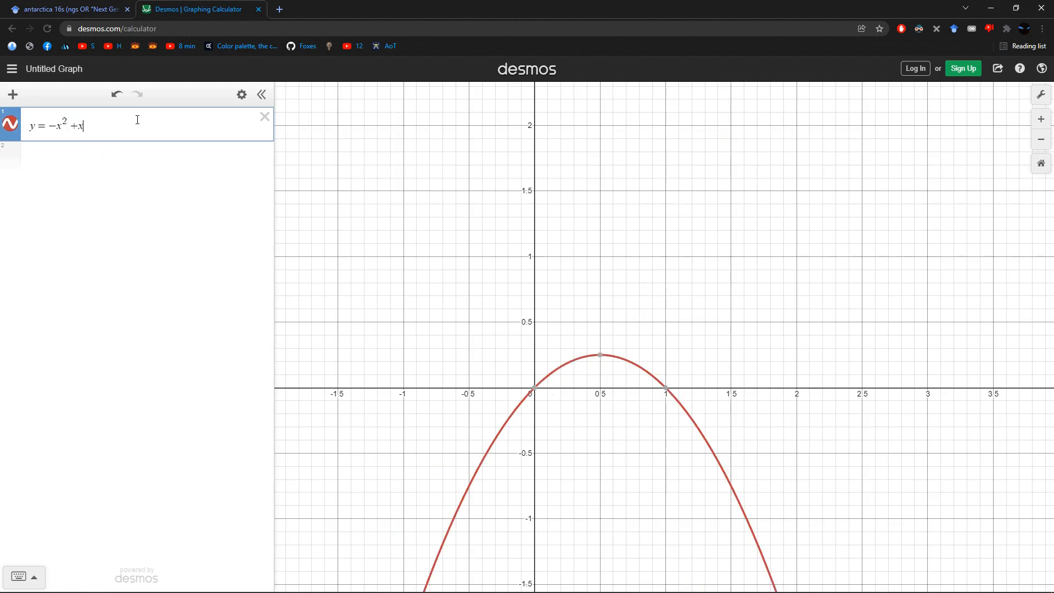
scroll(641, 390, up, 2)
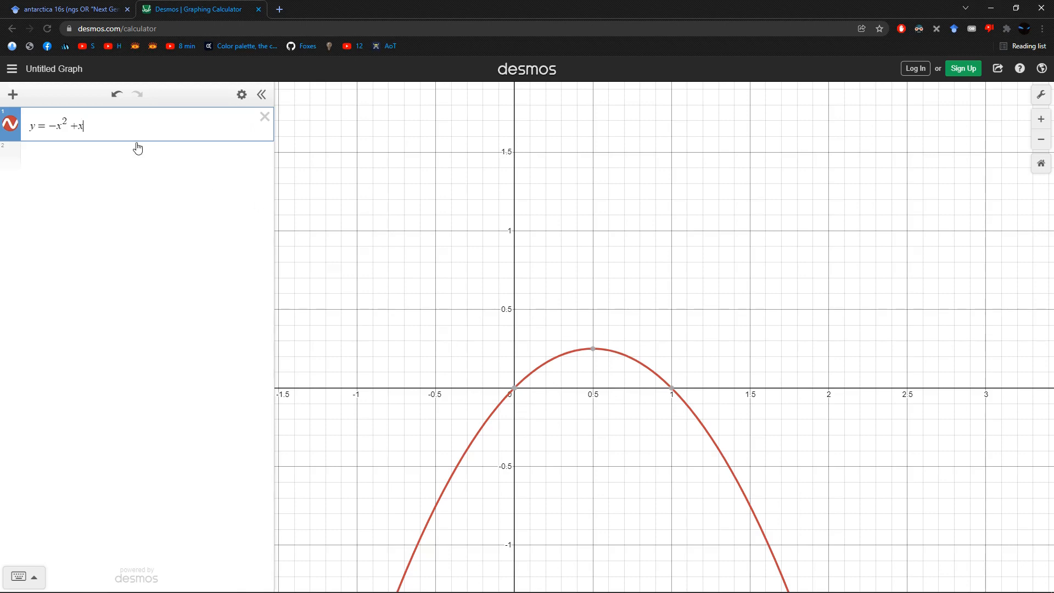
- Bracket the expression and multiply it by a, giving y = (-x² + x)·a, then add and adjust a slider for a
text())
click(55, 129)
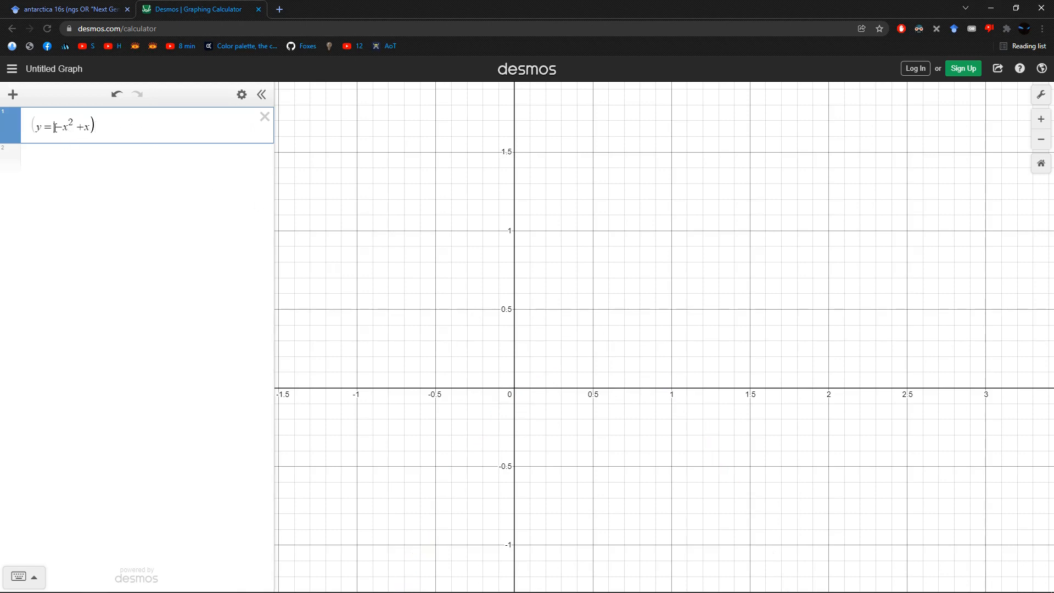
text(()
text(*a)
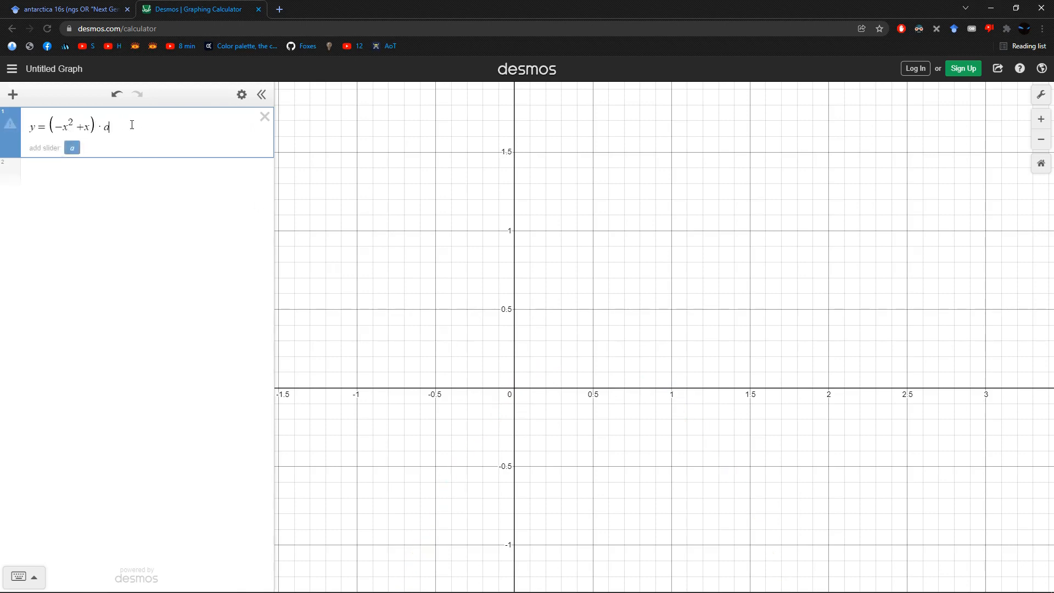
click(72, 148)
mouse_move(160, 182)
mouse_down()
mouse_move(183, 180)
mouse_move(151, 193)
mouse_move(183, 191)
mouse_move(165, 192)
mouse_up()
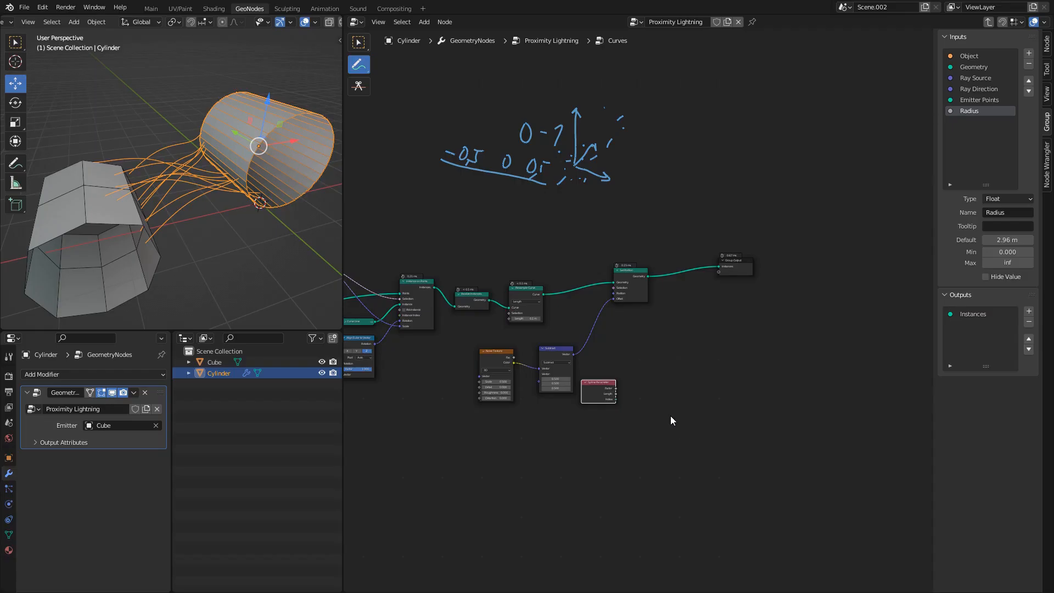
- Switch back to Blender and add a Math node beside the Spline Parameter node
scroll(669, 423, up, 3)
scroll(669, 431, up, 6)
middle_drag(632, 365, 633, 273)
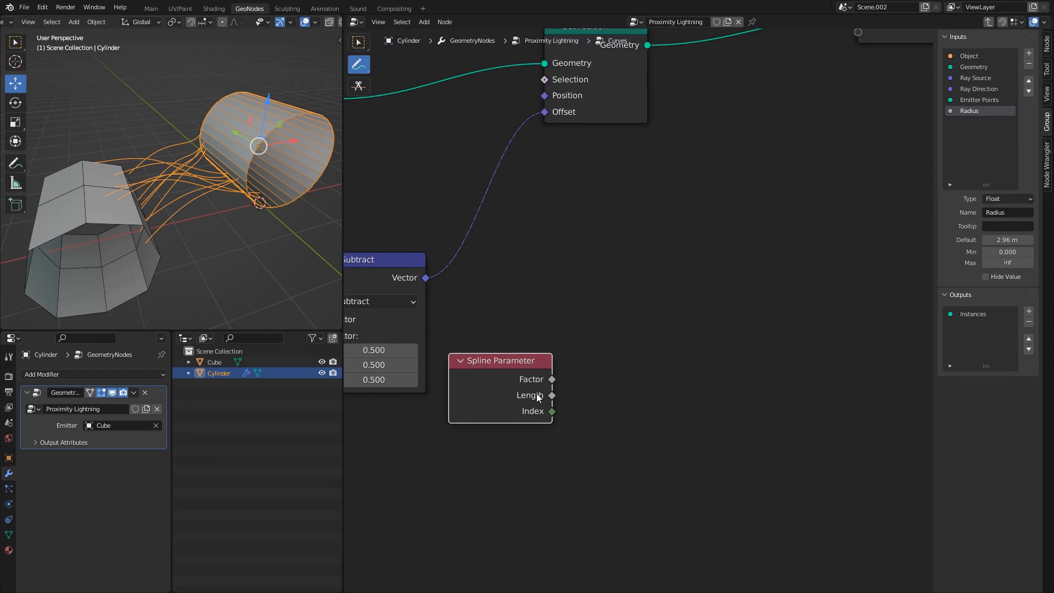
scroll(658, 357, down, 2)
middle_drag(659, 335, 605, 319)
key(shift+a)
key(Escape)
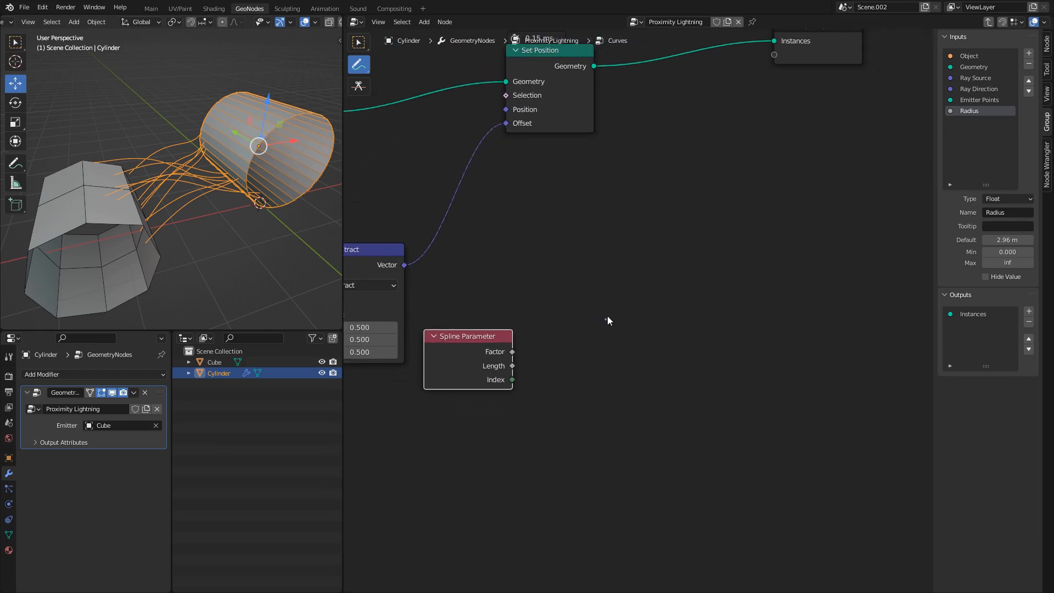
key(shift+a)
text(map)
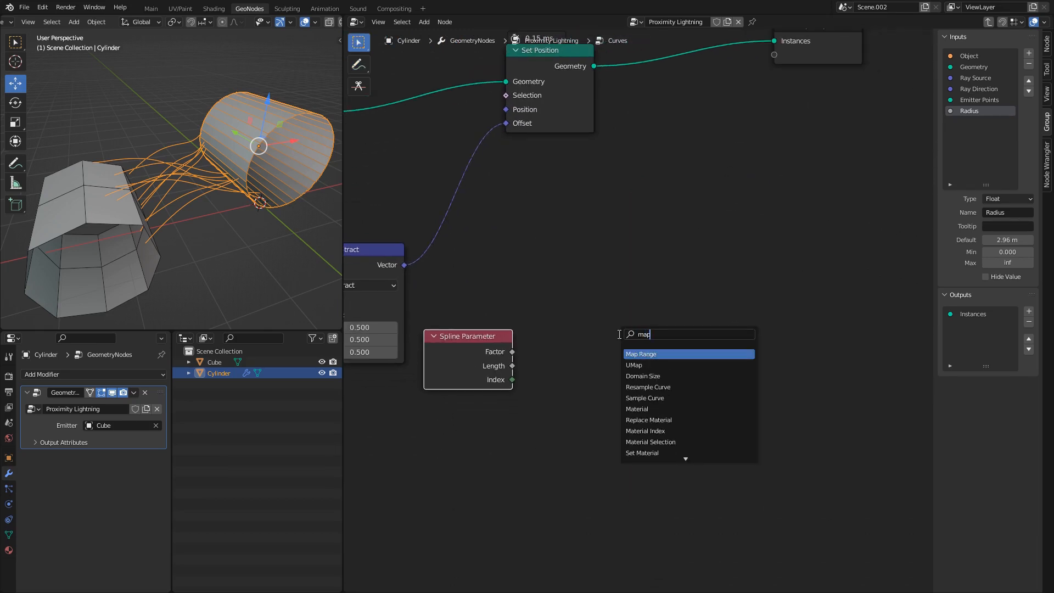
key(BackSpace)
text(th)
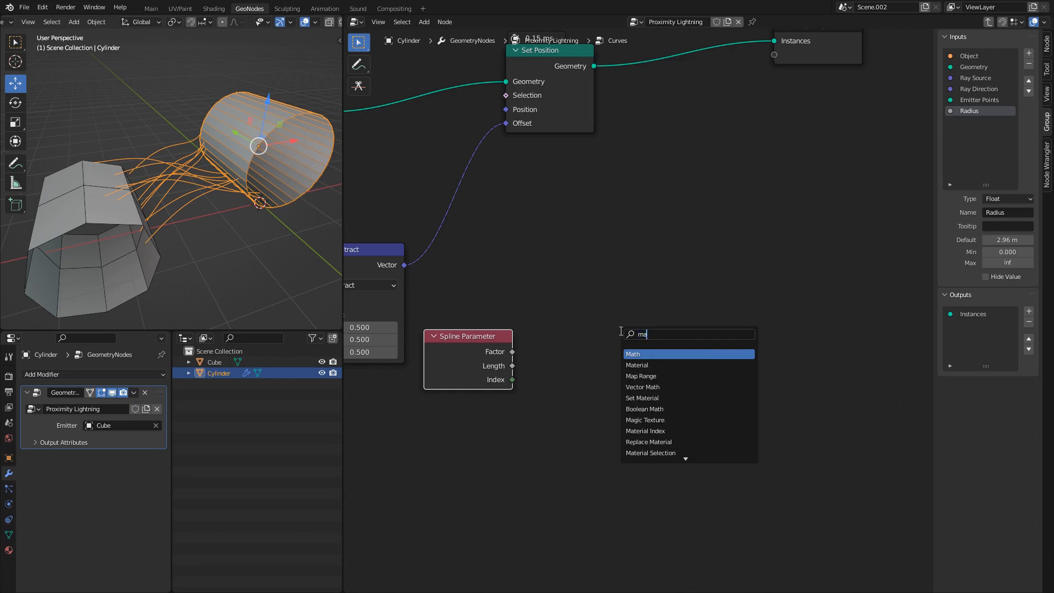
key(Return)
click(622, 311)
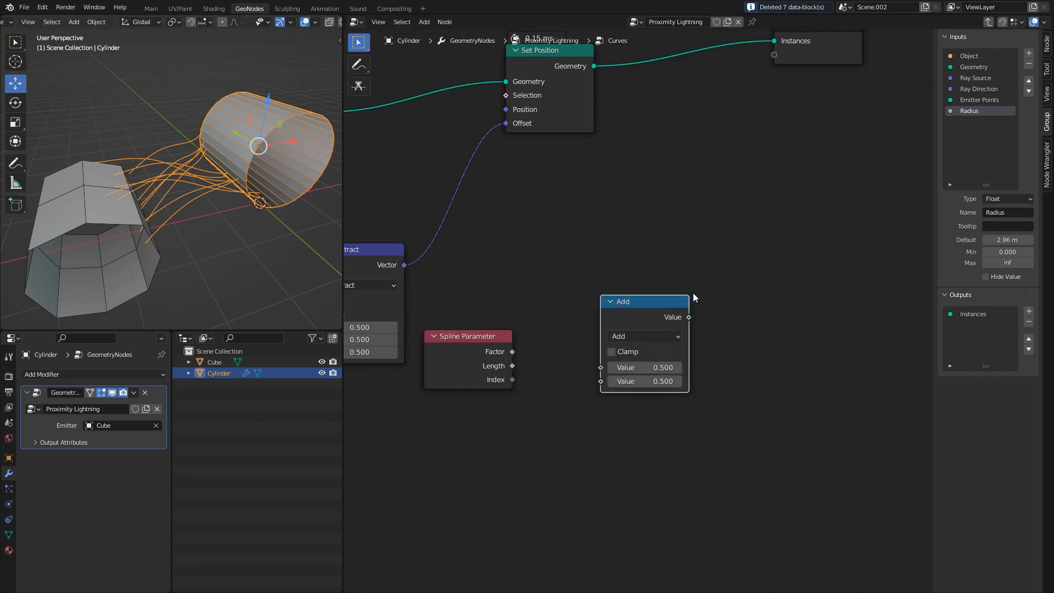
- Move the Math node slightly upward and set its operation to Power
middle_drag(693, 292, 652, 293)
drag(627, 304, 599, 263)
middle_drag(567, 290, 617, 287)
click(630, 293)
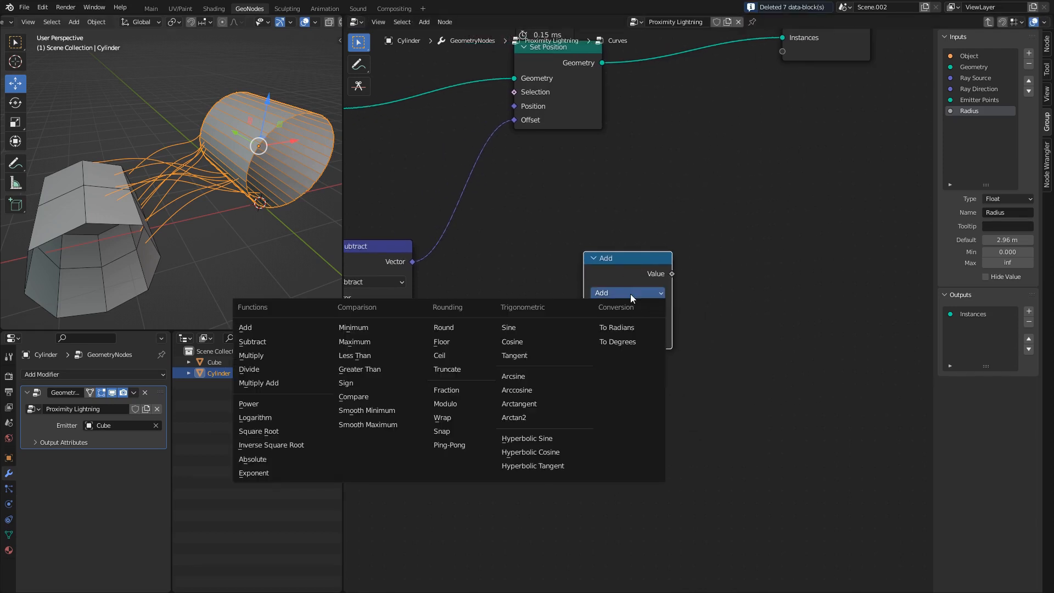
click(265, 403)
- Link the Spline Parameter's Factor to the Power node's Base and set the Exponent to 2
drag(519, 349, 584, 324)
click(634, 336)
text(2)
key(Return)
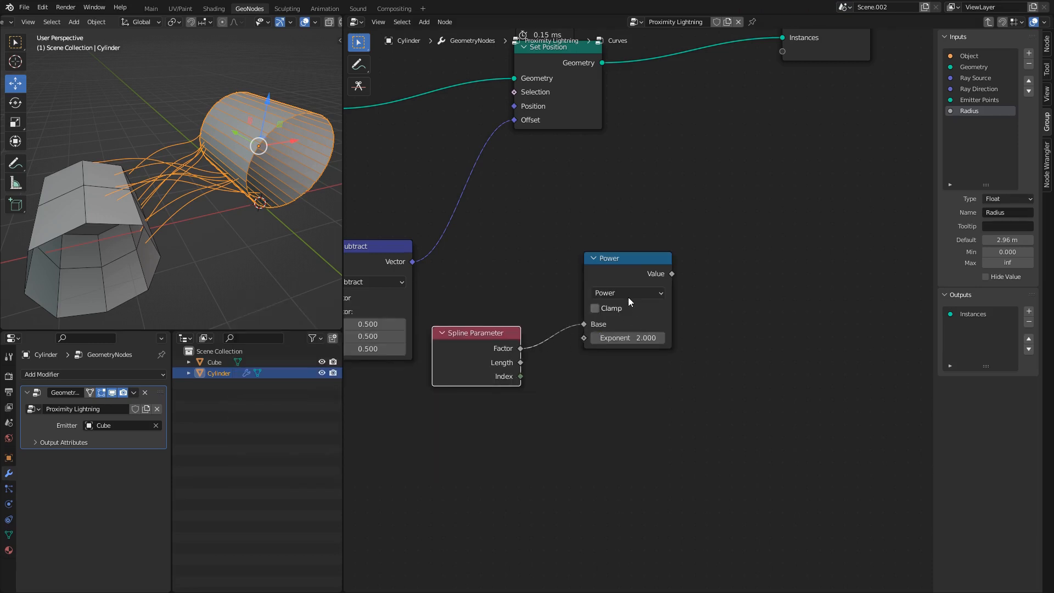
- Duplicate the Power node, set the copy to Multiply by -1 and feed the Power result into it
drag(628, 264, 602, 265)
key(shift+d)
click(738, 264)
middle_drag(720, 291, 662, 284)
click(661, 287)
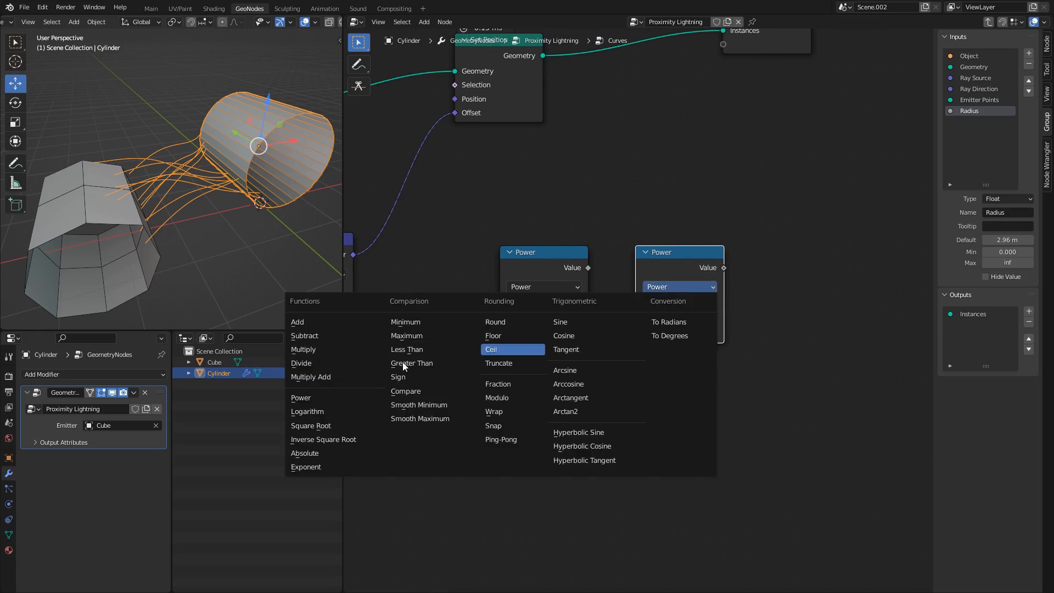
click(335, 350)
click(661, 332)
text(-1)
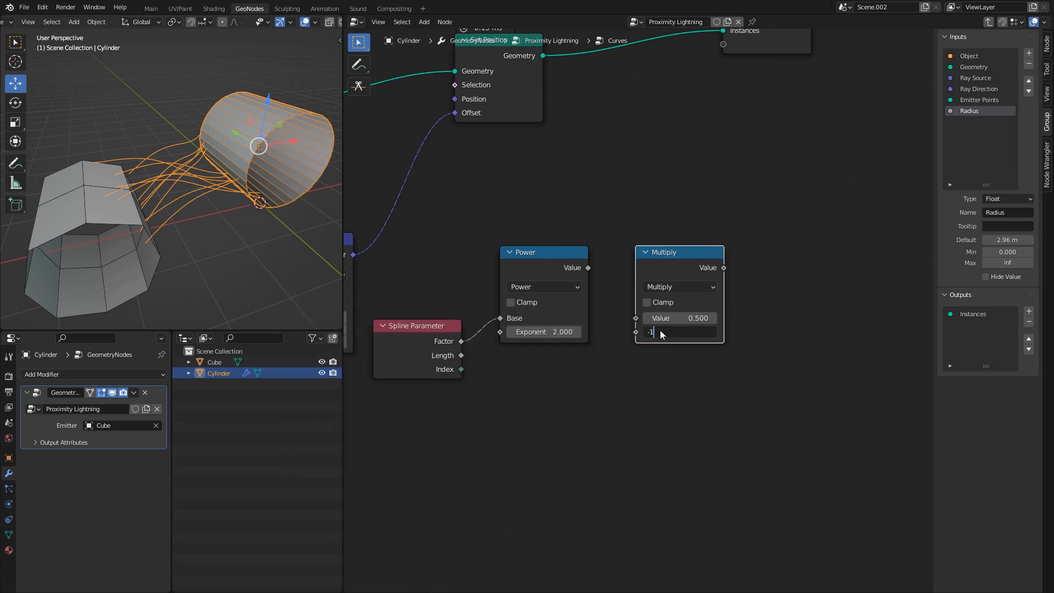
key(Return)
drag(588, 267, 637, 318)
- Duplicate the Multiply node as an Add node combining the Multiply result with the Spline Parameter's Factor
drag(676, 253, 781, 373)
key(shift+d)
click(821, 309)
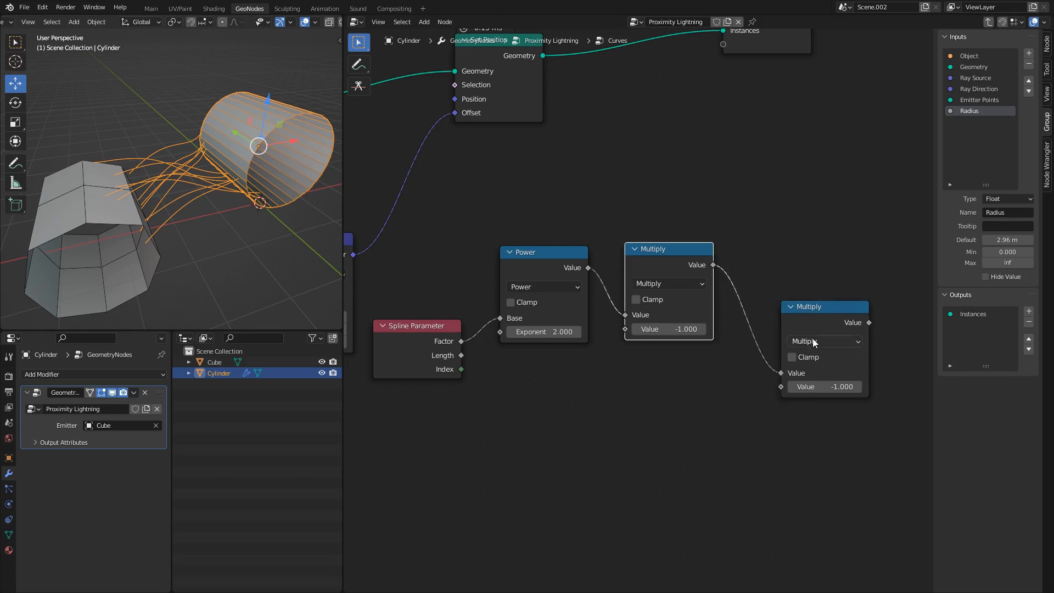
click(813, 341)
click(445, 377)
drag(459, 344, 780, 373)
middle_drag(789, 353, 612, 351)
drag(632, 300, 617, 288)
- Place a copy of the Multiply node after the Add node and link the Add result to its first Value
click(495, 257)
key(shift+d)
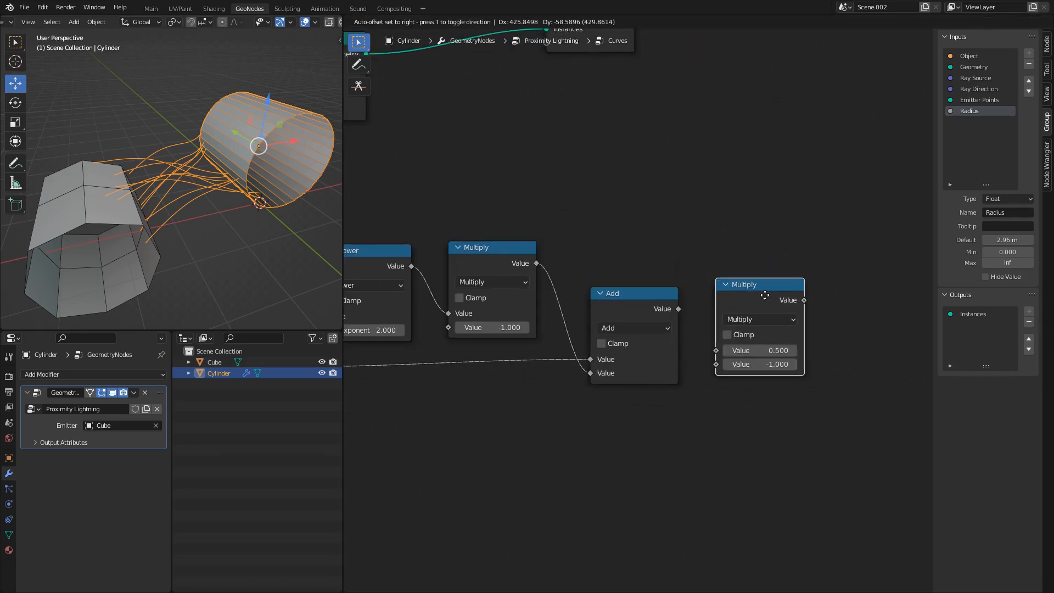
click(766, 300)
drag(680, 309, 716, 349)
scroll(700, 362, down, 1)
scroll(701, 363, down, 2)
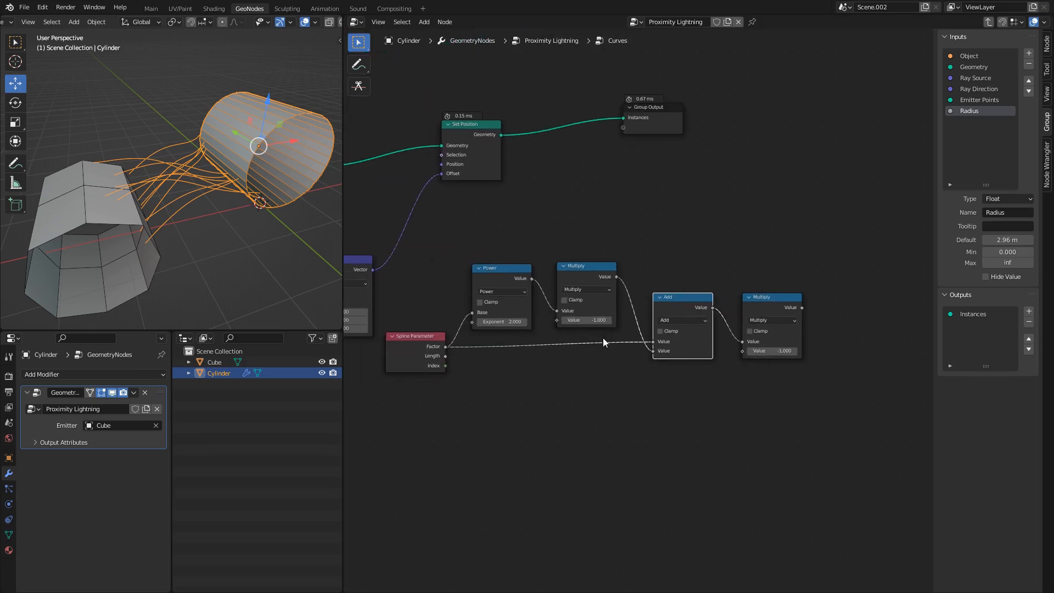
- Group the Spline Parameter and the four math nodes, and name the group UMap
drag(816, 472, 424, 259)
key(ctrl+g)
key(Tab)
double_click(587, 313)
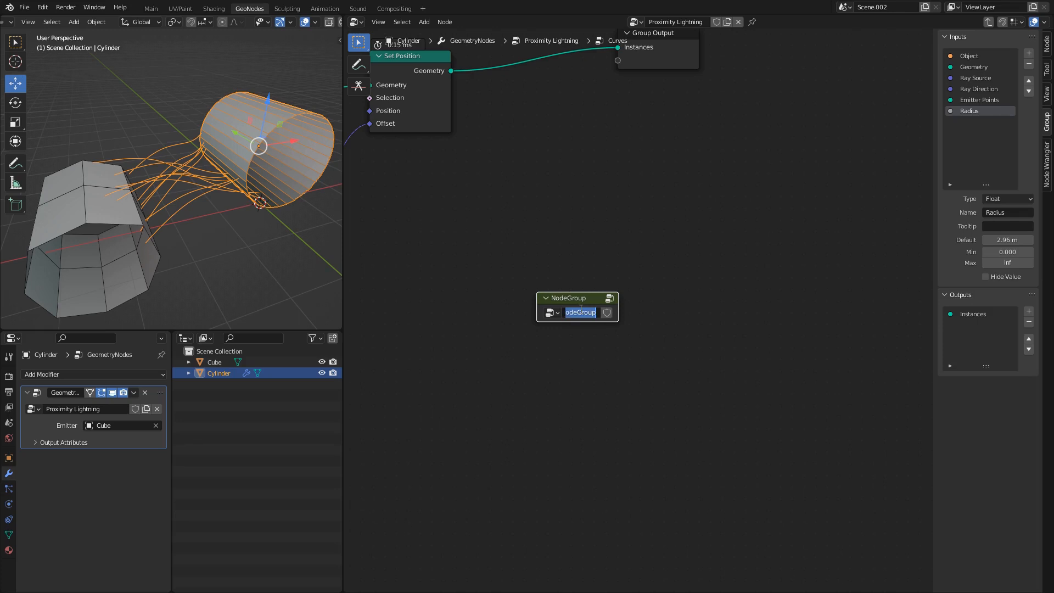
text(u)
- Inside the UMap group, link the last Multiply node's Value to the Group Output
key(Tab)
scroll(585, 302, down, 1)
middle_drag(659, 330, 598, 332)
scroll(635, 322, up, 1)
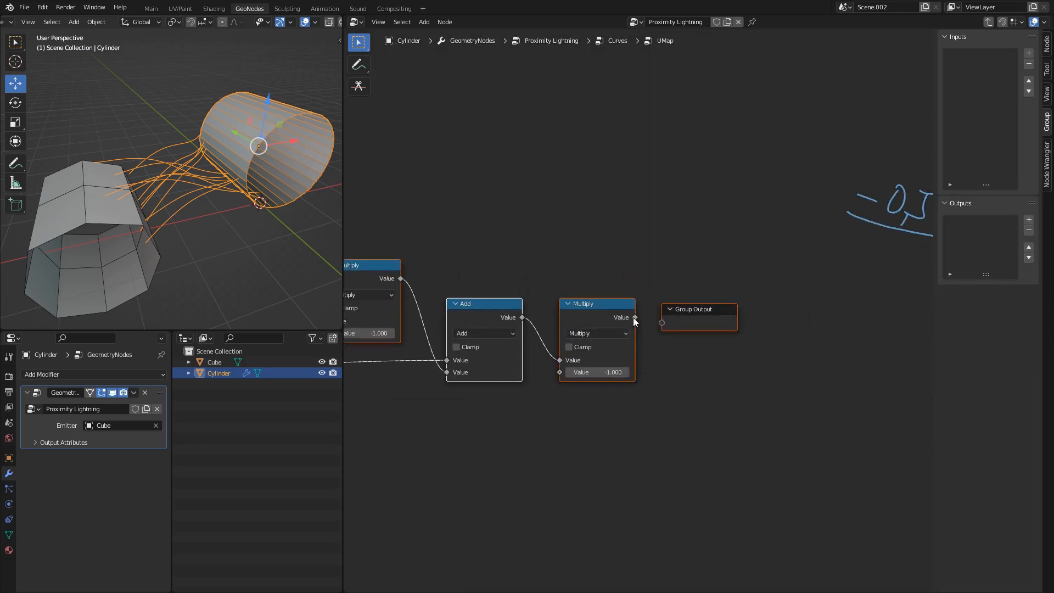
drag(634, 319, 662, 323)
middle_drag(662, 323, 811, 306)
scroll(746, 224, down, 1)
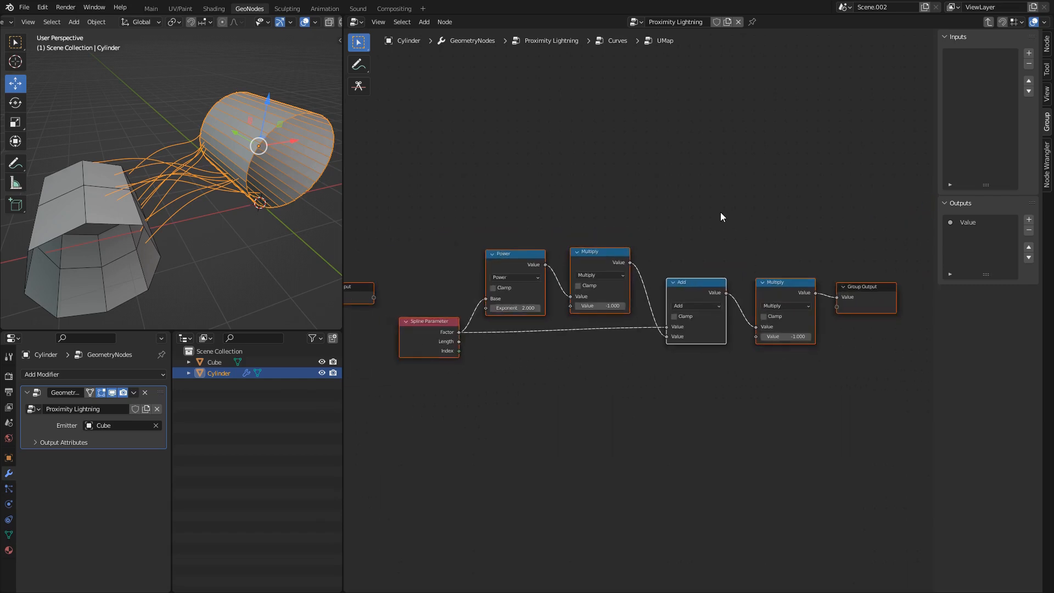
- Reposition the Group Input below the Add node and link it to the last Multiply node's second Value
drag(721, 217, 423, 415)
key(g)
click(409, 323)
drag(366, 293, 779, 353)
click(670, 357)
scroll(670, 357, up, 1)
middle_drag(779, 354, 708, 362)
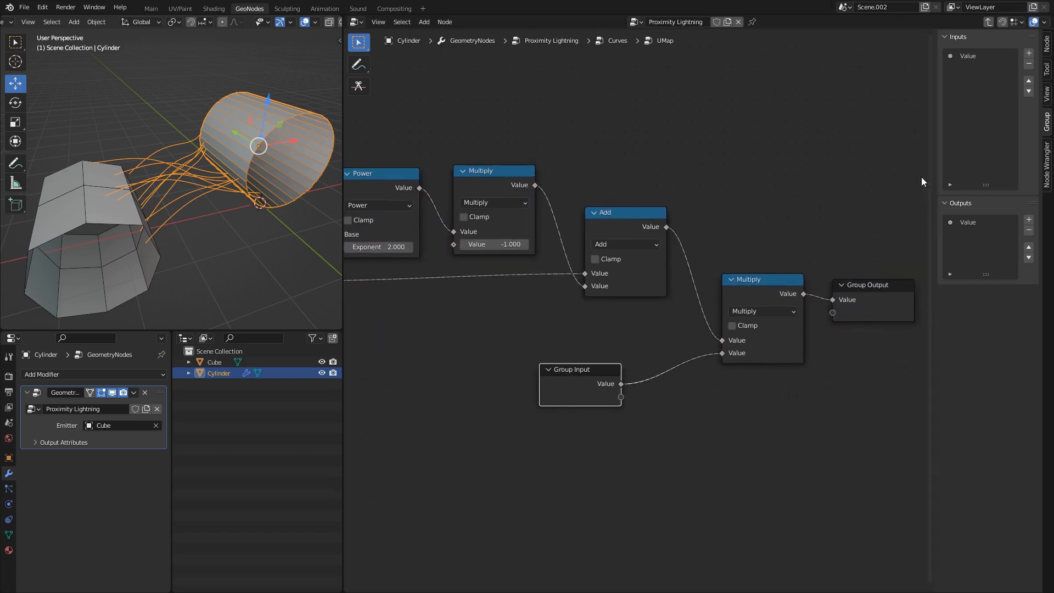
- Rename the group's input to Scale, tidy the Group Input's position and return to the Curves node tree
double_click(972, 57)
text(Sc)
key(Return)
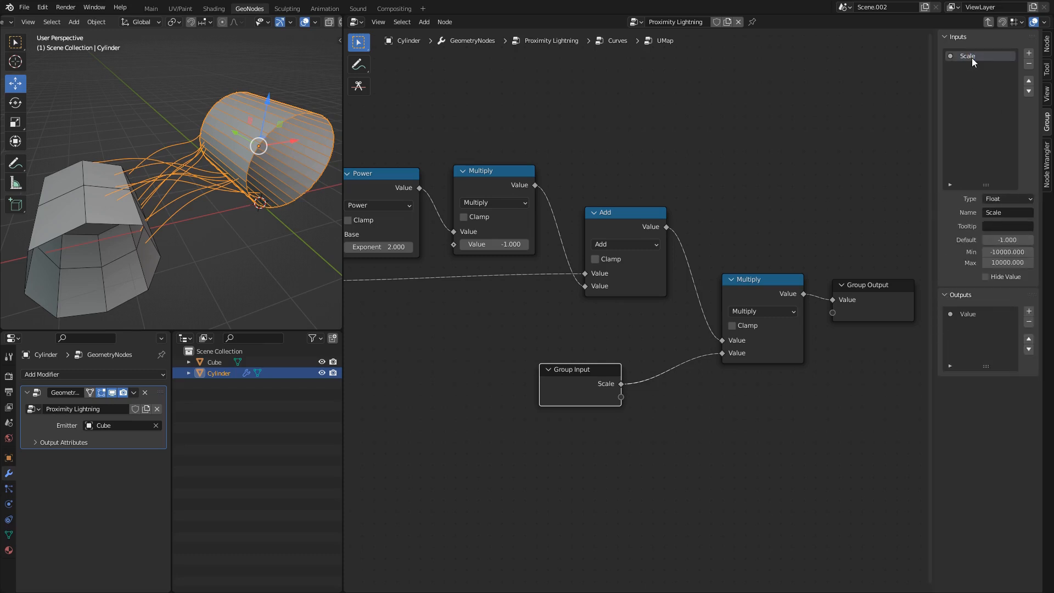
middle_drag(661, 287, 622, 283)
drag(532, 367, 560, 367)
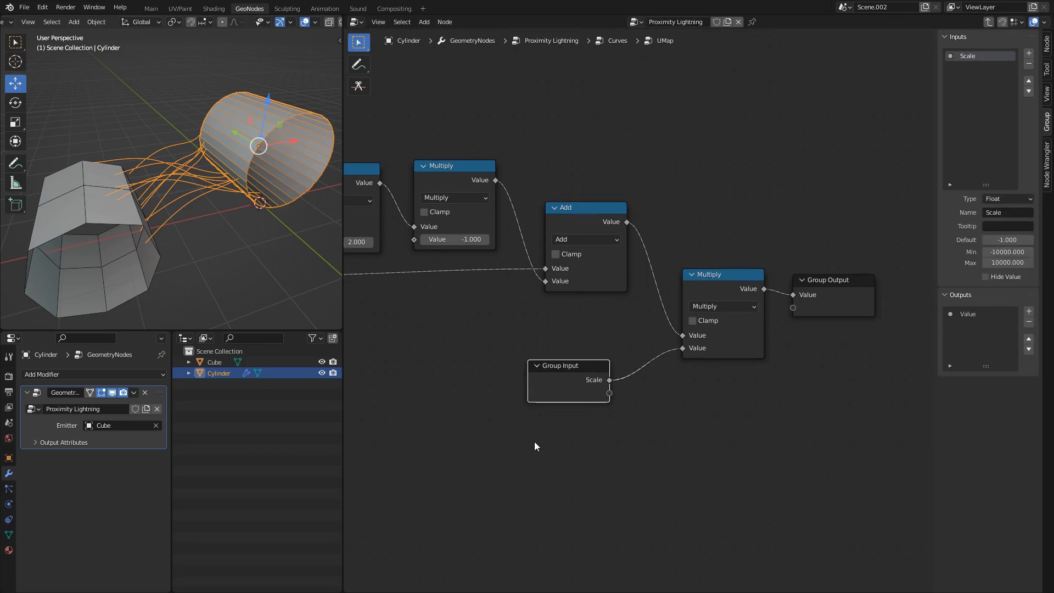
key(Tab)
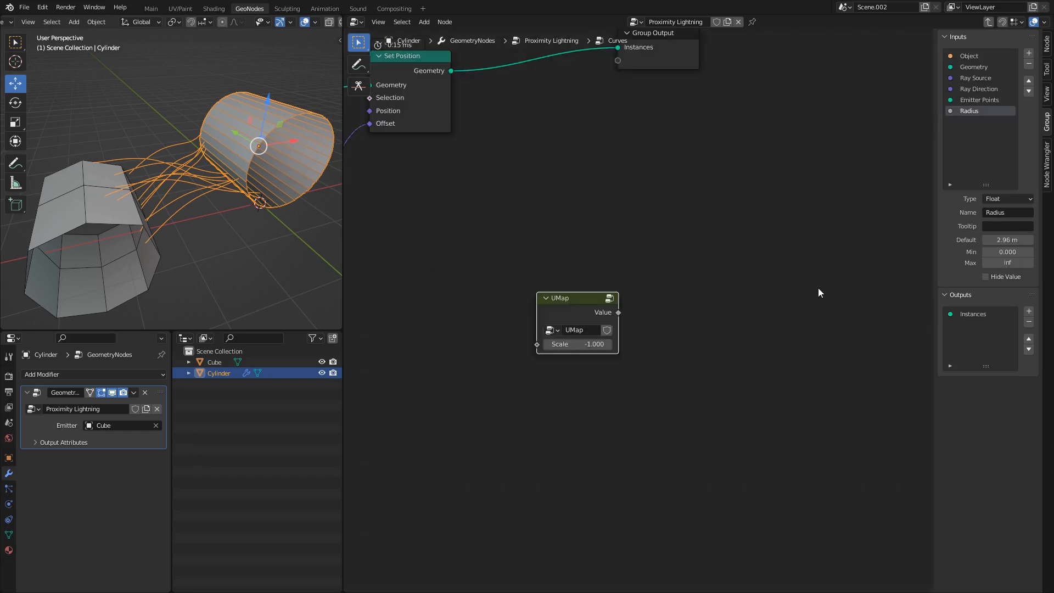
- Set the UMap node's Scale to 1 and check the Scale input's default inside the group
click(594, 354)
text(1)
key(Return)
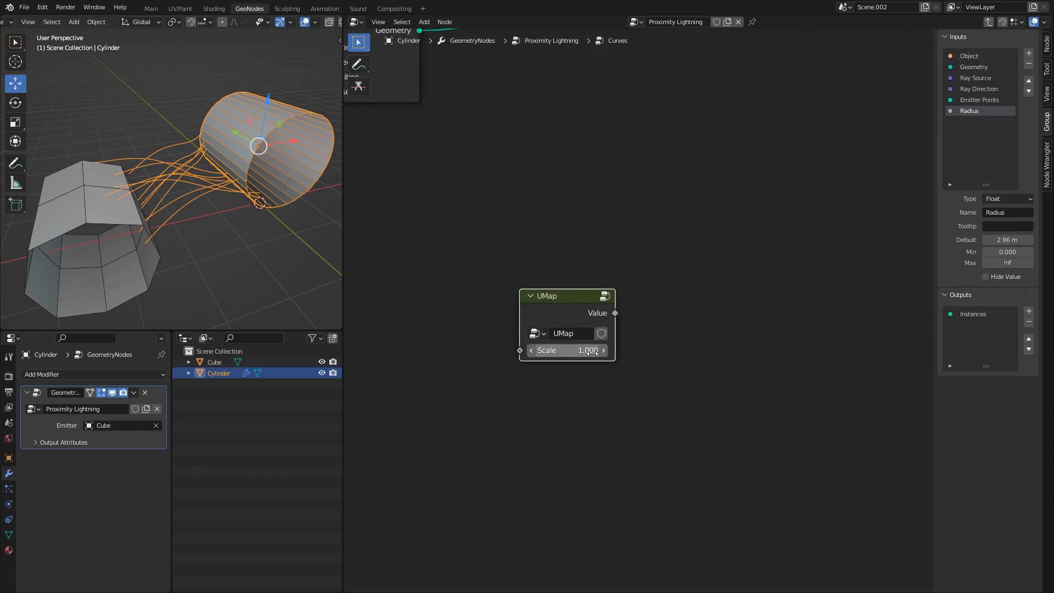
key(Tab)
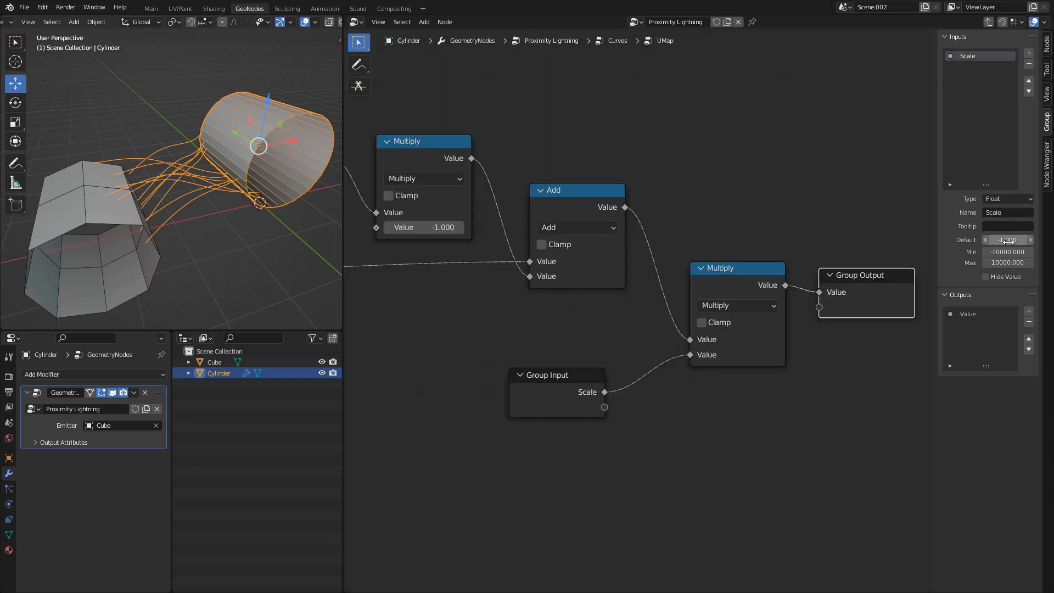
key(Tab)
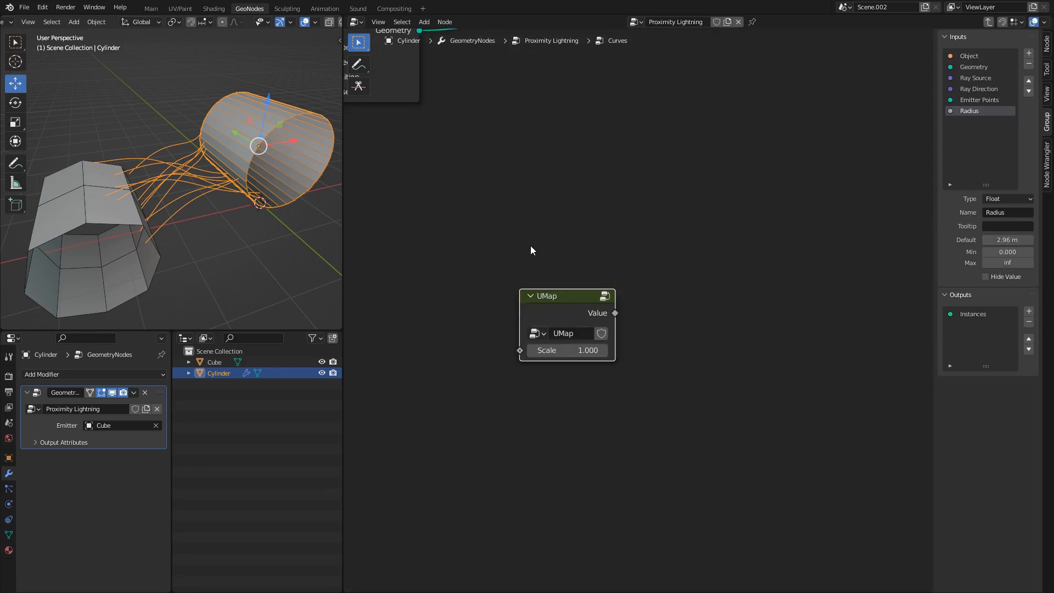
- Move the UMap node below the Subtract node and shift Set Position and Group Output farther along to make room
scroll(527, 244, down, 5)
middle_drag(503, 228, 640, 306)
key(g)
click(361, 395)
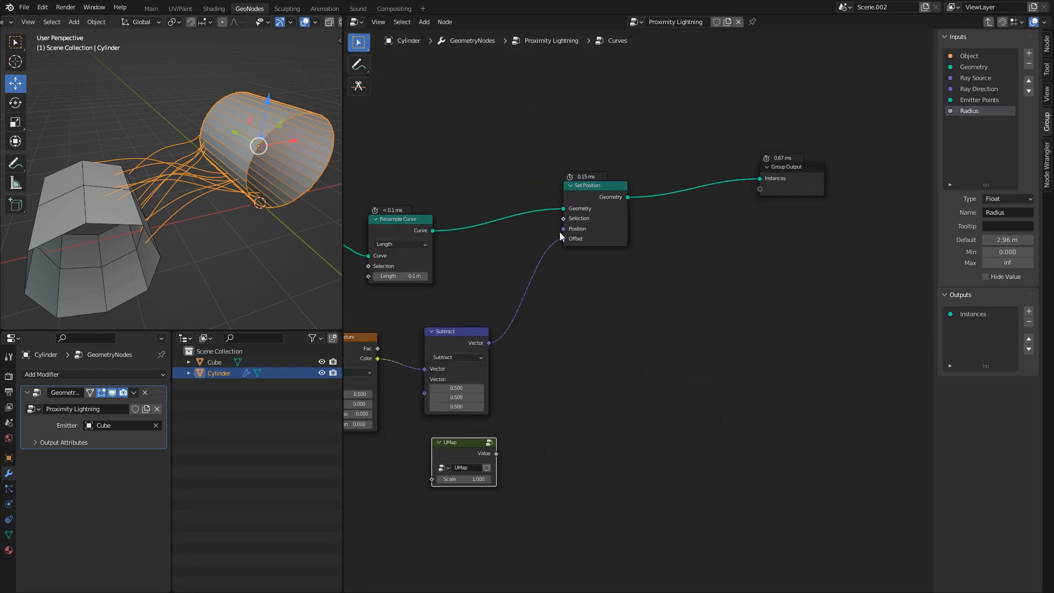
drag(536, 151, 785, 237)
key(g)
click(709, 295)
- Duplicate the vector Subtract node, insert the copy before Set Position's Offset and set it to Multiply
click(446, 338)
key(shift+d)
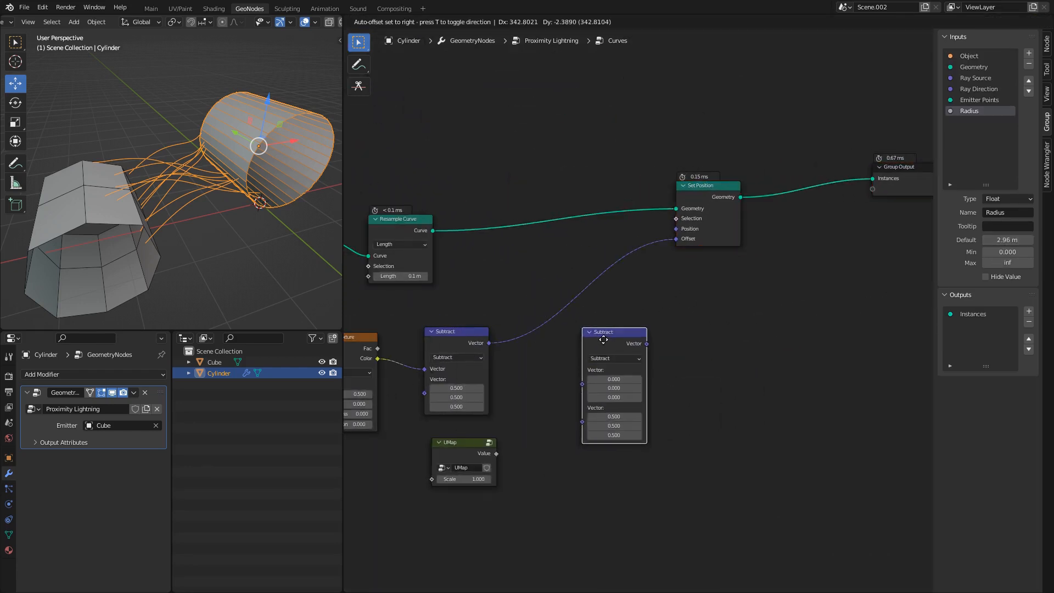
click(598, 321)
click(597, 324)
click(597, 336)
middle_drag(525, 413, 626, 381)
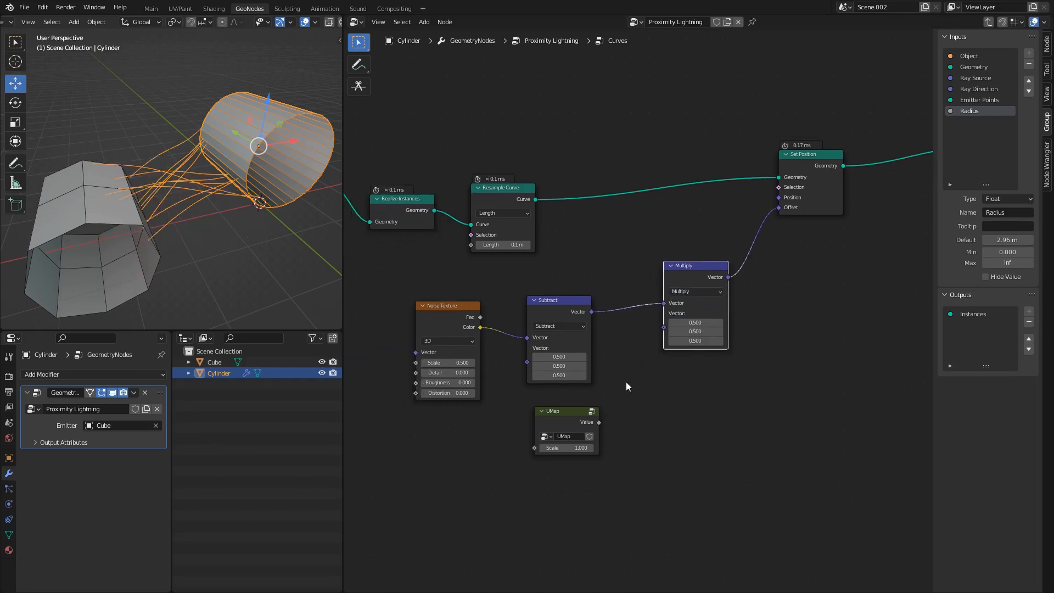
- Link UMap's Value to the vector Multiply node's second input and adjust the UMap Scale to 0.41
scroll(626, 387, up, 1)
drag(596, 431, 667, 328)
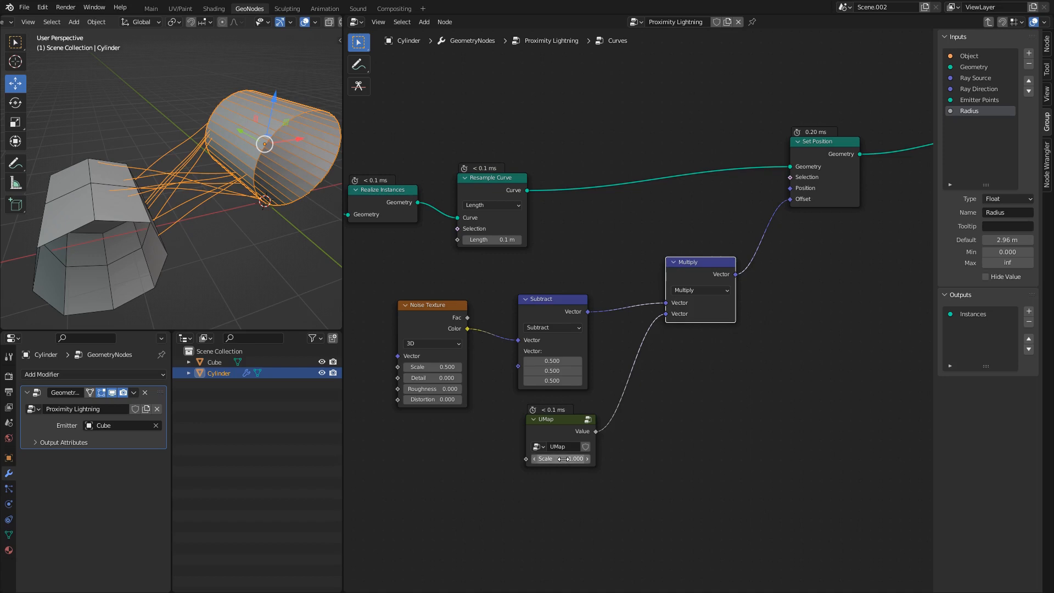
drag(563, 459, 613, 459)
middle_drag(274, 231, 170, 184)
mouse_move(565, 460)
mouse_down()
mouse_move(634, 460)
mouse_move(527, 460)
mouse_move(626, 460)
mouse_move(561, 460)
mouse_up()
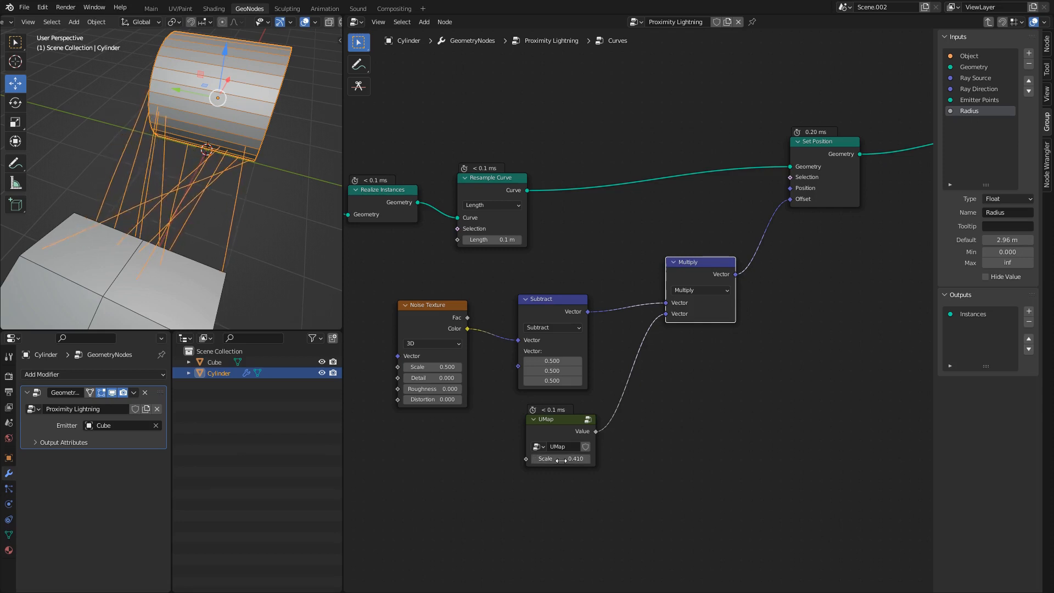
- Rearrange the Noise Texture, Subtract, Multiply and UMap nodes more tidily beneath the Set Position branch
drag(399, 289, 750, 487)
key(g)
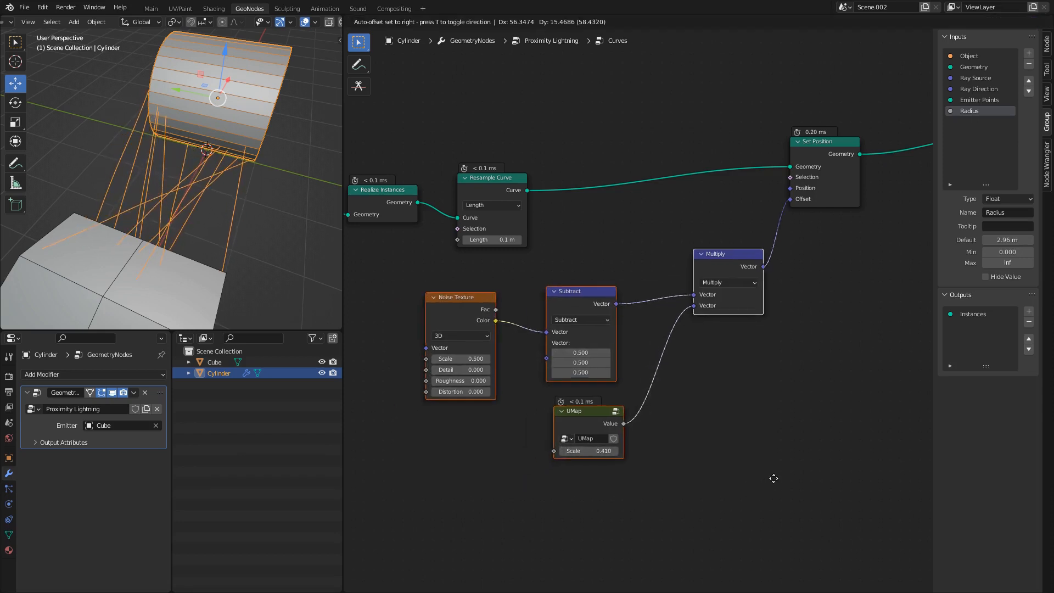
click(787, 479)
click(786, 478)
drag(393, 288, 596, 362)
key(g)
click(619, 357)
drag(640, 497, 559, 423)
key(g)
click(578, 424)
- Switch the Noise Texture to 4D and adjust its W to 34.7
middle_drag(520, 386, 664, 403)
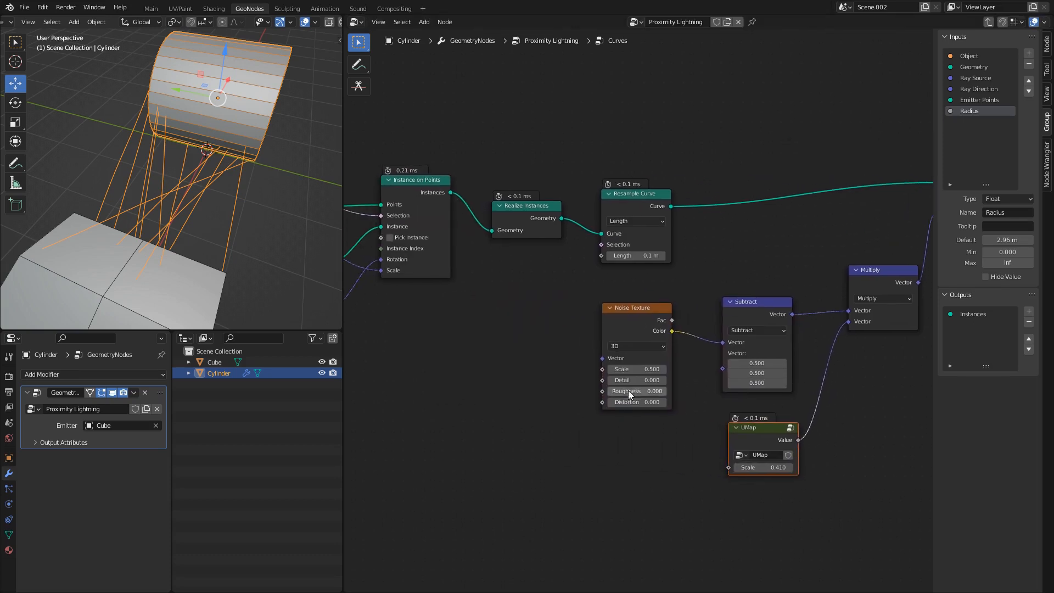
middle_drag(562, 373, 532, 367)
scroll(532, 366, up, 2)
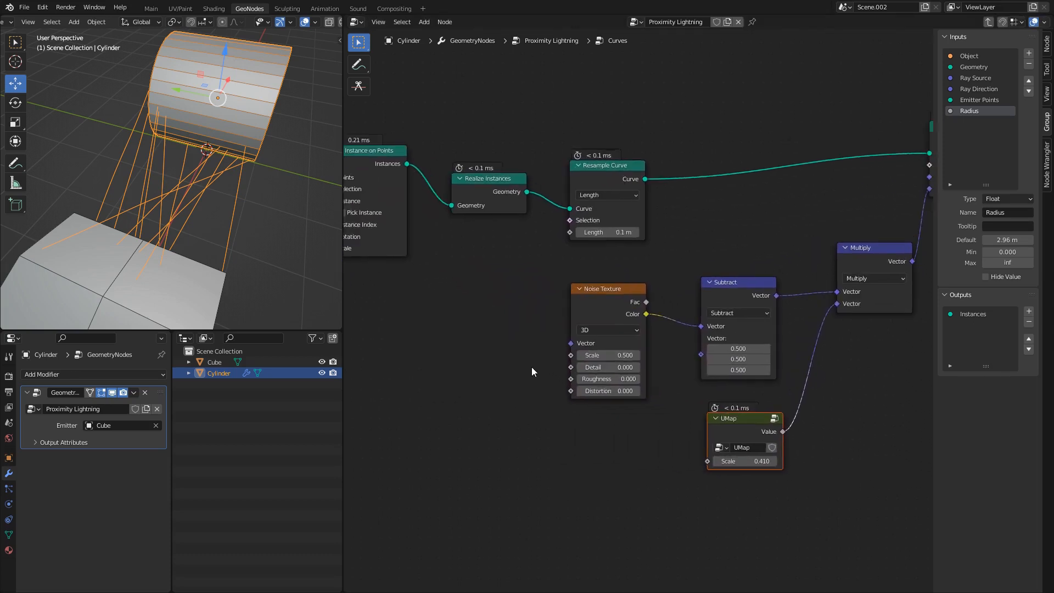
click(588, 332)
click(582, 384)
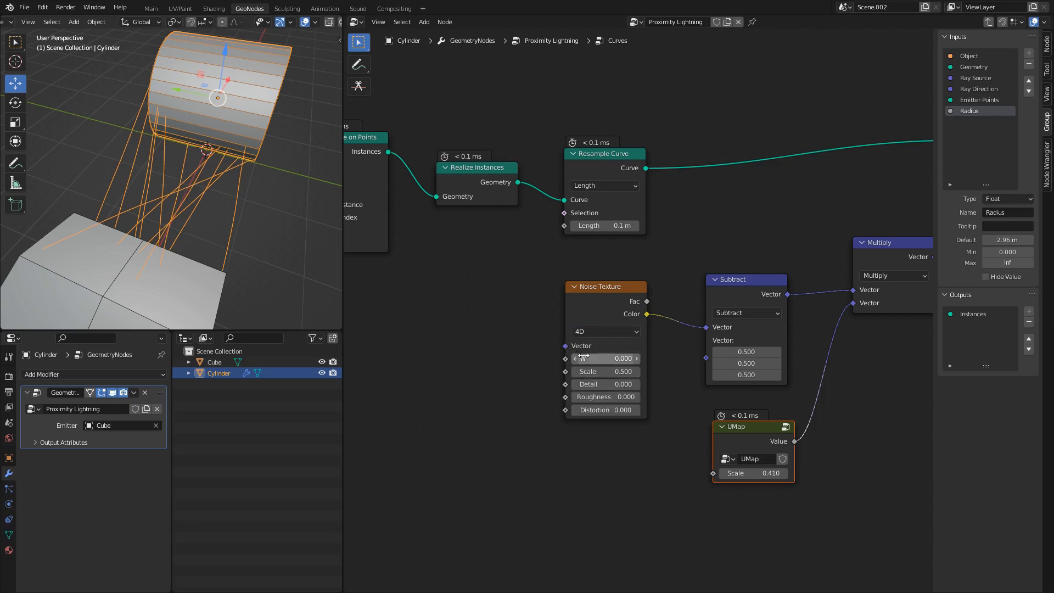
drag(605, 359, 571, 358)
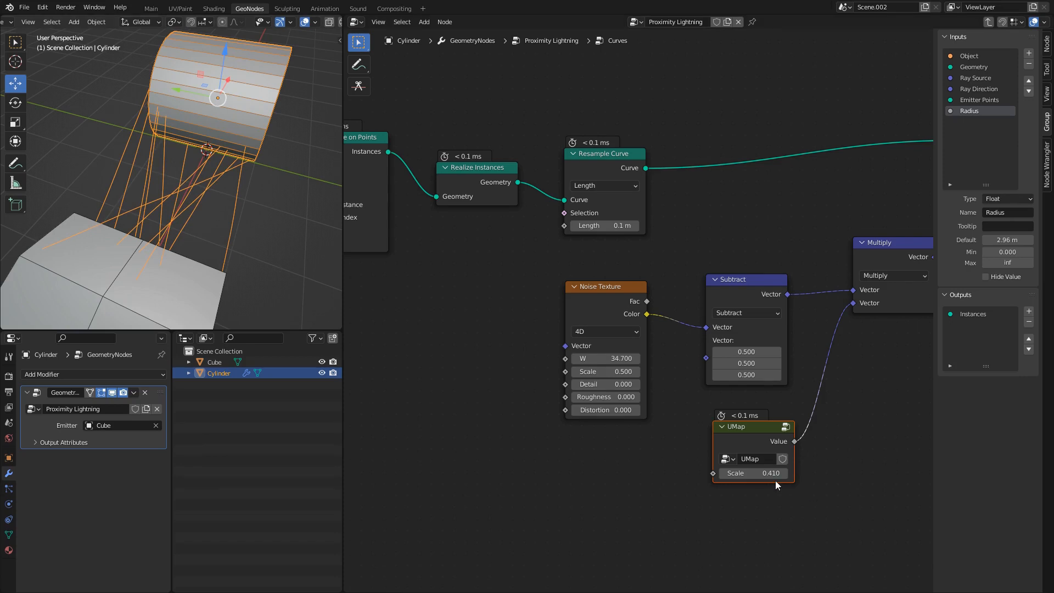
- Raise the UMap Scale to 3.81 and adjust the Noise Texture's W to 50.6
drag(776, 477, 873, 478)
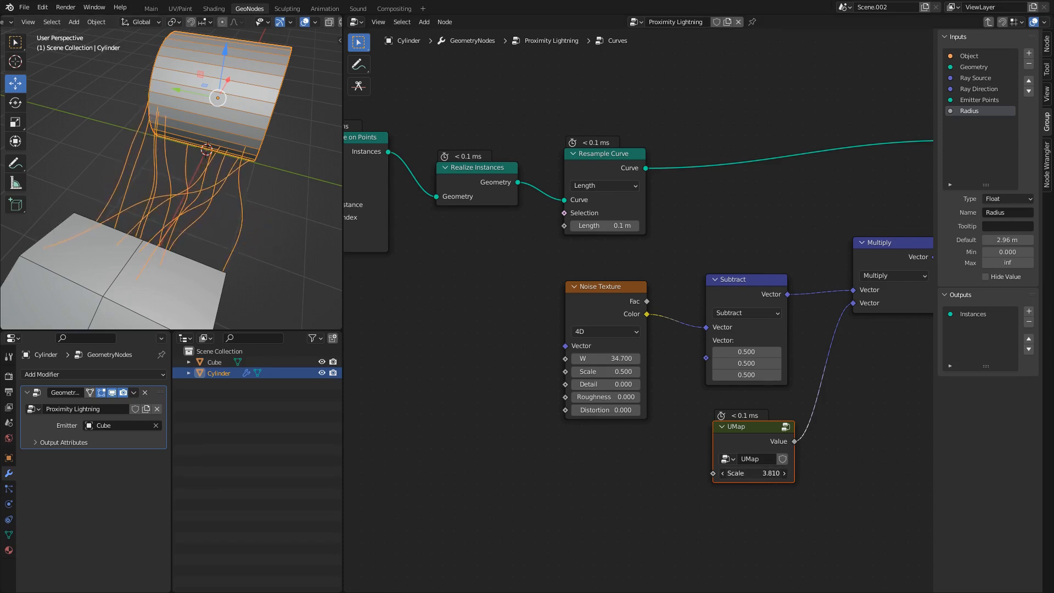
mouse_move(148, 219)
middle_down()
mouse_move(168, 222)
mouse_move(132, 219)
middle_up()
drag(596, 358, 683, 358)
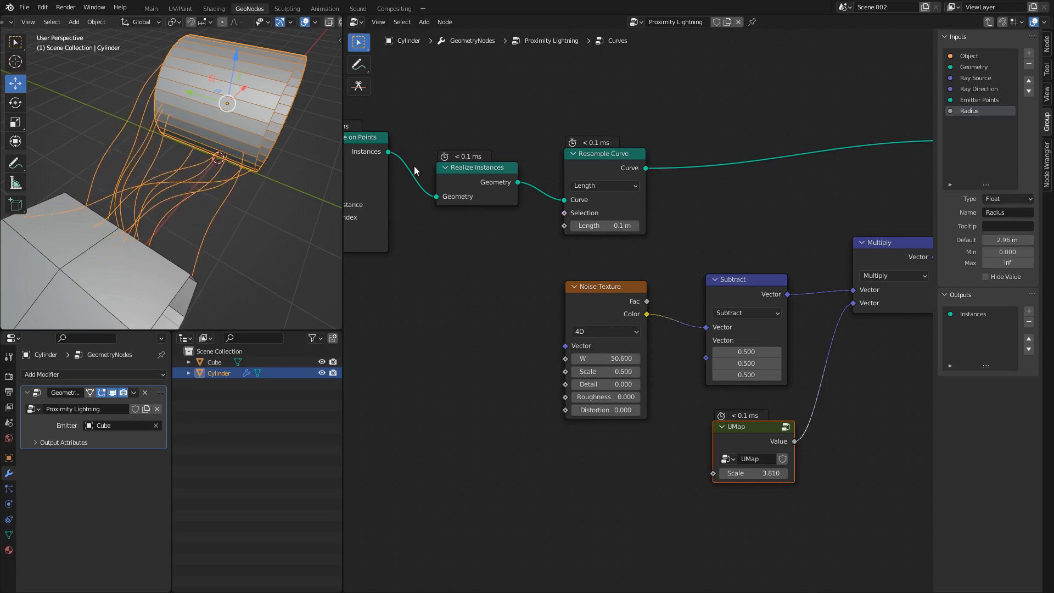
- Add an Accumulate Field node in the free space before the Noise Texture
middle_drag(478, 347, 535, 354)
key(shift+a)
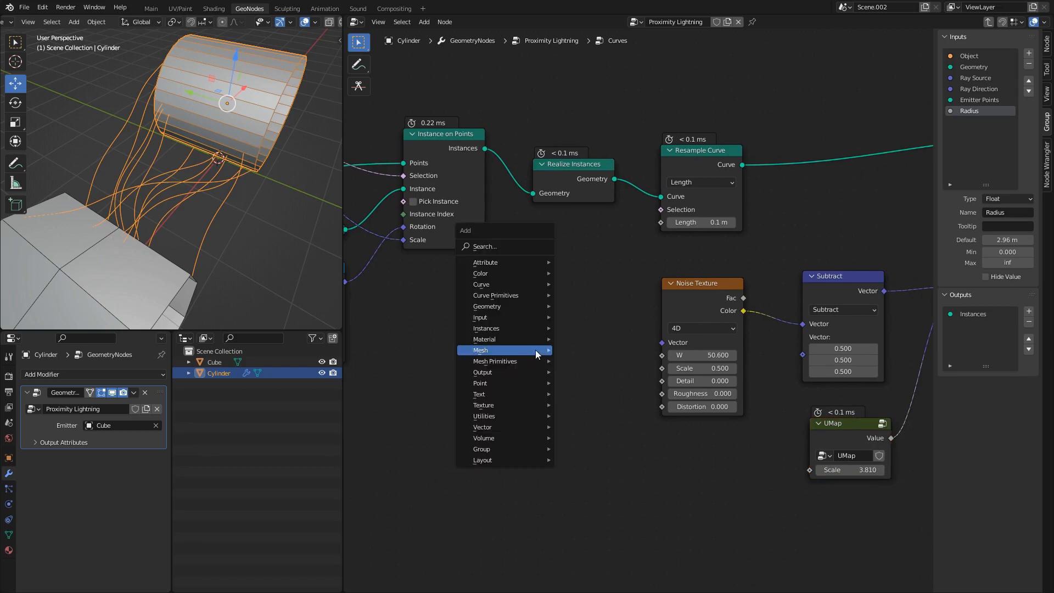
text(accum)
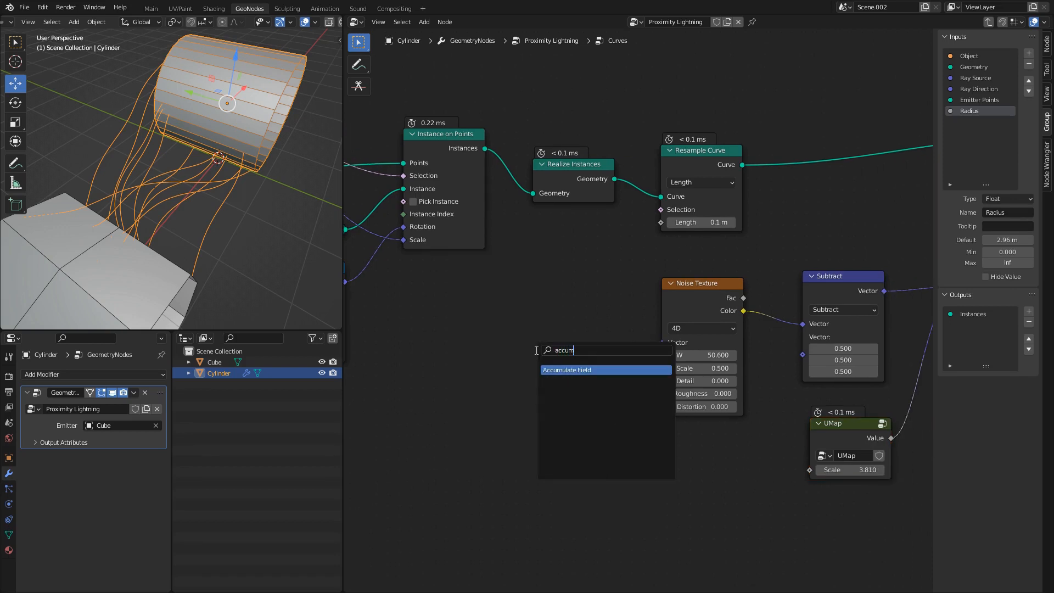
key(Return)
click(499, 361)
middle_drag(533, 434, 543, 351)
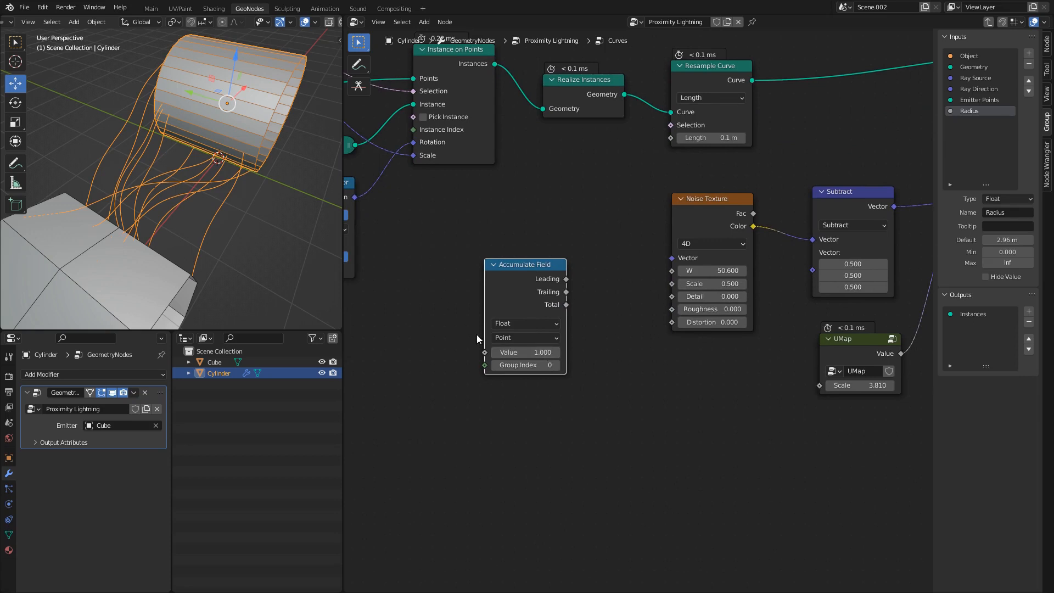
- Set the Accumulate Field node's data type to Integer and its domain to Spline
scroll(503, 360, up, 1)
click(496, 327)
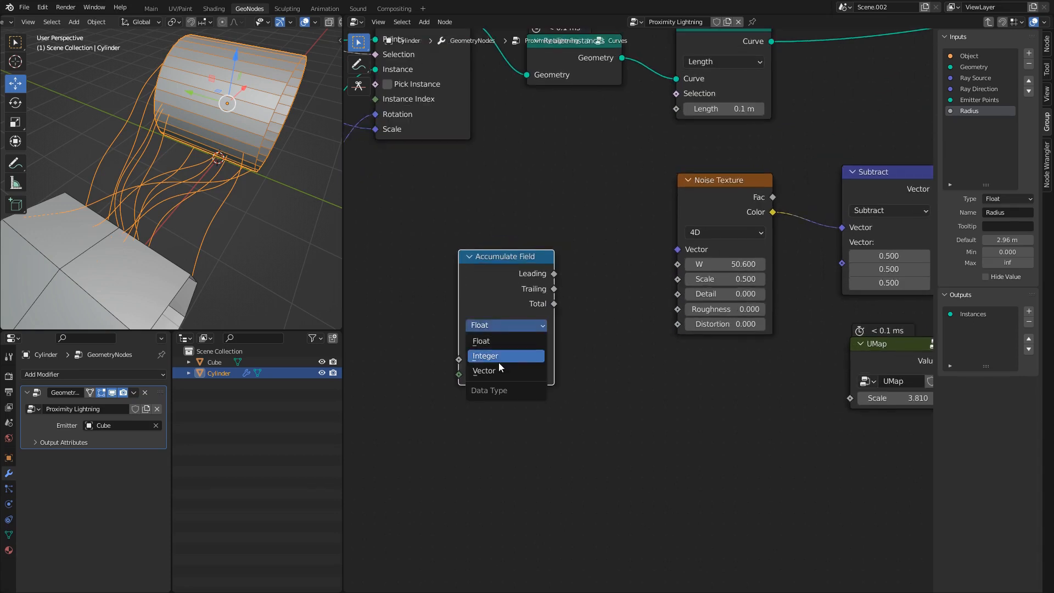
click(499, 362)
click(488, 341)
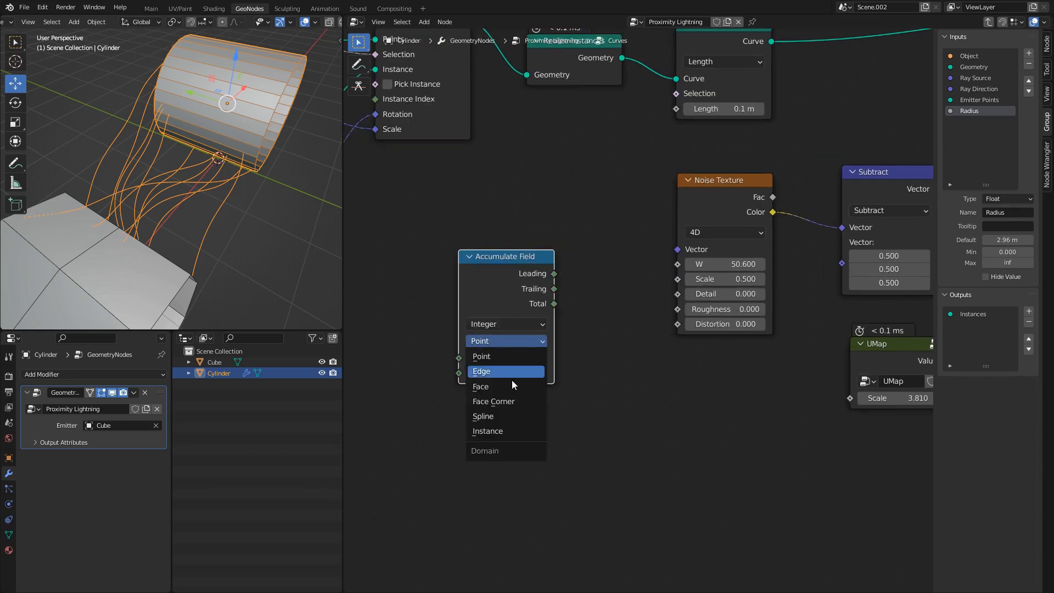
click(484, 416)
- Sketch two wavy annotation lines below the Accumulate Field node and label them 0 and 1
scroll(459, 351, down, 2)
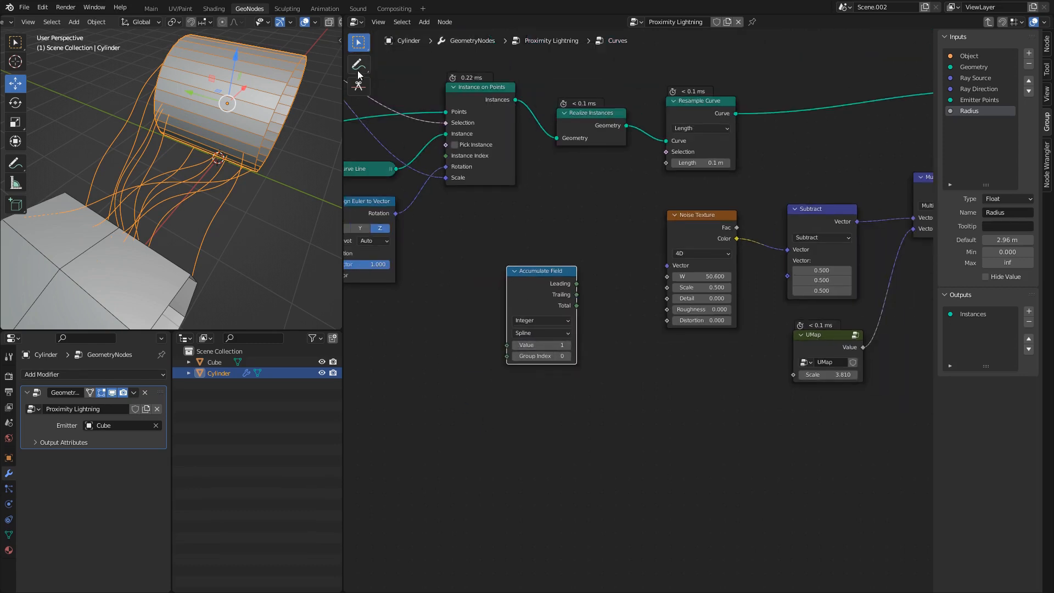
scroll(552, 325, down, 3)
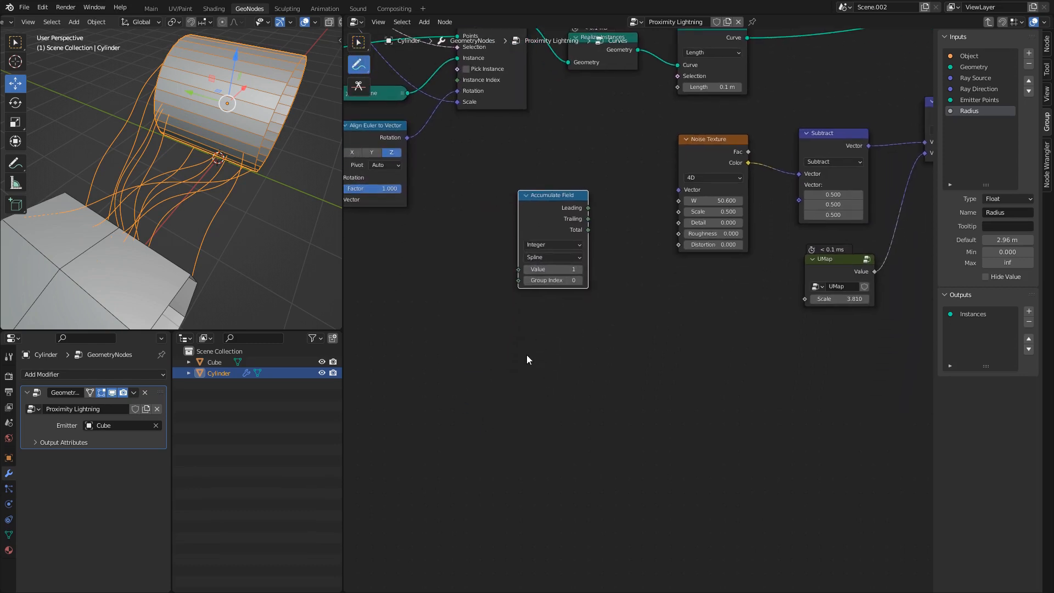
drag(503, 387, 680, 402)
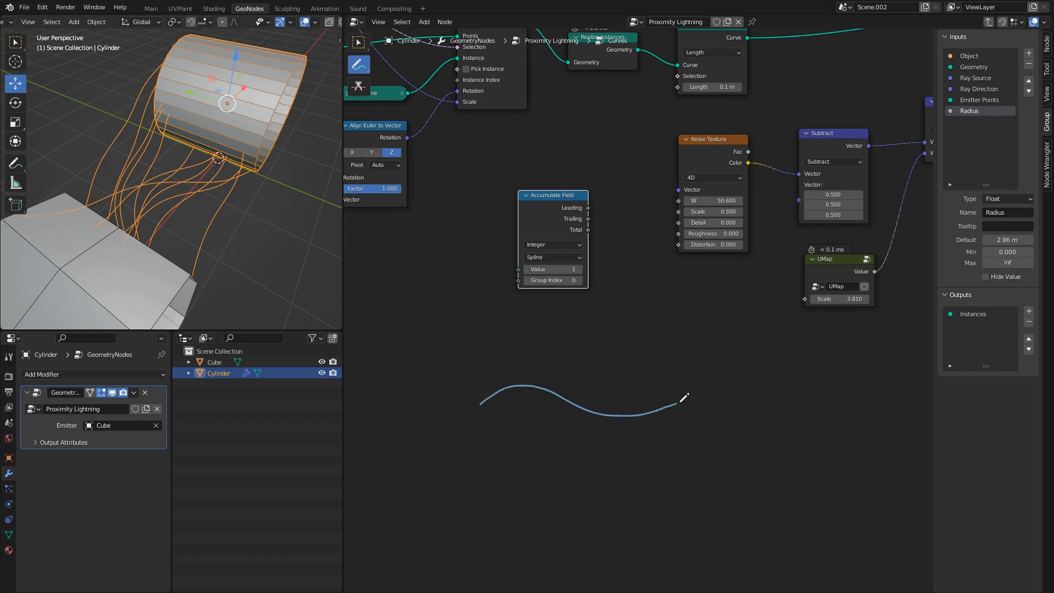
mouse_move(478, 493)
mouse_down()
mouse_move(565, 464)
mouse_move(698, 479)
mouse_up()
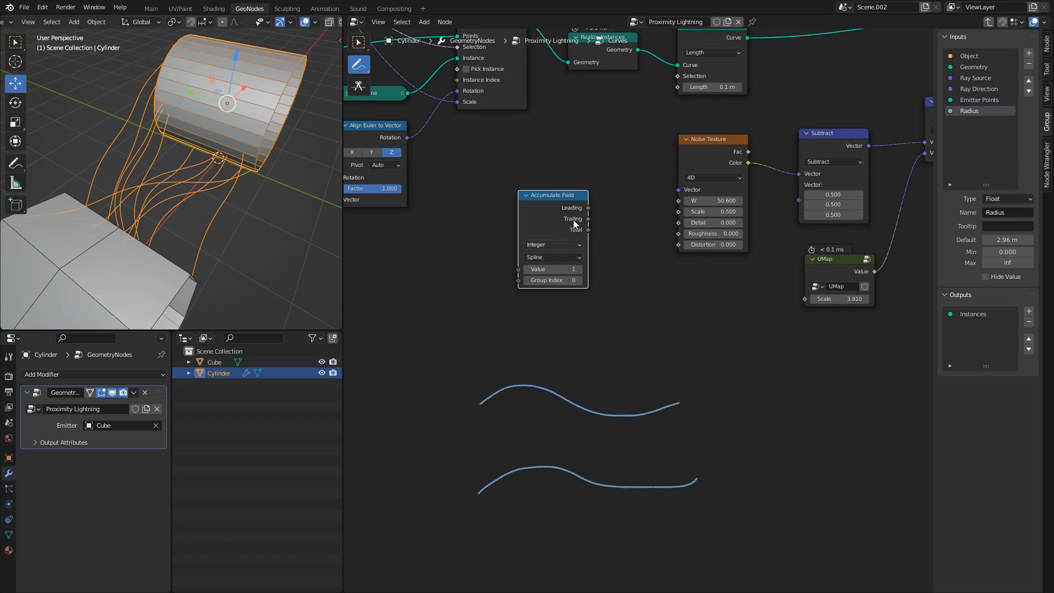
middle_drag(484, 349, 550, 296)
scroll(516, 343, up, 2)
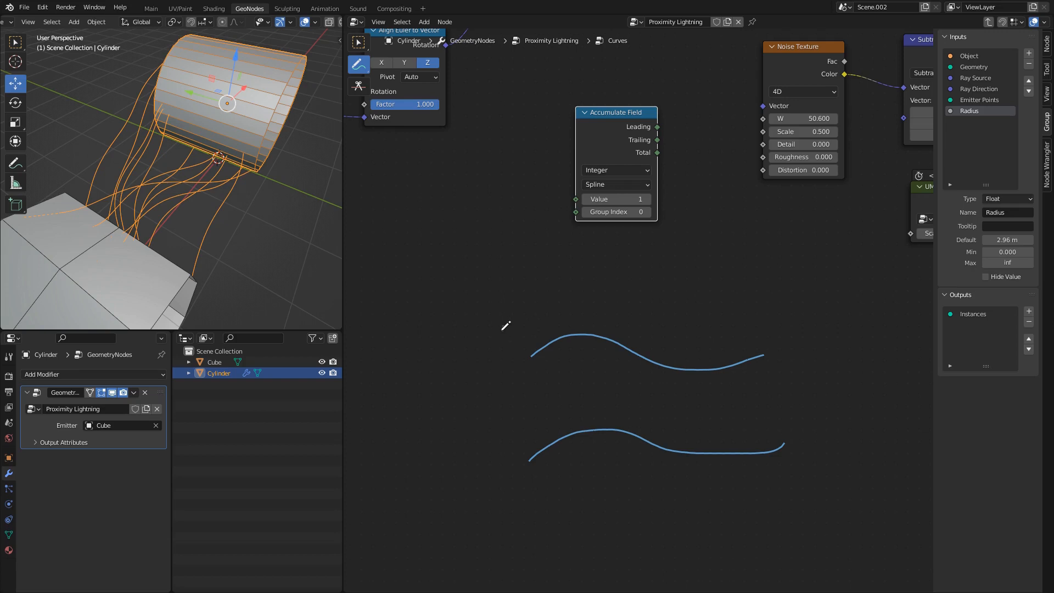
scroll(503, 391, down, 2)
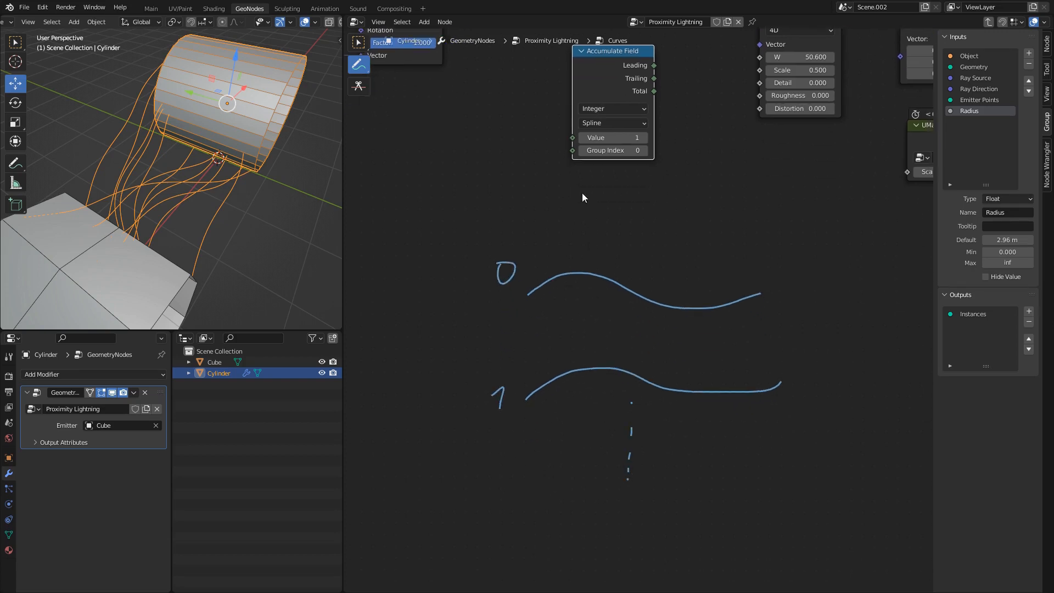
middle_drag(584, 146, 581, 325)
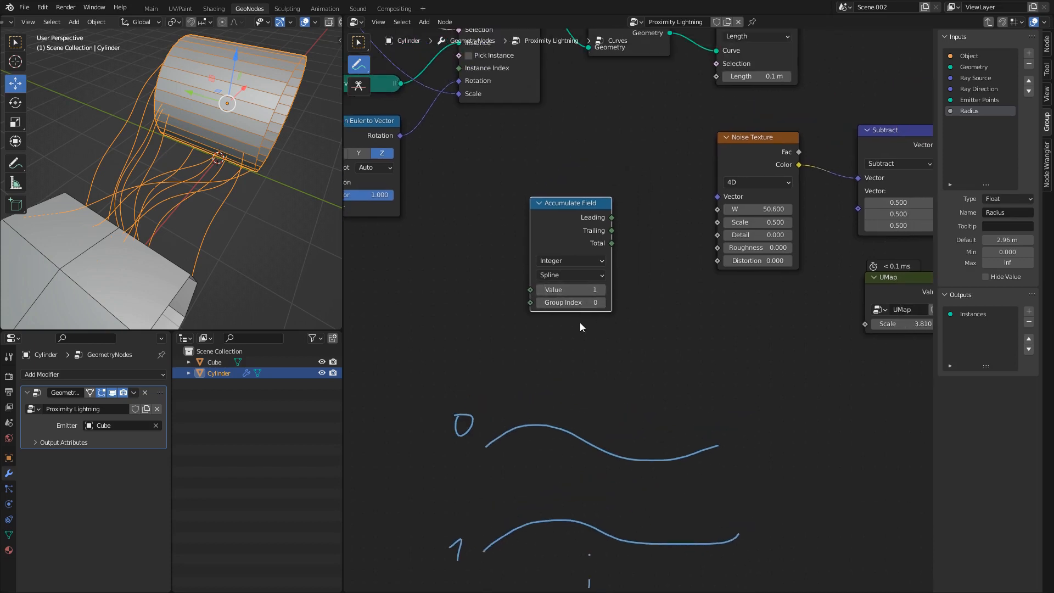
- Set the Accumulate Field's Value to 2, then annotate a third wavy line and relabel the lower lines 2 and 4
click(571, 290)
text(2)
middle_drag(534, 393, 566, 344)
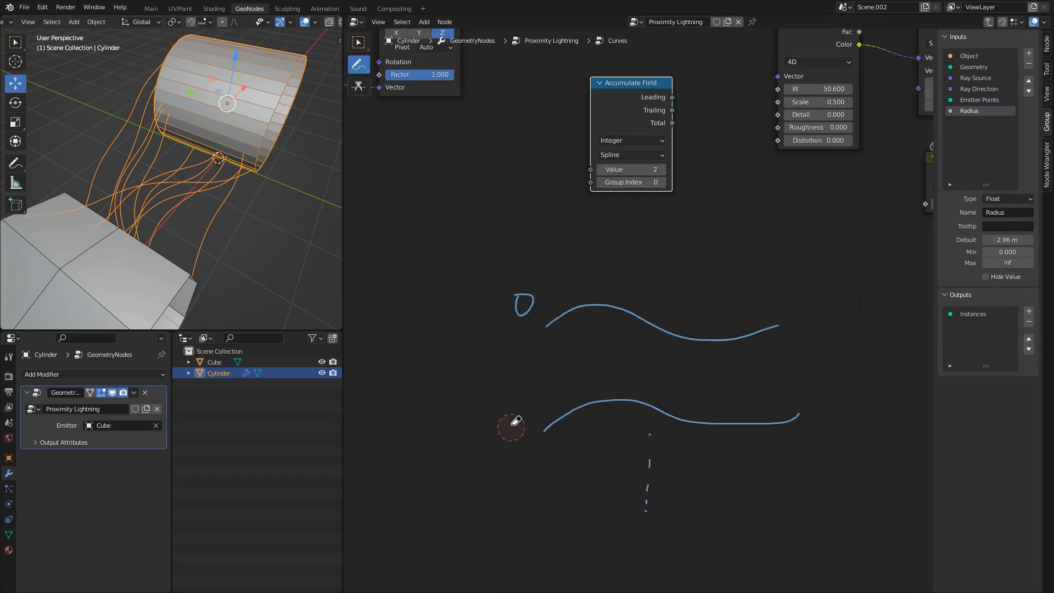
mouse_move(526, 548)
mouse_down()
mouse_move(664, 522)
mouse_move(816, 521)
mouse_up()
middle_drag(574, 508, 592, 420)
drag(519, 482, 500, 526)
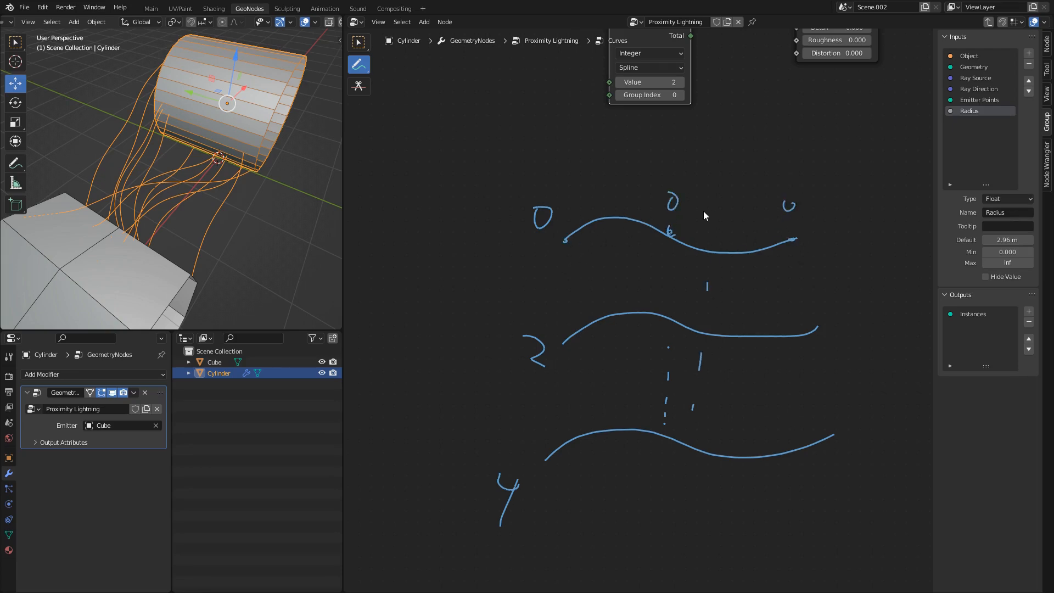
- Shift the Accumulate Field node slightly farther away from the Noise Texture node
mouse_move(640, 115)
middle_down()
mouse_move(557, 322)
mouse_move(527, 340)
middle_up()
click(366, 45)
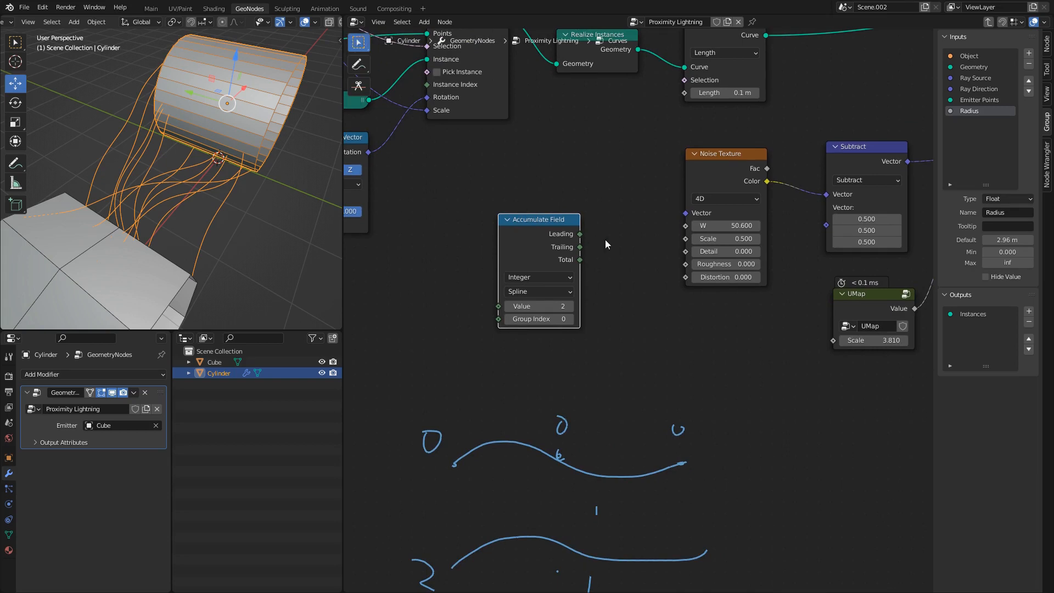
middle_drag(605, 239, 519, 273)
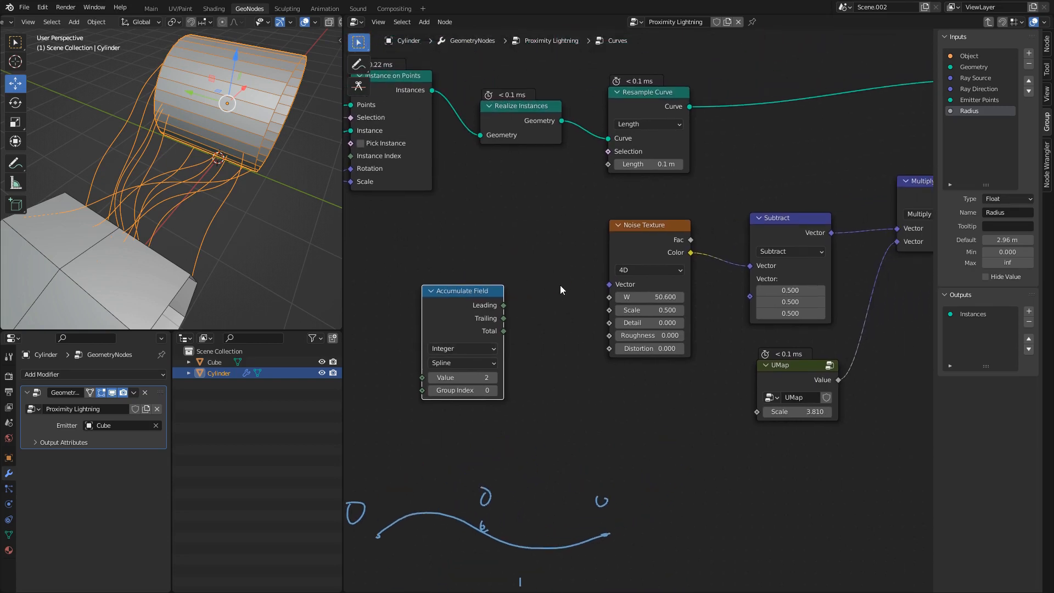
drag(471, 295, 453, 294)
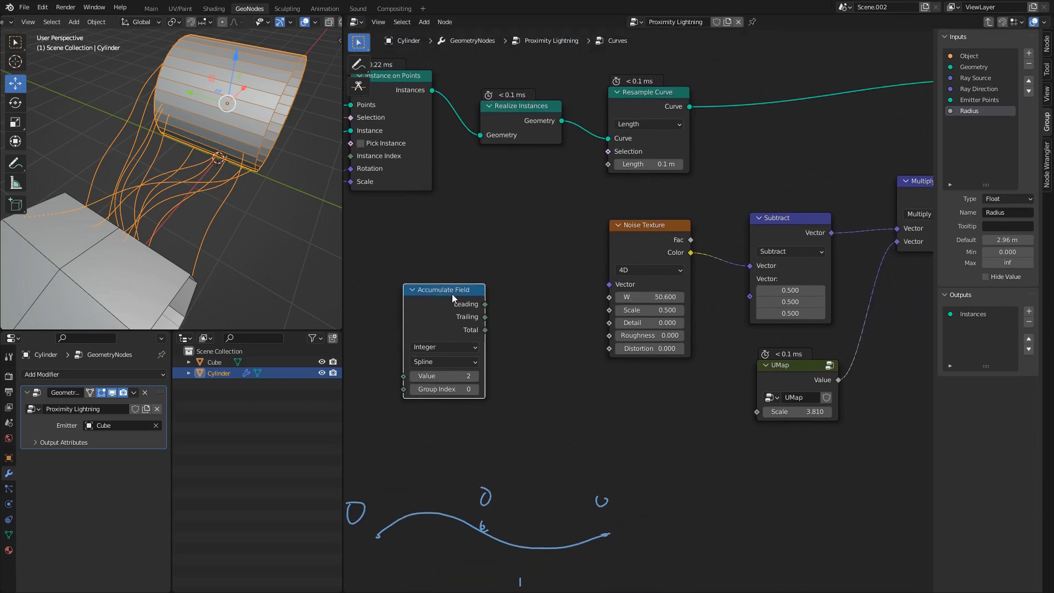
- Erase the annotated spline labels and relabel the first two wavy lines 2 and 4
mouse_move(453, 294)
middle_down()
mouse_move(571, 267)
mouse_move(615, 230)
mouse_move(657, 159)
middle_up()
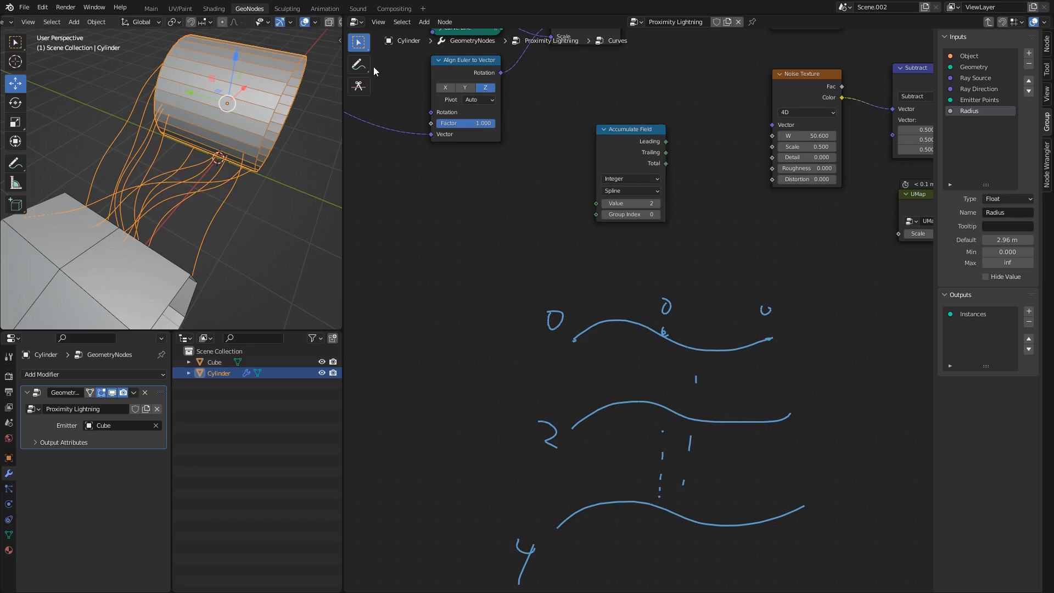
click(359, 65)
middle_drag(538, 349, 689, 160)
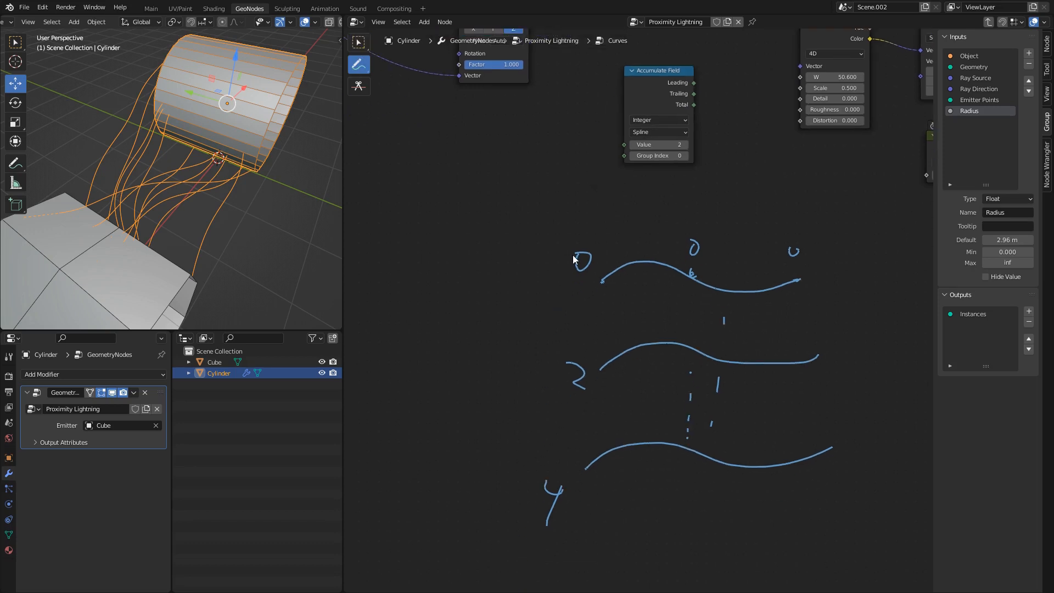
mouse_move(574, 259)
right_down()
mouse_move(538, 497)
mouse_move(555, 511)
mouse_move(580, 392)
right_up()
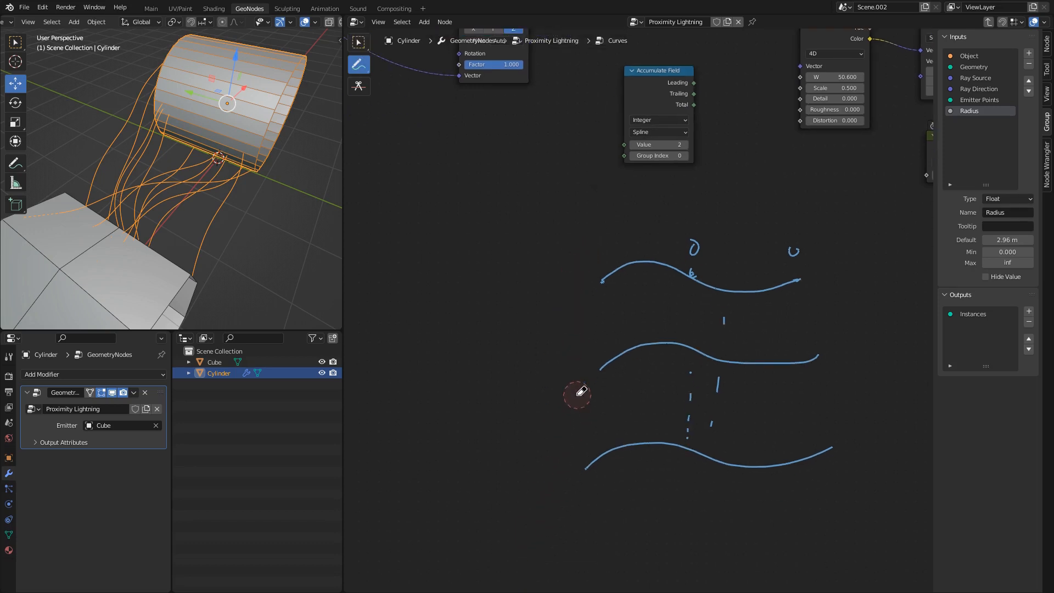
drag(541, 258, 560, 286)
drag(568, 355, 555, 407)
middle_drag(662, 248, 536, 456)
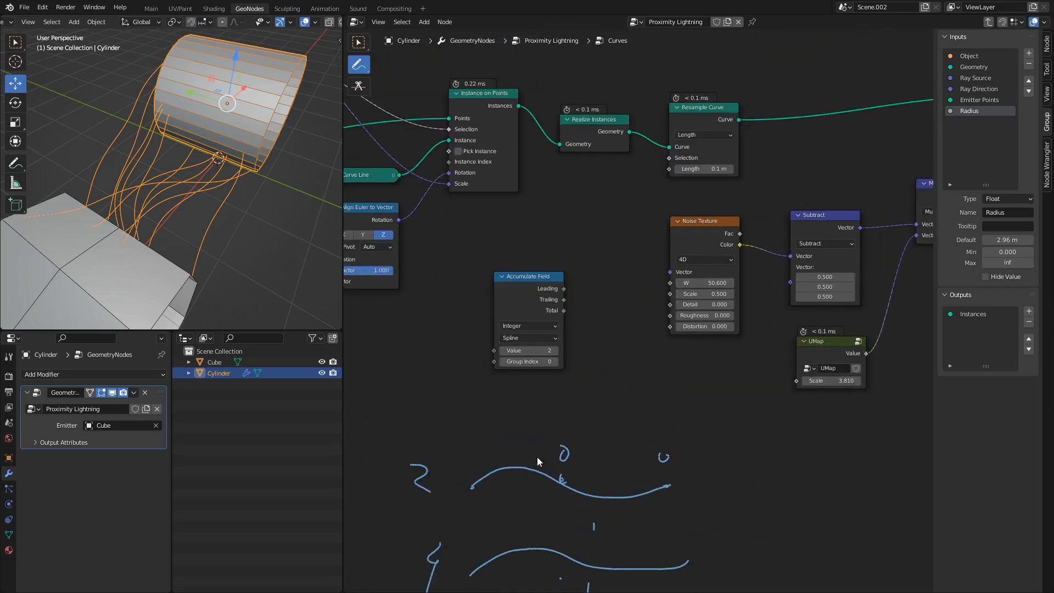
- Connect the Accumulate Field's Trailing output to the Noise Texture's W and move the Accumulate Field node level with it
scroll(523, 308, up, 5)
click(358, 42)
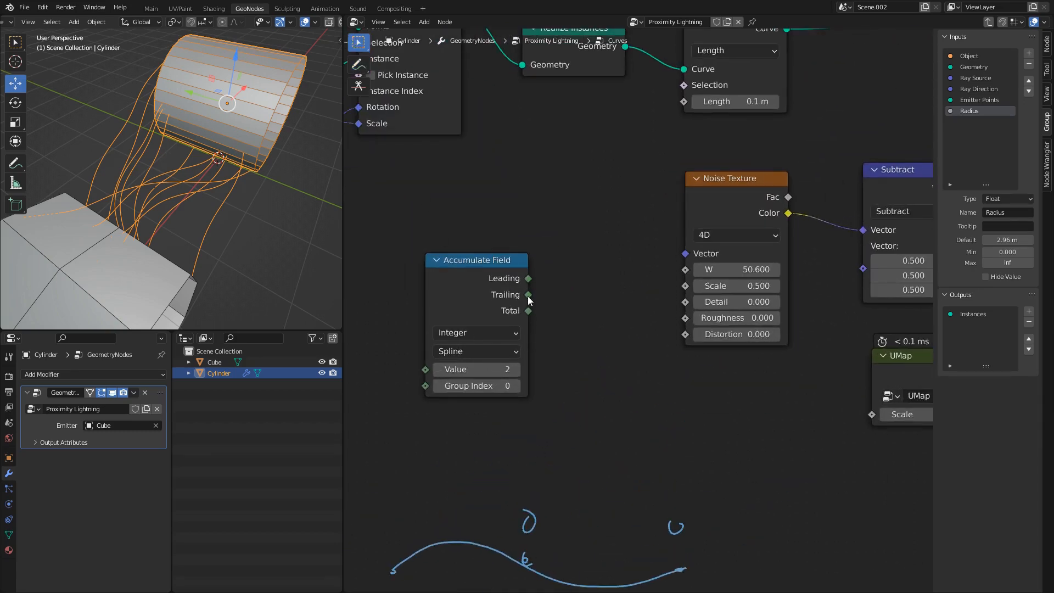
drag(529, 295, 687, 274)
drag(497, 260, 494, 238)
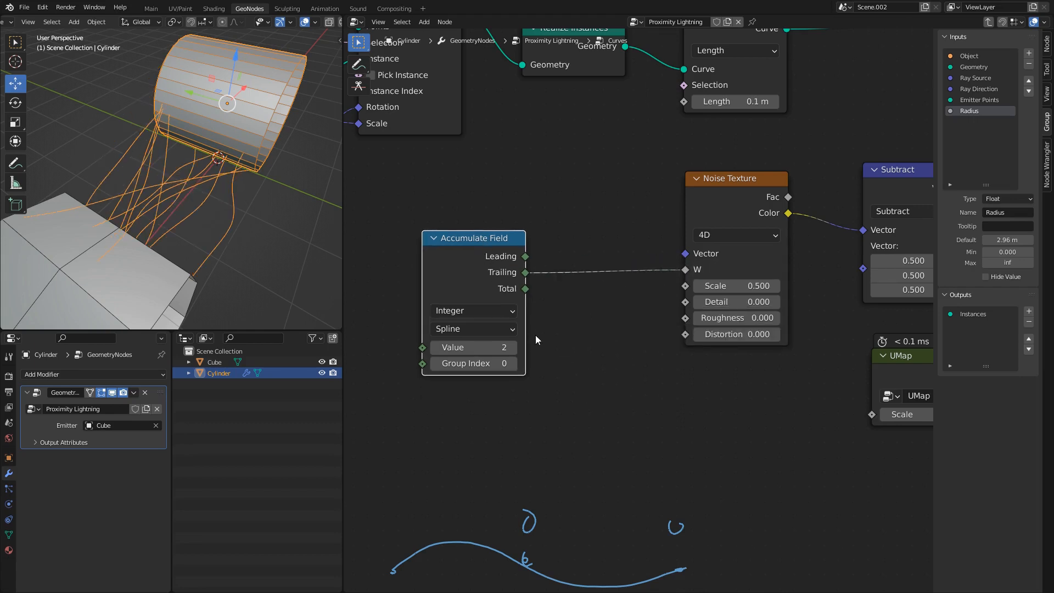
- Set the Accumulate Field's Value to 5 and move the node up to free space before the Noise Texture
scroll(536, 337, down, 1)
middle_drag(536, 341, 618, 316)
scroll(618, 318, down, 1)
scroll(574, 360, down, 4)
mouse_move(540, 432)
middle_down()
mouse_move(561, 296)
mouse_move(527, 455)
mouse_move(497, 478)
middle_up()
scroll(538, 382, up, 5)
click(545, 353)
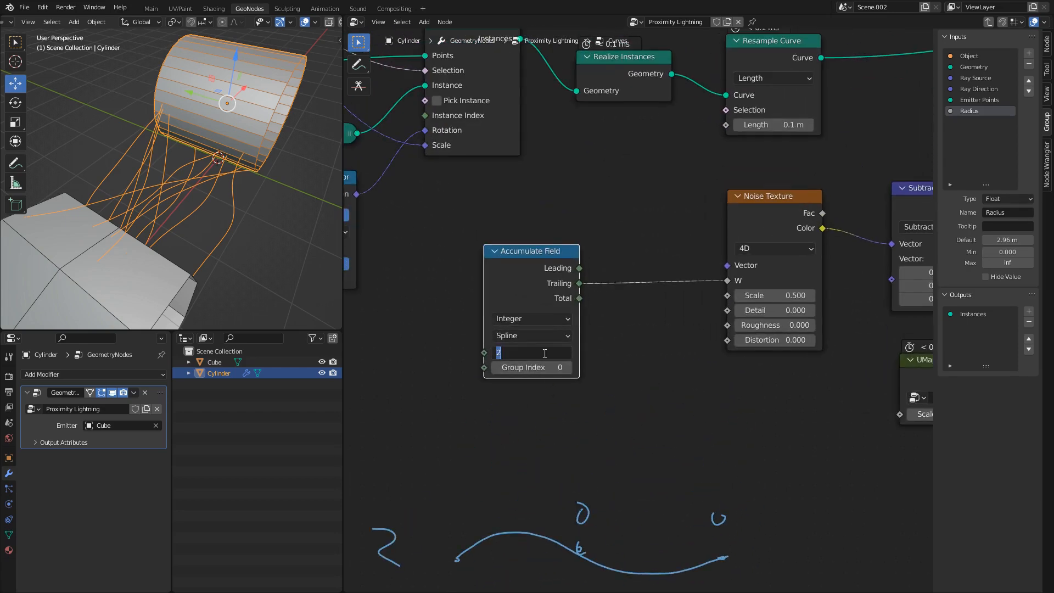
key(Return)
drag(509, 266, 493, 218)
- Insert a Math node set to Add between the Trailing output and the Noise Texture's W, with its second value at 8.16
click(647, 364)
key(shift+a)
text(mat)
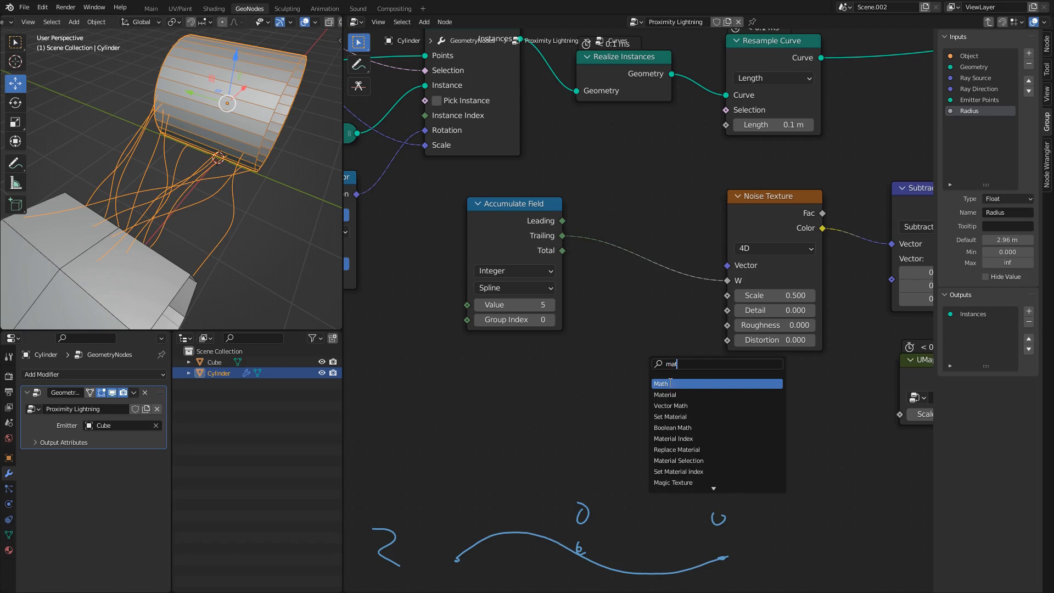
click(670, 383)
click(664, 308)
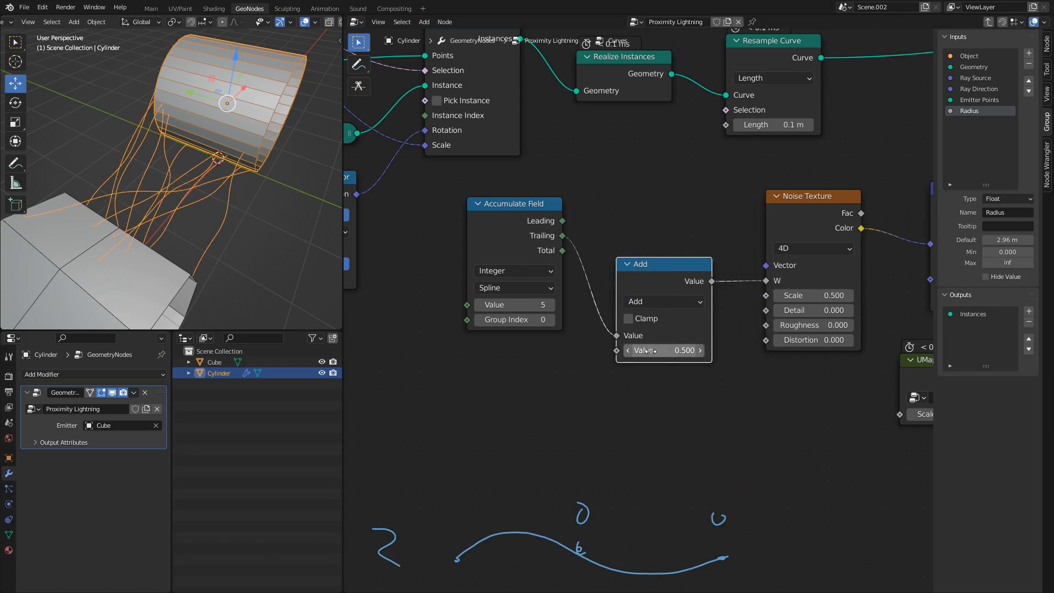
mouse_move(650, 352)
mouse_down()
mouse_move(797, 352)
mouse_move(644, 370)
mouse_up()
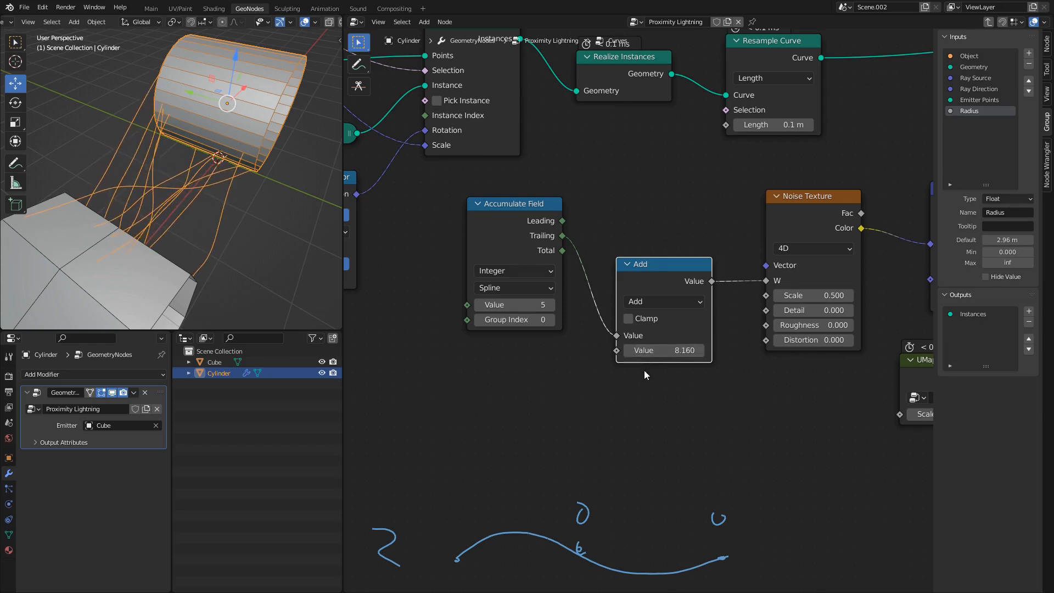
- Erase the annotation sketches drawn below the nodes
scroll(644, 370, down, 3)
middle_drag(644, 370, 646, 114)
click(359, 65)
middle_drag(588, 164, 582, 205)
mouse_move(684, 267)
ctrl+mouse_down()
mouse_move(575, 242)
mouse_move(495, 268)
mouse_move(607, 349)
mouse_move(626, 377)
mouse_move(701, 400)
mouse_move(477, 409)
ctrl+mouse_up()
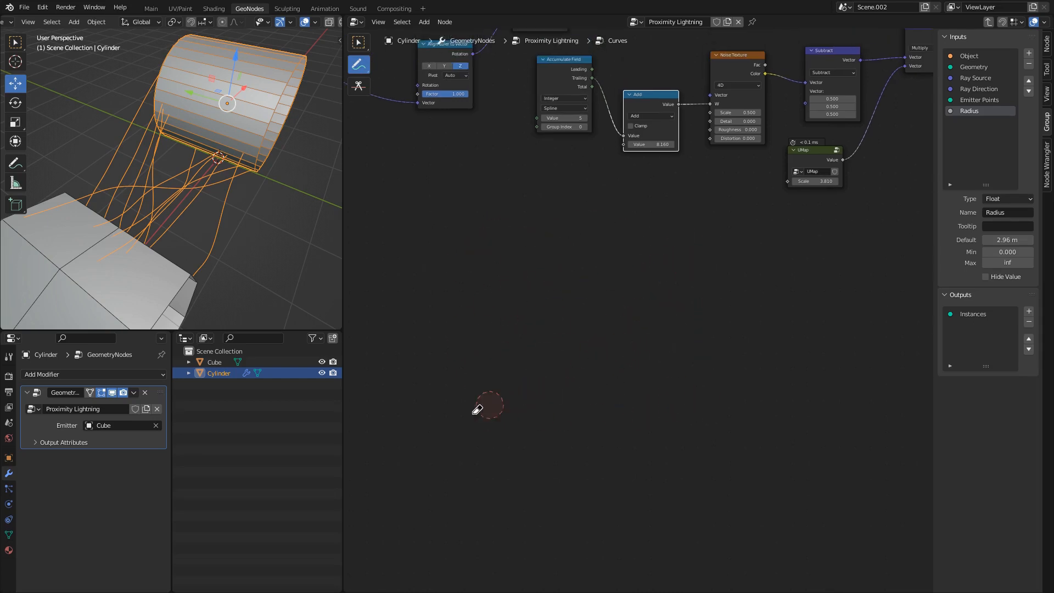
- Raise the UMap Scale to 8.59 and set the Noise Texture's Scale to 0.25
middle_drag(644, 237, 493, 399)
click(358, 42)
mouse_move(280, 90)
middle_down()
mouse_move(54, 137)
mouse_move(256, 184)
middle_up()
scroll(636, 308, up, 2)
mouse_move(675, 355)
mouse_down()
mouse_move(708, 356)
mouse_move(693, 356)
mouse_up()
middle_drag(545, 295, 594, 361)
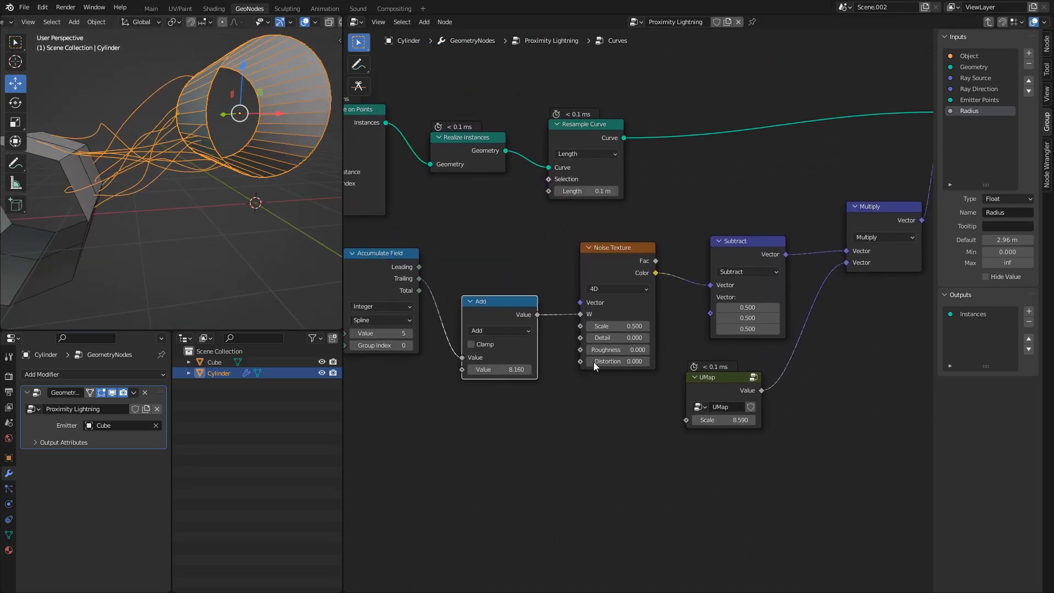
click(626, 327)
text(0.25)
key(Return)
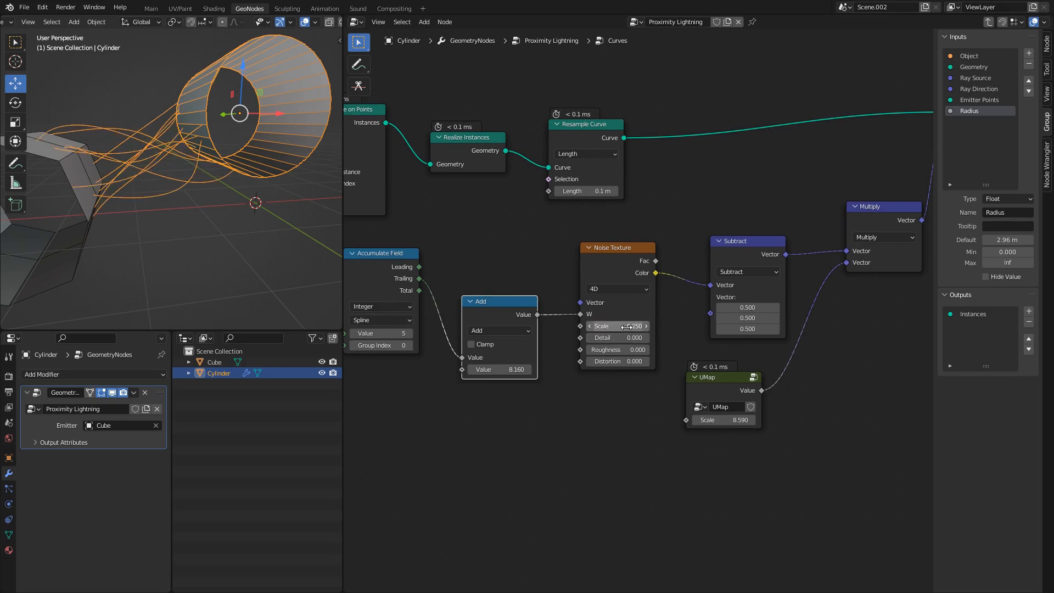
- Move the cylinder about 1.43 m in X and 1.09 m in Z, and raise the UMap Scale to 19.63
shift+middle_drag(235, 177, 246, 188)
drag(723, 421, 746, 421)
scroll(214, 181, down, 5)
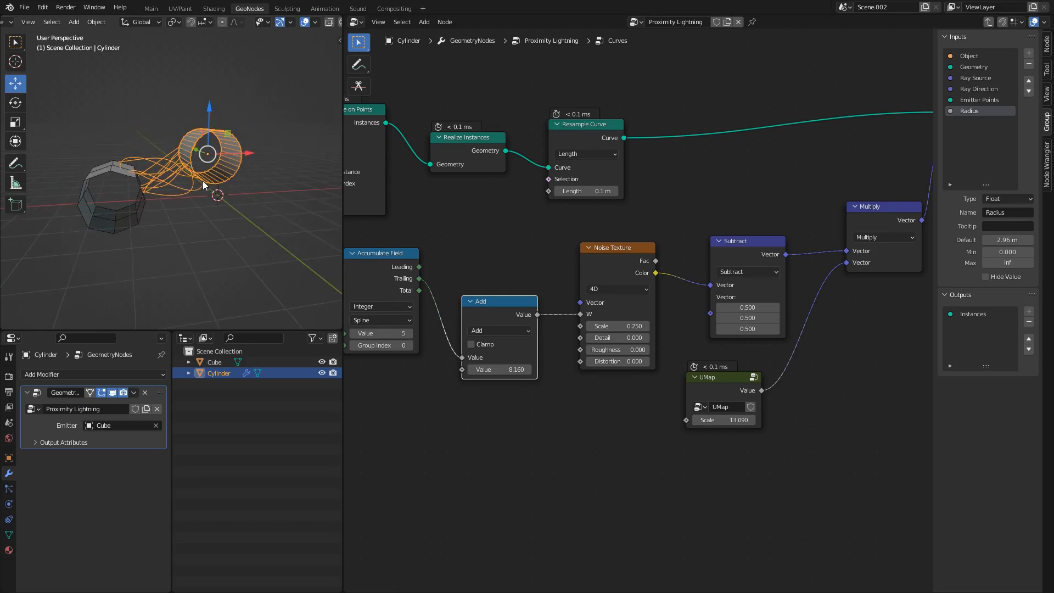
drag(209, 142, 254, 103)
drag(728, 422, 761, 421)
middle_drag(90, 118, 197, 154)
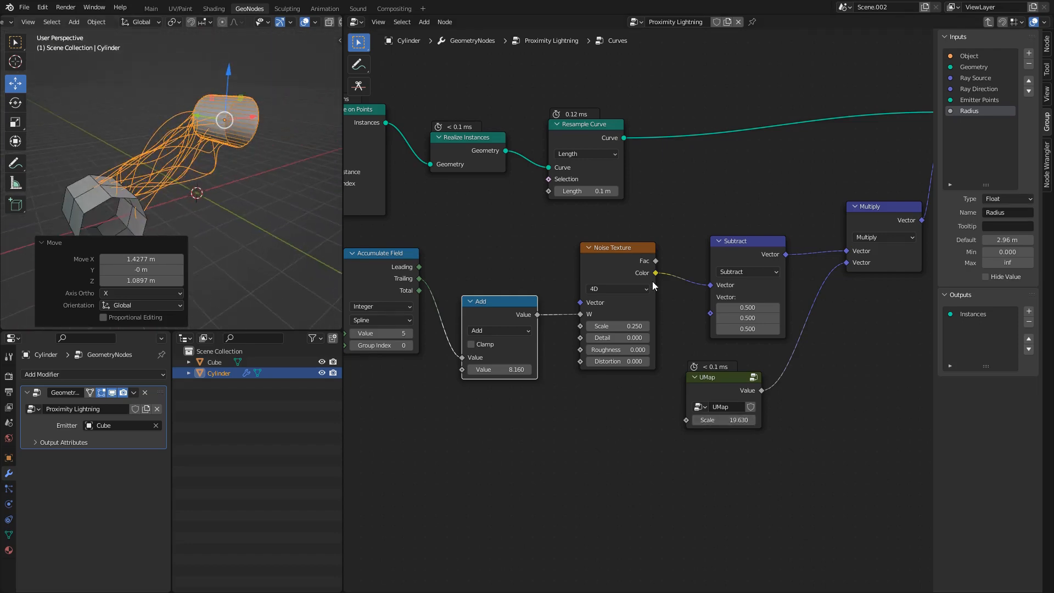
- Group the noise displacement nodes, from Accumulate Field through Set Position, into a node group named Arching
middle_drag(717, 294, 672, 298)
scroll(672, 297, down, 2)
drag(859, 510, 431, 267)
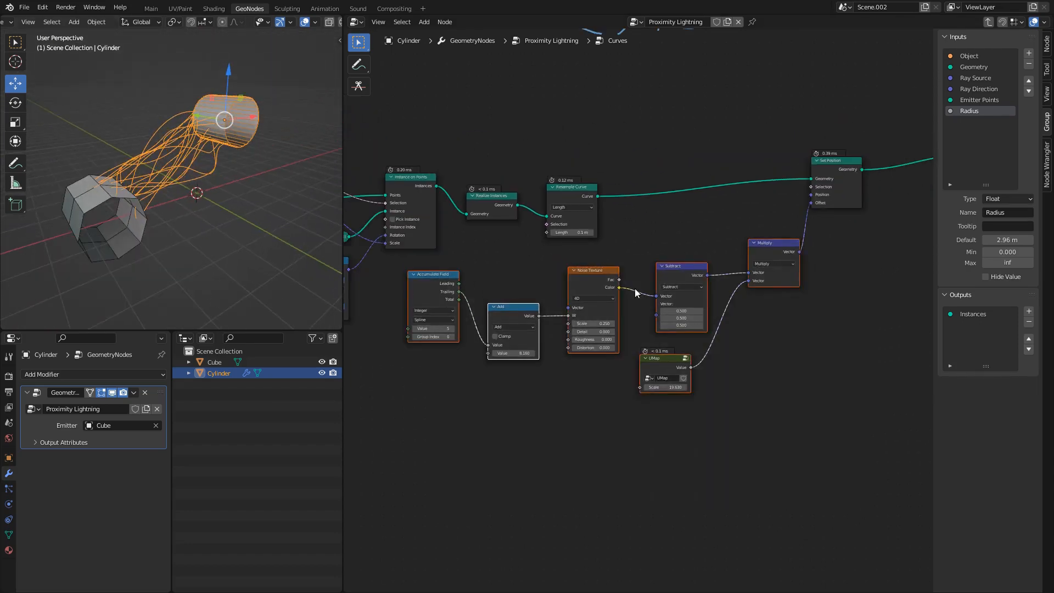
key(ctrl+g)
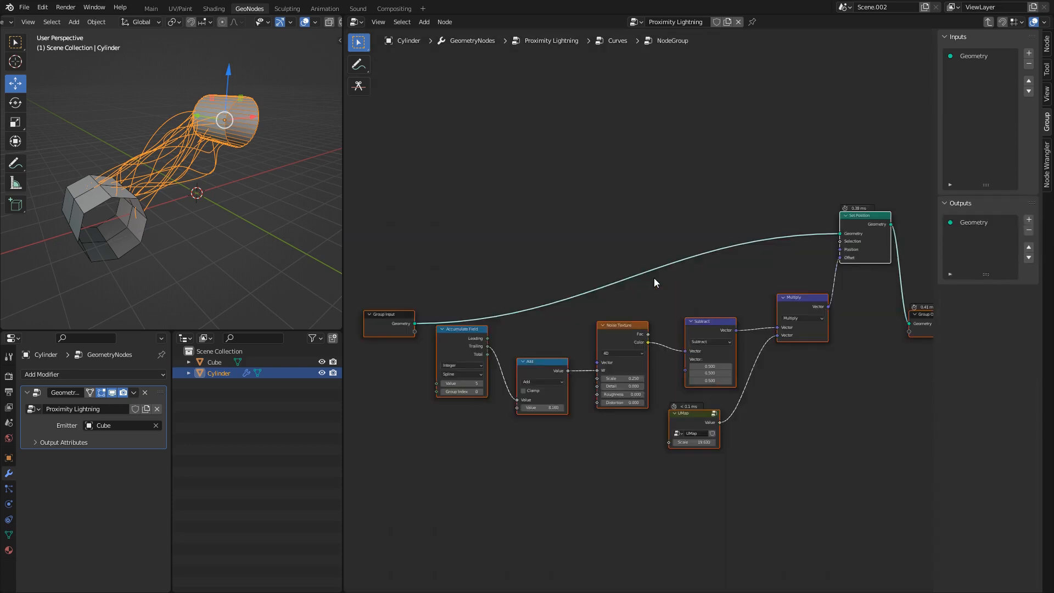
key(Tab)
scroll(652, 289, up, 3)
click(639, 265)
text(Arching)
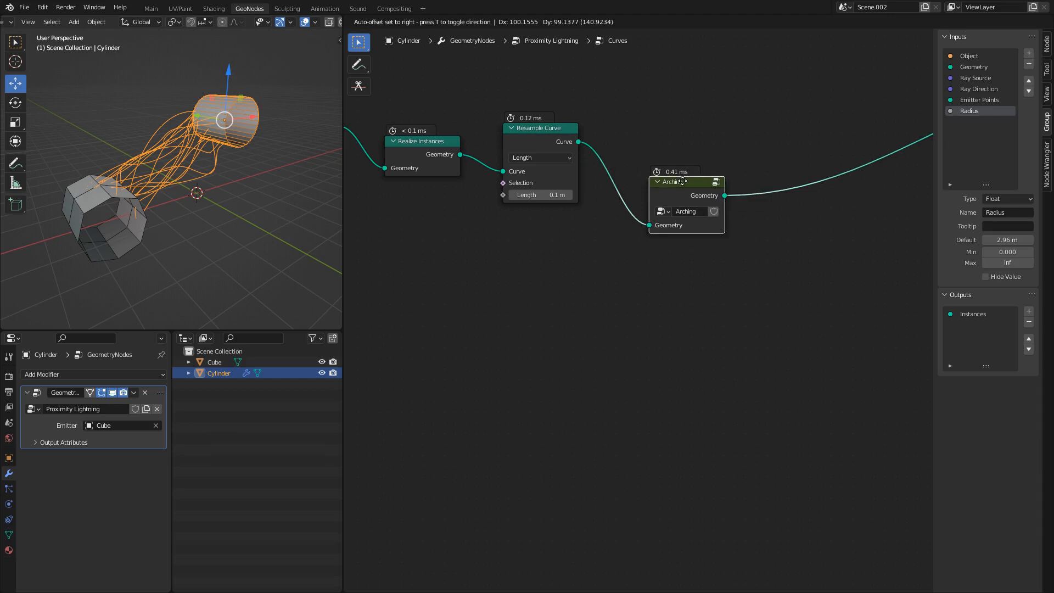
- Open the Arching group and move its Group Input node close to the Set Position node
key(Tab)
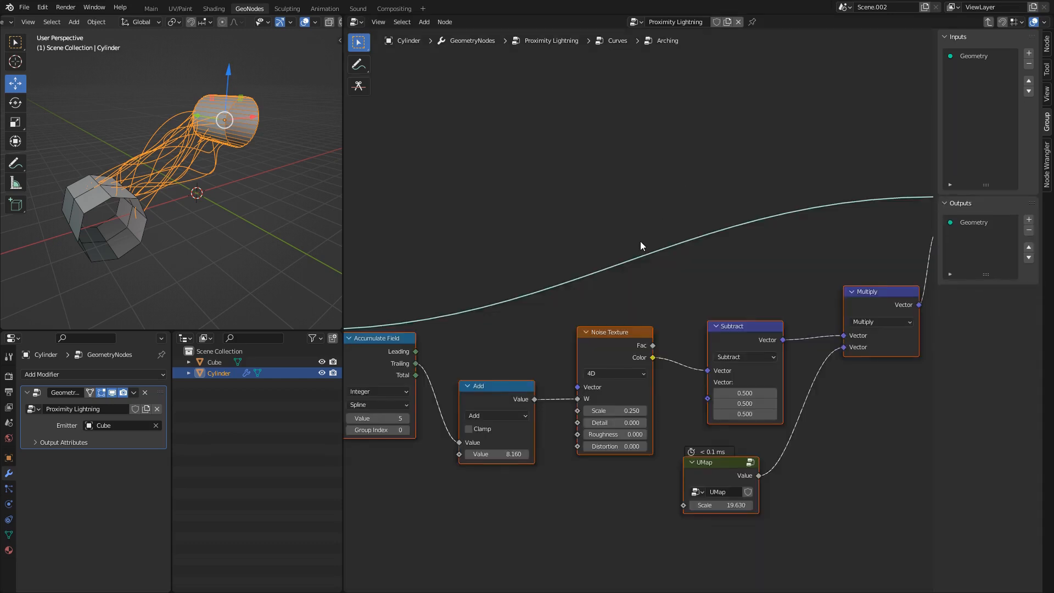
middle_drag(542, 264, 734, 198)
middle_drag(729, 245, 504, 329)
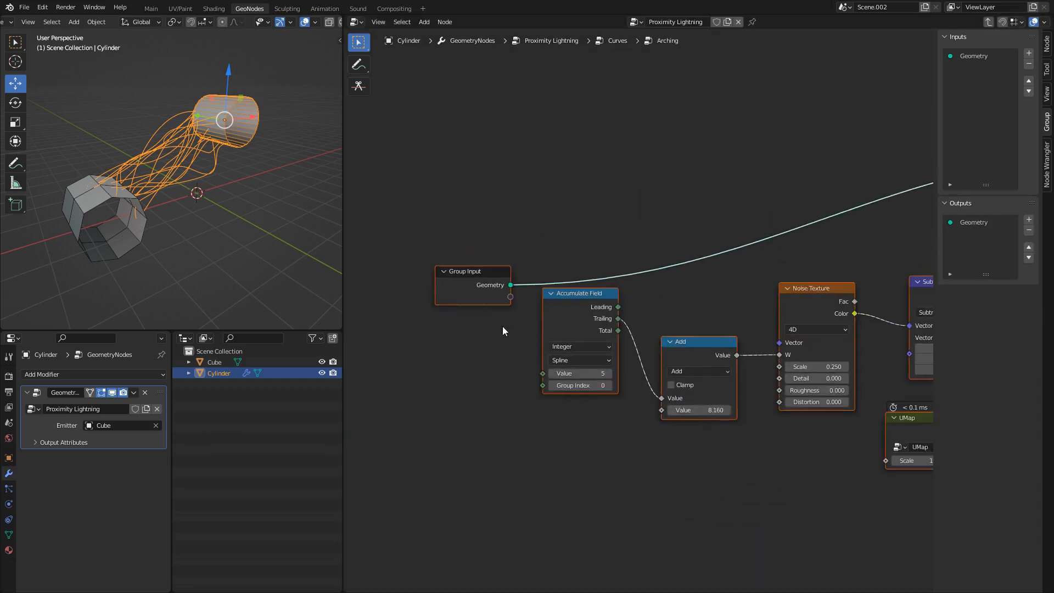
scroll(501, 314, down, 7)
click(595, 282)
middle_drag(597, 286, 481, 348)
drag(437, 362, 768, 281)
middle_drag(670, 375, 692, 270)
- Duplicate the Group Input node beside UMap and expose UMap's Scale as a group input
key(shift+d)
click(556, 466)
scroll(571, 430, up, 6)
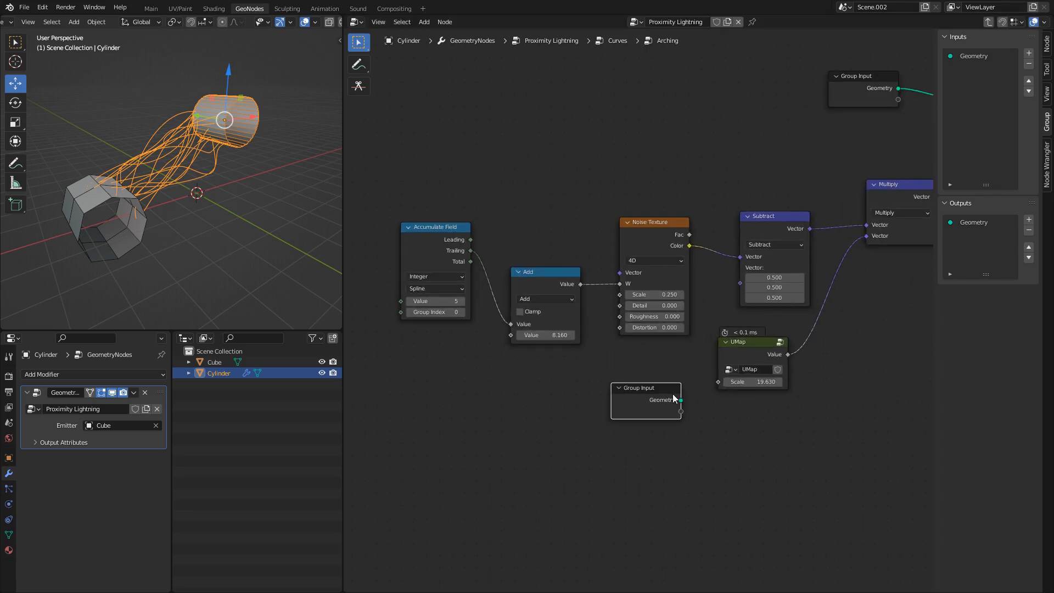
drag(648, 383, 641, 380)
drag(718, 382, 673, 408)
- Duplicate the Group Input node below Accumulate Field and expose the Add node's second Value as a group input named W
click(640, 391)
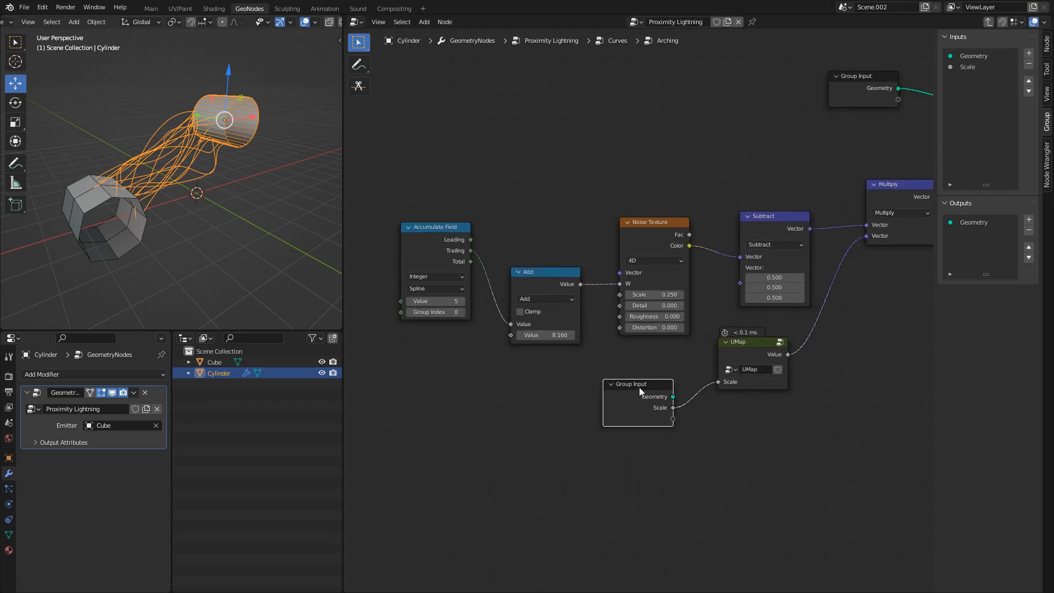
middle_drag(593, 375, 713, 370)
key(shift+d)
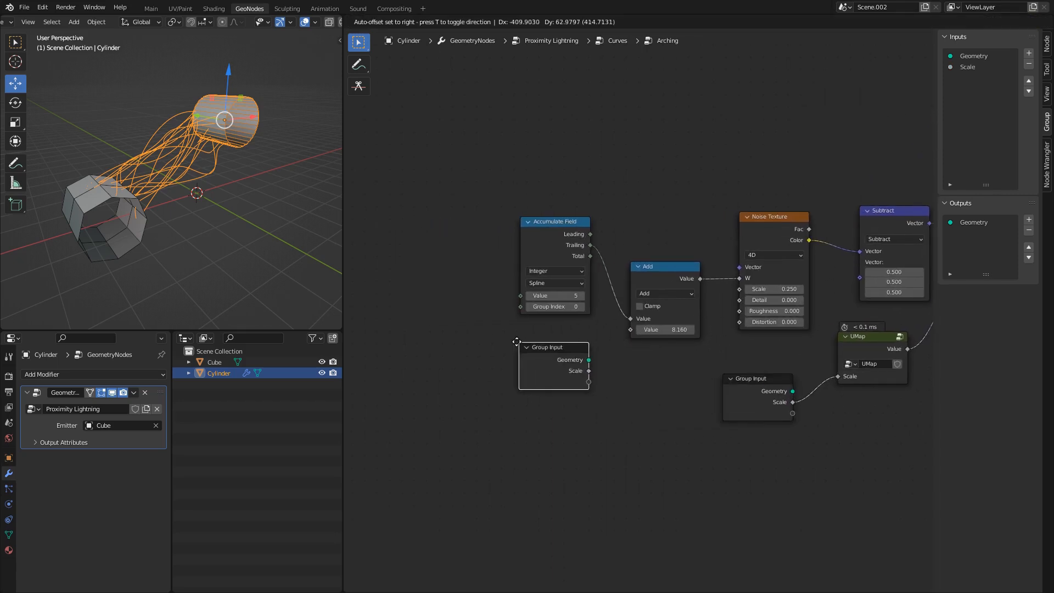
click(505, 338)
drag(630, 329, 576, 378)
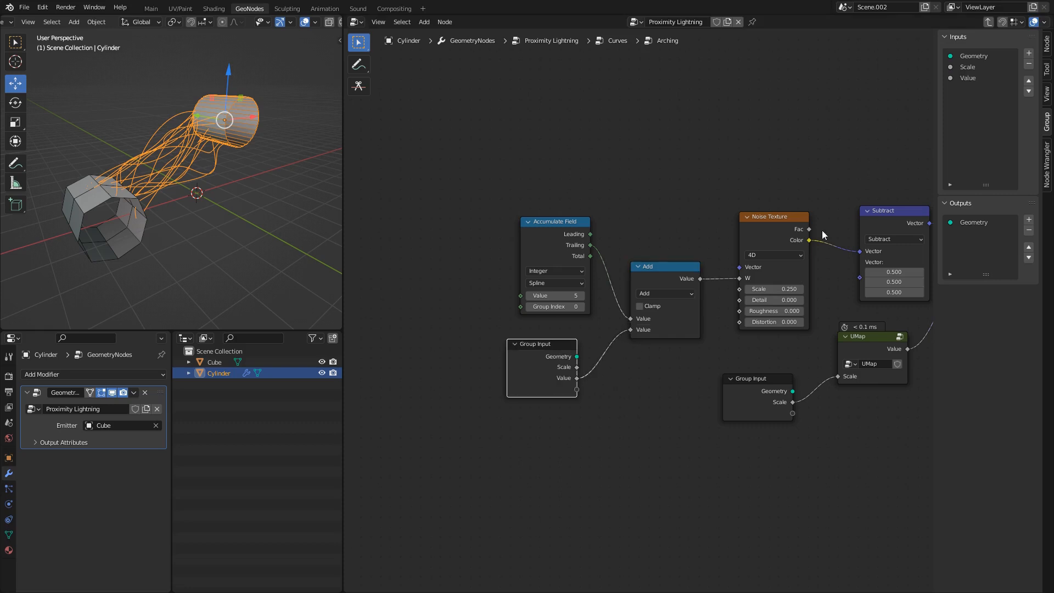
double_click(972, 78)
text(W)
key(Return)
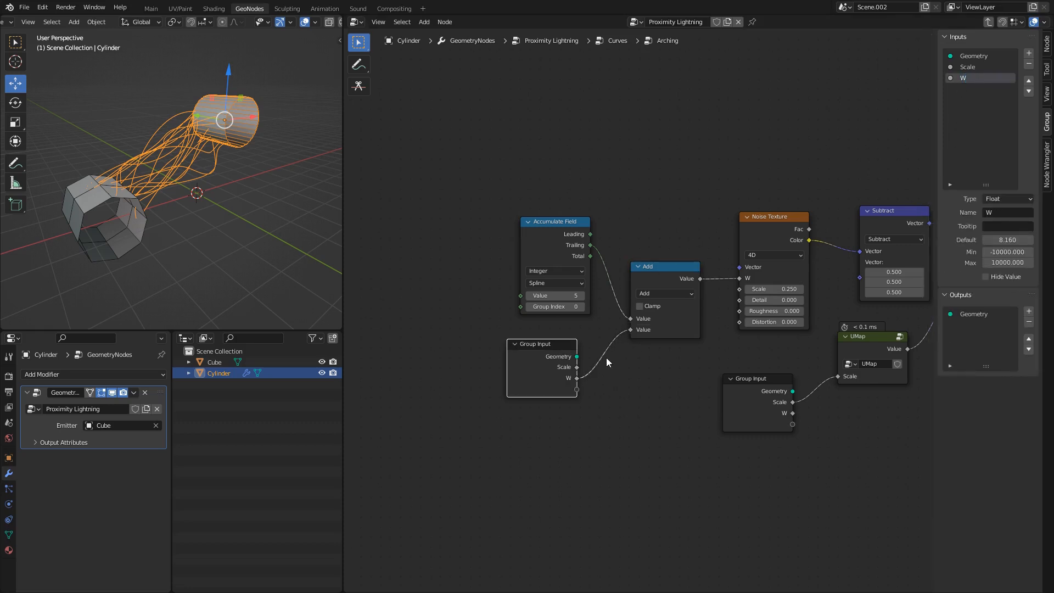
- Move Accumulate Field, Add and their Group Input node up, and expose the Noise Texture's Scale as a group input
middle_drag(779, 220, 678, 252)
drag(427, 206, 551, 432)
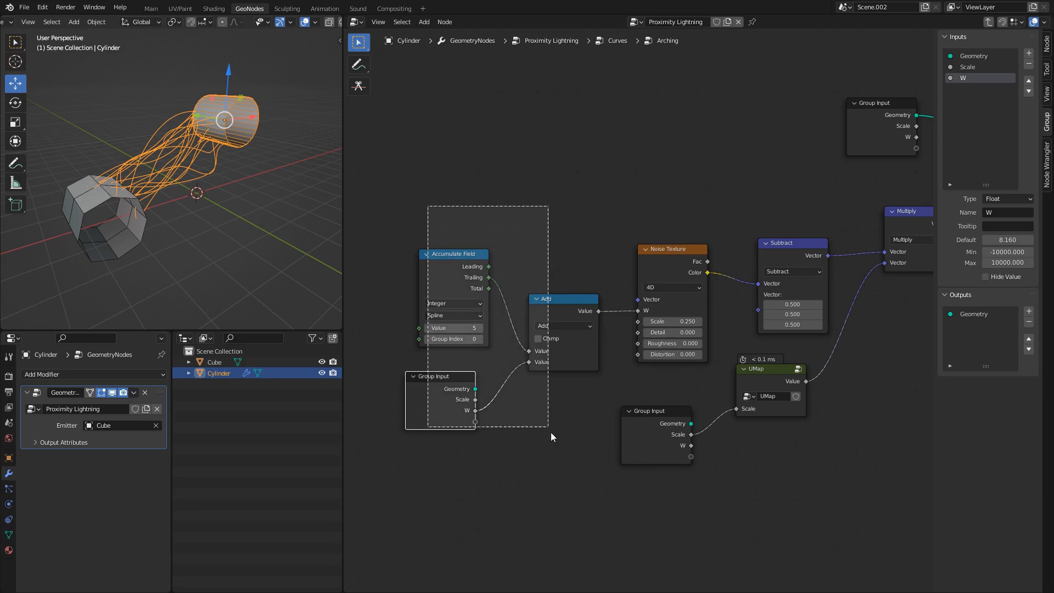
key(g)
click(548, 365)
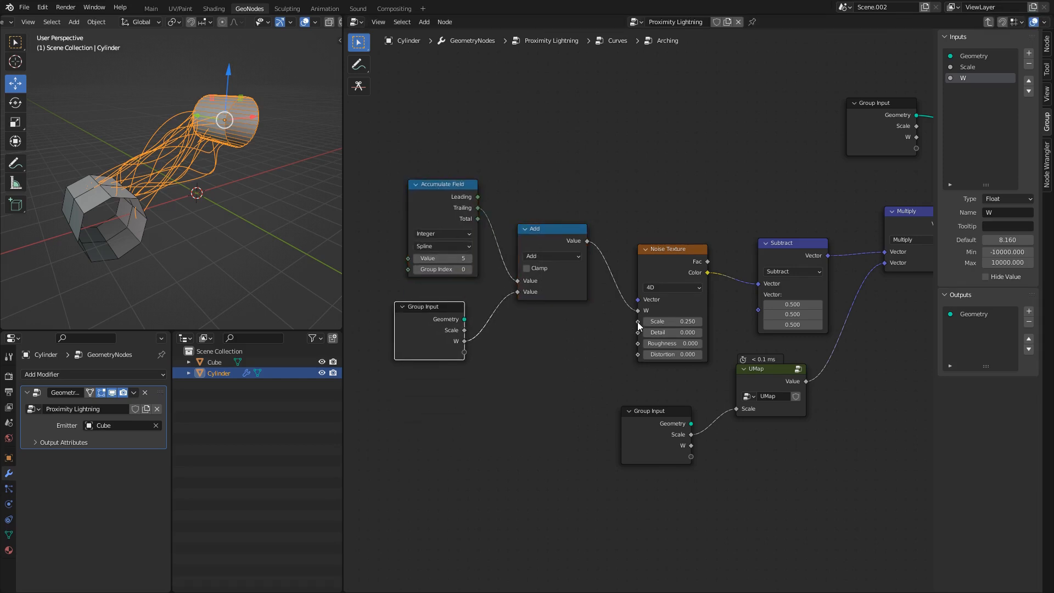
drag(637, 322, 464, 352)
middle_drag(534, 386, 443, 301)
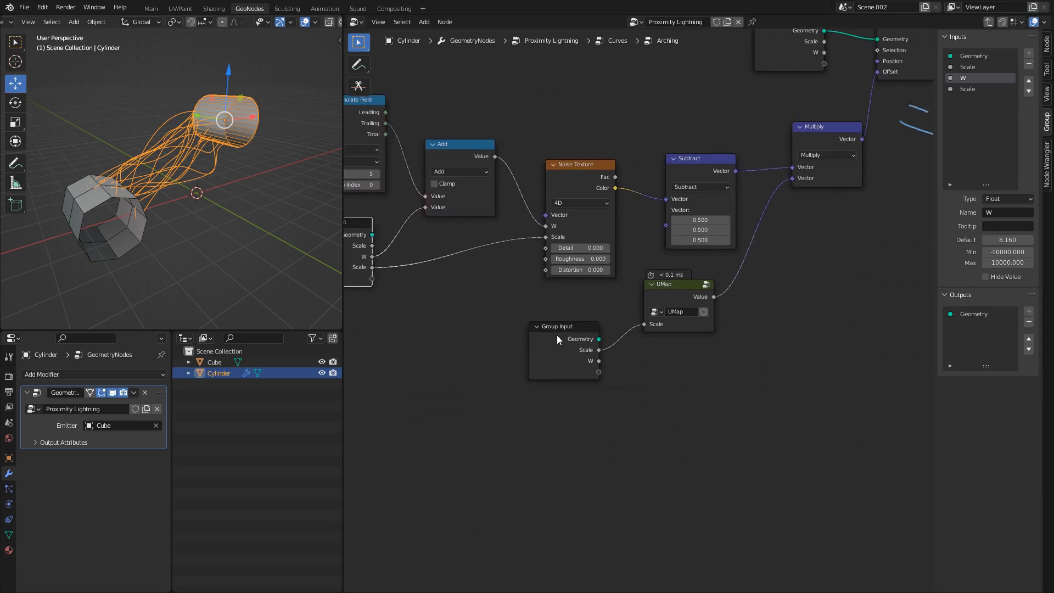
- Rename the second Scale group input, below W, to Boost
scroll(558, 336, up, 2)
click(566, 342)
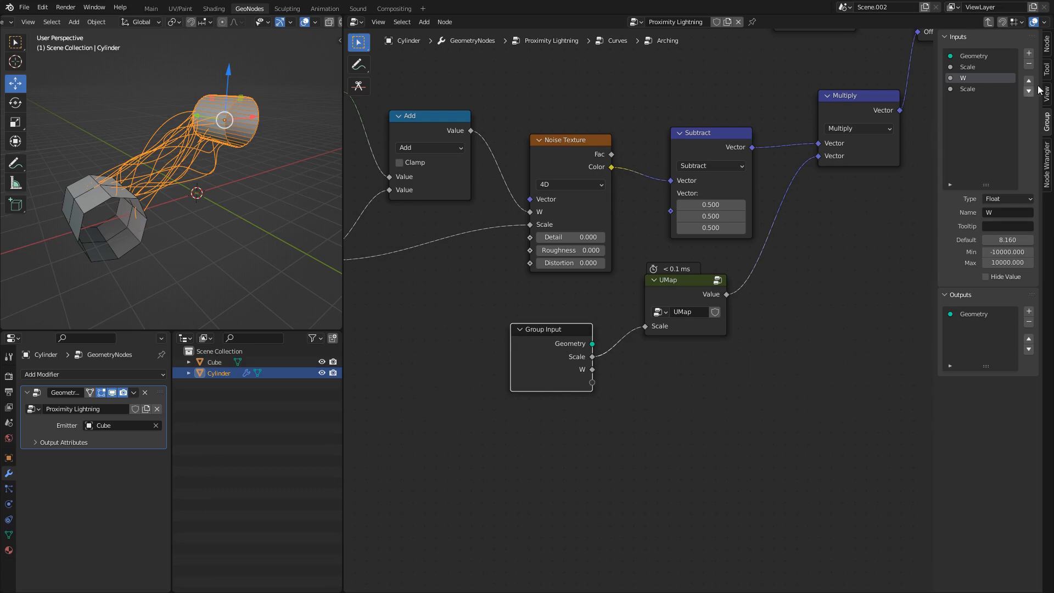
double_click(980, 89)
text(B)
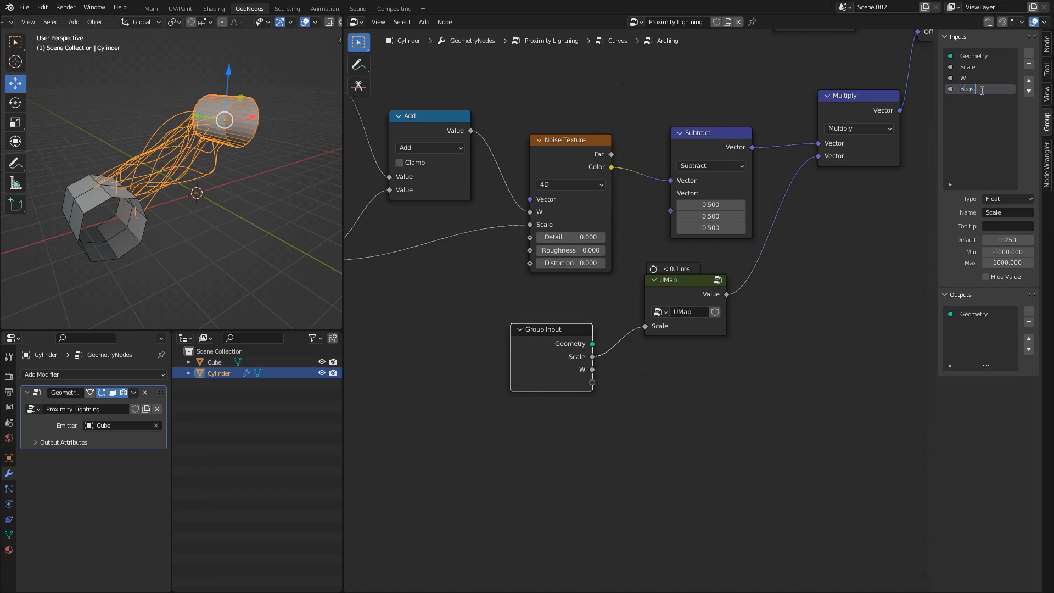
text(oost)
key(Return)
- Leave the Arching group for the Curves tree and save the file
middle_drag(707, 267, 589, 366)
scroll(588, 367, down, 3)
drag(705, 304, 732, 206)
key(Tab)
middle_drag(732, 206, 649, 308)
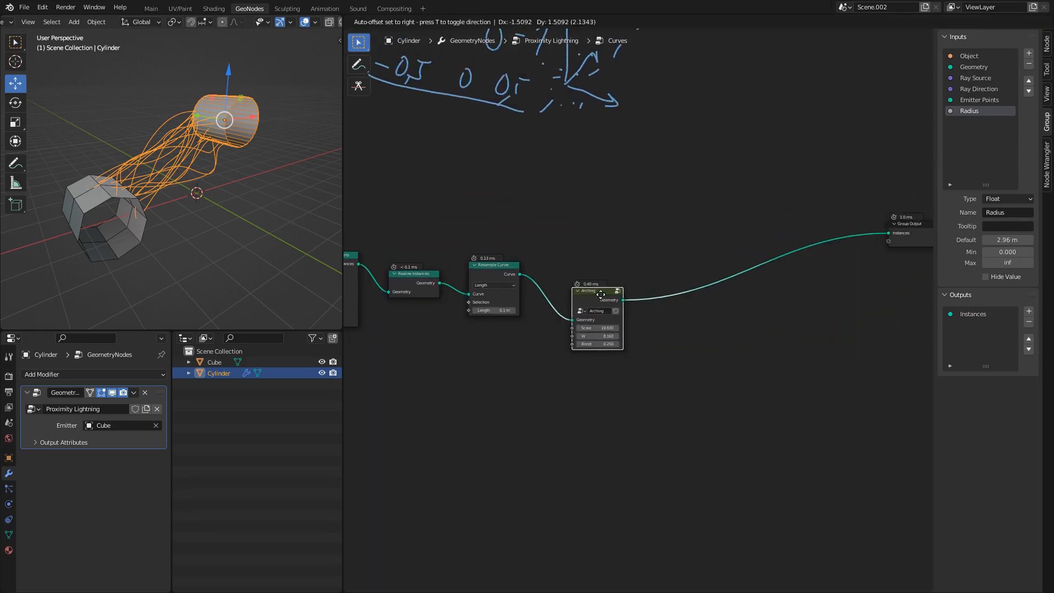
scroll(649, 308, up, 3)
key(ctrl+s)
scroll(598, 331, down, 1)
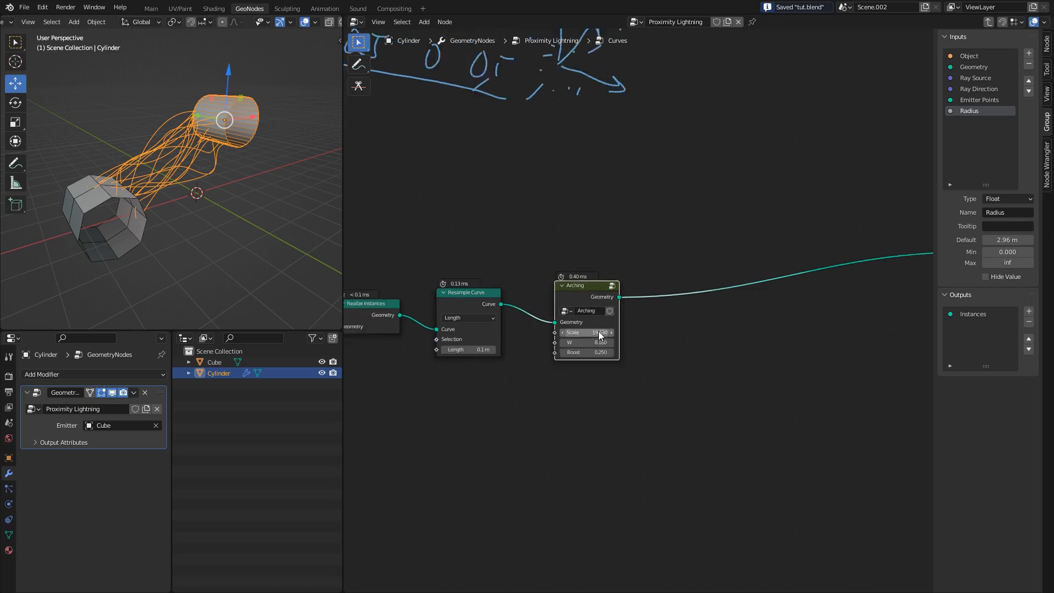
- Duplicate the Arching node, make the copy single-user, and insert it between Arching and Group Output
middle_drag(598, 331, 555, 341)
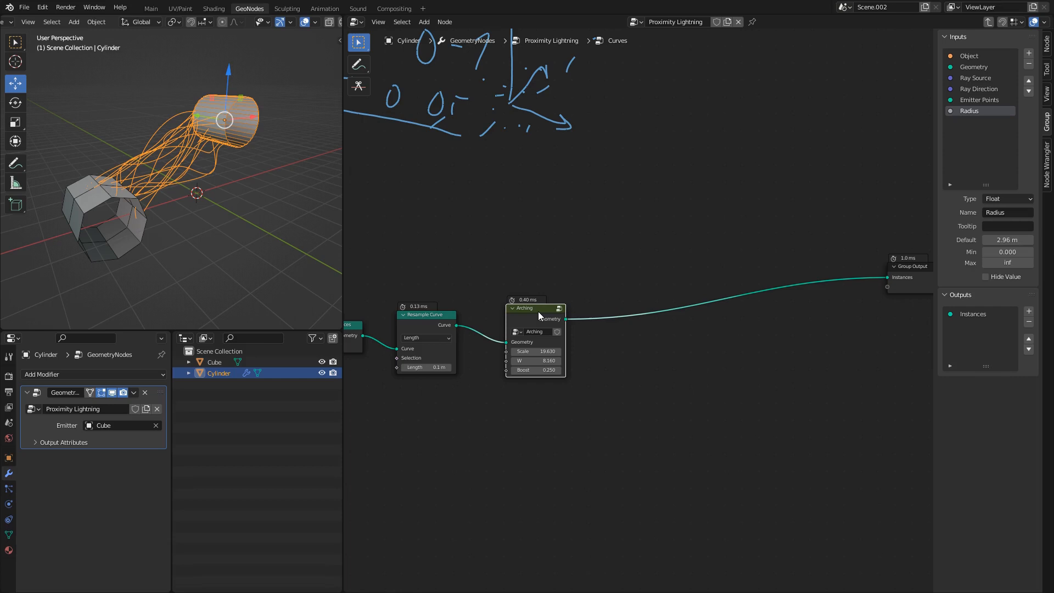
key(shift+d)
click(664, 360)
scroll(659, 357, up, 1)
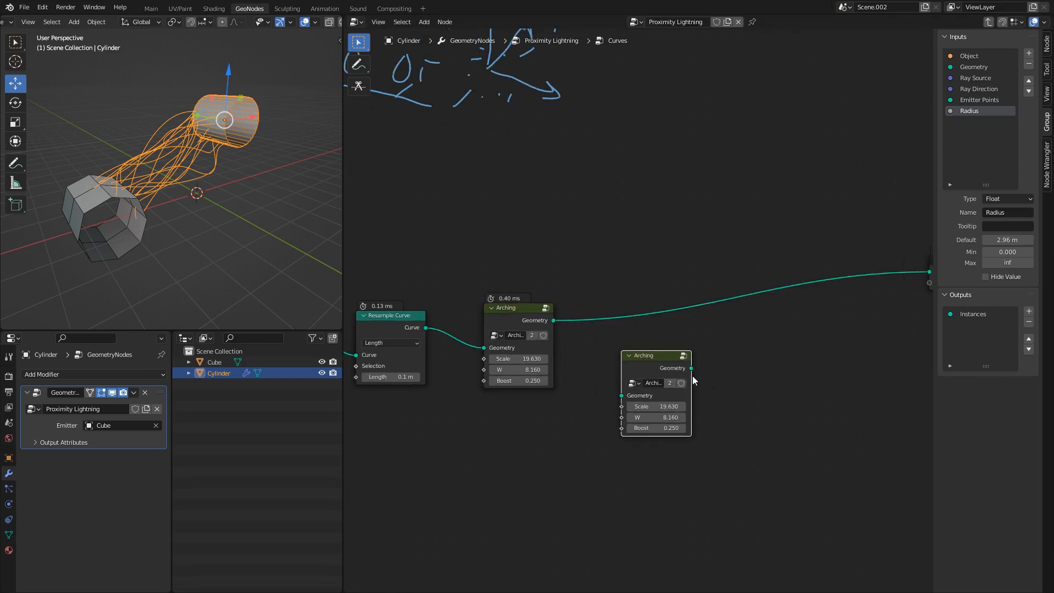
click(671, 383)
drag(649, 367, 645, 295)
scroll(649, 295, up, 1)
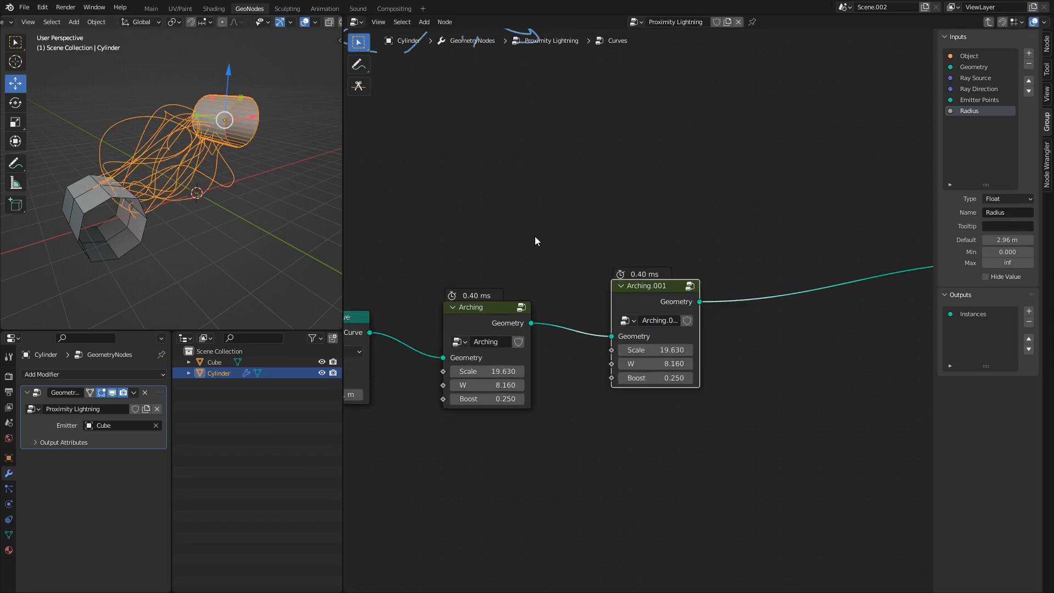
- Open the Arching.001 group and delete its Accumulate Field and Add nodes
key(Tab)
scroll(635, 294, down, 7)
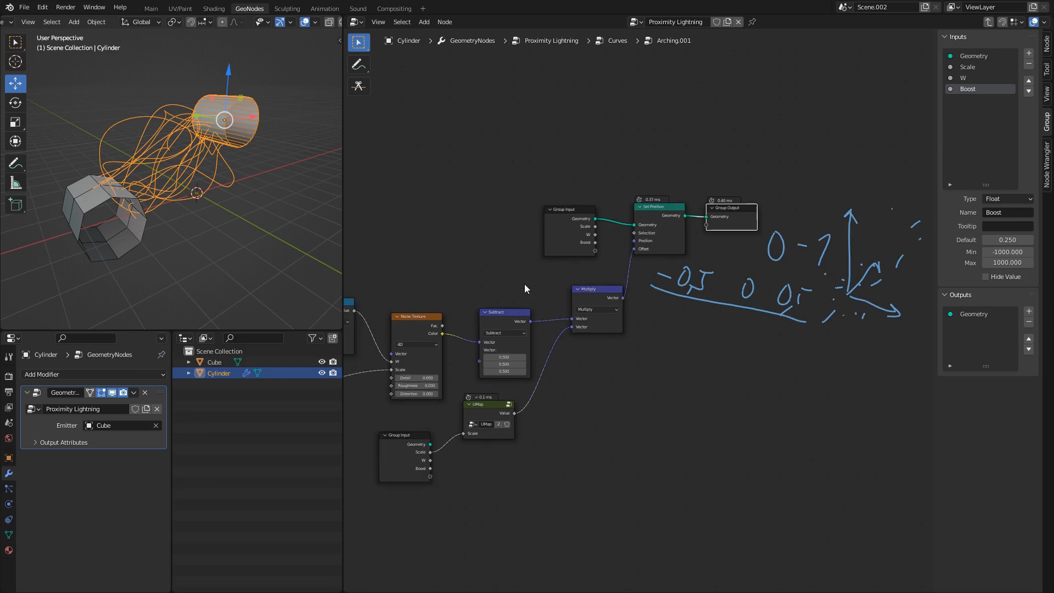
middle_drag(477, 274, 759, 249)
scroll(590, 260, up, 2)
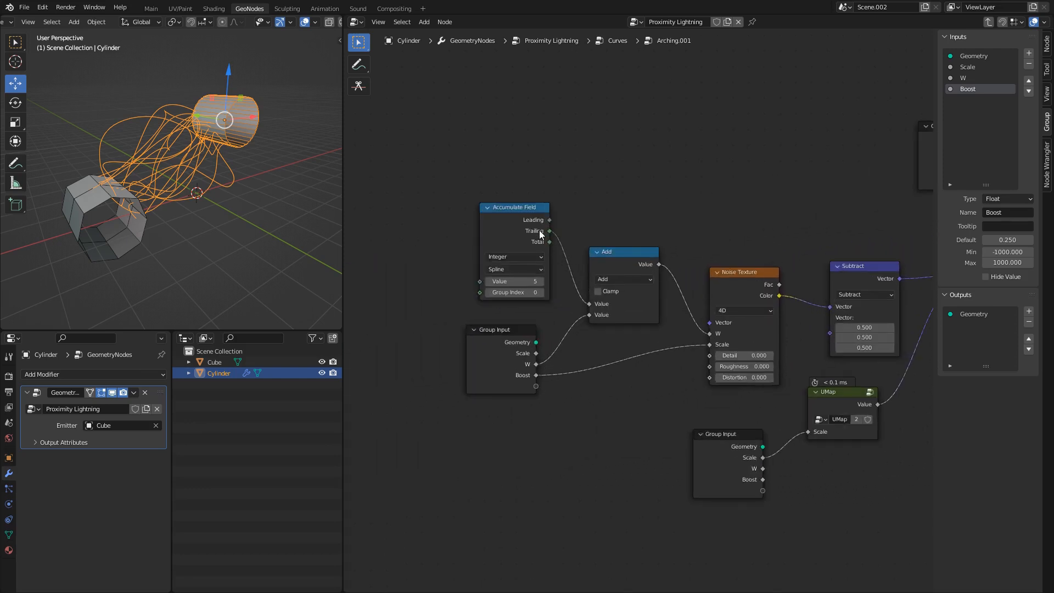
drag(527, 211, 504, 213)
key(x)
middle_drag(657, 297, 628, 279)
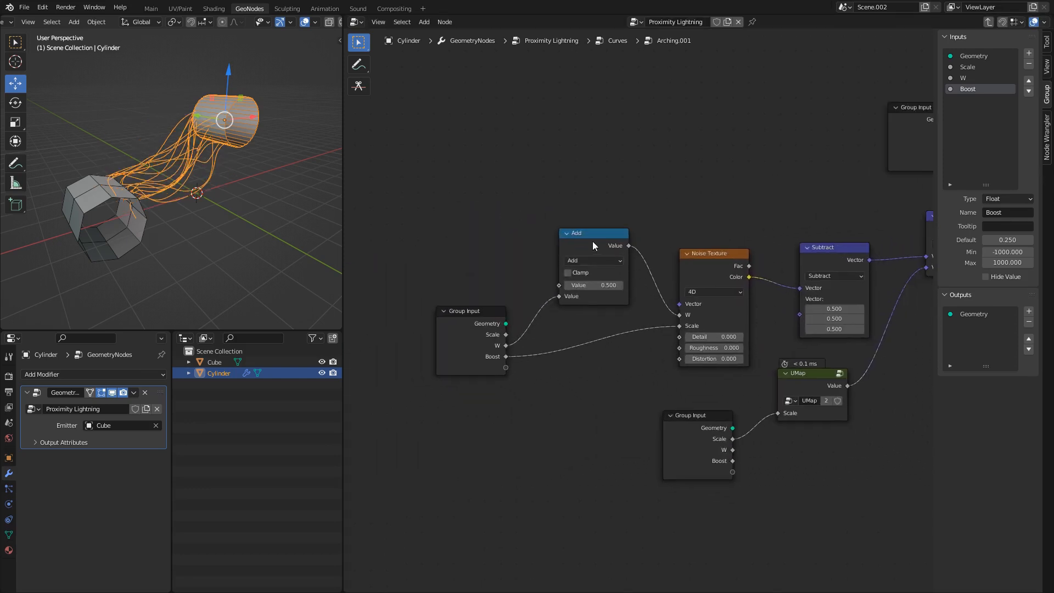
click(592, 241)
key(x)
- Move Group Input closer to Noise Texture, connect W to the texture's W, and leave the Arching.001 group
drag(483, 316, 573, 285)
scroll(618, 326, up, 1)
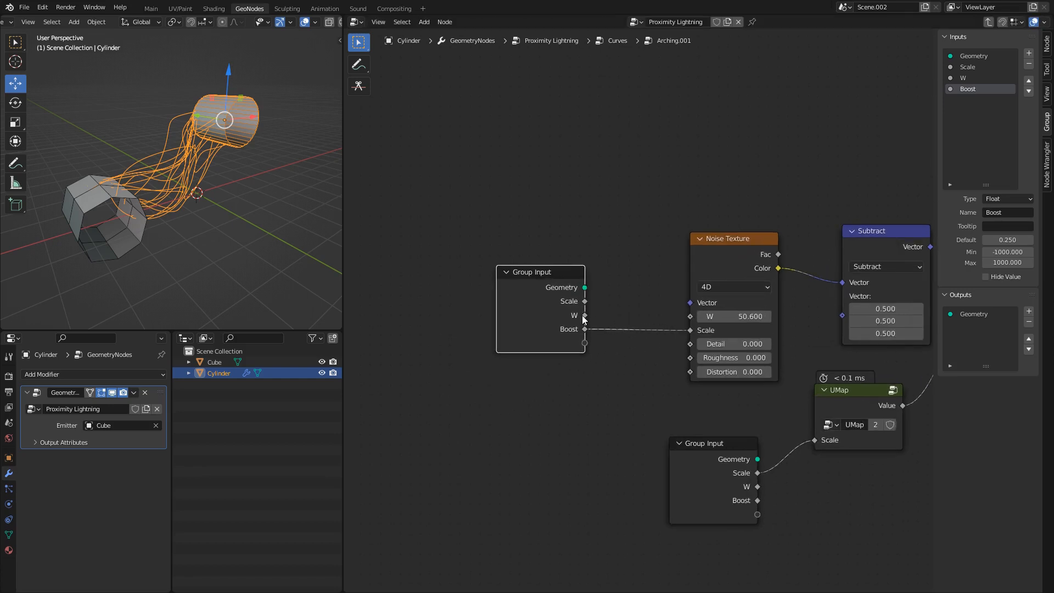
drag(695, 317, 693, 317)
key(g)
click(645, 333)
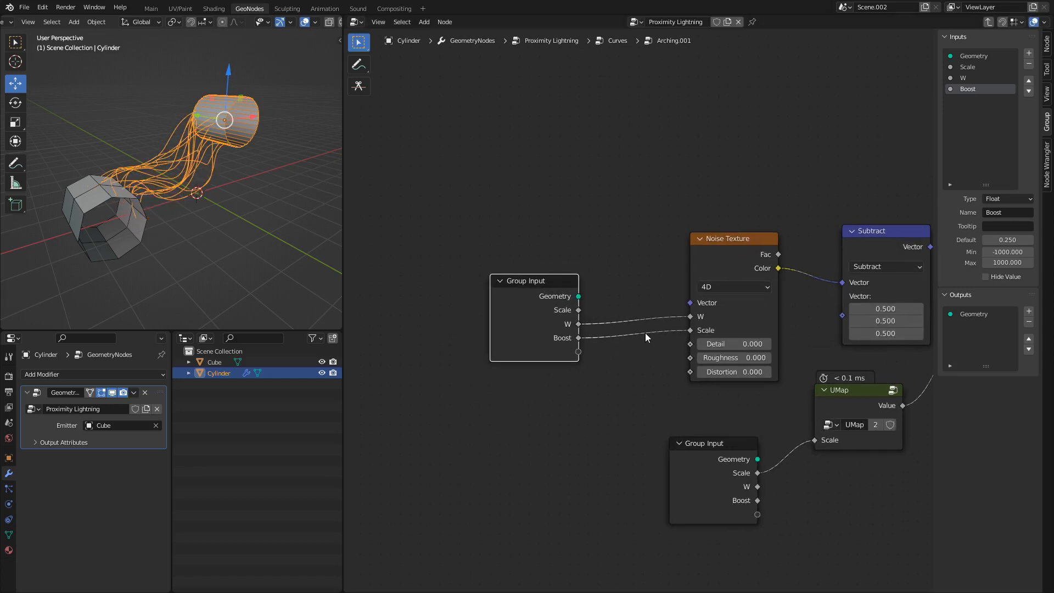
key(Tab)
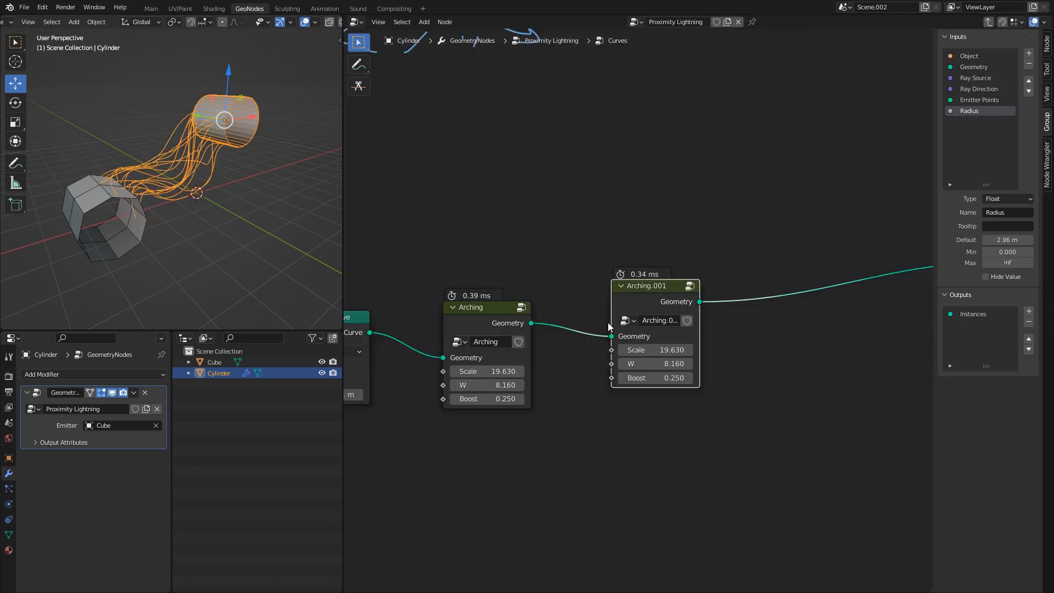
- Try a W value of 10 on the Arching.001 node and undo it
click(672, 364)
text(10)
key(Return)
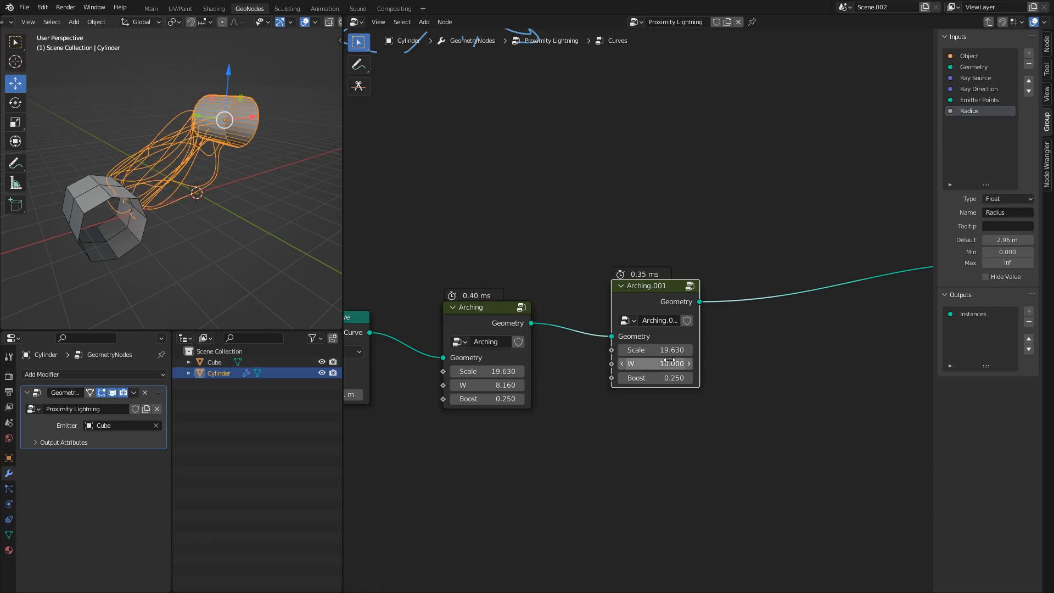
key(ctrl+z)
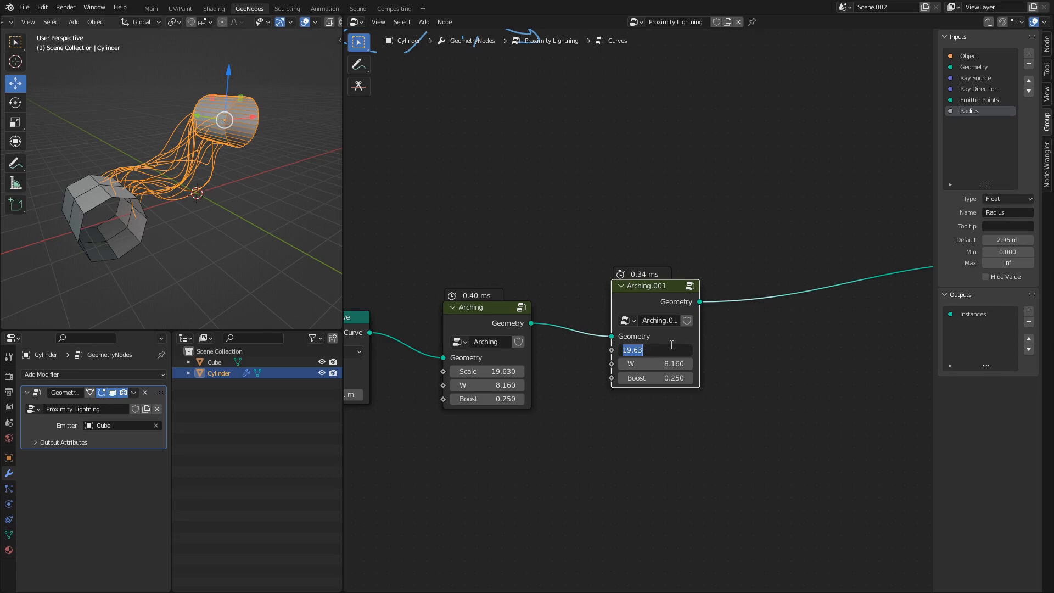
- Lower the first Arching node's Scale to 15.51 and open its group at the Accumulate Field and Noise Texture nodes
middle_drag(486, 315, 593, 308)
drag(586, 363, 560, 363)
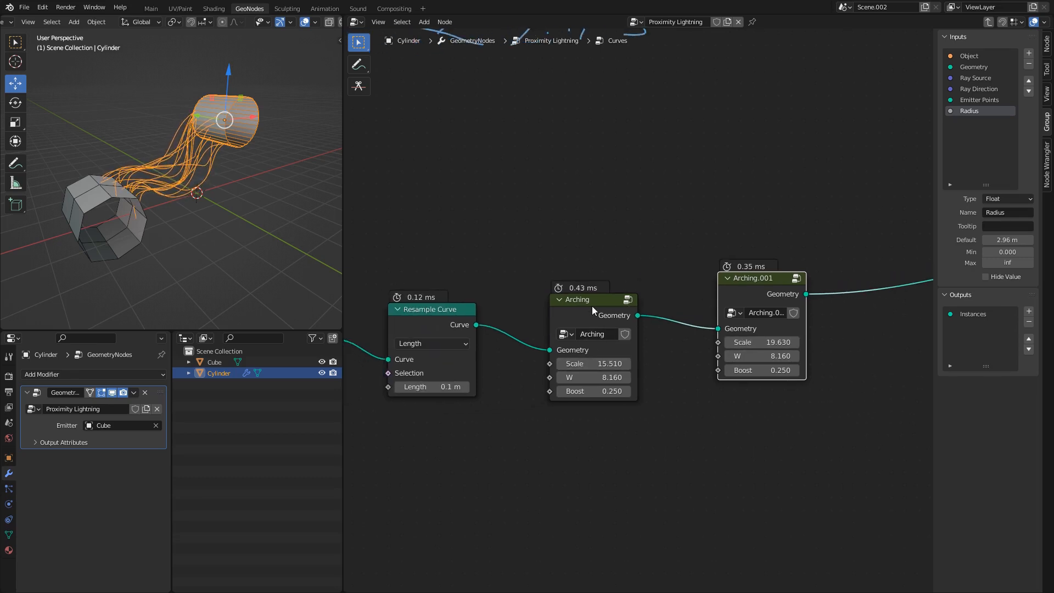
click(589, 302)
key(Tab)
scroll(529, 337, down, 5)
middle_drag(465, 336, 758, 288)
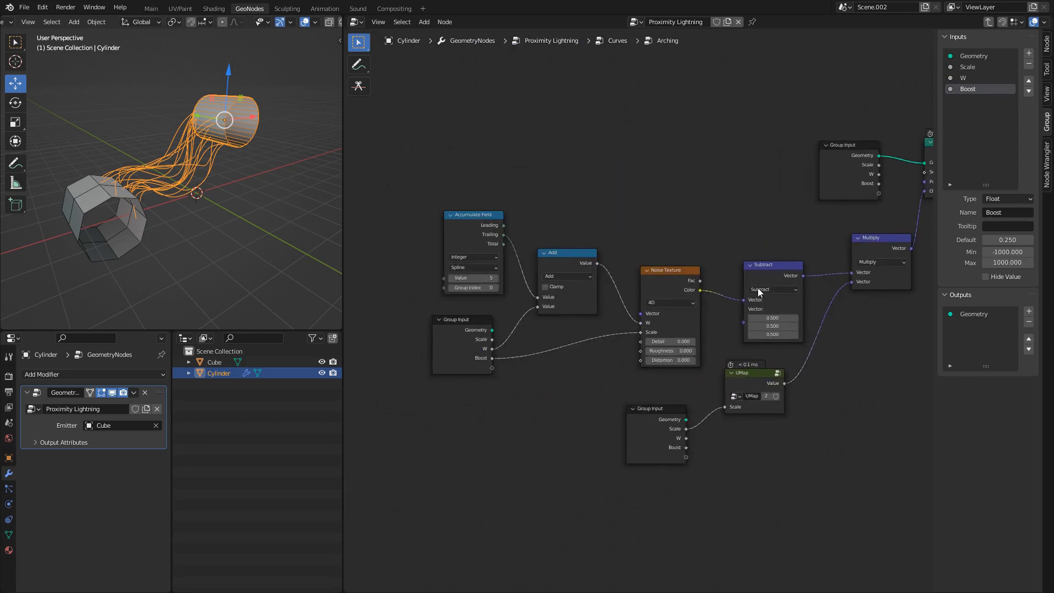
scroll(674, 318, up, 2)
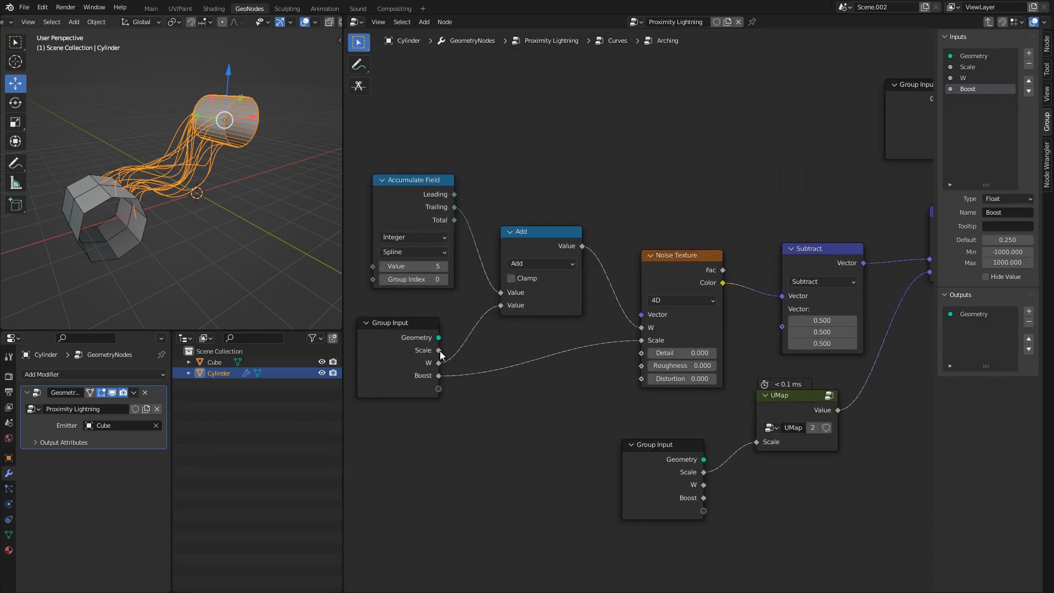
middle_drag(517, 355, 536, 341)
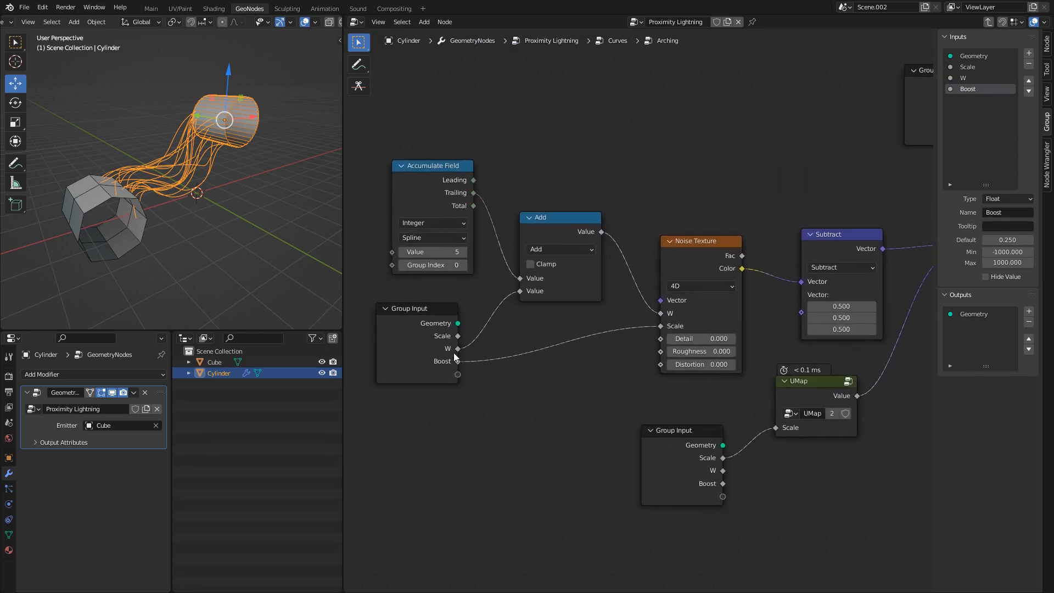
- Rewire the Arching group inputs so Scale feeds the Noise Texture's Scale and Boost feeds UMap's Scale
drag(458, 336, 661, 327)
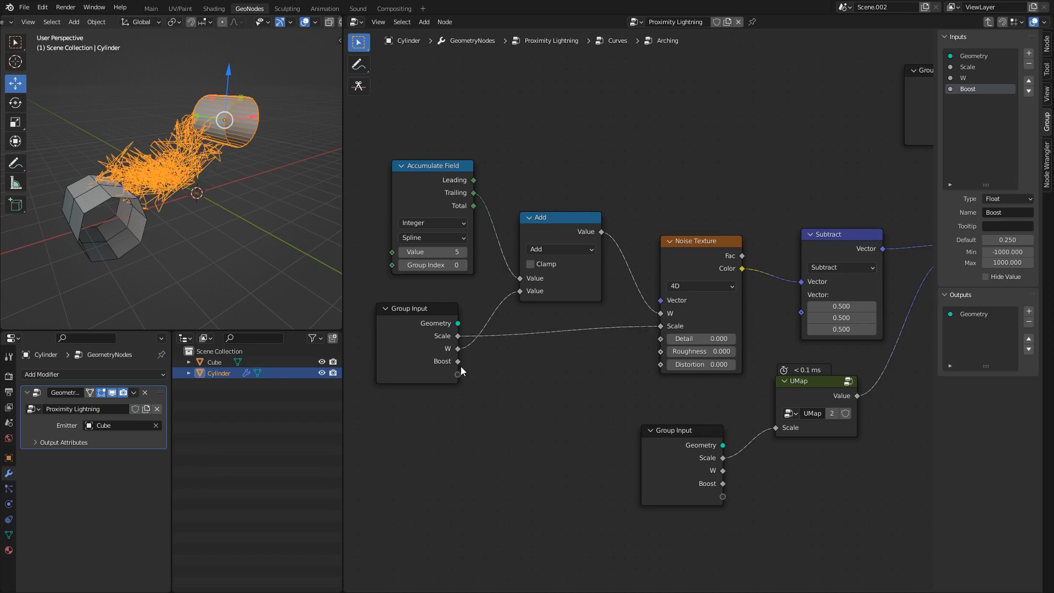
drag(430, 315, 430, 308)
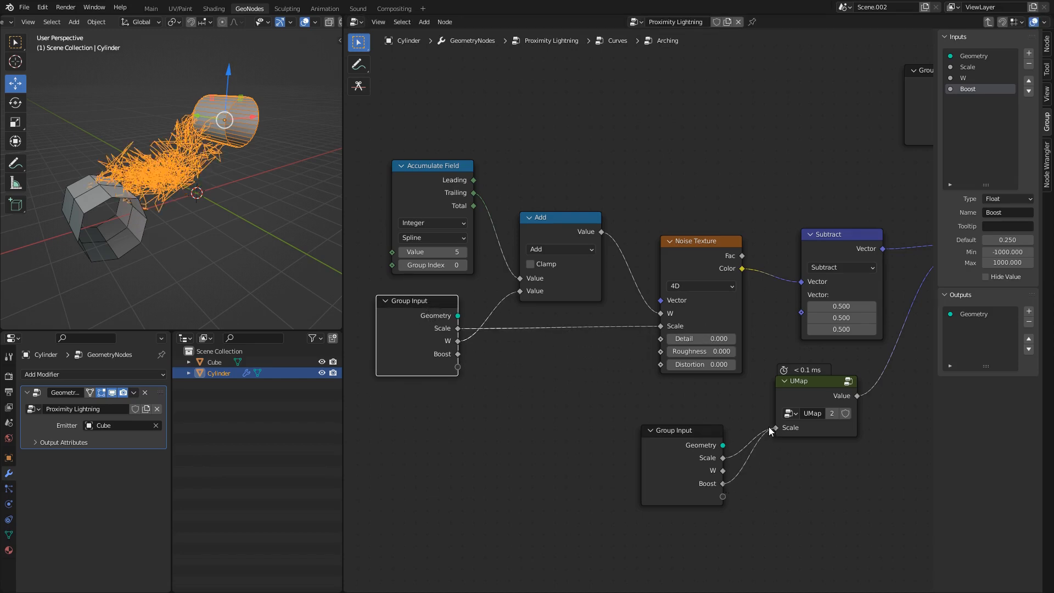
drag(771, 431, 774, 428)
click(690, 430)
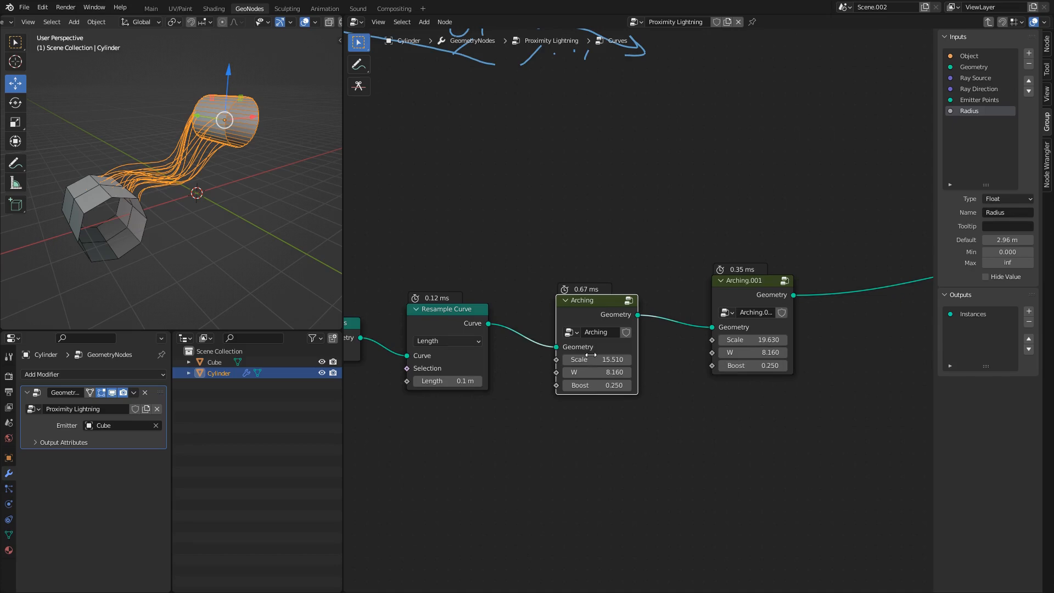
- Reduce the Arching node's Scale to 0 and check how Scale, W and Boost are wired inside its group
scroll(591, 355, up, 1)
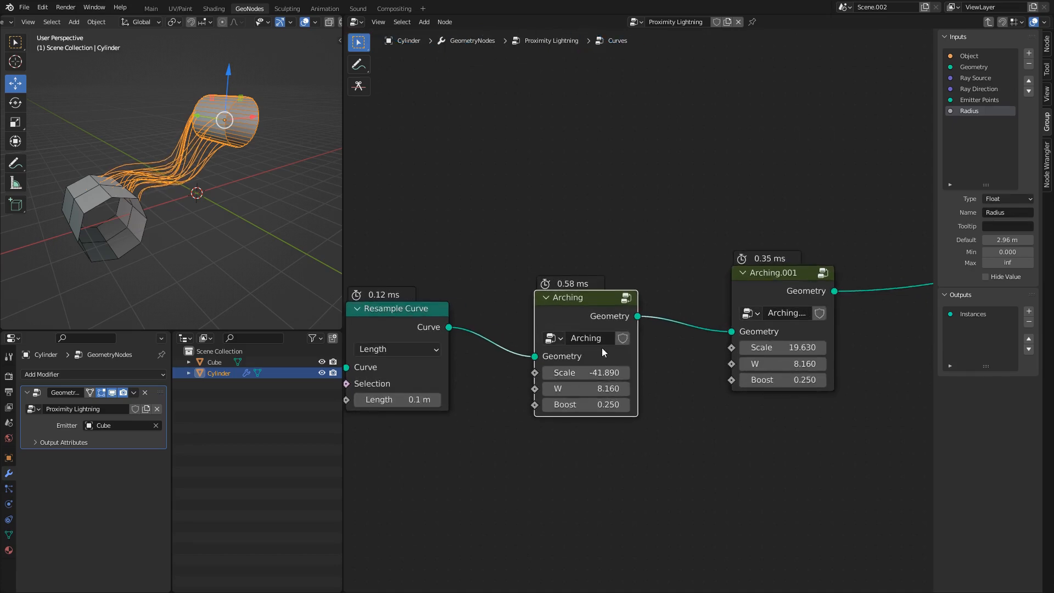
key(Tab)
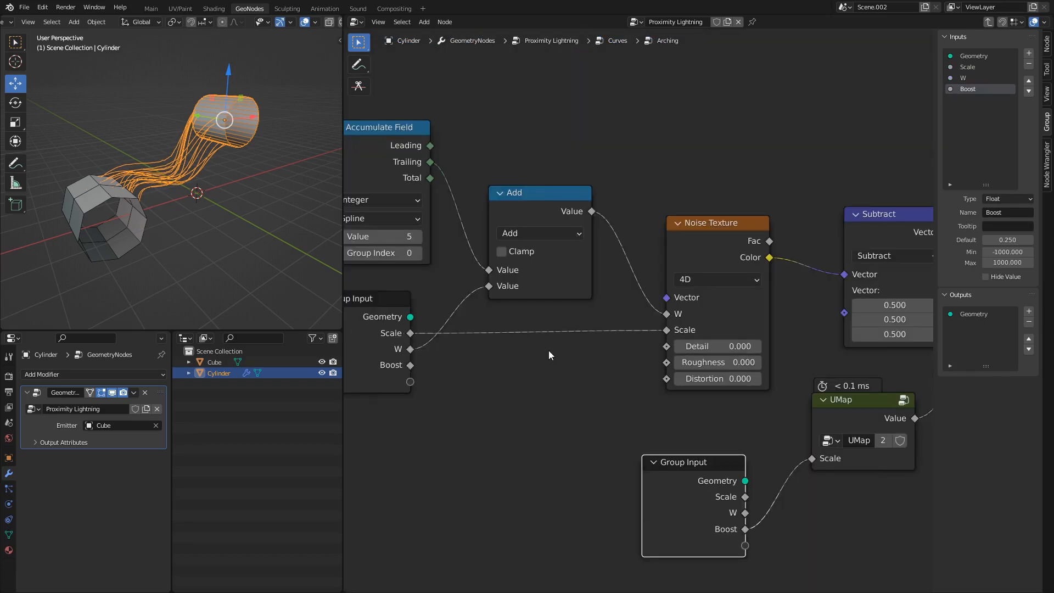
click(404, 301)
key(Tab)
key(Tab)
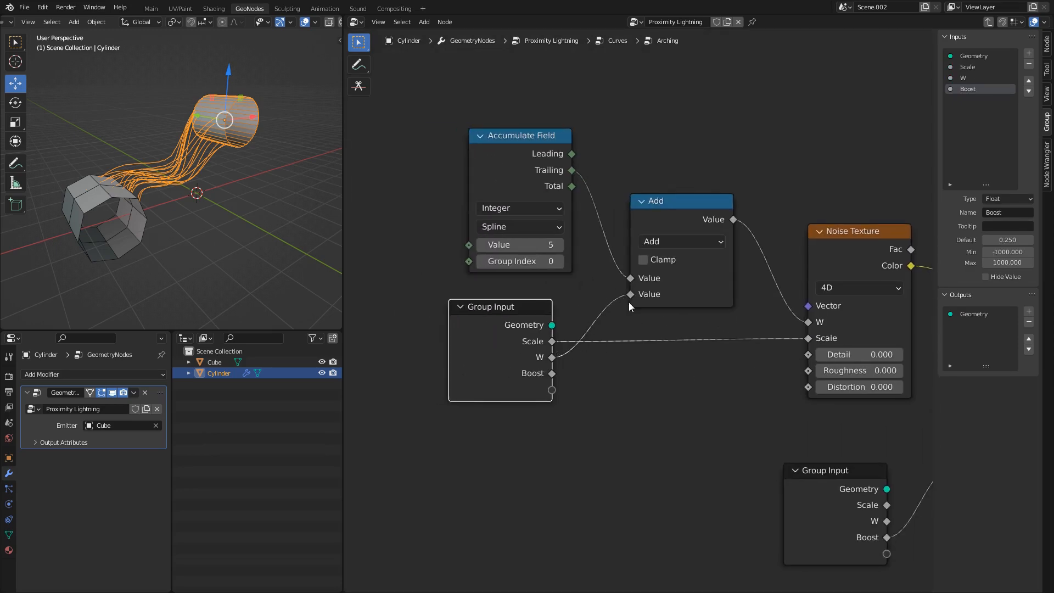
middle_drag(700, 385, 464, 289)
scroll(672, 323, down, 3)
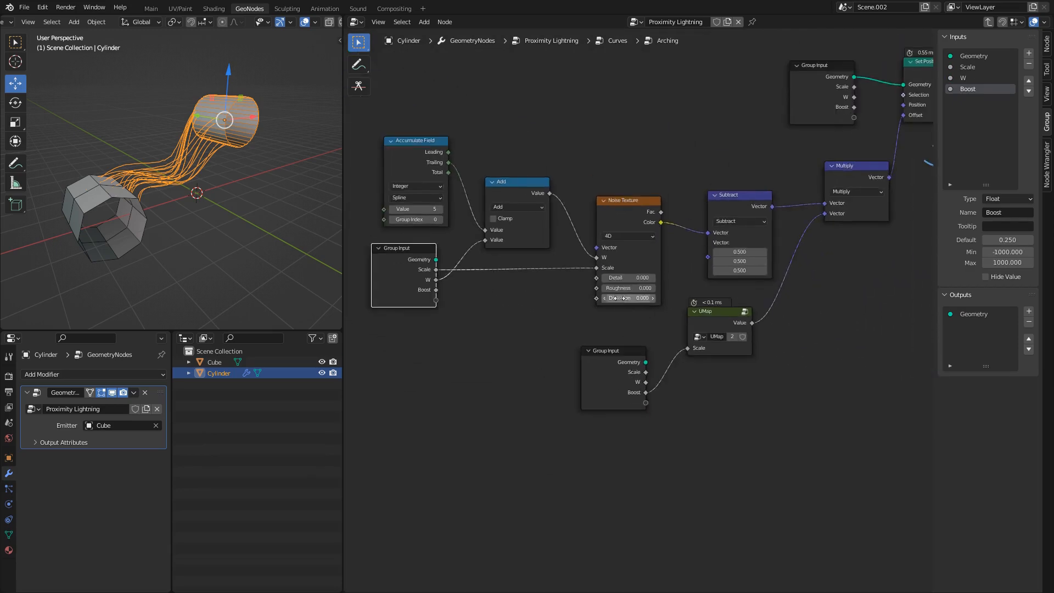
key(Tab)
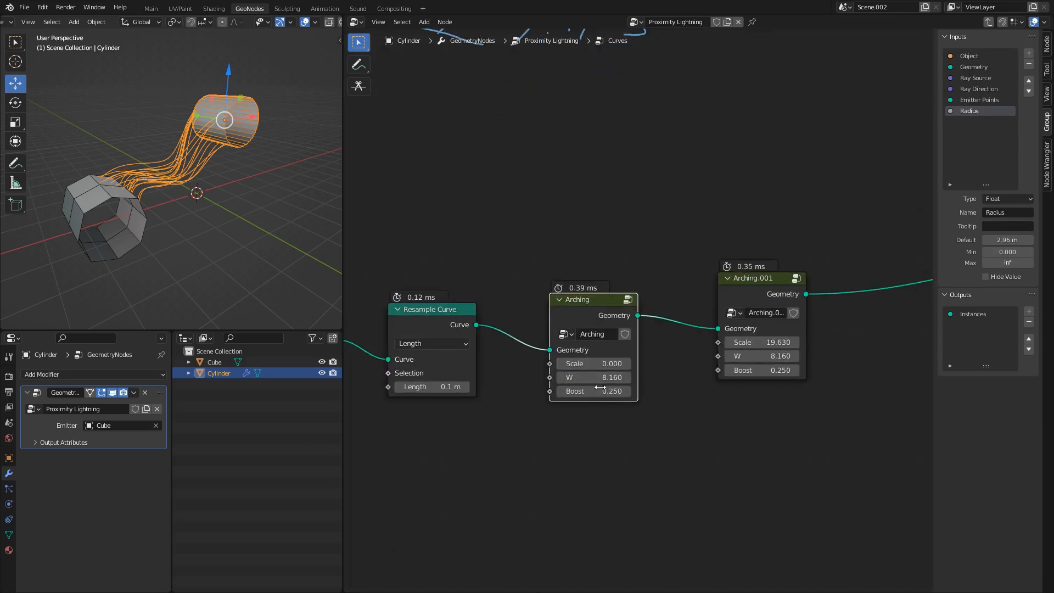
- Raise the Arching node's Boost to 14.64 and mute the Arching.001 node
drag(593, 391, 601, 357)
click(762, 281)
key(m)
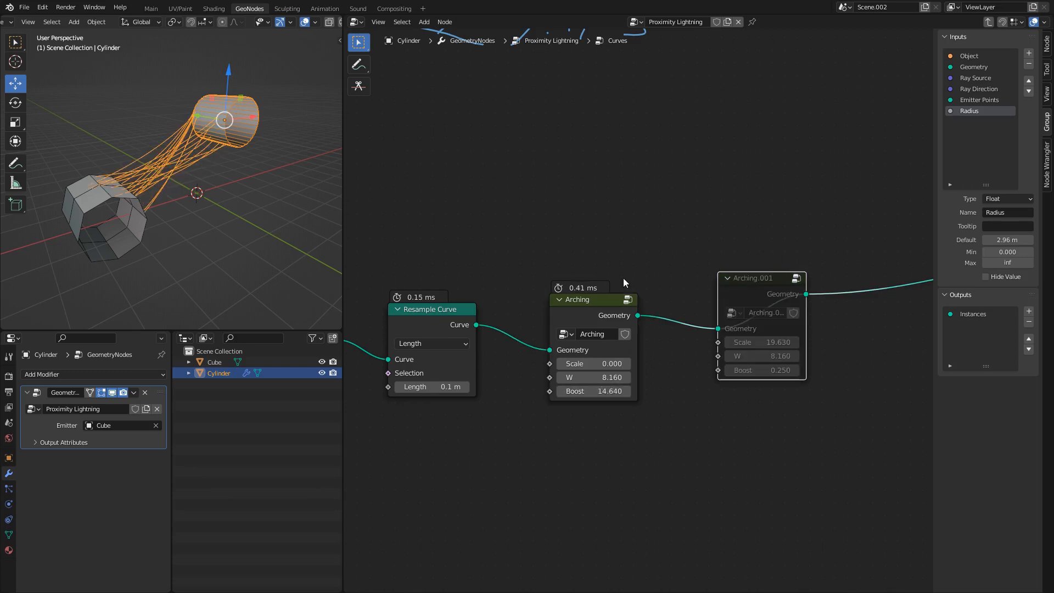
- Set the Arching node's Scale to 0.25, W to 18.16 and Boost to 12.19
scroll(626, 297, up, 1)
drag(582, 404, 658, 405)
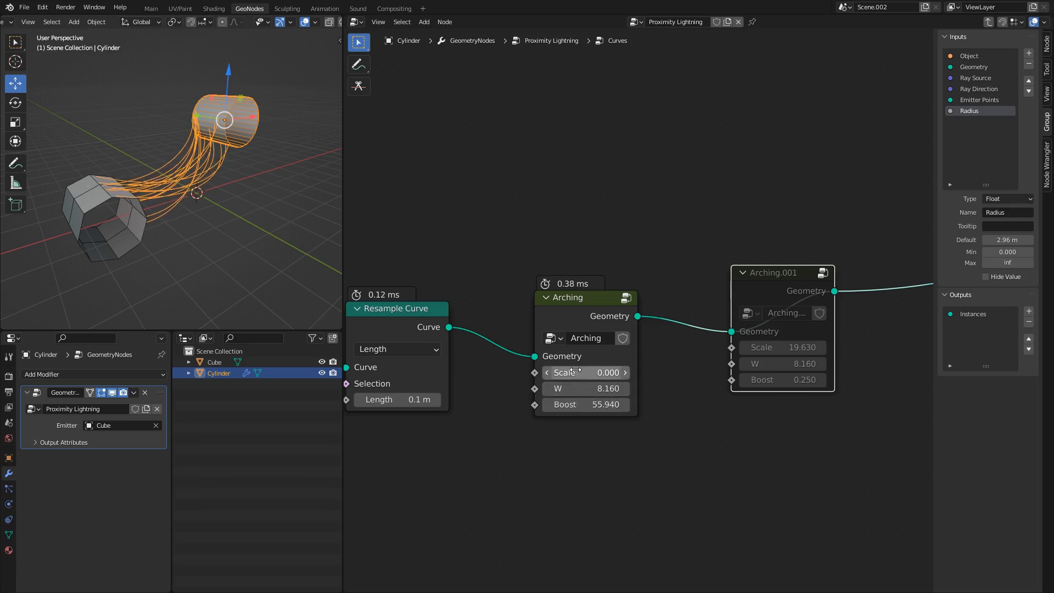
click(576, 368)
text(0.25)
key(Return)
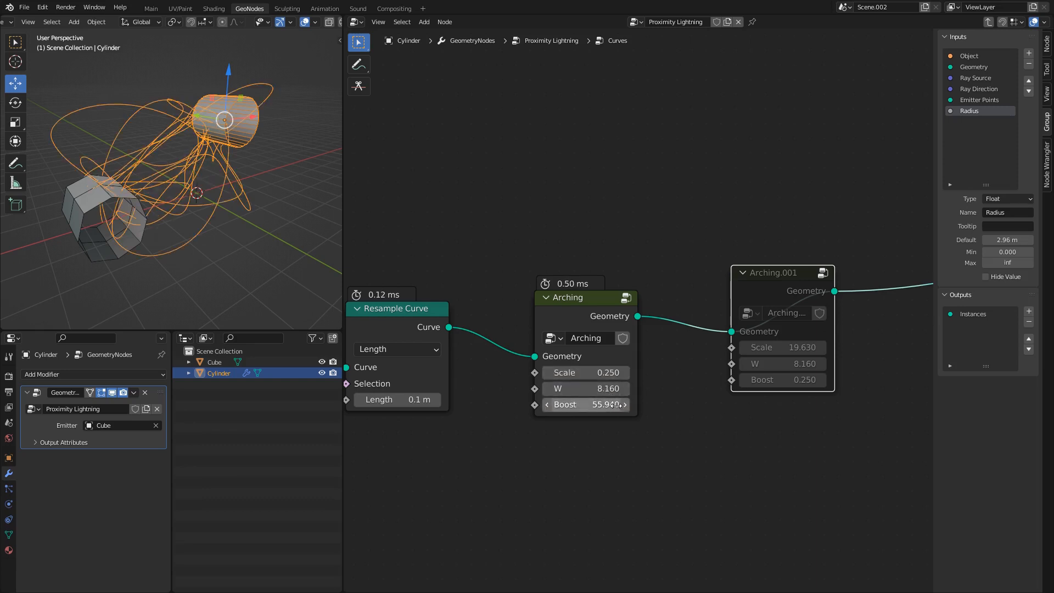
drag(576, 403, 636, 389)
- Unmute the Arching.001 node and mute the first Arching node
middle_drag(728, 296, 552, 311)
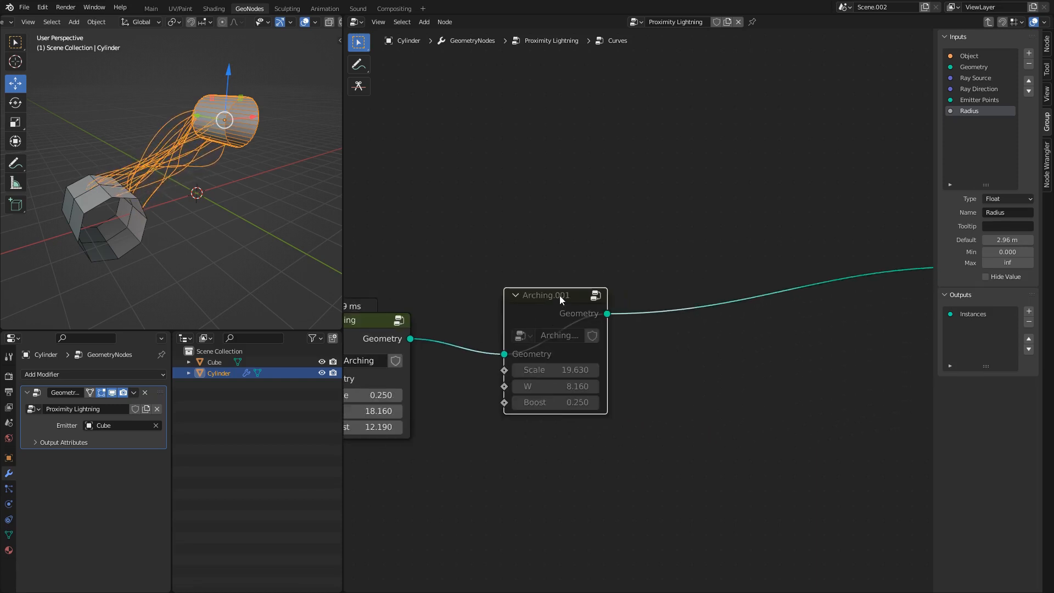
key(m)
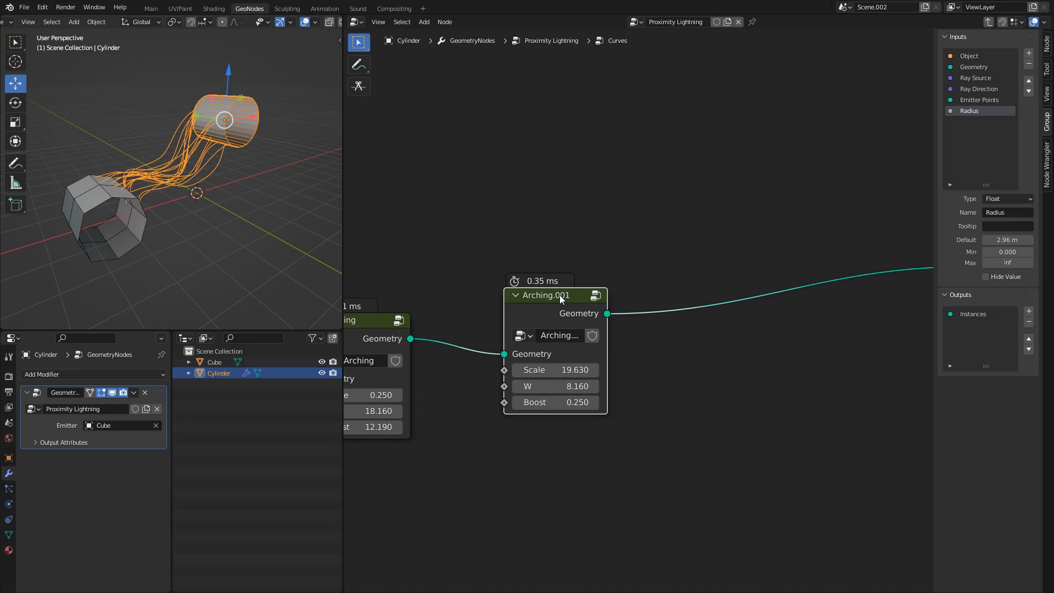
middle_drag(517, 301, 629, 325)
click(521, 319)
key(m)
- Rename the Arching.001 node group as Noise and open it for editing
double_click(630, 326)
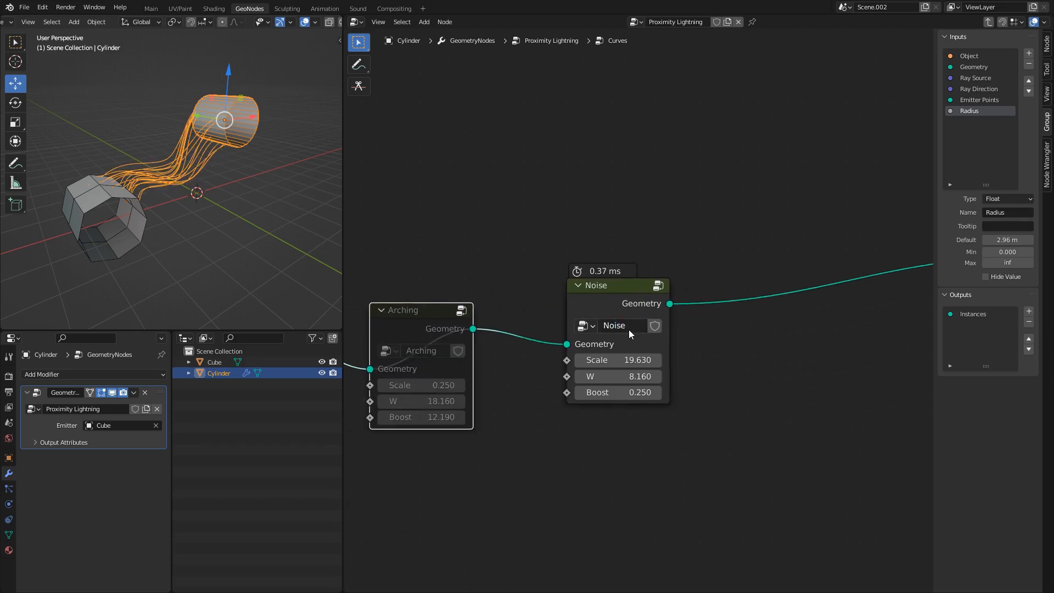
click(621, 288)
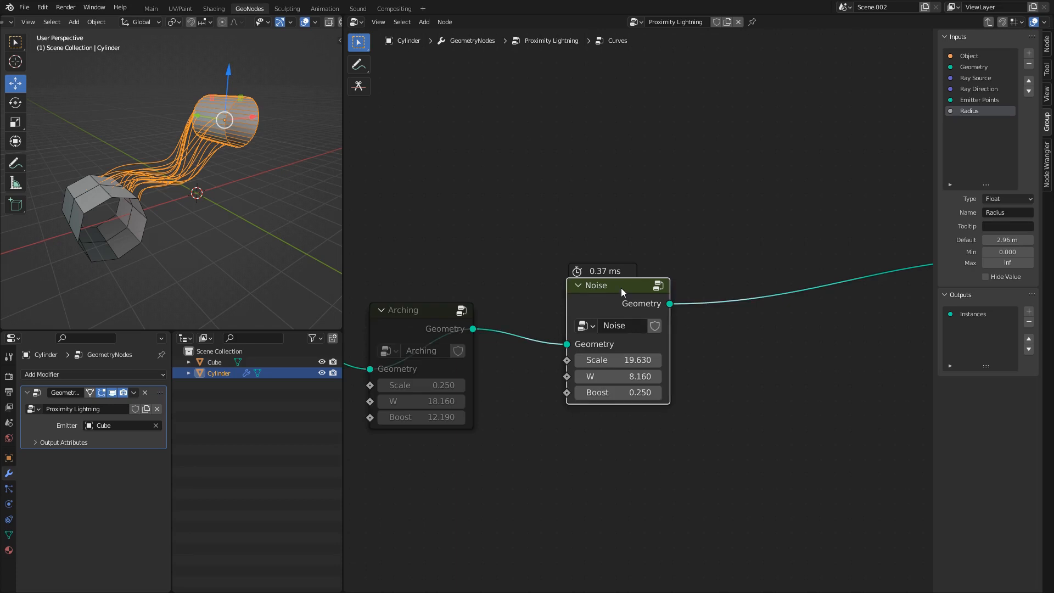
key(Tab)
- Rearrange the Group Input and UMap nodes around the Noise Texture inside the Noise group
scroll(622, 289, down, 6)
middle_drag(634, 292, 409, 283)
scroll(556, 288, down, 1)
drag(492, 387, 509, 375)
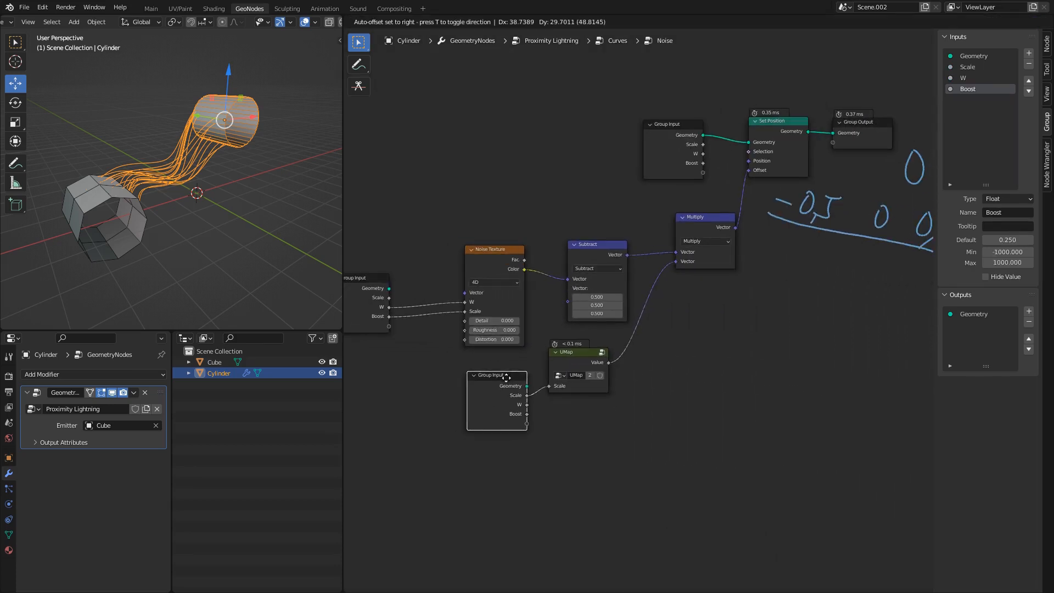
drag(571, 352, 584, 353)
middle_drag(450, 270, 522, 284)
drag(450, 294, 480, 289)
scroll(479, 308, up, 5)
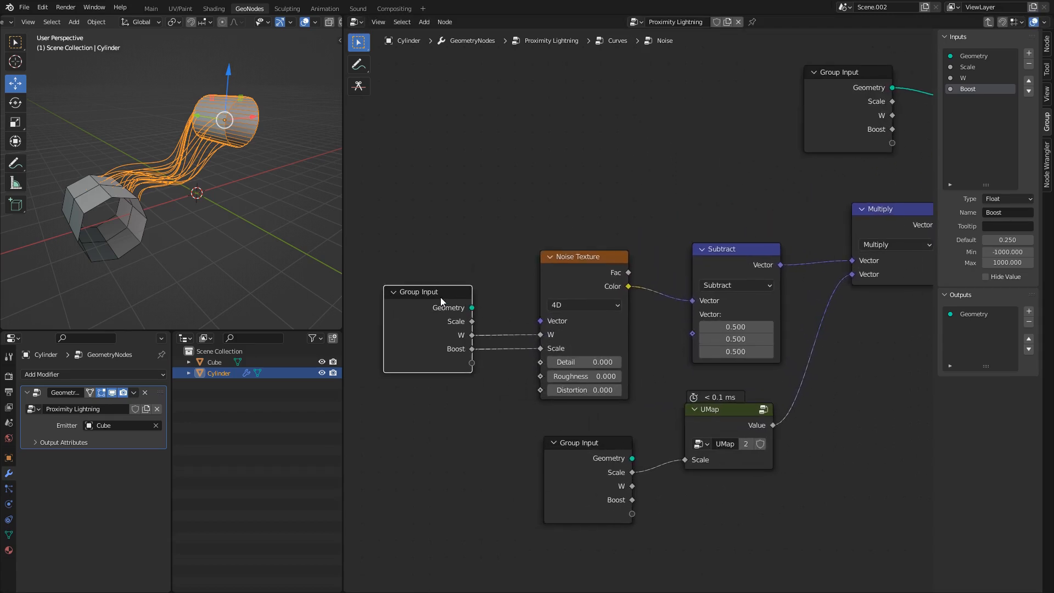
- Rewire the Noise group so Scale and W feed the matching Noise Texture inputs and Boost feeds UMap's Scale, and leave the group
key(Tab)
key(Tab)
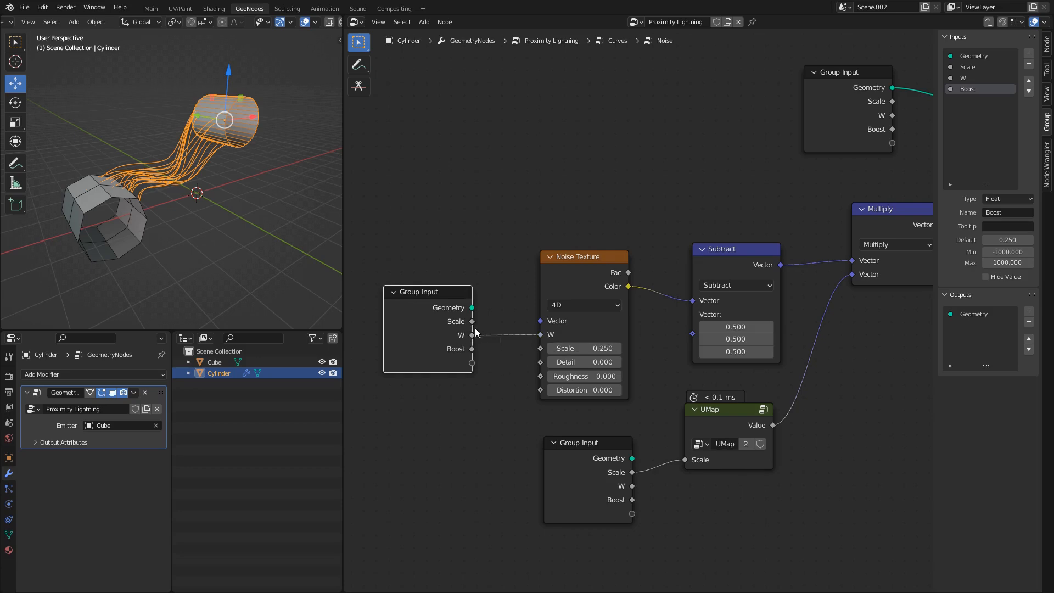
drag(515, 345, 511, 341)
drag(442, 309, 437, 327)
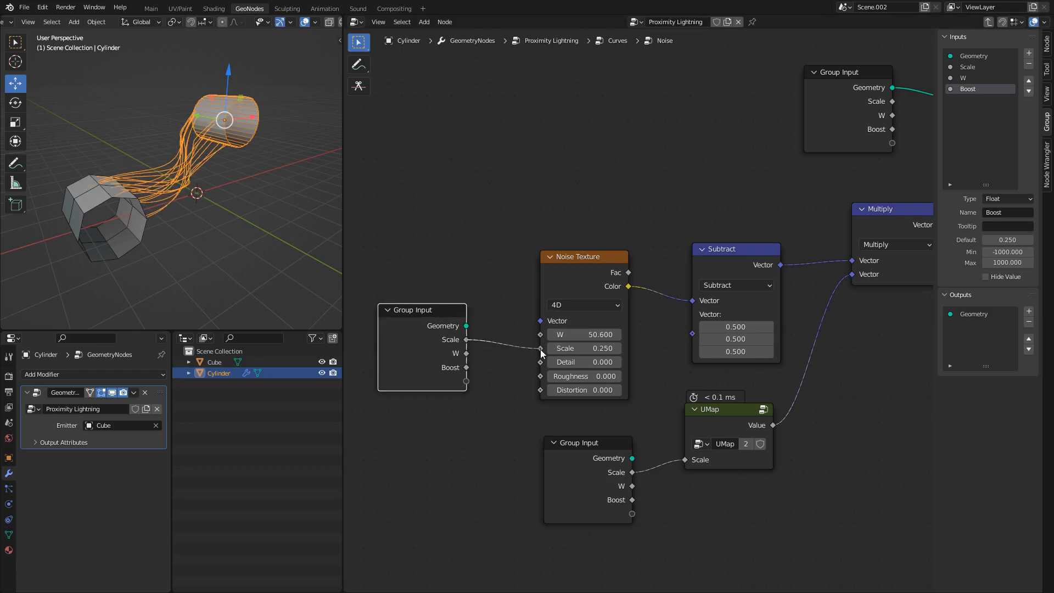
drag(540, 349, 538, 334)
drag(435, 314, 435, 305)
middle_drag(610, 436, 561, 367)
drag(631, 394, 635, 392)
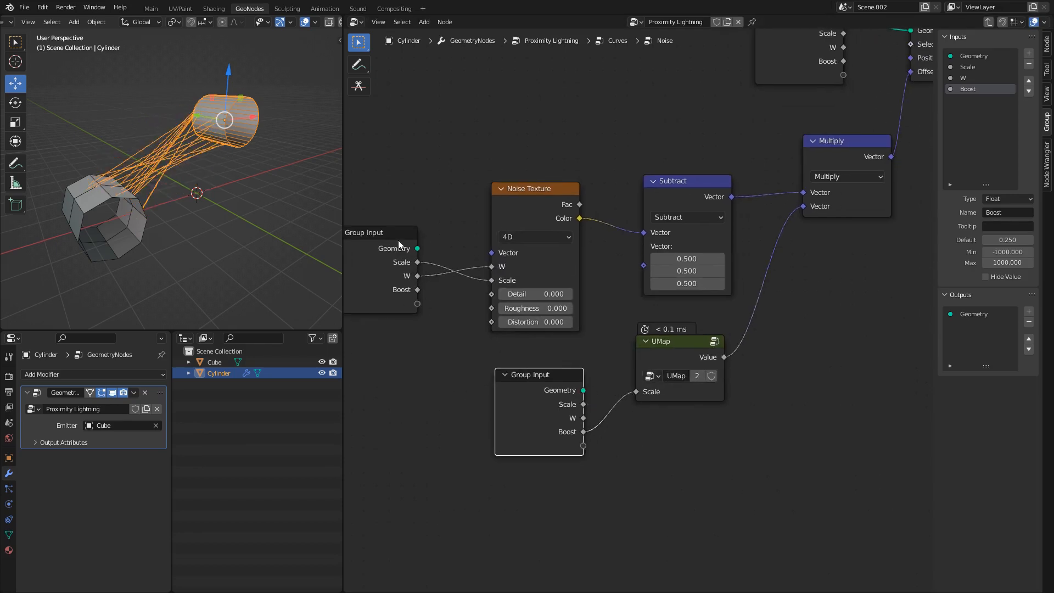
key(Tab)
- Set the Noise node's Scale to 22.92 and Boost to 1.1
scroll(170, 152, up, 4)
scroll(179, 113, down, 1)
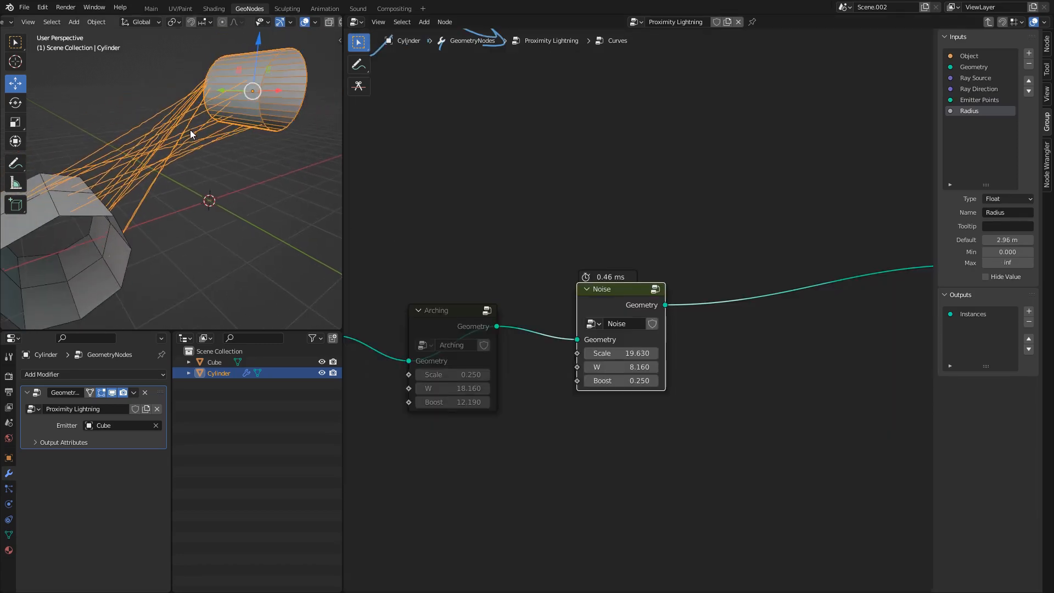
shift+middle_drag(190, 129, 192, 138)
drag(620, 353, 651, 381)
scroll(153, 130, up, 3)
scroll(161, 129, up, 2)
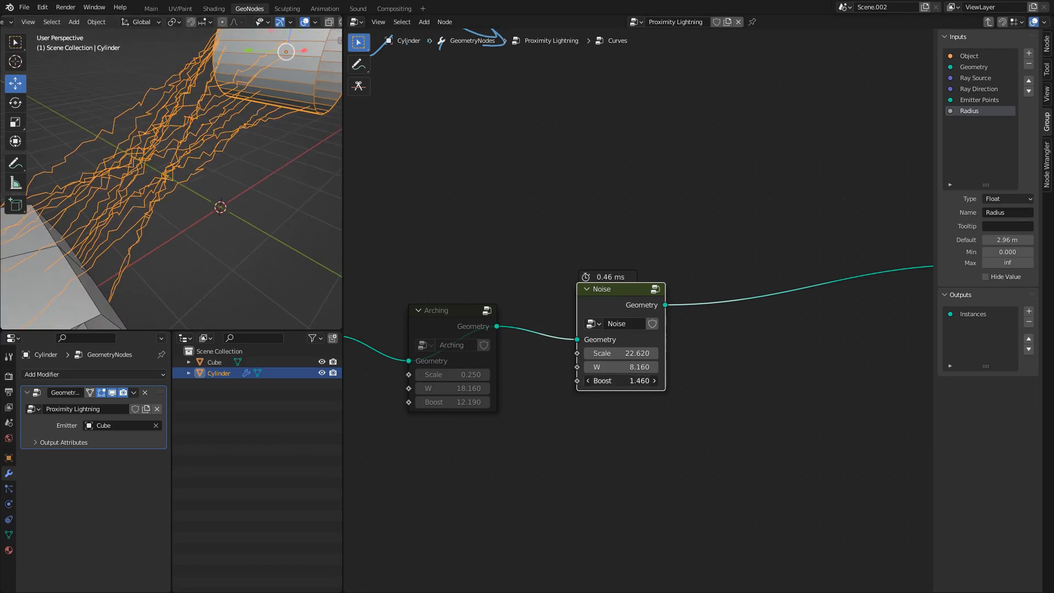
drag(621, 381, 621, 353)
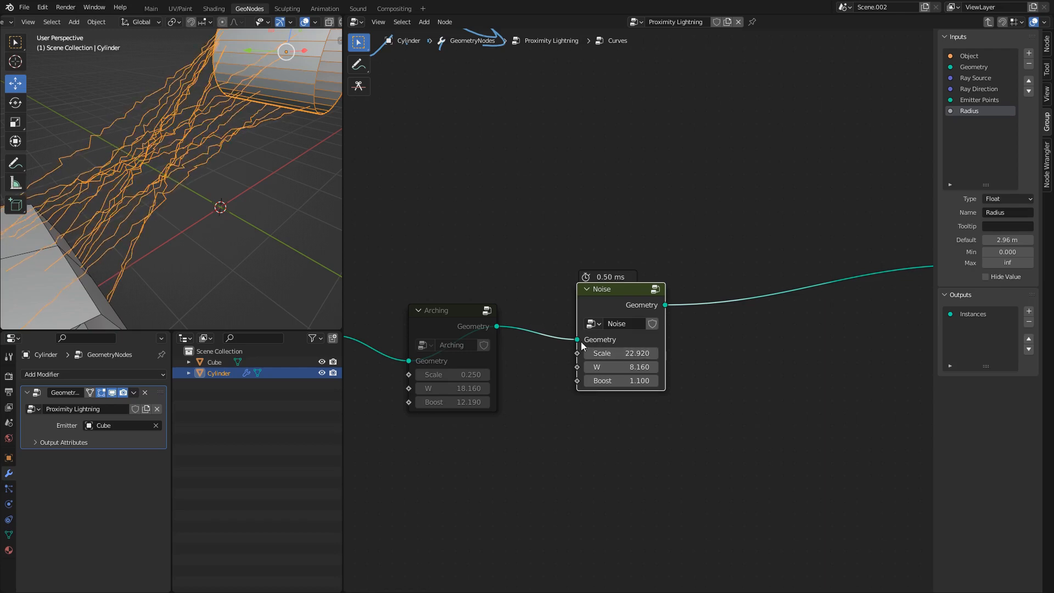
- Unmute the Arching node and inspect the combined arching and noise on the lines
click(451, 311)
key(m)
middle_drag(197, 188, 121, 103)
scroll(175, 202, up, 5)
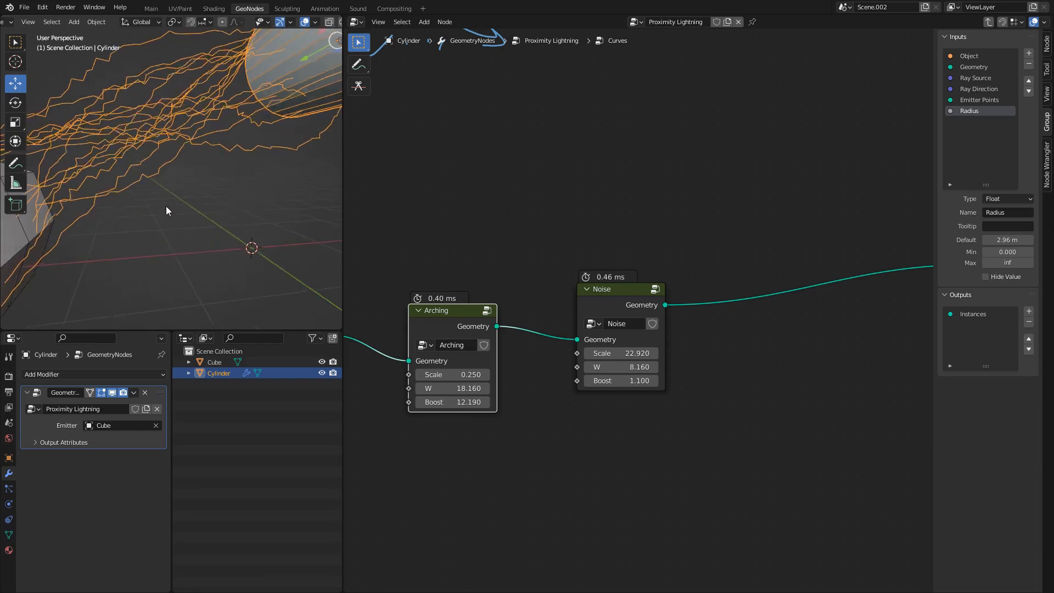
middle_drag(166, 206, 193, 162)
- Compare the arched lines with the Noise node muted and unmuted
click(627, 291)
key(m)
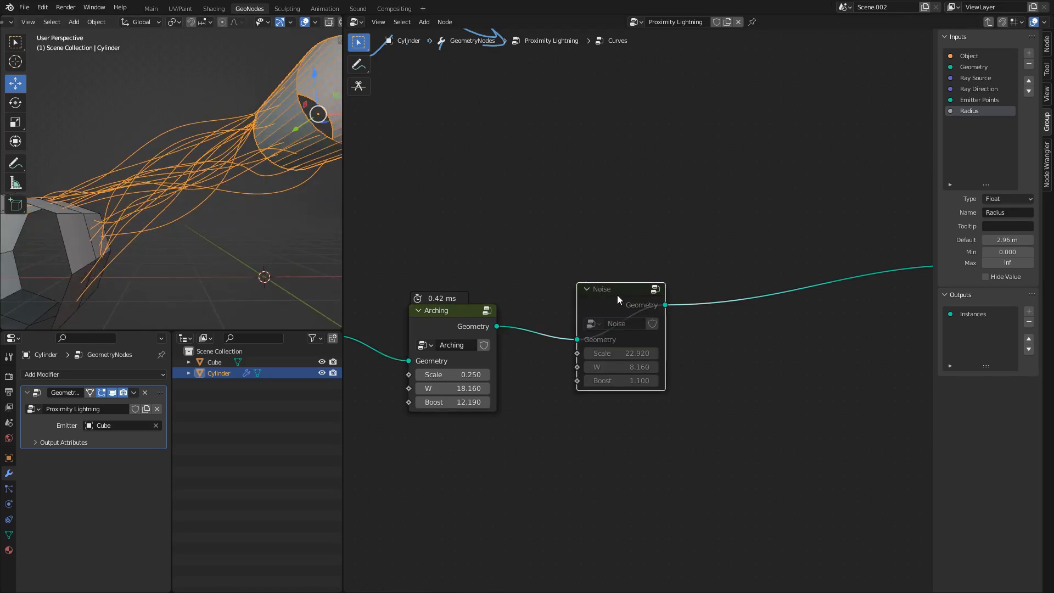
key(m)
middle_drag(200, 175, 202, 177)
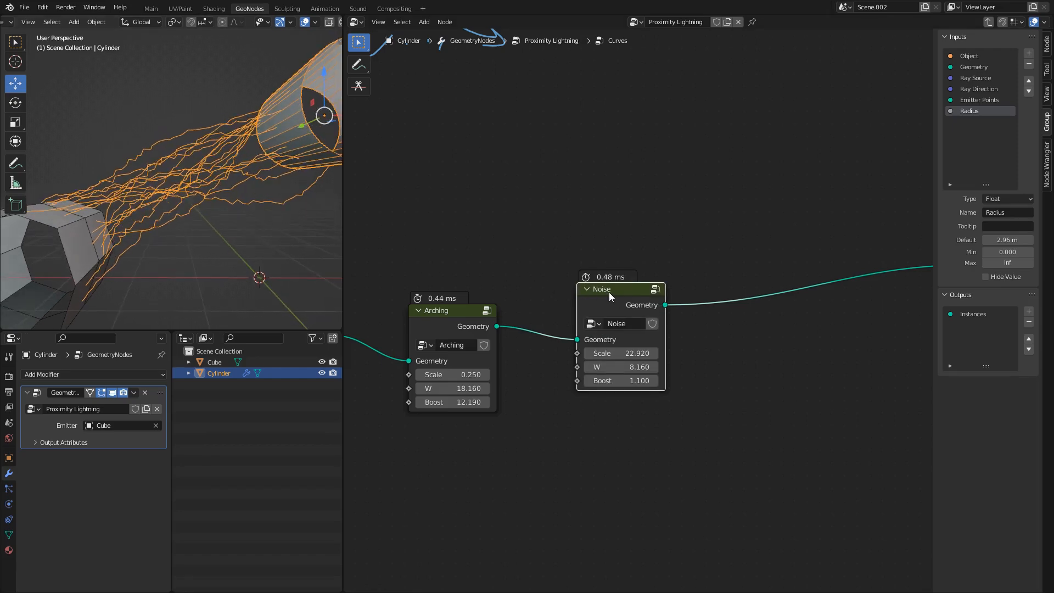
- Insert a Resample Curve node in Length mode between Group Input and Set Position inside the Noise group
key(Tab)
middle_drag(654, 188, 471, 326)
drag(538, 260, 442, 261)
click(551, 245)
key(shift+a)
text(sresample)
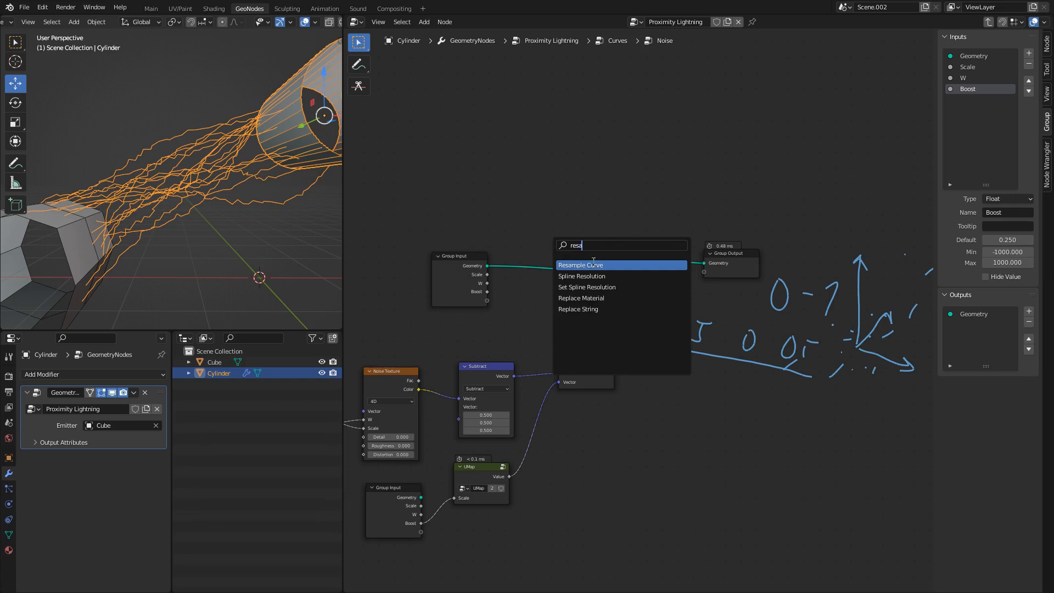
key(Return)
click(555, 295)
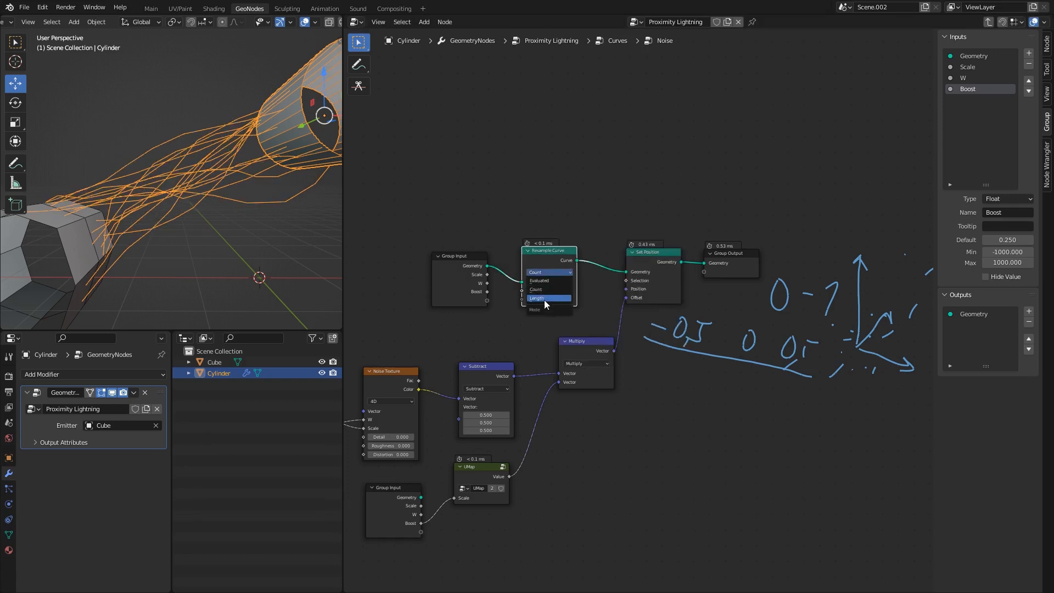
click(545, 298)
- Space out the Group Input and UMap nodes in the Noise group and inspect the resampled lines
scroll(532, 308, up, 2)
click(555, 262)
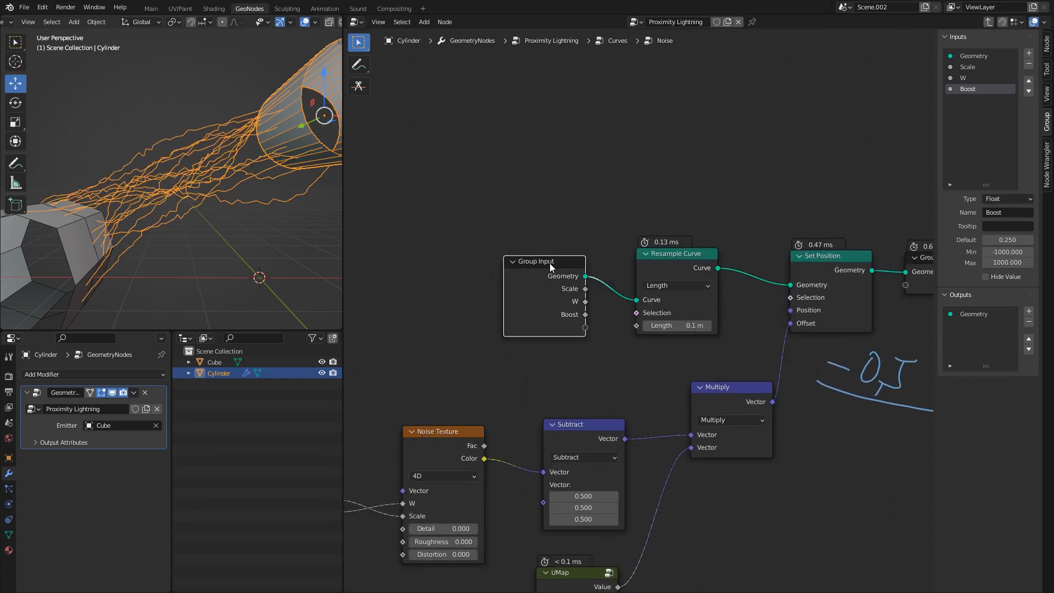
drag(551, 266, 525, 254)
middle_drag(222, 175, 137, 154)
middle_drag(223, 183, 156, 176)
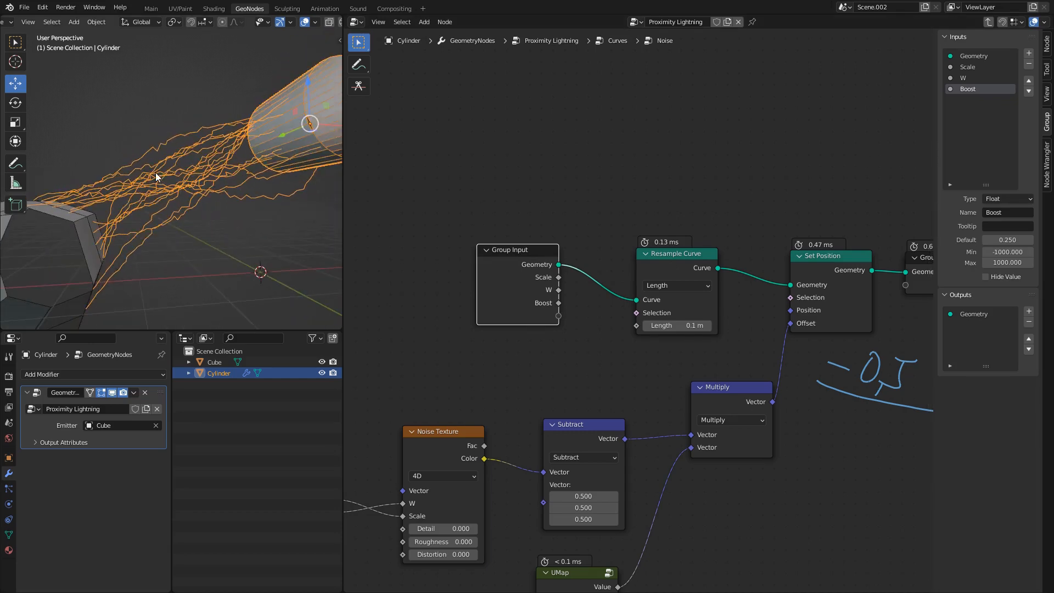
mouse_move(91, 185)
middle_down()
mouse_move(187, 167)
mouse_move(87, 176)
middle_up()
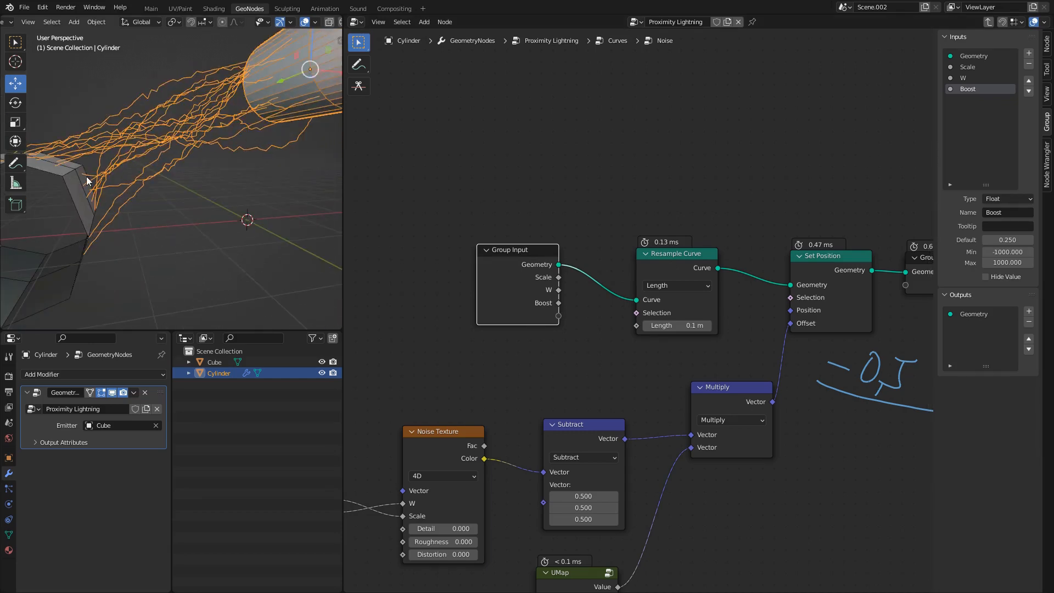
middle_drag(640, 441, 669, 211)
drag(605, 342, 612, 344)
middle_drag(867, 103, 722, 221)
middle_drag(508, 196, 594, 282)
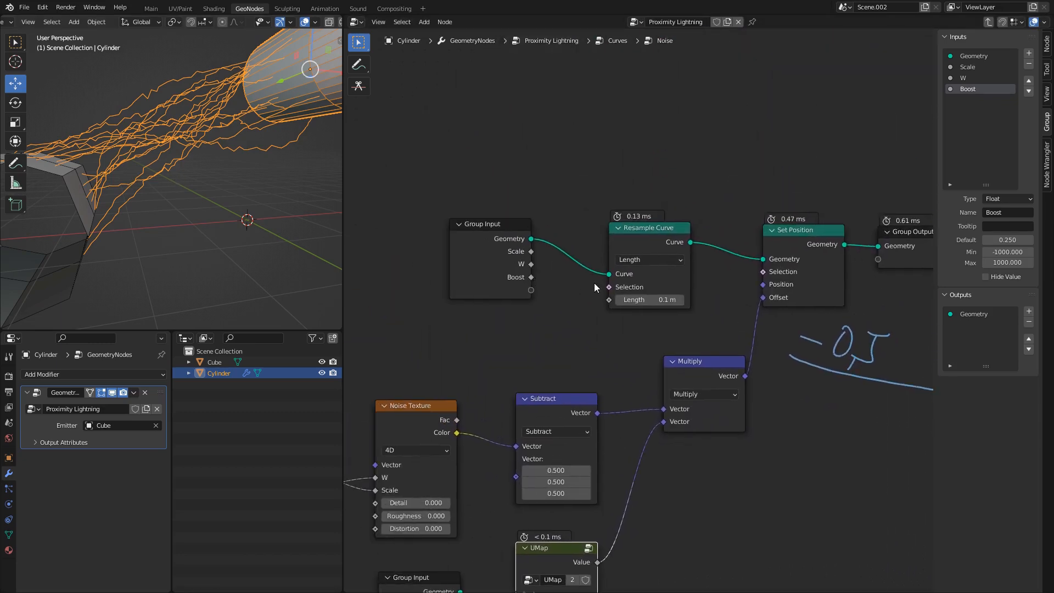
- Expose the Resample Curve's Length as a Noise group input, leave the group and shift the Noise node nearer to Arching
scroll(602, 312, up, 2)
drag(516, 286, 516, 285)
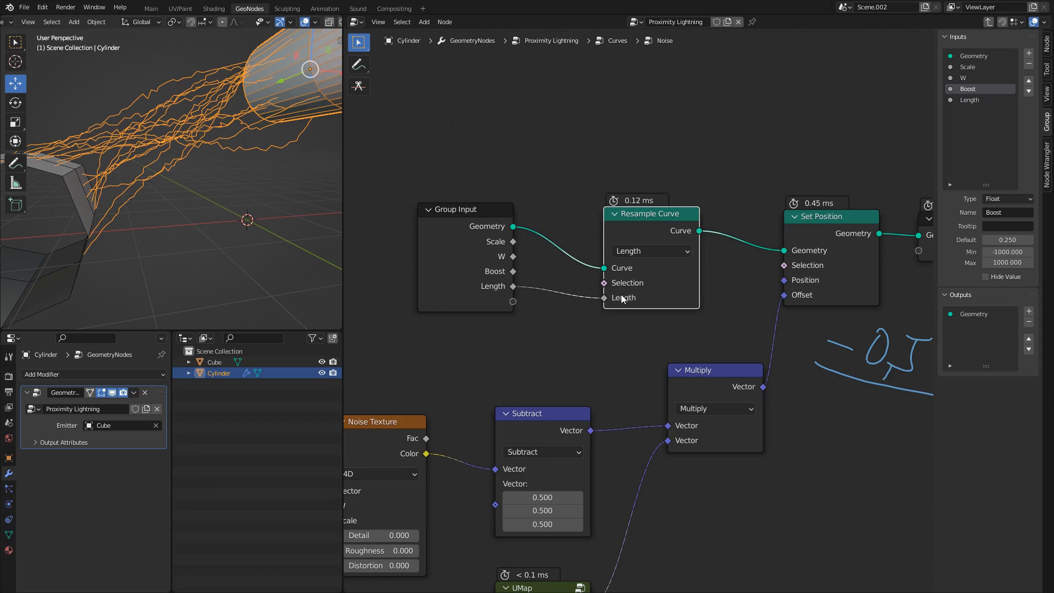
click(479, 215)
key(Tab)
scroll(494, 250, down, 4)
middle_drag(510, 332, 601, 289)
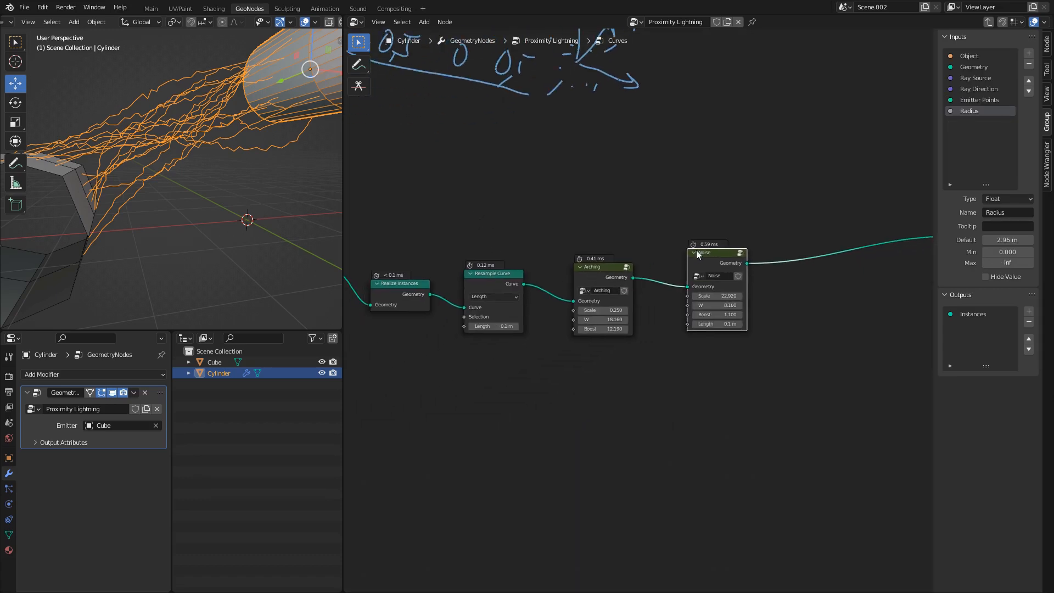
drag(696, 253, 668, 260)
middle_drag(188, 184, 230, 215)
scroll(652, 272, up, 1)
- Try driving the W inputs of Arching and Noise from a shared Value node set to 50.52, and delete that node
drag(696, 250, 724, 322)
key(shift+a)
text(valu)
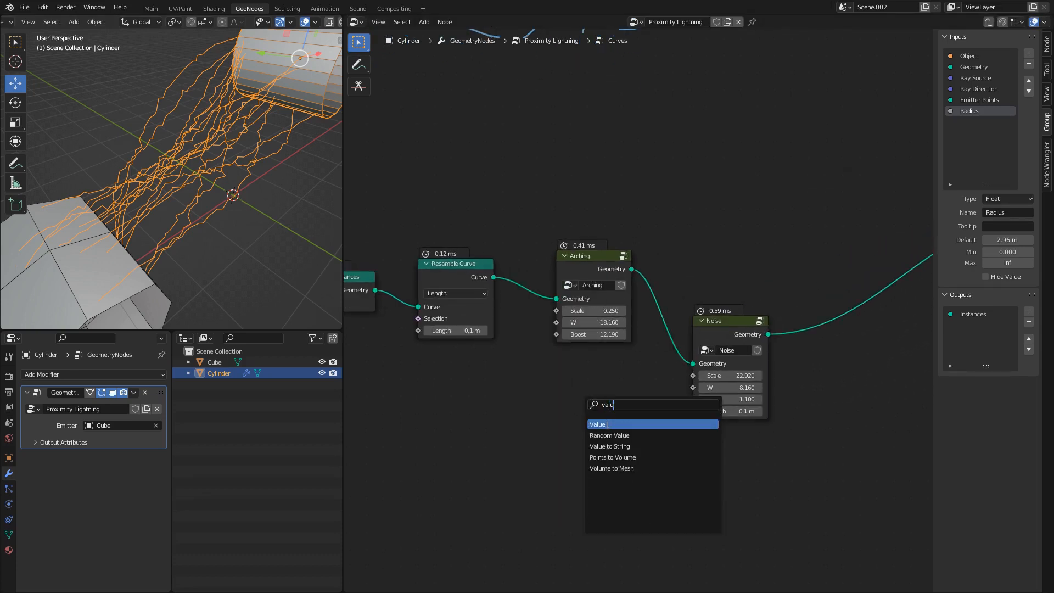
click(608, 424)
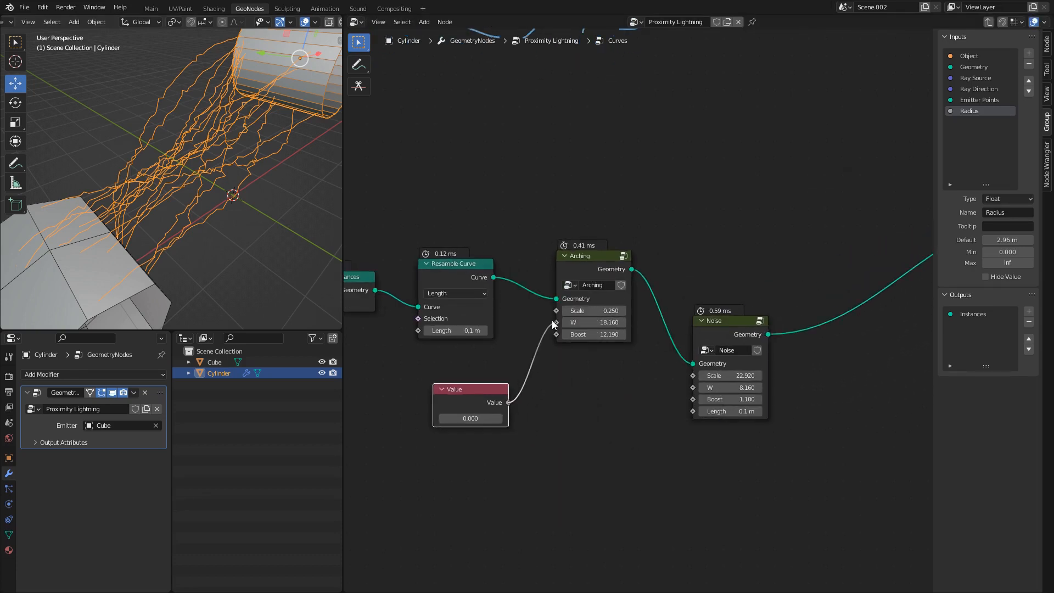
drag(552, 320, 556, 322)
drag(707, 389, 701, 388)
mouse_move(460, 419)
mouse_down()
mouse_move(906, 420)
mouse_move(471, 418)
mouse_up()
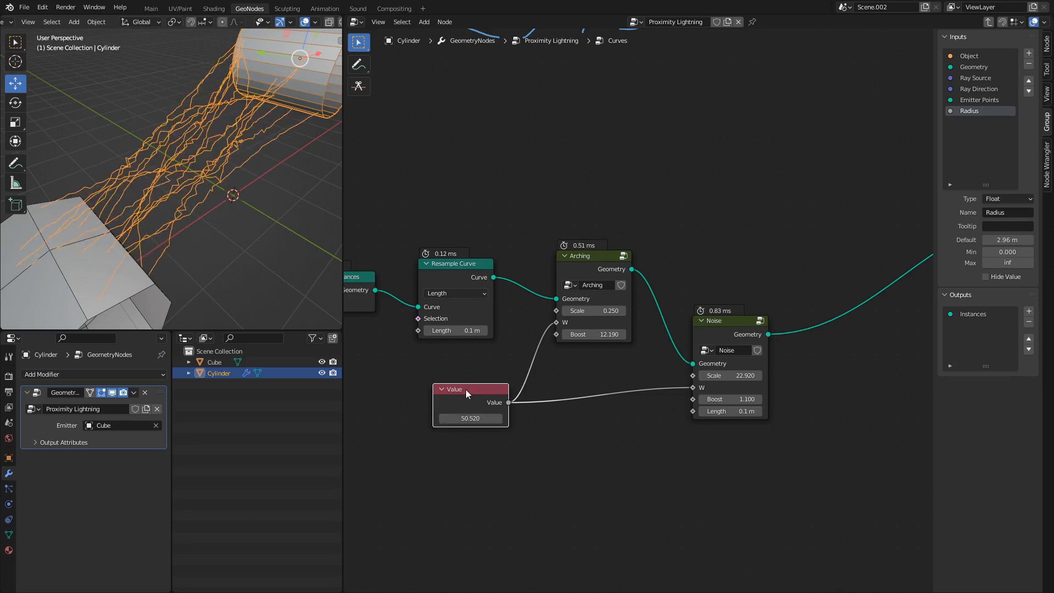
key(x)
drag(721, 339, 726, 248)
- Move the cylinder -0.3858 m in X and 0.36937 m in Z, and inspect the lines from several angles
scroll(213, 178, down, 5)
middle_drag(213, 178, 244, 116)
mouse_move(278, 96)
mouse_down()
mouse_move(280, 27)
mouse_move(226, 33)
mouse_move(289, 35)
mouse_move(258, 110)
mouse_move(220, 146)
mouse_move(233, 169)
mouse_move(272, 85)
mouse_move(306, 45)
mouse_move(266, 83)
mouse_up()
scroll(225, 102, up, 2)
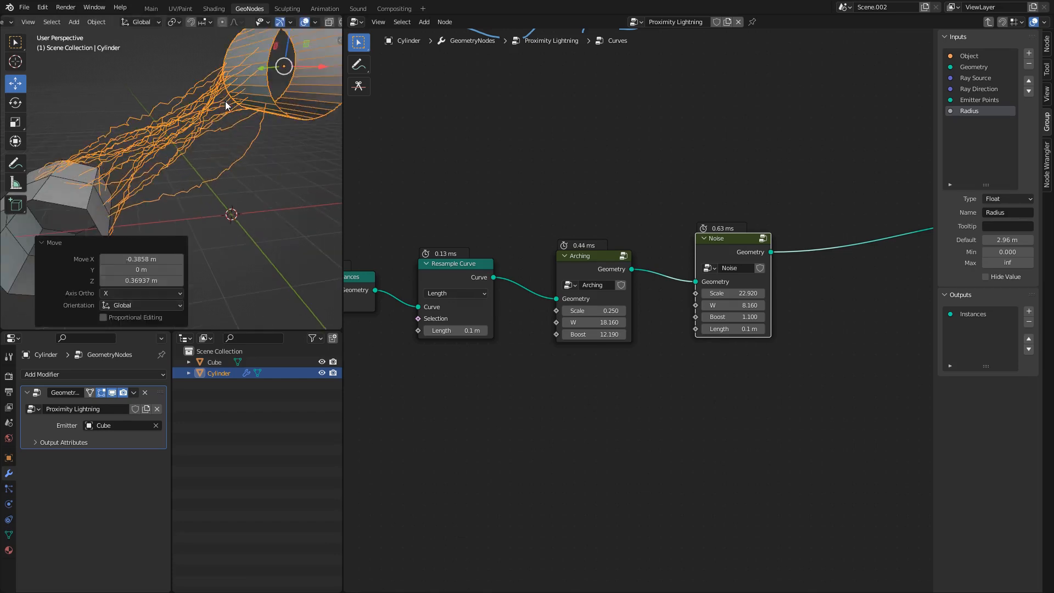
middle_drag(225, 101, 252, 132)
middle_drag(147, 155, 216, 114)
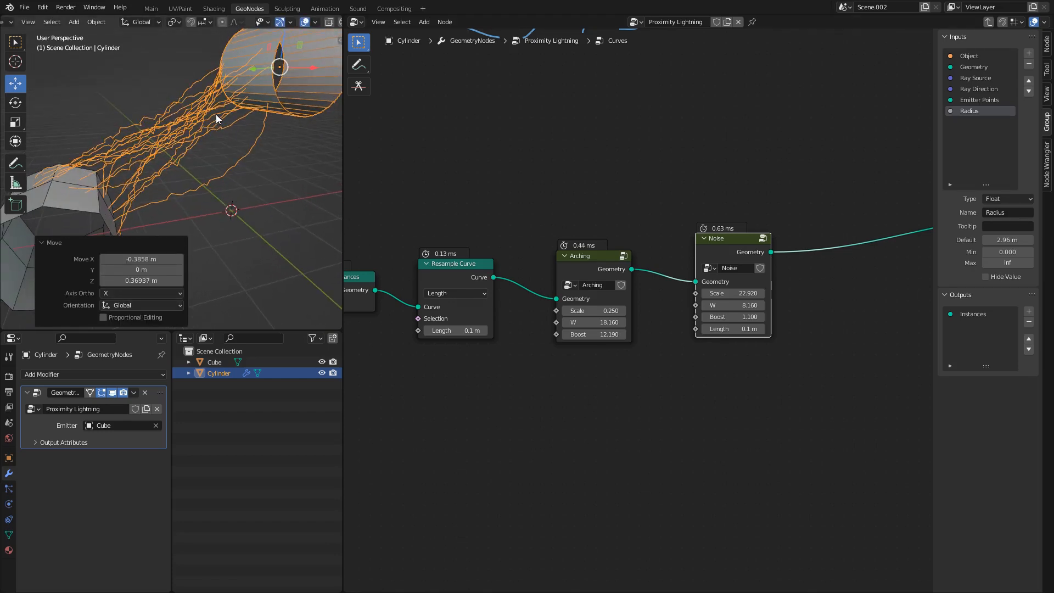
middle_drag(147, 119, 120, 109)
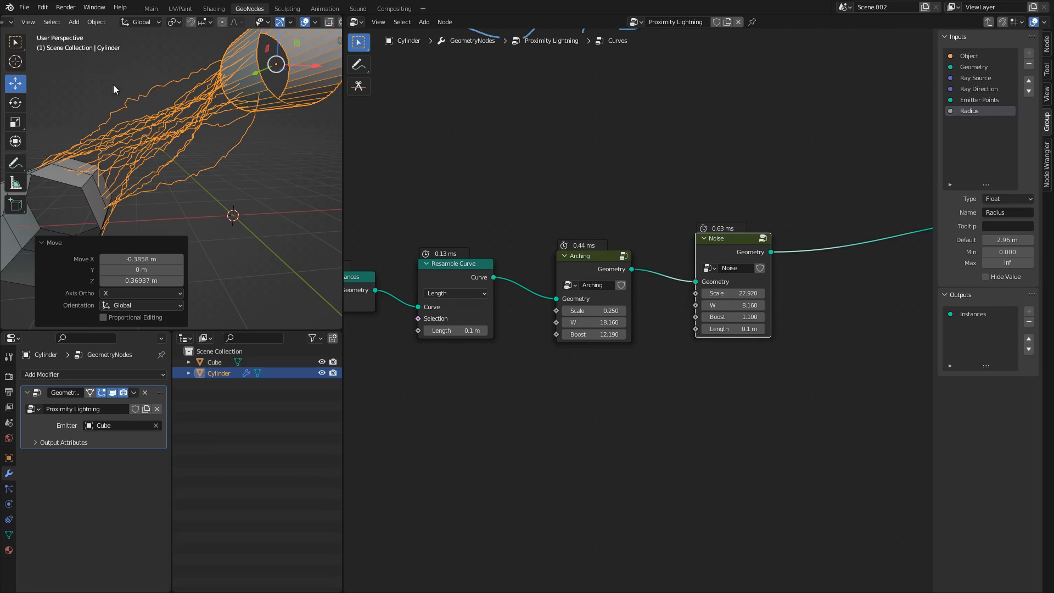
middle_drag(115, 89, 159, 110)
- Raise the Noise node's Boost to 1.85 and realign the Arching, Noise and Group Output nodes
scroll(744, 324, up, 1)
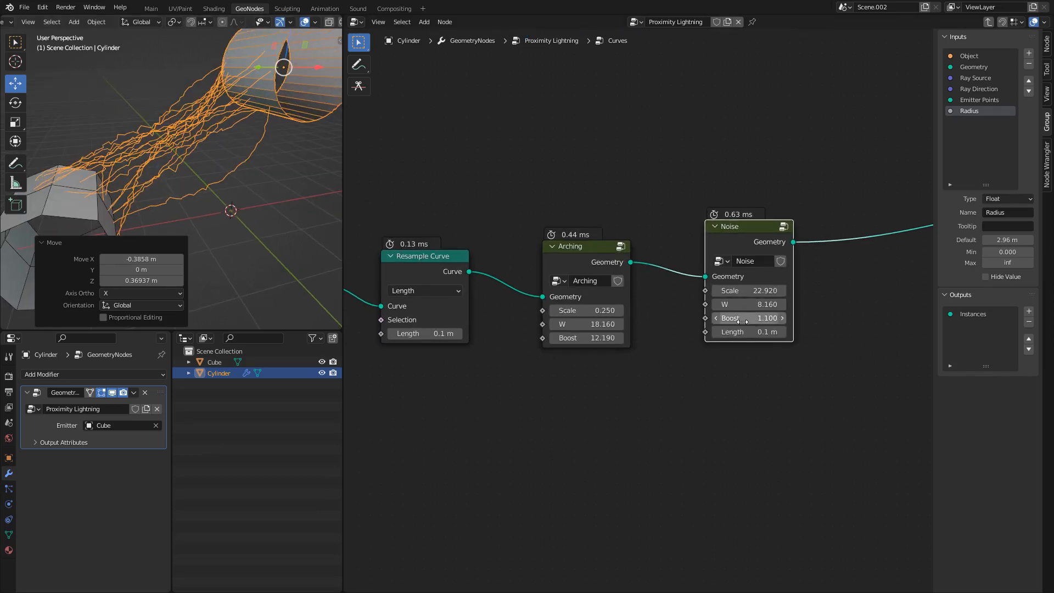
drag(747, 317, 768, 317)
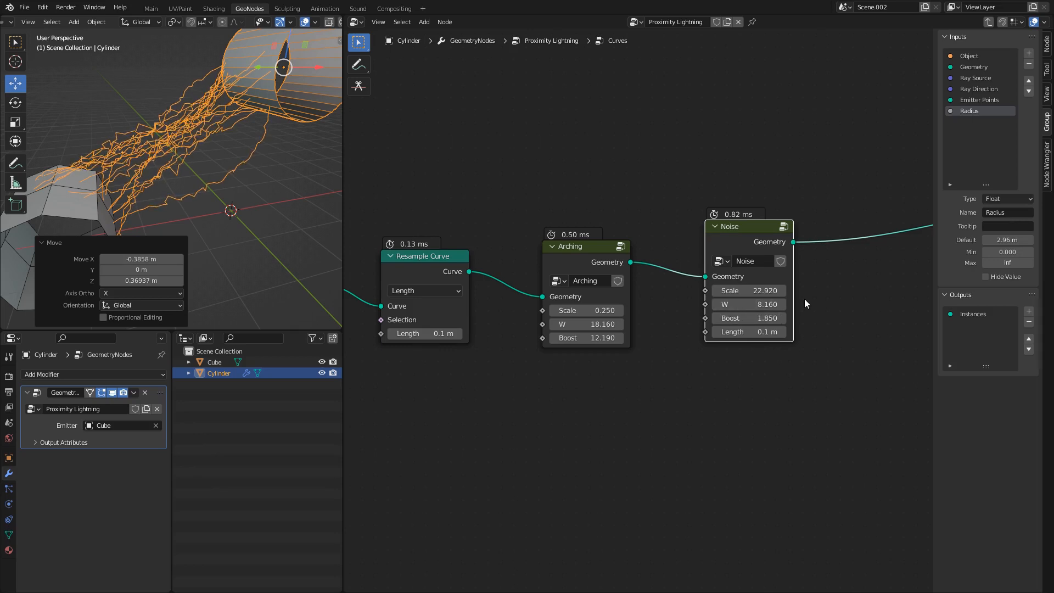
middle_drag(805, 299, 669, 391)
drag(610, 323, 572, 325)
drag(456, 340, 432, 321)
scroll(637, 324, down, 3)
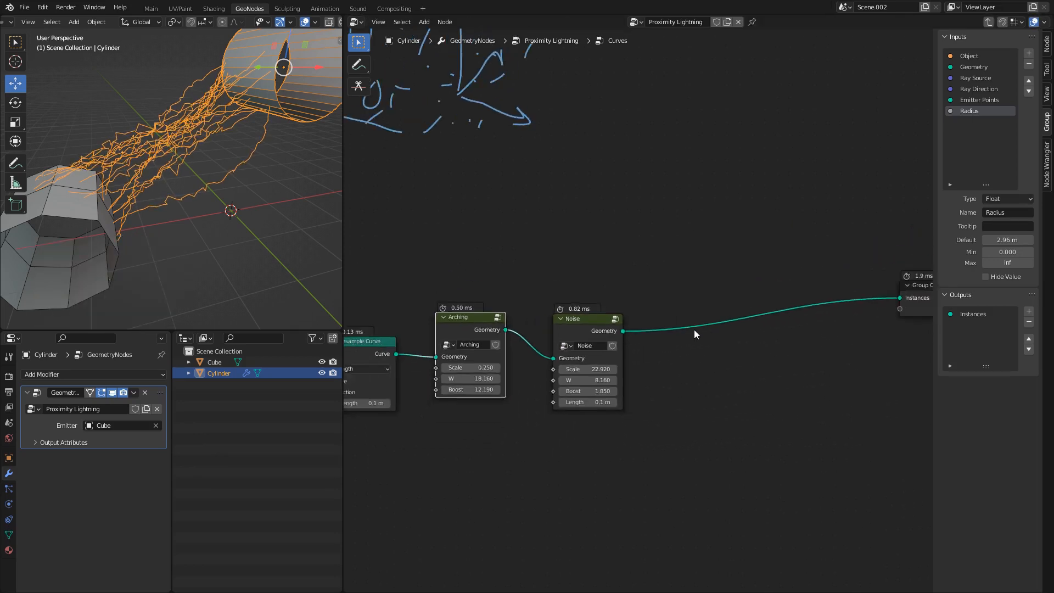
middle_drag(694, 330, 560, 359)
drag(805, 321, 802, 356)
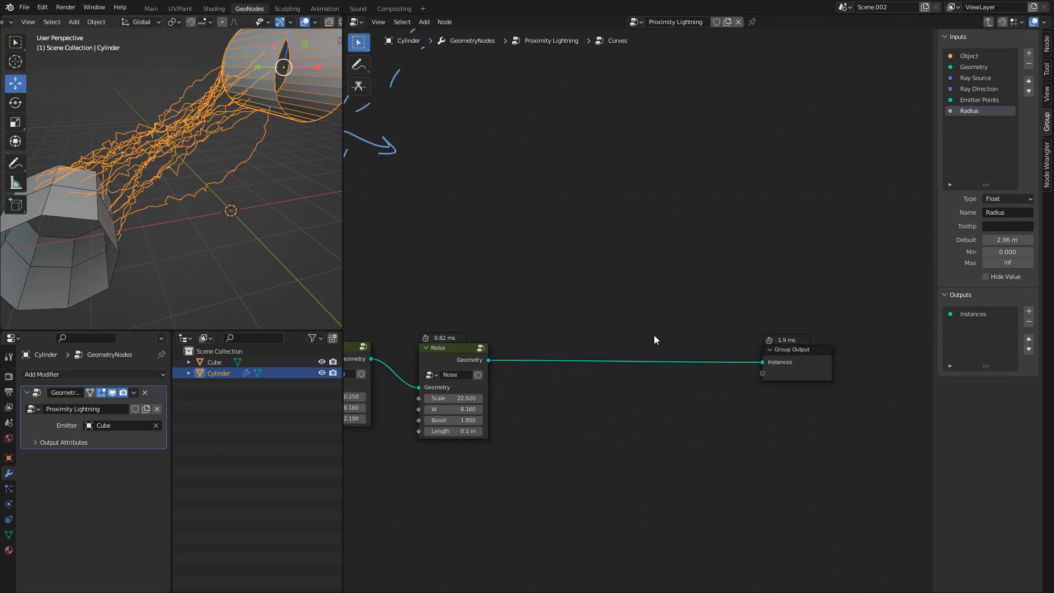
- Insert a Join Geometry node between the Noise node and Group Output, and move both end nodes farther from Noise
key(shift+a)
text(joi)
click(707, 366)
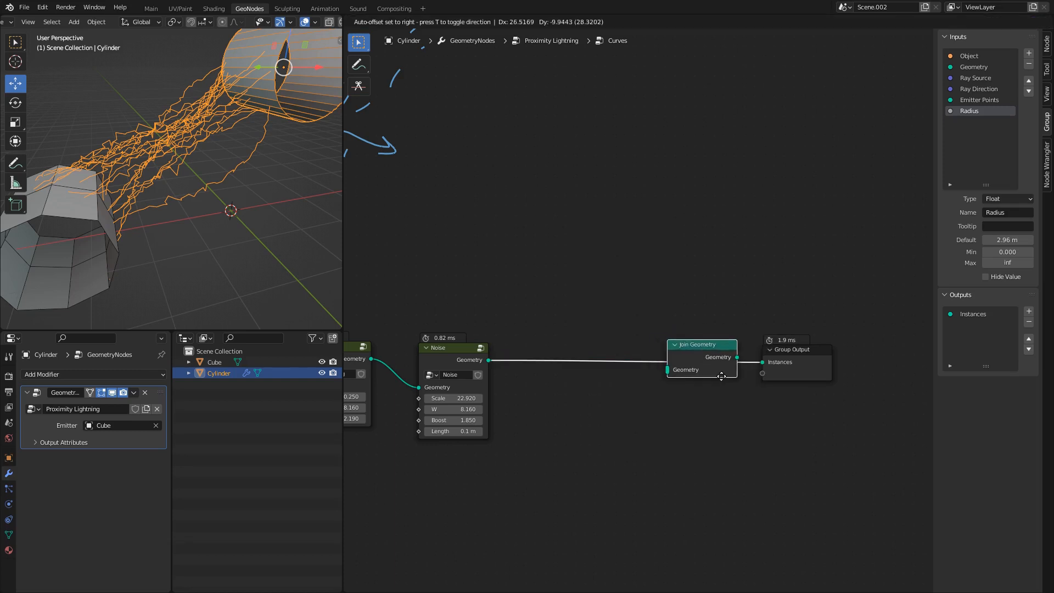
click(715, 363)
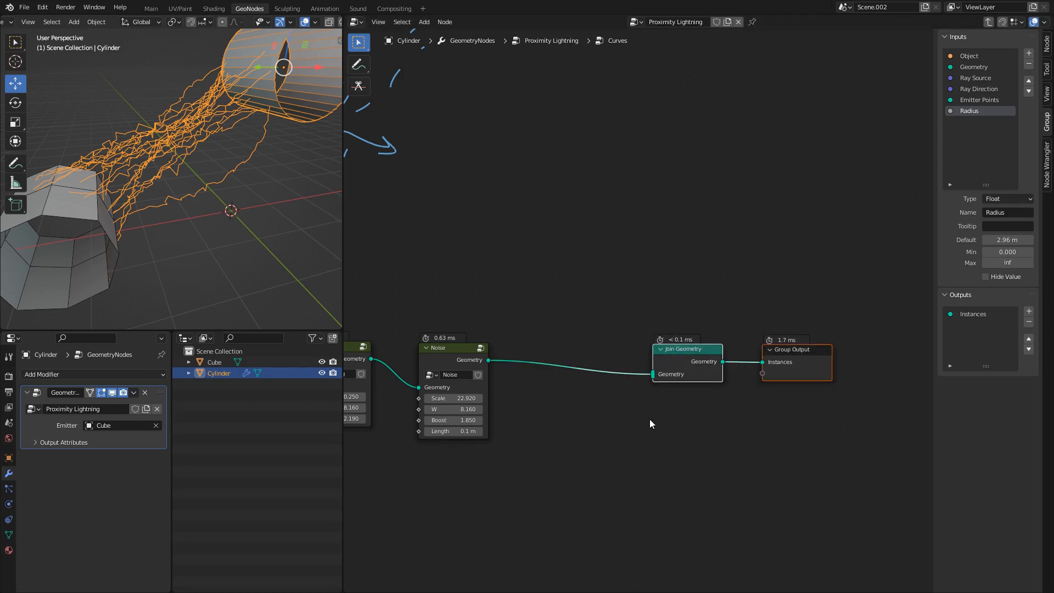
key(g)
click(709, 421)
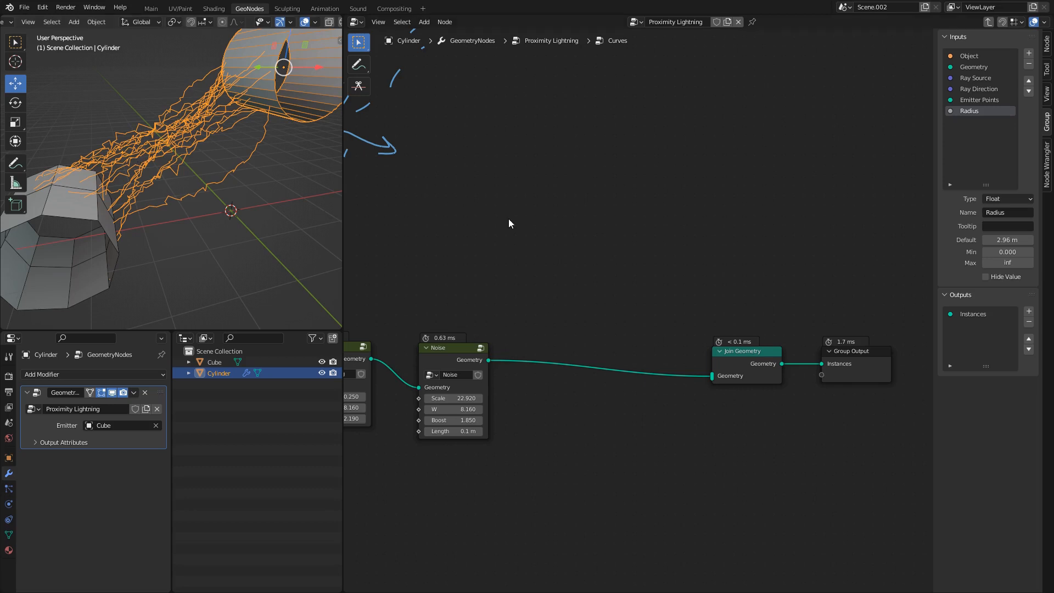
- Add an Instance on Points node above the link between Noise and Join Geometry
key(shift+a)
text(inst)
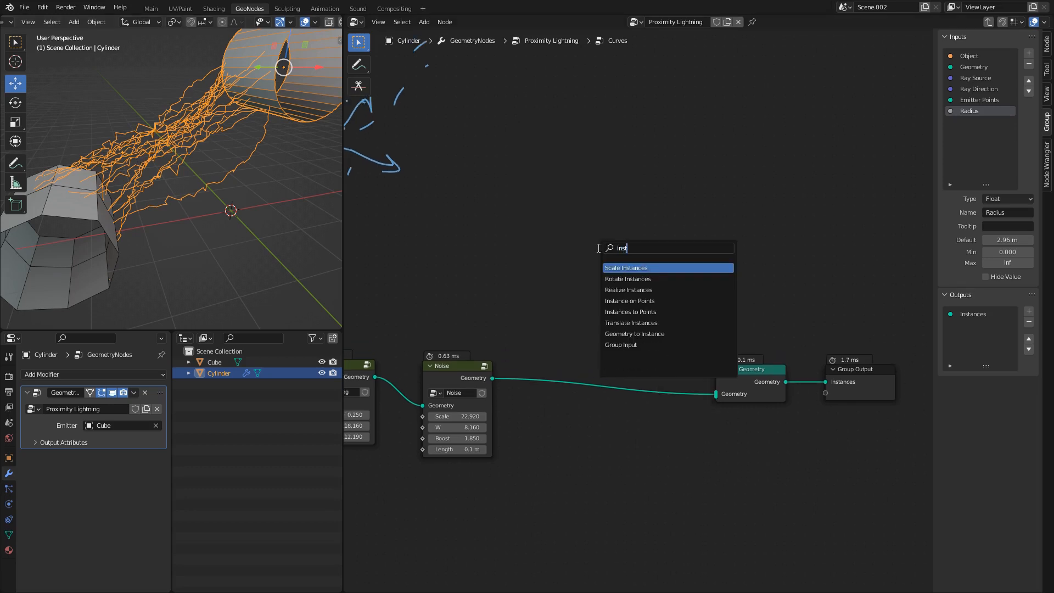
click(681, 300)
click(684, 209)
- Add a Mesh Line node beside Instance on Points and set its Z offset to 0 m
middle_drag(526, 219, 598, 267)
key(shift+a)
text(me)
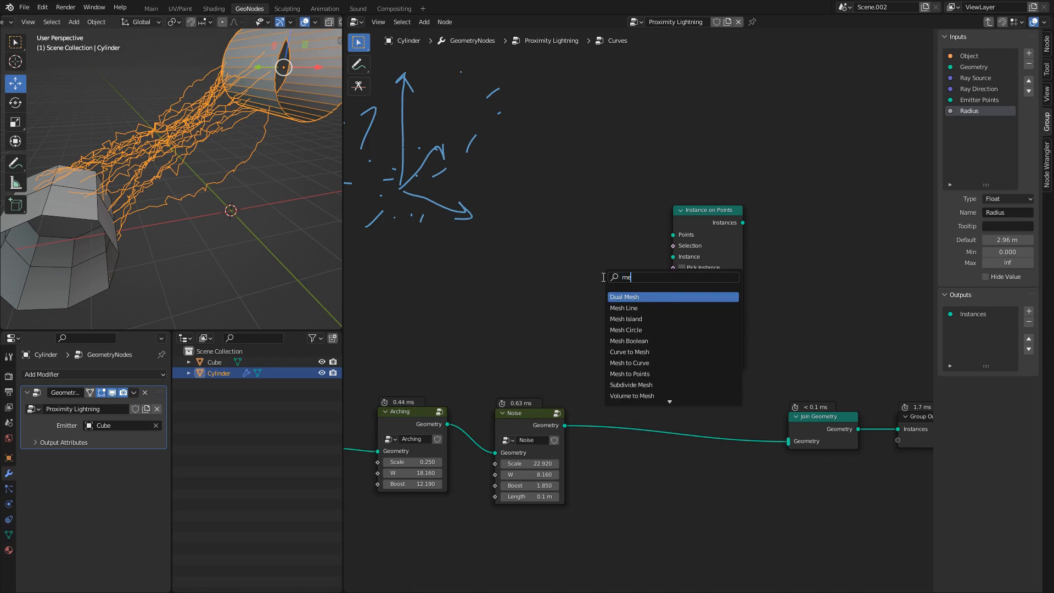
click(620, 308)
click(551, 241)
scroll(585, 273, up, 2)
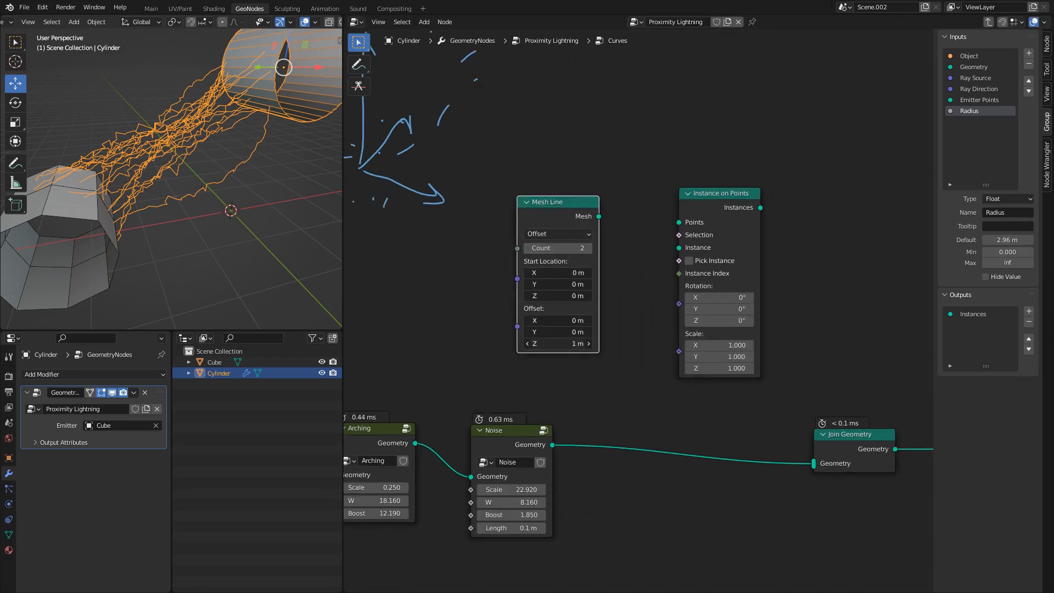
key(Return)
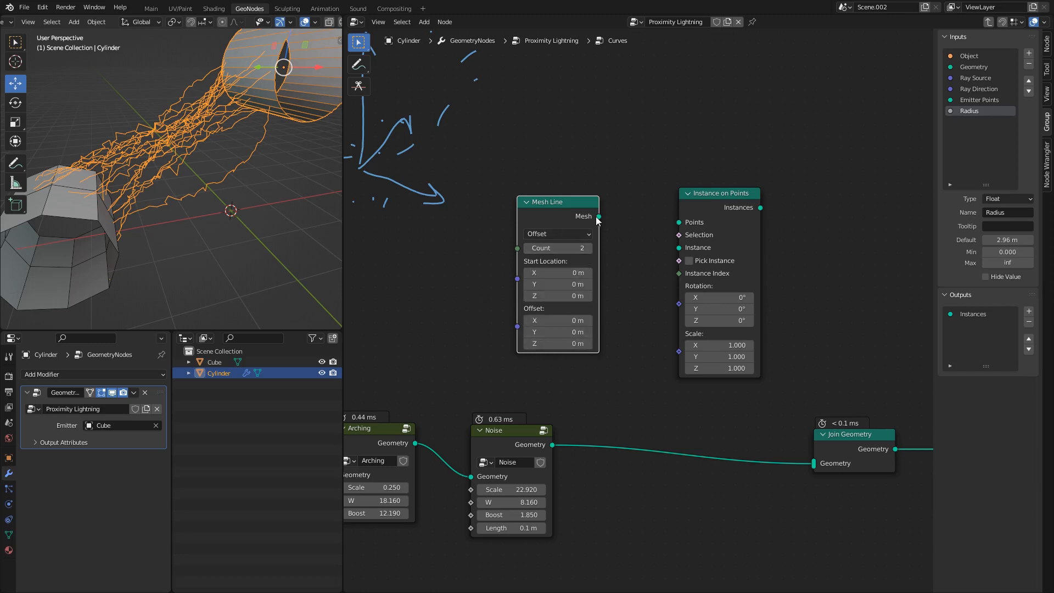
- Connect the Mesh Line to the Points input and the Noise geometry to the Instance input of Instance on Points
drag(535, 203, 547, 166)
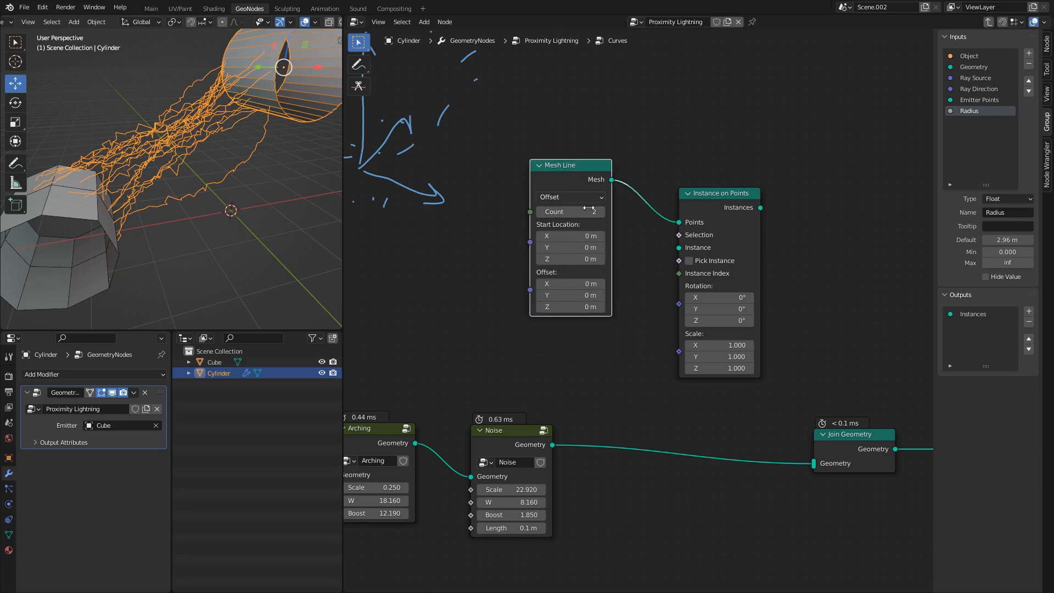
middle_drag(598, 427, 619, 400)
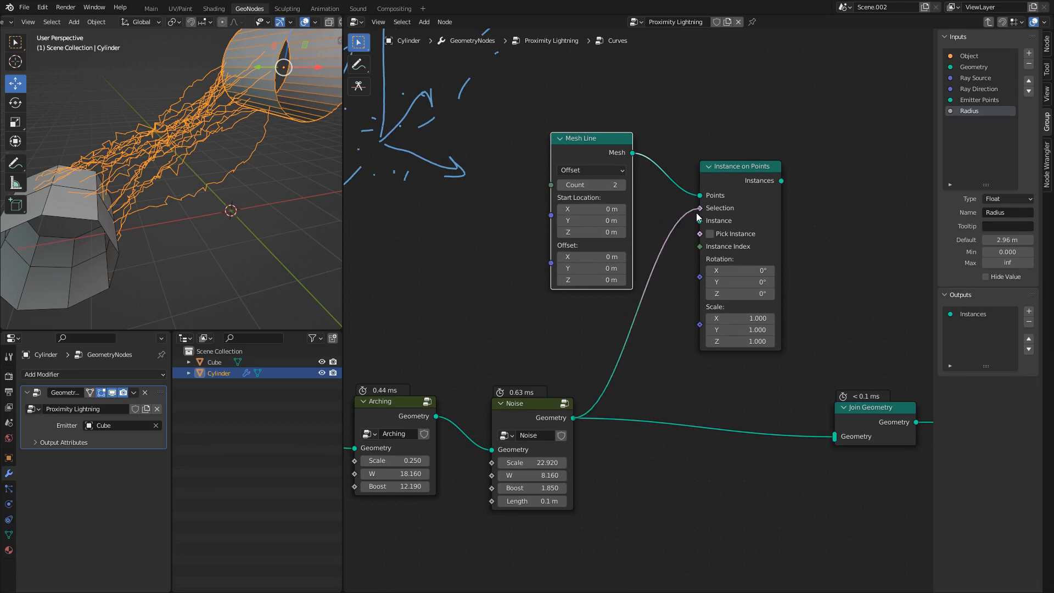
middle_drag(815, 253, 632, 244)
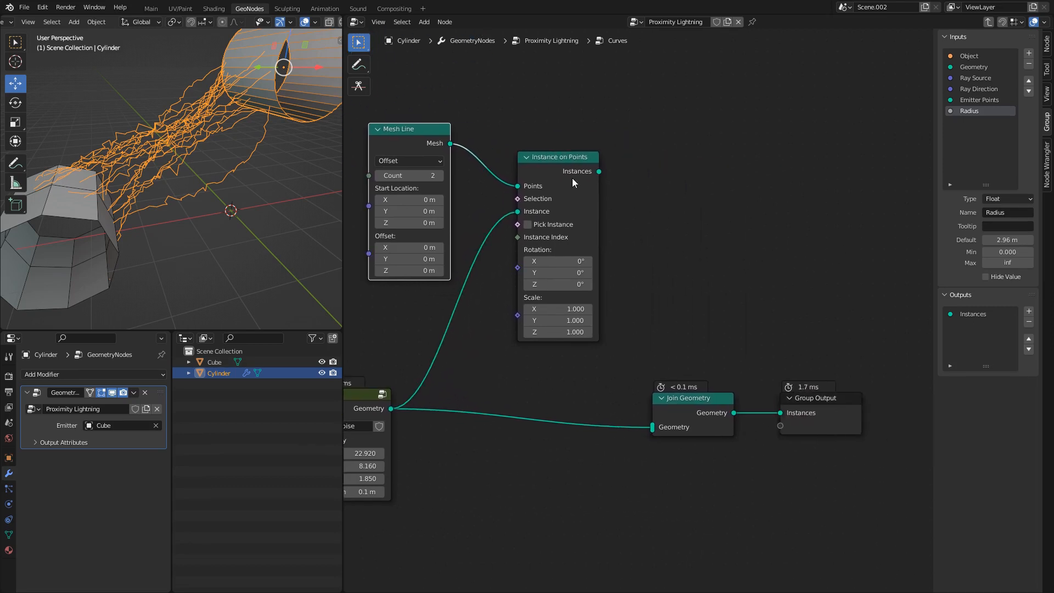
- Make room before Join Geometry and Group Output, and connect the Instance on Points output into Join Geometry
drag(682, 337, 794, 477)
key(g)
click(725, 455)
click(636, 262)
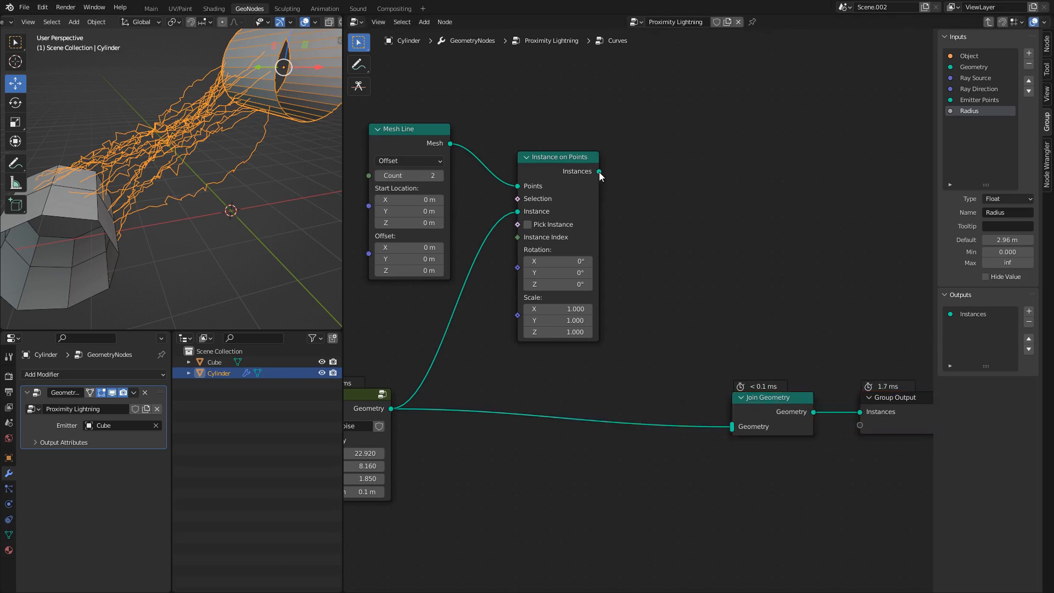
drag(599, 175, 732, 427)
- Group the Mesh Line and Instance on Points nodes, return to the Curves tree and name the group Forking
scroll(628, 371, down, 1)
middle_drag(558, 317, 701, 380)
drag(514, 138, 769, 358)
key(ctrl+g)
key(Tab)
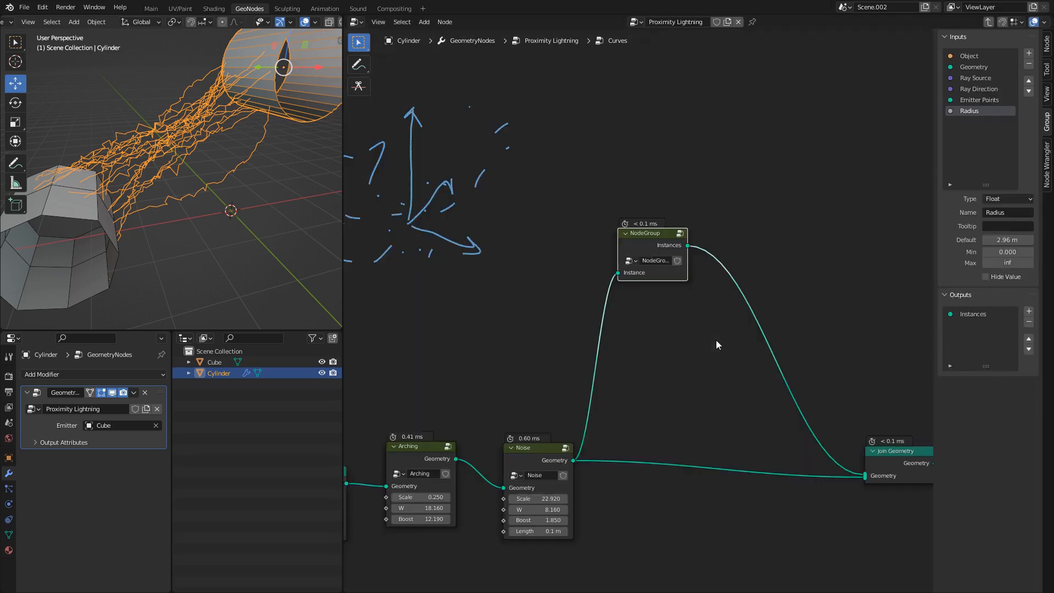
scroll(716, 345, up, 1)
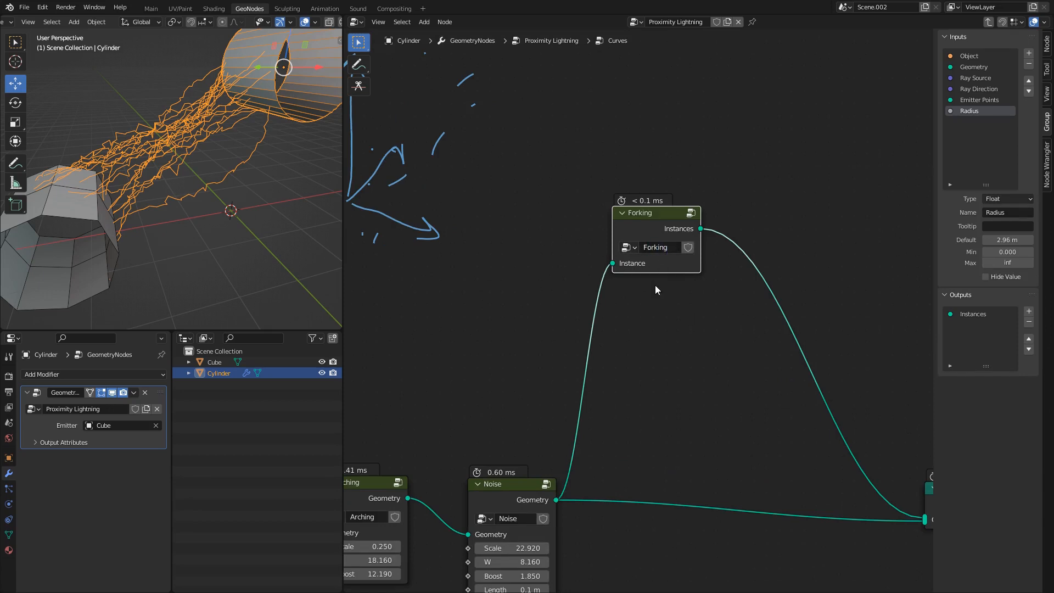
- Arrange the Forking node closer to the main chain and realign Join Geometry and Group Output with Noise
scroll(655, 285, down, 1)
middle_drag(666, 346, 590, 308)
key(g)
click(634, 392)
middle_drag(799, 394, 725, 356)
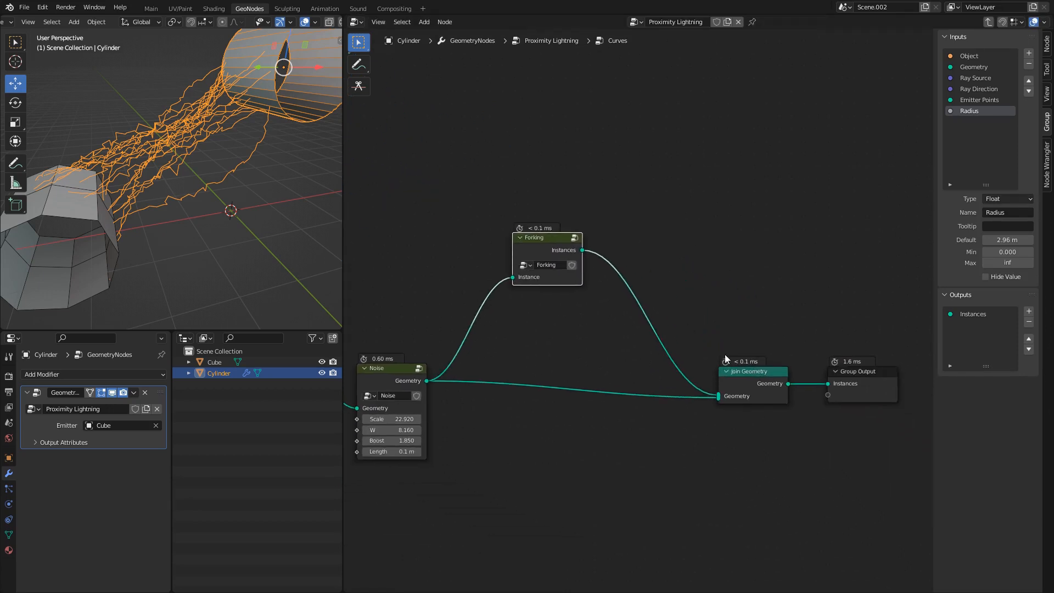
drag(725, 355, 866, 445)
key(g)
click(807, 426)
middle_drag(583, 366, 631, 375)
scroll(604, 321, up, 1)
- Enter the Forking group and move the Mesh Line node below the Group Input link
click(576, 237)
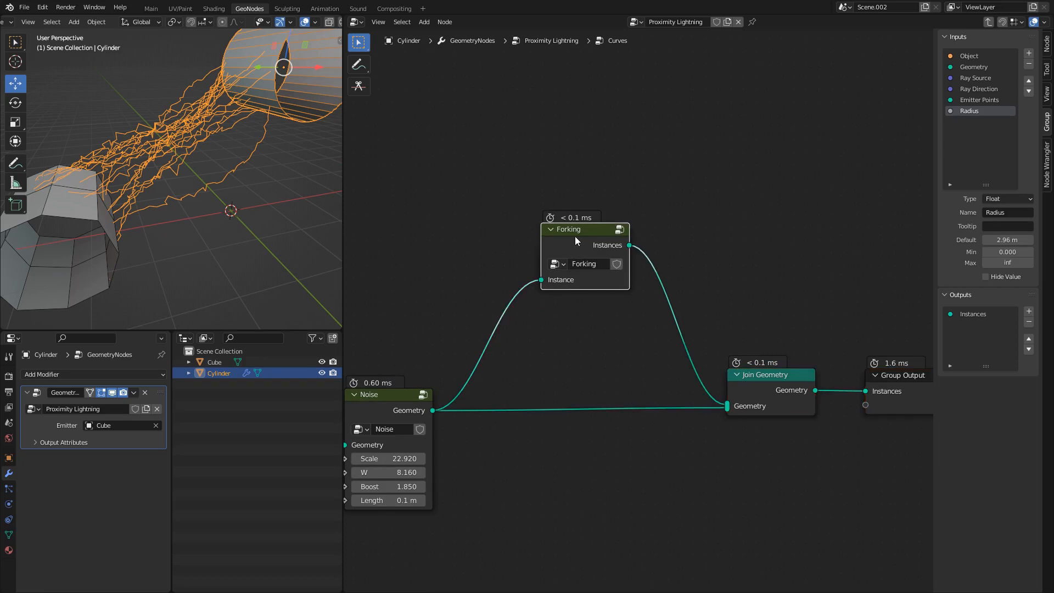
key(Tab)
scroll(576, 289, down, 4)
middle_drag(618, 318, 553, 276)
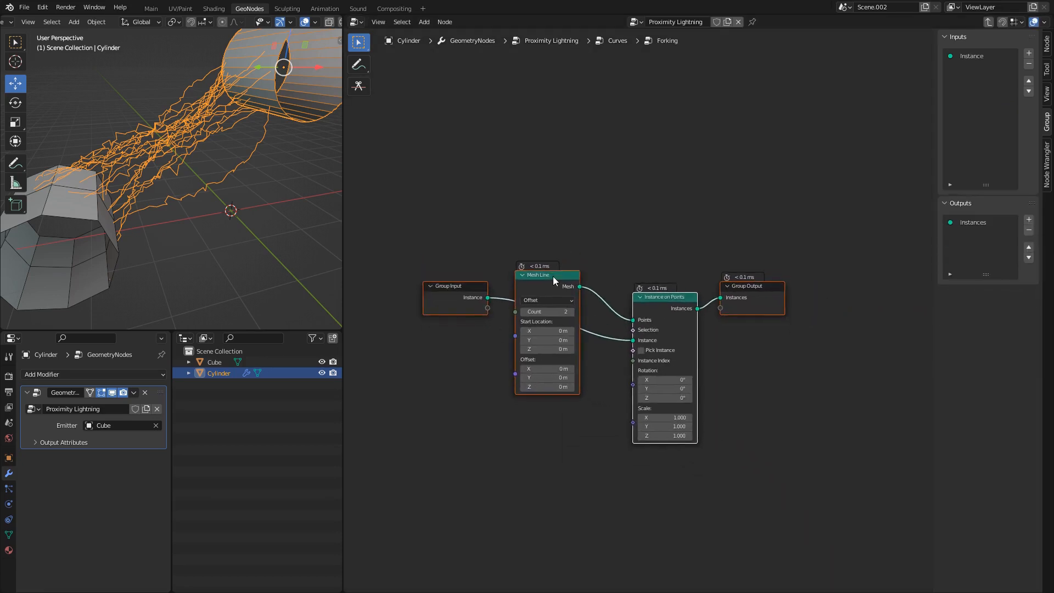
click(543, 288)
key(g)
click(543, 356)
middle_drag(513, 391, 554, 365)
scroll(552, 357, up, 4)
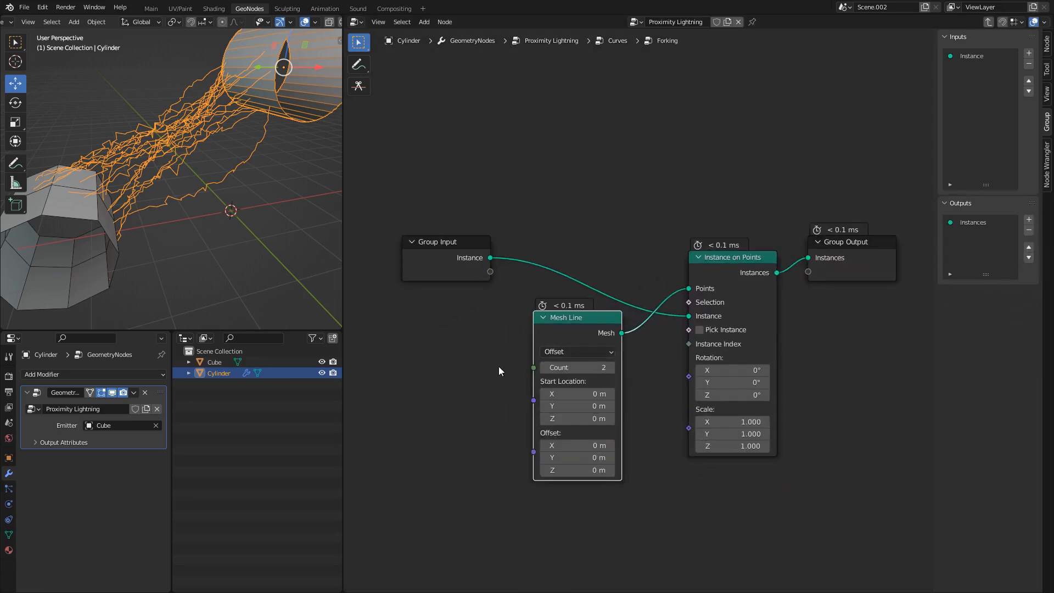
- Move the Group Input aside and expose the Mesh Line's Count as a Forking group input
drag(481, 272, 437, 275)
drag(534, 367, 449, 283)
middle_drag(667, 332, 490, 327)
- Move the Group Output farther away and insert a Realize Instances node after Instance on Points
drag(527, 252, 816, 258)
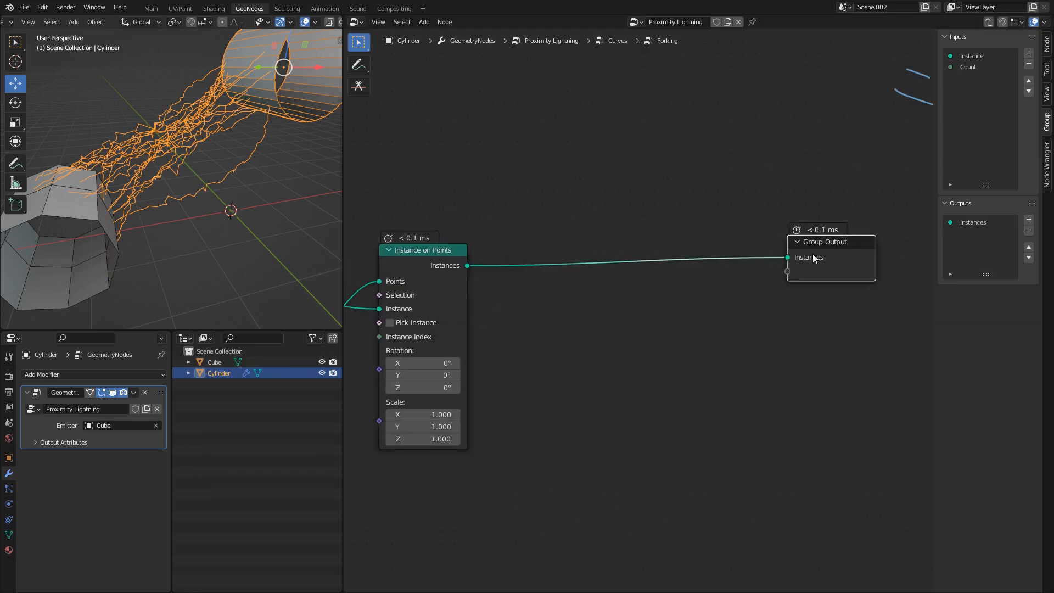
key(shift+a)
text(rea)
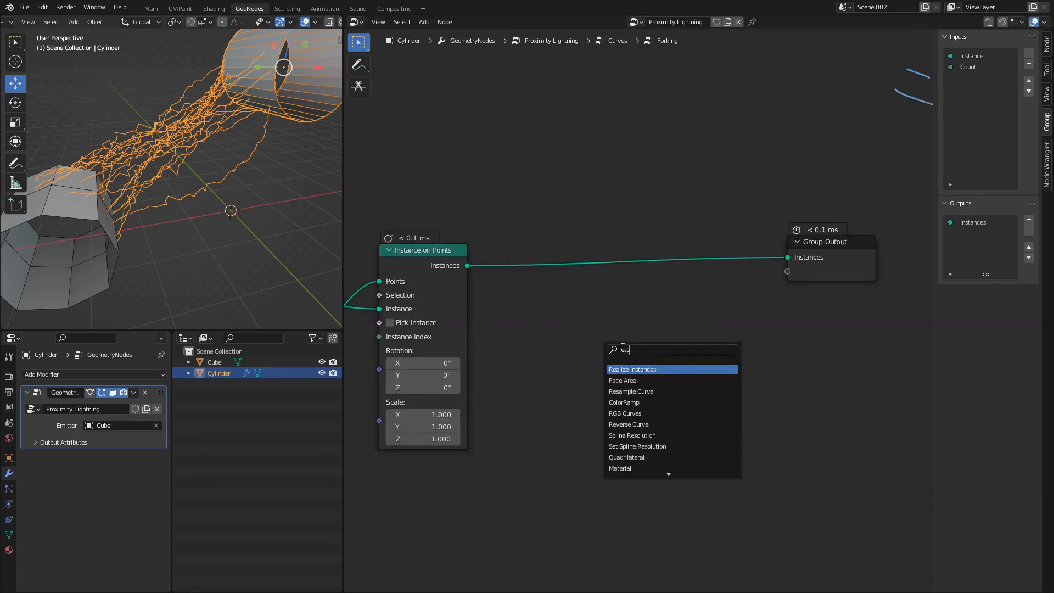
key(Return)
click(576, 272)
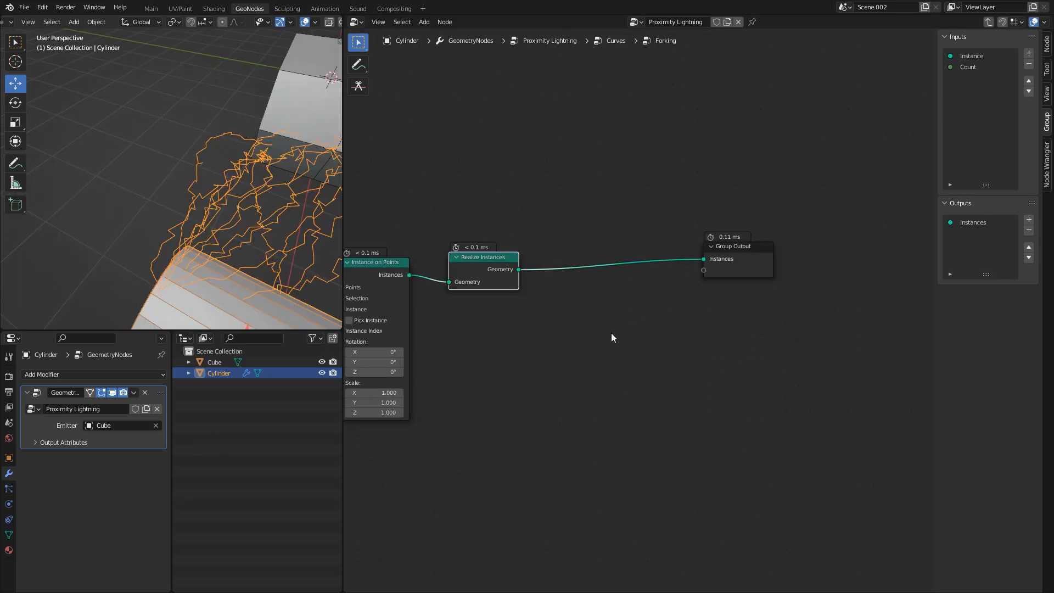
- Insert a Set Position node between Realize Instances and Group Output, leaving space before it for more nodes
key(shift+a)
text(set)
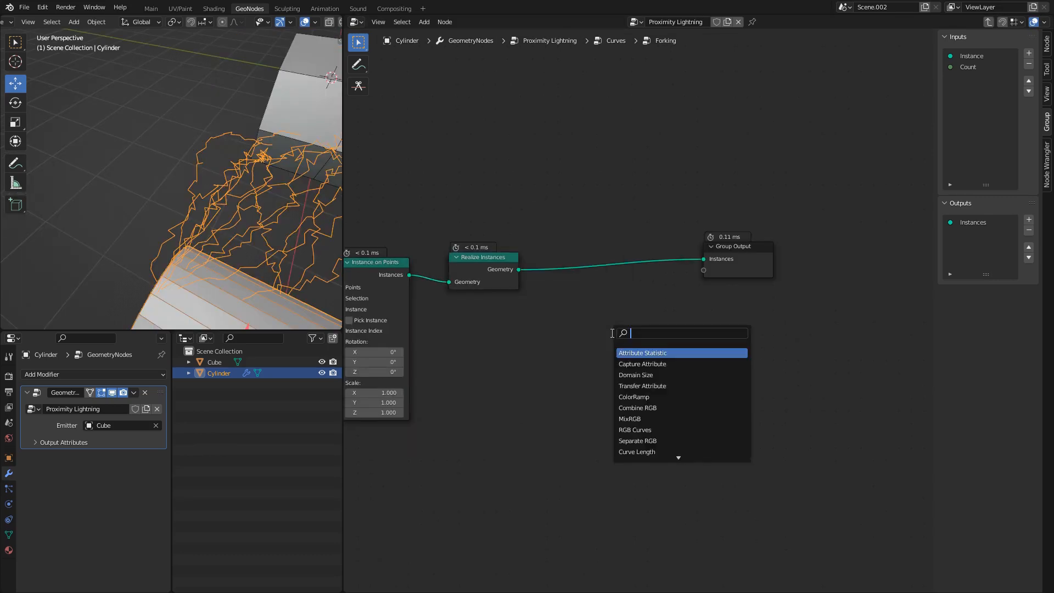
text( pos)
key(Return)
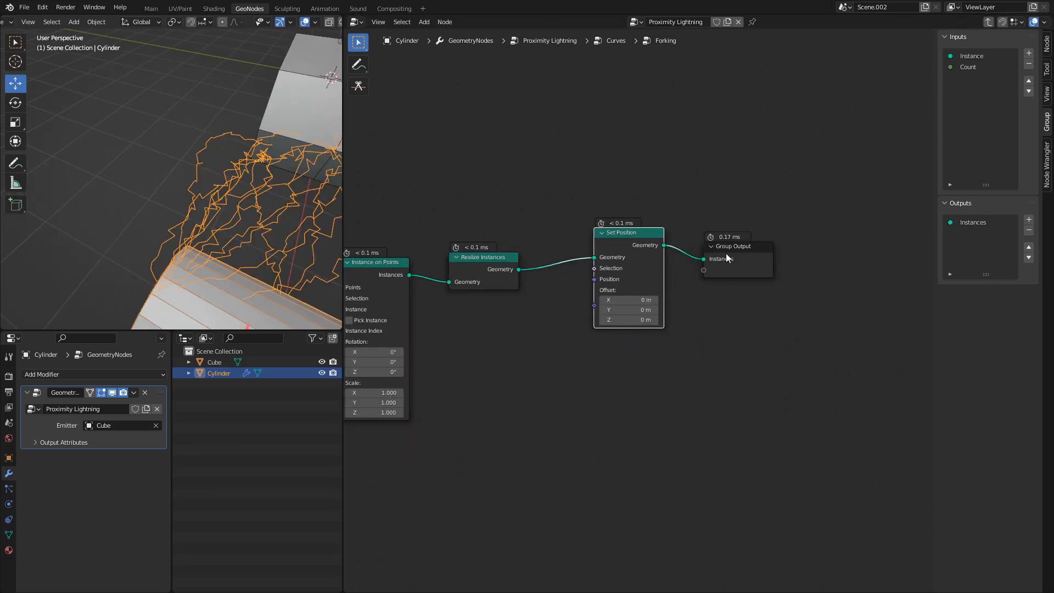
click(693, 251)
drag(641, 236, 729, 235)
- Add a Normal node and a Vector Rotate node below the link between Realize Instances and Set Position
middle_drag(216, 182, 163, 157)
click(596, 402)
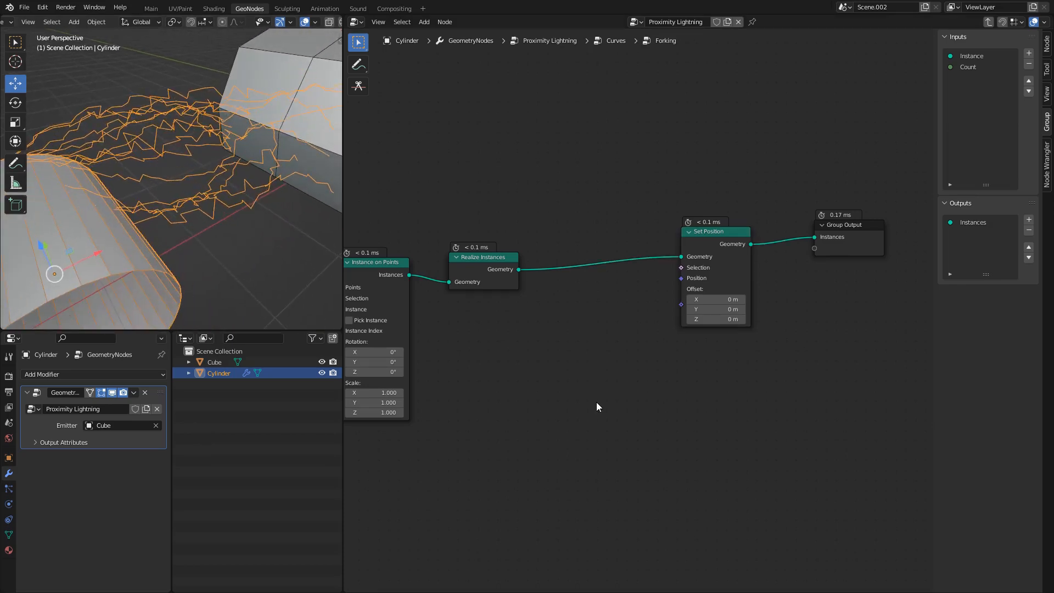
key(shift+a)
text(norma)
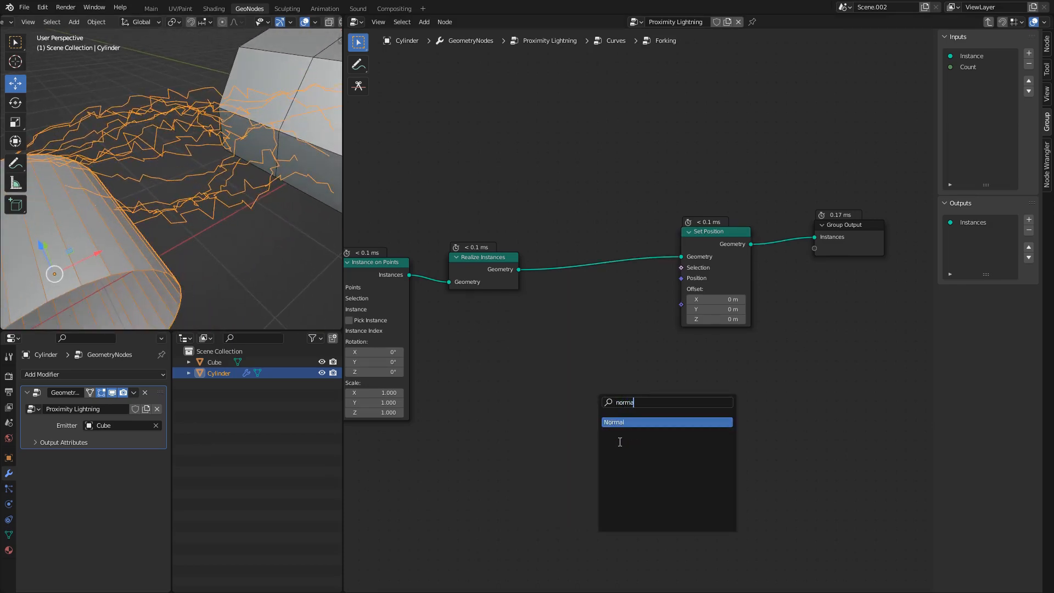
key(Return)
click(585, 376)
key(shift+a)
text(vec)
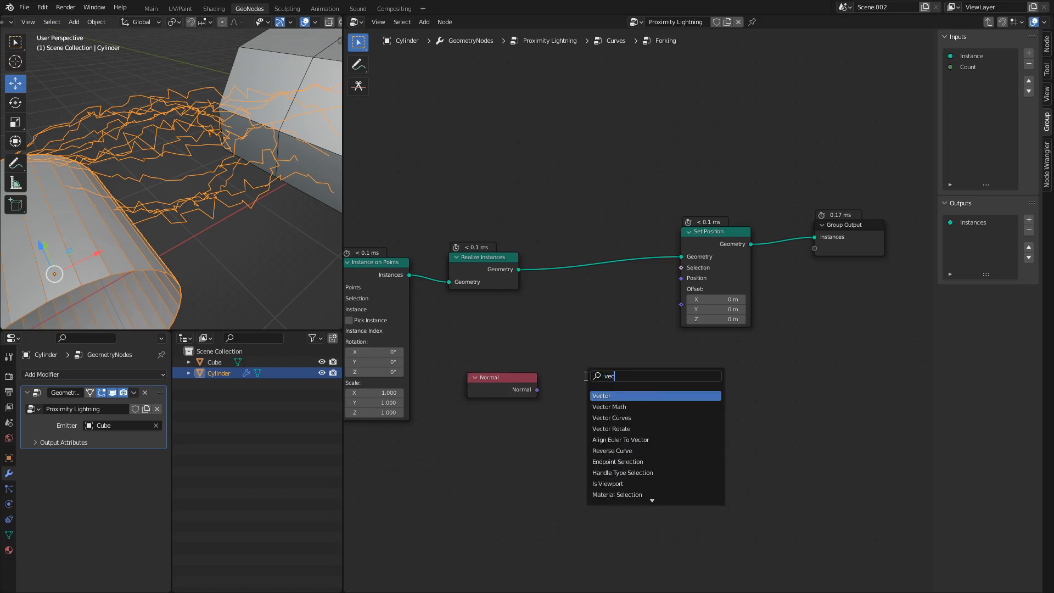
text(r)
key(Return)
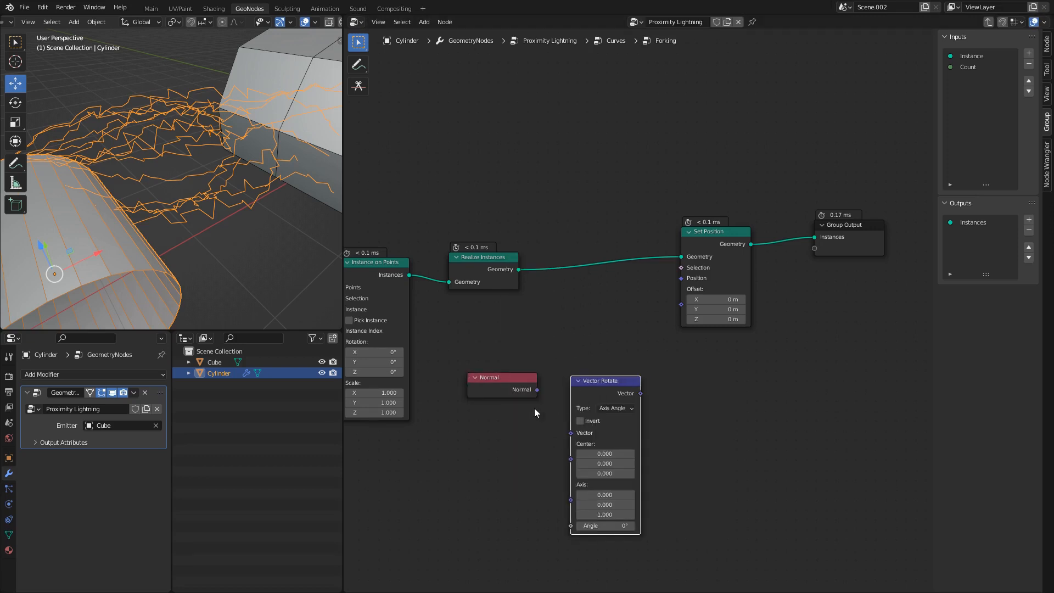
- Add a Curve Tangent node, and connect Normal to Vector Rotate's Vector input and Tangent to its Axis input
click(535, 408)
key(shift+a)
text(tang)
key(Return)
click(540, 448)
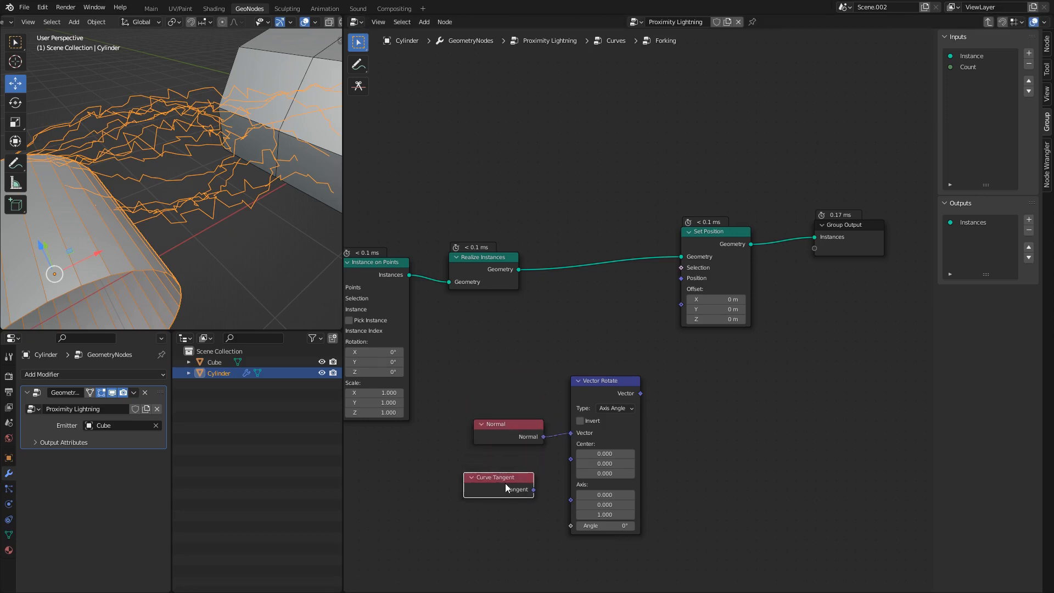
drag(561, 480, 567, 497)
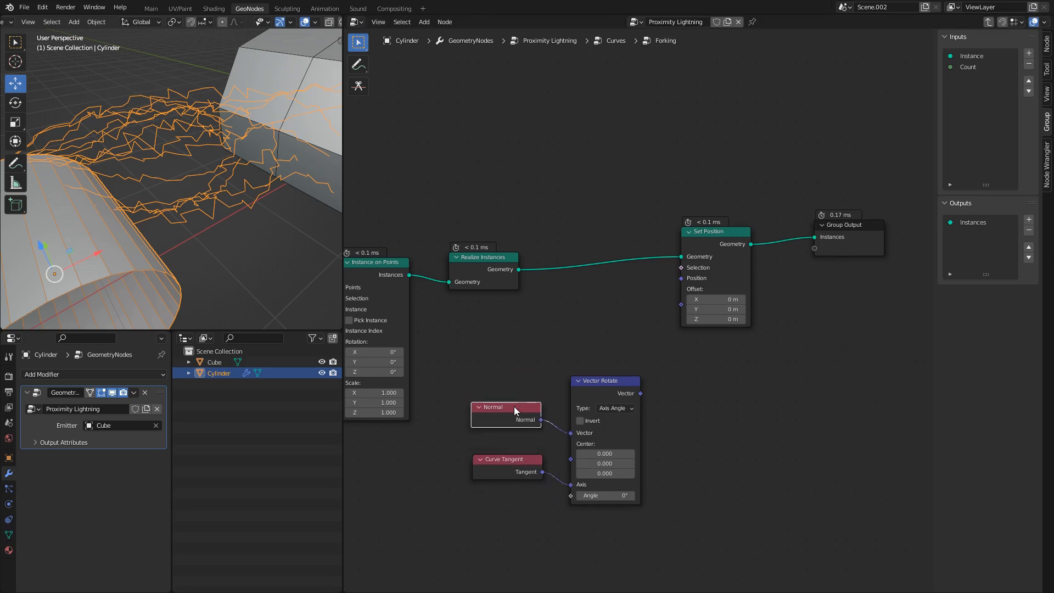
- Spread out the node layout, shifting Set Position and Group Output further along and placing the Normal, Curve Tangent and Vector Rotate nodes before them
drag(475, 358, 645, 547)
key(g)
click(710, 453)
drag(651, 192, 827, 275)
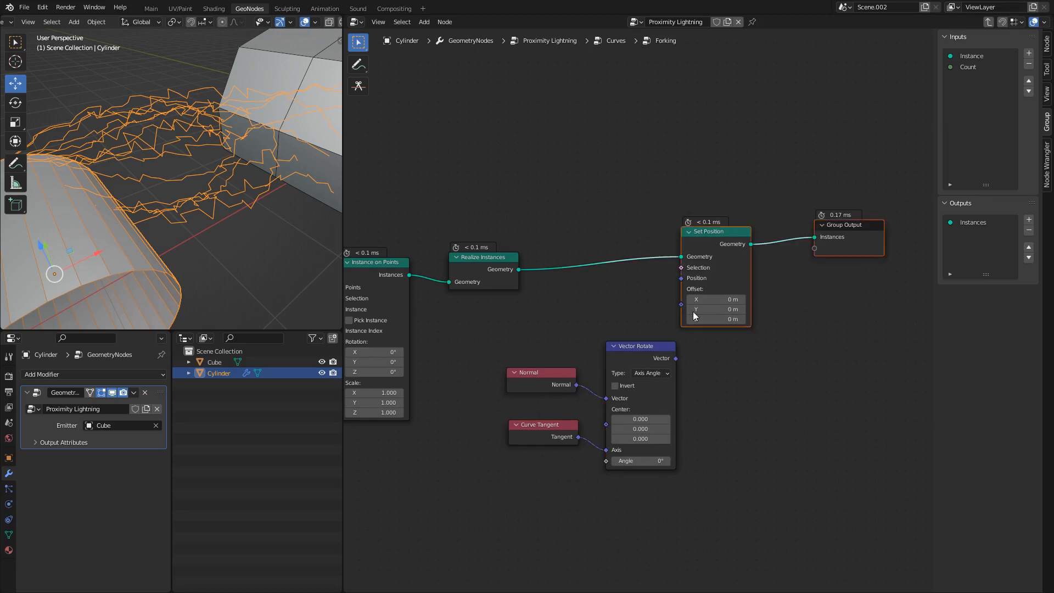
key(g)
click(828, 304)
drag(740, 306, 536, 439)
key(g)
click(583, 305)
click(535, 377)
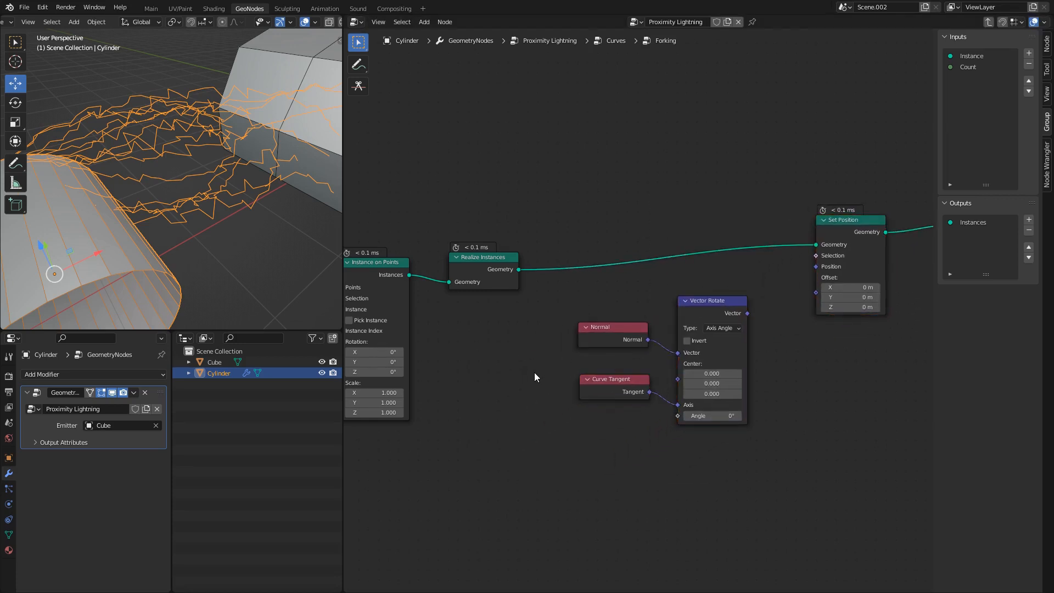
middle_drag(535, 373, 459, 368)
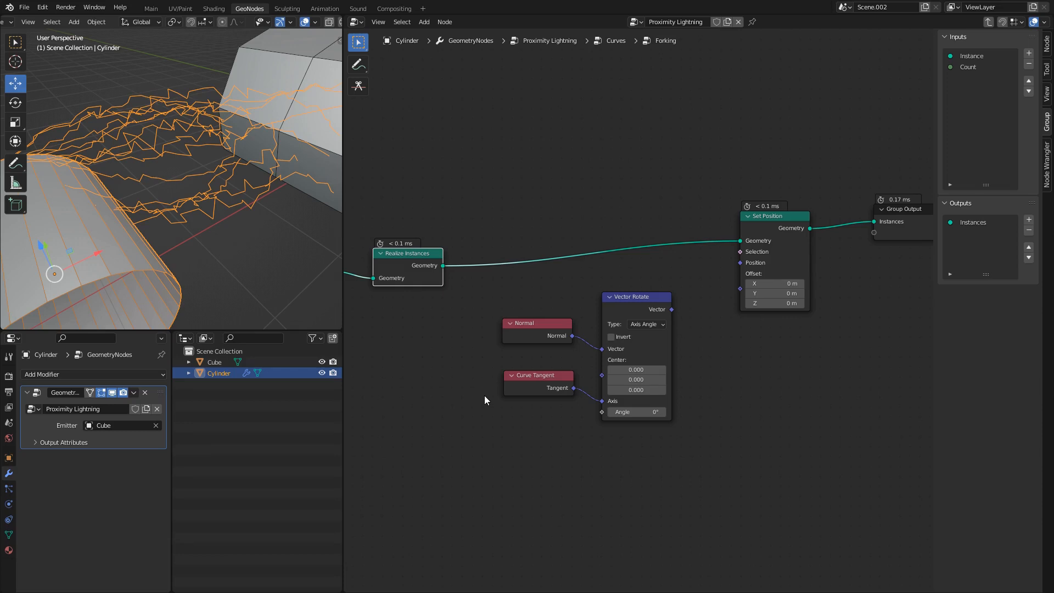
- Add an Accumulate Field node below the Curve Tangent node
middle_drag(433, 431, 489, 403)
key(shift+a)
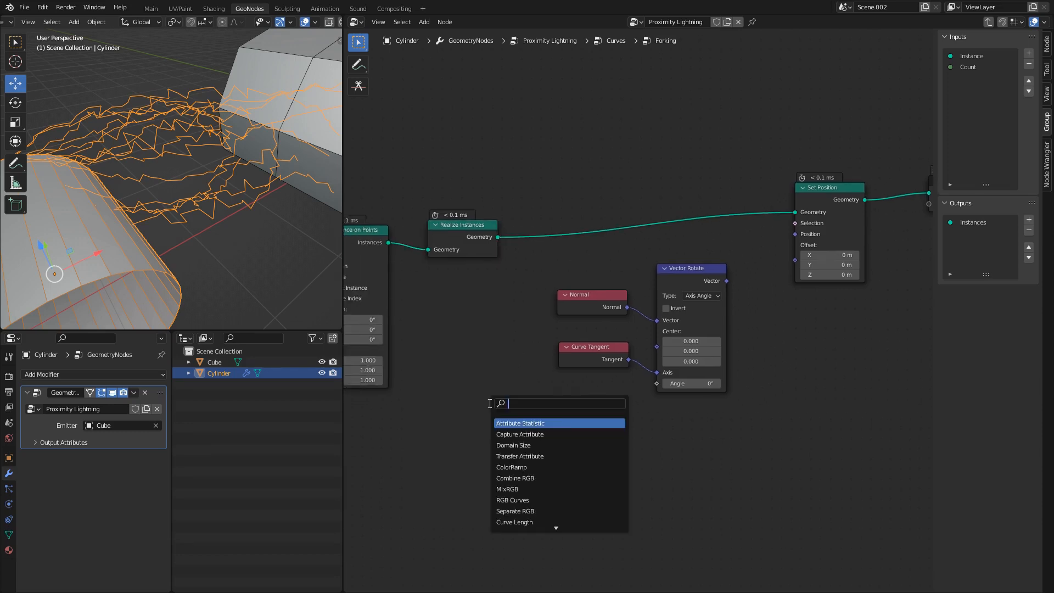
text(accum)
click(518, 423)
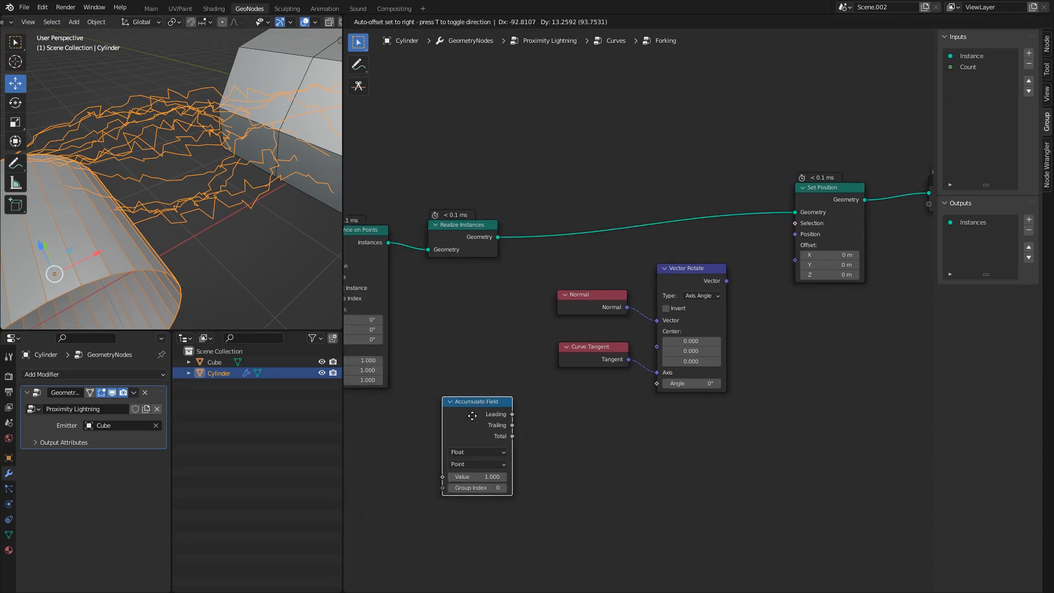
click(484, 405)
scroll(565, 417, up, 2)
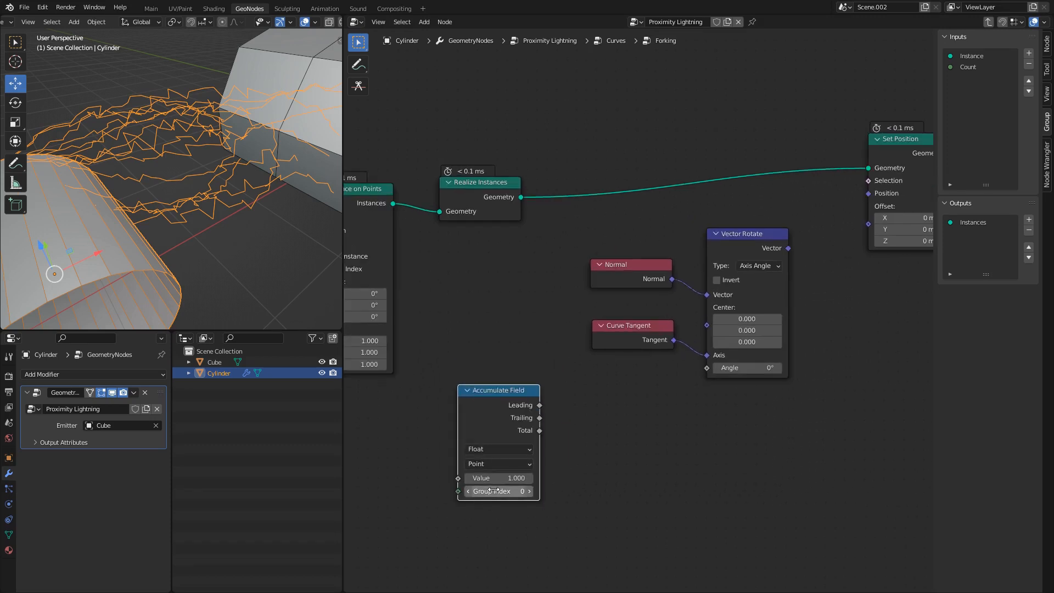
- Set the Accumulate Field node's data type to Integer and its domain to Spline
click(491, 450)
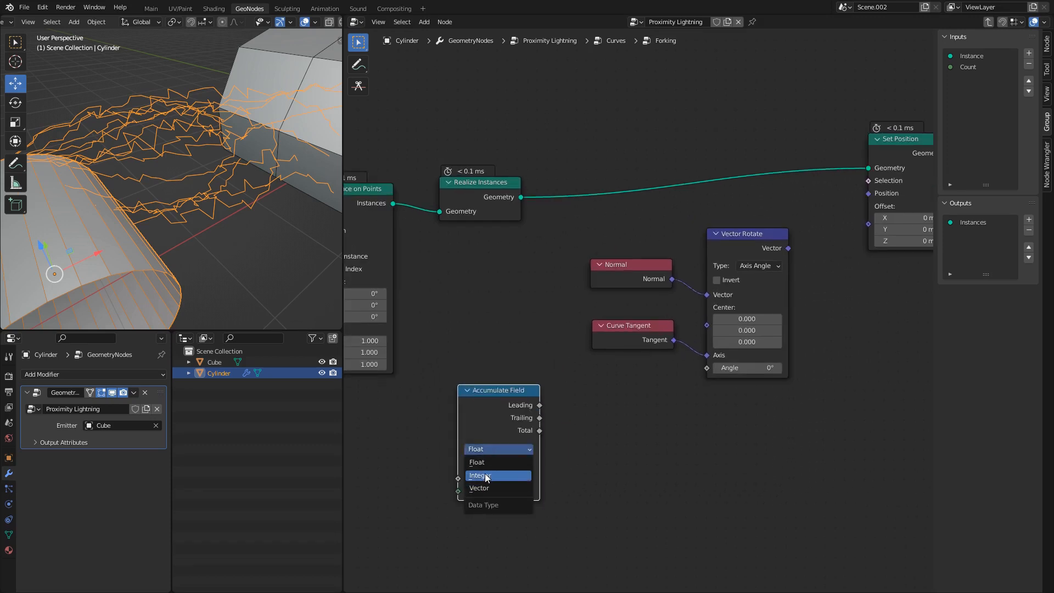
click(490, 473)
click(499, 462)
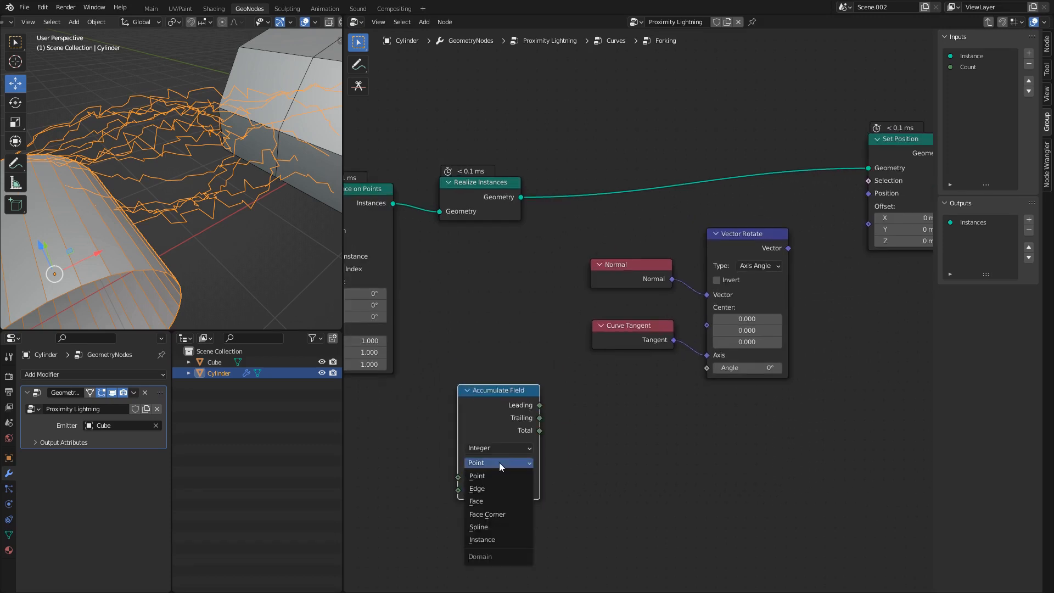
click(494, 527)
drag(507, 393, 493, 398)
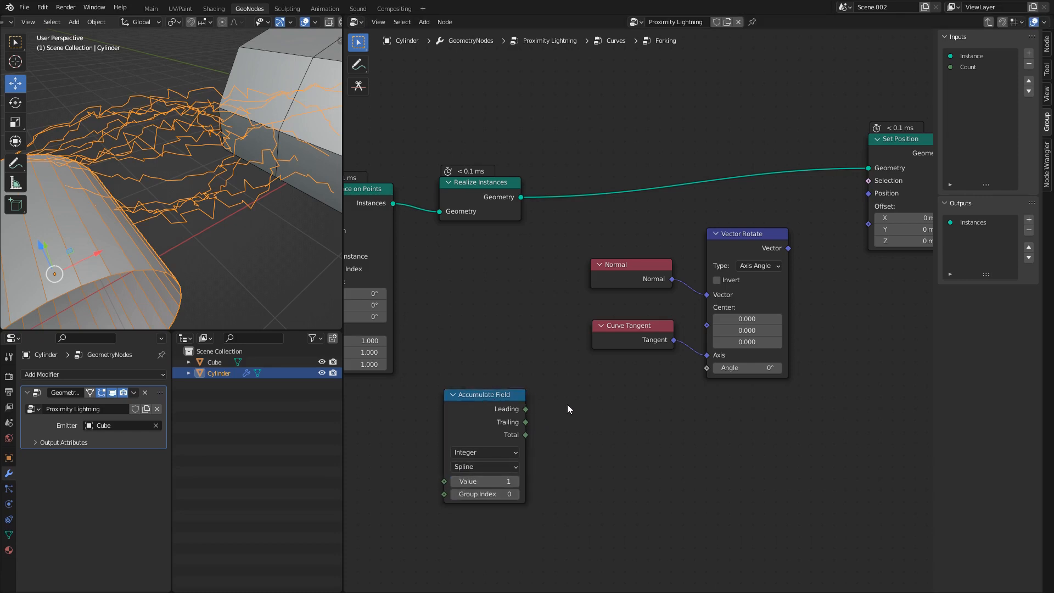
- Add a Random Value node and connect its Value output to the Angle input of Vector Rotate
key(shift+a)
key(s)
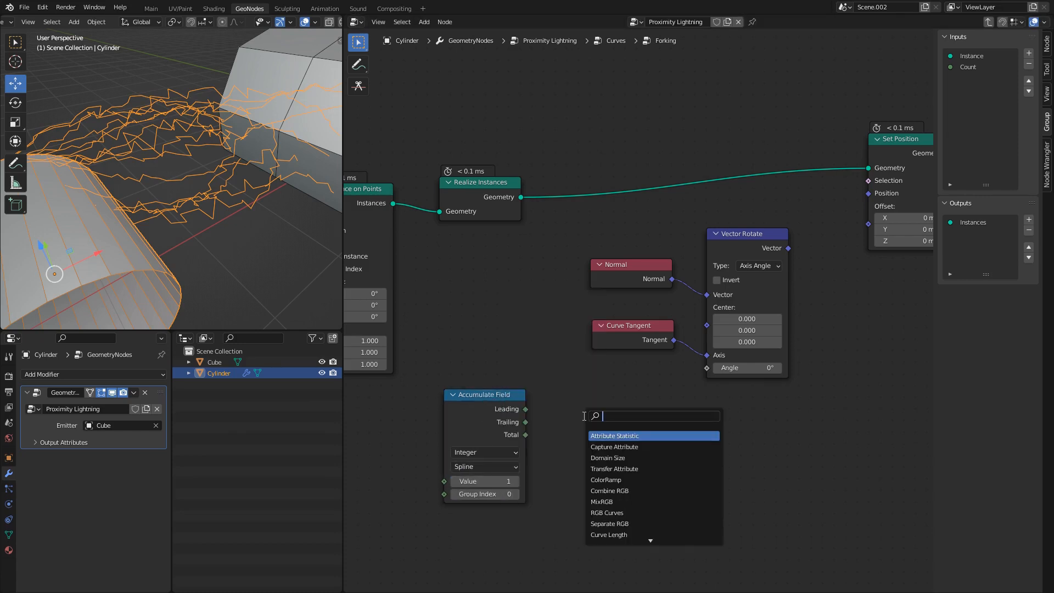
key(shift+a)
text(s)
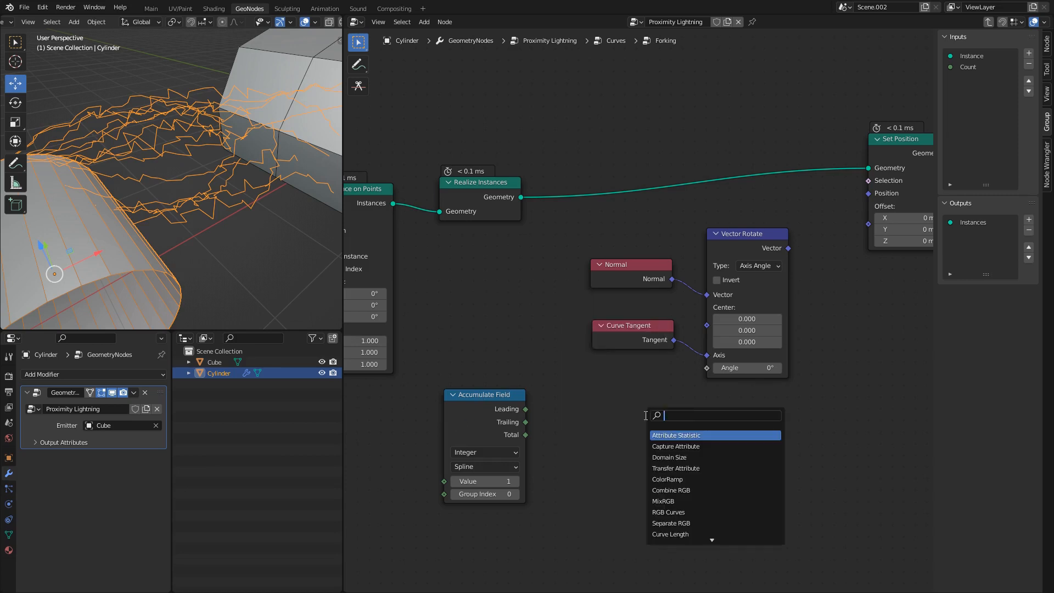
text(rand)
key(Return)
click(649, 410)
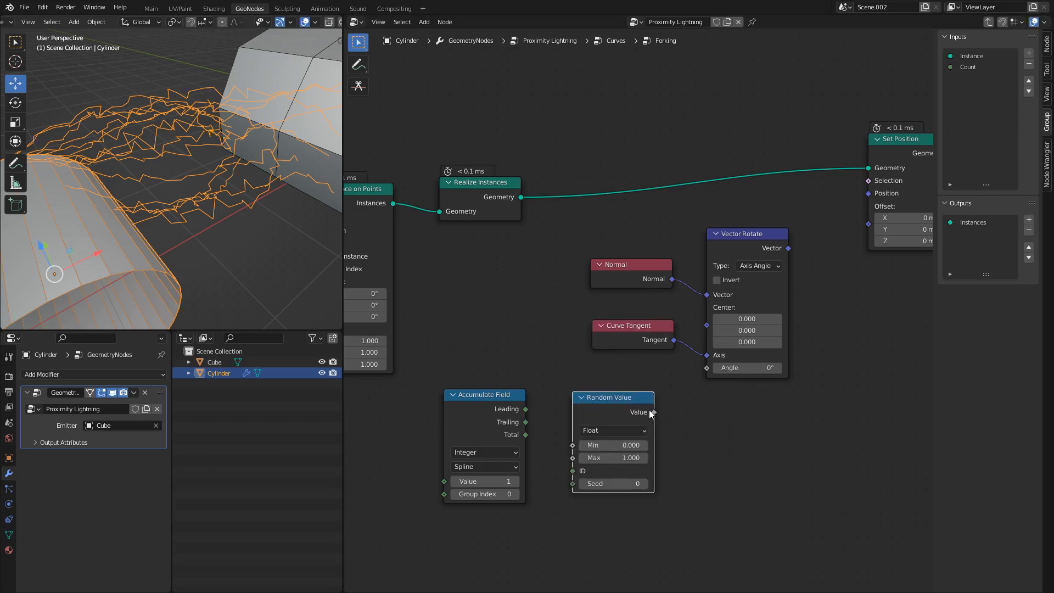
drag(653, 412, 707, 368)
- Move Accumulate Field lower and set the Random Value node's Max to 2*pi
middle_drag(641, 420, 640, 367)
drag(511, 360, 492, 439)
scroll(608, 420, up, 1)
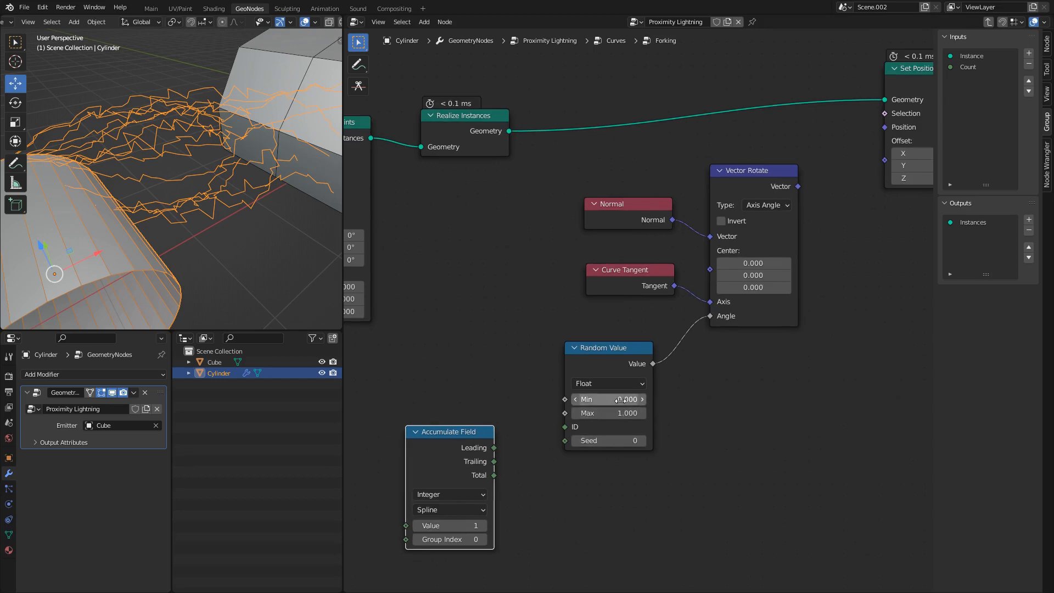
click(620, 413)
text(2*pi)
key(Return)
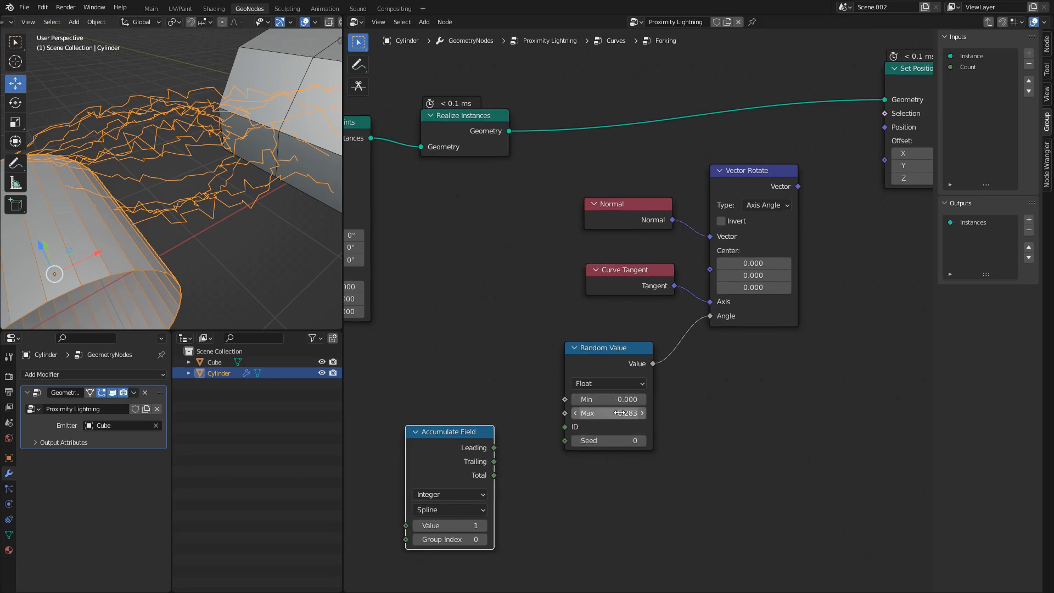
- Connect Accumulate Field's Trailing output to the Random Value node's ID input and tidy the node's placement
middle_drag(586, 428, 614, 386)
drag(506, 393, 592, 381)
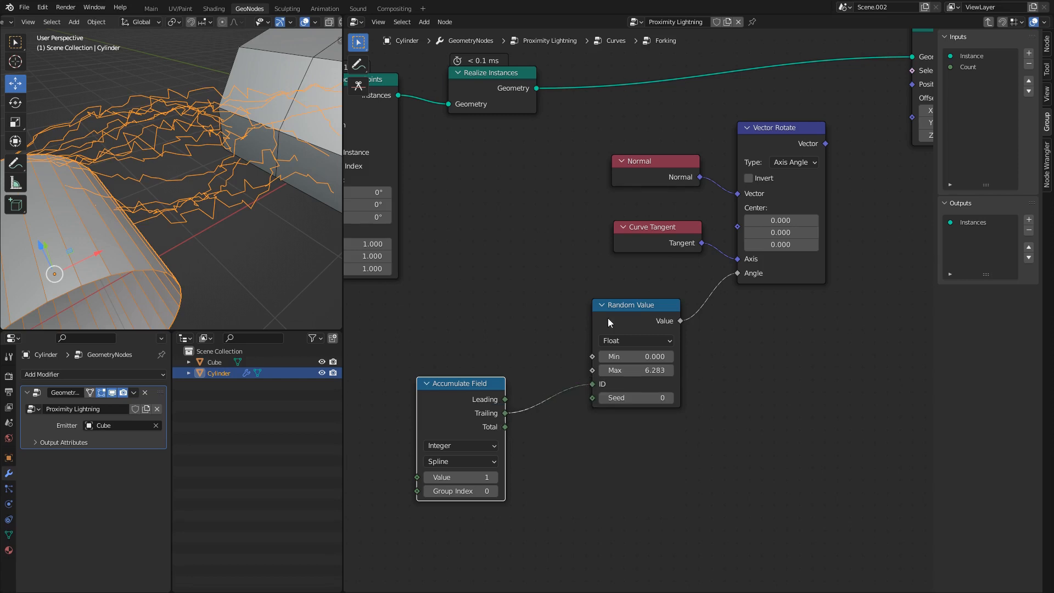
scroll(582, 368, down, 2)
drag(522, 381, 540, 369)
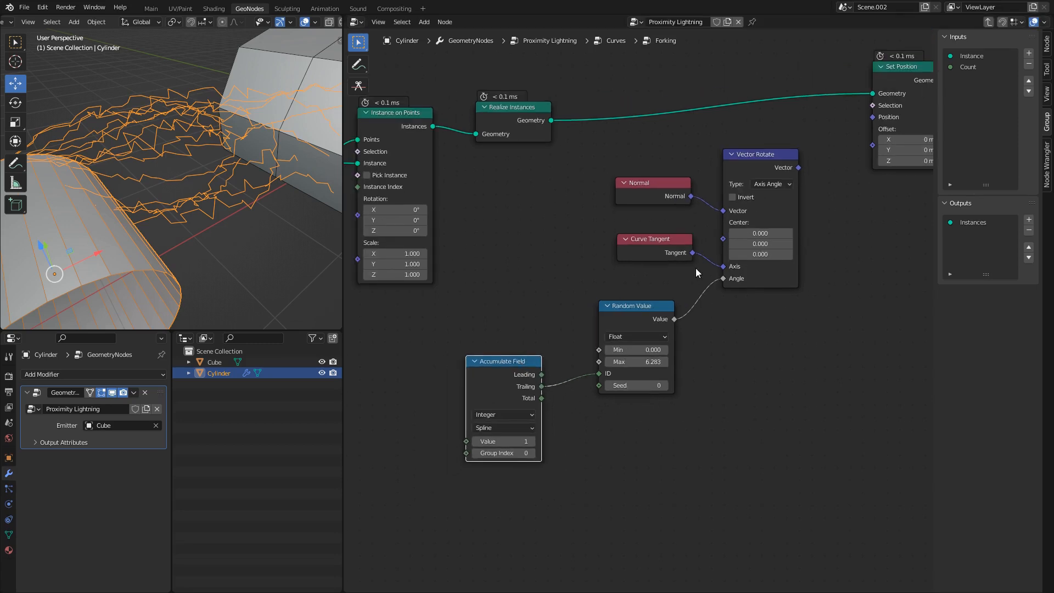
- Move Set Position and Group Output further along, and connect Vector Rotate's Vector output to Set Position's Offset
middle_drag(789, 203, 614, 318)
middle_drag(686, 264, 611, 292)
drag(609, 169, 792, 303)
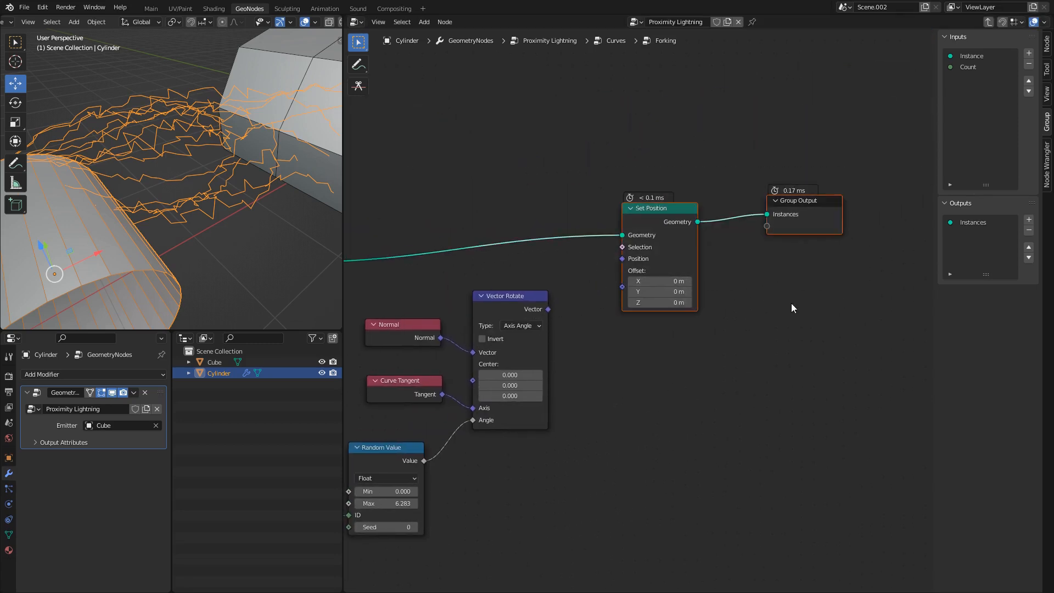
key(g)
click(650, 309)
middle_drag(604, 364, 651, 316)
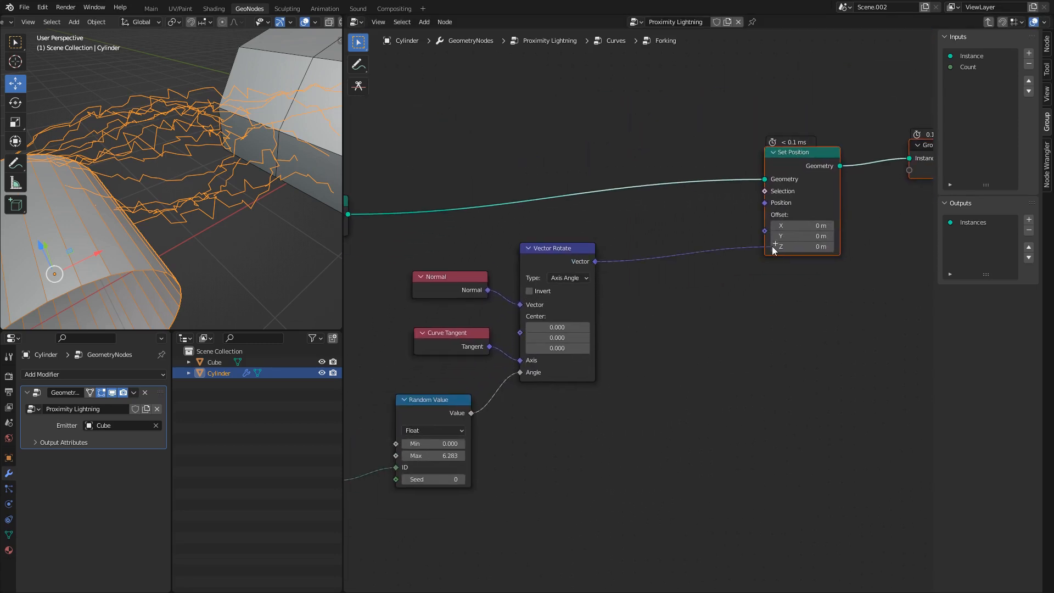
drag(774, 237, 769, 232)
middle_drag(245, 167, 237, 164)
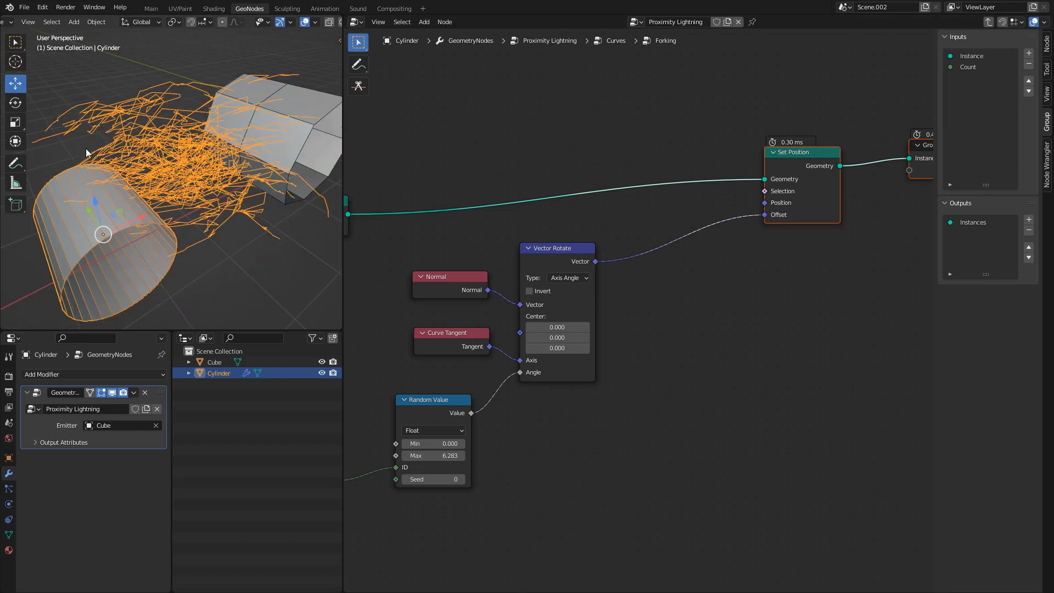
- Insert a Vector Math node set to Multiply on the link between Vector Rotate and Set Position's Offset
middle_drag(707, 346, 686, 349)
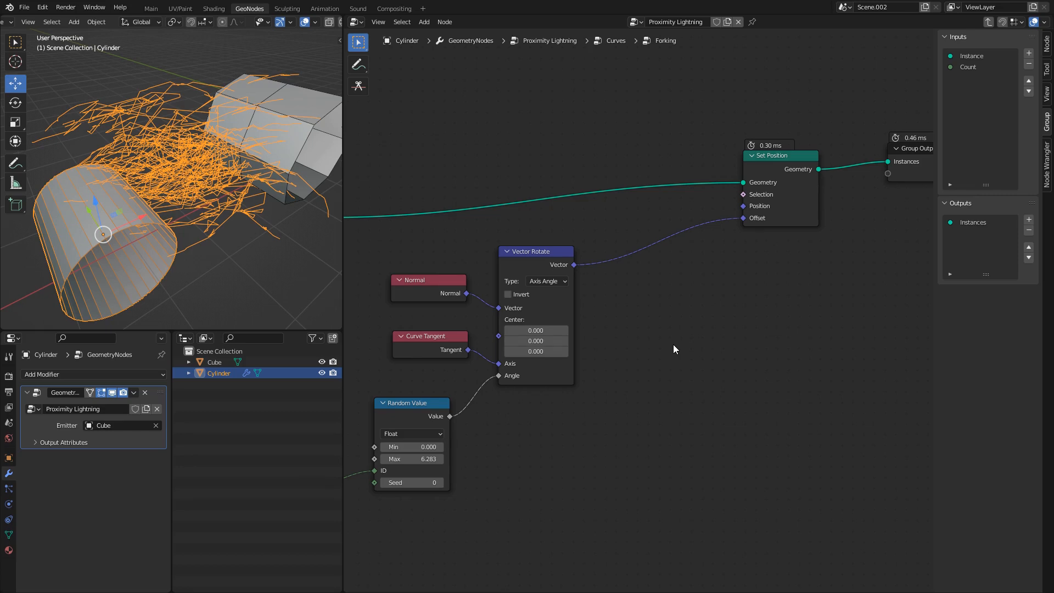
middle_drag(673, 344, 628, 345)
key(shift+a)
click(637, 348)
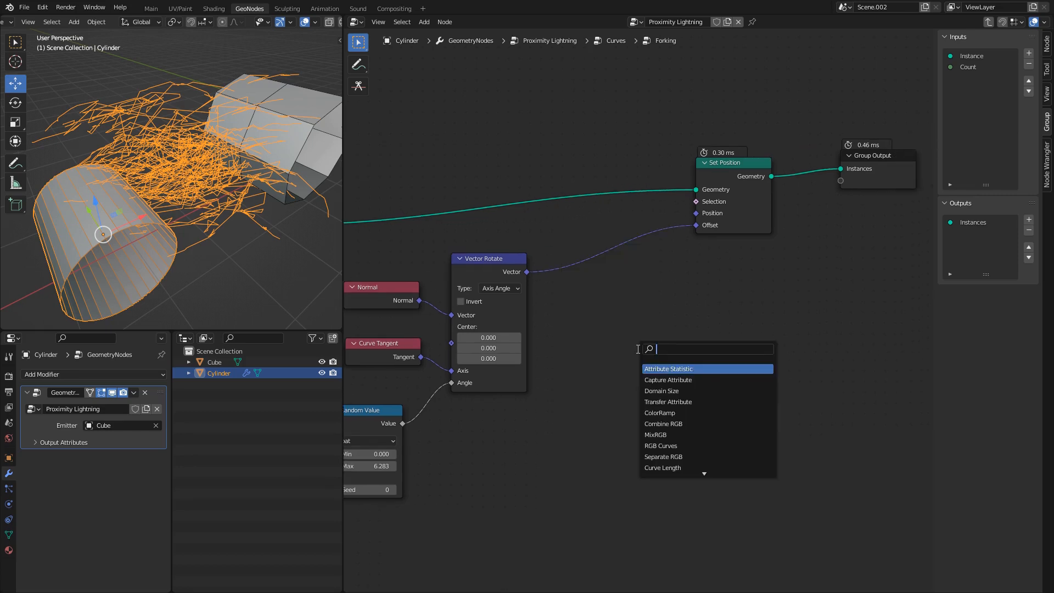
text(vec)
click(676, 381)
click(668, 347)
click(669, 346)
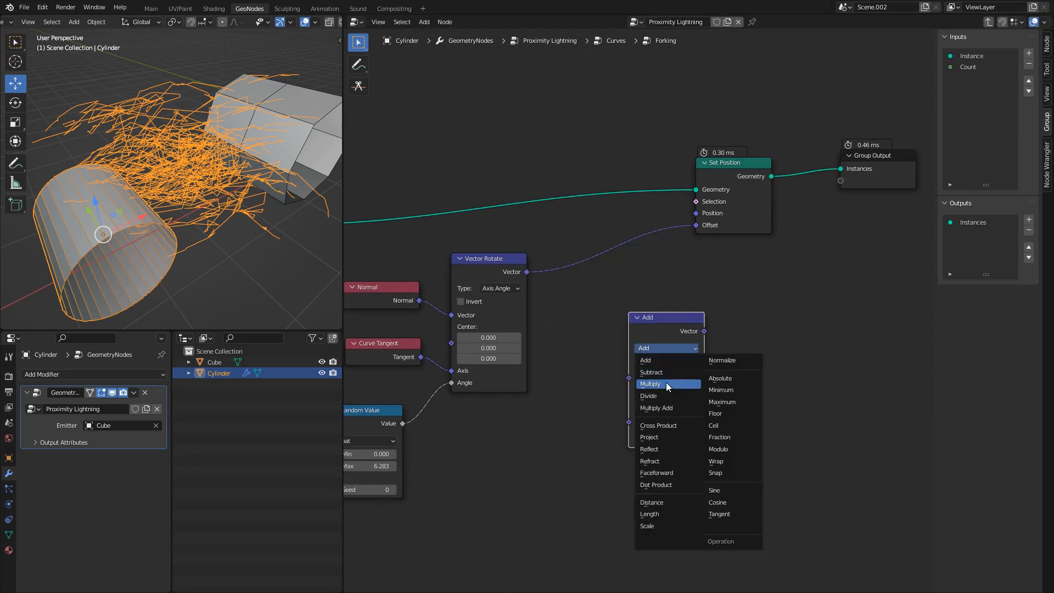
click(667, 383)
drag(663, 328, 613, 249)
key(shift+a)
text(u)
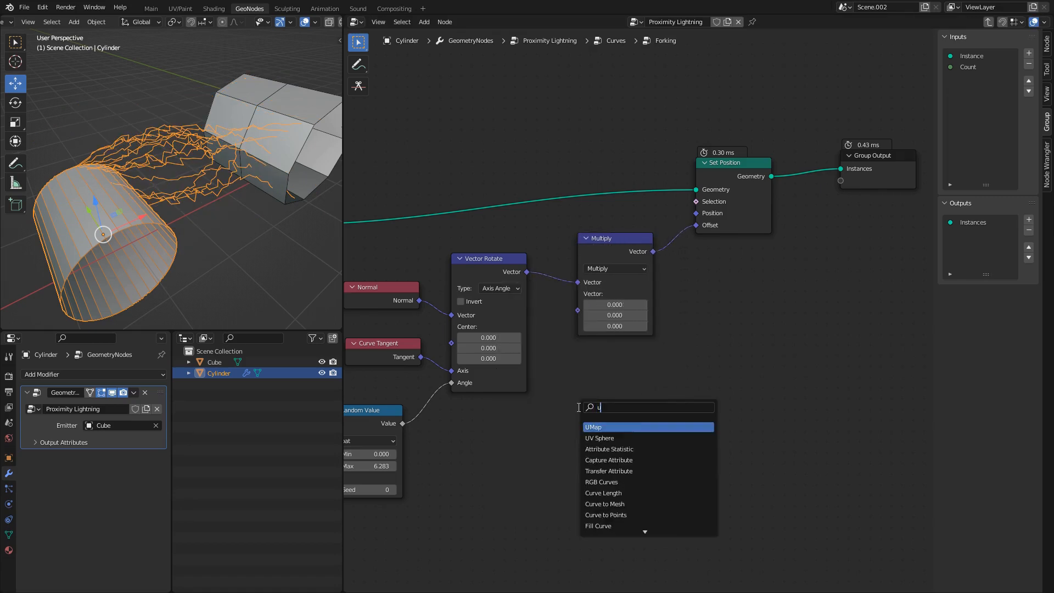
text(ma)
key(Escape)
- Add a Spline Length node and connect its Length output to the second Vector input of the vector Multiply node
key(shift+a)
text(spline)
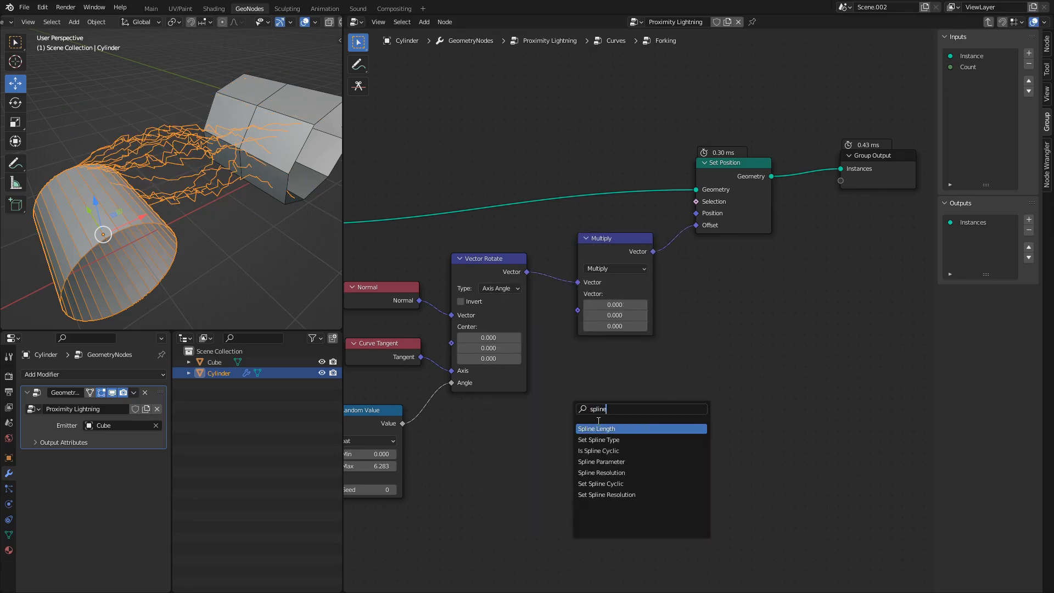
key(Return)
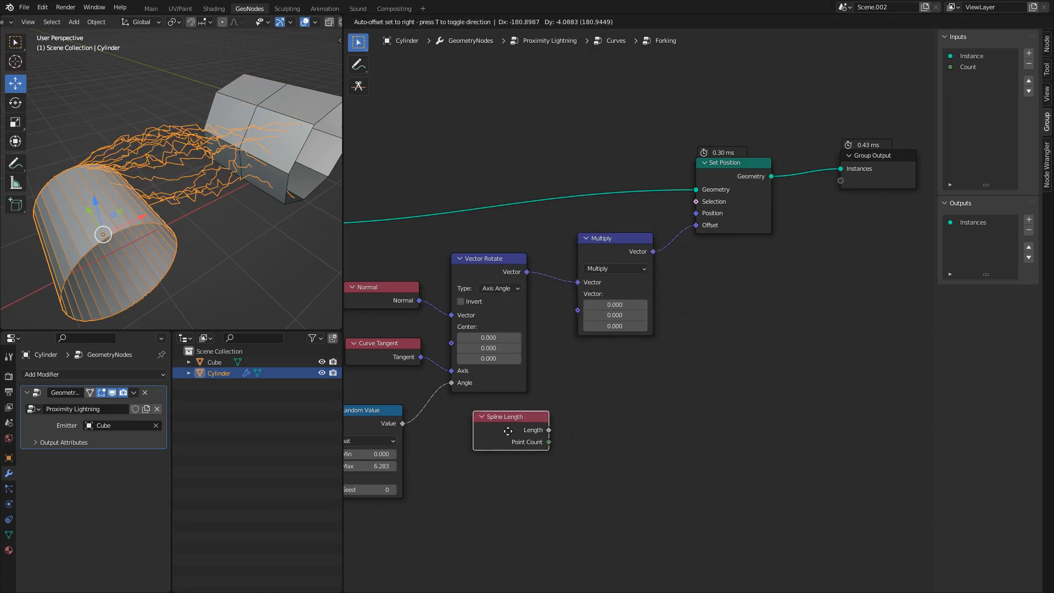
click(504, 426)
drag(515, 422, 565, 308)
middle_drag(224, 206, 184, 181)
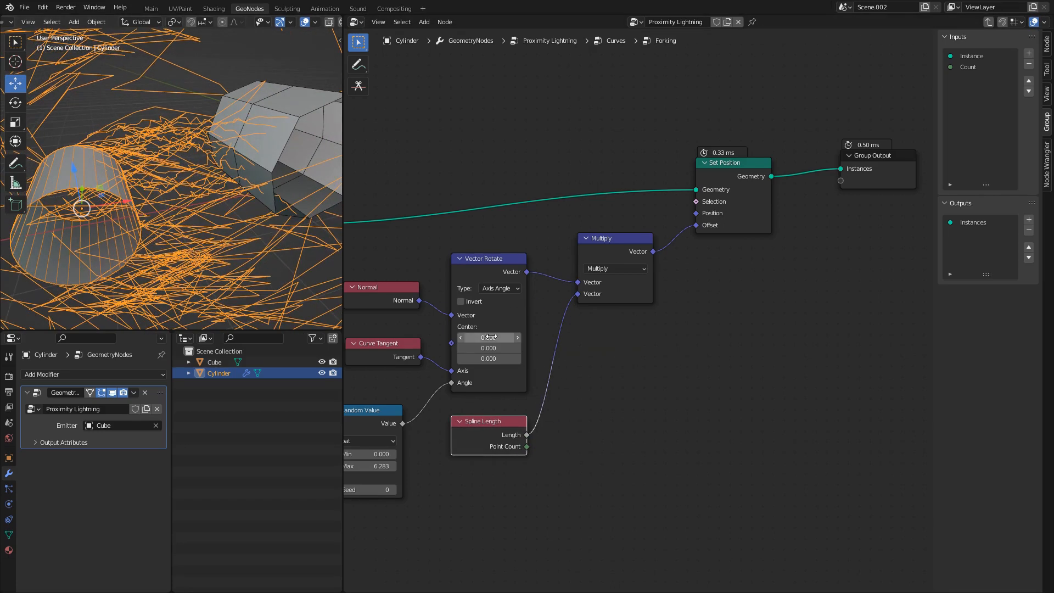
- Make room before the vector Multiply node and insert a Math node on the link from Spline Length
scroll(537, 383, down, 2)
drag(854, 160, 597, 338)
key(g)
click(679, 342)
key(shift+a)
text(mat)
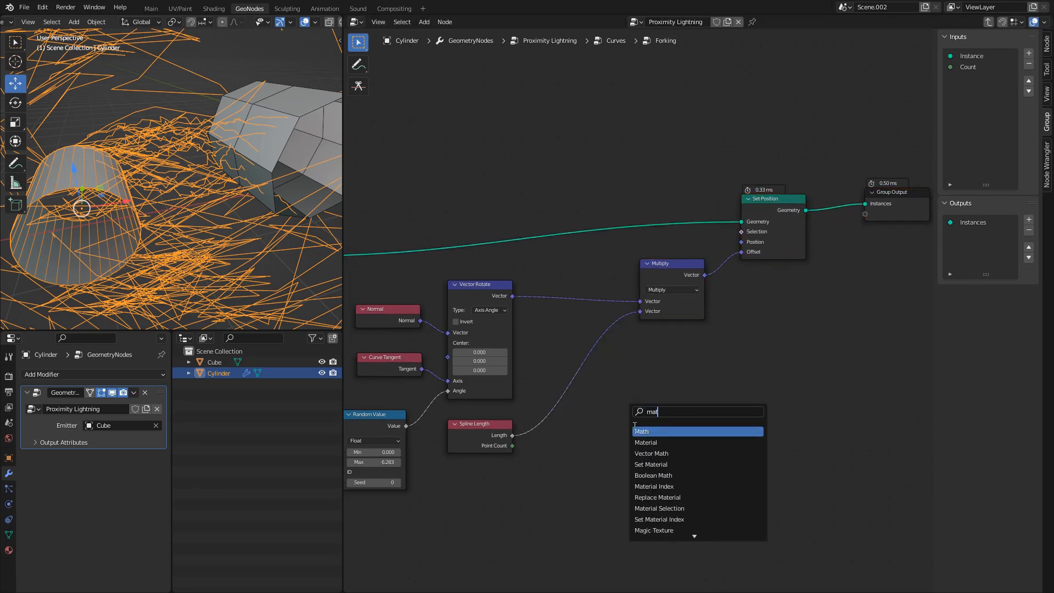
key(Return)
click(576, 435)
scroll(576, 438, up, 3)
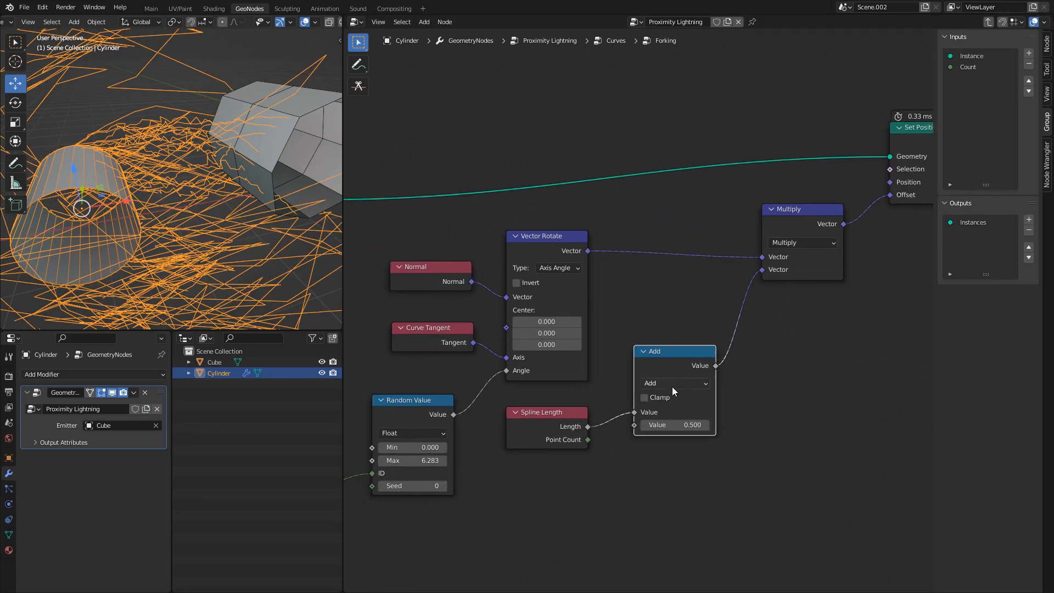
- Set the Math node's operation to Multiply and its second value to 0.060
click(673, 384)
click(352, 445)
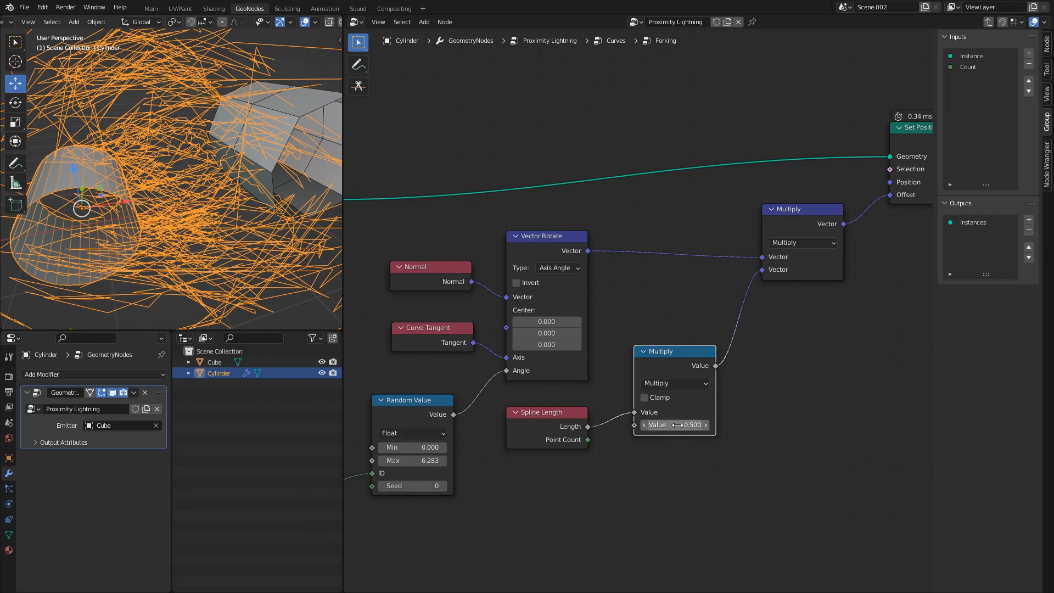
drag(677, 425, 648, 425)
scroll(570, 393, up, 2)
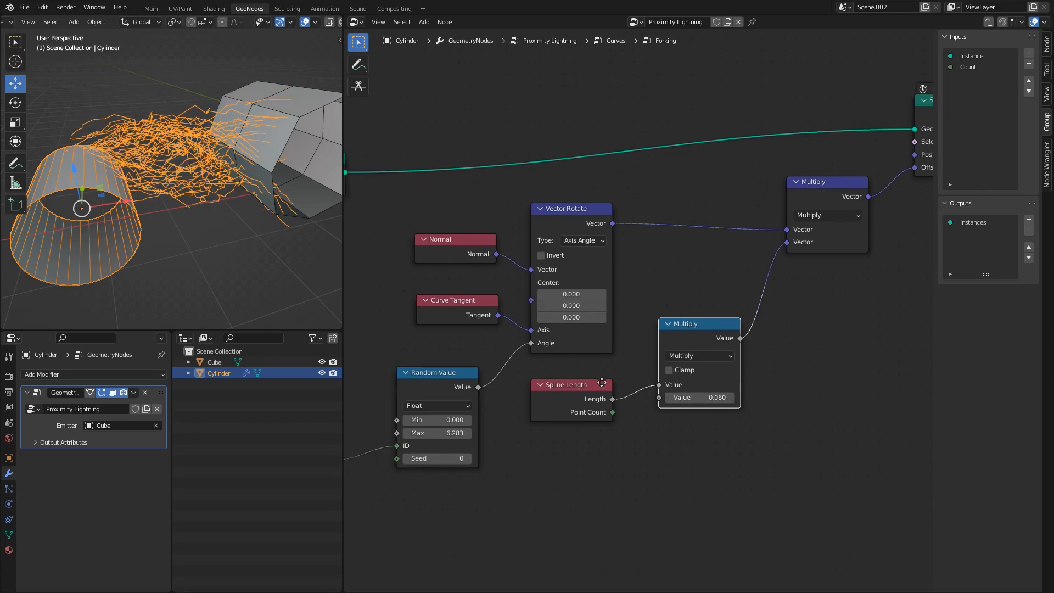
- Replace Spline Length with a Spline Parameter node whose Factor feeds the Math Multiply node, and set that node's multiplier to 0.390
click(570, 393)
key(x)
key(shift+a)
text(spline)
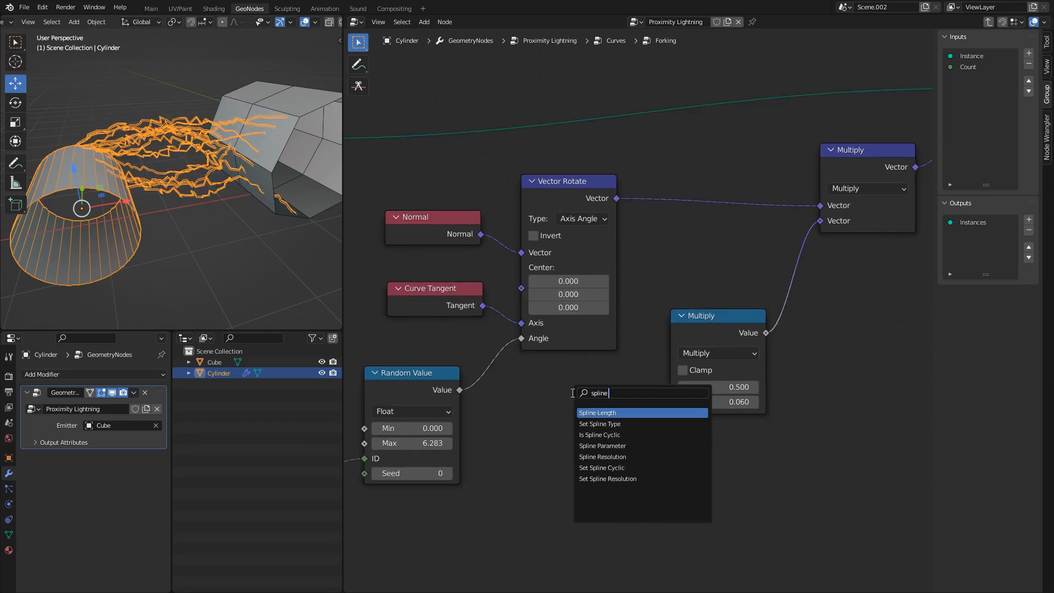
text( para)
key(Return)
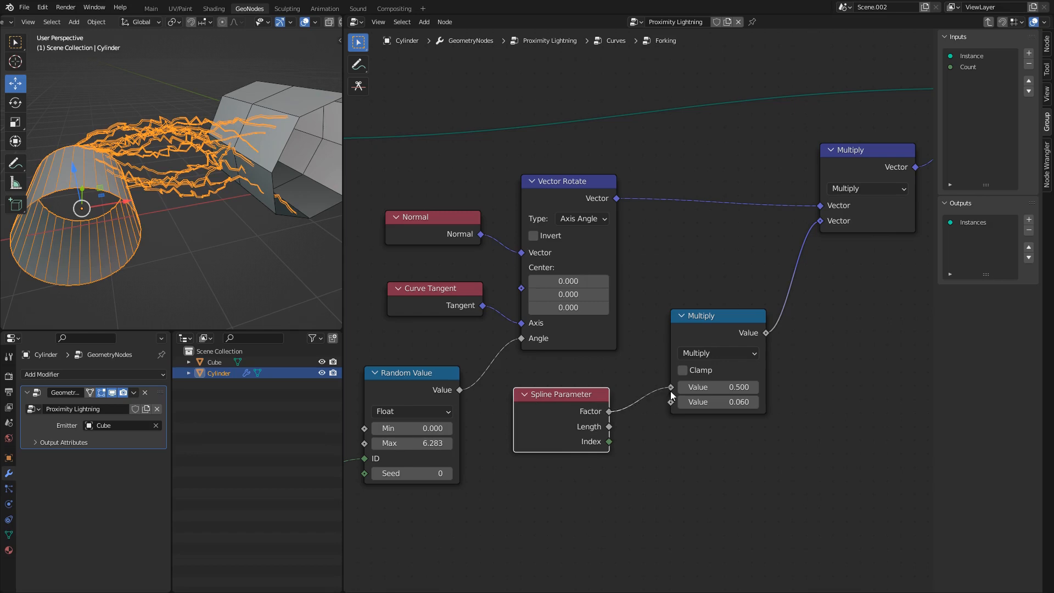
drag(670, 391, 735, 396)
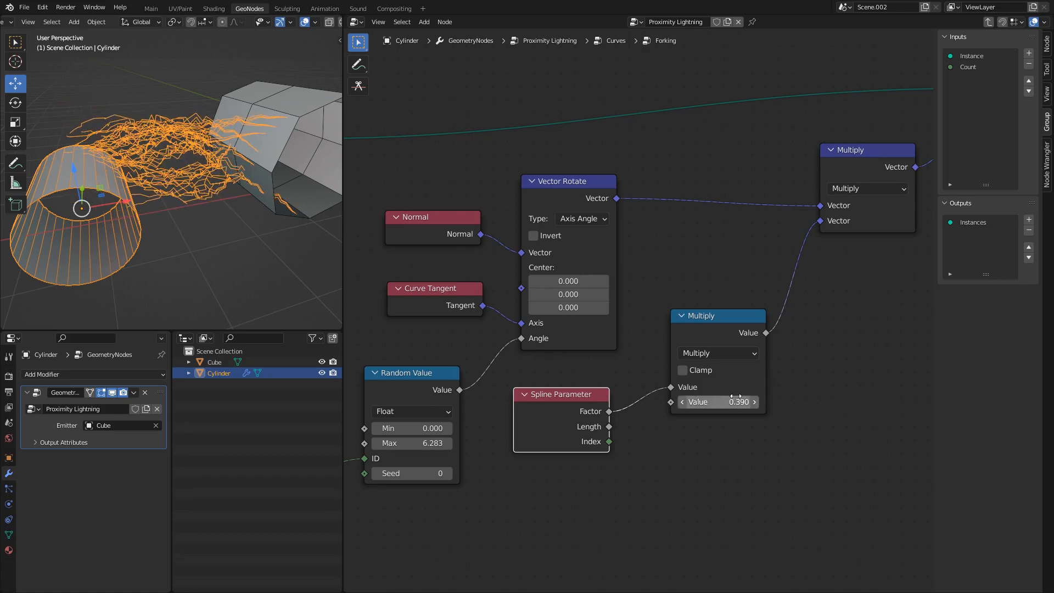
- Move the Math Multiply, vector Multiply, Set Position and Group Output nodes away from Spline Parameter to make room after it
scroll(617, 400, down, 5)
drag(851, 148, 584, 380)
key(g)
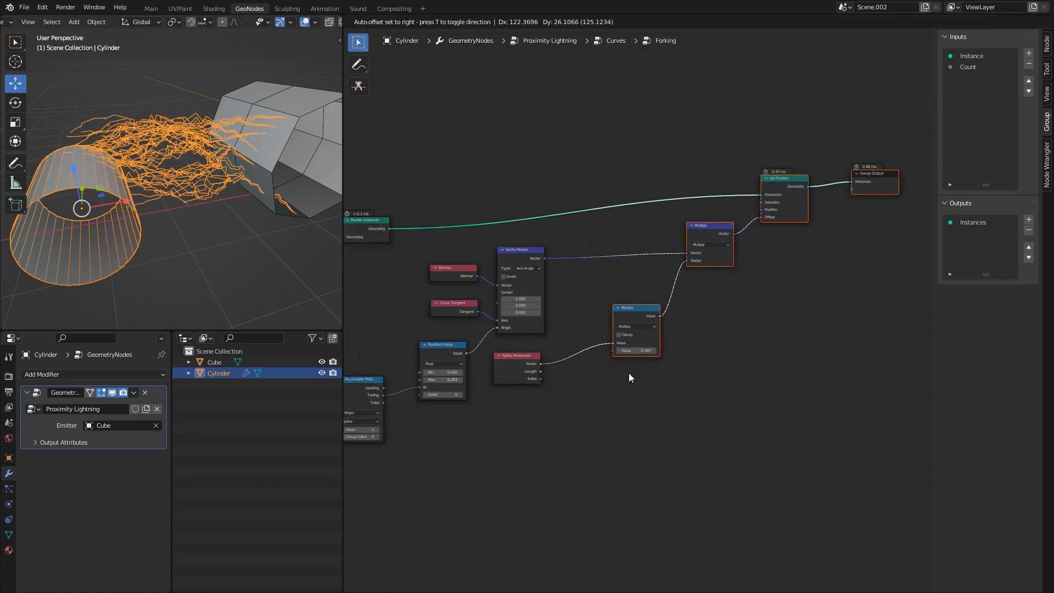
click(628, 373)
scroll(584, 398, up, 5)
click(582, 403)
- Duplicate the Math Multiply node onto the link from Spline Parameter and set the copy's operation to Power
key(shift+a)
key(Escape)
click(632, 308)
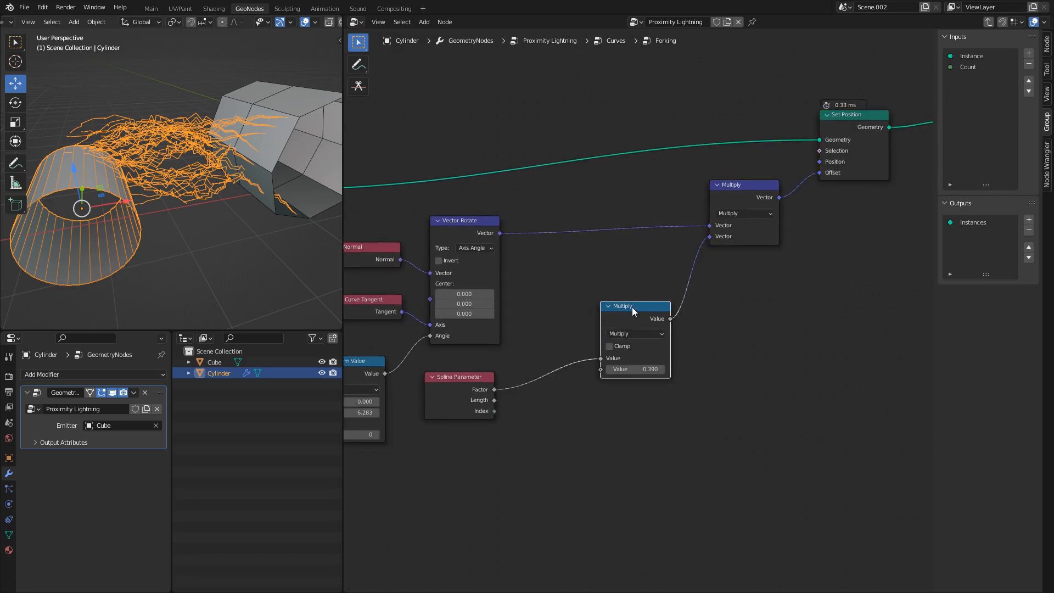
key(shift+d)
click(564, 355)
click(562, 375)
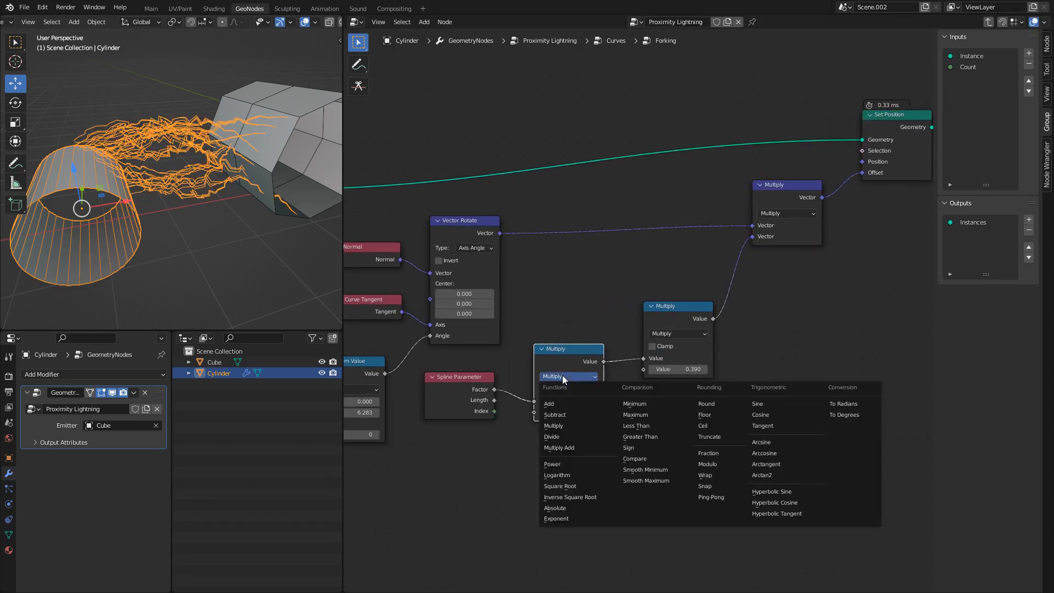
click(565, 465)
- Annotate a nearly straight line and an upward-bending curve in the empty space above the nodes, and return to the select tool
scroll(370, 73, down, 1)
middle_drag(561, 136, 574, 330)
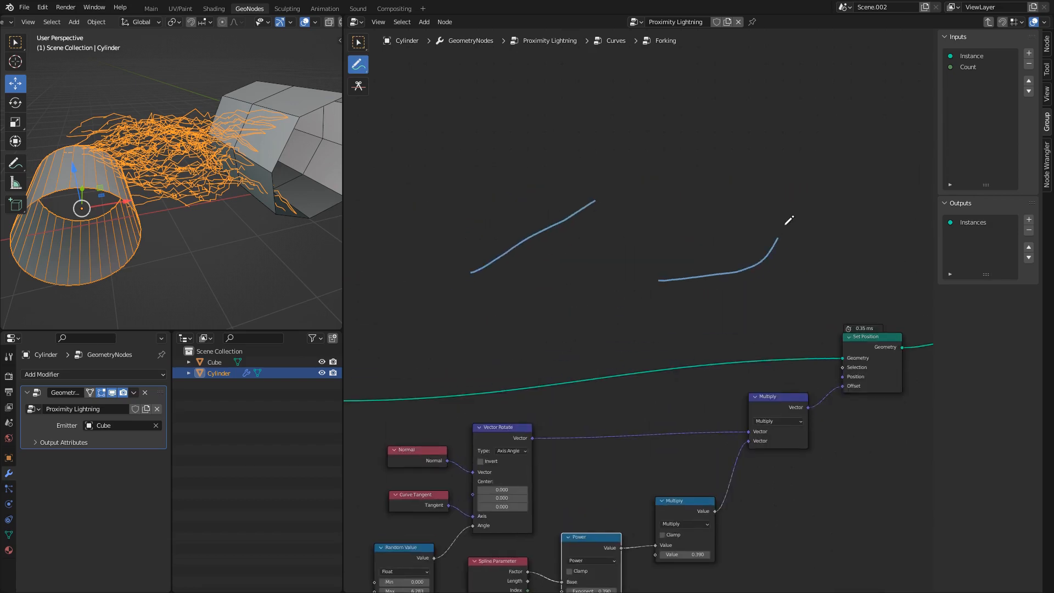
click(361, 43)
- Set the Power node's Exponent to 2 and the following Math Multiply node's value to 0.870
middle_drag(704, 462, 684, 278)
scroll(620, 335, up, 3)
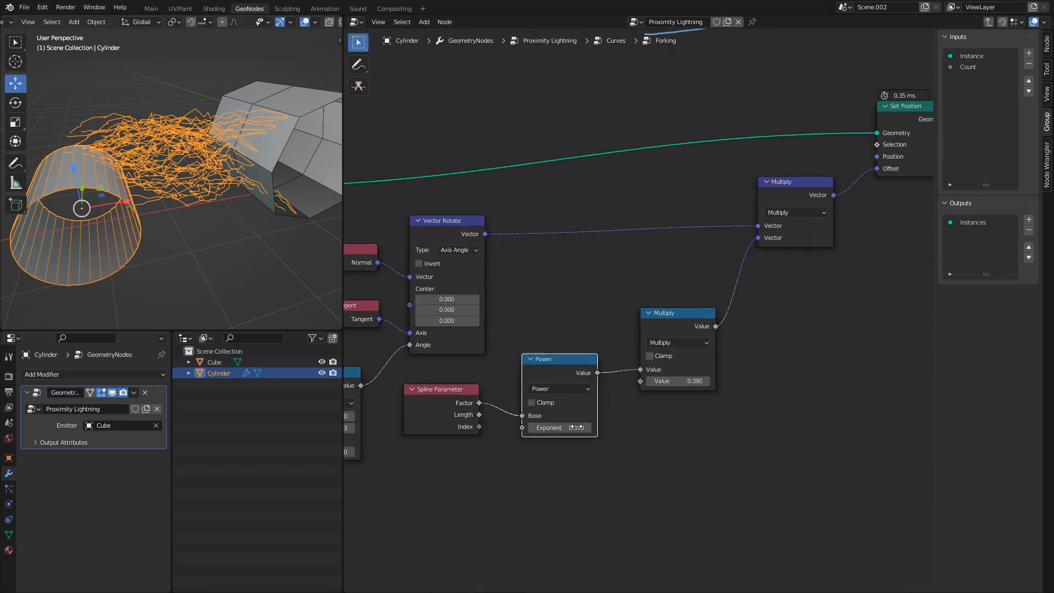
drag(565, 428, 566, 427)
text(2)
key(Return)
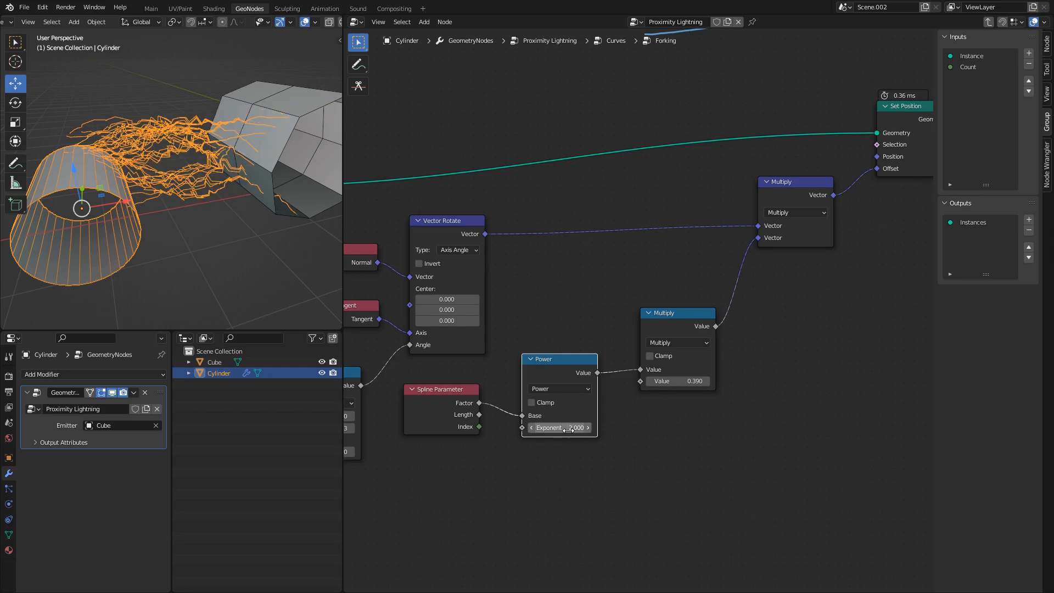
mouse_move(678, 381)
mouse_down()
mouse_move(707, 381)
mouse_move(624, 397)
mouse_move(686, 381)
mouse_up()
- Try an Exponent of 4 on the Power node and return it to 2
click(576, 427)
text(4)
key(Return)
click(569, 426)
text(2)
key(Return)
- Move the vector Multiply, Set Position and Group Output nodes further along to widen the gap after Math Multiply
scroll(688, 373, down, 1)
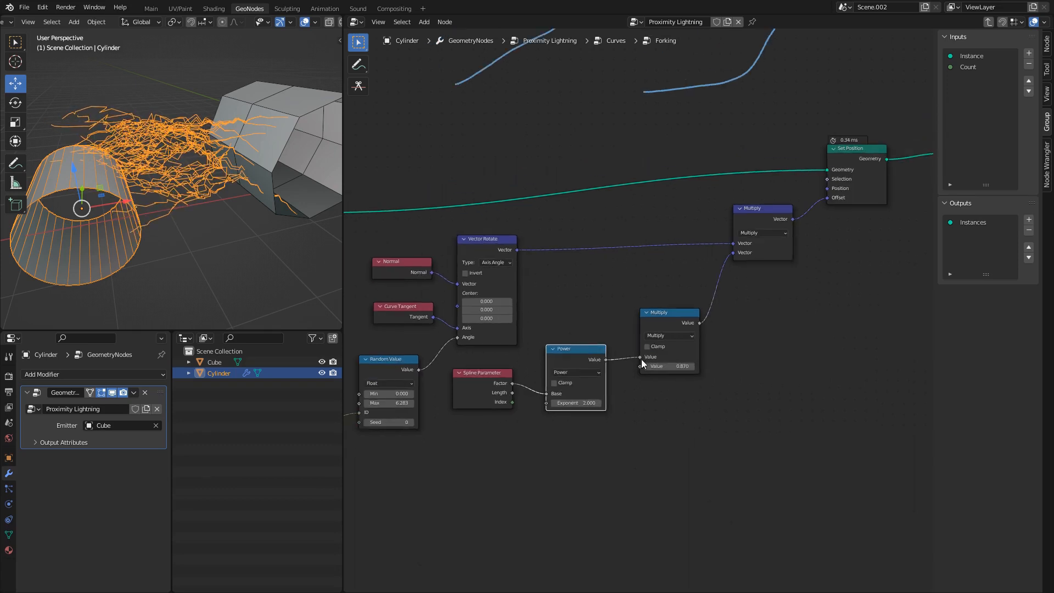
middle_drag(721, 266, 580, 296)
drag(690, 127, 818, 192)
drag(612, 124, 812, 266)
key(g)
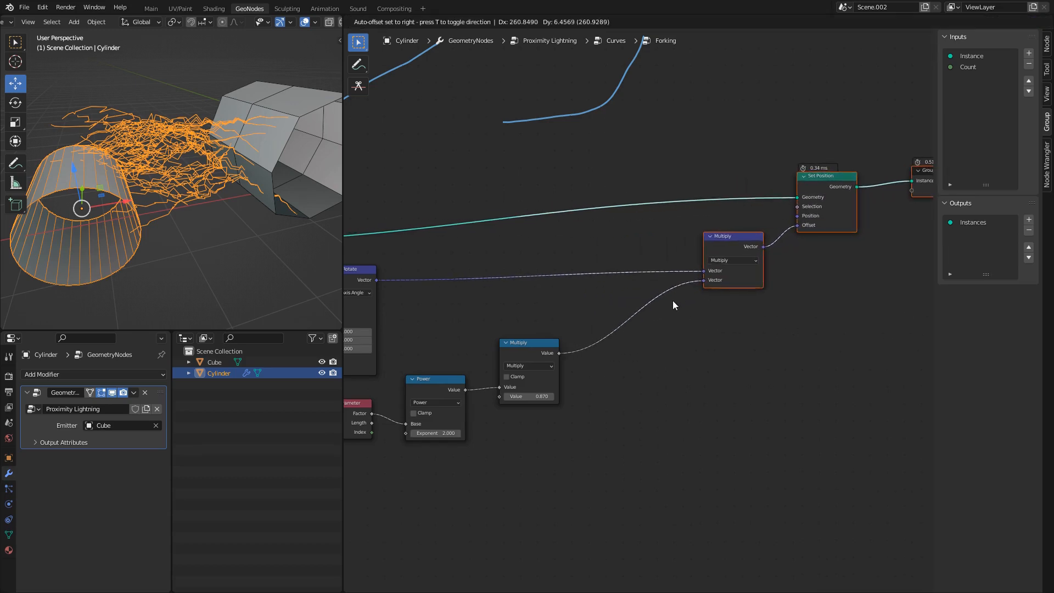
click(673, 304)
scroll(211, 176, up, 3)
mouse_move(157, 131)
middle_down()
mouse_move(123, 119)
mouse_move(145, 148)
middle_up()
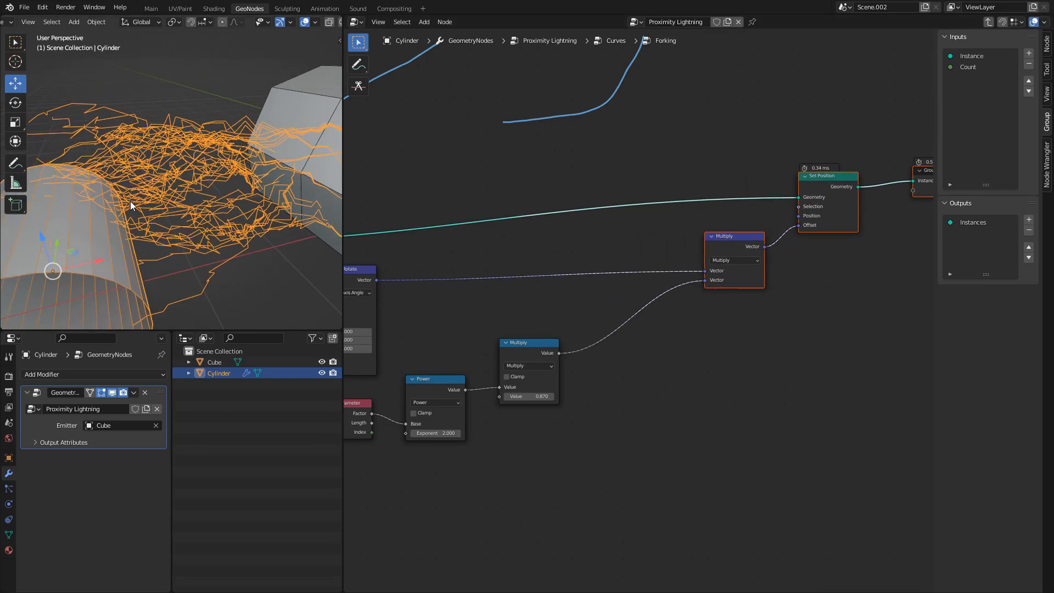
- Add a Map Range node in the free space near the Math Multiply node
click(650, 386)
key(shift+a)
text(map)
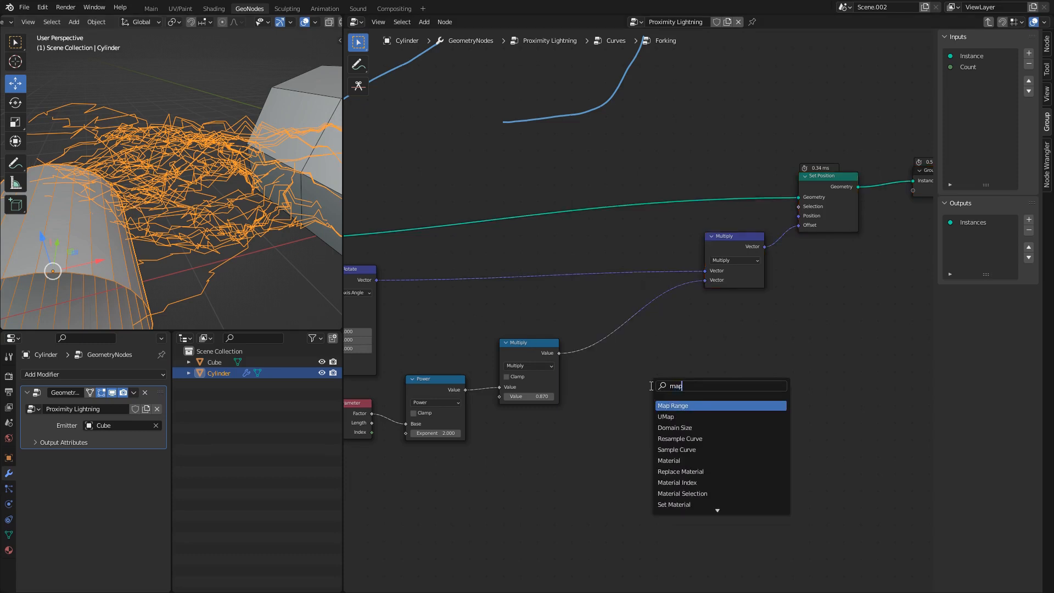
key(Return)
click(617, 415)
- Insert the Map Range node on the link between Power and Math Multiply, and space out the neighbouring nodes
middle_drag(620, 368, 743, 331)
drag(657, 317, 716, 311)
middle_drag(645, 341, 731, 310)
drag(834, 331, 706, 361)
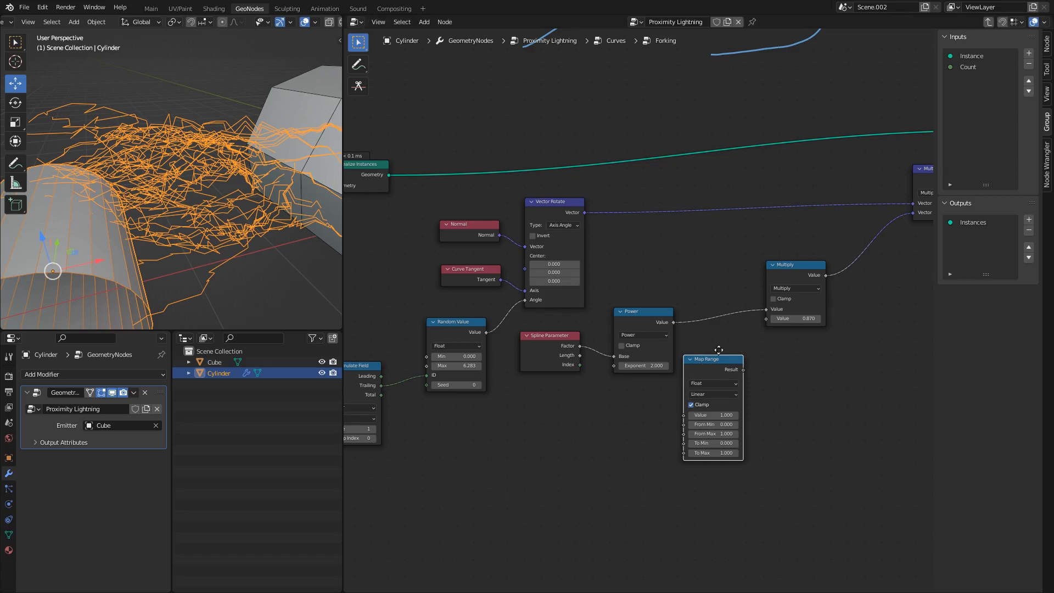
middle_drag(717, 347, 641, 351)
drag(720, 282, 767, 269)
drag(641, 373, 680, 311)
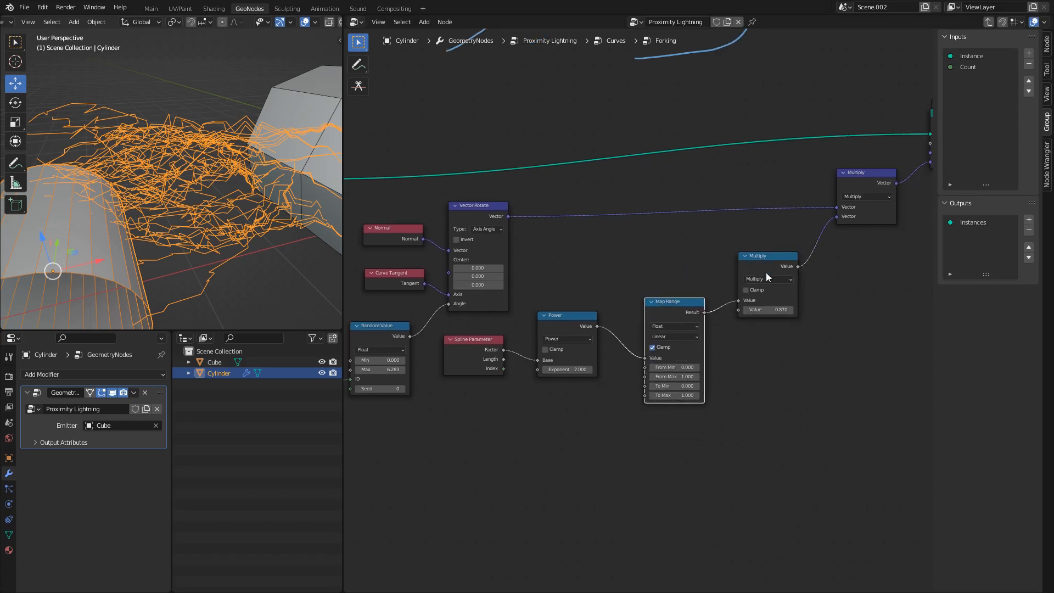
mouse_move(768, 265)
mouse_down()
mouse_move(776, 255)
mouse_move(770, 267)
mouse_up()
middle_drag(586, 359, 633, 316)
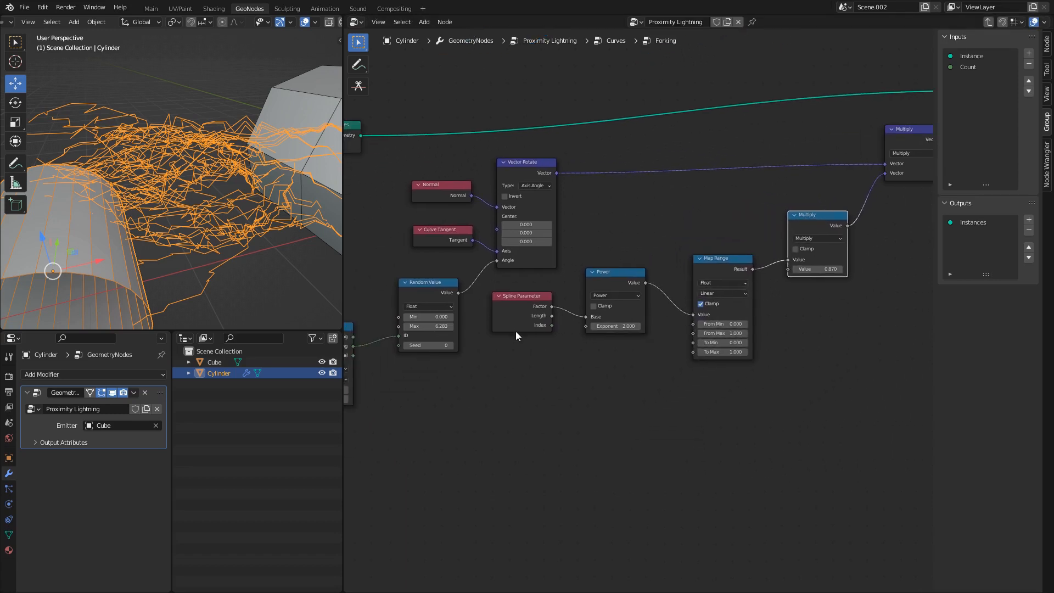
drag(627, 376, 538, 318)
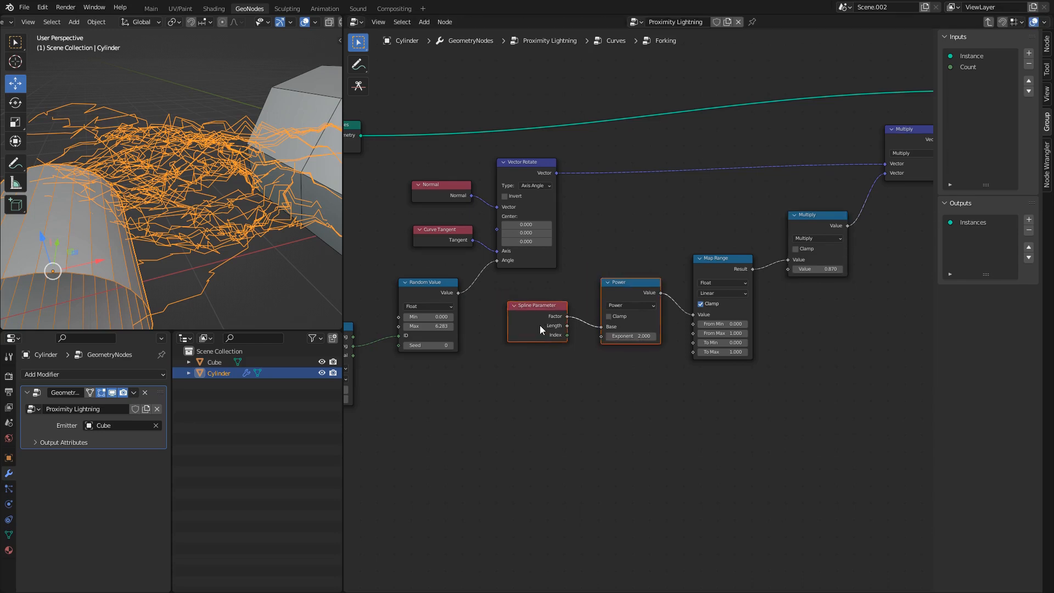
- Set the Map Range node's From Min to 0.180
scroll(631, 339, up, 4)
mouse_move(749, 329)
mouse_down()
mouse_move(797, 328)
mouse_move(750, 329)
mouse_up()
drag(756, 252, 761, 302)
middle_drag(576, 401, 641, 345)
- Duplicate the Random Value node that drives the rotation angle and place the copy below Spline Parameter
click(418, 223)
scroll(419, 226, down, 4)
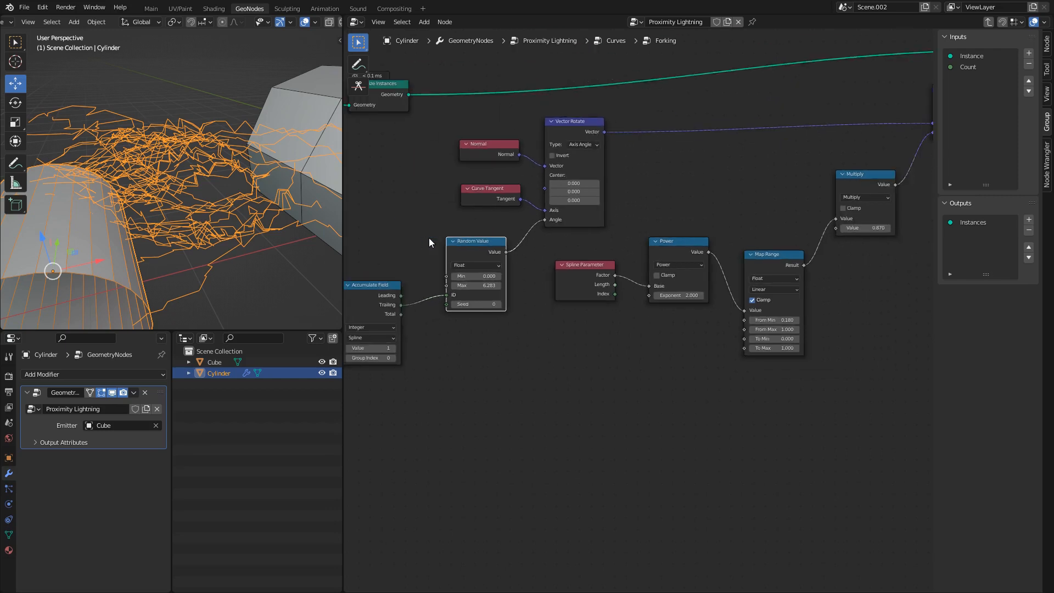
middle_drag(430, 238, 467, 226)
drag(555, 447, 426, 310)
click(467, 258)
click(498, 240)
key(shift+d)
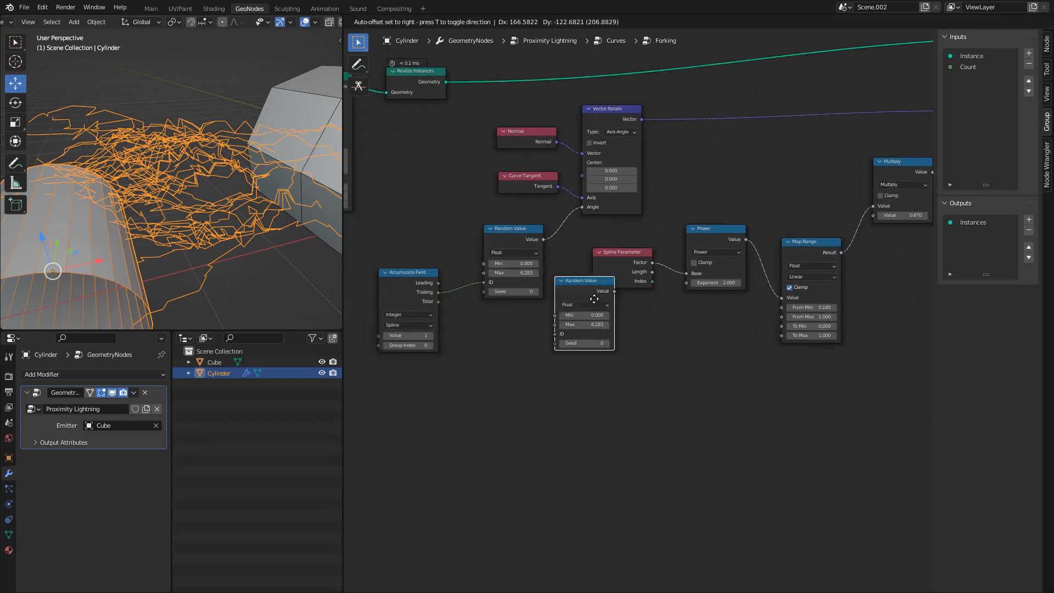
click(642, 322)
- Set the duplicated Random Value node's Min to 0.100 and Max to 0.900
scroll(642, 322, up, 1)
middle_drag(709, 365, 625, 372)
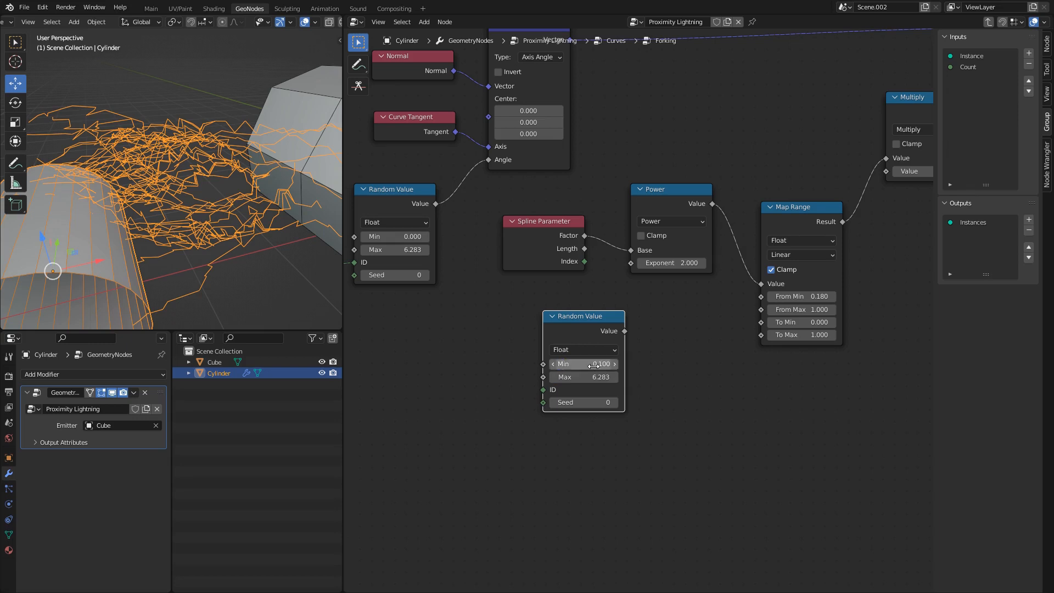
text(9)
key(Return)
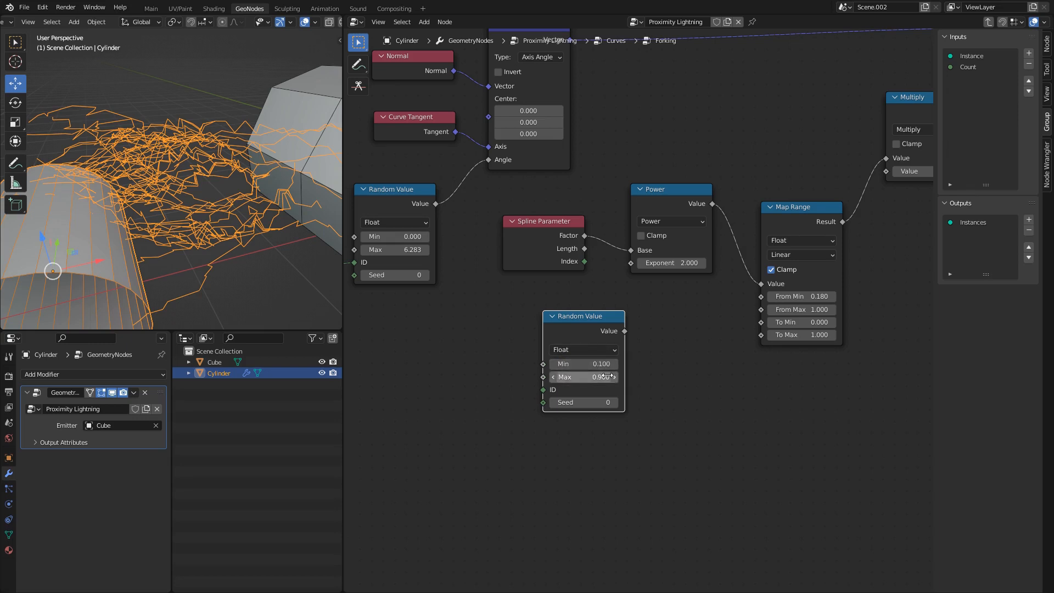
- Connect Accumulate Field's Trailing output to the duplicated Random Value node's ID input
middle_drag(501, 313, 609, 304)
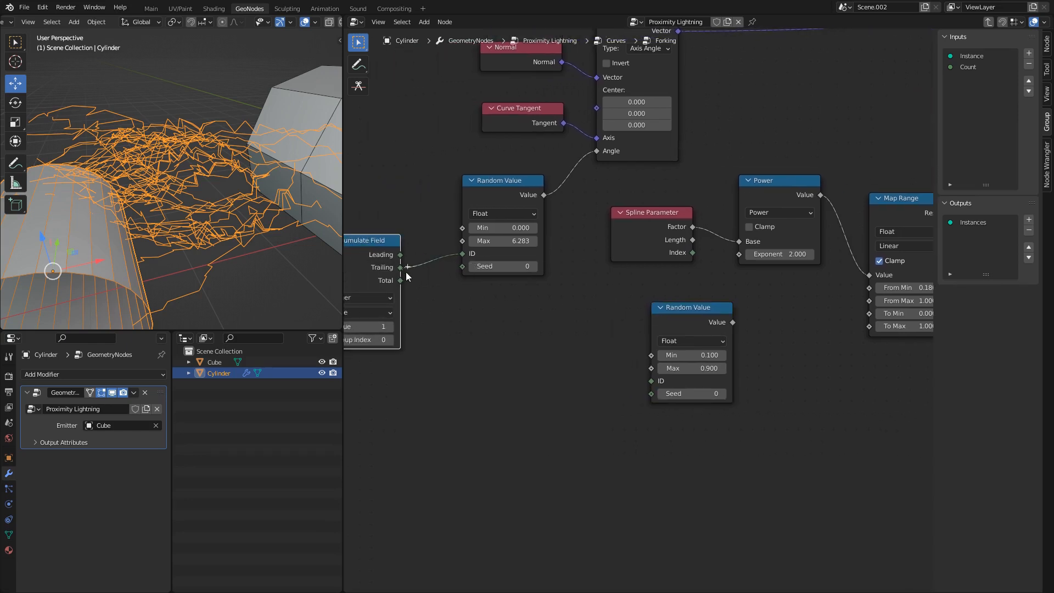
drag(401, 267, 652, 381)
middle_drag(728, 325, 558, 347)
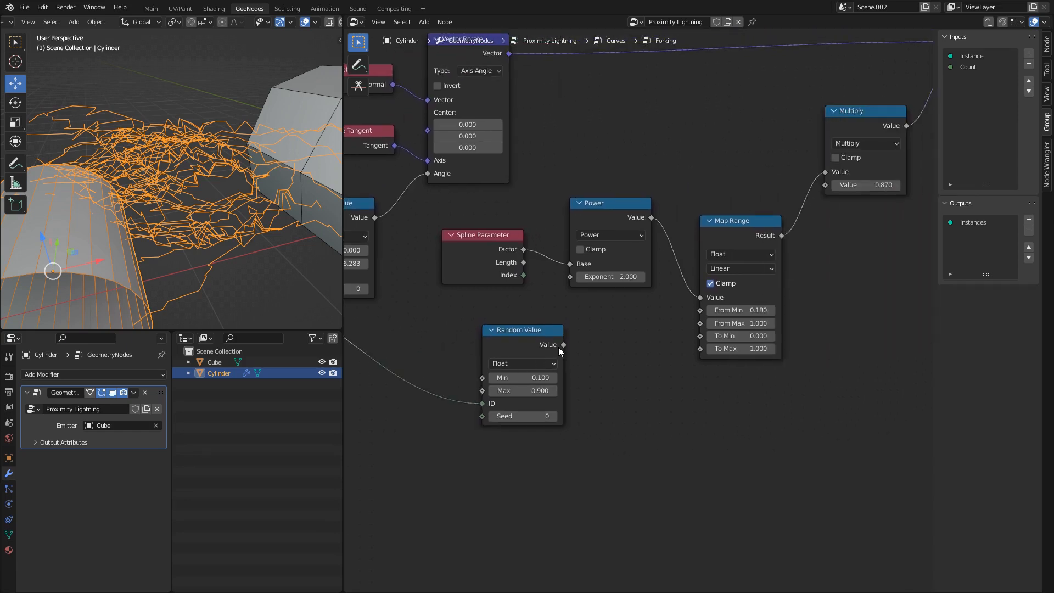
- Connect the duplicated Random Value node to Map Range's From Min and set its Seed to 51
drag(700, 312, 701, 311)
scroll(160, 152, up, 2)
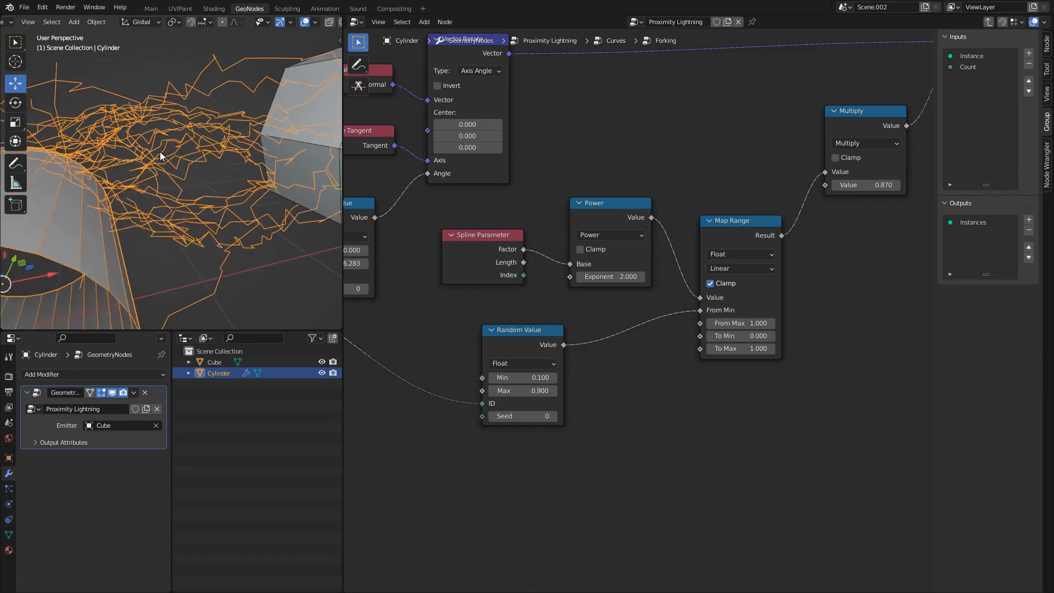
drag(514, 416, 631, 372)
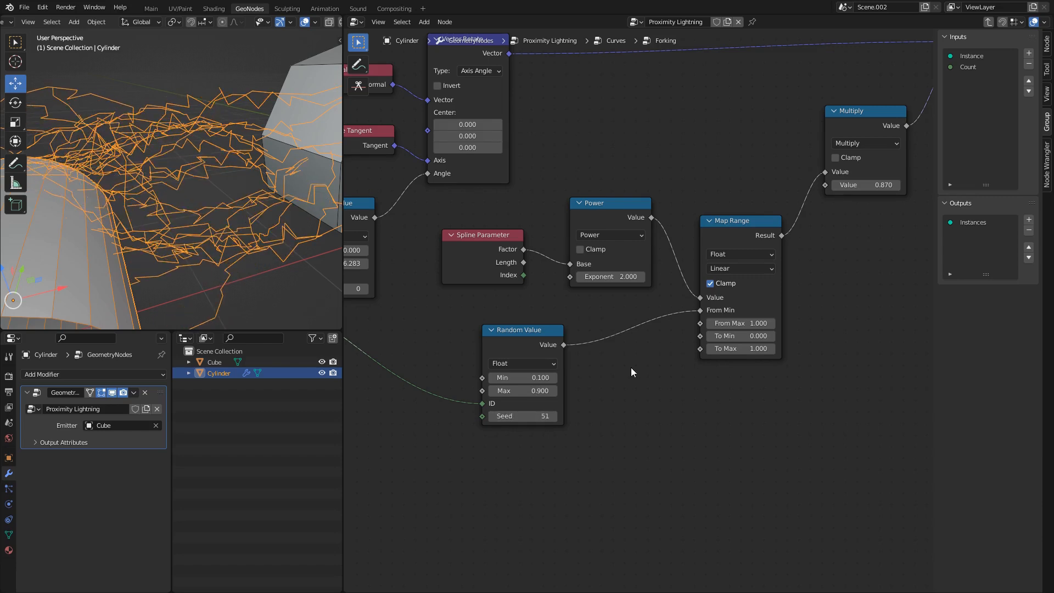
- Move the Group Output node further away from the Set Position node
middle_drag(774, 282, 536, 358)
scroll(613, 308, down, 2)
middle_drag(714, 276, 602, 316)
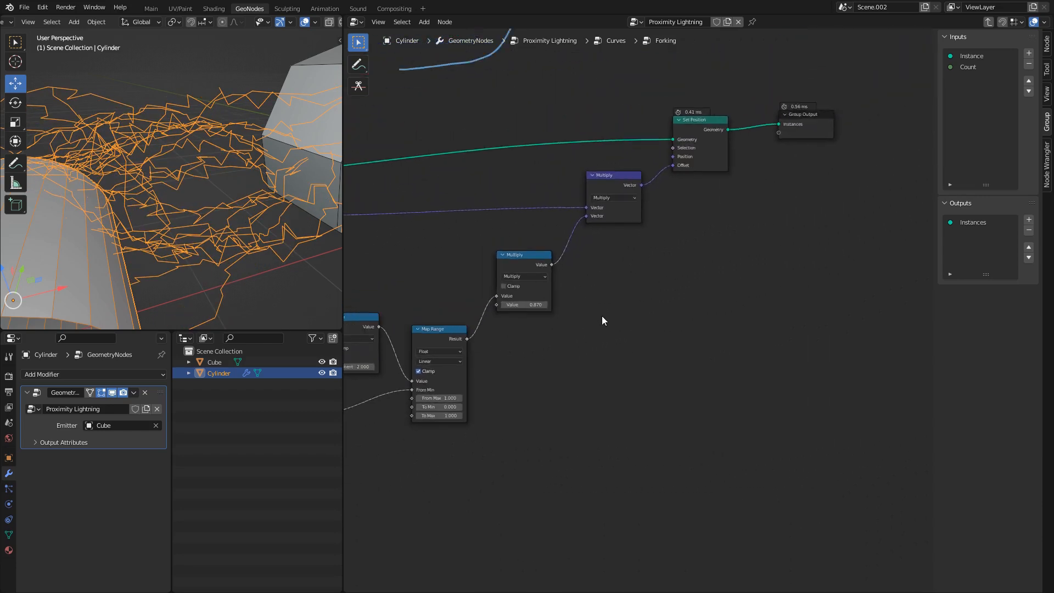
scroll(602, 316, down, 1)
middle_drag(748, 170, 606, 281)
drag(632, 260, 721, 267)
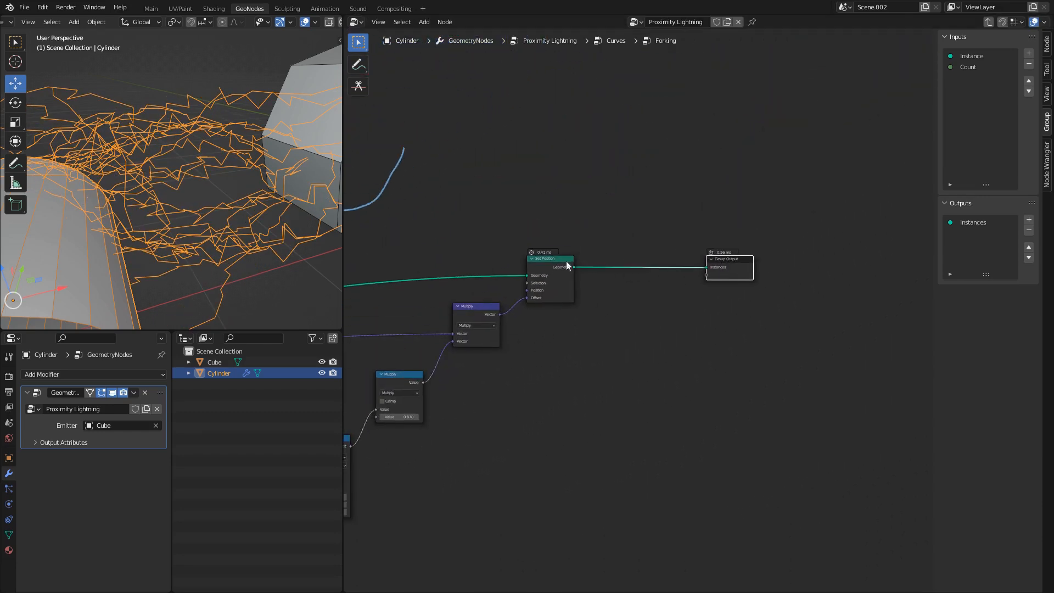
- Exit to the top-level Proximity Lightning tree and set the EvenPoints node's Value to 10
middle_drag(176, 165, 199, 197)
key(Tab)
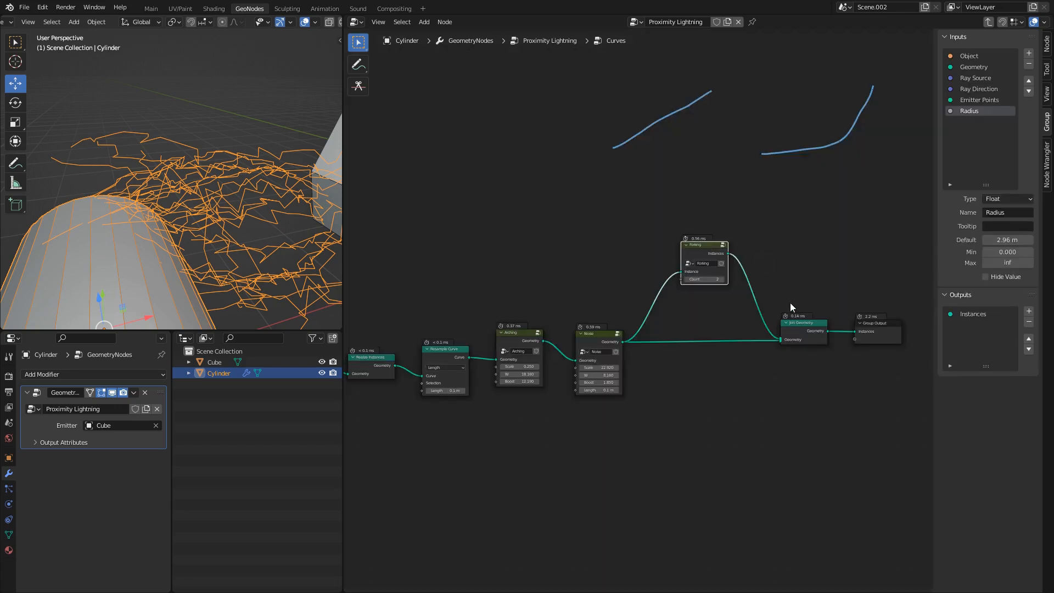
key(Tab)
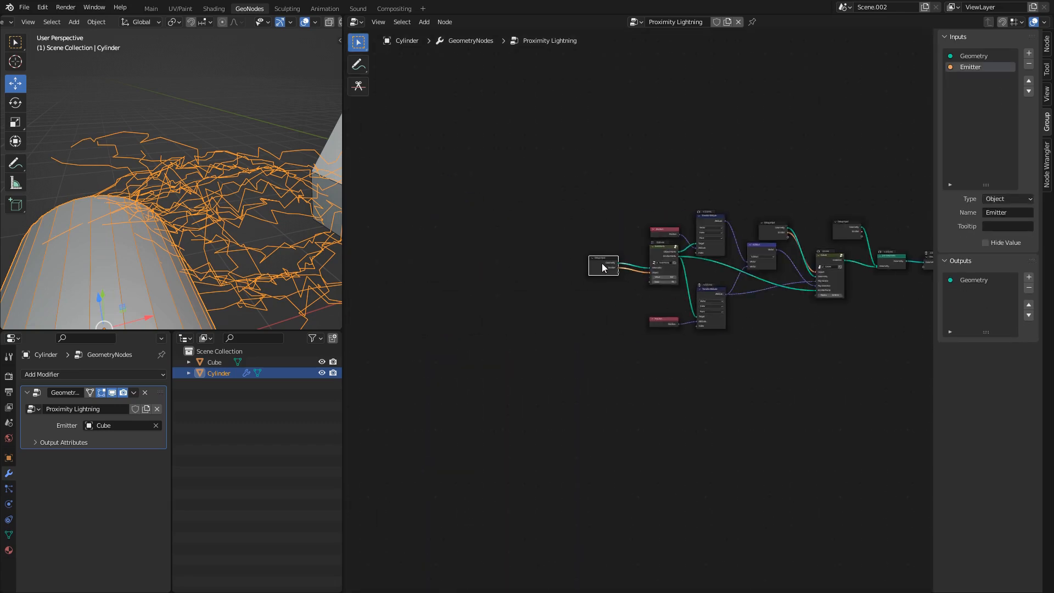
scroll(686, 291, up, 7)
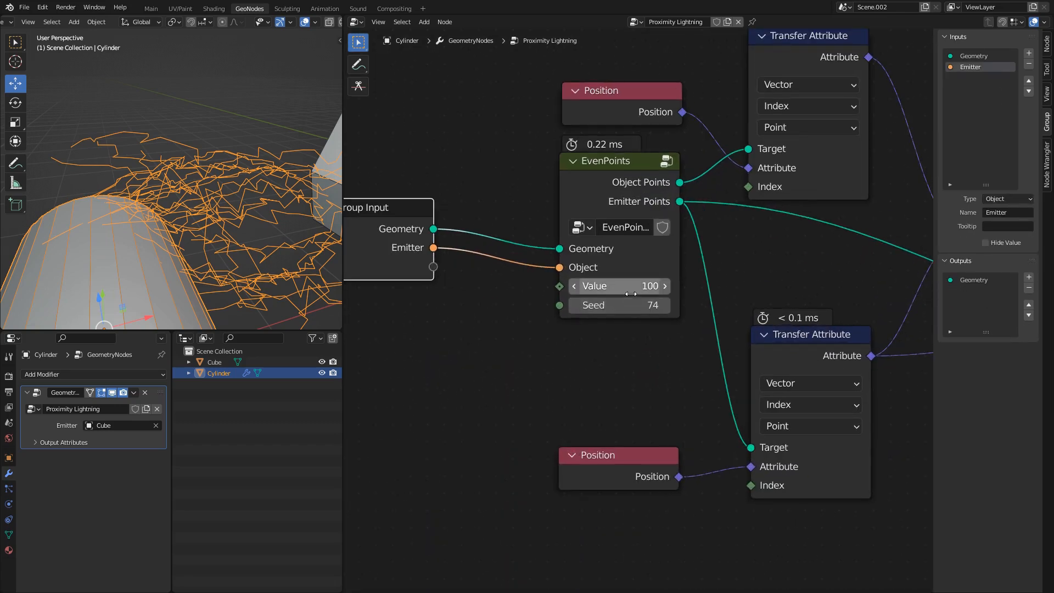
click(631, 286)
text(10)
key(Return)
mouse_move(181, 181)
middle_down()
mouse_move(144, 157)
mouse_move(184, 169)
middle_up()
scroll(769, 260, down, 4)
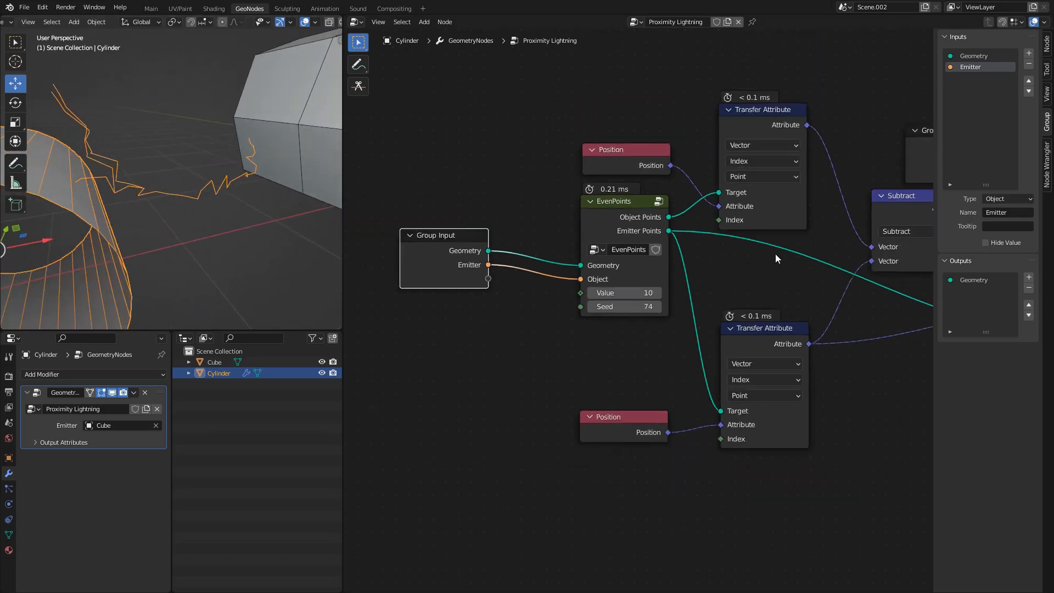
- Open the Curves node group and the Forking group nested inside it, and inspect the remaining arcs up close
middle_drag(779, 257, 504, 320)
middle_drag(900, 291, 601, 280)
click(399, 333)
key(Tab)
scroll(632, 316, down, 4)
click(638, 223)
key(Tab)
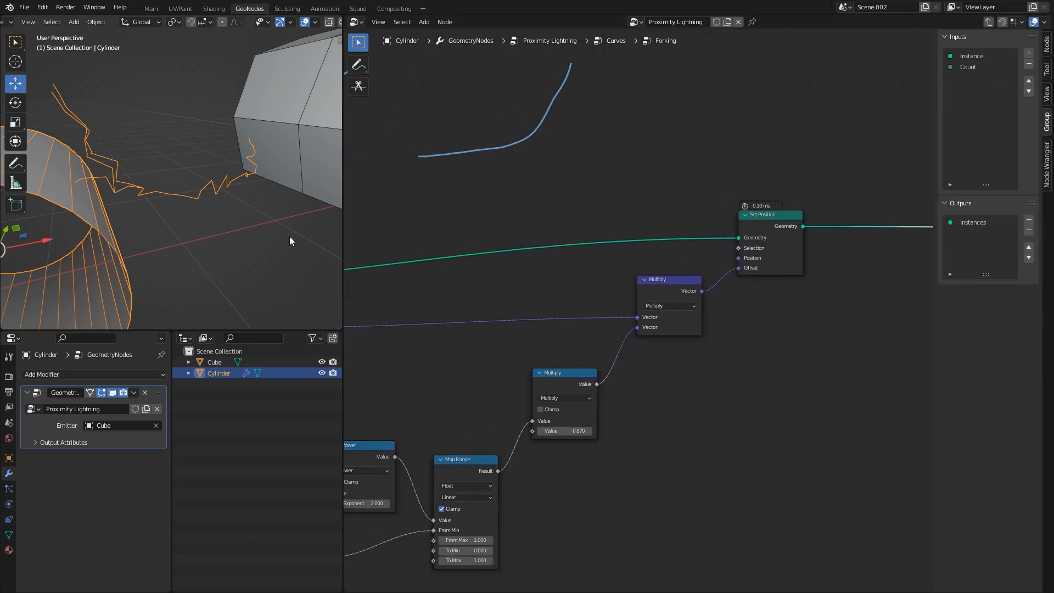
middle_drag(289, 236, 183, 193)
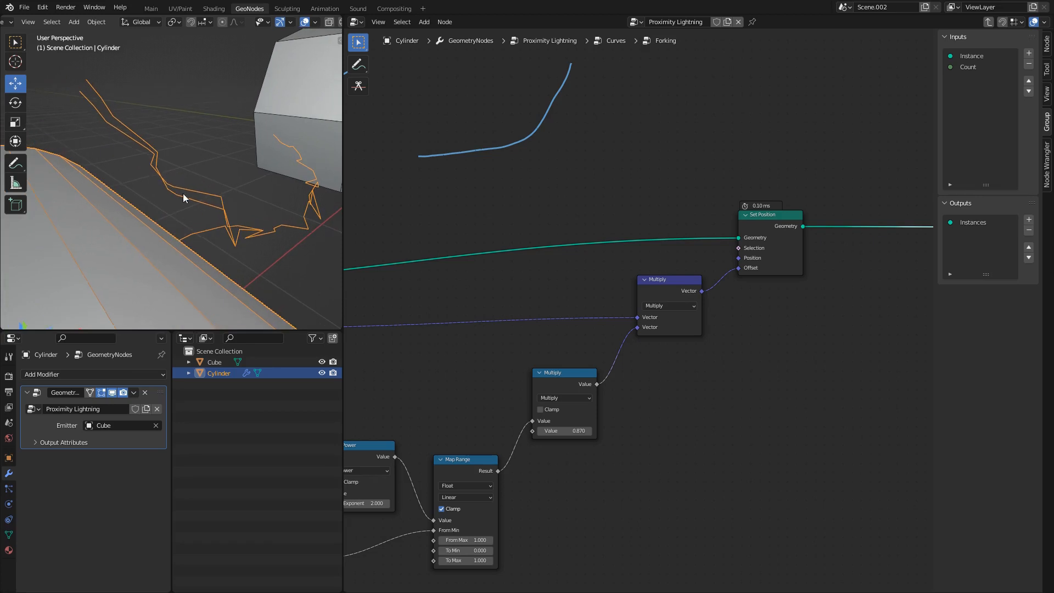
- Set the Seed to 83 on the Random Value node feeding Map Range and to 1 on the one feeding Angle
middle_drag(549, 345, 730, 241)
middle_drag(530, 338, 723, 220)
scroll(679, 286, up, 3)
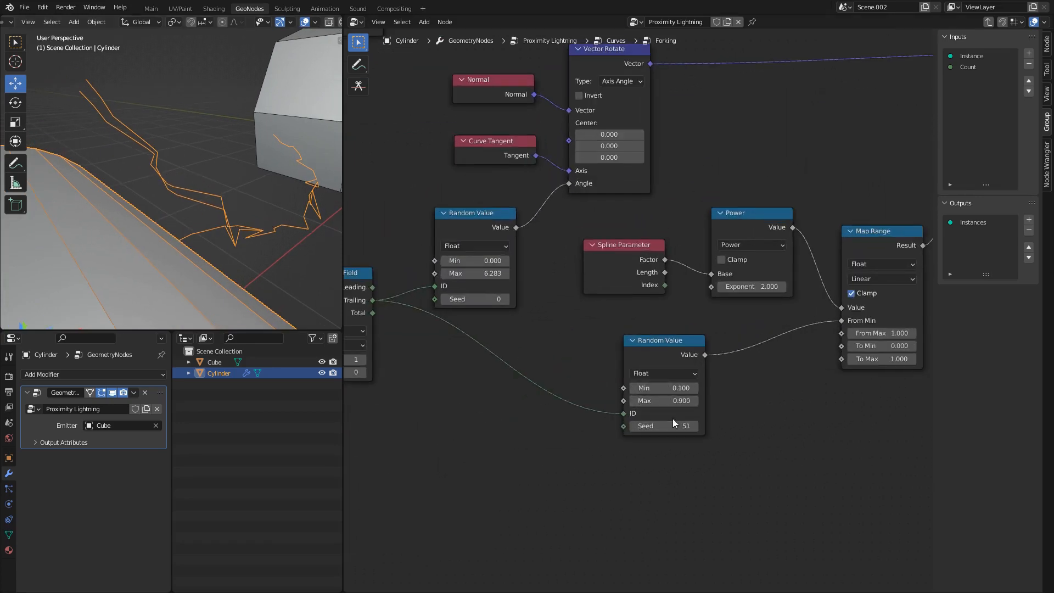
mouse_move(664, 426)
mouse_down()
mouse_move(688, 426)
mouse_move(666, 428)
mouse_up()
middle_drag(525, 328, 602, 330)
click(605, 326)
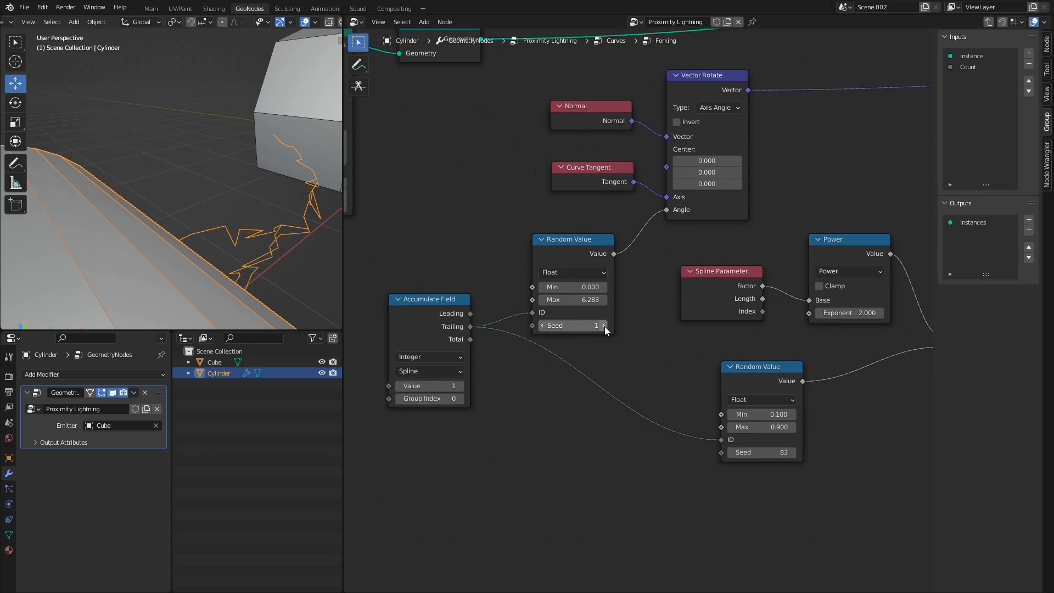
- Raise the Accumulate Field node's Value to 7
middle_drag(308, 242, 246, 206)
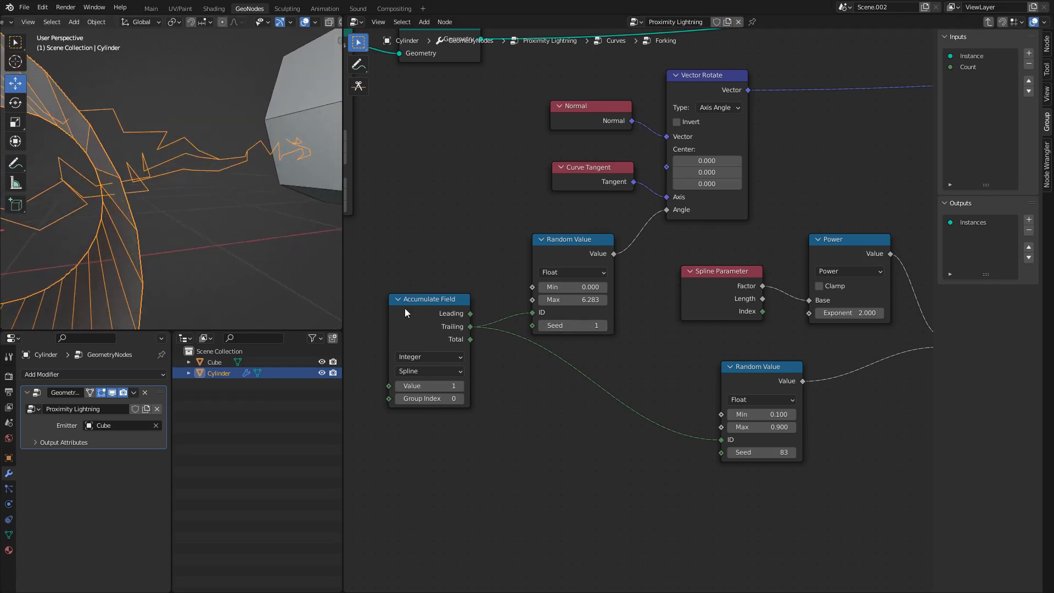
middle_drag(468, 343, 597, 329)
scroll(597, 328, up, 1)
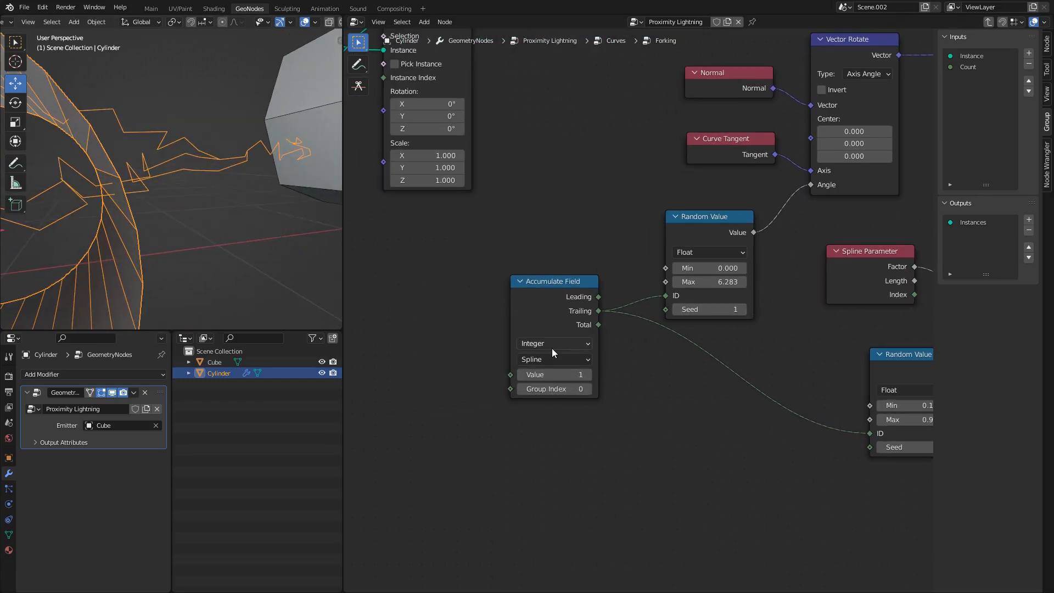
click(588, 374)
click(589, 374)
click(588, 374)
click(588, 374)
click(588, 374)
click(588, 374)
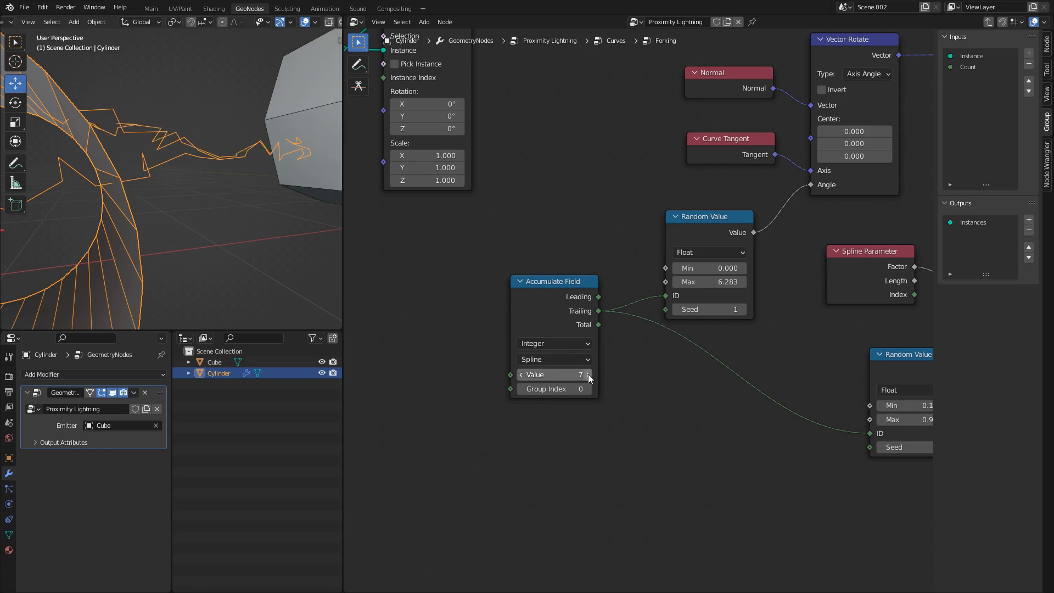
- Set the Accumulate Field node's Value to 8 and the Seed of the Random Value node feeding Angle to 20
click(588, 374)
middle_drag(193, 196, 239, 199)
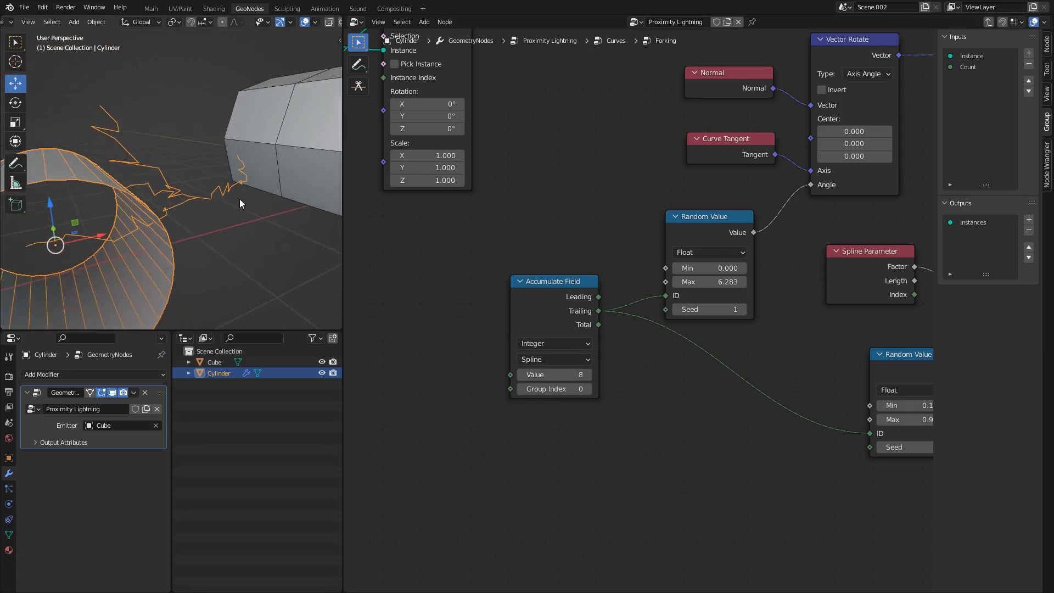
click(743, 310)
drag(542, 282, 542, 294)
click(744, 310)
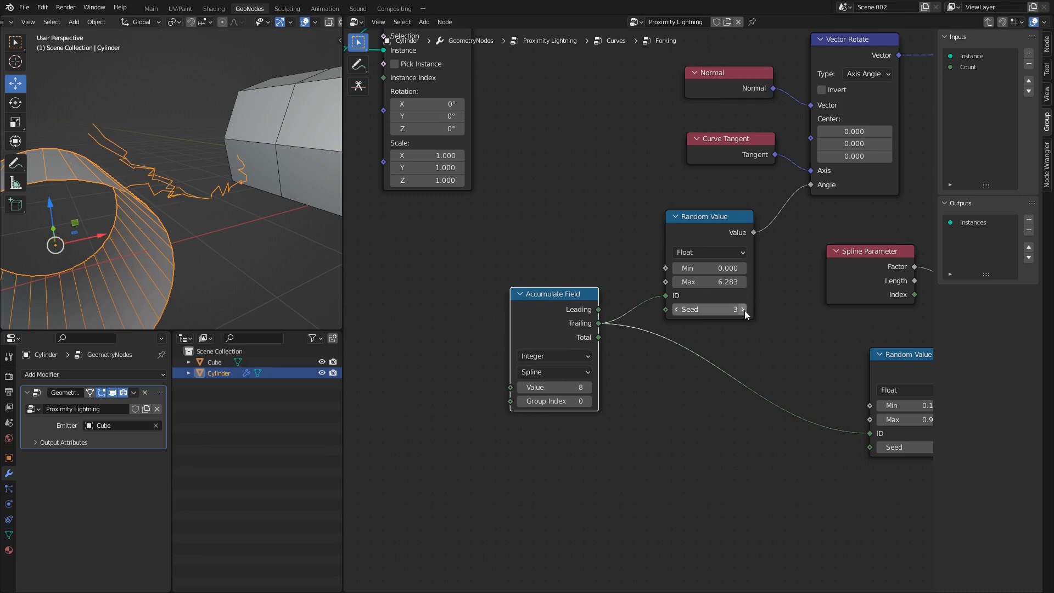
click(745, 310)
click(744, 311)
click(745, 311)
click(745, 311)
click(744, 311)
click(745, 311)
click(744, 311)
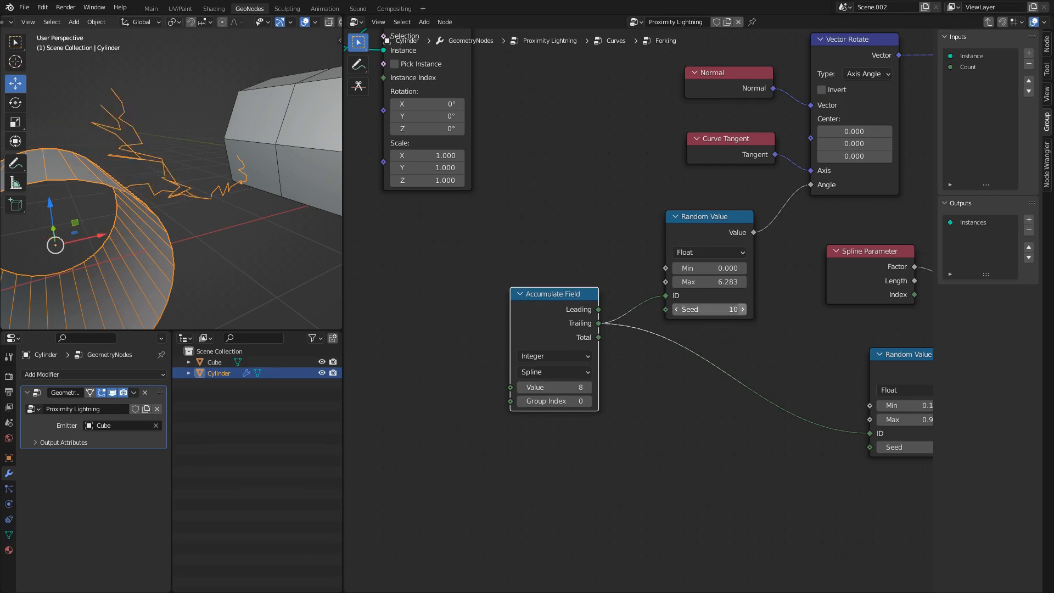
click(744, 311)
click(745, 311)
click(745, 311)
click(745, 311)
click(744, 311)
click(745, 311)
click(745, 310)
click(745, 311)
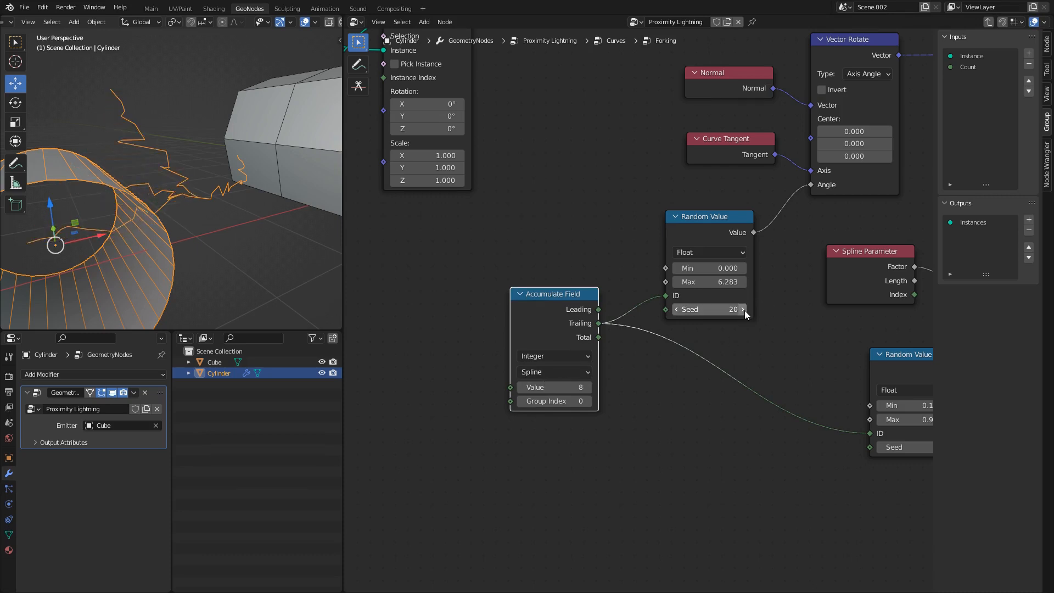
middle_drag(189, 194, 181, 185)
- Insert a Delete Geometry node on the link between Set Position and Group Output
middle_drag(703, 299, 267, 343)
scroll(745, 269, down, 1)
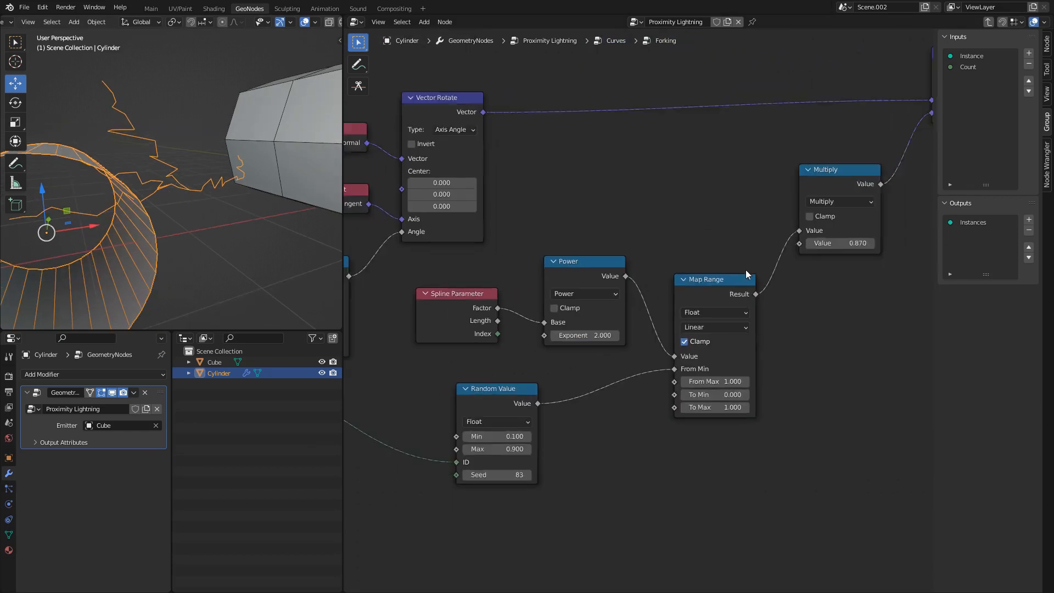
scroll(745, 270, down, 3)
middle_drag(768, 235, 173, 391)
key(shift+a)
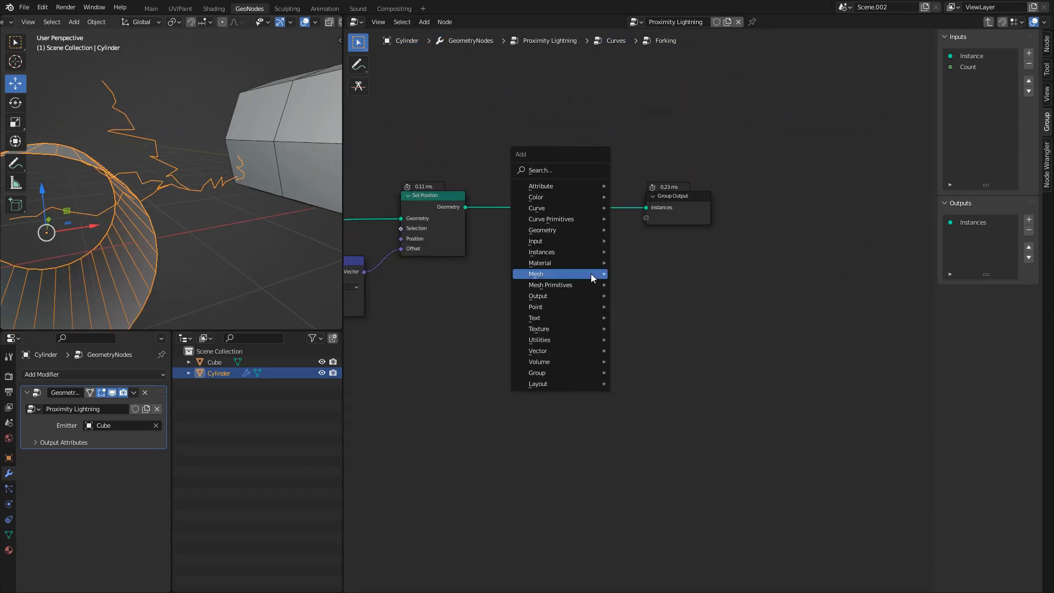
text(delete ge)
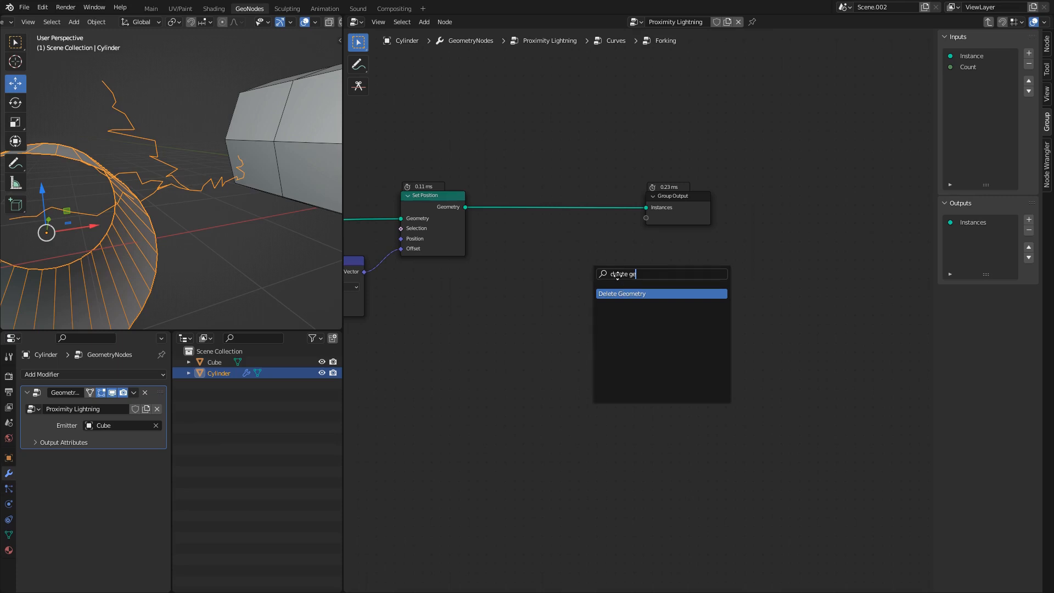
key(Return)
click(594, 209)
- Add a Spline Parameter node just below the Set Position node
middle_drag(509, 226, 631, 228)
scroll(626, 264, up, 2)
middle_drag(560, 288, 679, 264)
scroll(678, 262, down, 5)
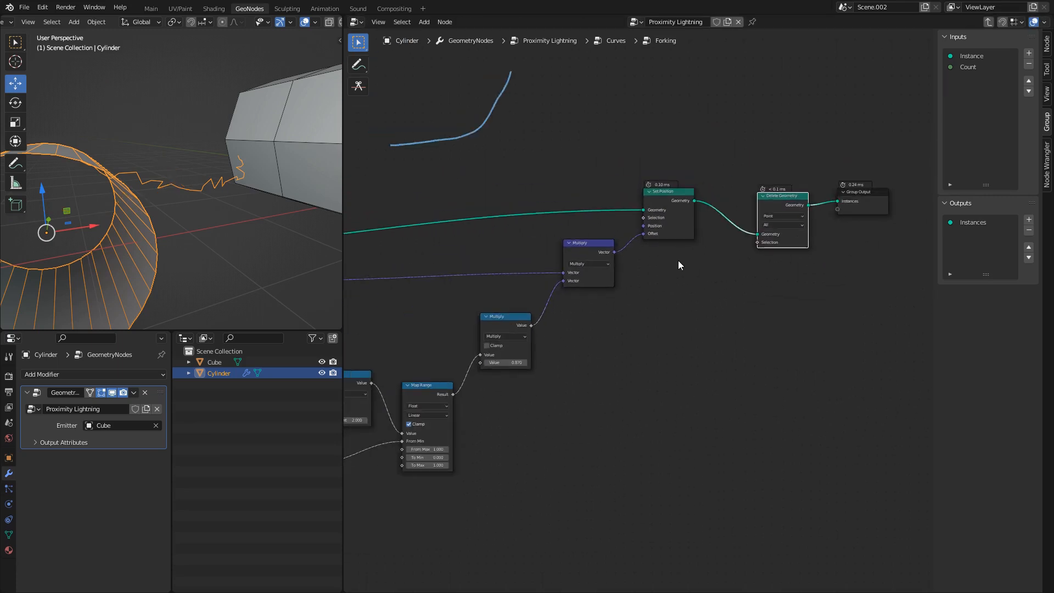
click(661, 299)
key(shift+a)
text(splin)
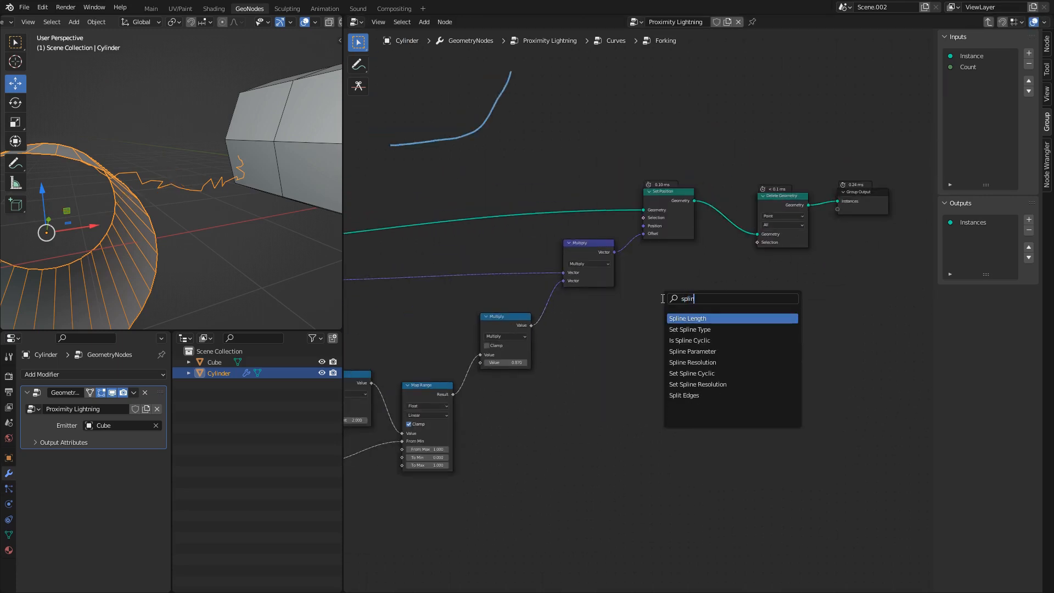
key(Down)
key(Down)
key(Down)
key(Return)
click(708, 311)
scroll(708, 311, up, 1)
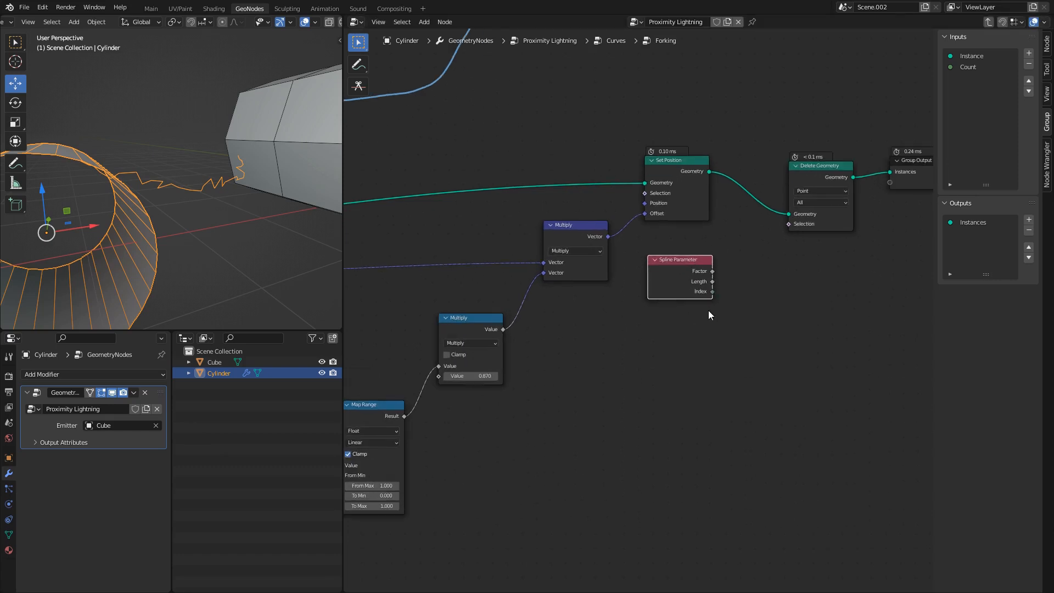
- Move the Delete Geometry and Group Output nodes farther from Set Position to make room for more nodes
middle_drag(741, 256, 639, 254)
drag(684, 125, 820, 204)
key(g)
click(811, 233)
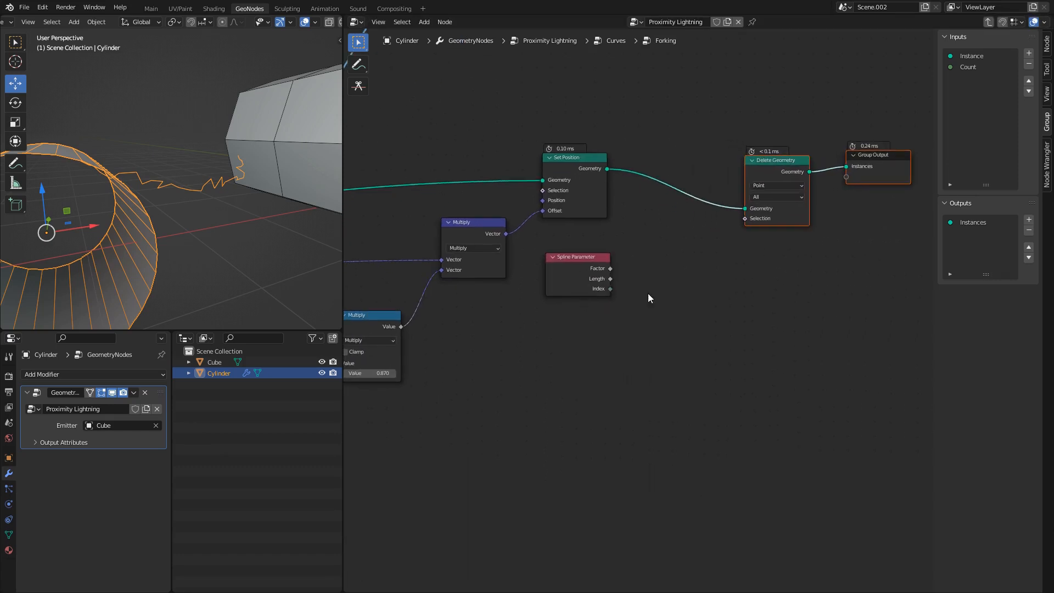
- Add a Math node set to Greater Than and feed its Value input from the new Spline Parameter's Factor
click(664, 310)
key(shift+a)
text(math)
key(Return)
click(690, 287)
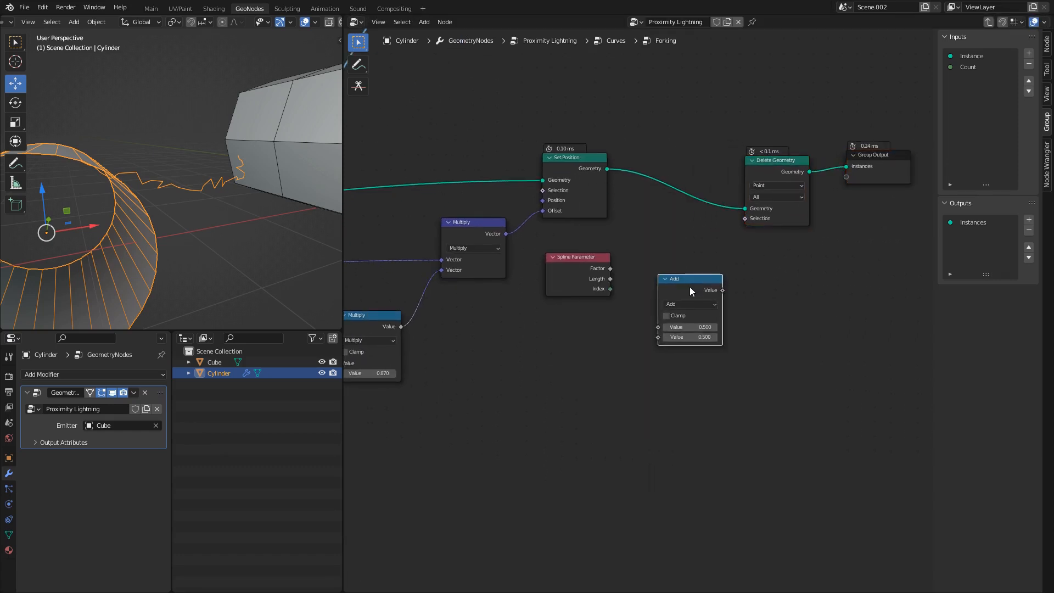
click(683, 301)
click(757, 360)
drag(596, 269, 592, 288)
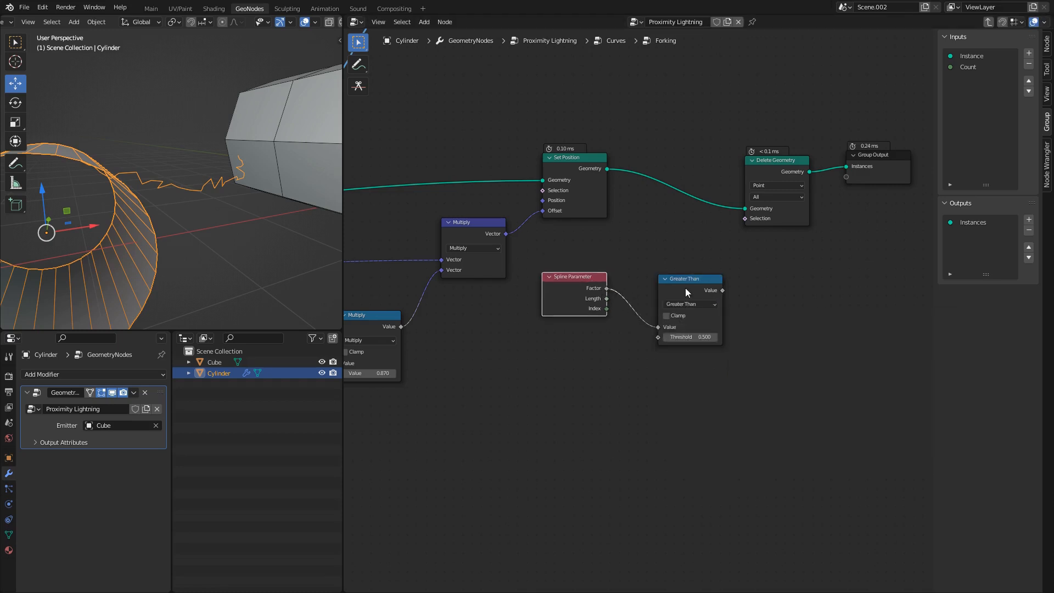
drag(685, 289, 674, 273)
- Duplicate the Random Value node that feeds Map Range and place the copy below the Greater Than node
middle_drag(570, 343, 752, 276)
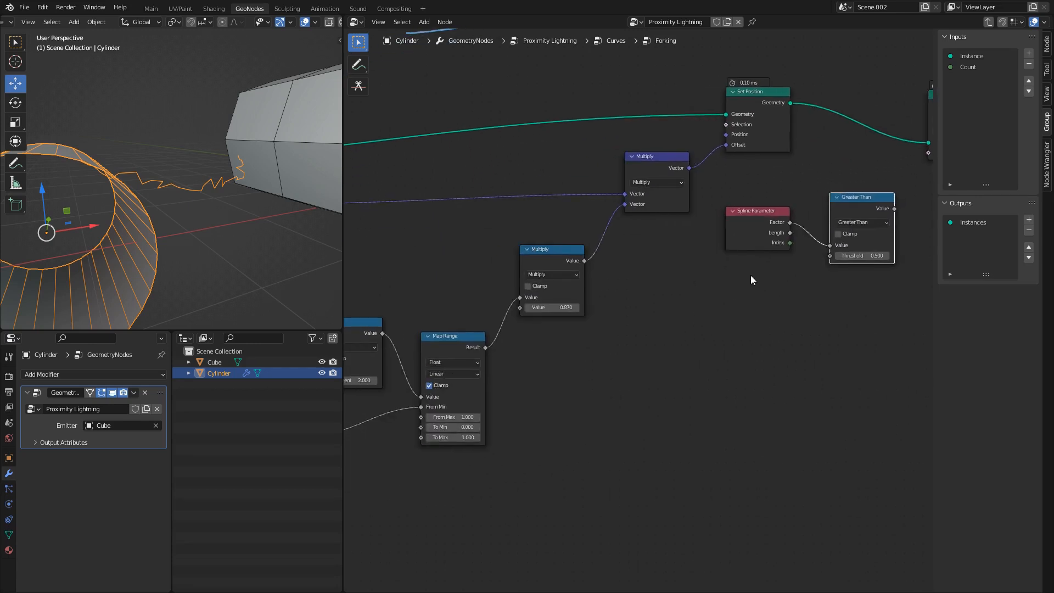
scroll(703, 311, down, 3)
middle_drag(450, 313, 484, 303)
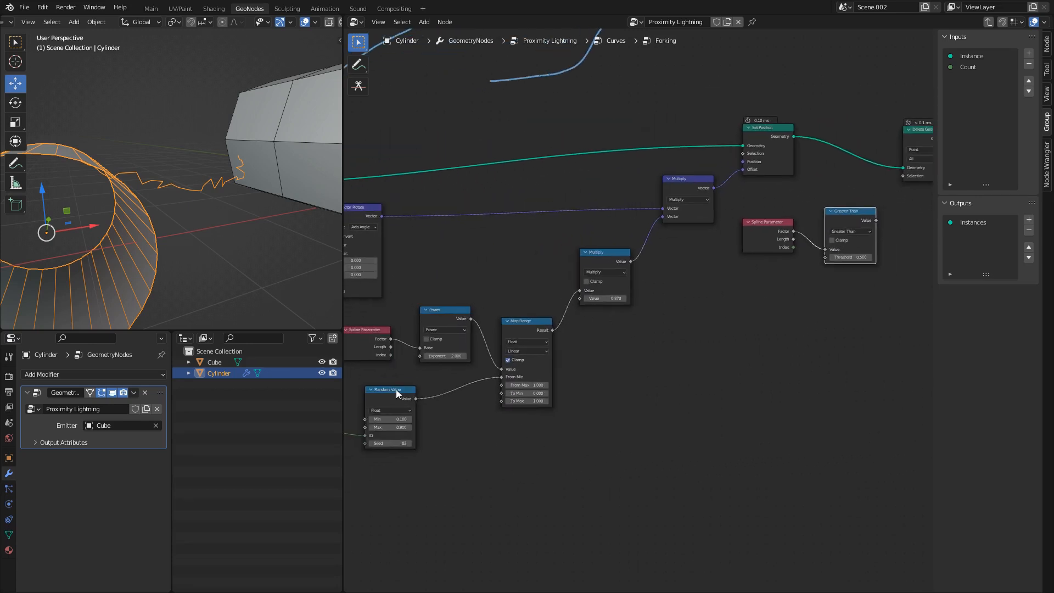
click(396, 390)
key(shift+d)
click(765, 352)
middle_drag(754, 356, 768, 288)
drag(768, 287, 737, 322)
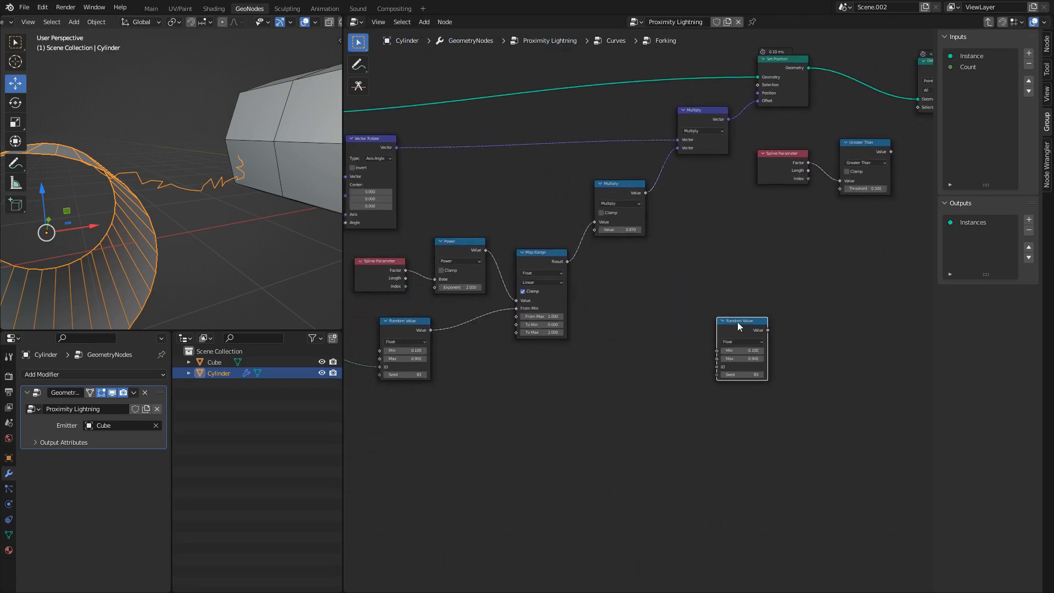
- Connect the original Random Value node's output to the Min input of its duplicate
scroll(585, 348, up, 2)
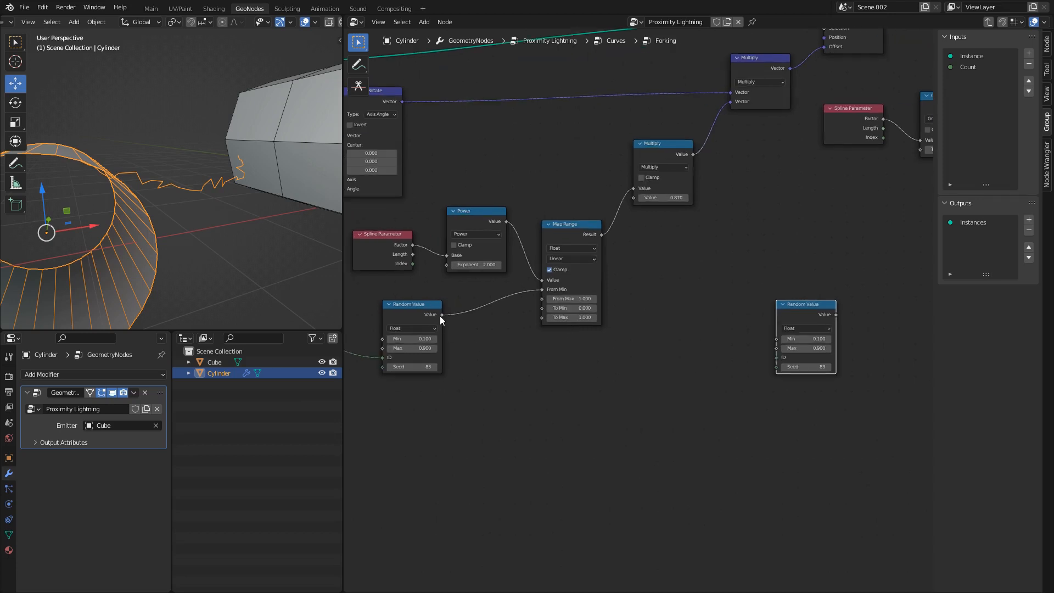
drag(442, 314, 778, 338)
middle_drag(784, 337, 615, 415)
scroll(619, 419, up, 1)
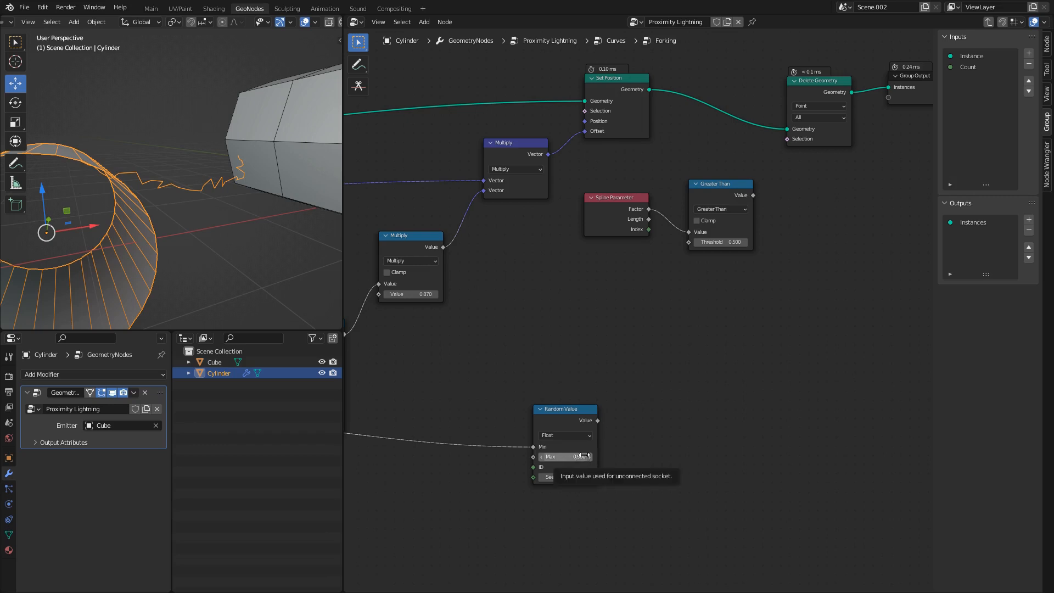
- Connect the duplicated Random Value to Greater Than's Threshold, and the comparison result to Delete Geometry's Selection
drag(597, 420, 689, 242)
middle_drag(702, 268, 628, 358)
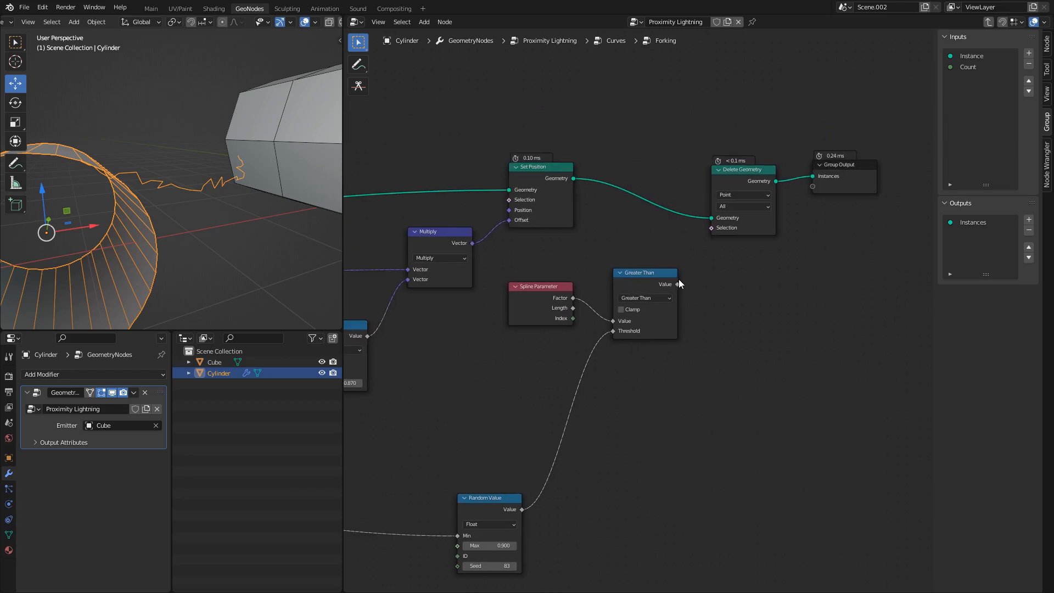
drag(678, 284, 709, 238)
- Set the duplicated Random Value node's Seed to 105 and shift the original Random Value node slightly down
middle_drag(177, 151, 117, 196)
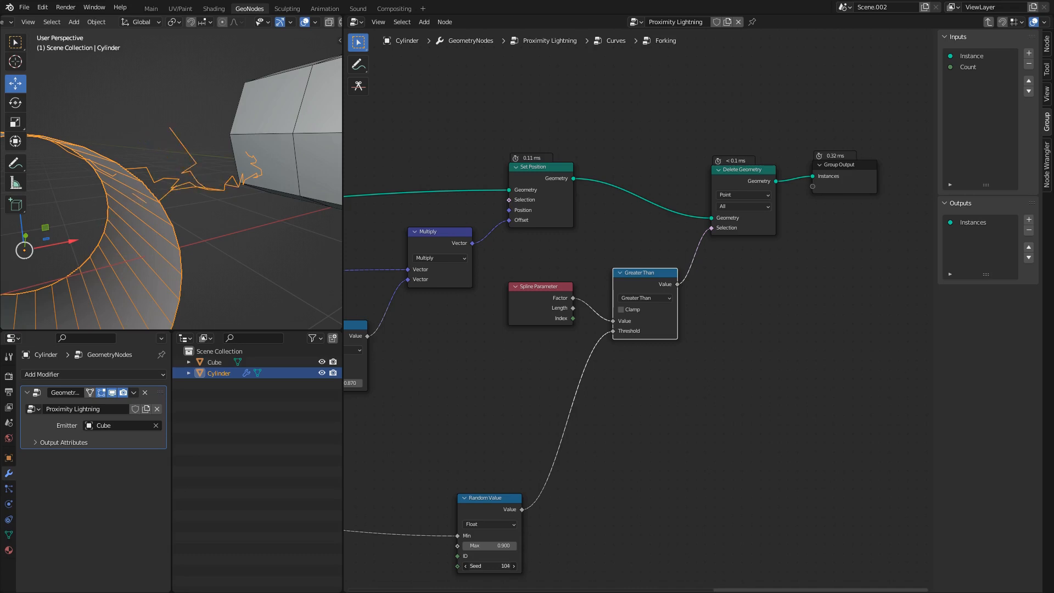
middle_drag(508, 495, 902, 355)
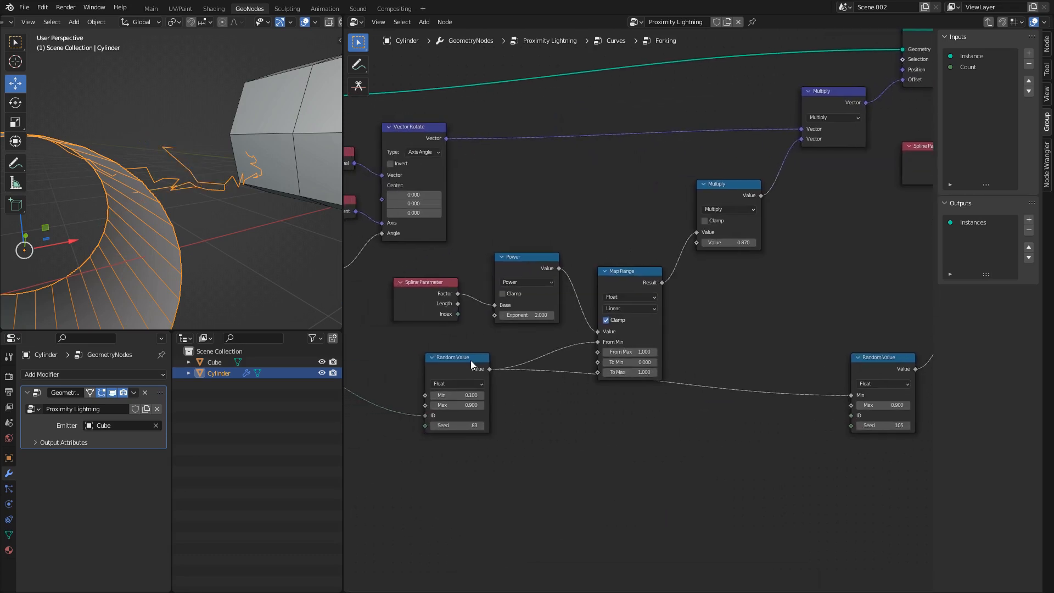
drag(471, 361, 471, 380)
middle_drag(740, 358, 552, 366)
- Sketch a curve with branches splitting off its middle in the empty area below the nodes, using the Annotate tool
click(359, 65)
scroll(746, 242, down, 2)
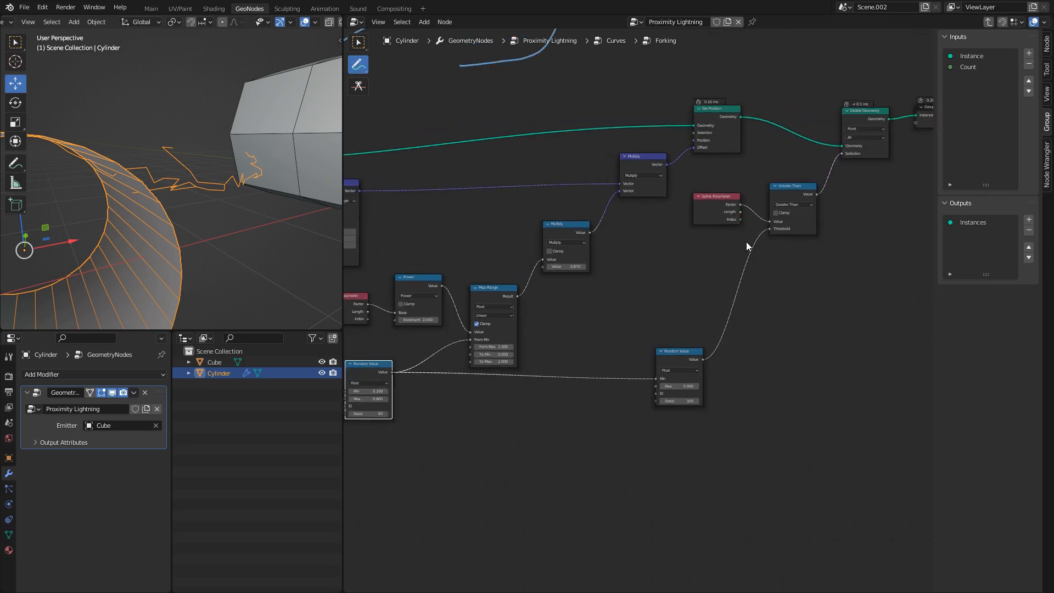
middle_drag(746, 242, 496, 230)
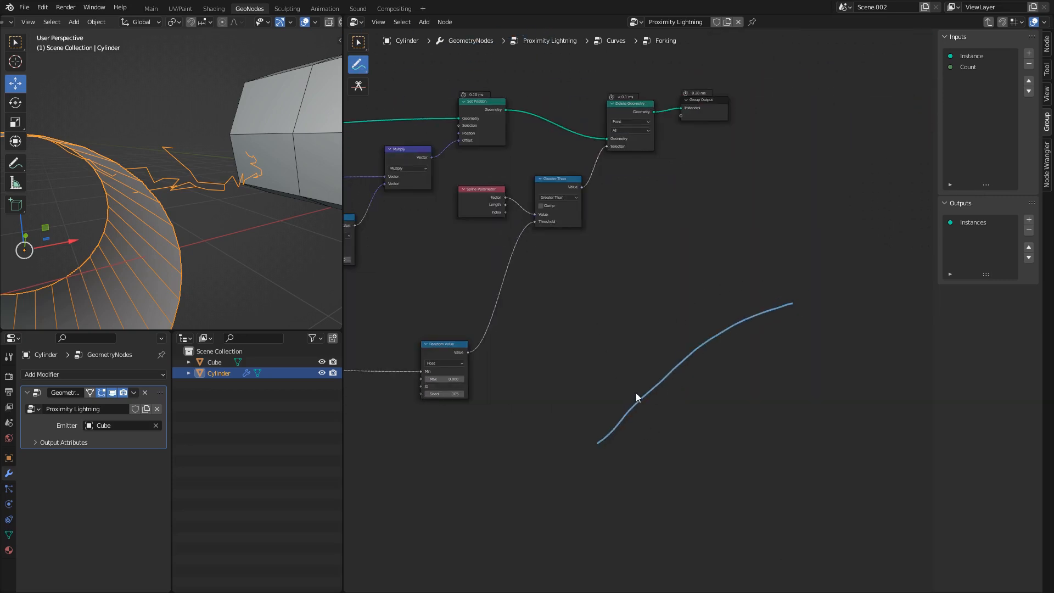
middle_drag(736, 326, 698, 345)
scroll(664, 365, up, 1)
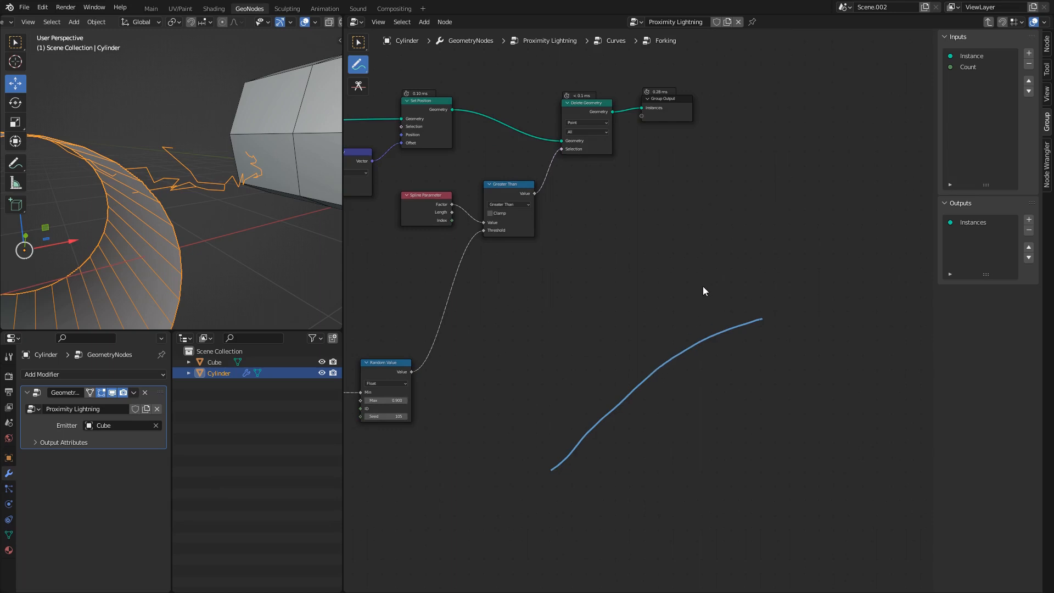
drag(700, 286, 657, 363)
- Draw an annotation stroke across the Max field of the Random Value node feeding Angle, and undo it
mouse_move(460, 352)
middle_down()
mouse_move(812, 355)
mouse_move(693, 347)
middle_up()
middle_drag(539, 306, 638, 289)
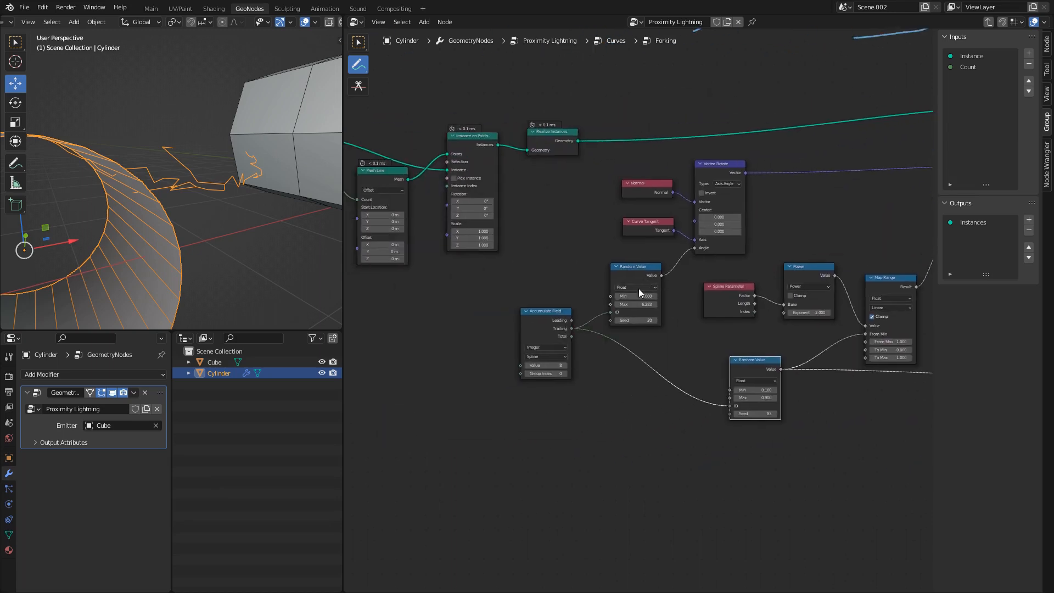
scroll(638, 297, up, 5)
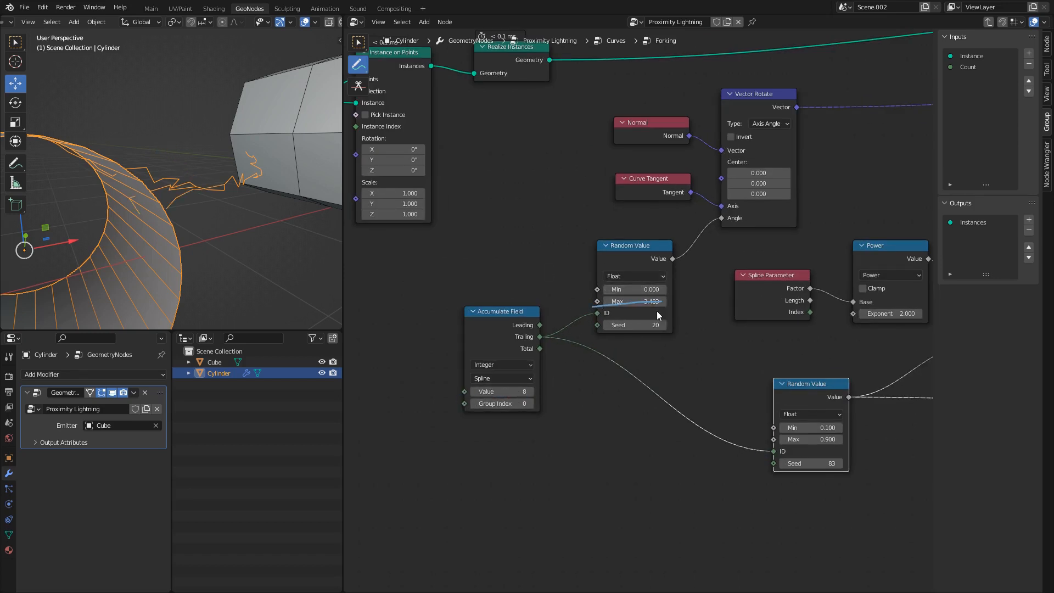
key(ctrl+z)
key(ctrl+z)
- Annotate the sketched curve with arrows pointing at the branching point and the tips of the upper branches
middle_drag(751, 321, 574, 344)
scroll(575, 343, down, 6)
middle_drag(721, 372, 437, 351)
middle_drag(687, 336, 459, 338)
middle_drag(646, 322, 580, 320)
scroll(592, 304, up, 3)
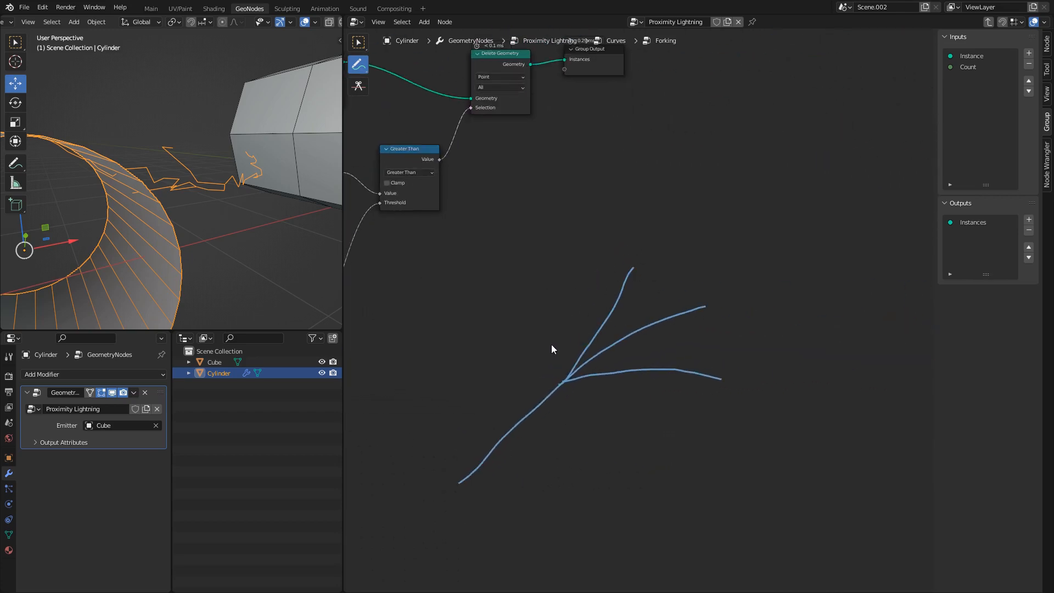
middle_drag(552, 346, 560, 324)
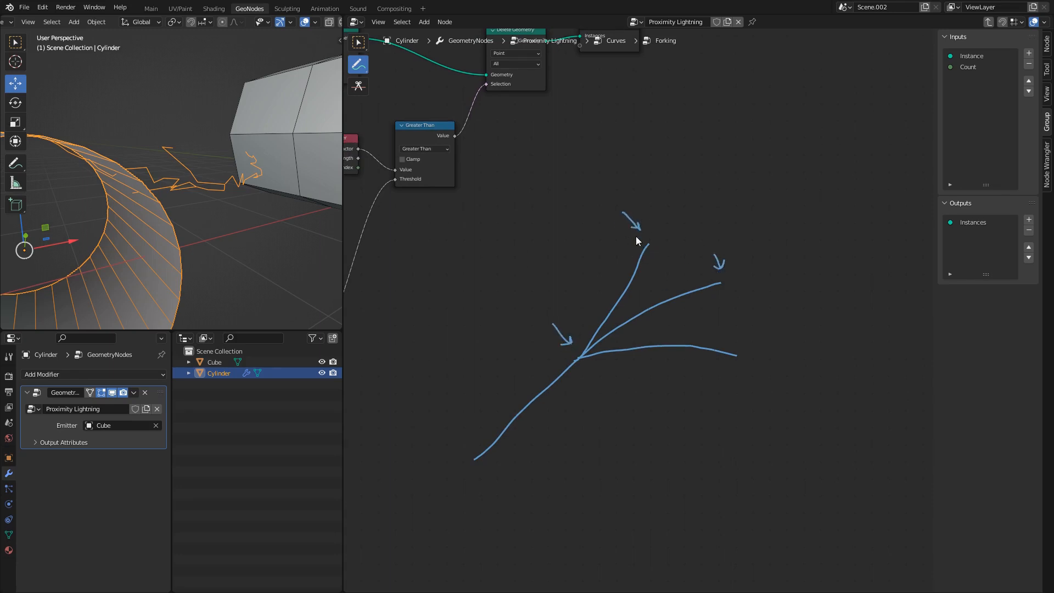
- Inspect the two linked Random Value nodes and annotate the sketch with brackets marking the extent of the branches
mouse_move(578, 334)
middle_down()
mouse_move(750, 213)
mouse_move(683, 278)
middle_up()
scroll(529, 307, up, 1)
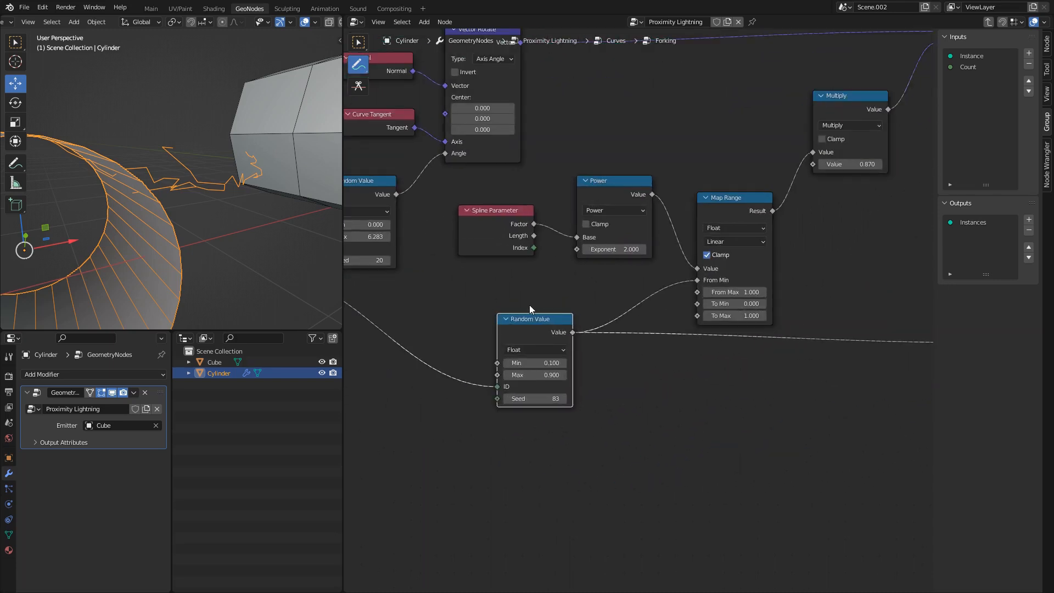
scroll(549, 318, right, 10)
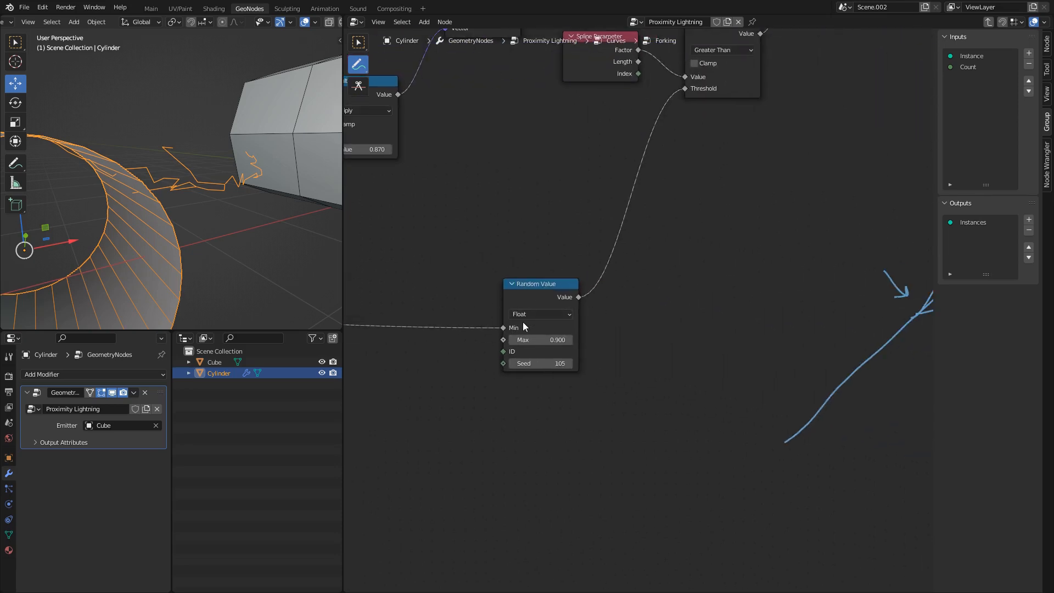
mouse_move(523, 321)
middle_down()
mouse_move(670, 163)
mouse_move(488, 252)
mouse_move(584, 284)
middle_up()
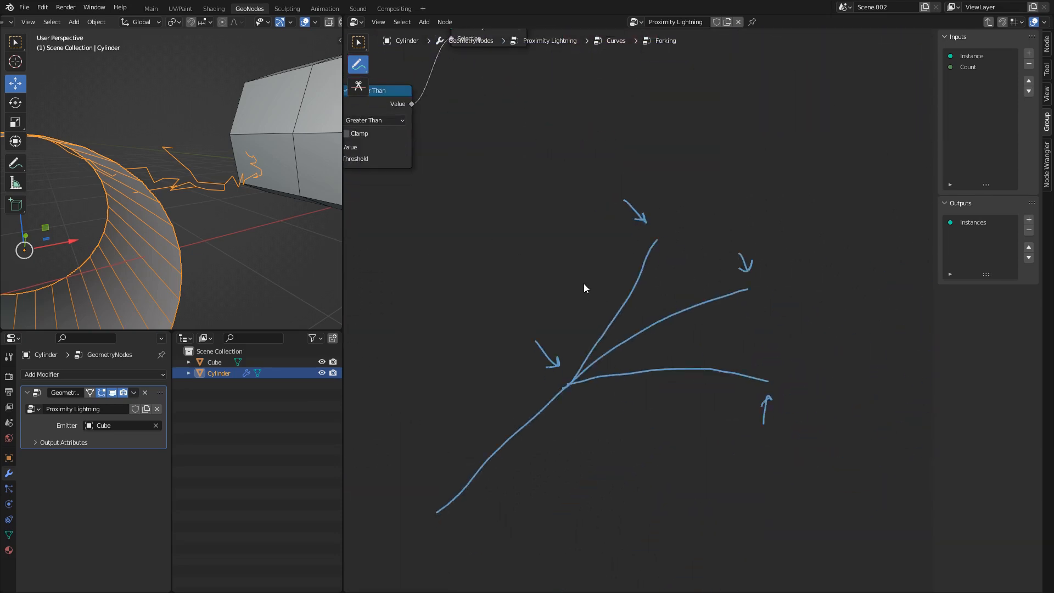
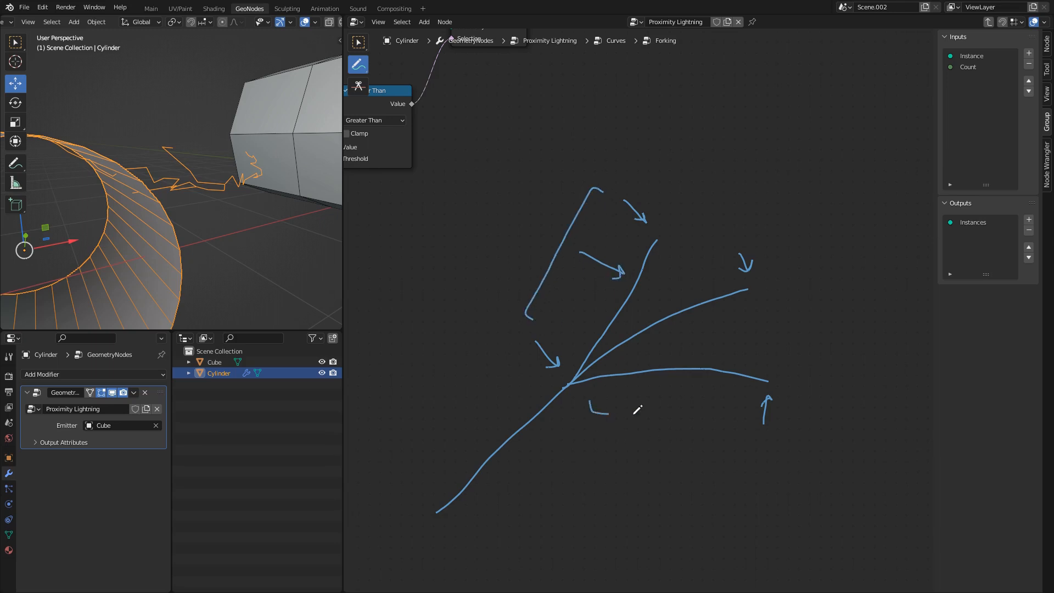
middle_drag(578, 227, 605, 269)
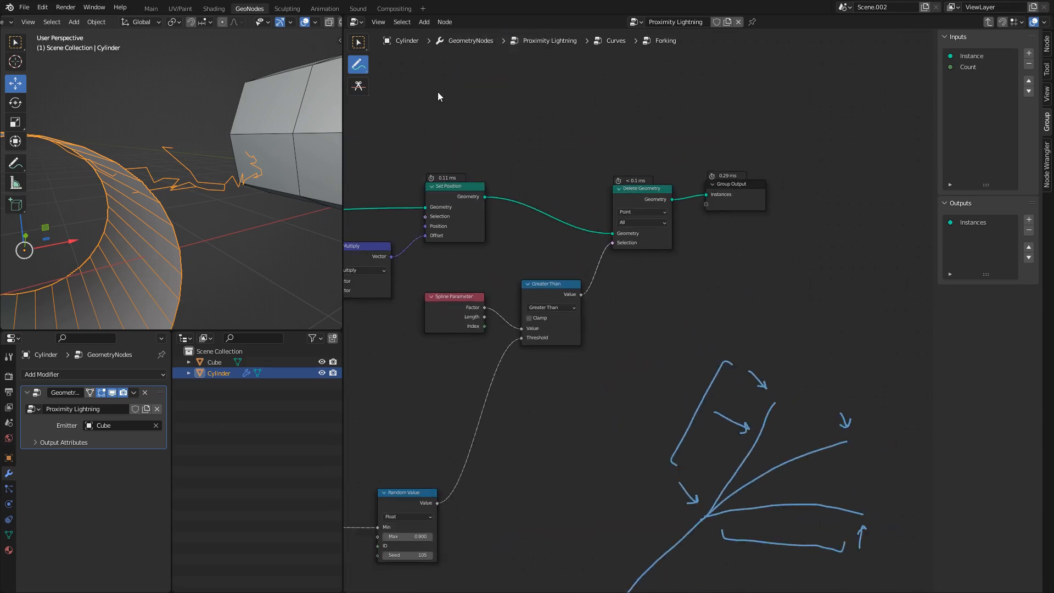
- Undo the annotation strokes of the branching sketch
key(ctrl+z)
key(ctrl+z)
key(ctrl+z)
key(ctrl+z)
key(ctrl+z)
key(ctrl+z)
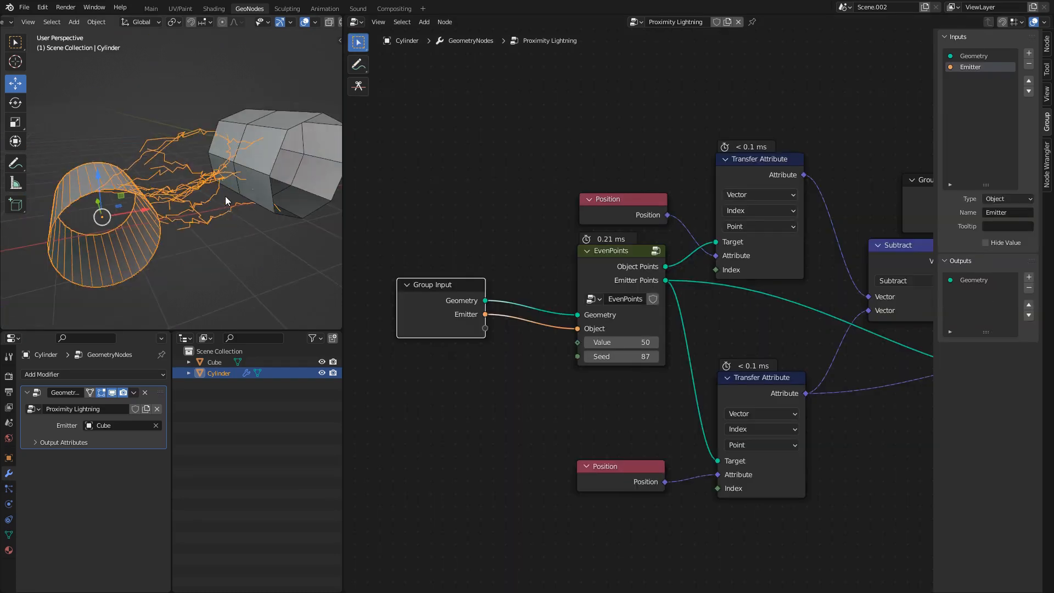
- Move the cube emitter upward, away from the cylinder, and reselect the cylinder
click(233, 164)
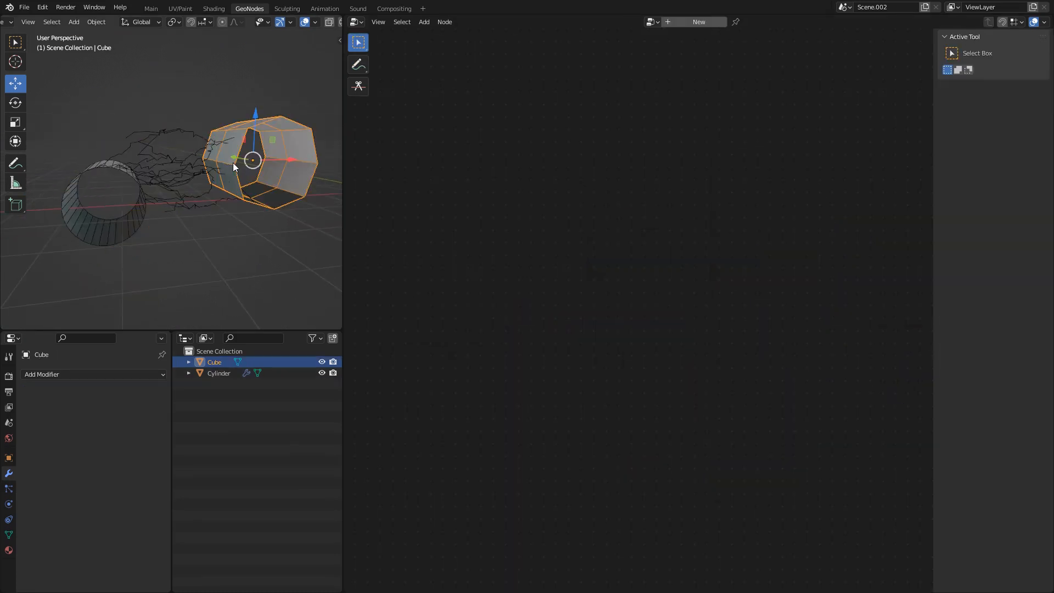
drag(274, 146, 303, 60)
click(127, 173)
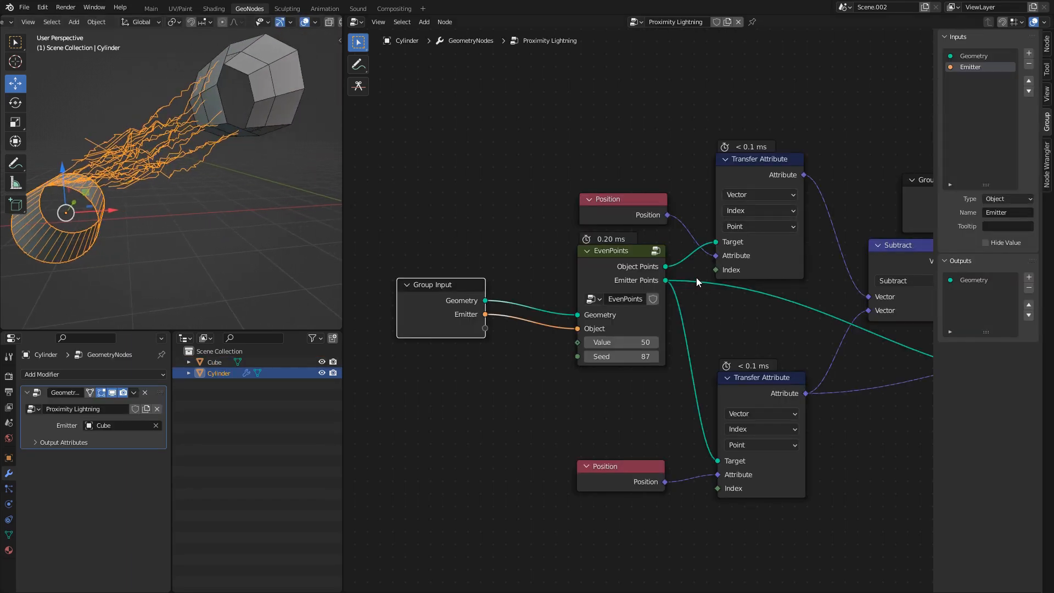
- Open the Curves node group for editing, and inside it open the nested Forking group
click(613, 253)
middle_drag(928, 252, 502, 280)
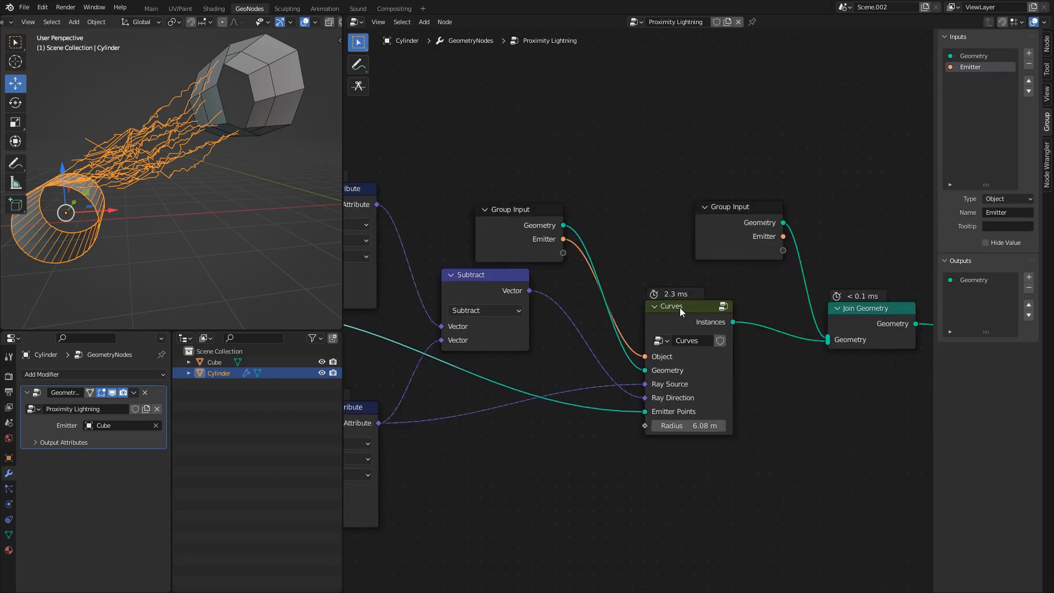
click(680, 308)
key(Tab)
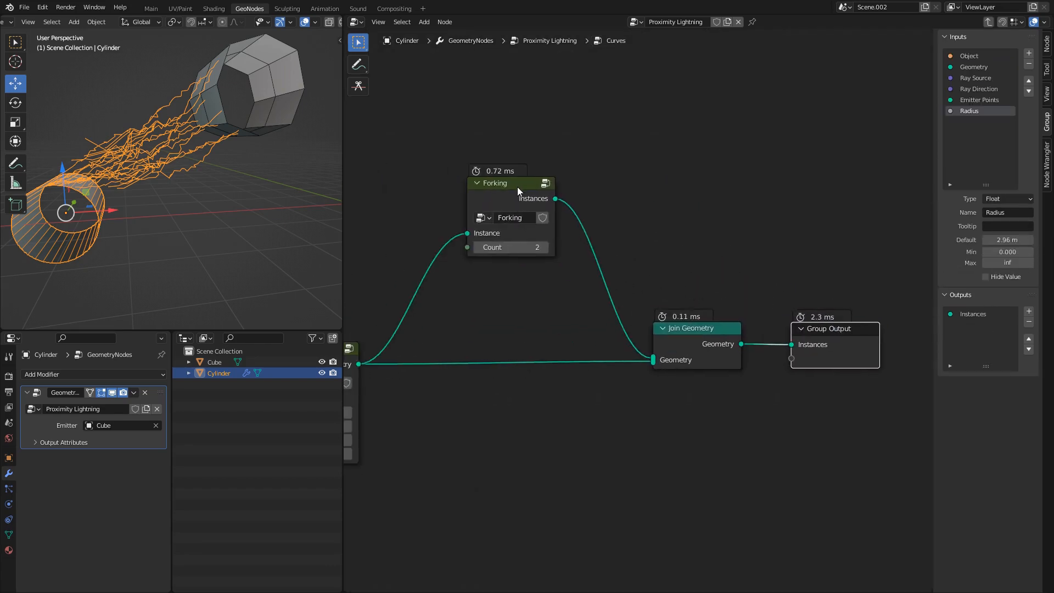
click(518, 187)
key(Tab)
- Set the To Max value of the Map Range node in the Forking group to 1.640
middle_drag(546, 211, 791, 82)
middle_drag(551, 312, 944, 108)
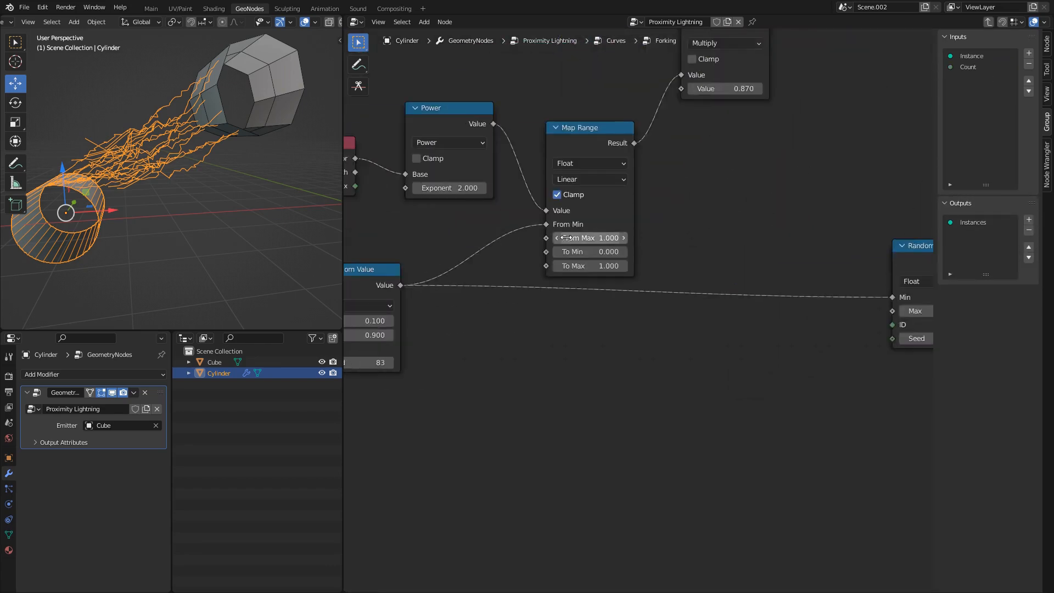
middle_drag(567, 237, 772, 324)
middle_drag(633, 367, 574, 397)
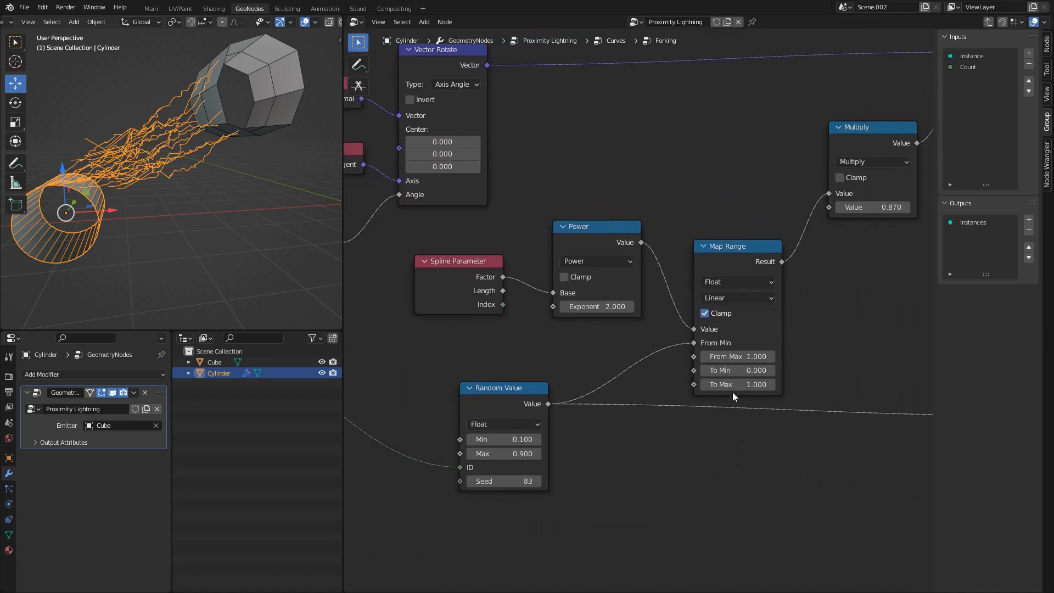
mouse_move(738, 385)
mouse_down()
mouse_move(793, 385)
mouse_move(757, 384)
mouse_up()
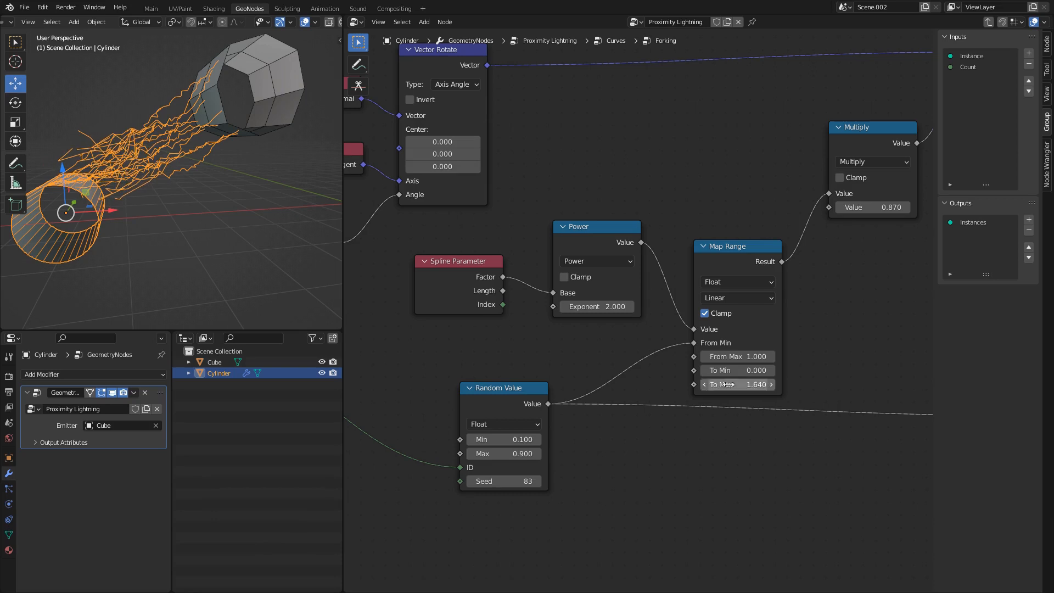
- Duplicate the Forking group's Group Input node and place the copy below the Random Value node that feeds From Min
middle_drag(608, 342, 753, 351)
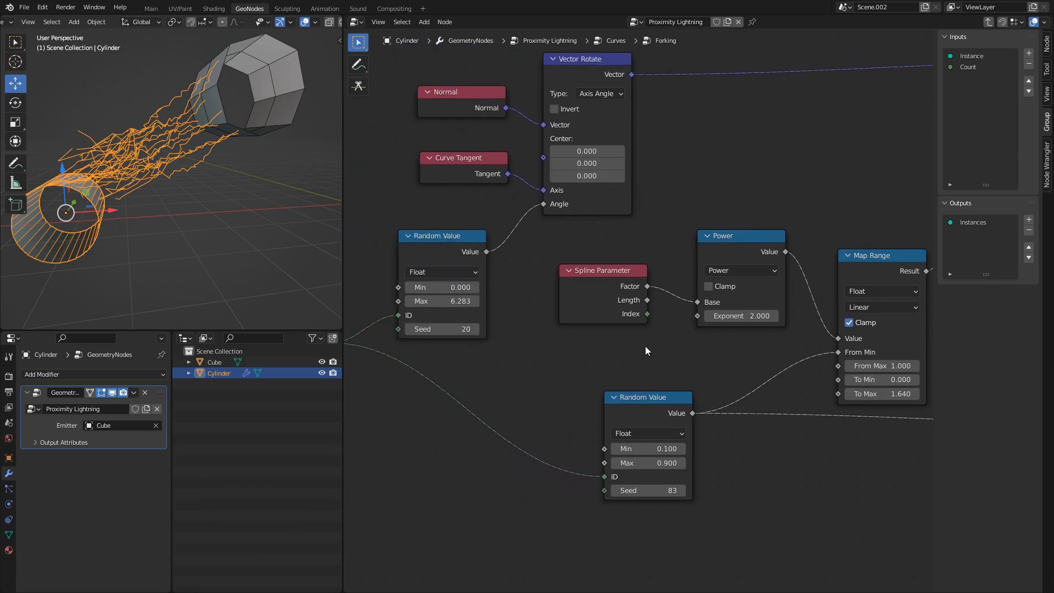
middle_drag(644, 346, 682, 315)
middle_drag(202, 167, 220, 169)
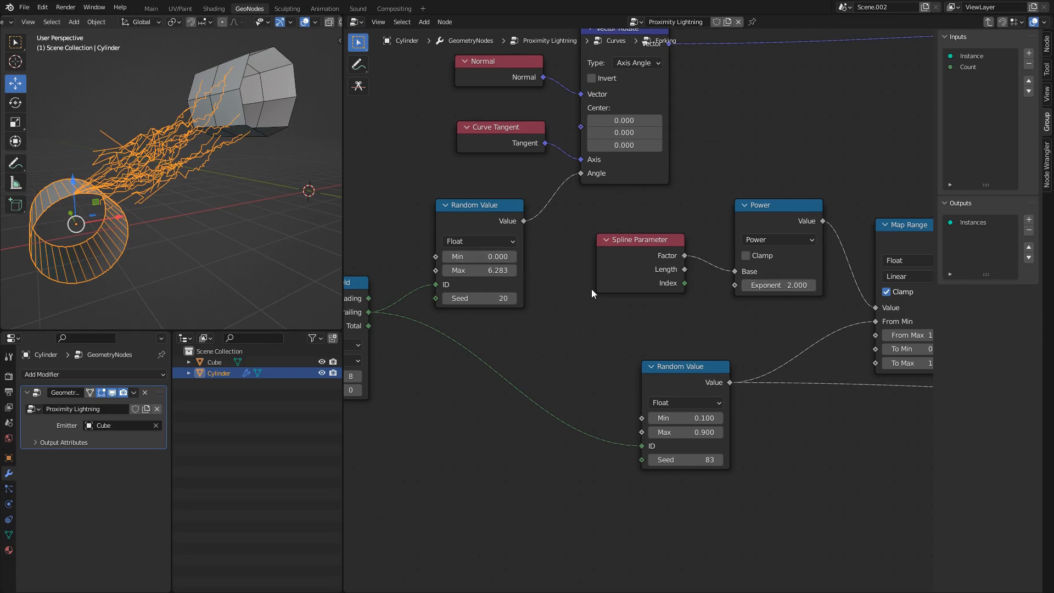
middle_drag(742, 310, 868, 290)
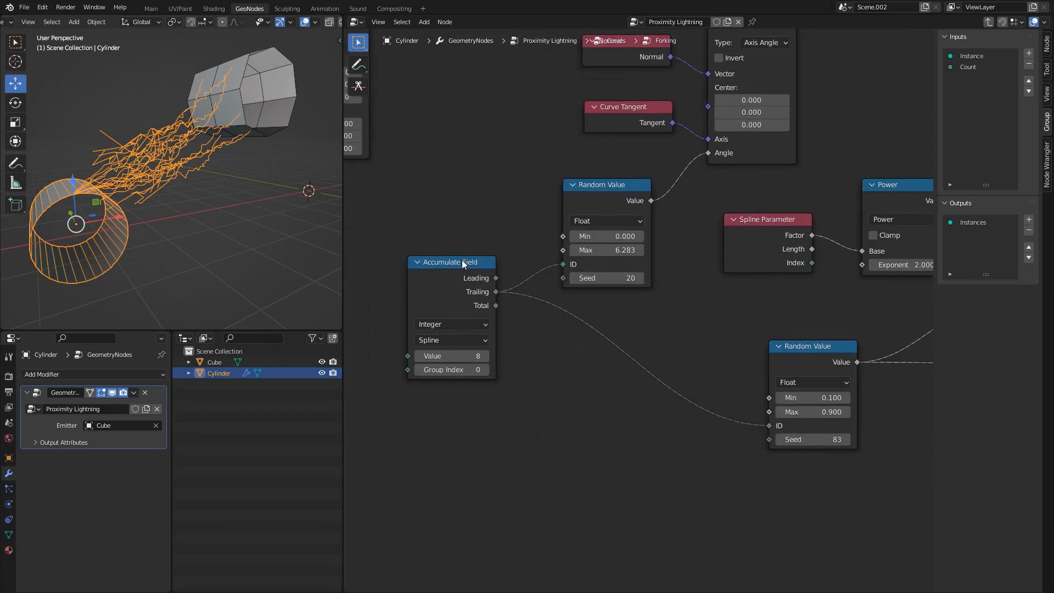
scroll(472, 231, down, 5)
middle_drag(488, 201, 771, 344)
click(474, 211)
key(shift+d)
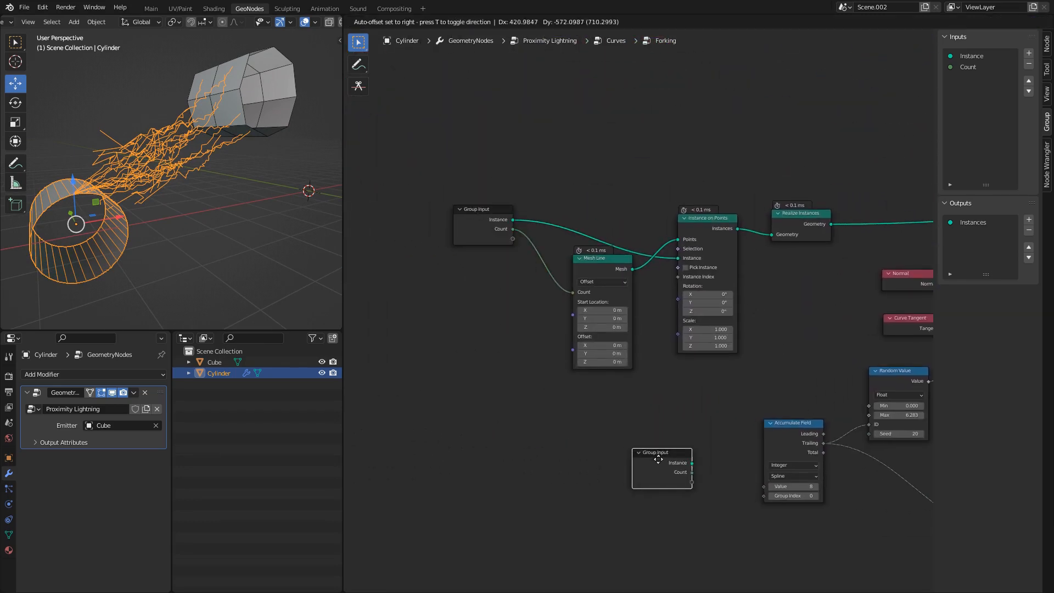
click(657, 462)
middle_drag(708, 450, 374, 266)
key(g)
click(785, 415)
scroll(807, 384, up, 2)
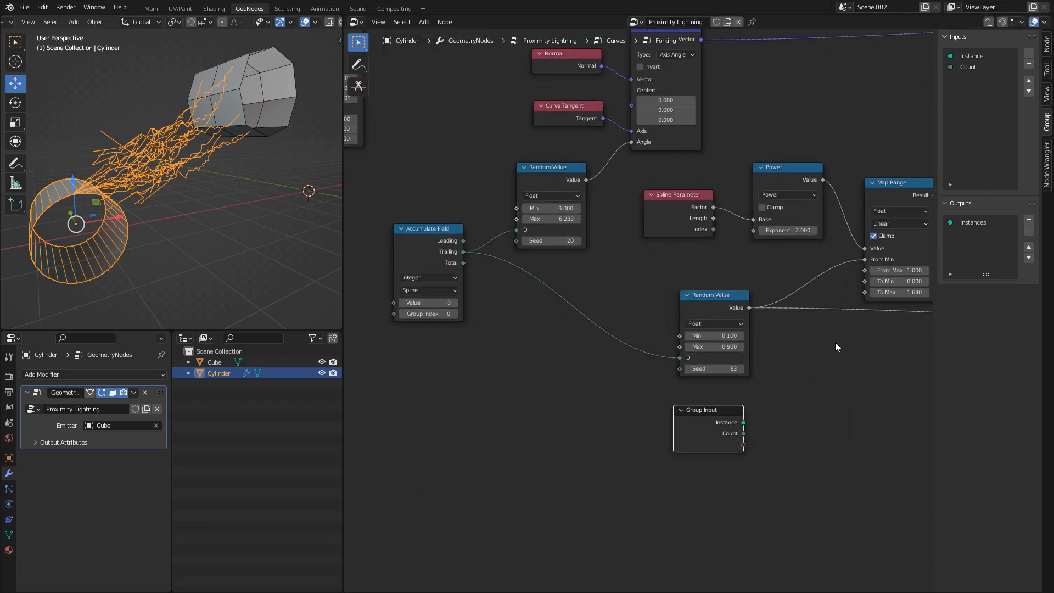
- Expose the Map Range node's To Max as a new group input by linking it to the duplicated Group Input's empty socket
middle_drag(835, 342, 699, 329)
drag(733, 276, 591, 453)
middle_drag(534, 354, 496, 377)
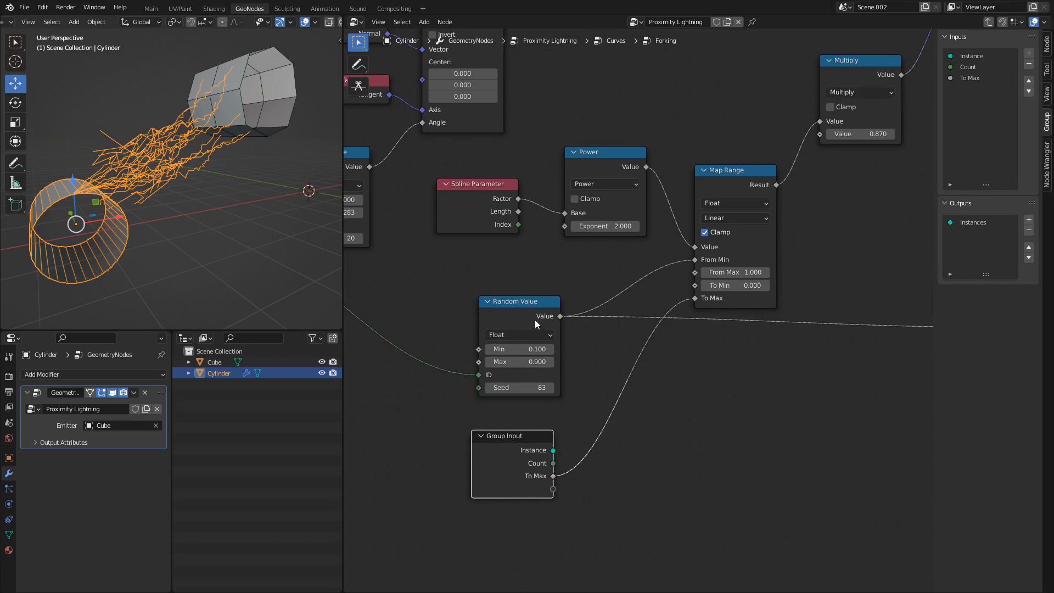
scroll(506, 340, up, 1)
scroll(502, 299, right, 8)
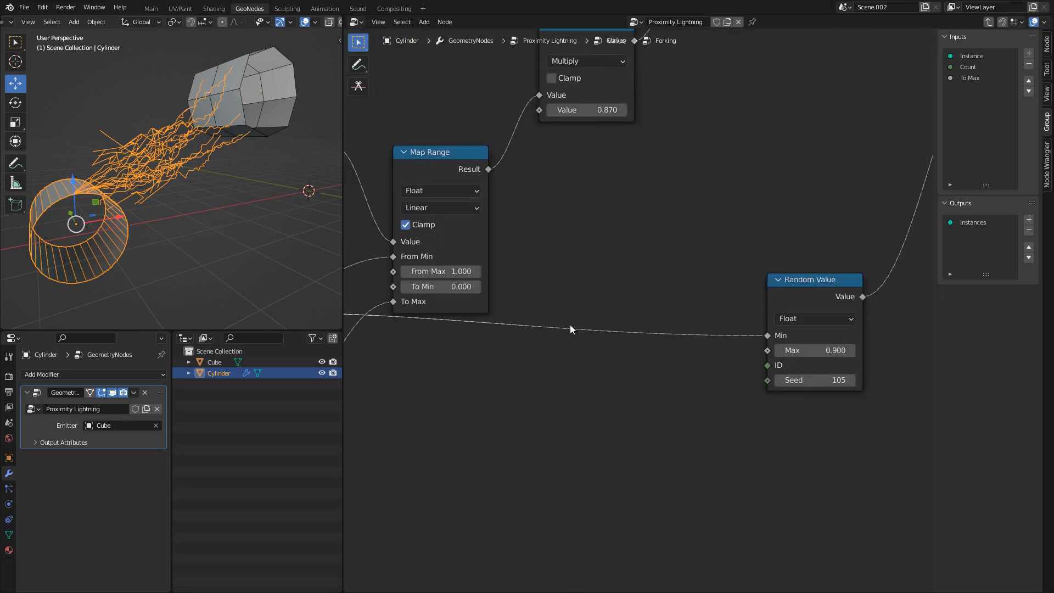
scroll(584, 290, left, 8)
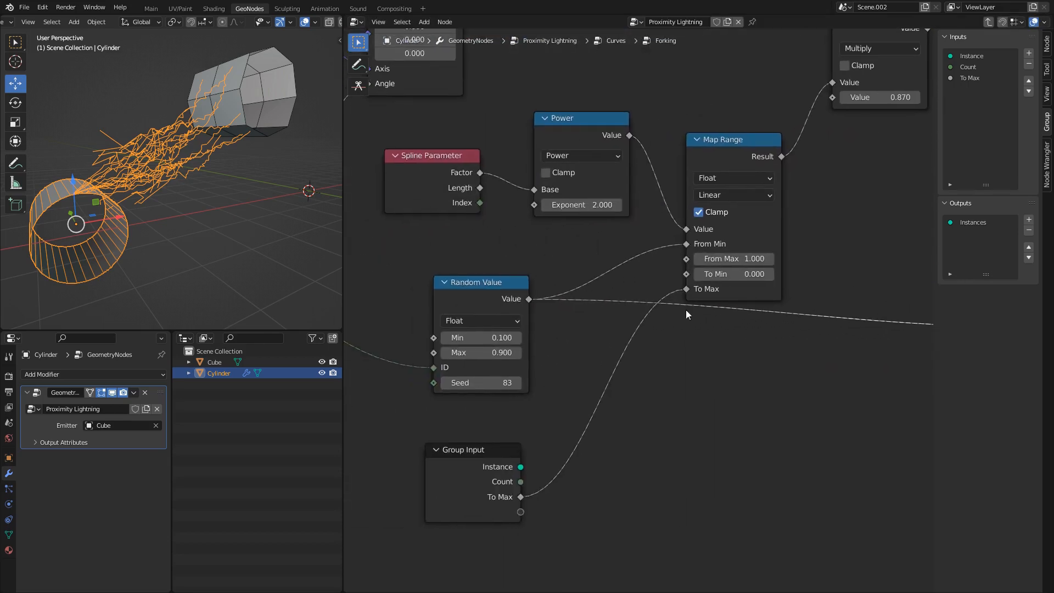
- Return to the Curves group and set the Forking node's To Max to 1.430
key(Tab)
scroll(544, 327, up, 1)
middle_drag(513, 311, 689, 337)
mouse_move(686, 286)
mouse_down()
mouse_move(730, 285)
mouse_move(648, 285)
mouse_move(672, 285)
mouse_up()
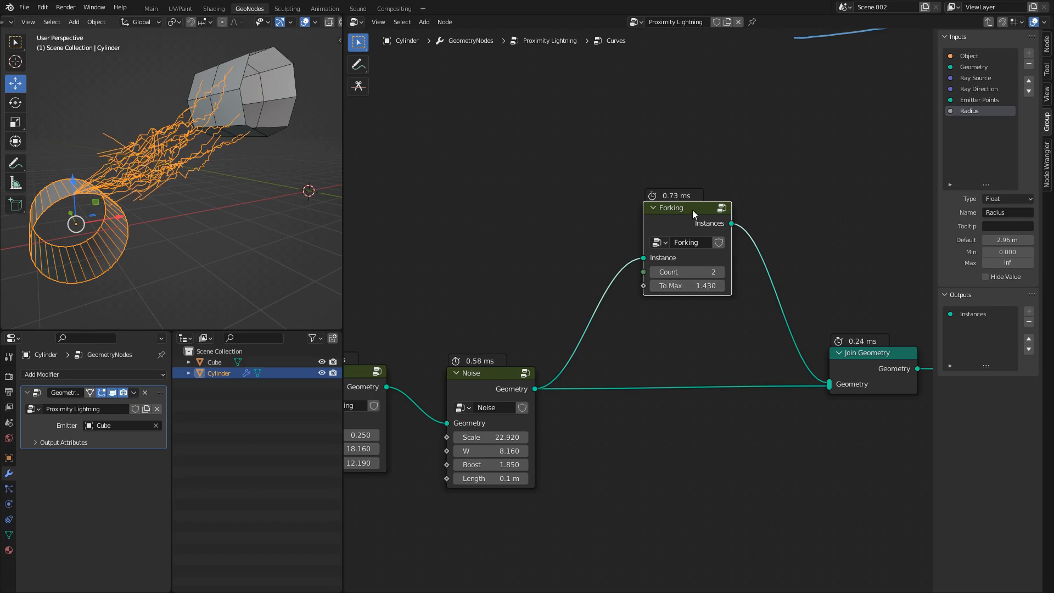
- Shift the Join Geometry node in the Curves group slightly closer to the Forking node, and return to the Proximity Lightning group
key(Tab)
key(Tab)
middle_drag(769, 271, 572, 255)
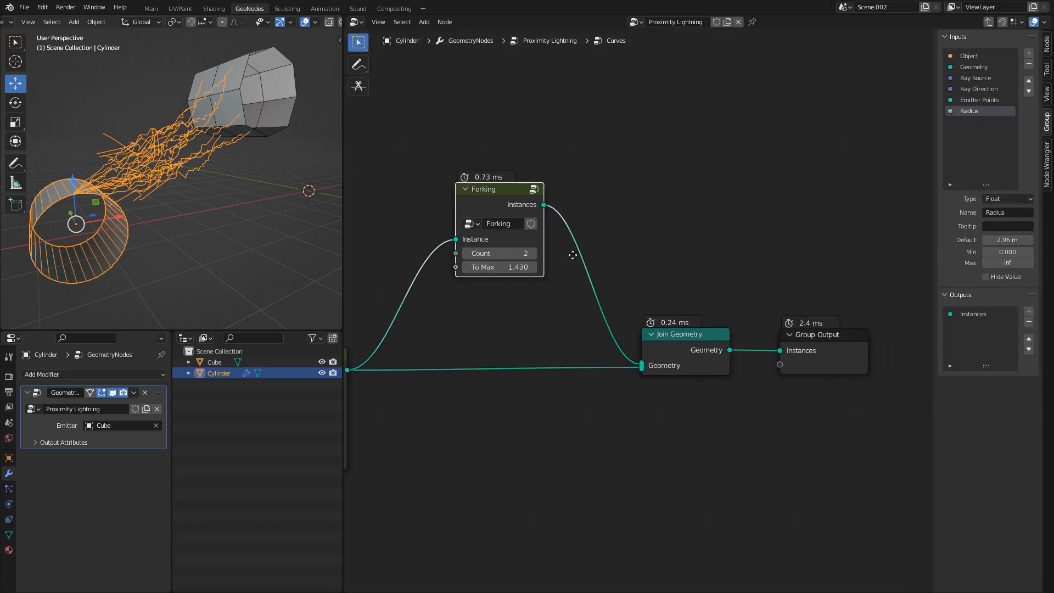
drag(693, 333, 675, 333)
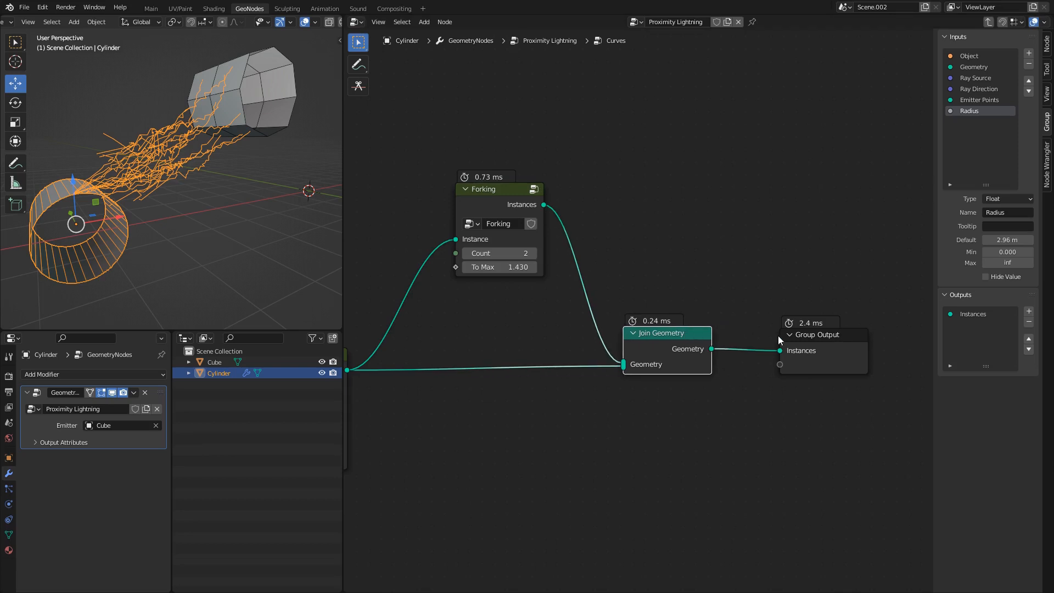
click(805, 336)
key(Tab)
- Move the final Group Input, Join Geometry and Group Output nodes farther from the Curves node, and save the file
scroll(659, 332, down, 1)
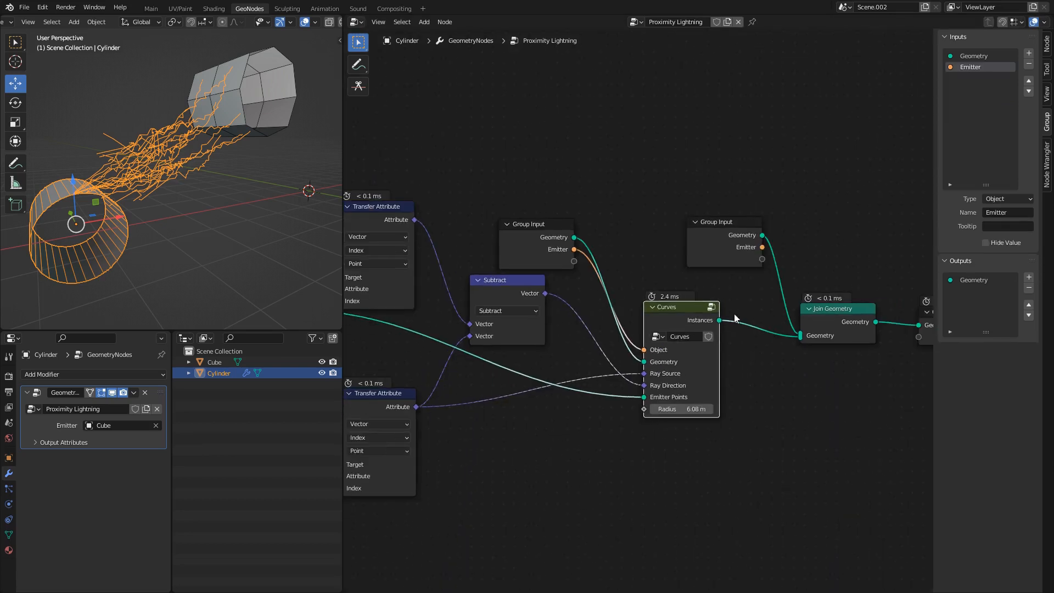
middle_drag(734, 318, 570, 301)
scroll(608, 303, up, 1)
drag(537, 134, 733, 314)
key(g)
click(849, 277)
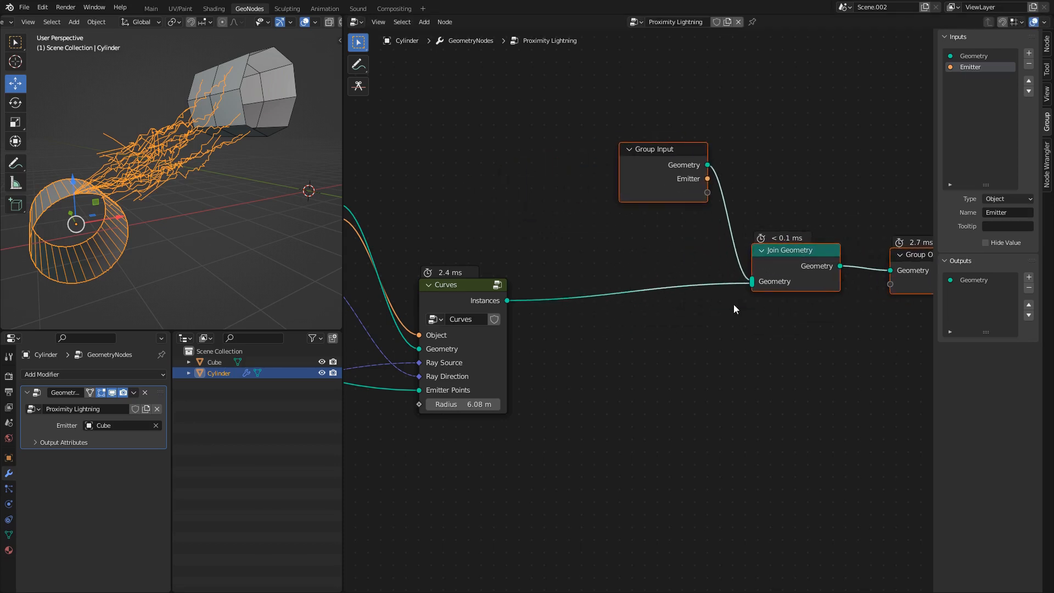
scroll(705, 300, down, 8)
middle_drag(608, 288, 806, 291)
scroll(540, 271, up, 3)
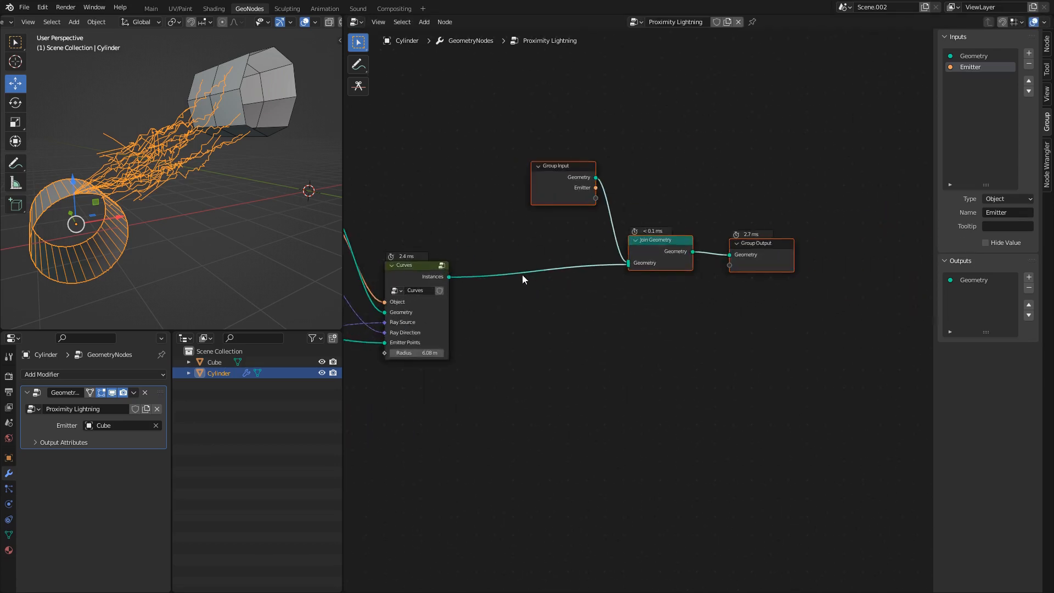
key(ctrl+s)
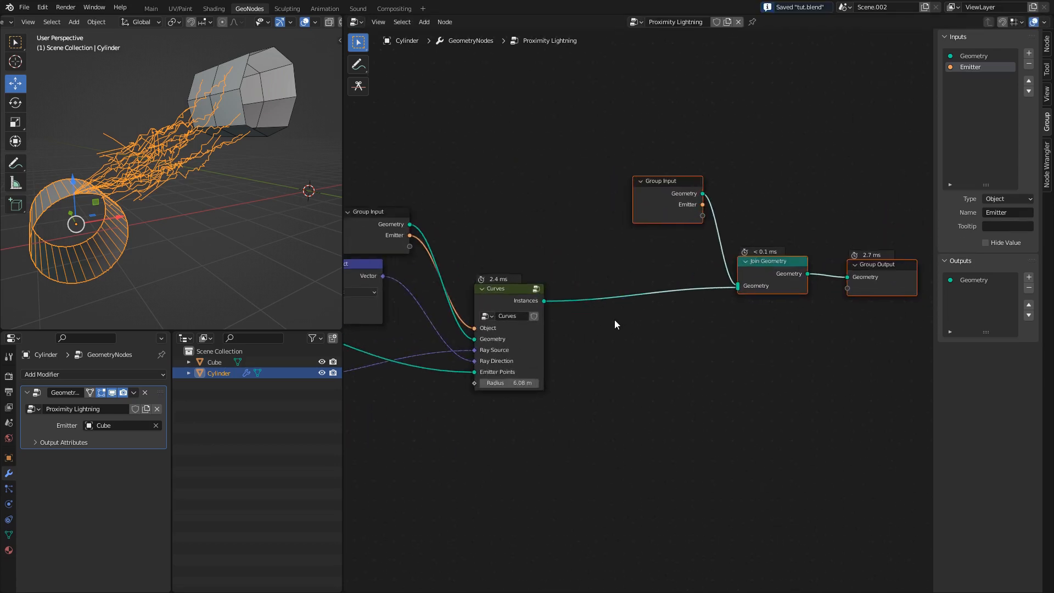
- Review the node chain inside the Curves group, from Realize Instances to Group Output, and return to the parent group
click(518, 297)
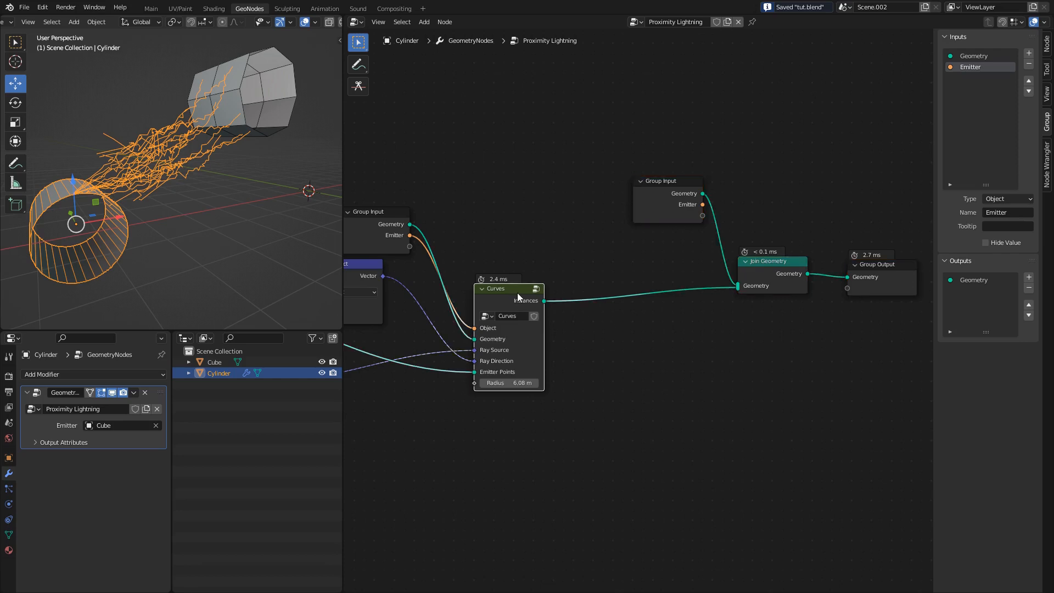
key(Tab)
middle_drag(447, 298, 700, 278)
scroll(700, 278, down, 10)
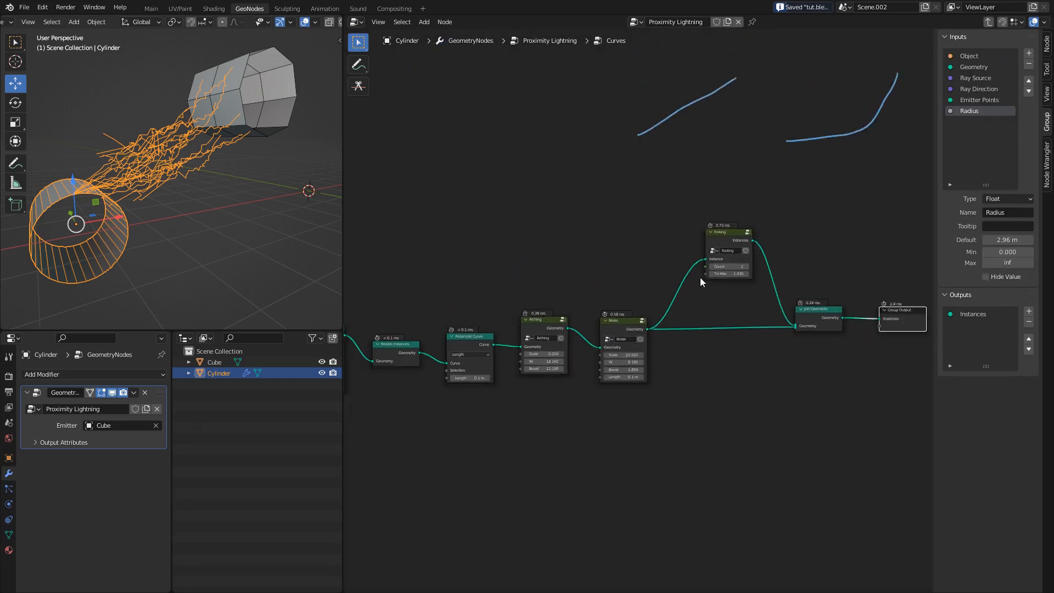
mouse_move(475, 277)
middle_down()
mouse_move(685, 261)
mouse_move(475, 267)
middle_up()
middle_drag(819, 305, 551, 313)
scroll(572, 309, up, 10)
key(Tab)
middle_drag(657, 332, 636, 331)
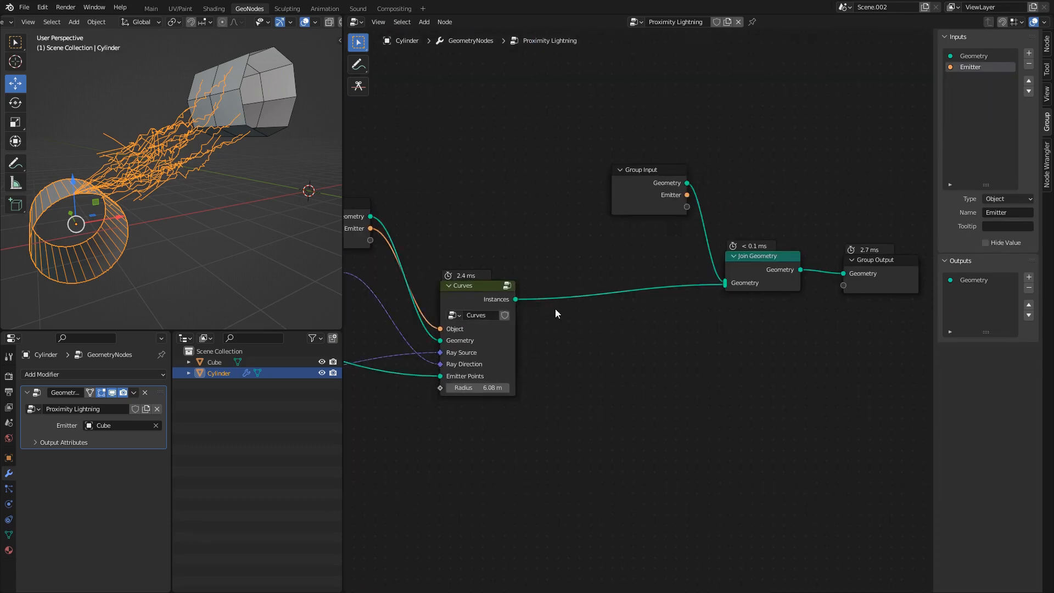
- Rename the Instances output of the Curves group to Curves, and return to the Proximity Lightning group
click(504, 287)
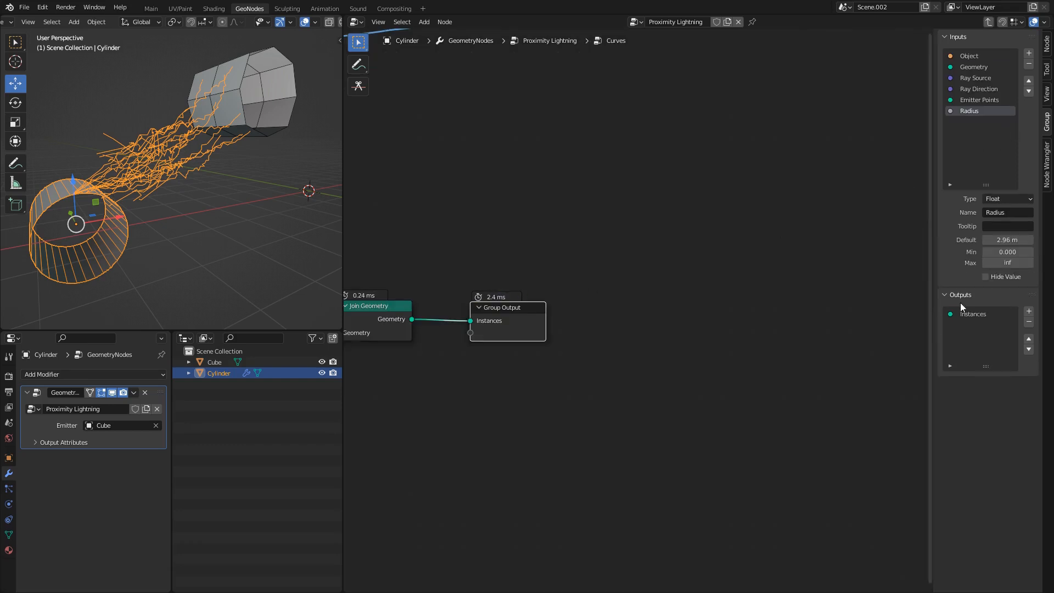
click(977, 314)
double_click(978, 316)
text(c)
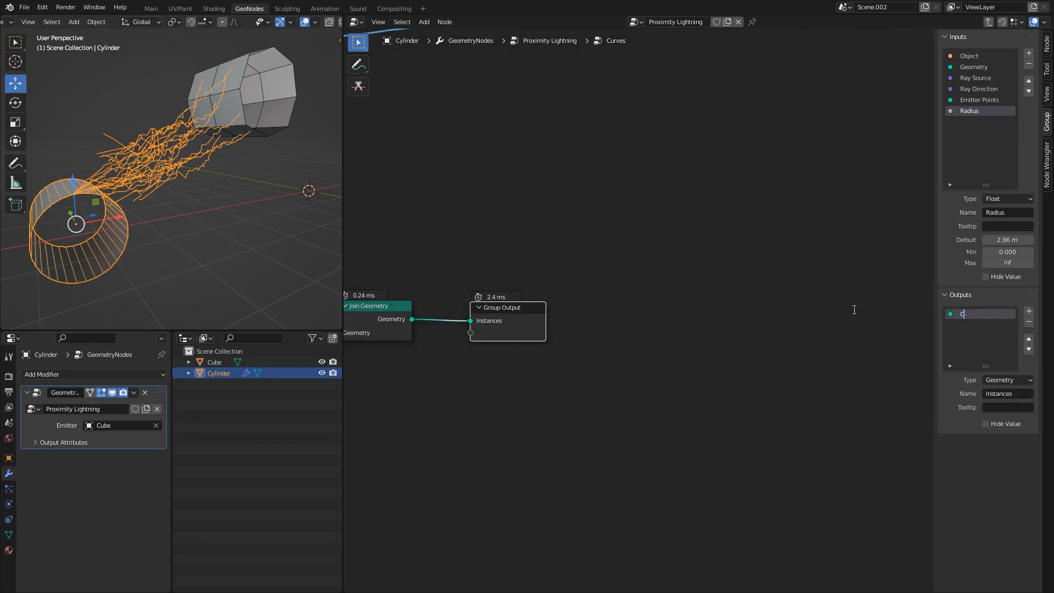
key(Tab)
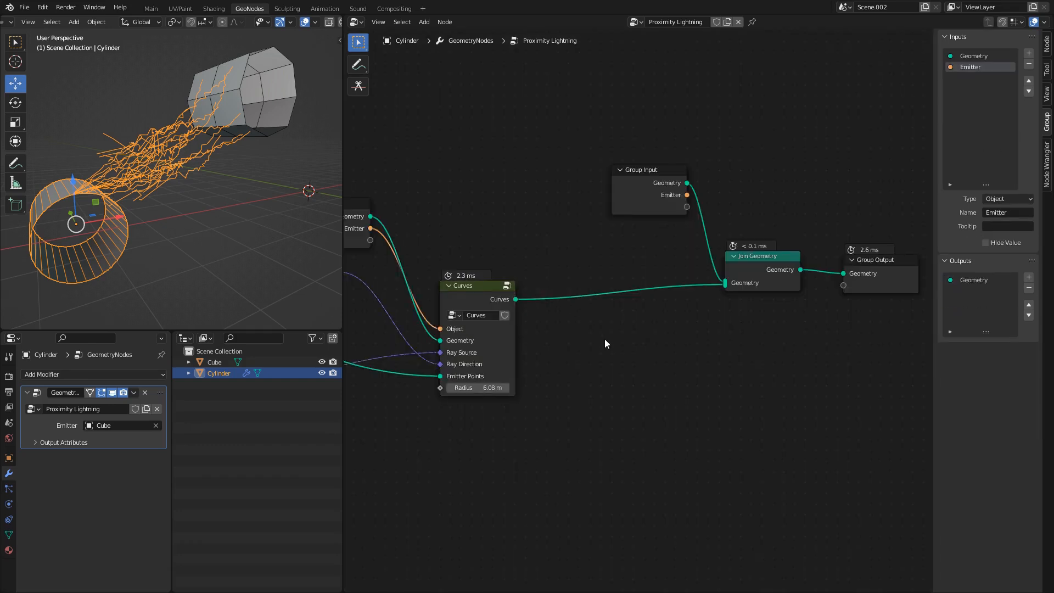
key(shift+a)
text(s)
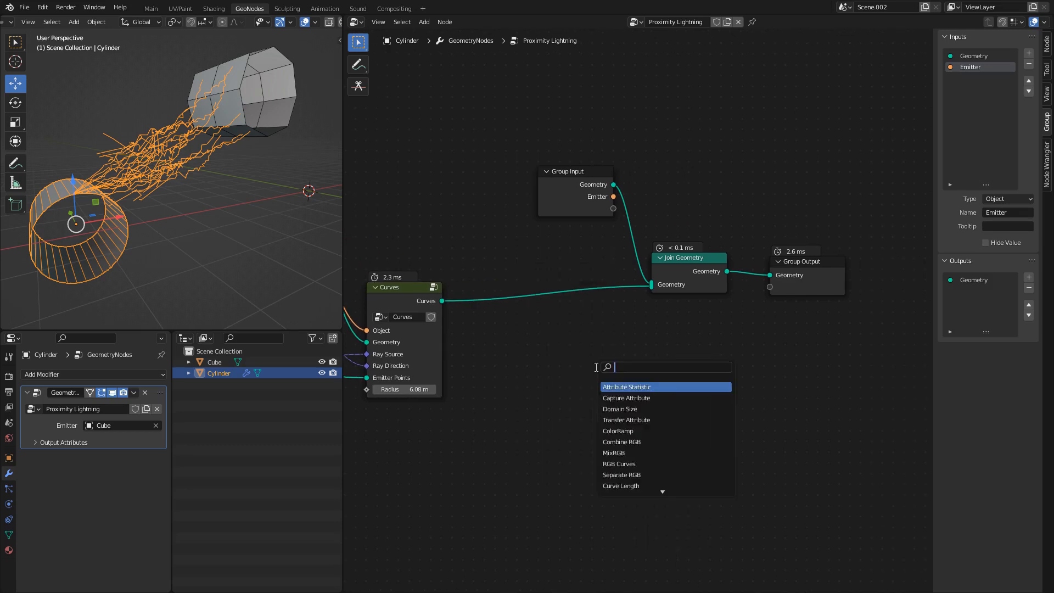
text(curve to)
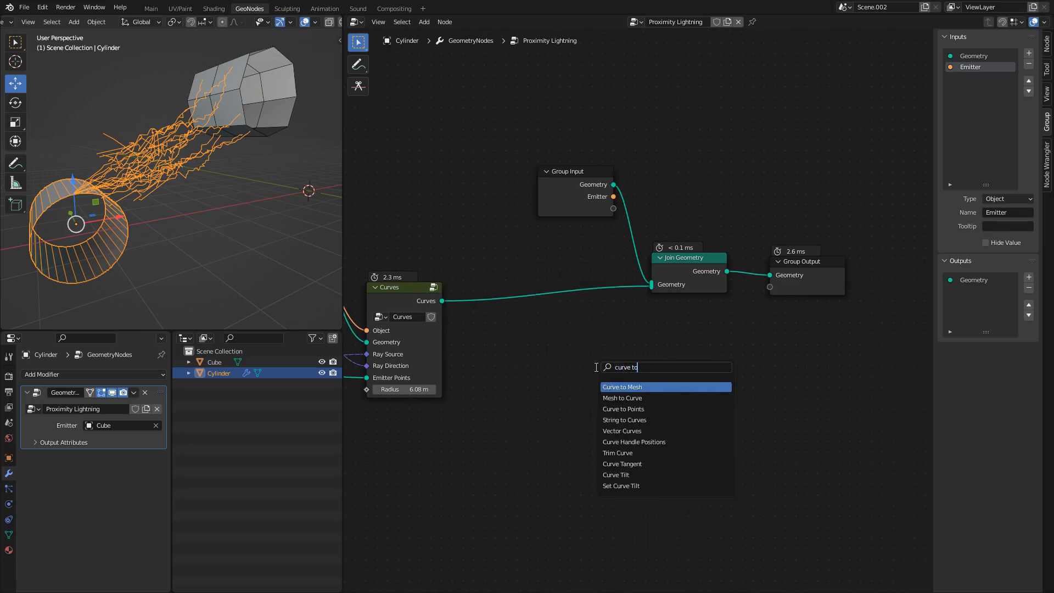
key(Escape)
- Insert a Curve to Mesh node on the link between the Curves node and Join Geometry
key(shift+a)
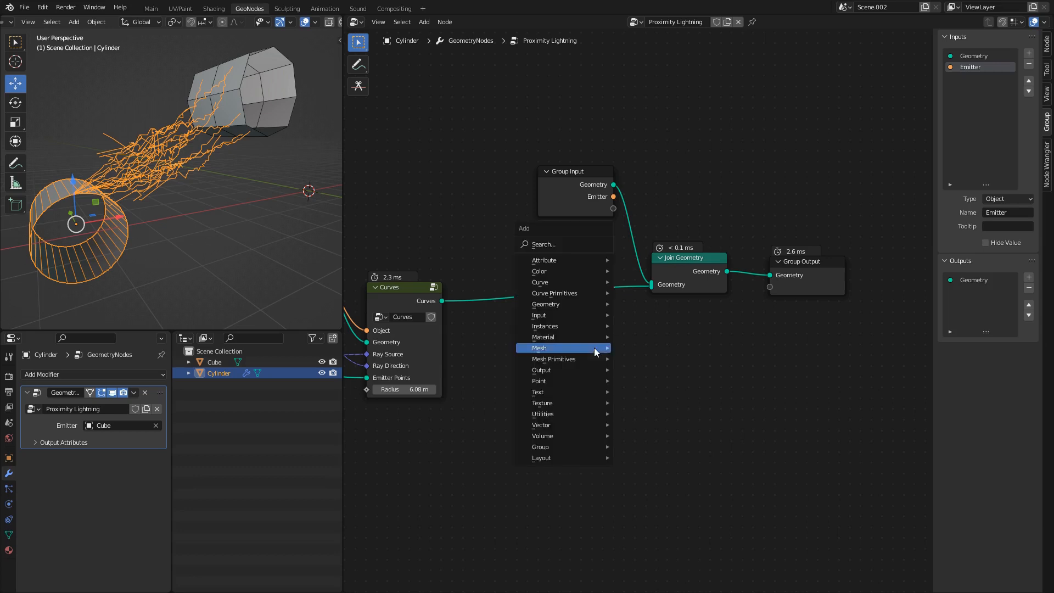
text(scurve to me)
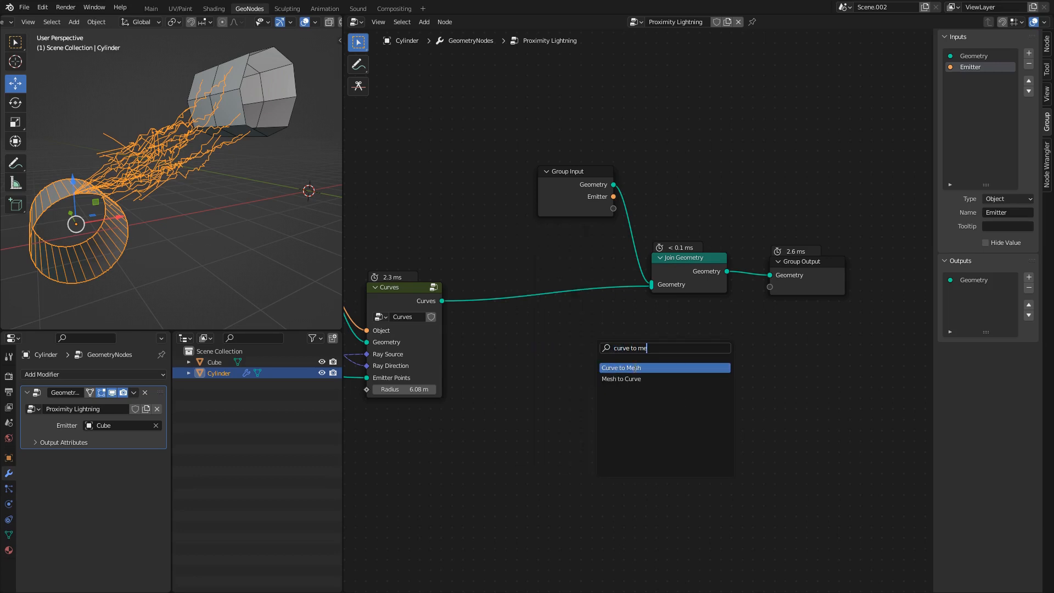
key(Return)
click(568, 374)
- Add a Curve Circle node and connect its Curve output to the Profile Curve input of Curve to Mesh
key(shift+a)
text(c)
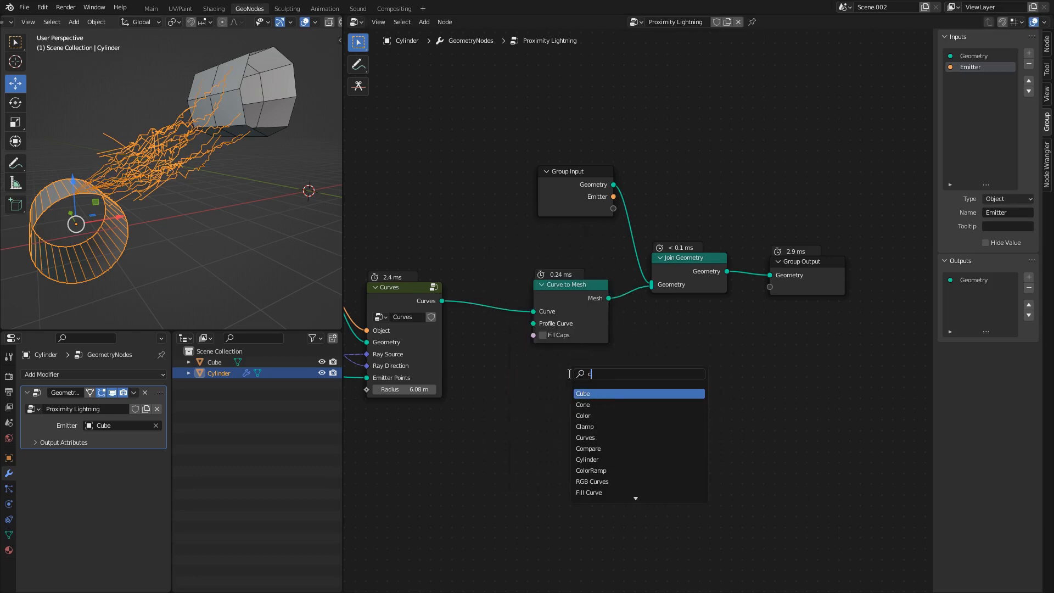
text(irc)
key(Down)
key(Return)
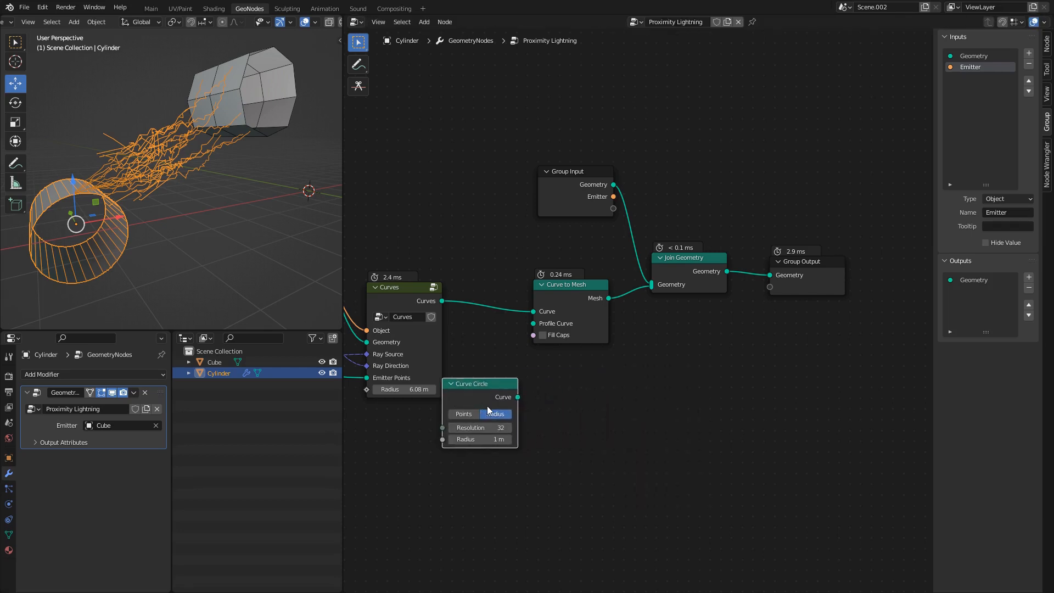
drag(519, 398, 533, 324)
- Spread out the end of the node tree, moving Curve to Mesh and its following nodes away from Curves and Curve Circle nearer to them
drag(516, 105, 830, 329)
key(g)
click(727, 324)
drag(495, 385, 572, 352)
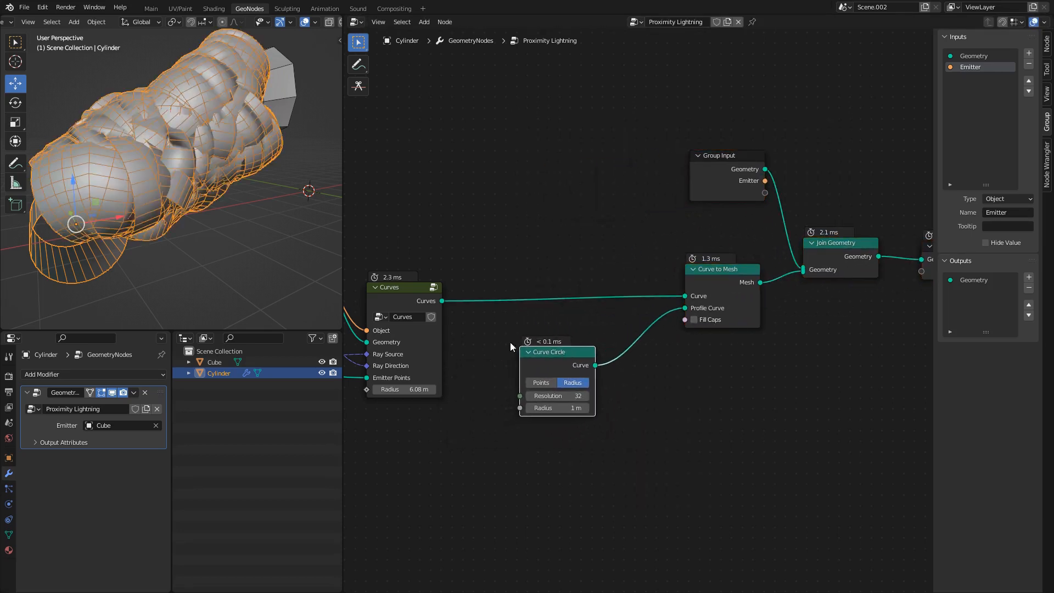
- Insert a Set Curve Radius node on the link between the Curves node and Curve to Mesh
middle_drag(646, 345, 605, 344)
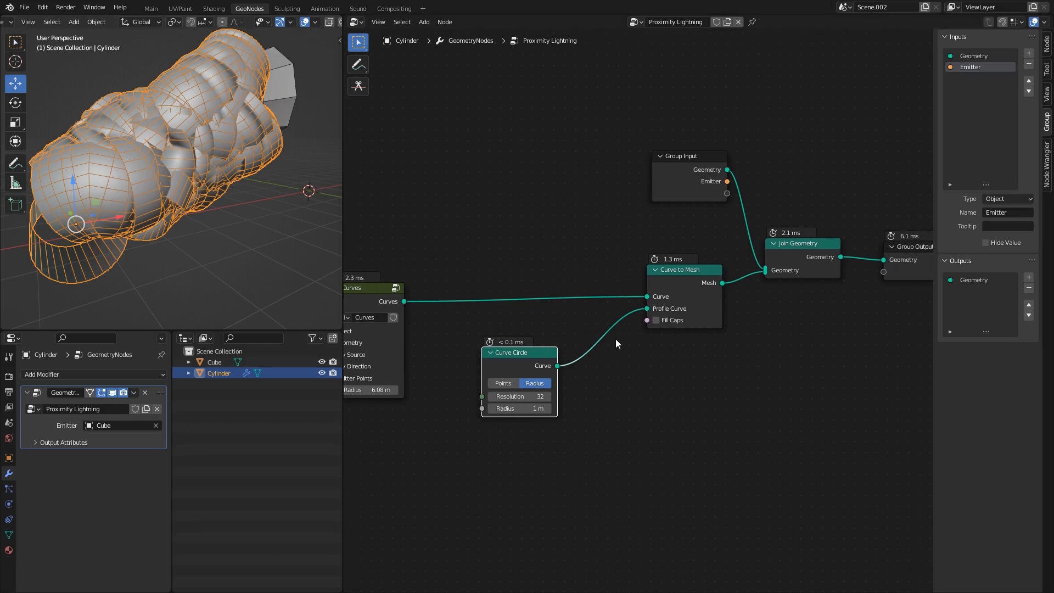
scroll(621, 351, up, 1)
click(641, 381)
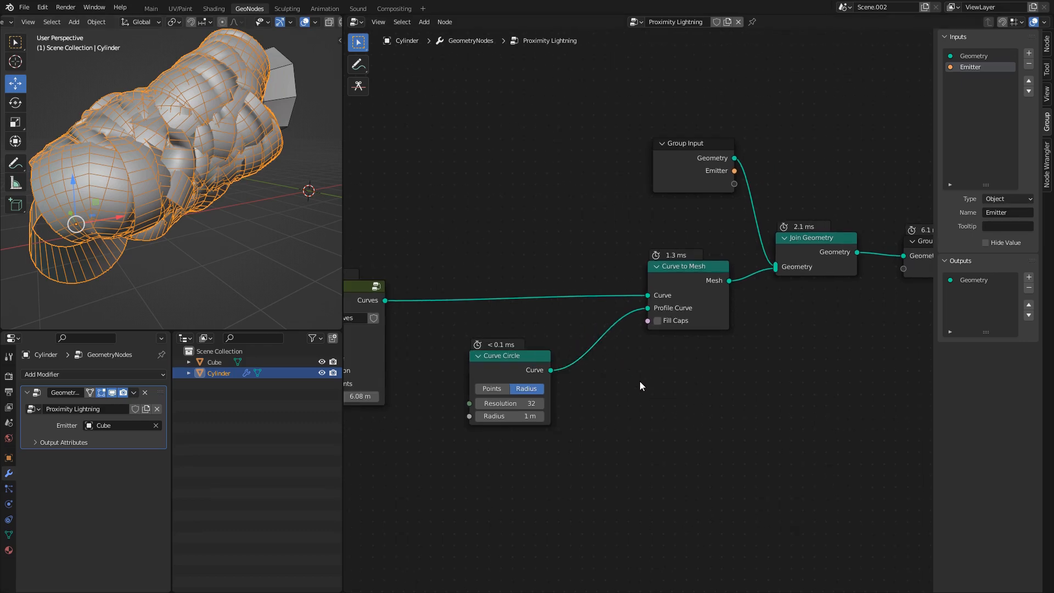
key(shift+a)
text(set)
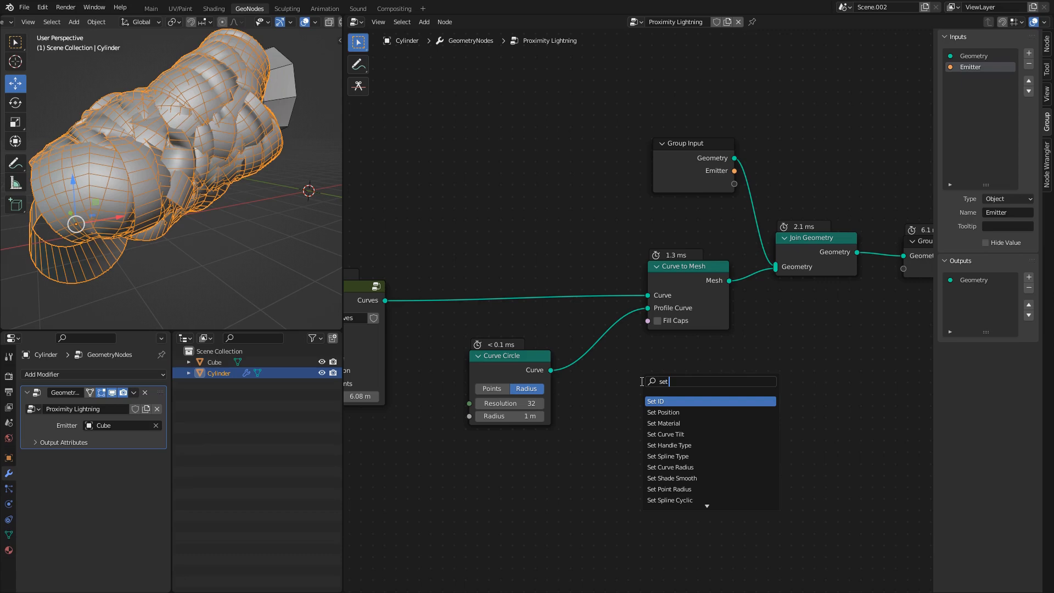
text( rad)
click(681, 400)
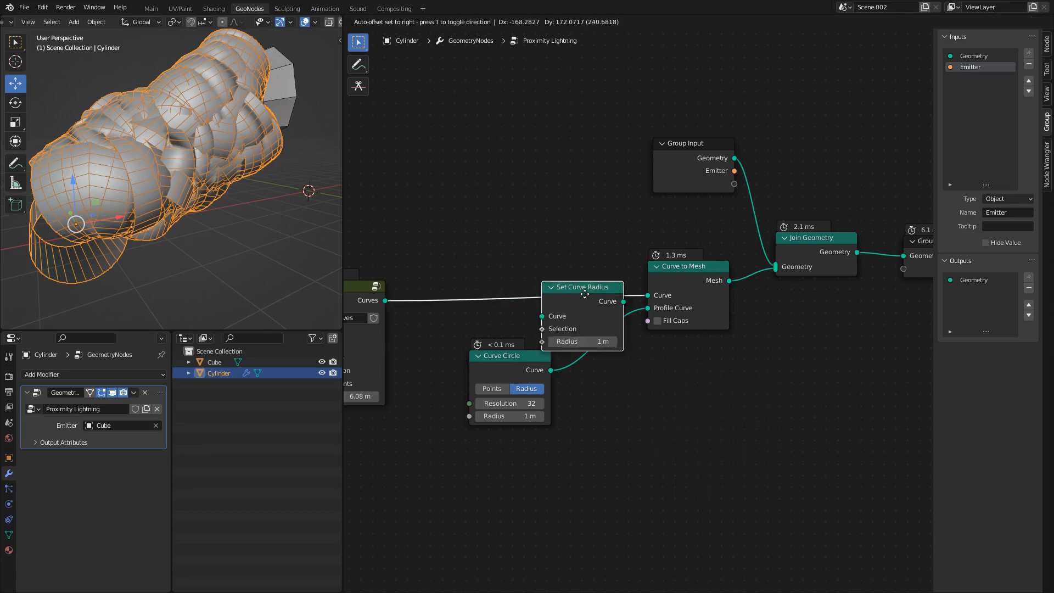
click(625, 297)
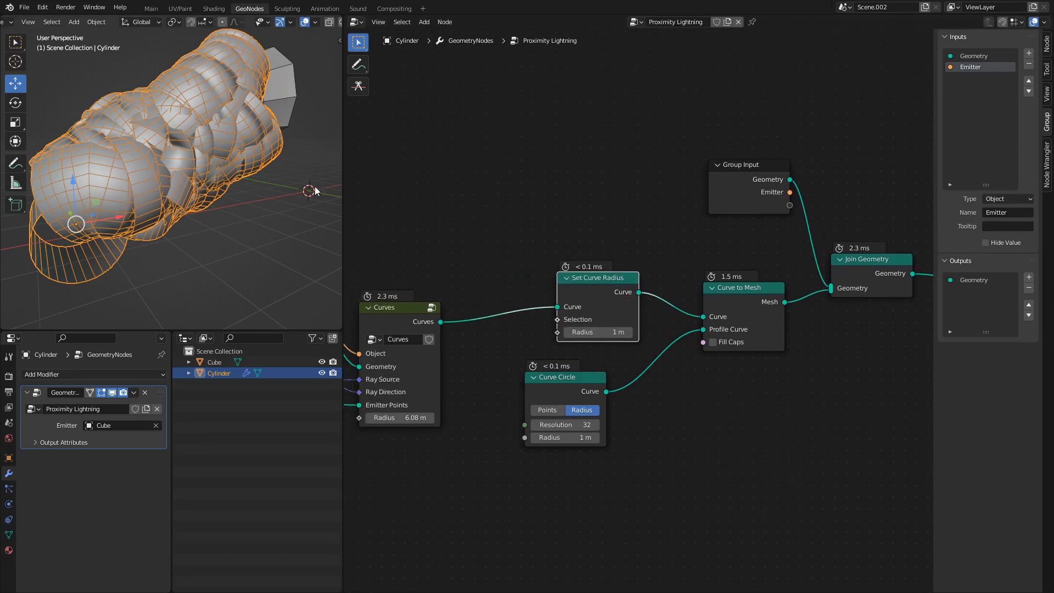
- Move Curve Circle down away from Set Curve Radius, and shift Set Curve Radius nearer to Curve to Mesh
scroll(560, 346, up, 1)
drag(606, 313, 574, 309)
click(571, 389)
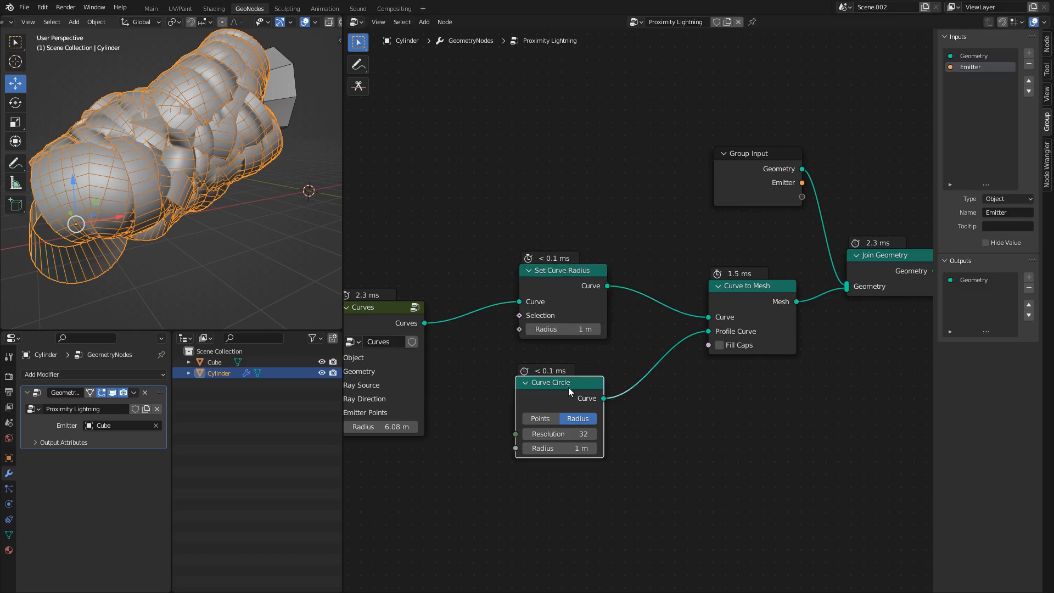
drag(571, 392, 645, 440)
drag(572, 289, 602, 281)
- Add a Spline Parameter node and connect its Factor output to the Radius input of Set Curve Radius
key(shift+a)
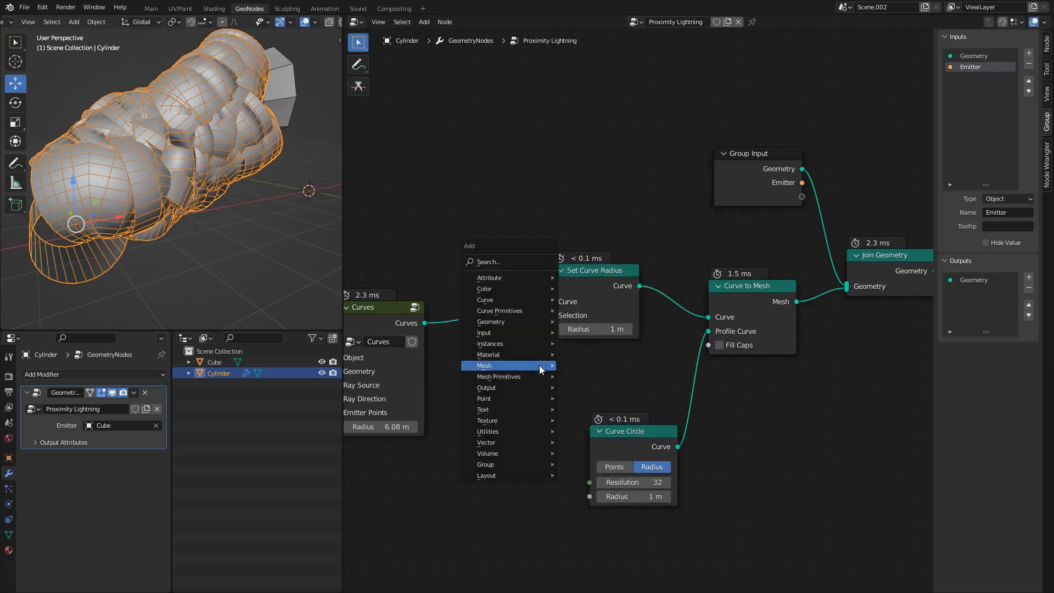
text(splin)
key(Down)
key(Down)
key(Down)
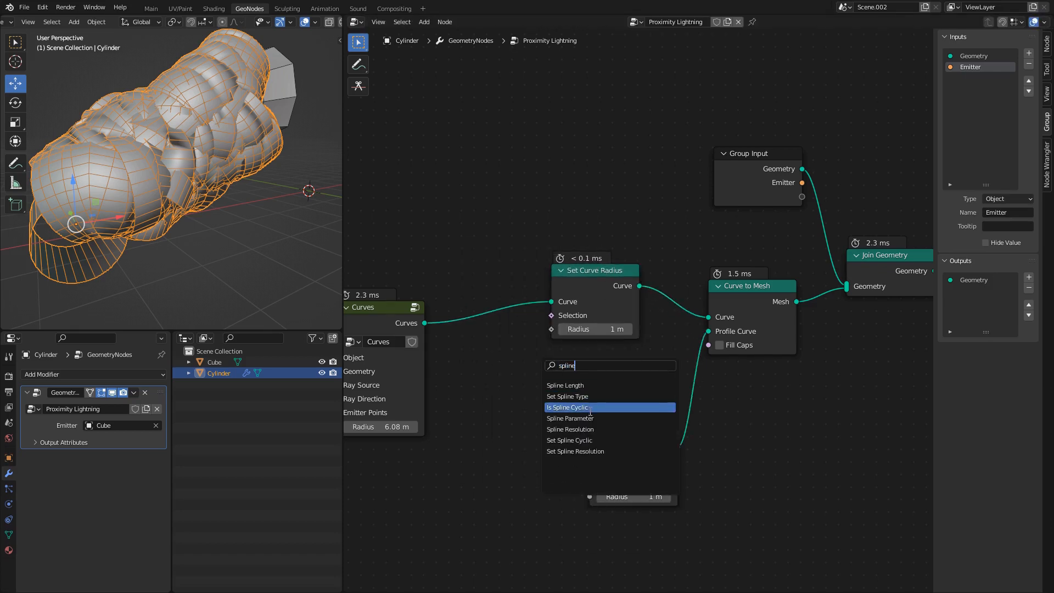
key(Return)
click(453, 176)
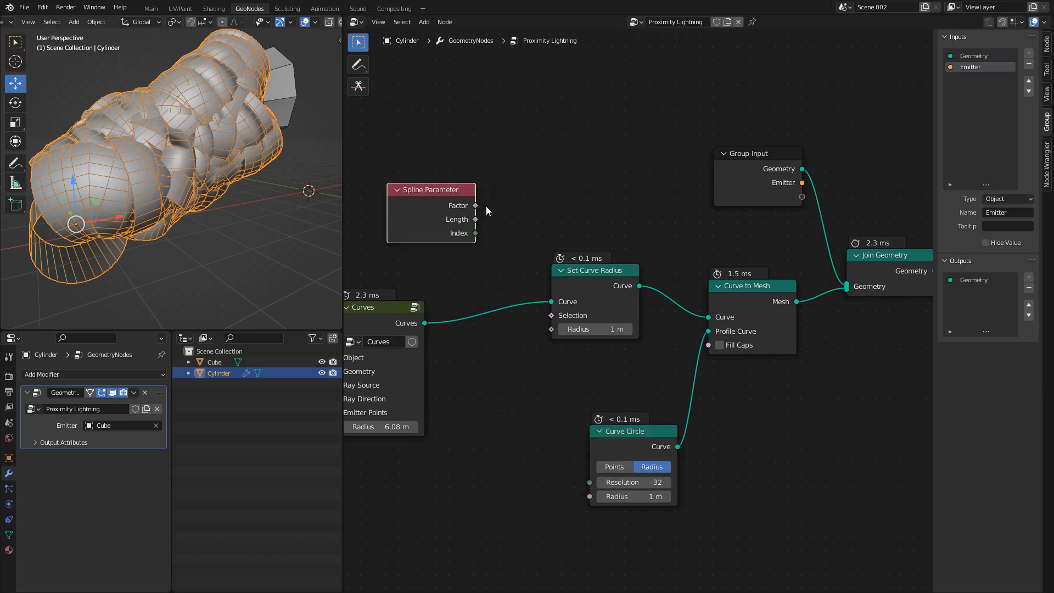
drag(475, 205, 551, 329)
- Place the Spline Parameter node above the Curves node and shift Set Curve Radius slightly closer to Curve to Mesh
drag(442, 203, 494, 410)
drag(603, 281, 621, 282)
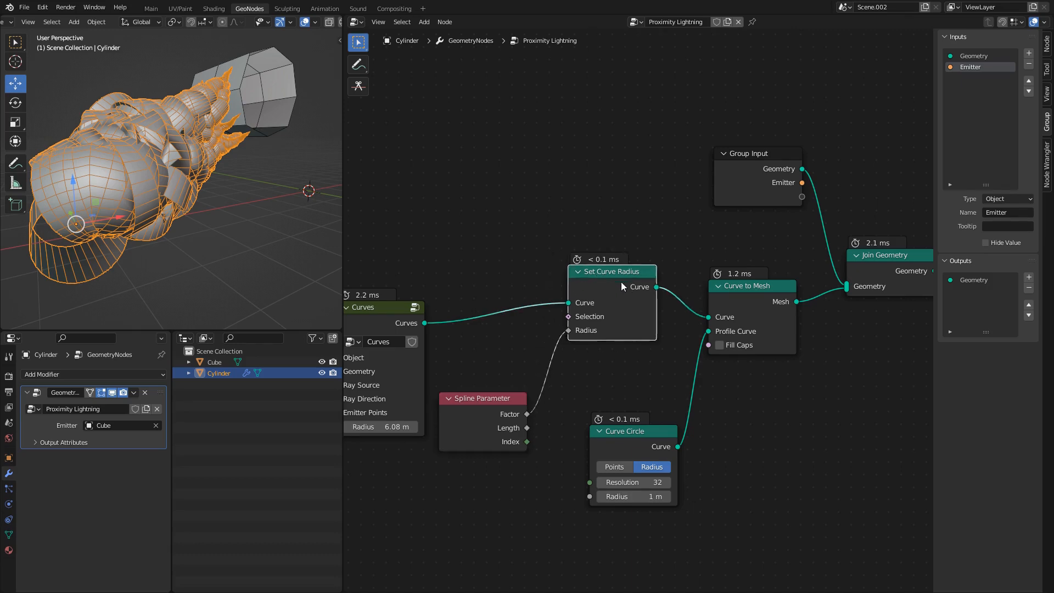
scroll(637, 305, down, 3)
drag(528, 377, 469, 205)
scroll(517, 277, up, 1)
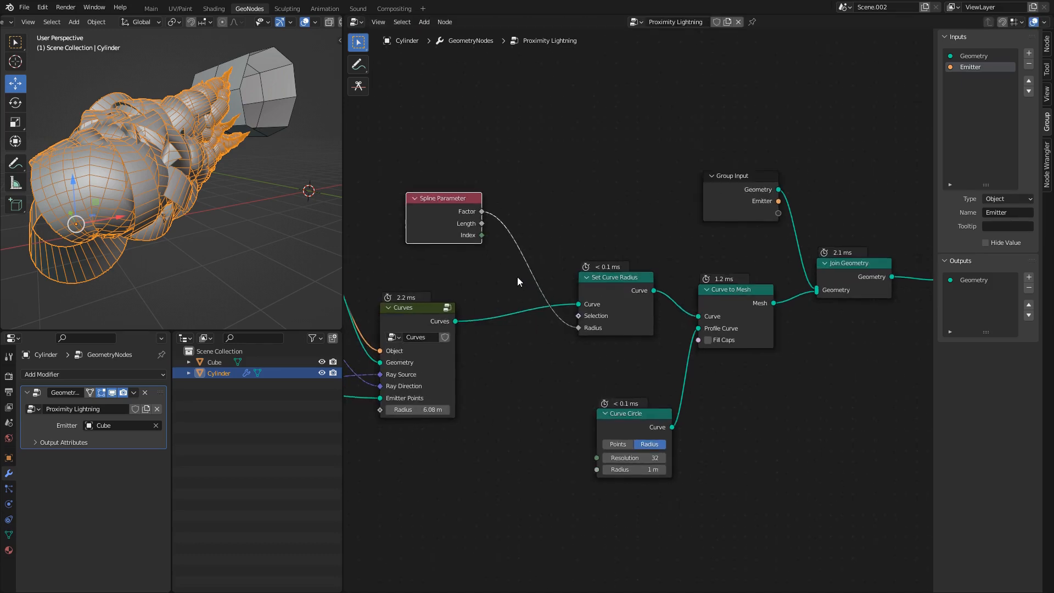
middle_drag(201, 150, 236, 154)
- Insert a Math node on the link between Spline Parameter's Factor and the Radius of Set Curve Radius
click(599, 232)
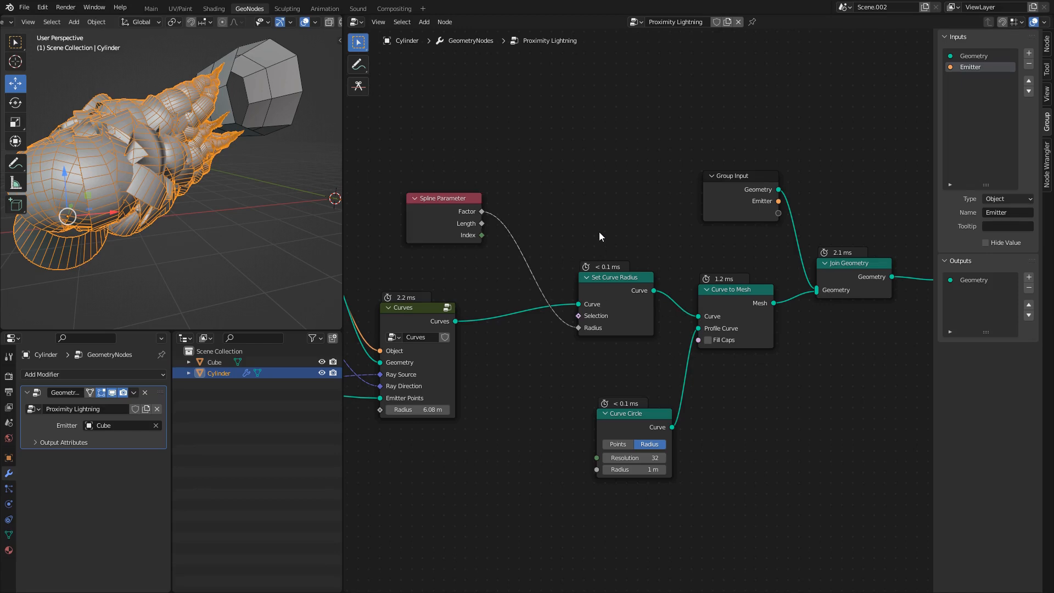
key(shift+a)
click(598, 232)
text(mat)
key(Return)
click(511, 226)
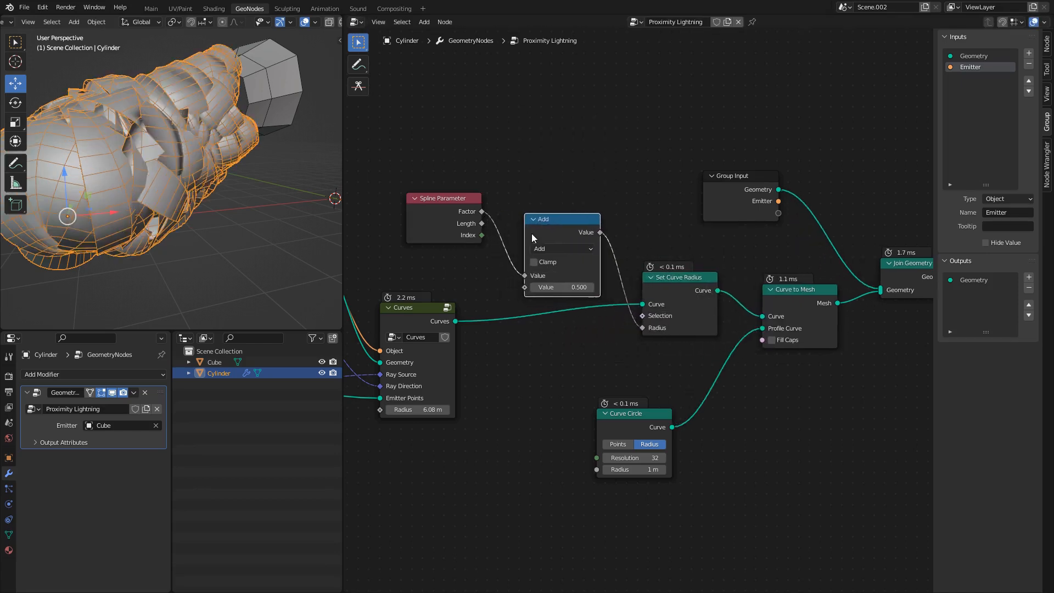
- Change the Math node to Subtract, with 1 as the first value and the spline Factor as the second
click(561, 249)
click(559, 290)
drag(517, 281, 523, 287)
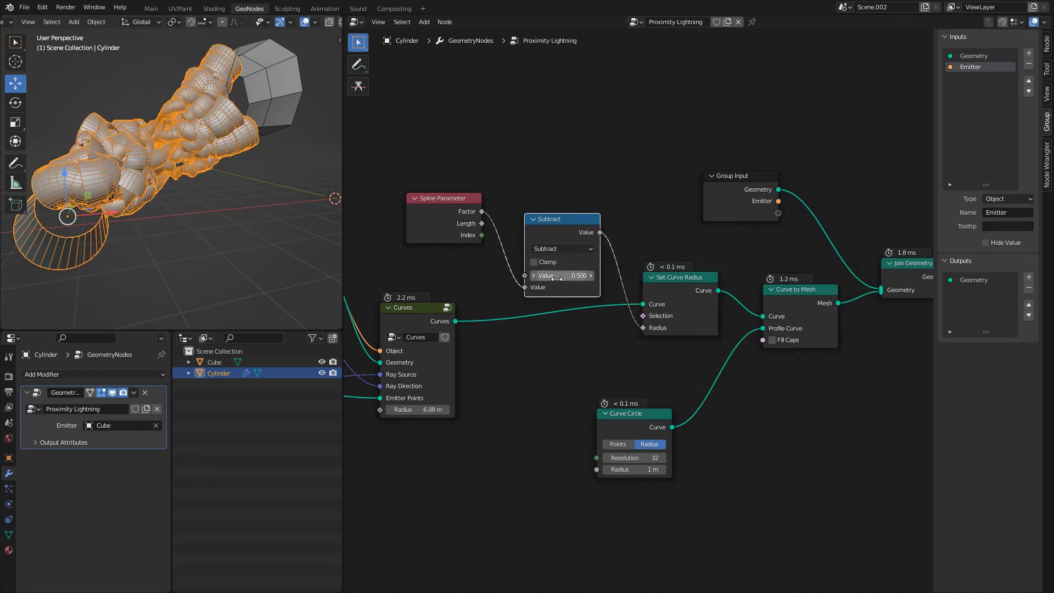
click(561, 276)
text(1)
key(Return)
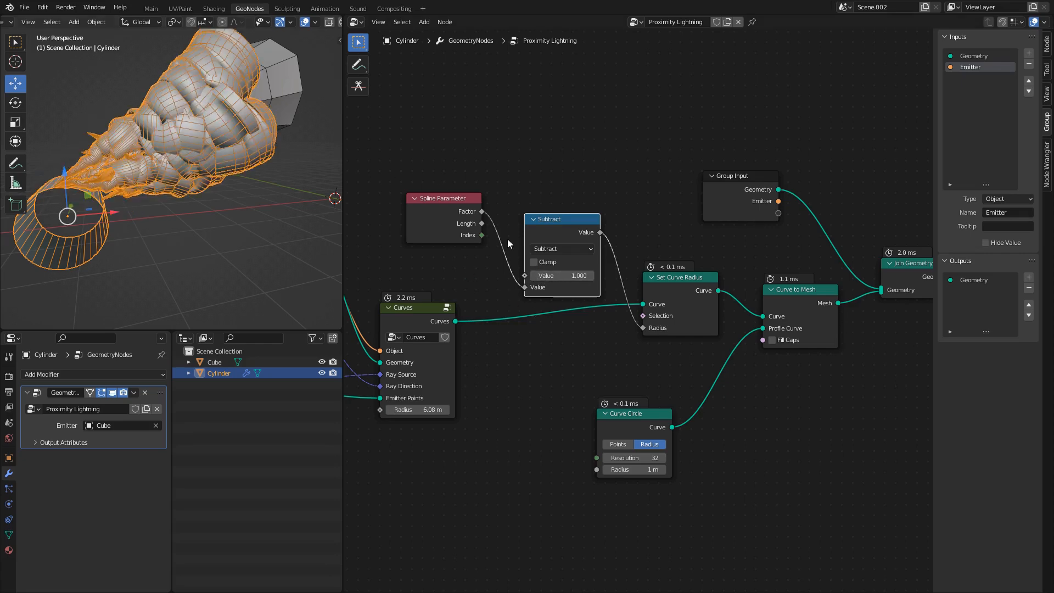
- Reduce the Curve Circle radius to 0.03 m and turn off the viewport overlays to see the thin lightning mesh
middle_drag(654, 360, 627, 349)
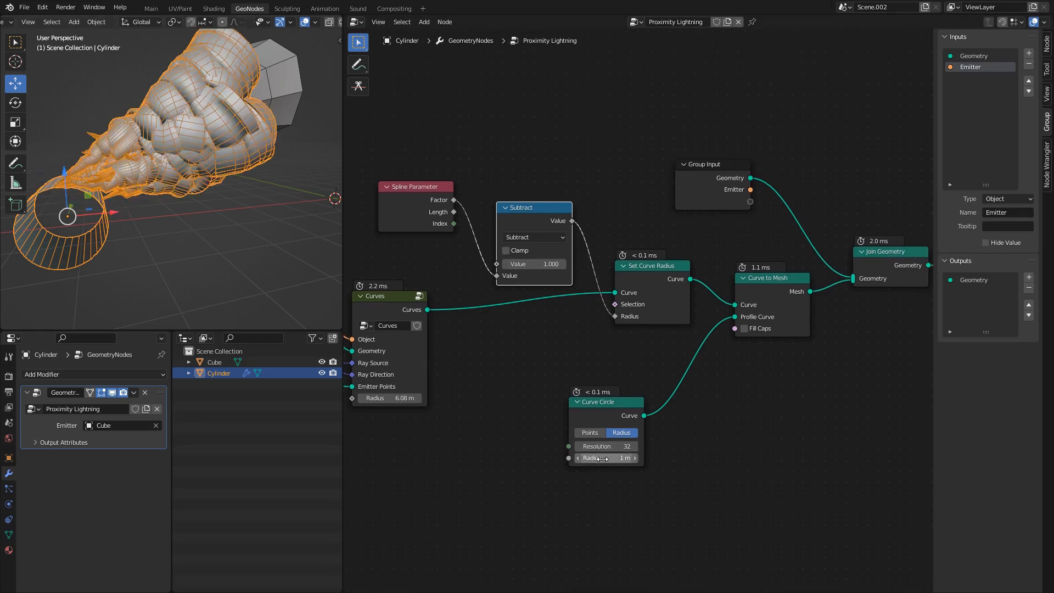
drag(609, 459, 577, 459)
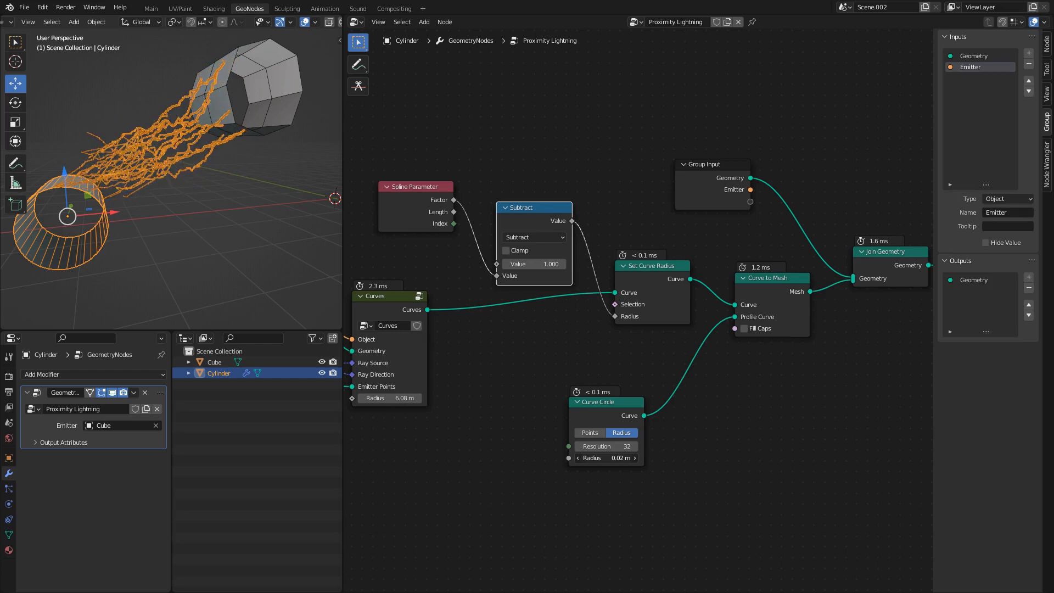
scroll(159, 153, up, 4)
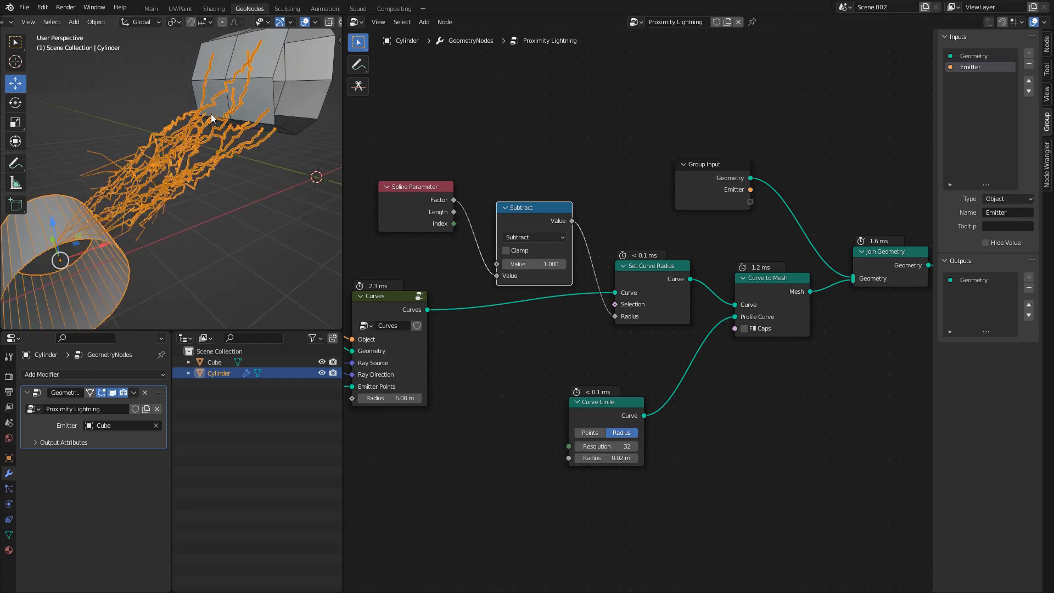
click(306, 22)
middle_drag(191, 143, 181, 189)
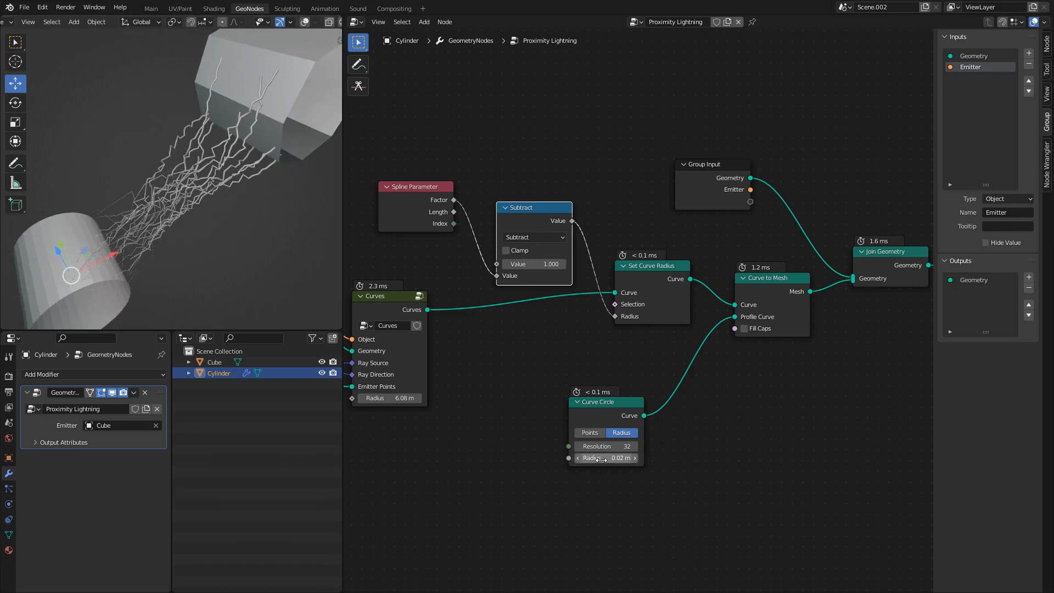
drag(591, 459, 590, 459)
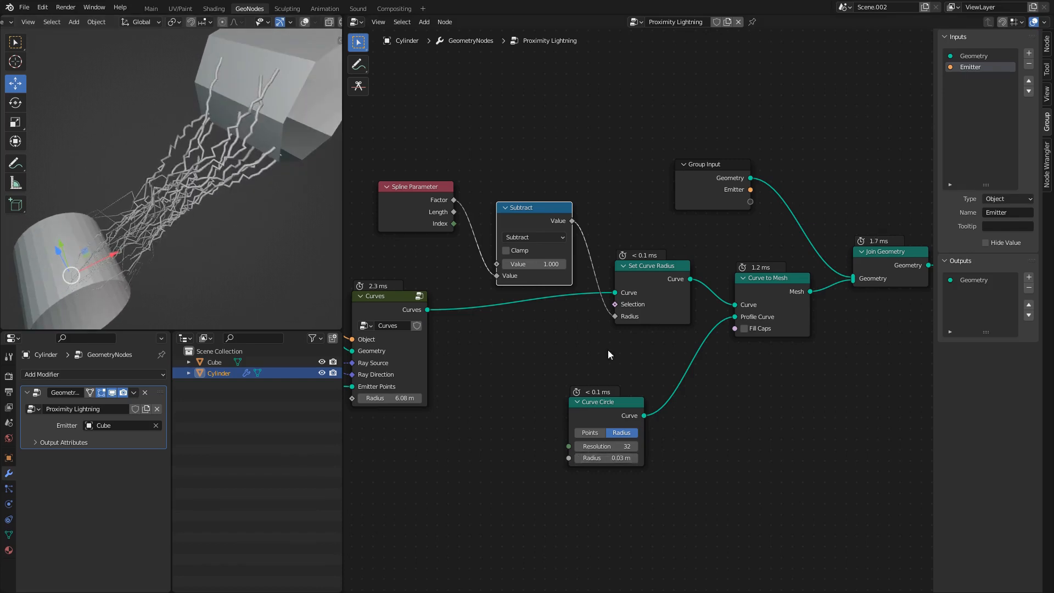
- Group the Spline Parameter, Subtract, Set Curve Radius, Curve to Mesh and Curve Circle nodes into one node group
middle_drag(603, 319, 677, 403)
scroll(678, 403, down, 1)
drag(506, 236, 621, 314)
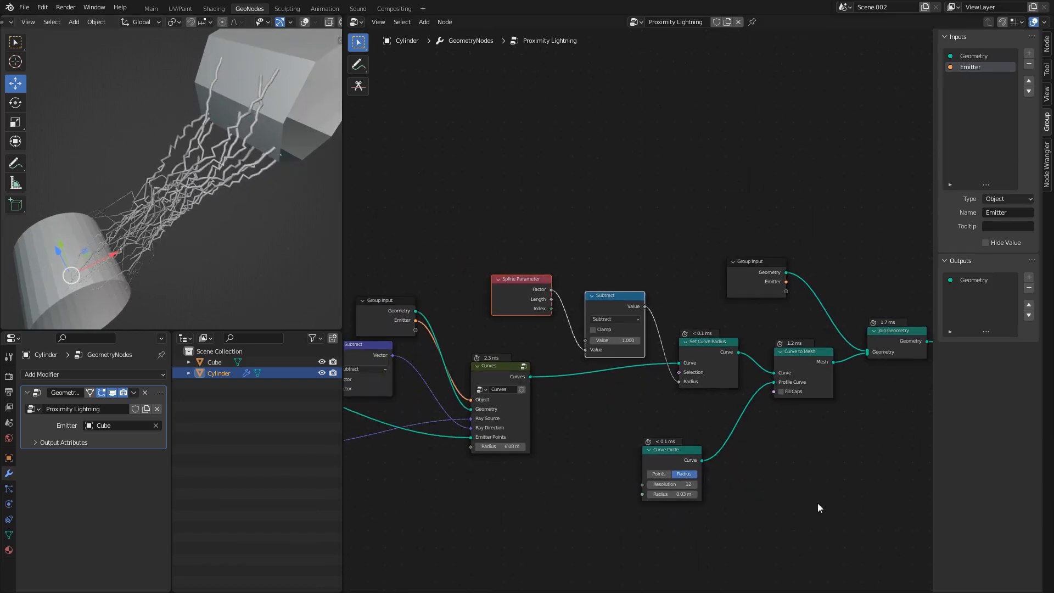
drag(867, 537, 653, 370)
key(ctrl+g)
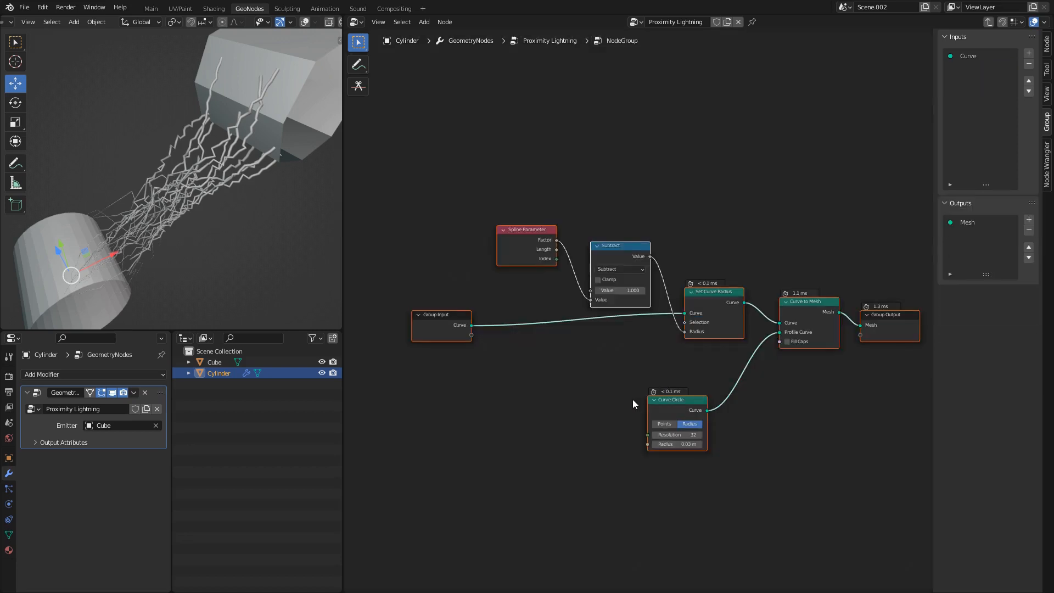
- Return to the Proximity Lightning group and rename the new node group as Solidify
key(Tab)
scroll(623, 402, up, 1)
double_click(651, 381)
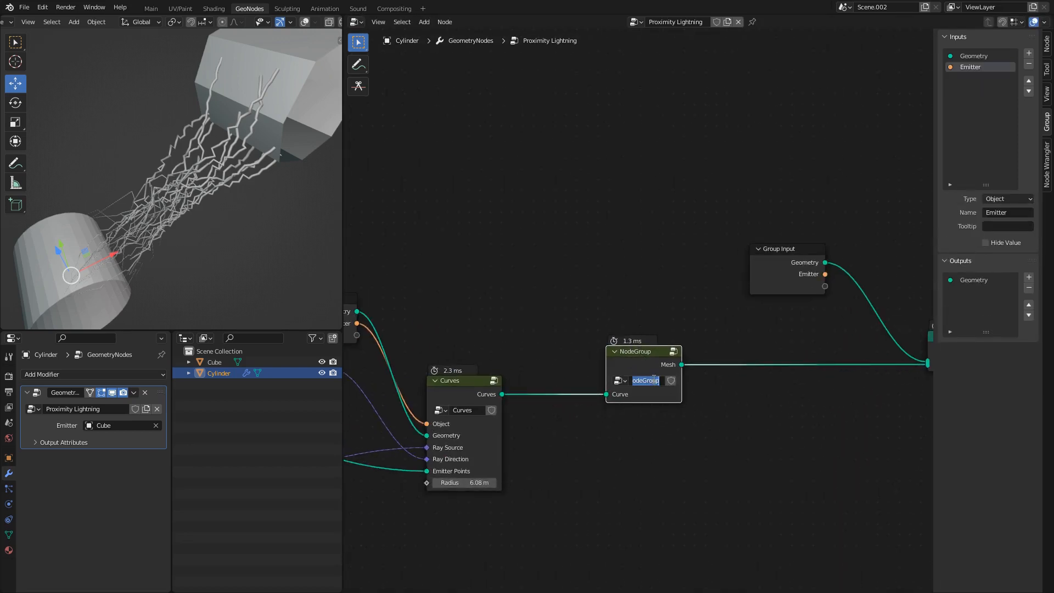
text(Solidify)
- Open the Solidify group and make room by moving Spline Parameter far from Subtract and raising the Subtract node
key(Tab)
scroll(643, 356, down, 4)
drag(485, 326, 490, 326)
click(502, 334)
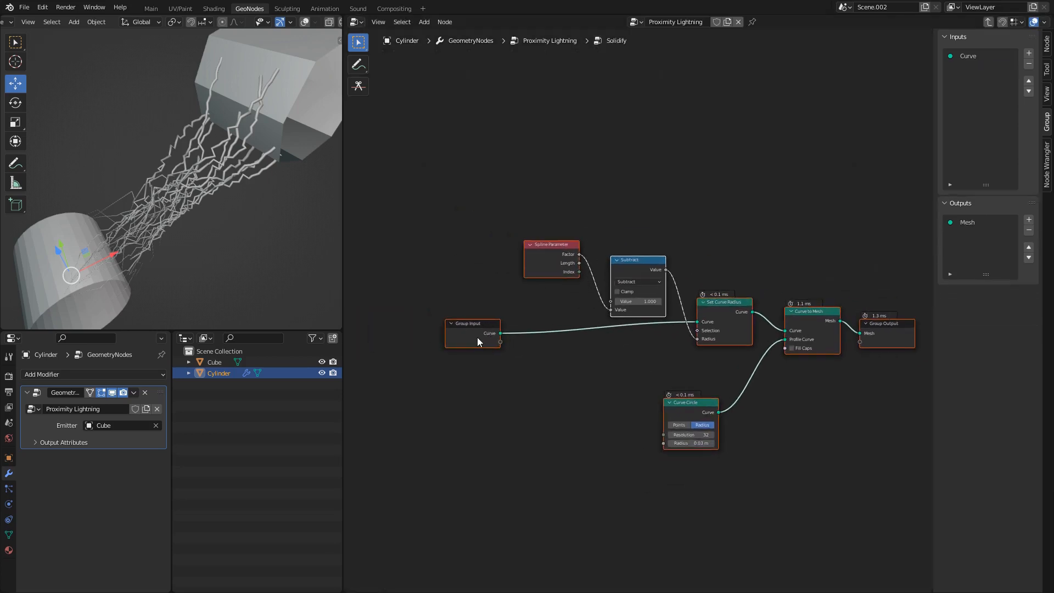
click(478, 335)
click(494, 275)
drag(538, 250, 394, 211)
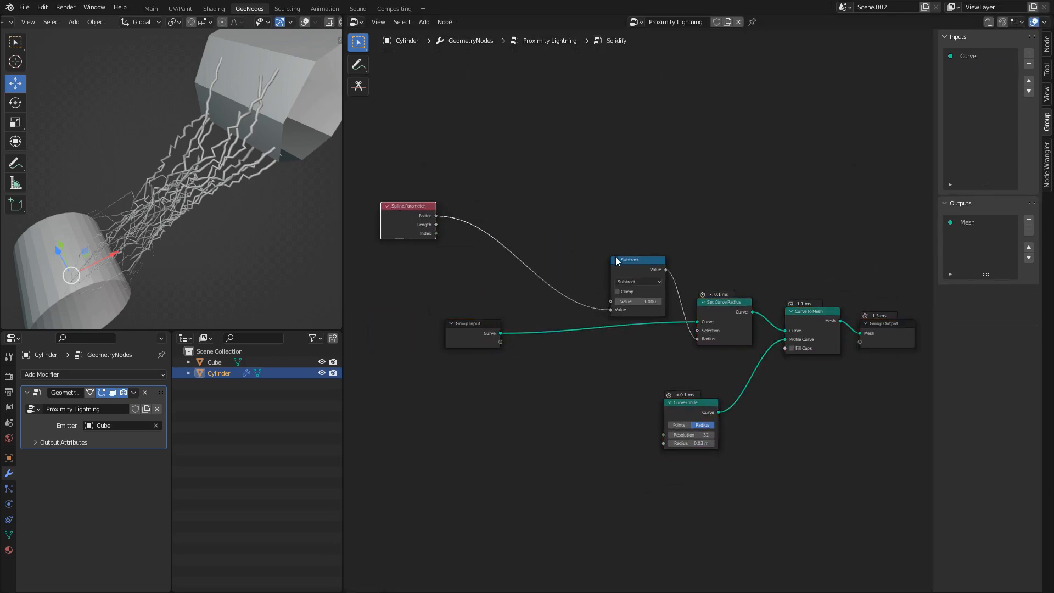
drag(615, 256, 611, 230)
- Add a Noise Texture node to the Solidify group
scroll(237, 195, up, 3)
middle_drag(233, 176, 242, 204)
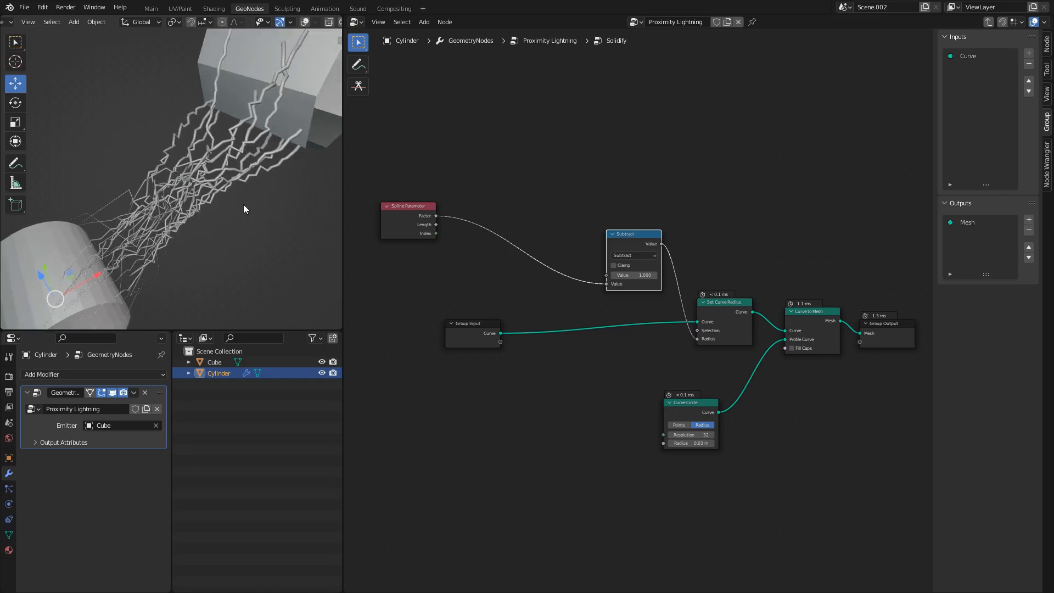
middle_drag(486, 204, 505, 278)
click(547, 248)
key(shift+a)
text(snoi)
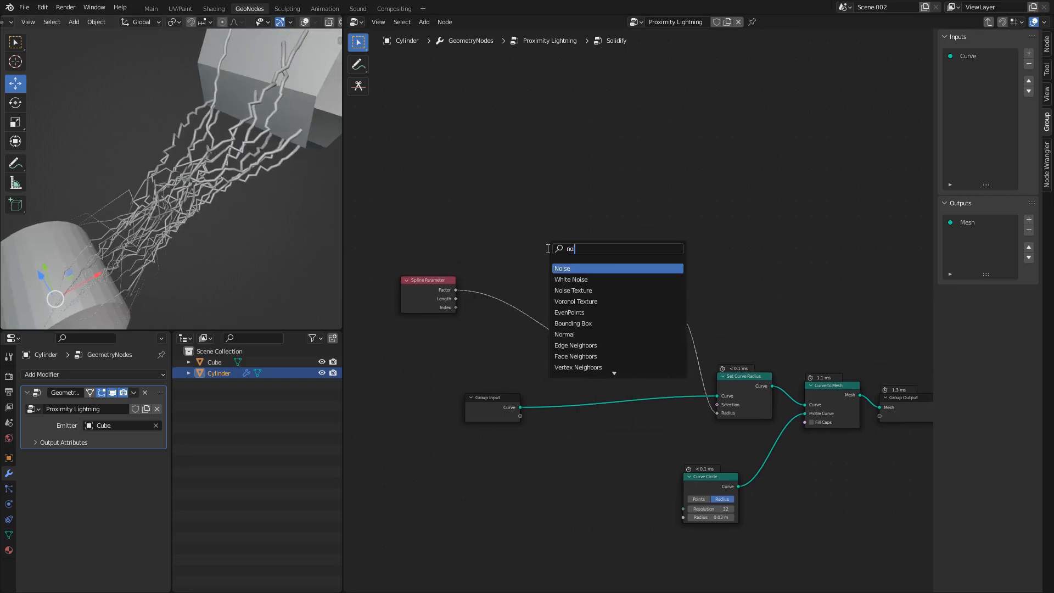
key(Down)
key(Down)
key(Return)
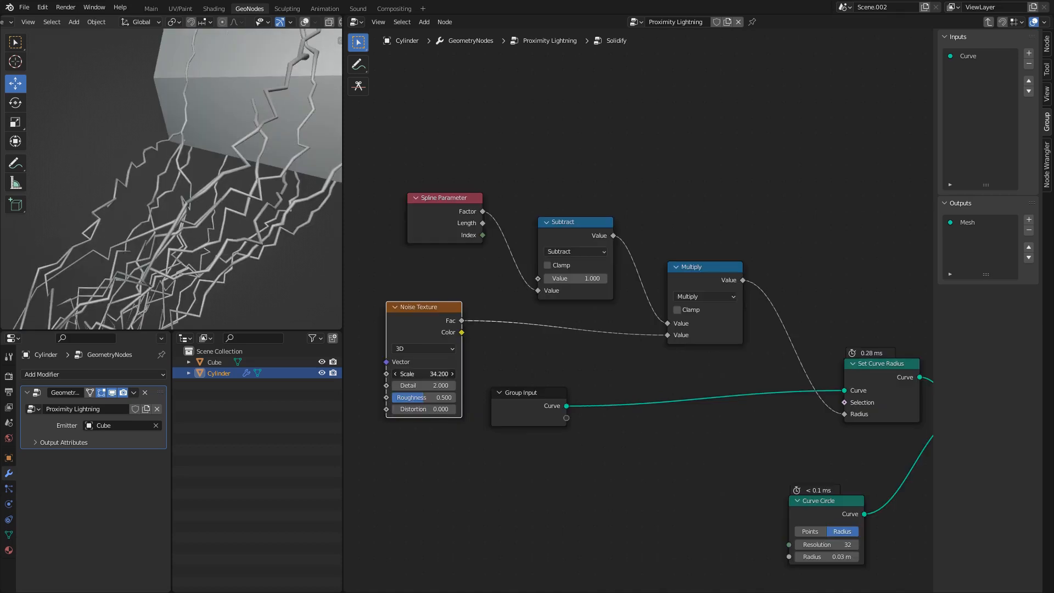
- Set the Noise Texture's Scale to about 33.71 and its Roughness and Detail to 0, and collapse the node
drag(423, 374, 415, 374)
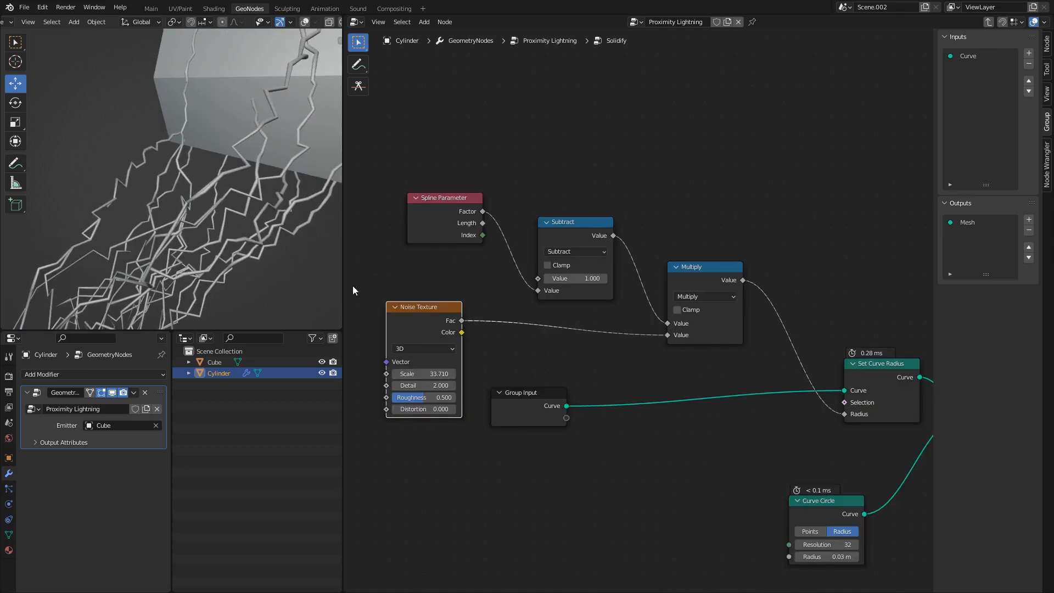
scroll(232, 222, down, 5)
click(429, 397)
text(0)
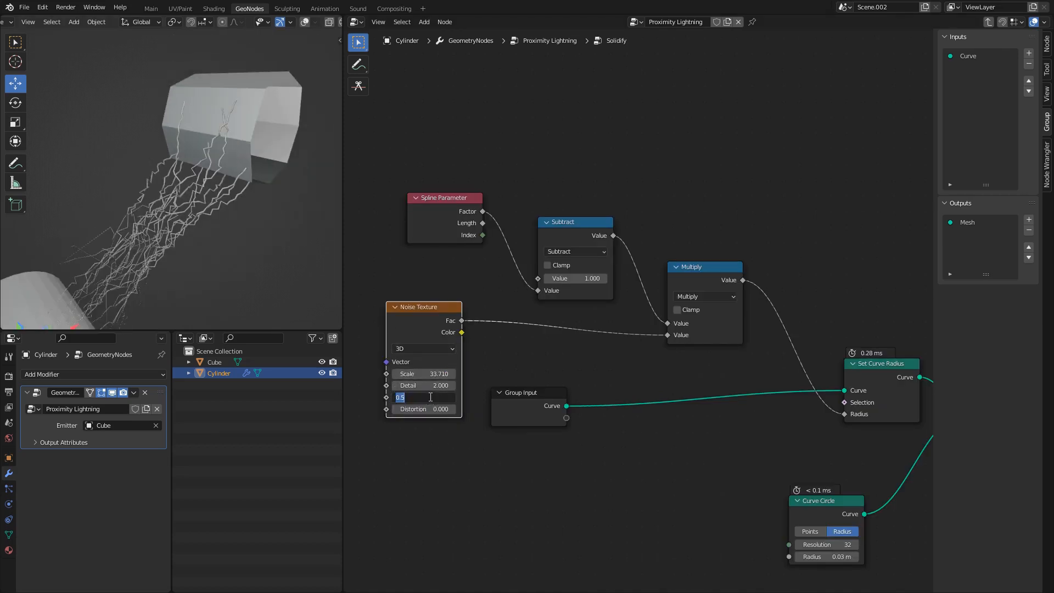
key(Return)
click(431, 386)
text(0)
key(Return)
drag(395, 306, 394, 298)
click(393, 298)
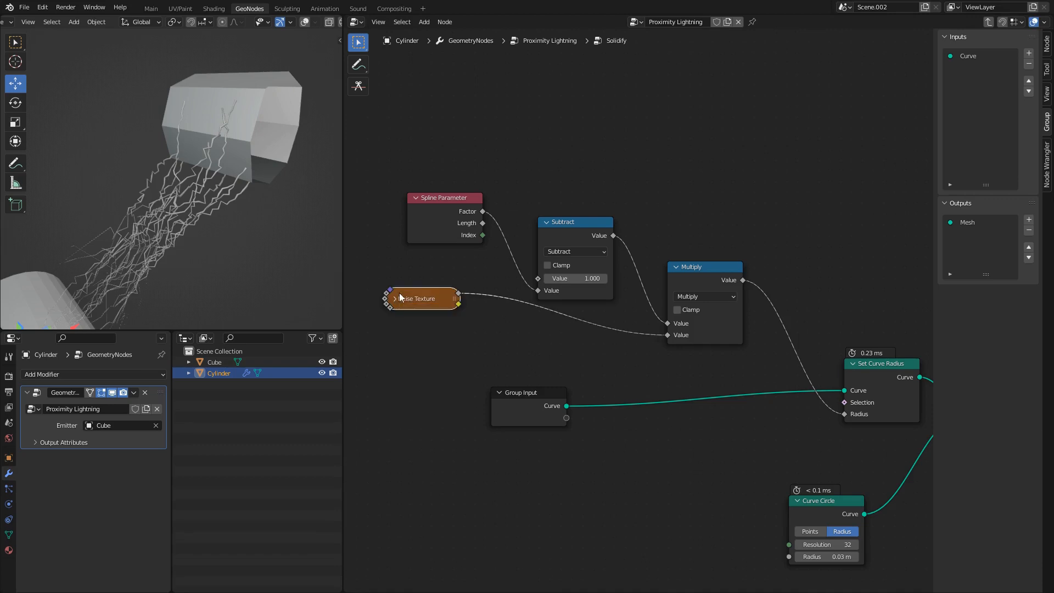
shift+middle_drag(193, 211, 195, 178)
scroll(714, 351, down, 2)
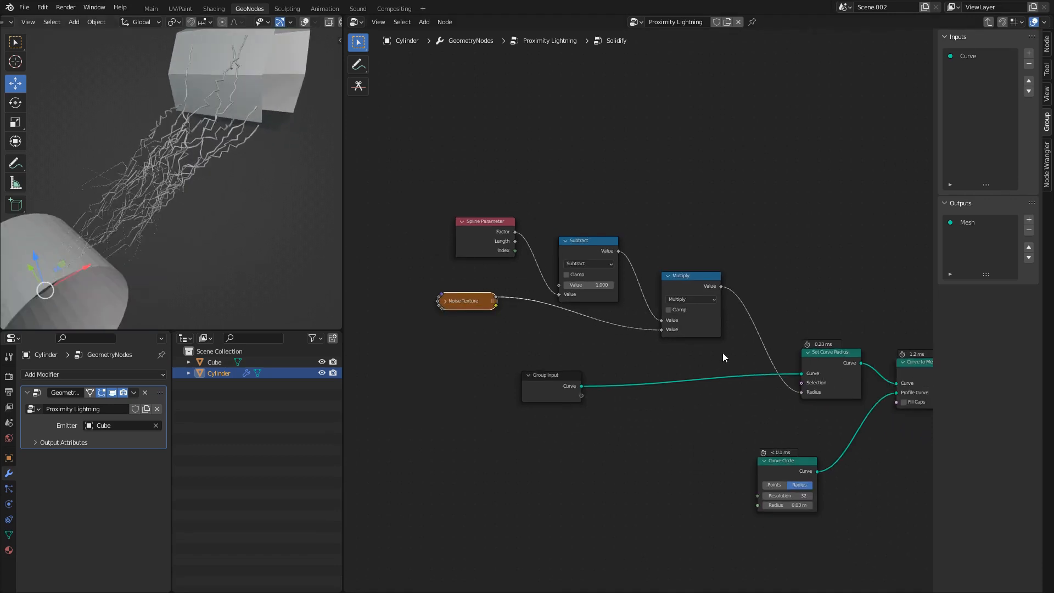
middle_drag(723, 352, 545, 327)
key(Tab)
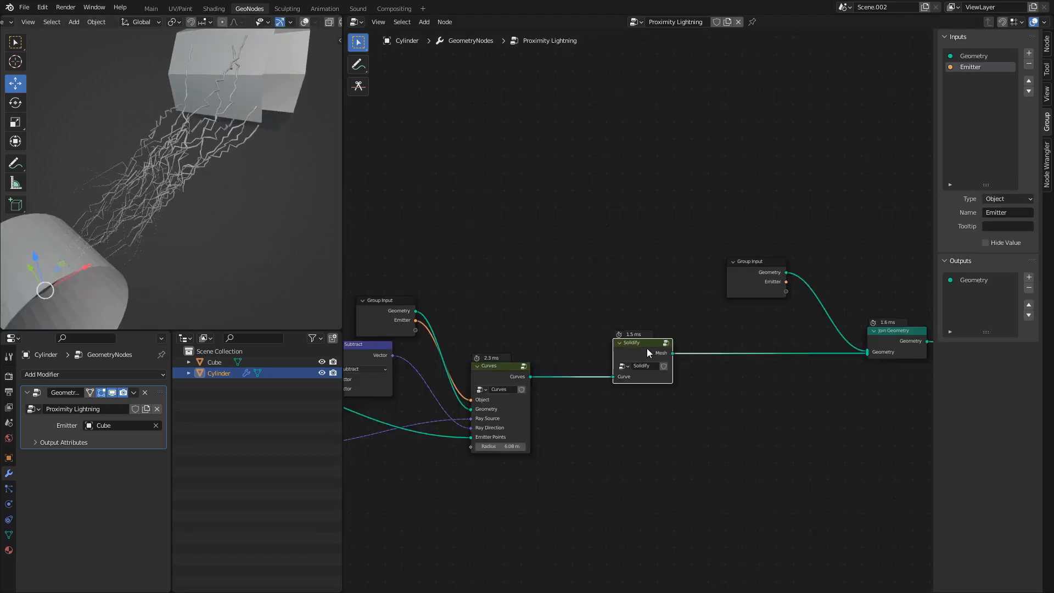
key(Tab)
- Move the Group Input next to Set Curve Radius and place a duplicate of it beside Curve Circle
drag(551, 312, 745, 320)
key(shift+d)
click(644, 458)
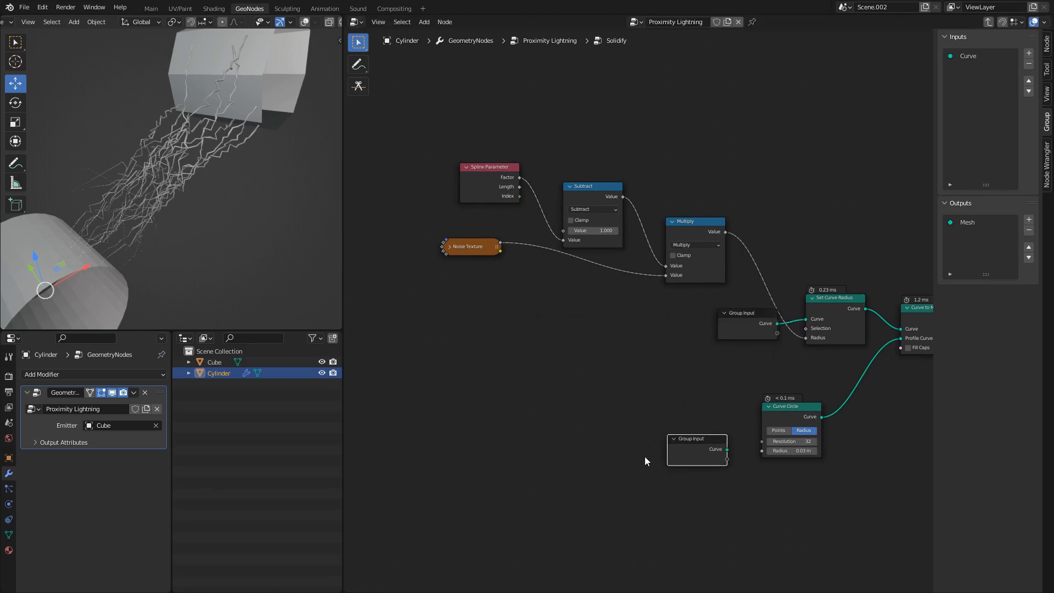
- Expose the Curve Circle's Radius as a group input by linking it to the duplicated Group Input's empty socket
middle_drag(681, 437, 574, 357)
scroll(593, 376, up, 6)
drag(664, 407, 608, 422)
middle_drag(570, 397, 659, 344)
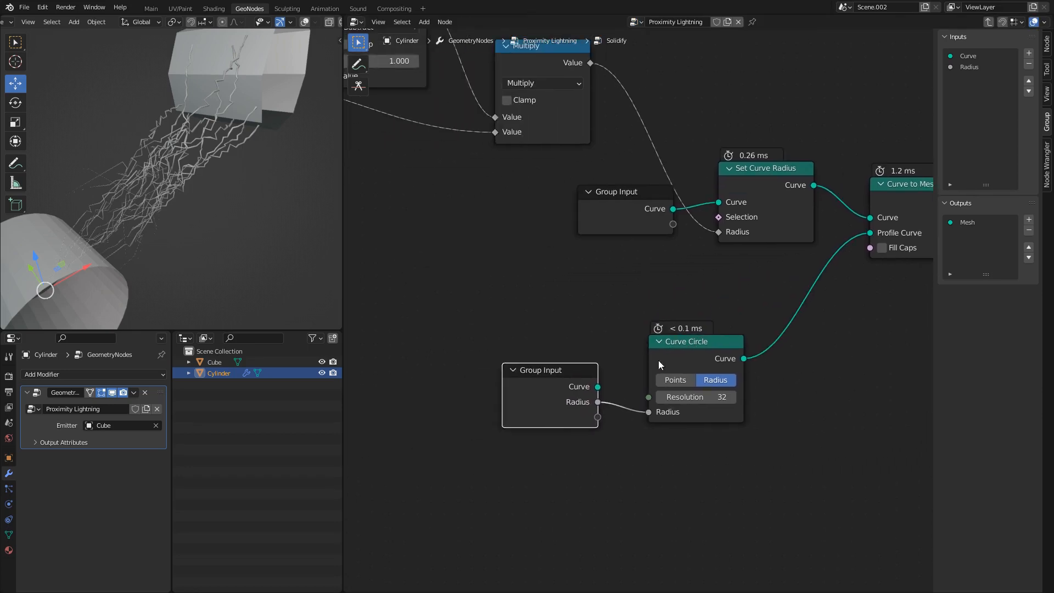
- Expose the Curve Circle's Resolution as a group input, leave the group, and set the Solidify node's Resolution to 6
drag(602, 416, 601, 418)
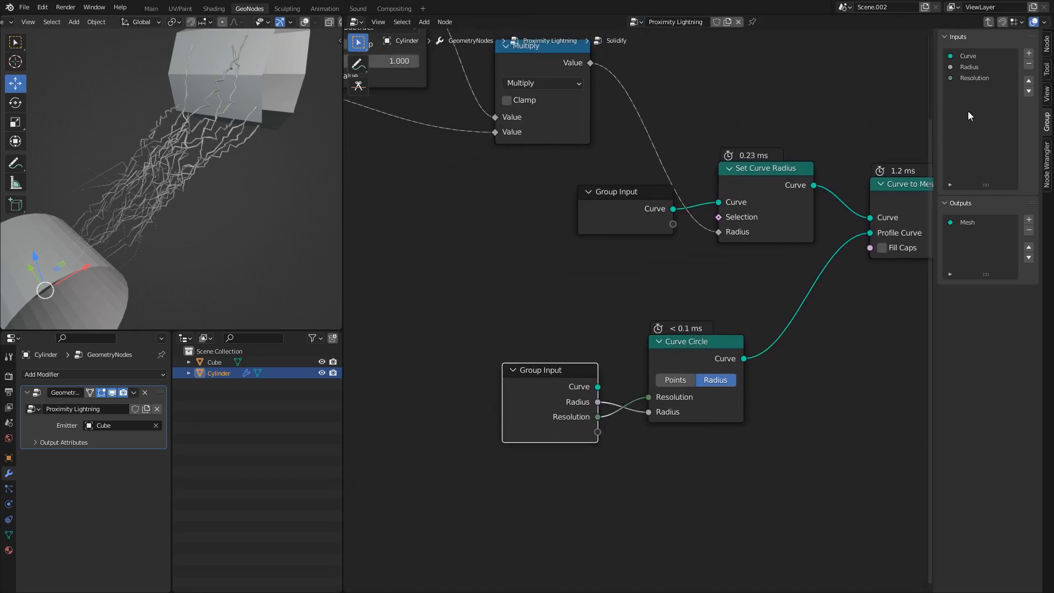
key(Tab)
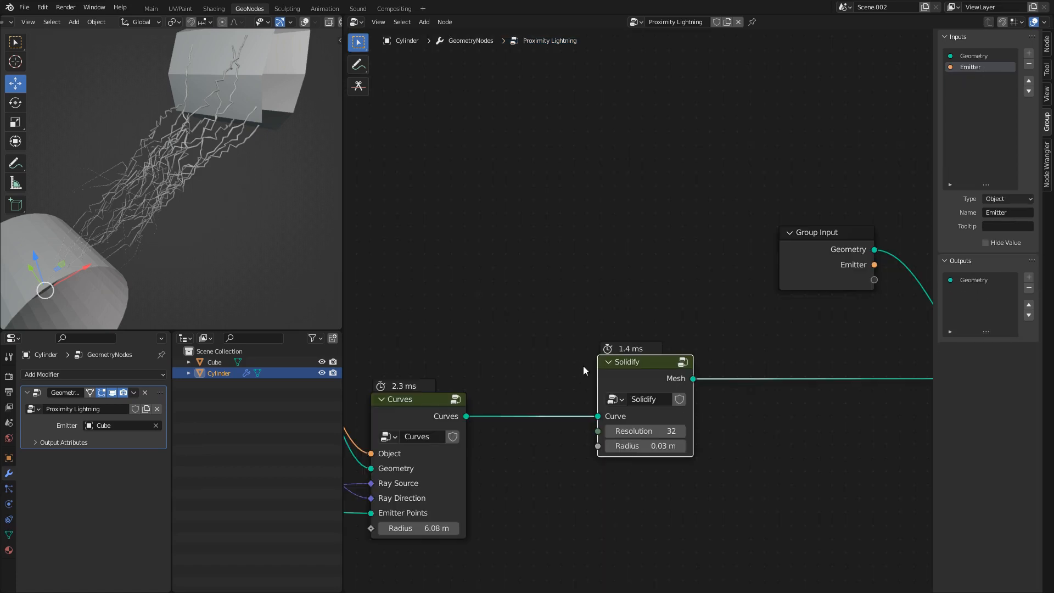
click(657, 432)
text(6)
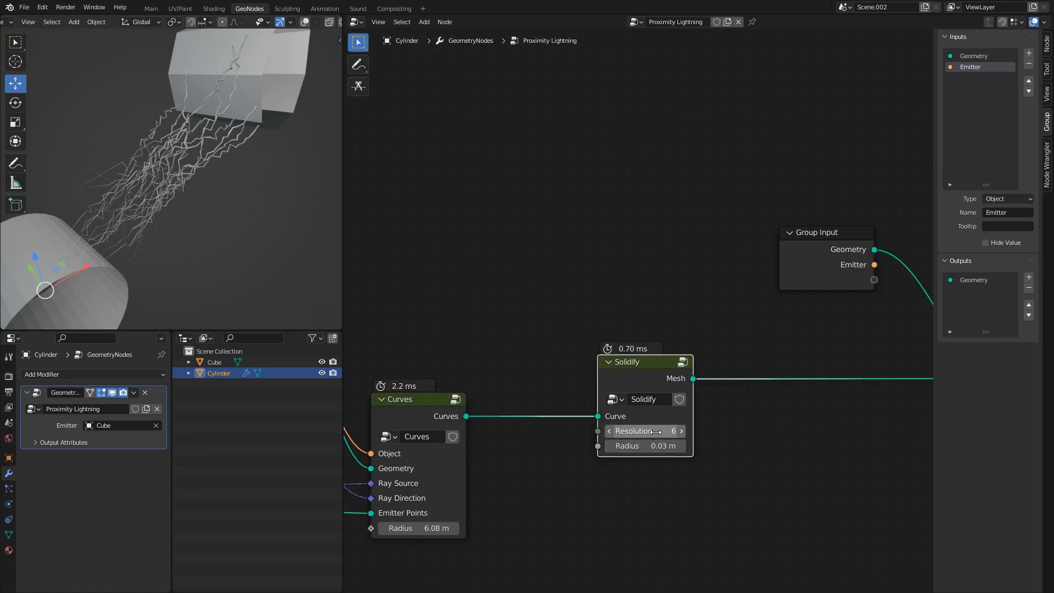
key(Return)
- Set the Solidify node's Radius to about 0.04 m
middle_drag(170, 109, 222, 163)
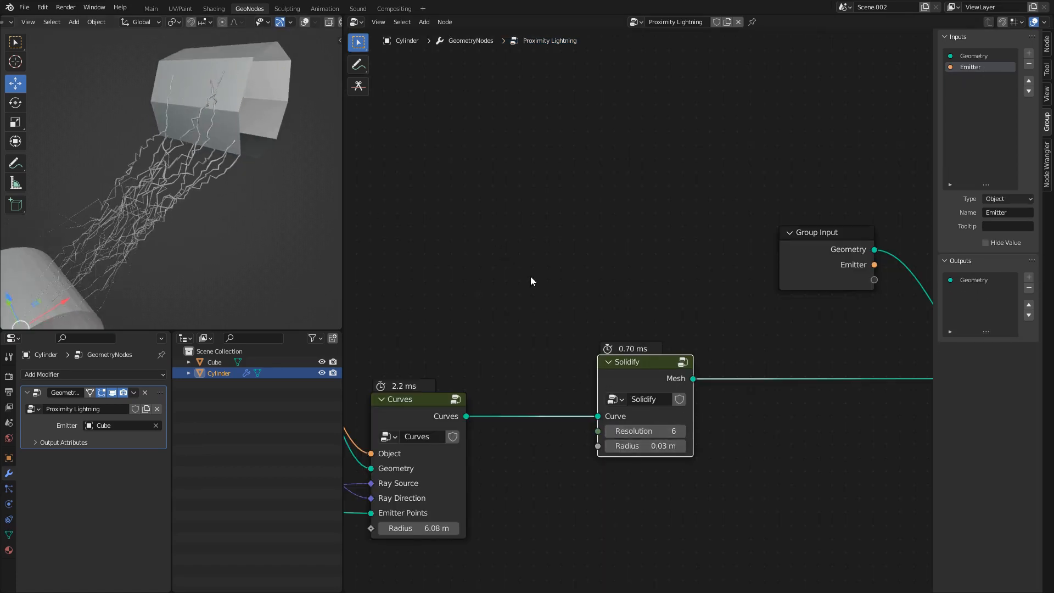
mouse_move(654, 446)
mouse_down()
mouse_move(692, 446)
mouse_move(657, 446)
mouse_move(667, 446)
mouse_up()
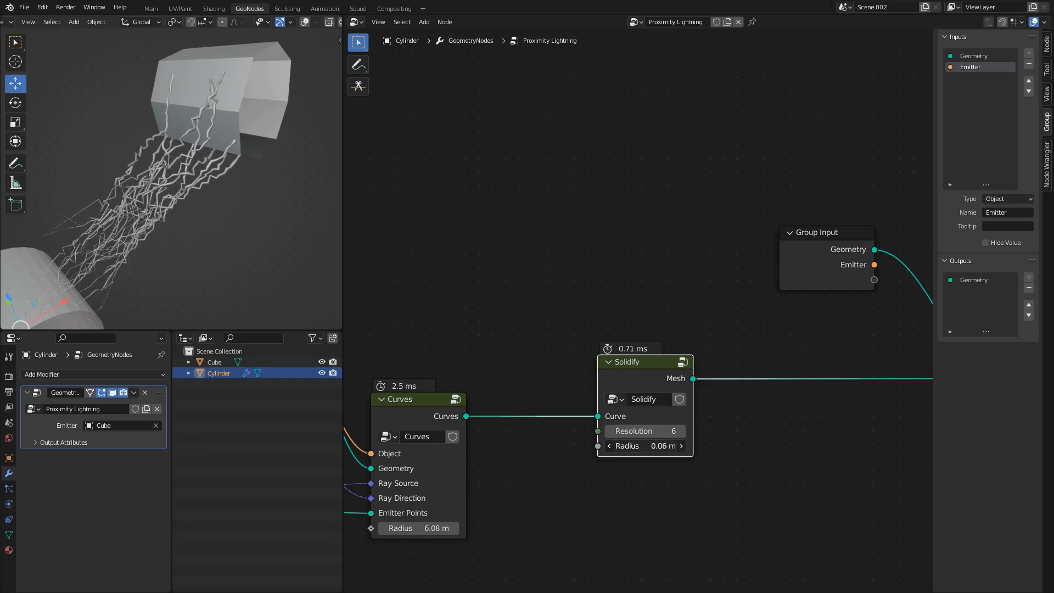
scroll(652, 383, down, 2)
drag(657, 410, 646, 409)
- Insert a Set Material node on the link between the Solidify group and Join Geometry
middle_drag(684, 362, 545, 369)
key(shift+a)
mouse_move(601, 403)
text(SET MA)
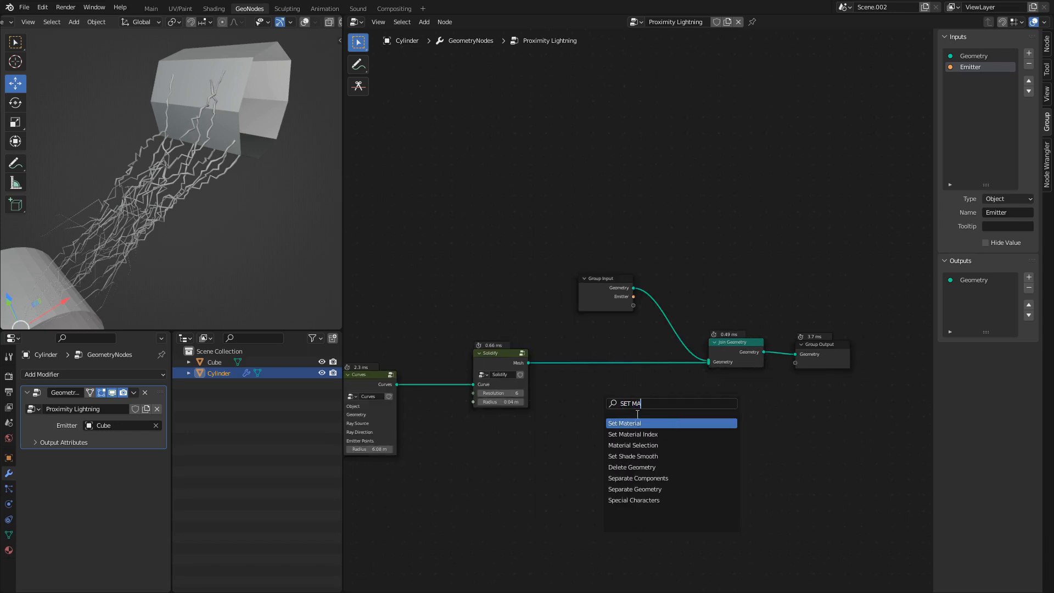
key(Return)
click(639, 362)
- Add a new input of type Material to the Proximity Lightning group and move the Group Output farther from Join Geometry
click(617, 288)
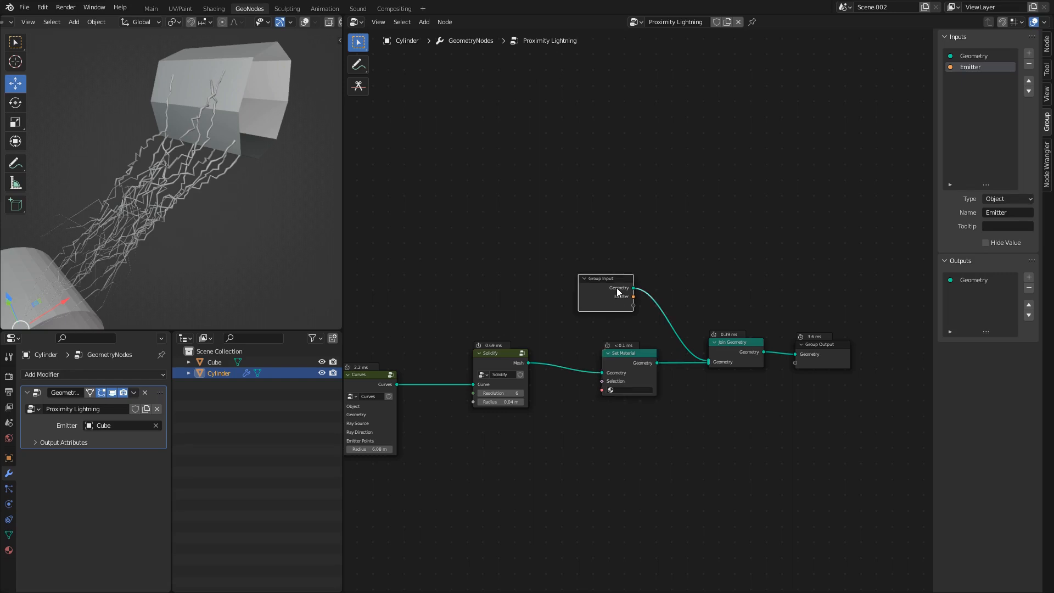
scroll(617, 288, up, 2)
drag(588, 287, 618, 274)
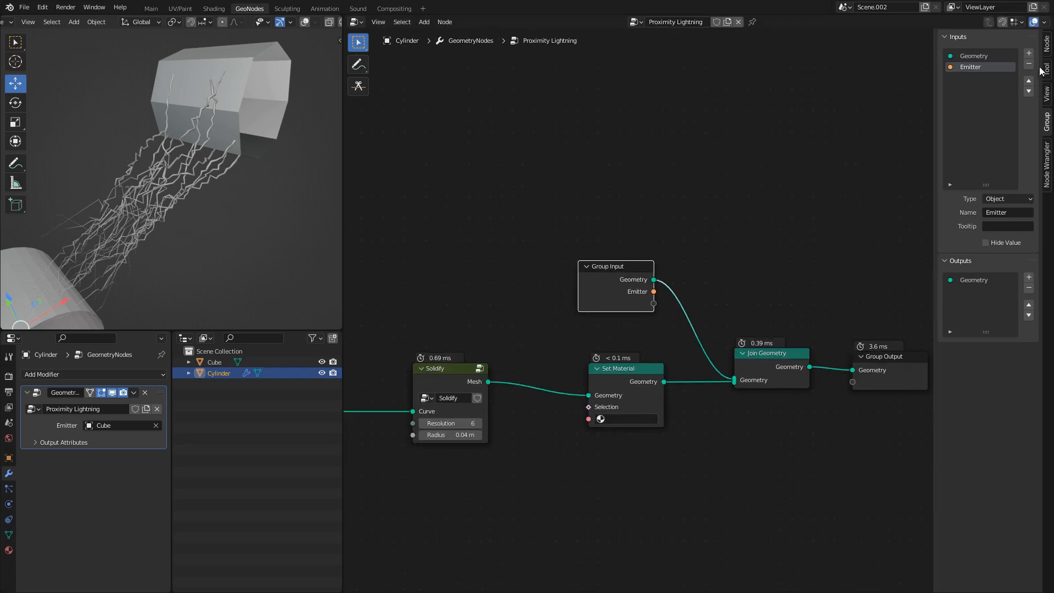
click(1029, 53)
click(1008, 199)
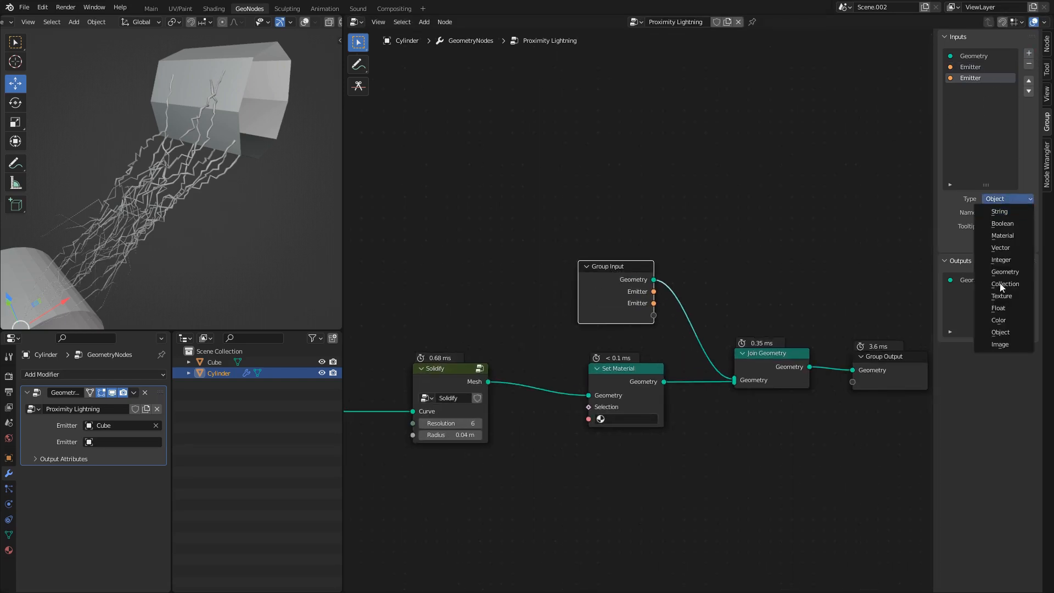
click(1013, 236)
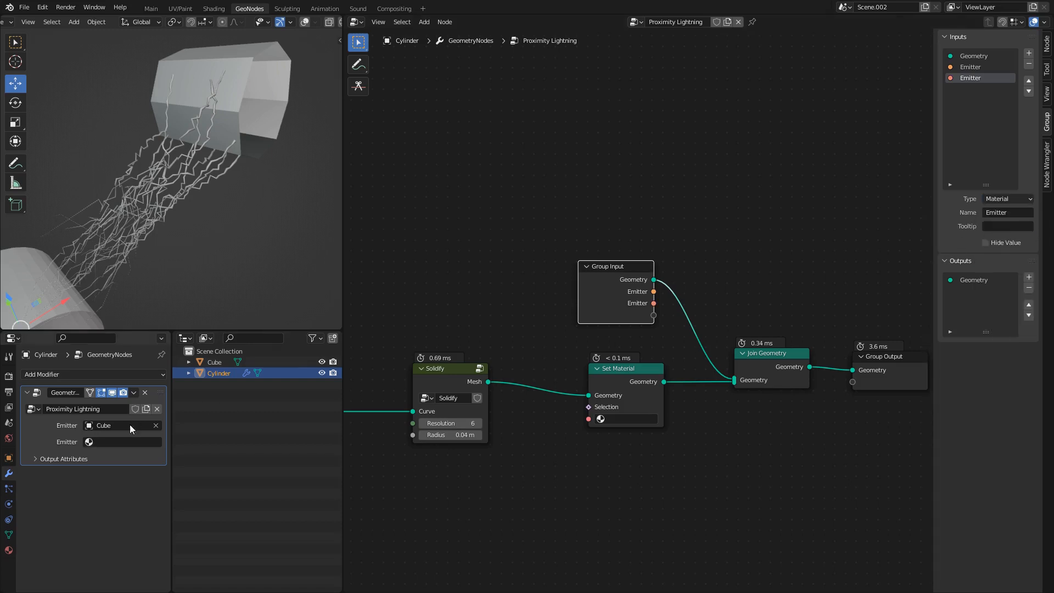
middle_drag(701, 370, 611, 355)
drag(797, 347, 831, 341)
- Give the cylinder two material slots with new materials and name the second material Lightning
click(9, 551)
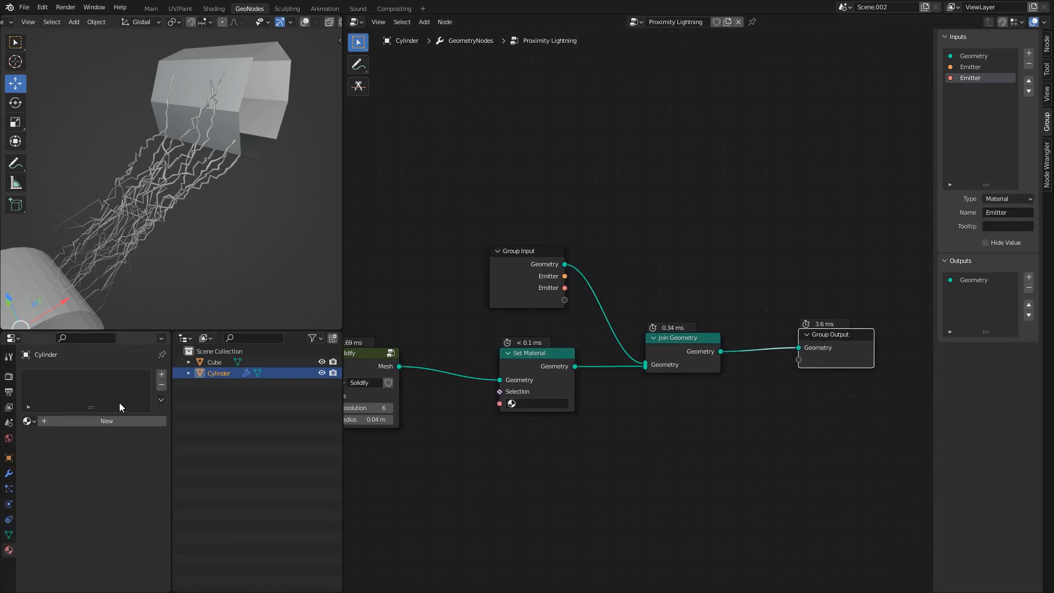
click(161, 375)
click(117, 421)
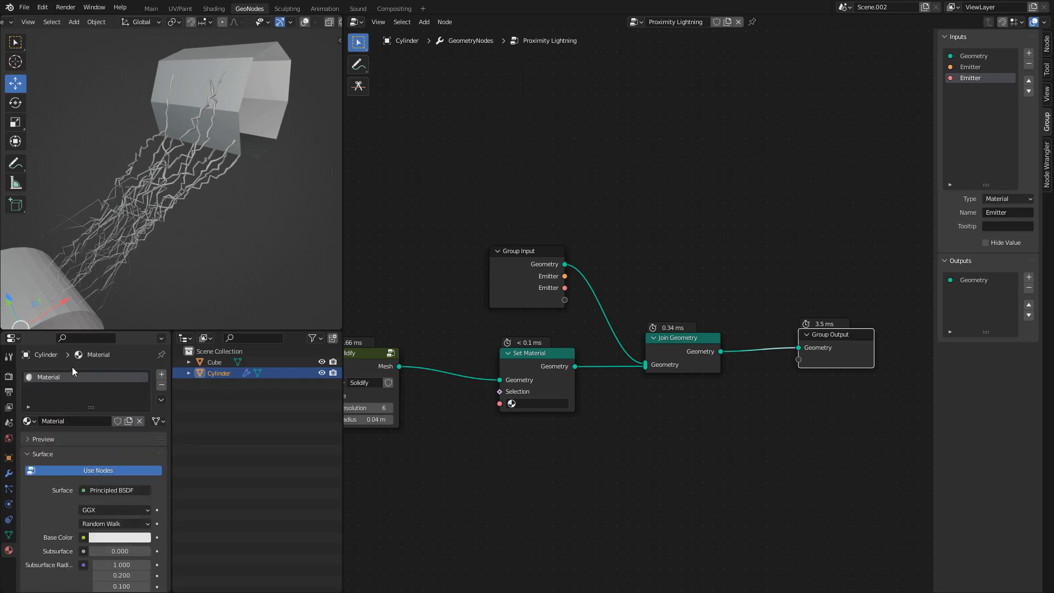
click(161, 375)
click(88, 443)
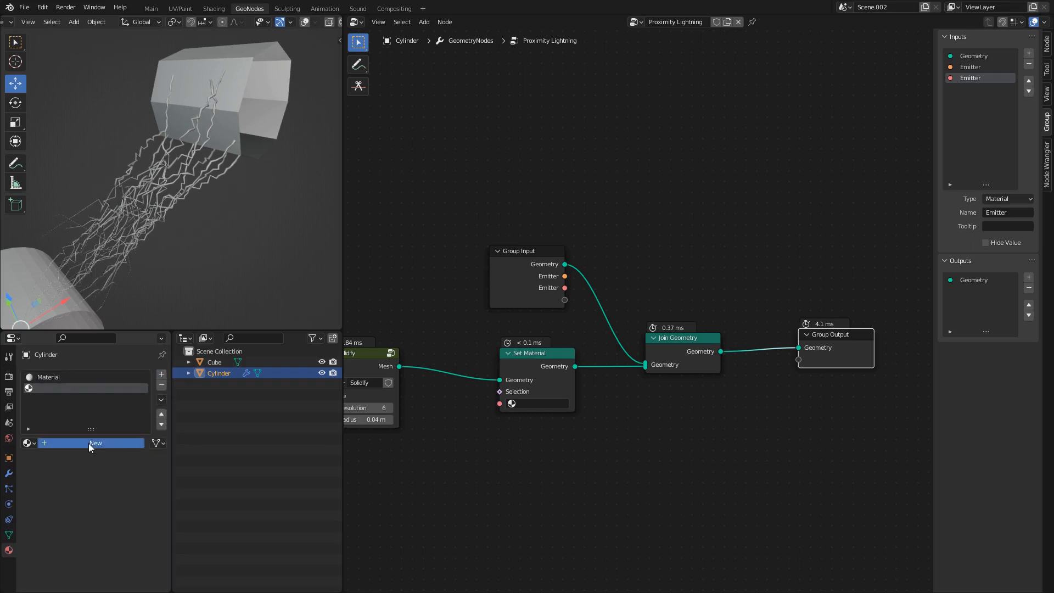
double_click(63, 388)
text(Lig)
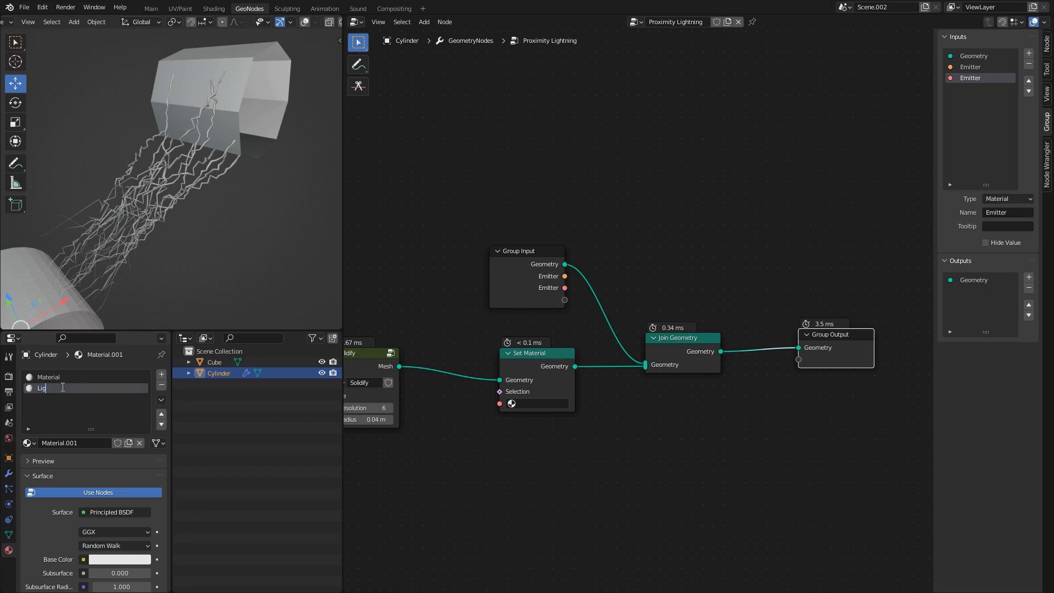
text(htning)
key(Return)
- Assign the Lightning material to the new material input of the cylinder's geometry nodes modifier
middle_drag(516, 322, 586, 294)
scroll(610, 329, up, 2)
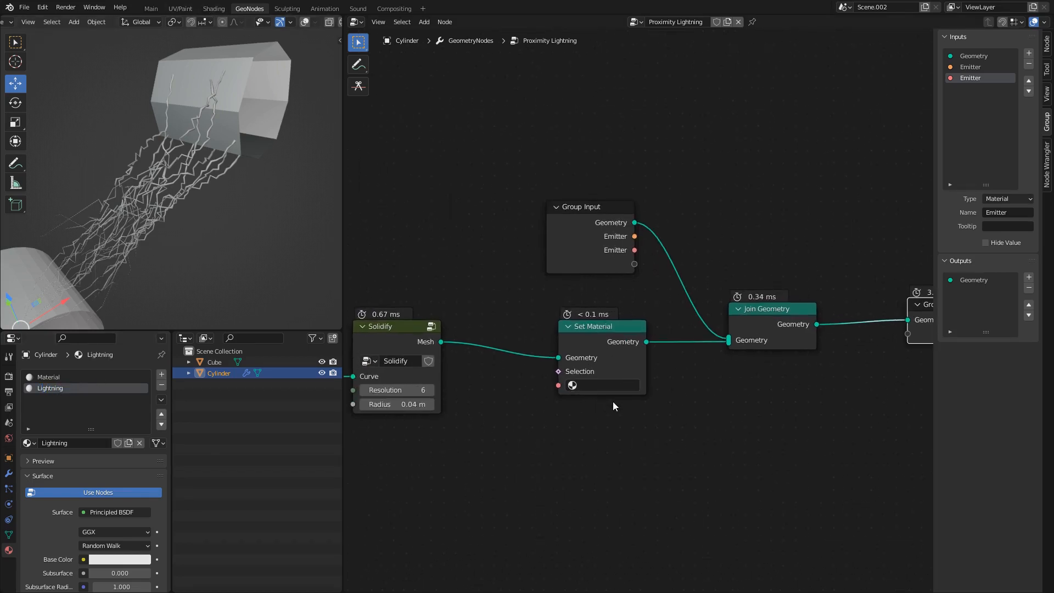
click(605, 389)
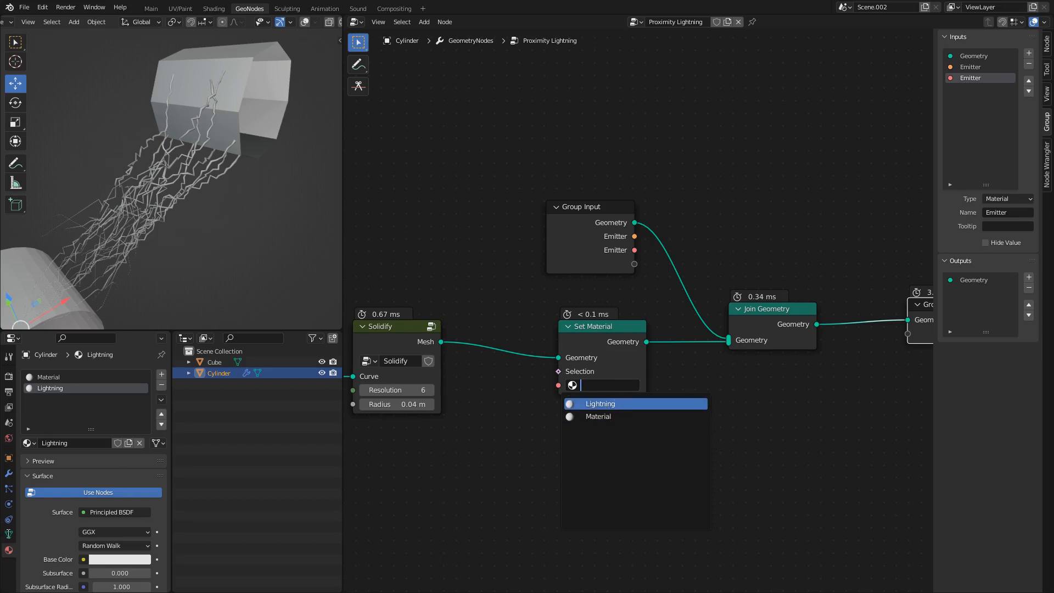
click(9, 473)
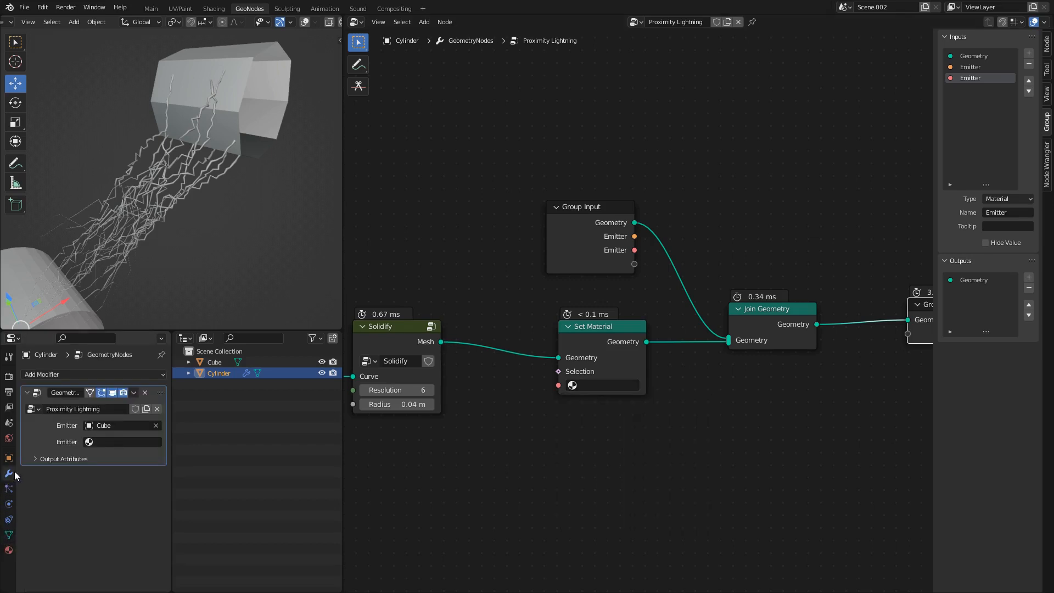
click(106, 444)
click(110, 471)
- Place a duplicate Group Input below Solidify and link its material output to the Set Material node's Material socket
mouse_move(554, 227)
mouse_down()
mouse_move(508, 224)
mouse_move(564, 228)
mouse_up()
key(shift+d)
click(436, 484)
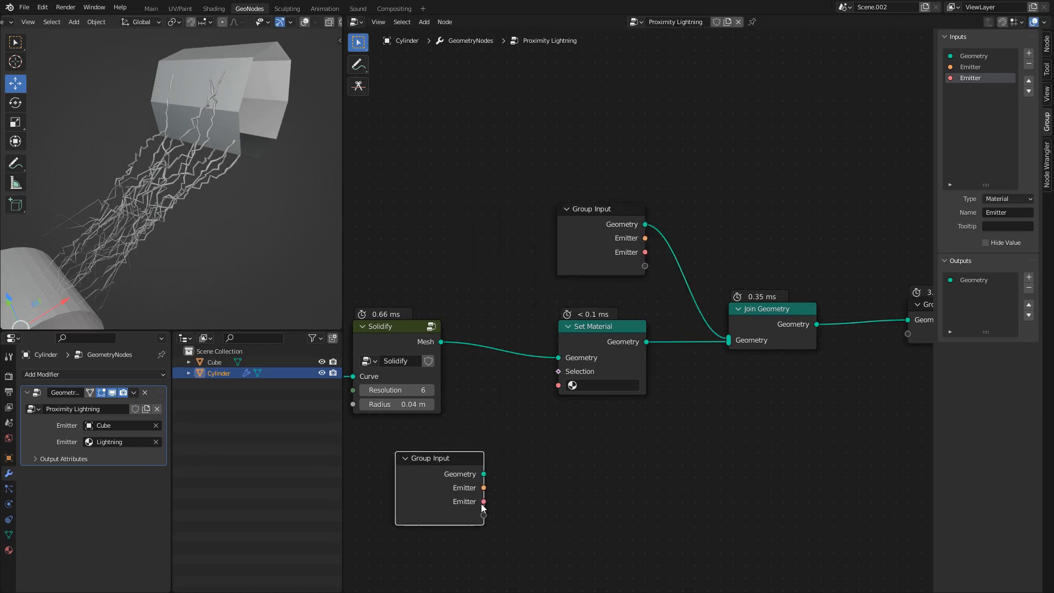
drag(484, 501, 559, 384)
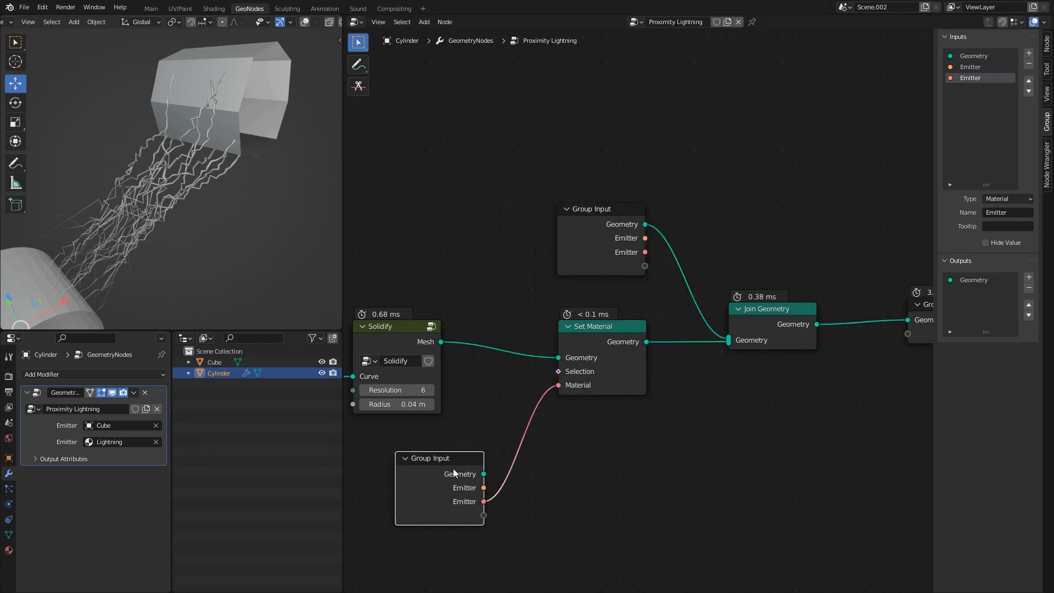
- Rename the group's material input to Material
double_click(969, 78)
text(Mate)
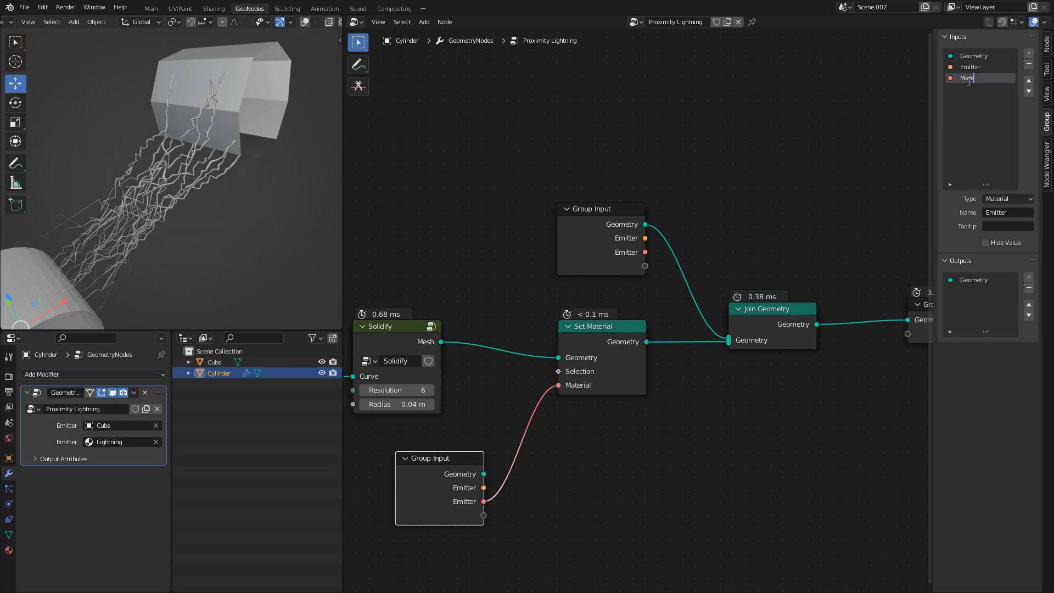
text(rial)
key(Return)
- Show the viewport in rendered shading and set the render engine to Cycles with GPU Compute as device
ctrl+scroll(834, 306, down, 3)
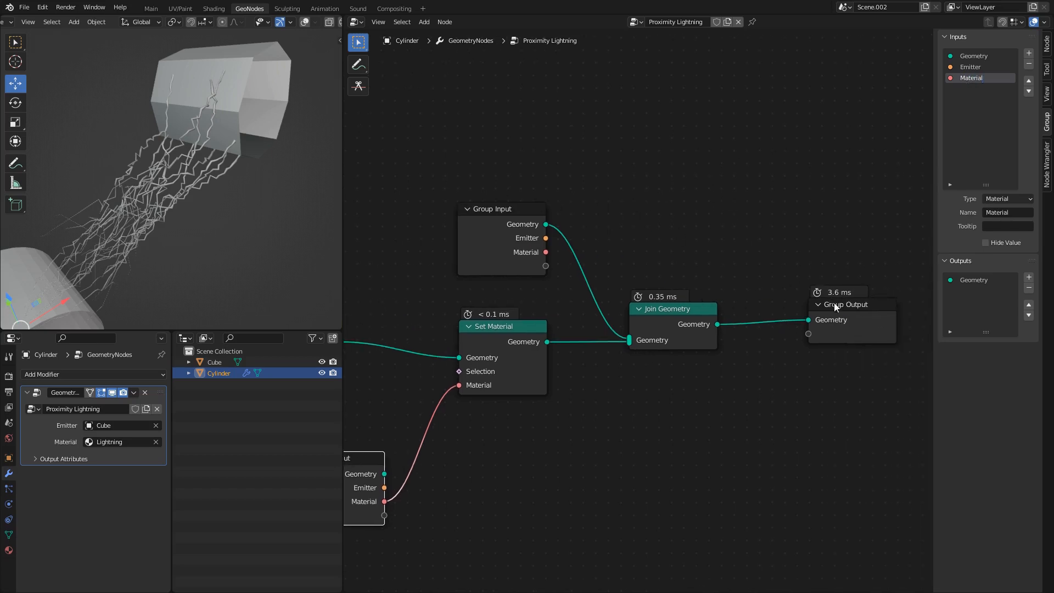
scroll(302, 22, down, 2)
click(321, 21)
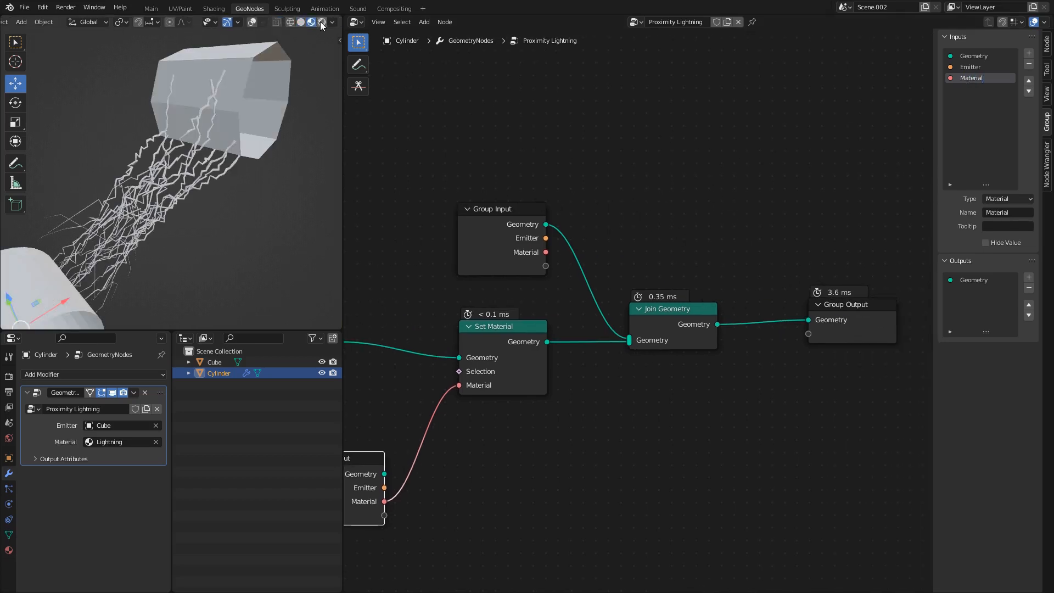
click(9, 376)
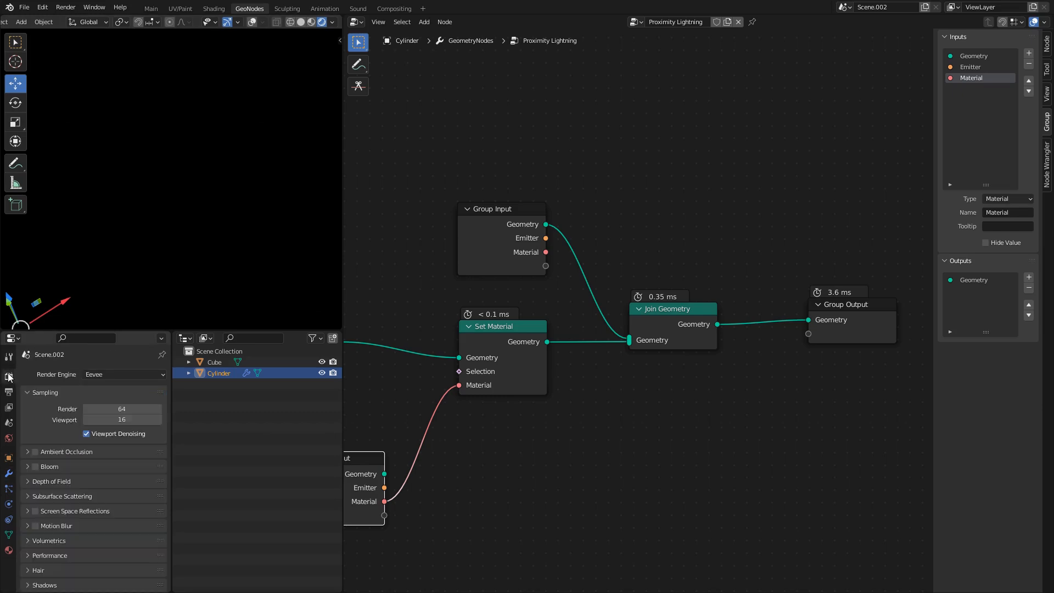
click(126, 374)
click(114, 414)
click(123, 403)
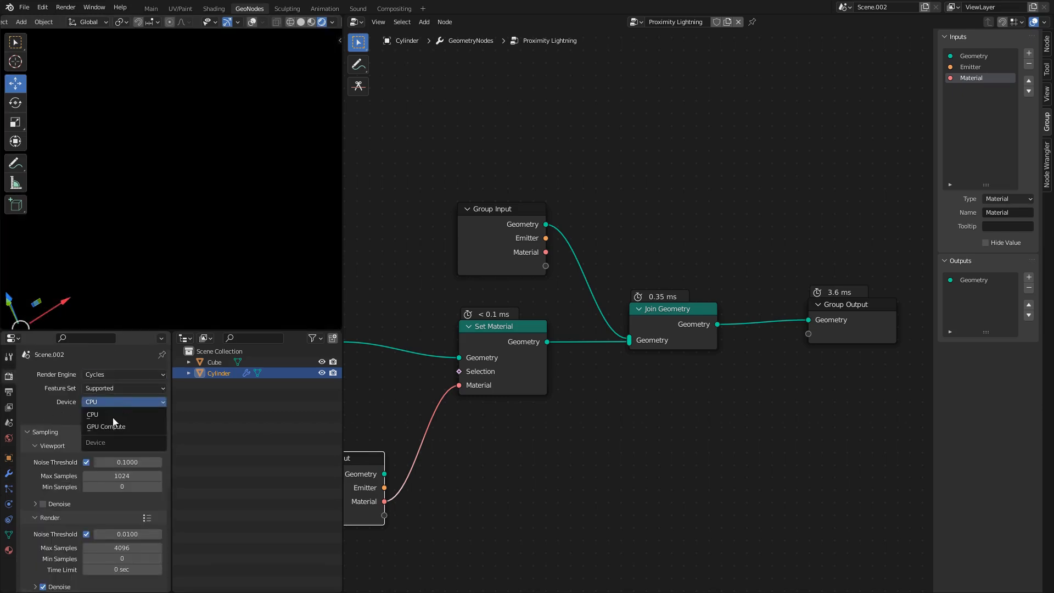
click(114, 427)
- Look through the Cycles render settings, including the advanced sampling and light path options
scroll(88, 472, down, 4)
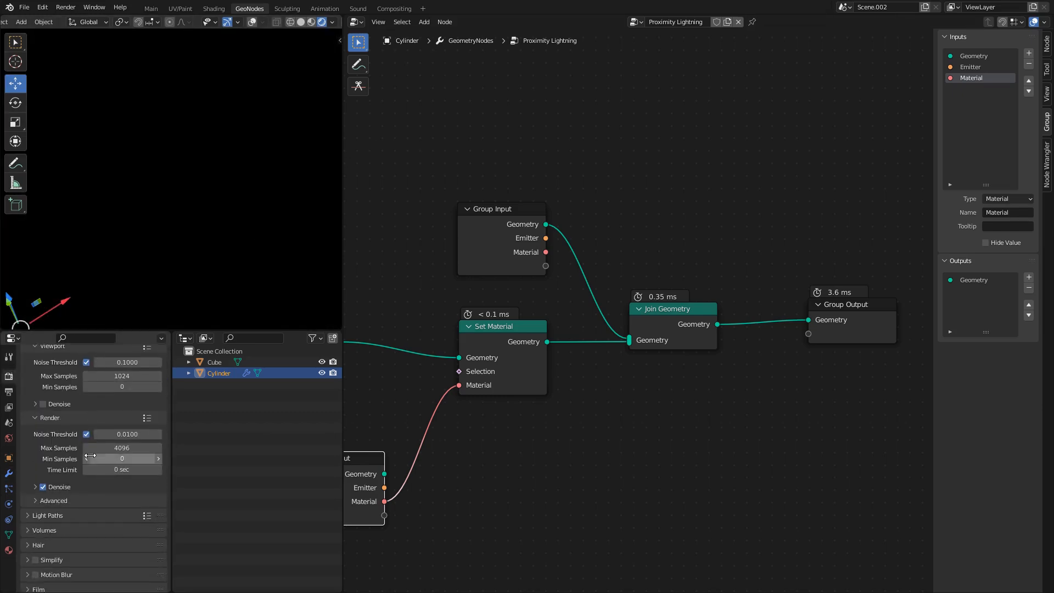
click(41, 500)
scroll(54, 506, down, 3)
scroll(50, 504, down, 5)
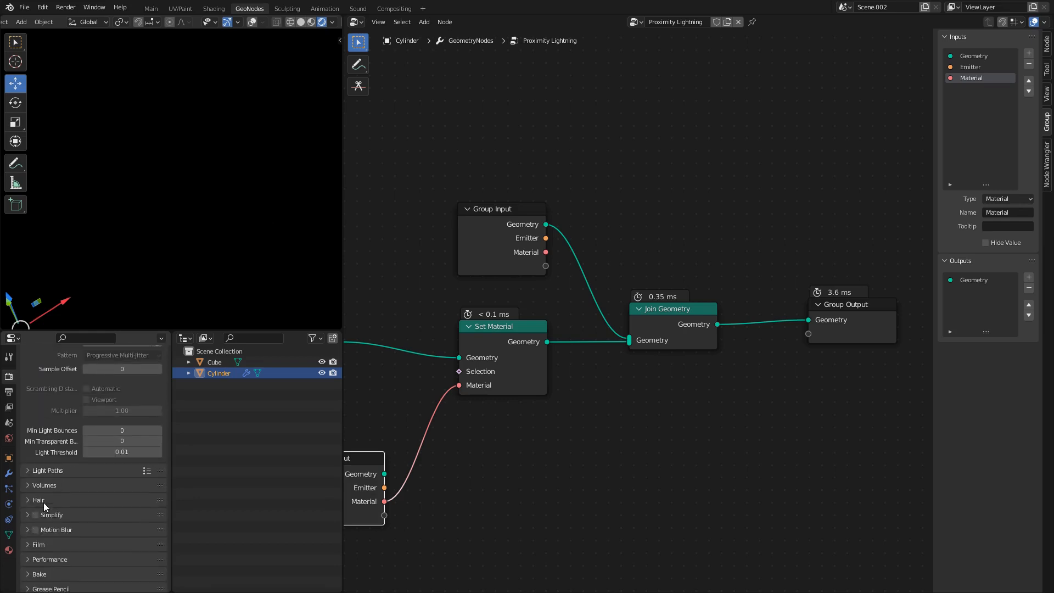
click(37, 471)
scroll(44, 501, down, 8)
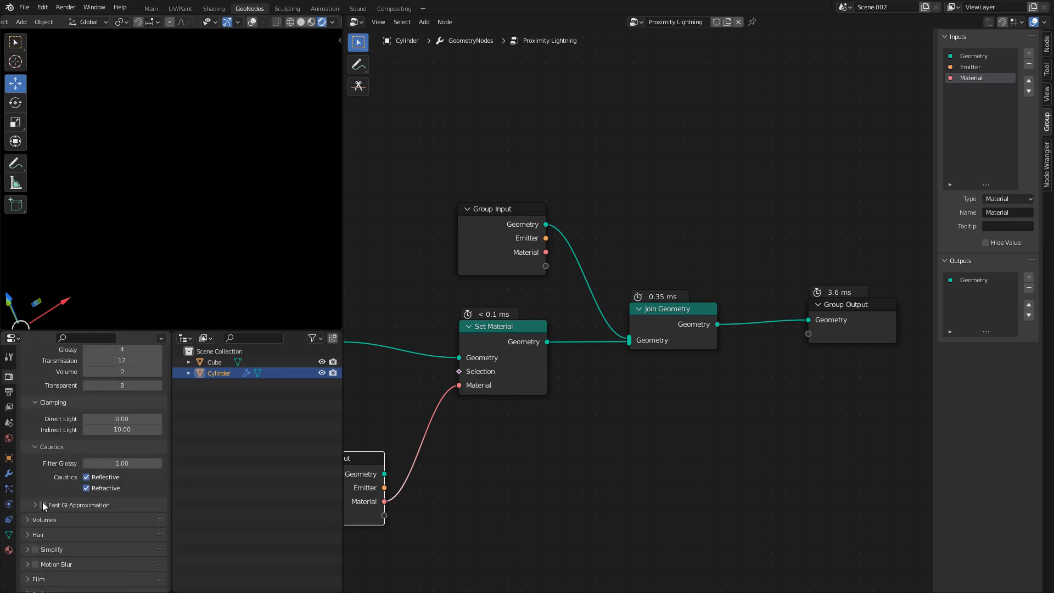
scroll(52, 494, up, 15)
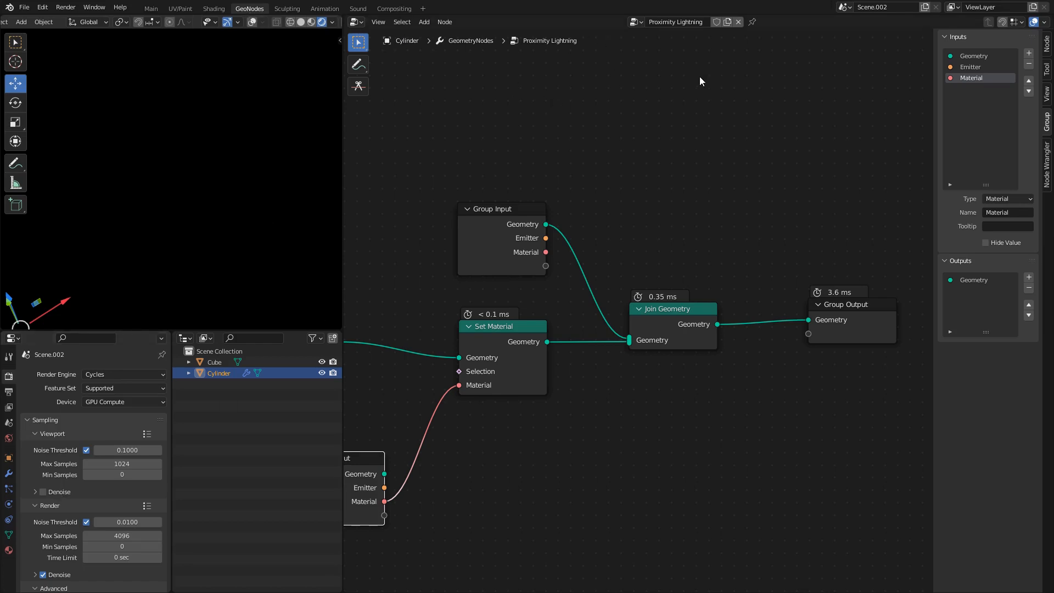
scroll(714, 120, down, 3)
- Switch to the Shading workspace, frame the cylinder in rendered shading, and fit the Lightning material's nodes in view
click(225, 10)
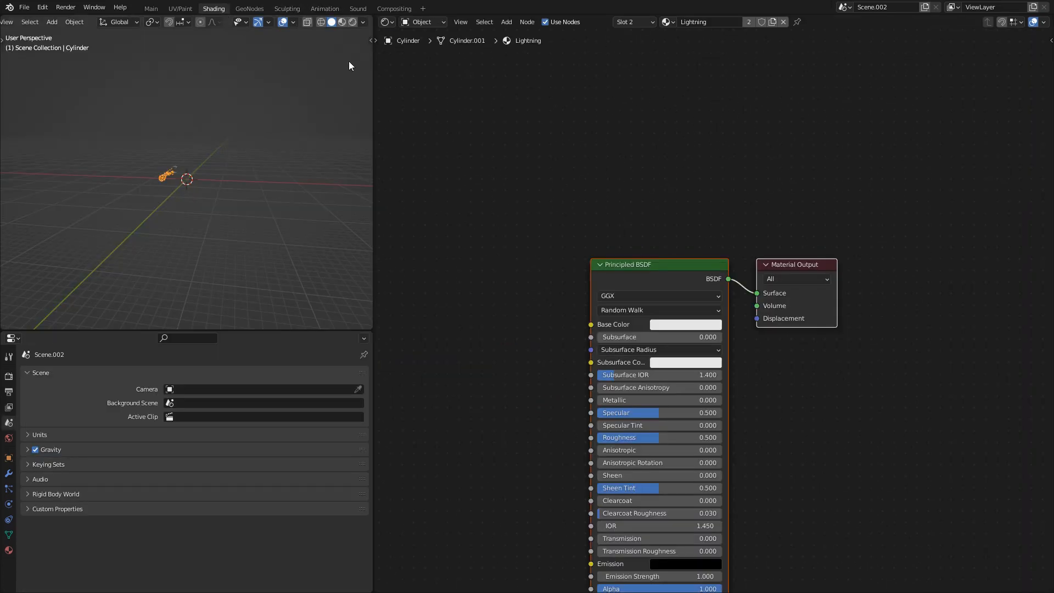
key(KP_Decimal)
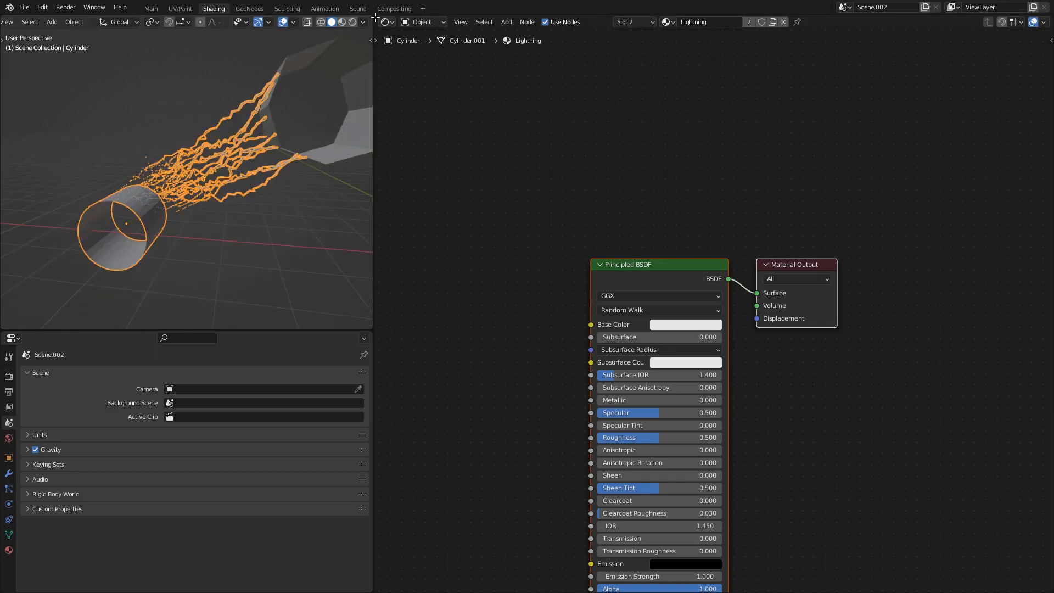
click(352, 22)
middle_drag(148, 128, 278, 259)
middle_drag(564, 375, 549, 252)
key(Home)
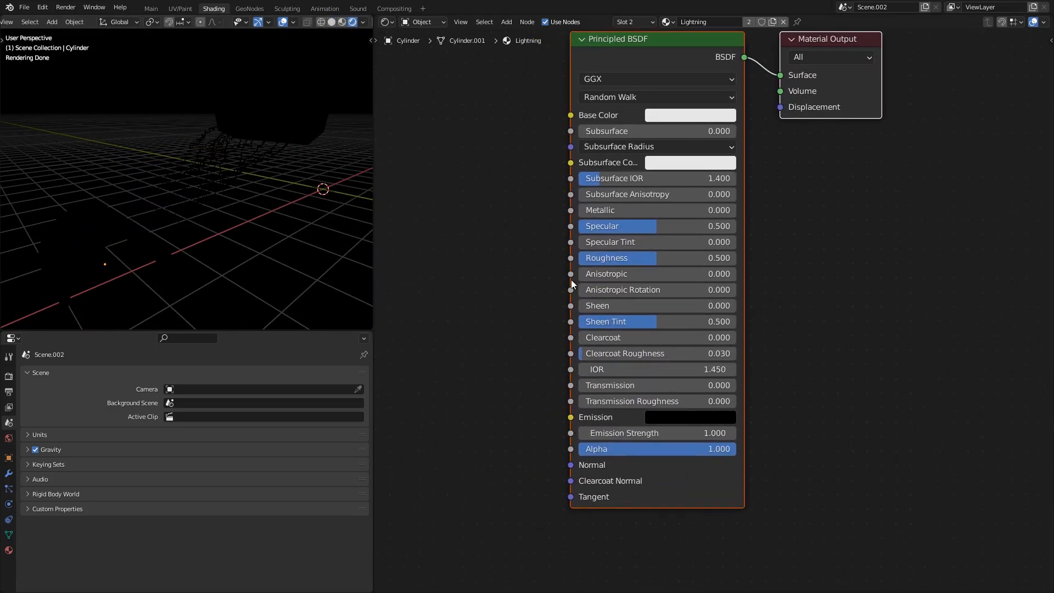
- Set the Lightning material's Emission color to yellow, about H 0.155, S 0.799, V 1, and its Emission Strength to 26.6
click(674, 416)
drag(714, 379, 813, 380)
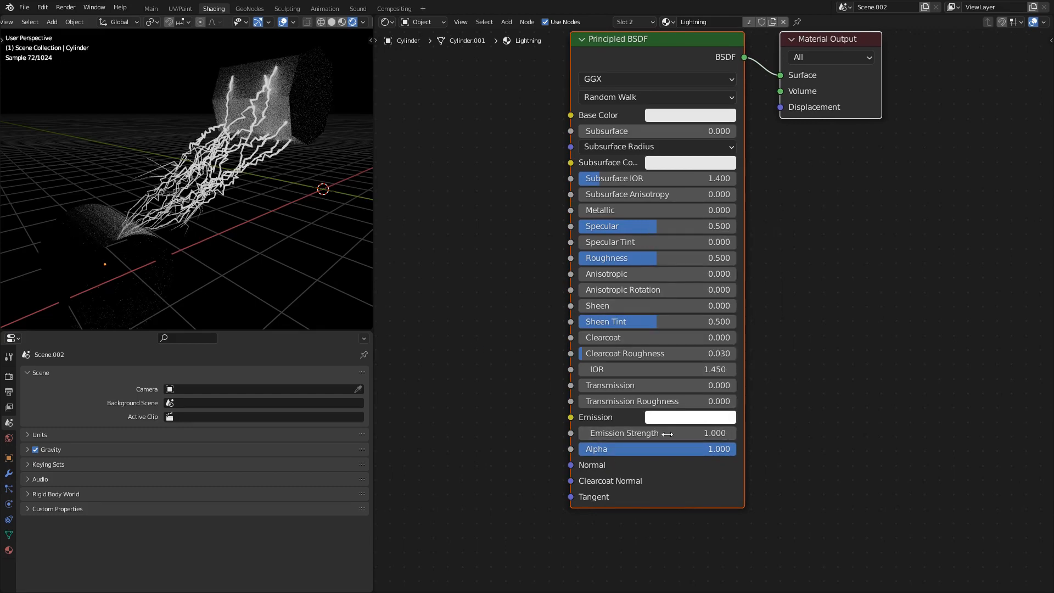
click(681, 416)
drag(691, 273, 683, 276)
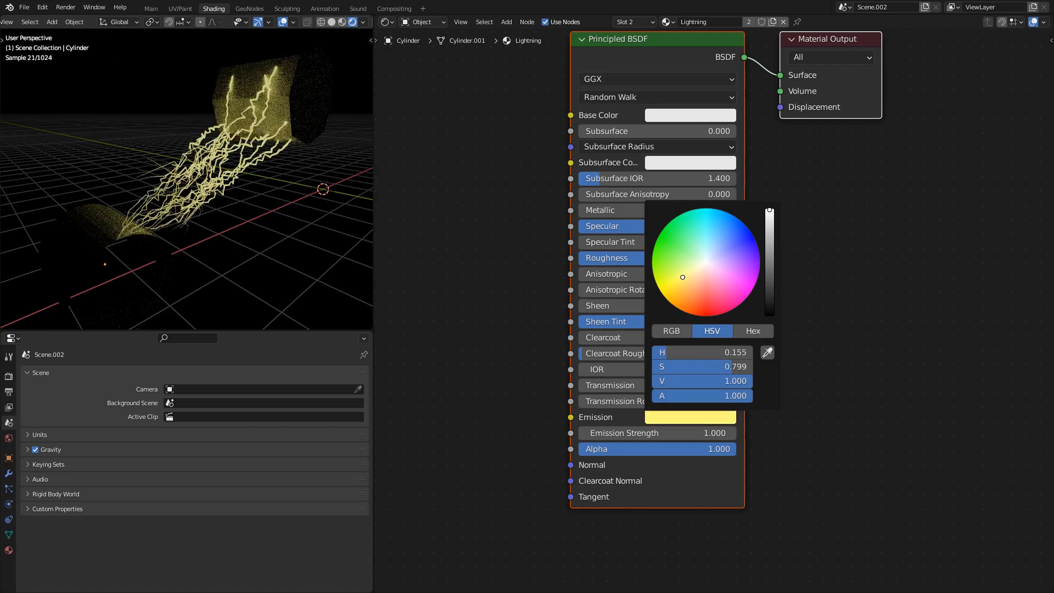
drag(650, 434, 795, 434)
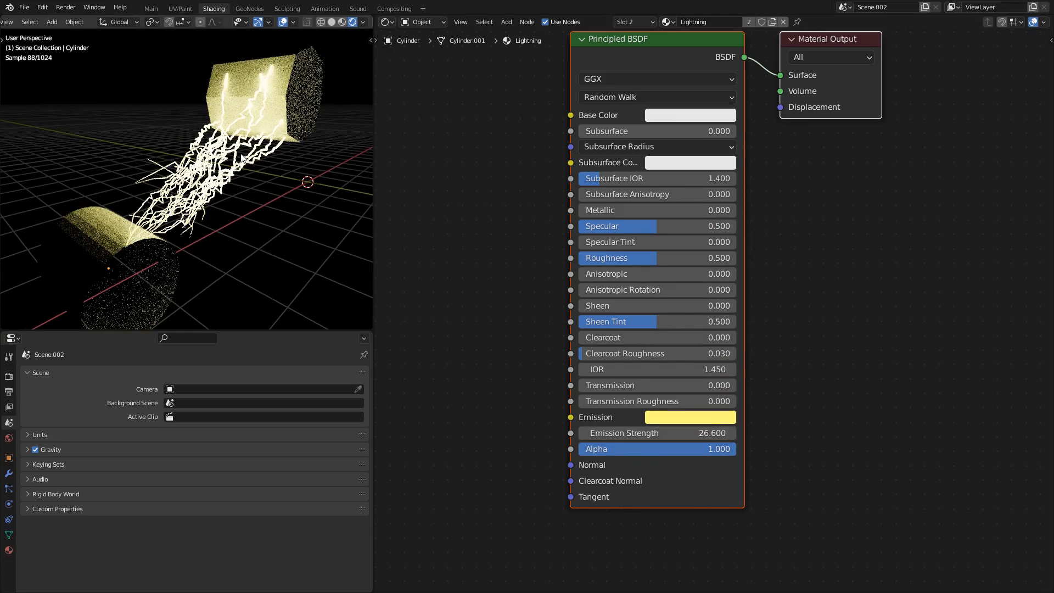
middle_drag(358, 206, 328, 202)
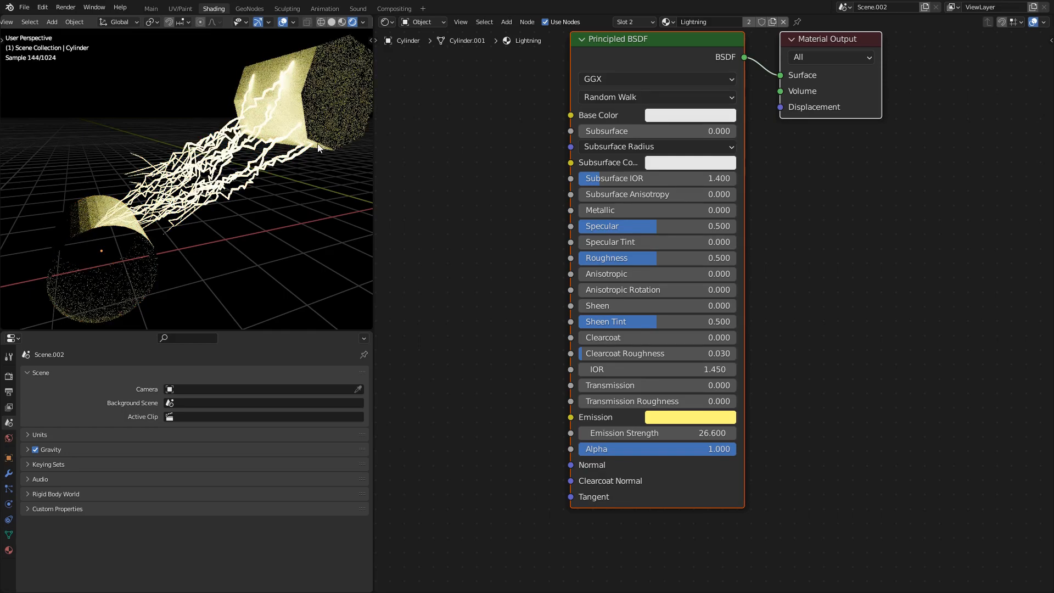
- Move the cube in the XZ plane down close to the cylinder, then shift it again in the same plane
click(319, 151)
key(g)
key(shift+y)
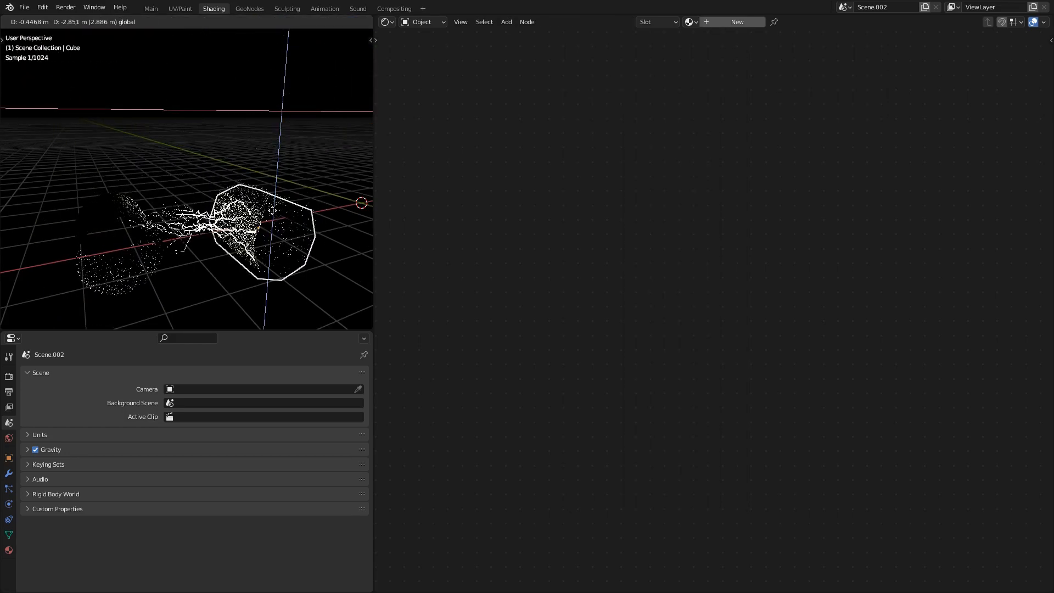
click(263, 57)
middle_drag(186, 94, 149, 83)
key(g)
key(shift+y)
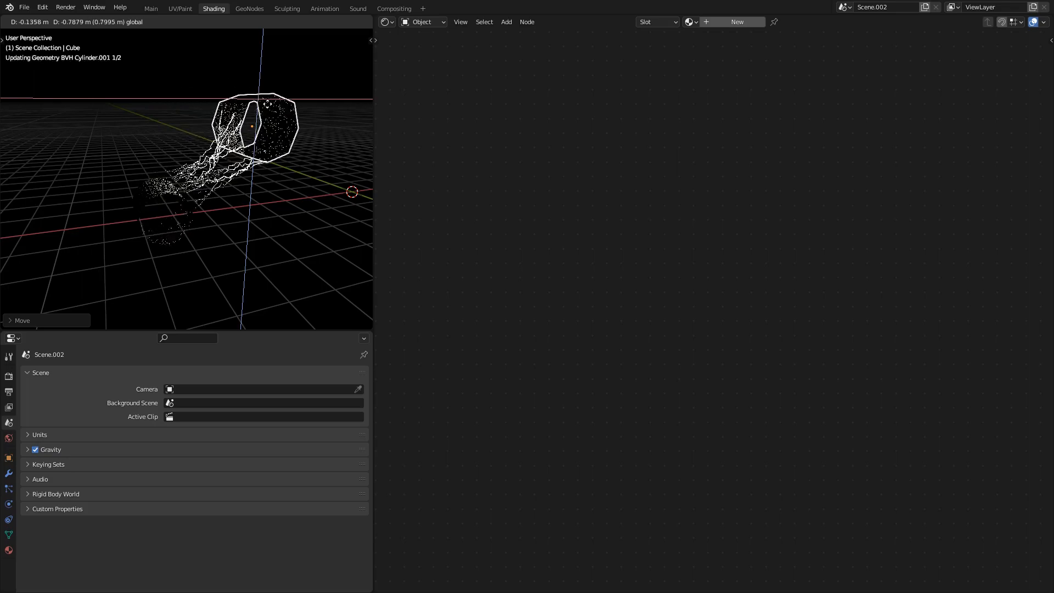
click(267, 104)
middle_drag(228, 118, 202, 147)
scroll(230, 134, up, 3)
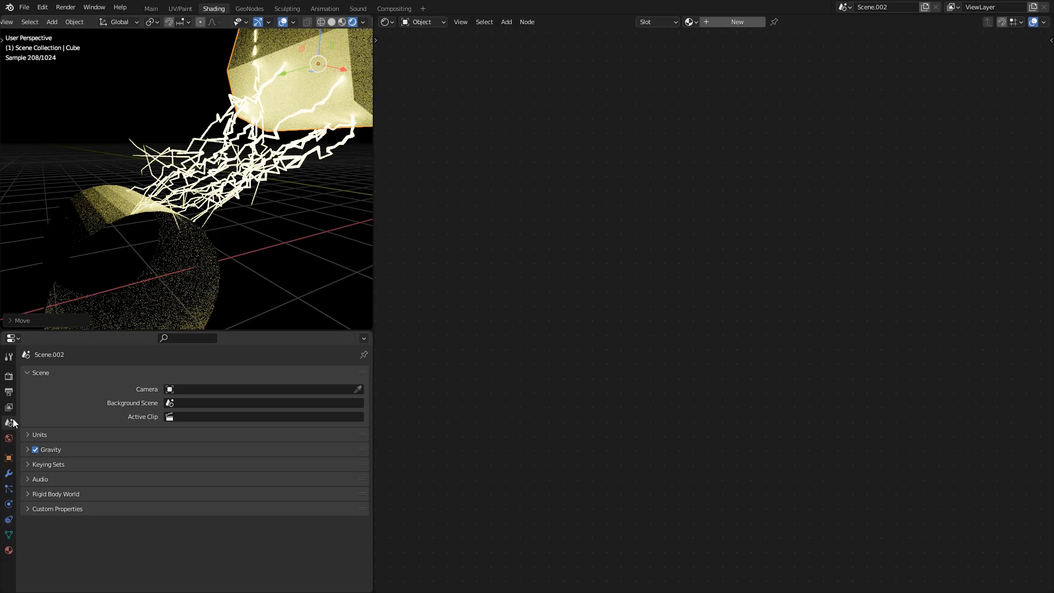
- Set the render engine to Eevee and enable Bloom
click(10, 377)
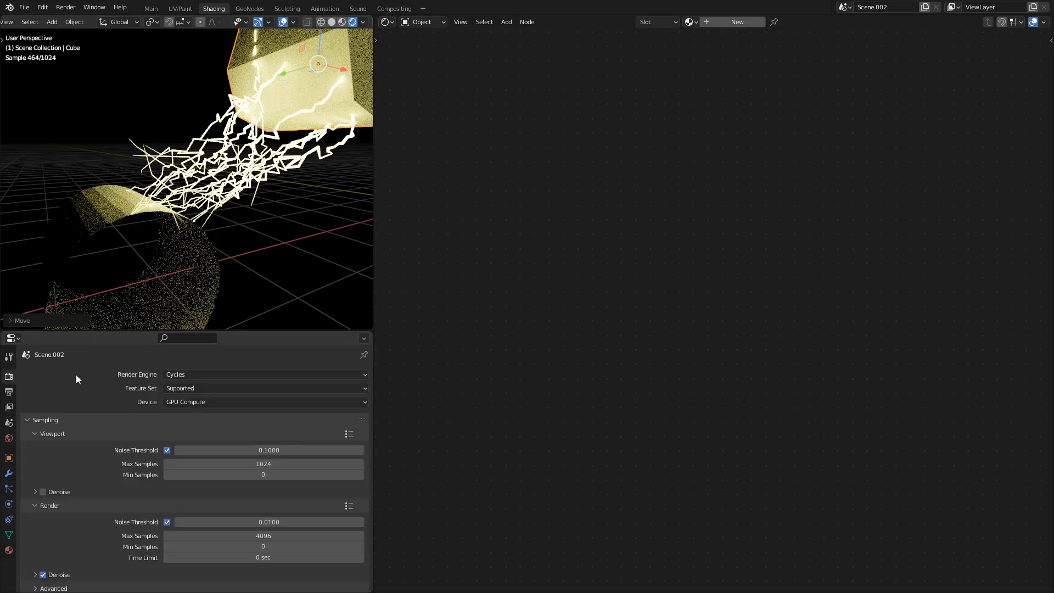
click(202, 404)
click(202, 403)
click(190, 375)
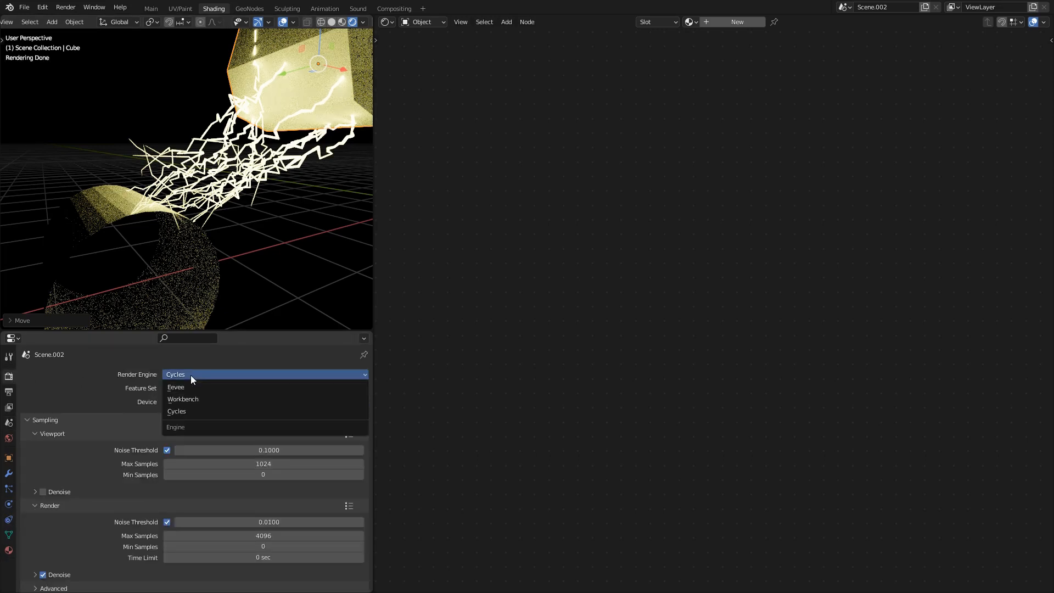
click(177, 387)
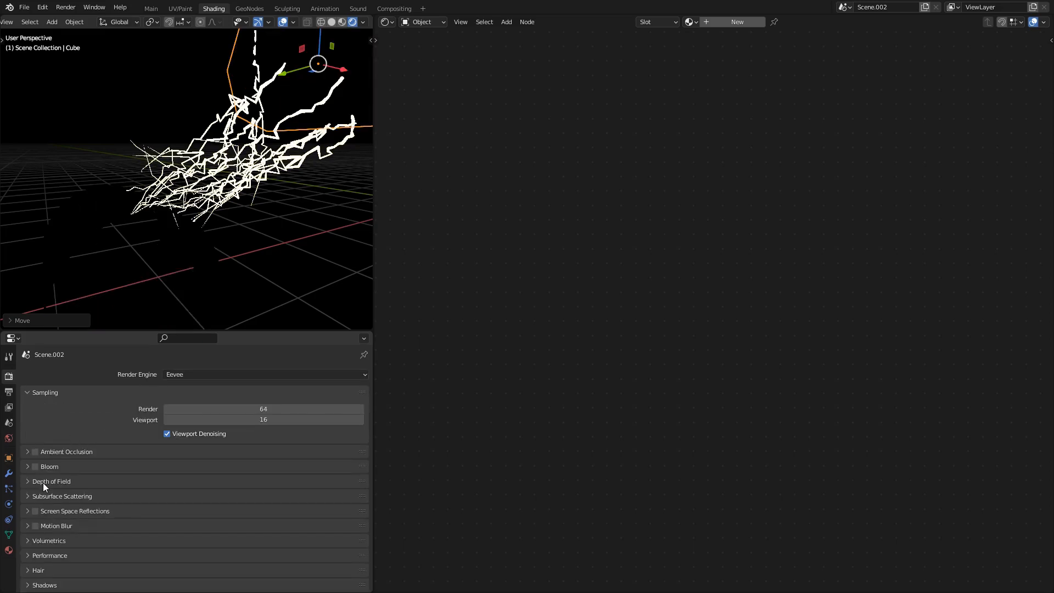
scroll(77, 523, down, 1)
click(35, 444)
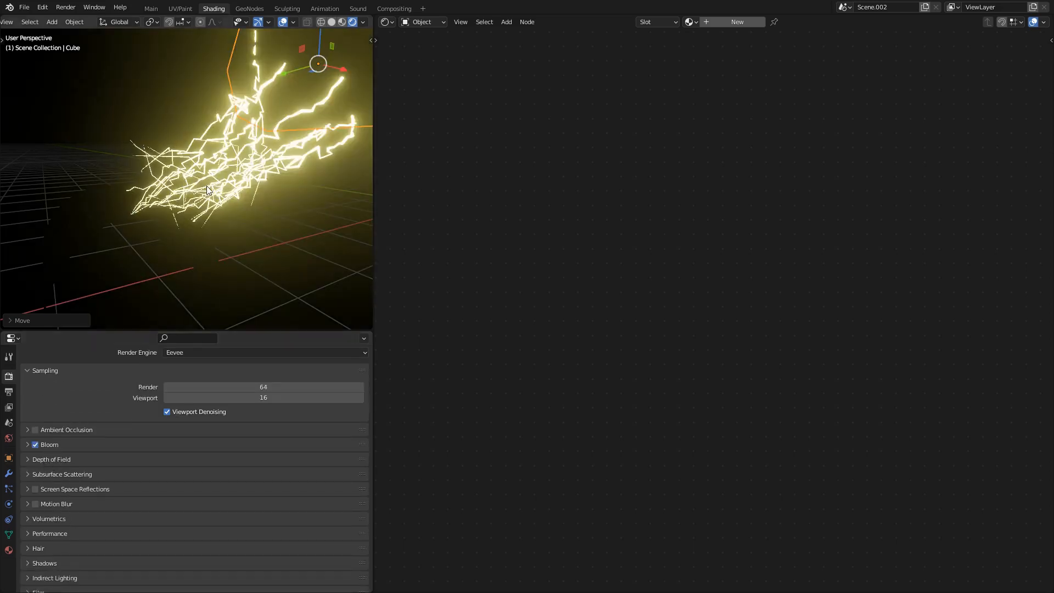
- Reposition the cube near the cylinder in the XZ plane and along the Y and X axes to test the glowing bolts
middle_drag(165, 198, 219, 103)
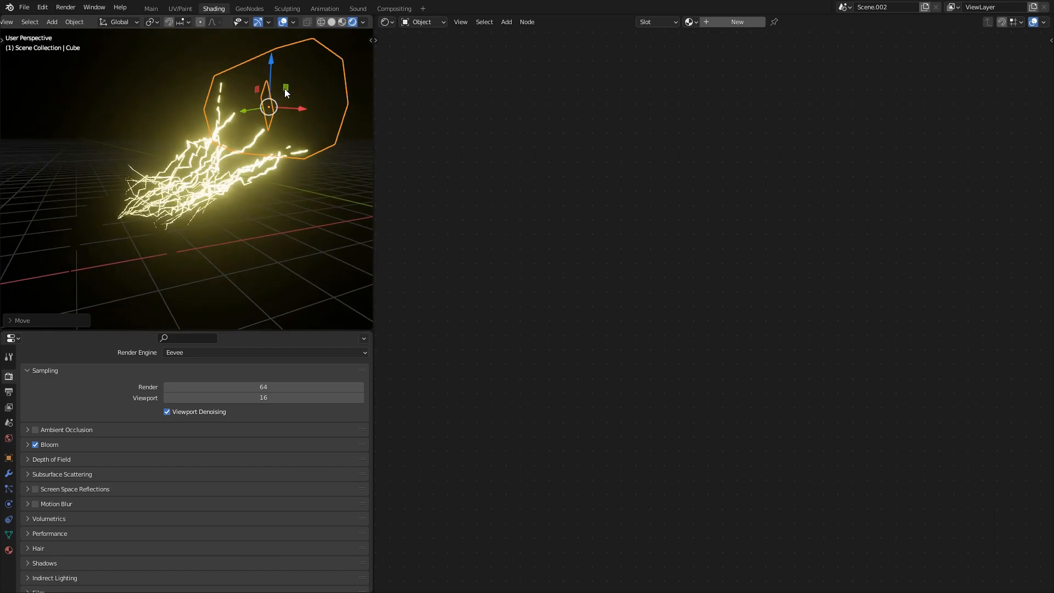
mouse_move(285, 90)
mouse_down()
mouse_move(264, 57)
mouse_move(145, 50)
mouse_move(287, 82)
mouse_move(284, 98)
mouse_up()
middle_drag(284, 98, 287, 200)
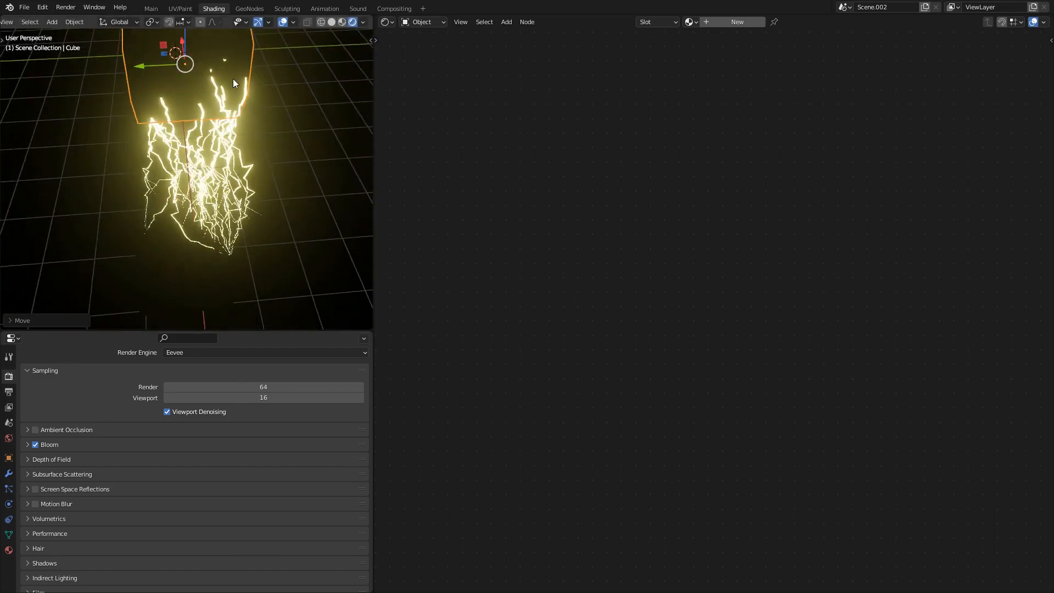
drag(146, 66, 185, 120)
middle_drag(186, 119, 136, 113)
scroll(153, 129, down, 4)
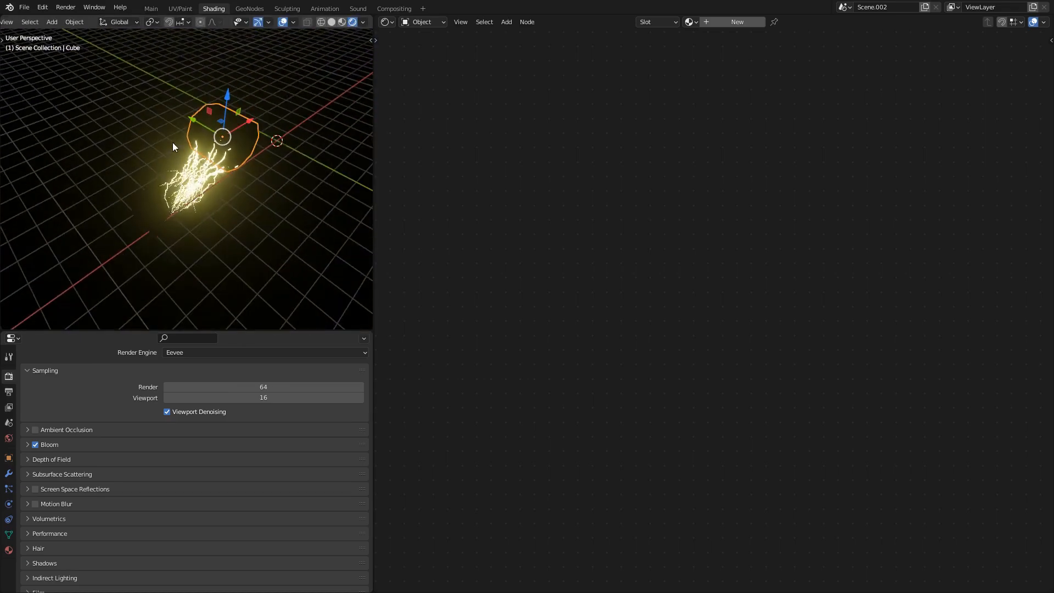
middle_drag(172, 143, 146, 112)
drag(254, 125, 227, 119)
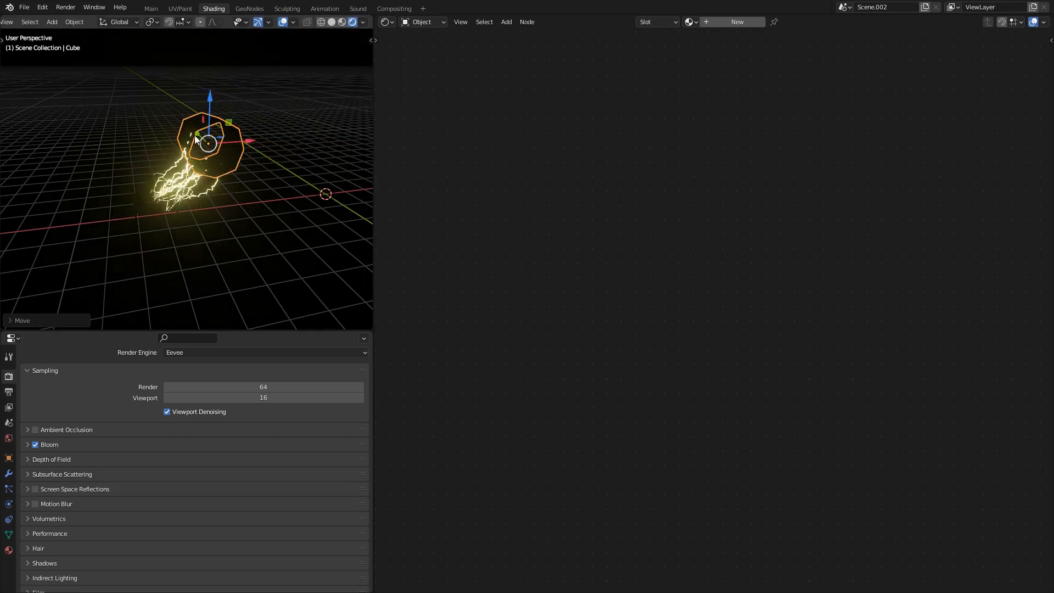
scroll(187, 153, up, 3)
middle_drag(159, 157, 83, 174)
scroll(247, 190, up, 2)
scroll(131, 173, down, 2)
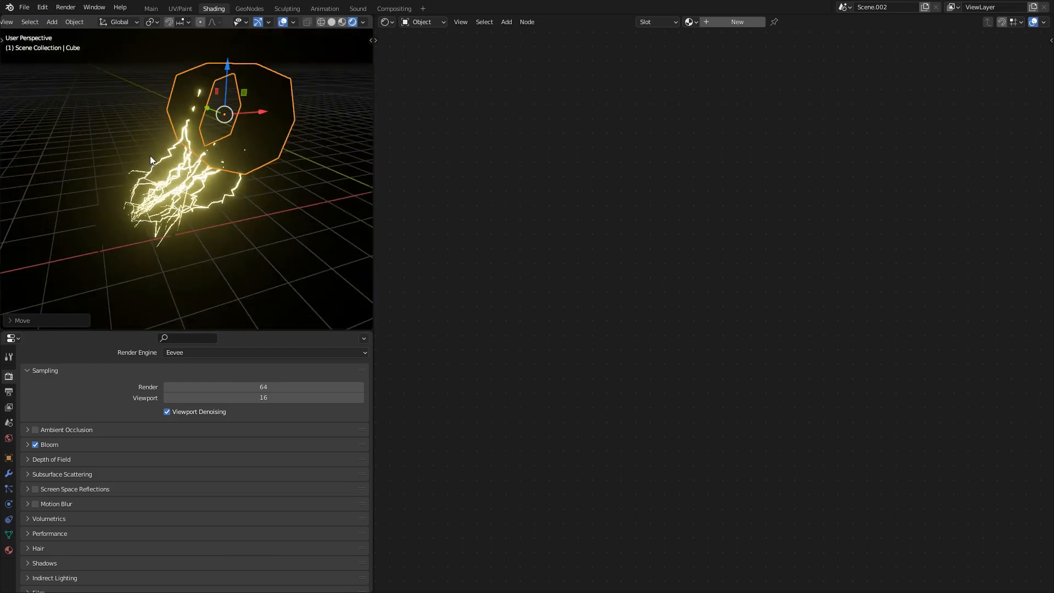
- Select the cylinder, switch to the GeoNodes workspace, and examine the Arching and Noise nodes inside the Curves group
click(166, 214)
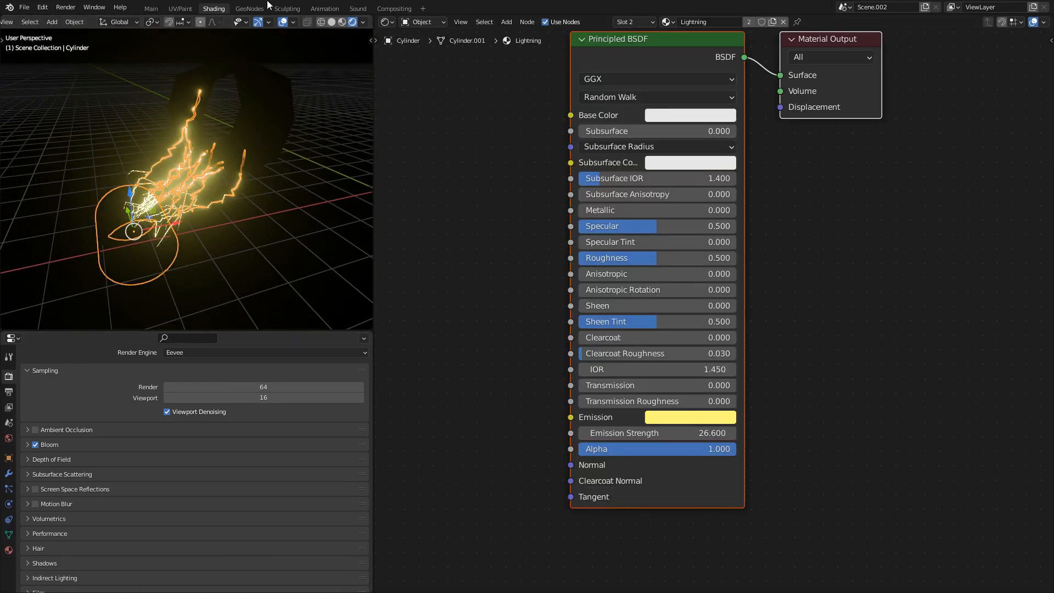
click(251, 10)
scroll(512, 279, down, 5)
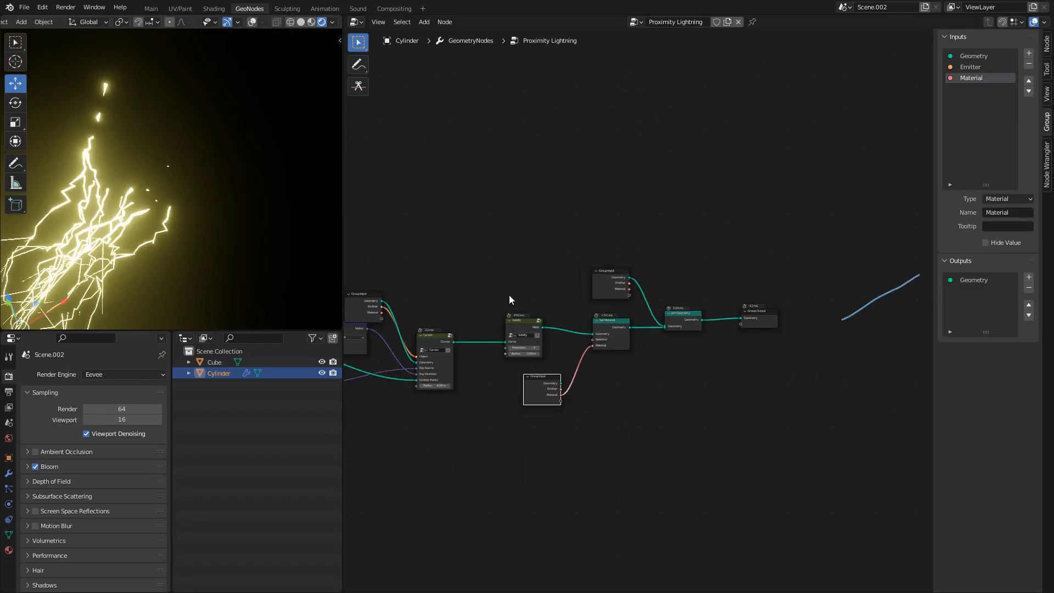
middle_drag(537, 275, 736, 197)
scroll(631, 258, up, 6)
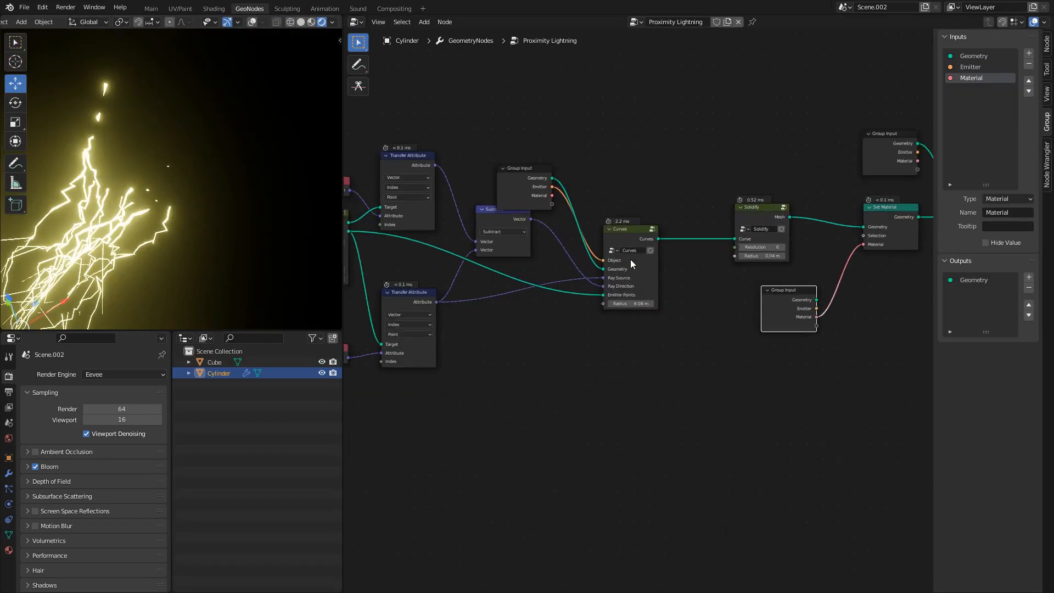
click(631, 224)
key(Tab)
scroll(582, 239, down, 6)
middle_drag(494, 255, 750, 207)
scroll(609, 292, up, 5)
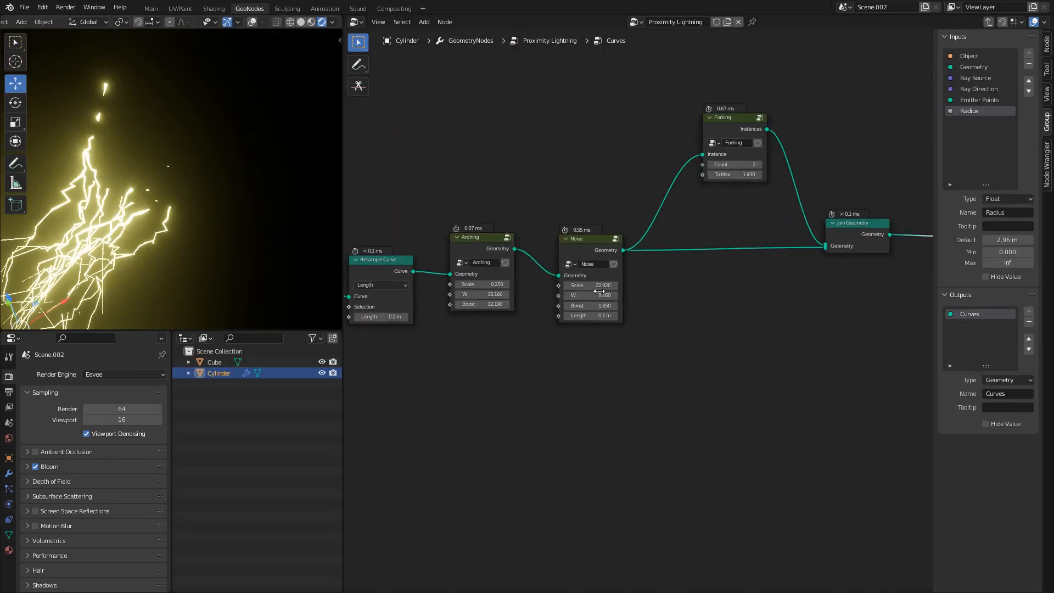
middle_drag(506, 235, 686, 251)
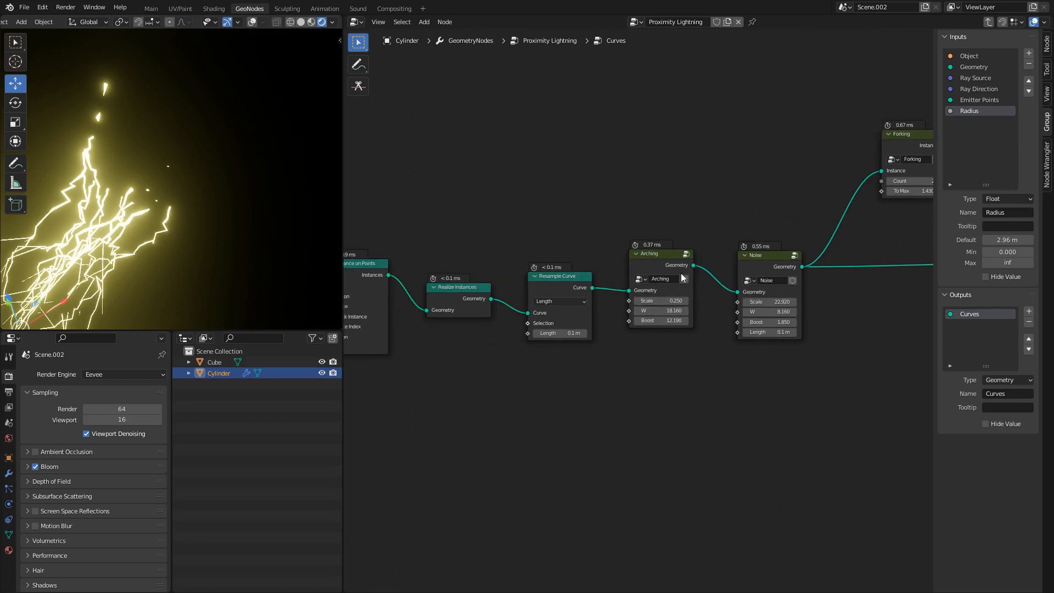
middle_drag(675, 301, 351, 345)
- Back in the Proximity Lightning group, lower the Group Input node feeding EvenPoints and show the cylinder's modifier settings
key(Tab)
middle_drag(501, 274, 889, 287)
drag(530, 237, 526, 276)
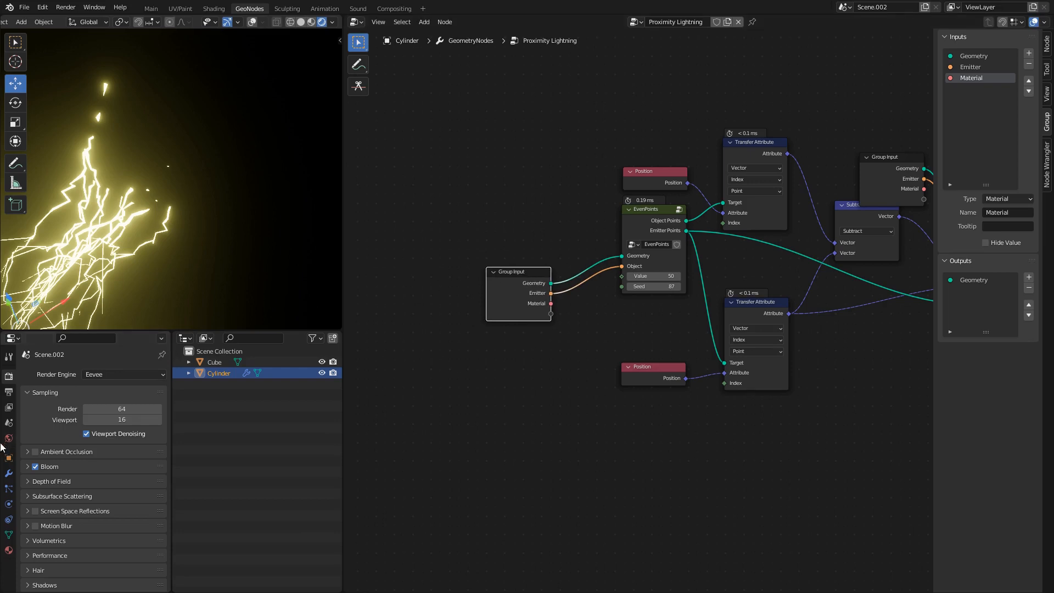
click(8, 474)
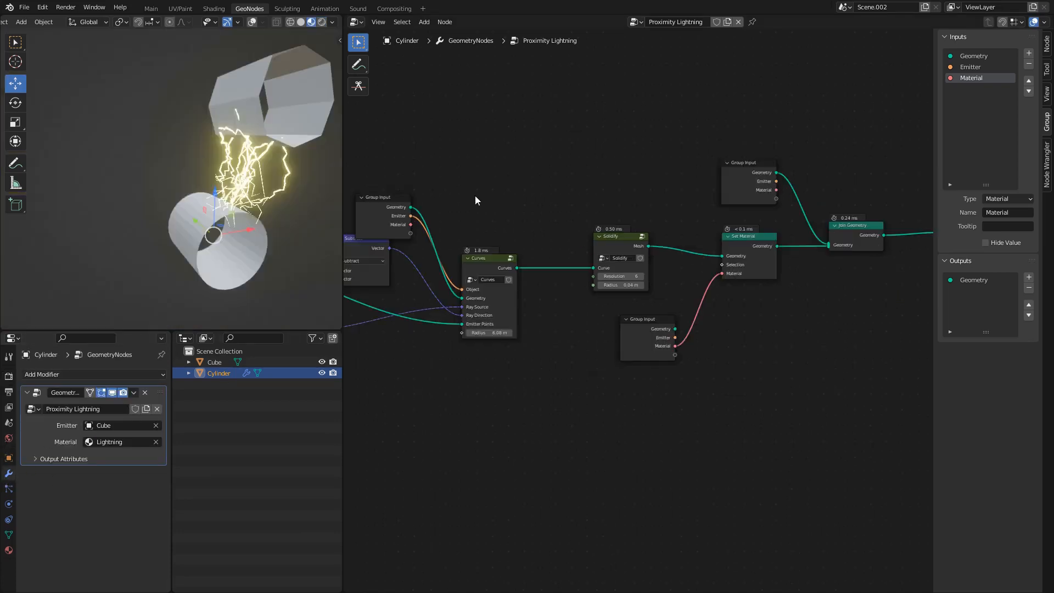
scroll(201, 166, up, 5)
mouse_move(210, 142)
middle_down()
mouse_move(180, 156)
mouse_move(197, 147)
middle_up()
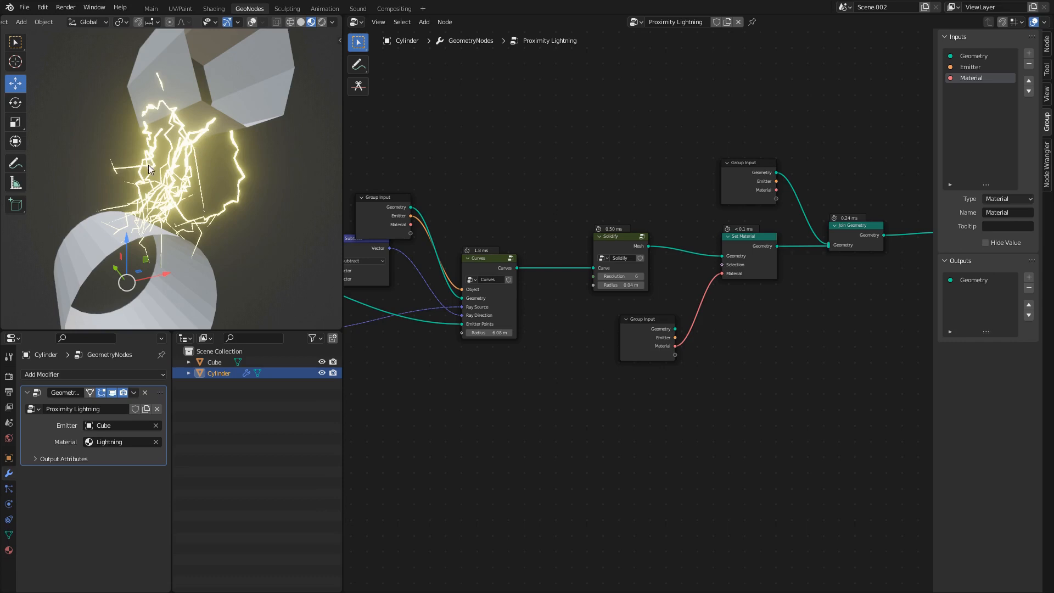
middle_drag(197, 145, 167, 155)
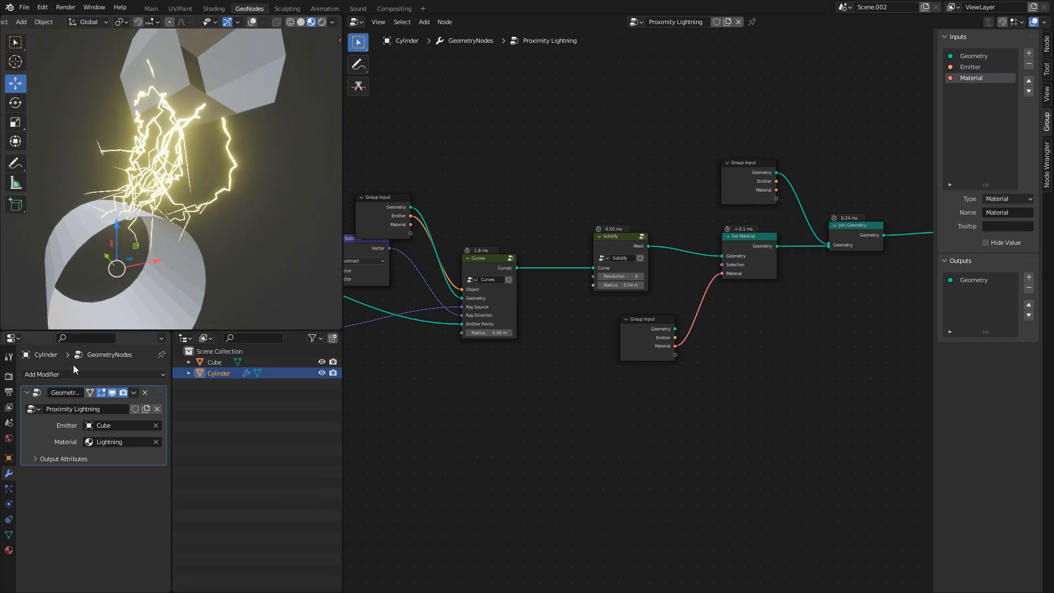
- Try scaling the cylinder, and undo the scaling
middle_drag(155, 186, 239, 147)
key(s)
click(61, 278)
key(ctrl+z)
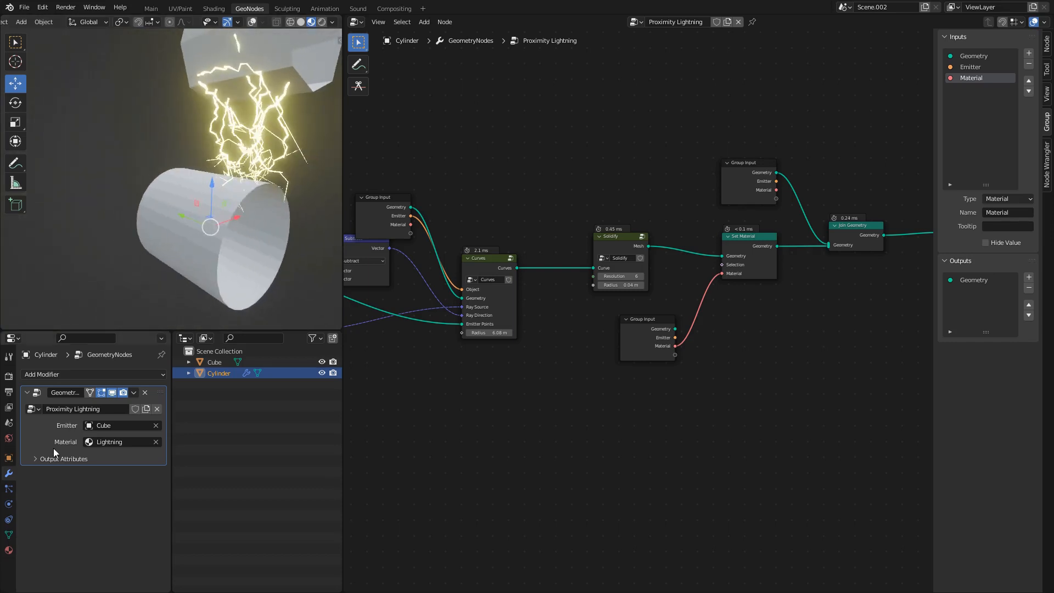
- Add a Boolean input named Emitter to the Proximity Lightning group and move the Group Input node above Subtract upward
middle_drag(447, 325, 584, 366)
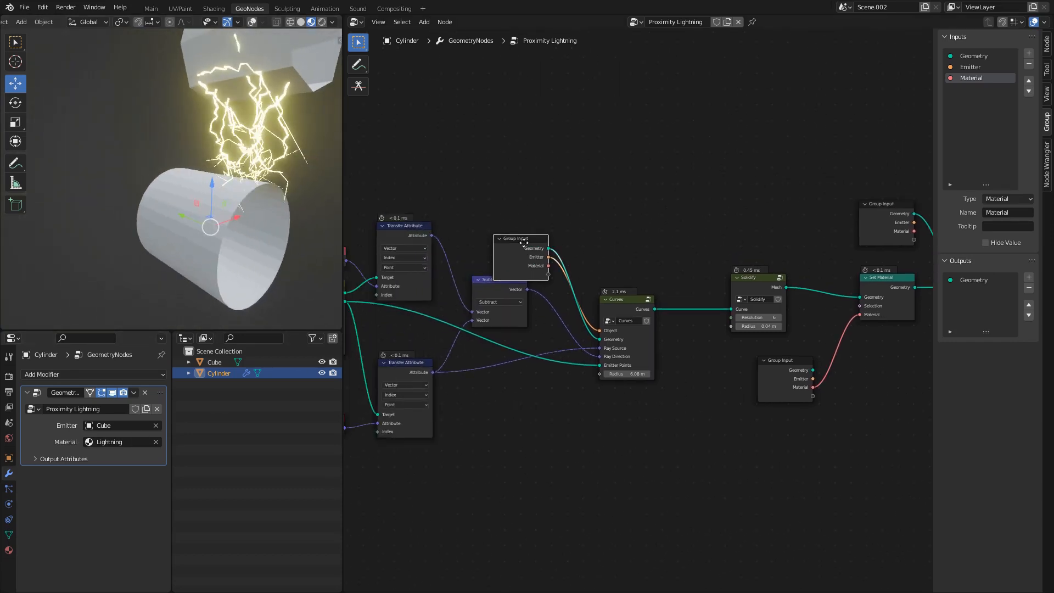
drag(524, 242, 529, 211)
click(1029, 56)
click(1005, 199)
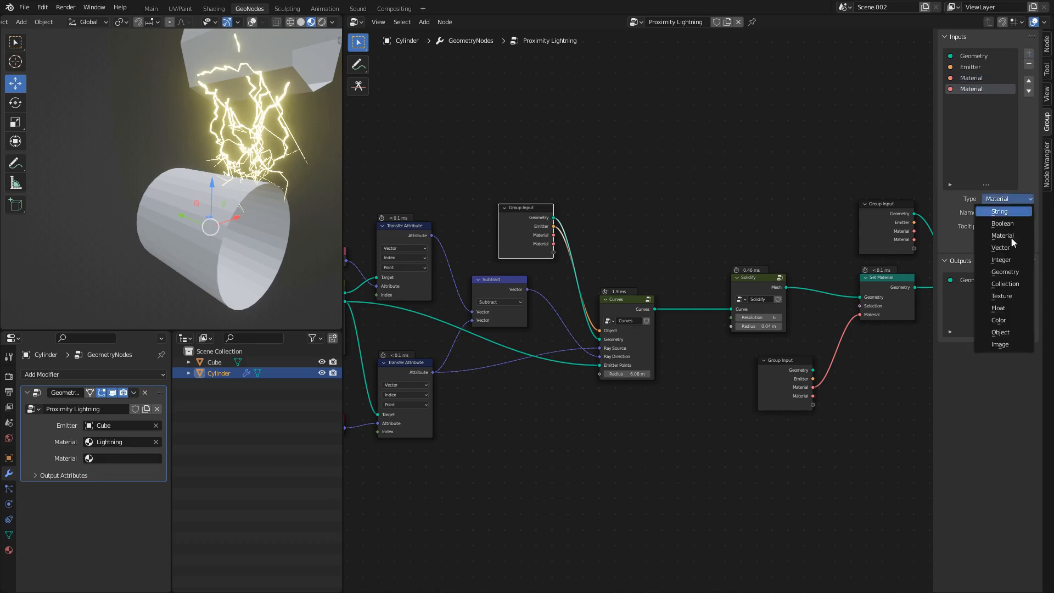
click(1002, 223)
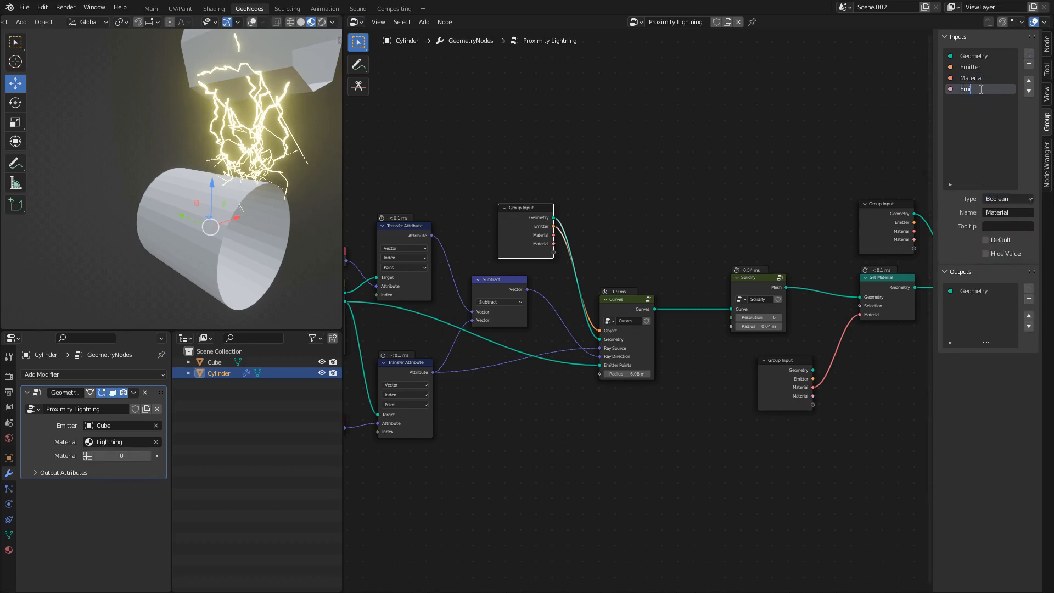
scroll(604, 224, up, 2)
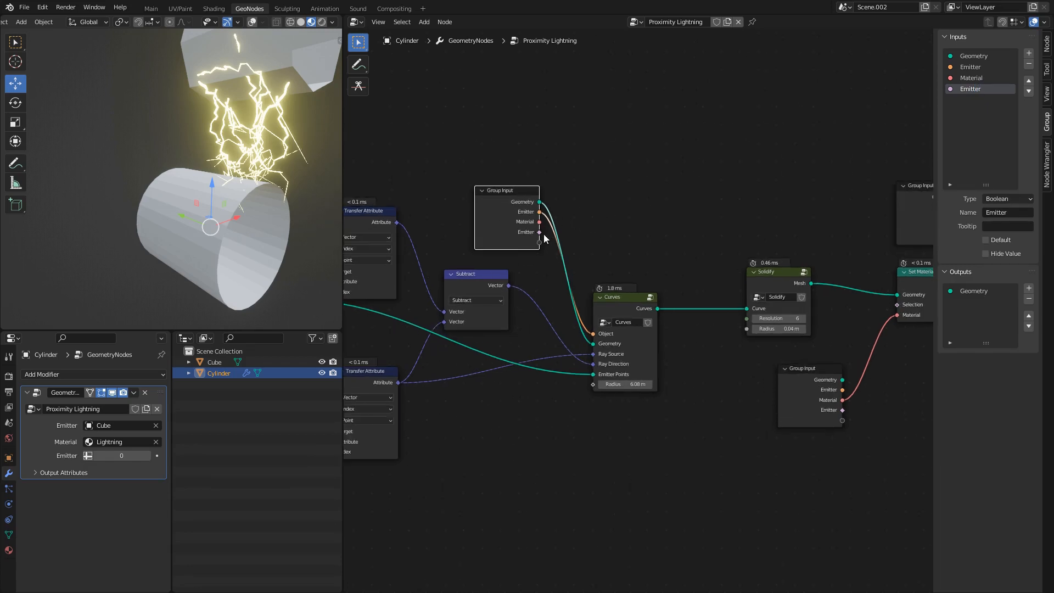
middle_drag(607, 234, 598, 254)
click(606, 249)
key(shift+a)
text(swi)
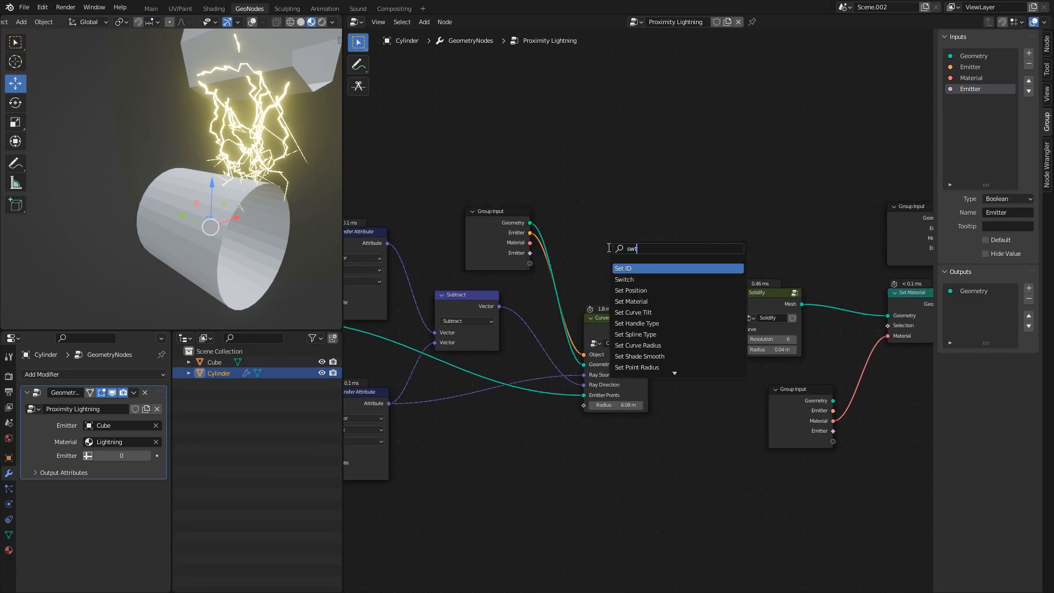
key(Return)
click(629, 214)
drag(530, 253, 596, 235)
middle_drag(616, 253, 648, 295)
scroll(607, 305, up, 2)
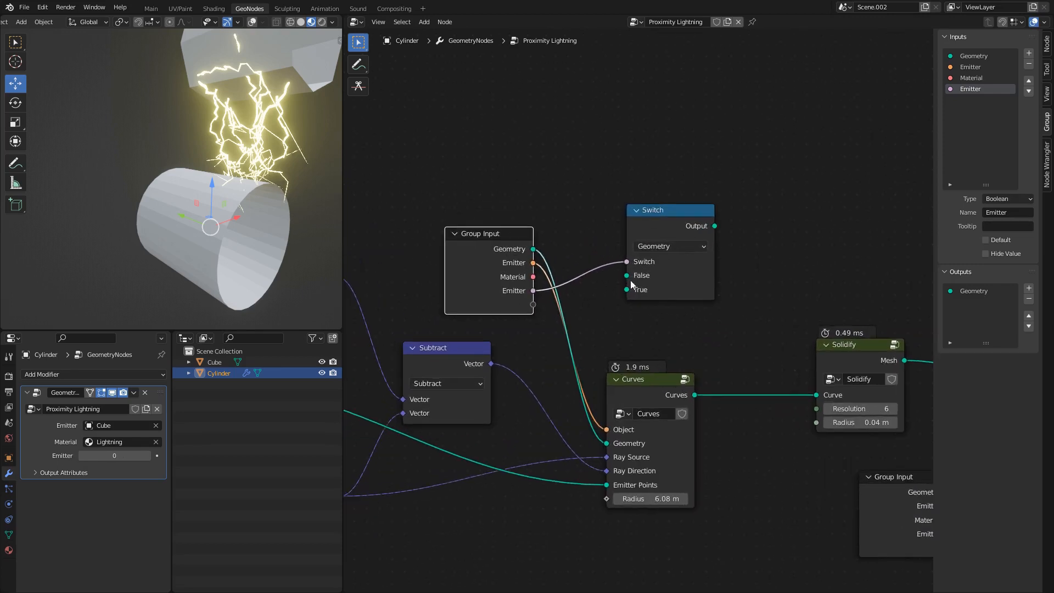
key(g)
click(626, 251)
middle_drag(693, 411, 476, 320)
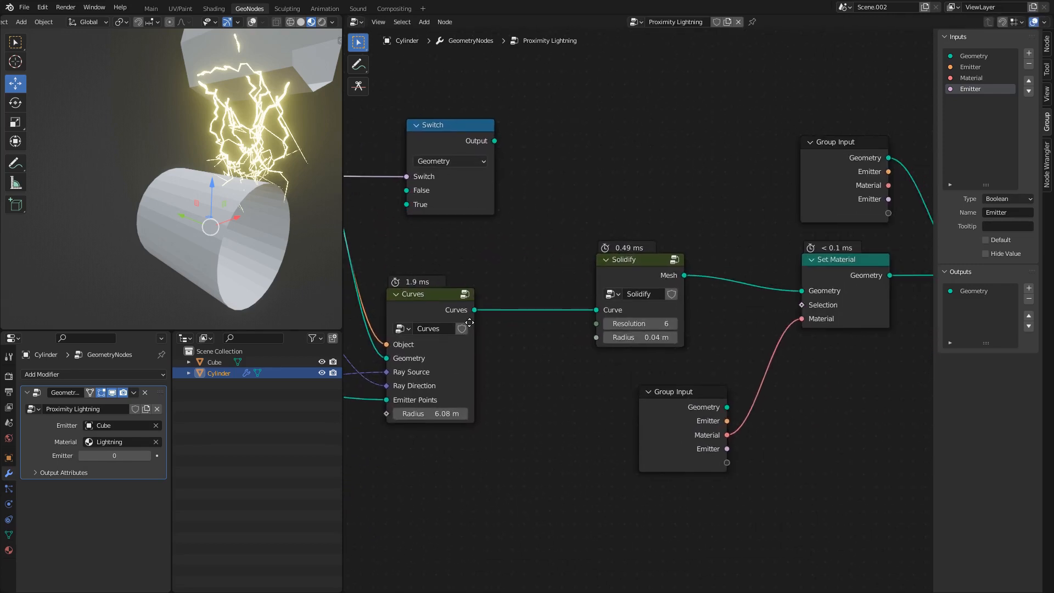
middle_drag(463, 142, 585, 156)
click(588, 143)
key(x)
- Add a Boolean input to the Solidify group and link the group's Boolean Emitter input to it
middle_drag(725, 264, 700, 258)
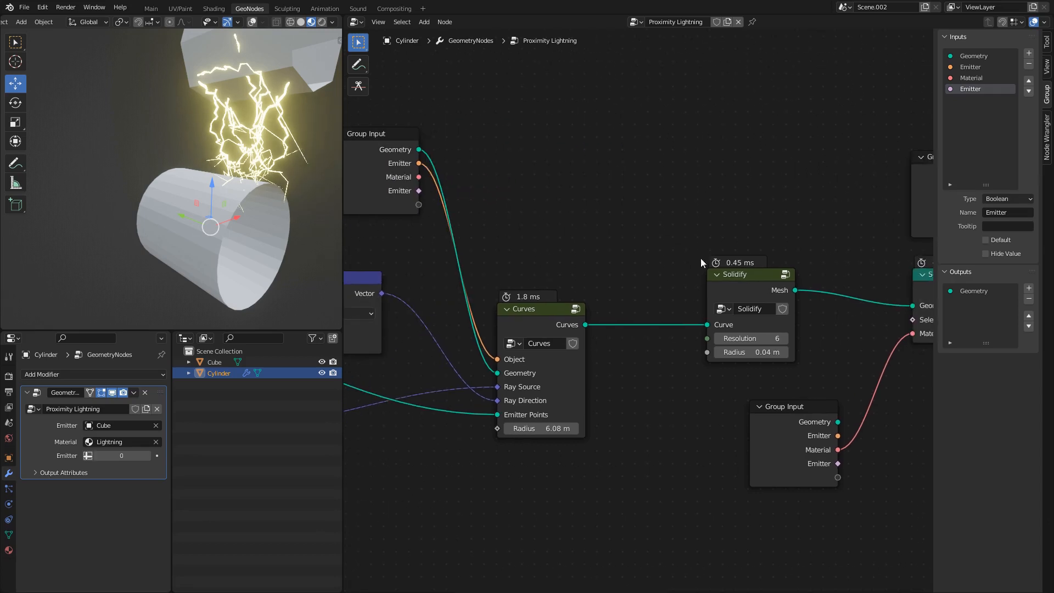
click(744, 275)
key(Tab)
click(970, 78)
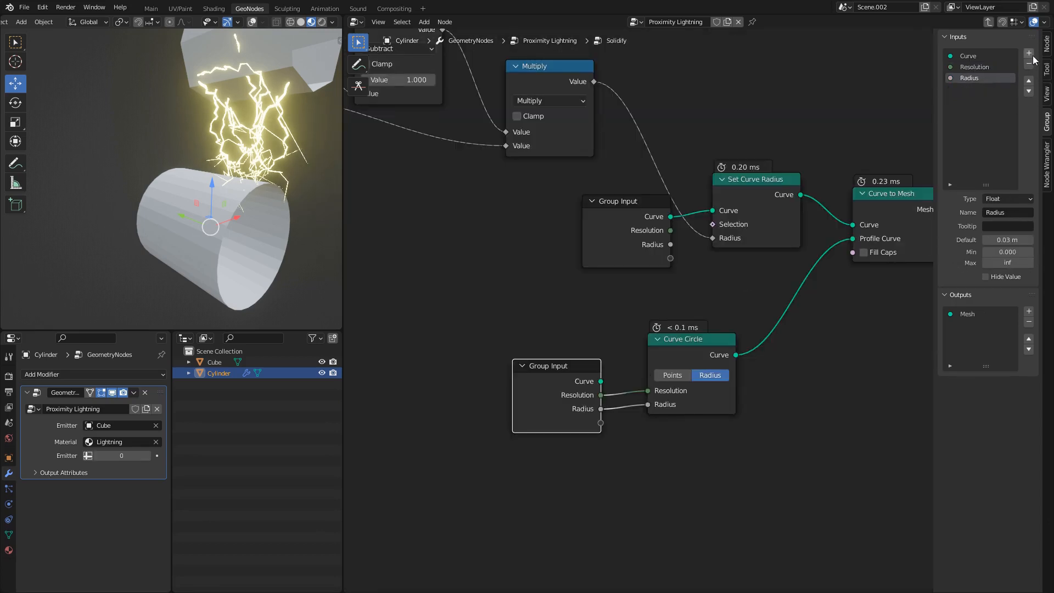
click(1029, 53)
click(1001, 199)
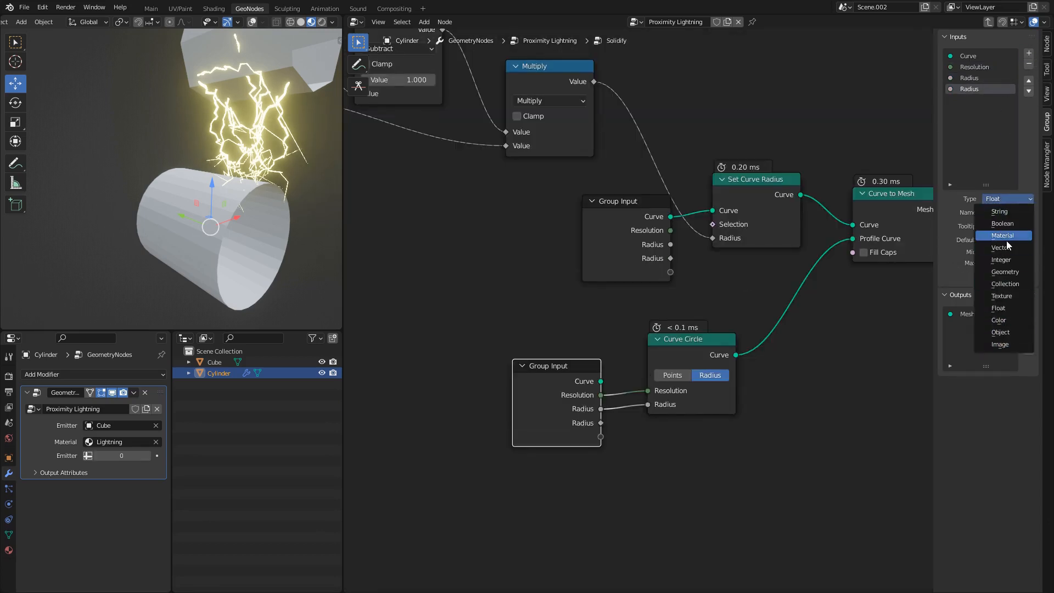
click(1003, 224)
key(Tab)
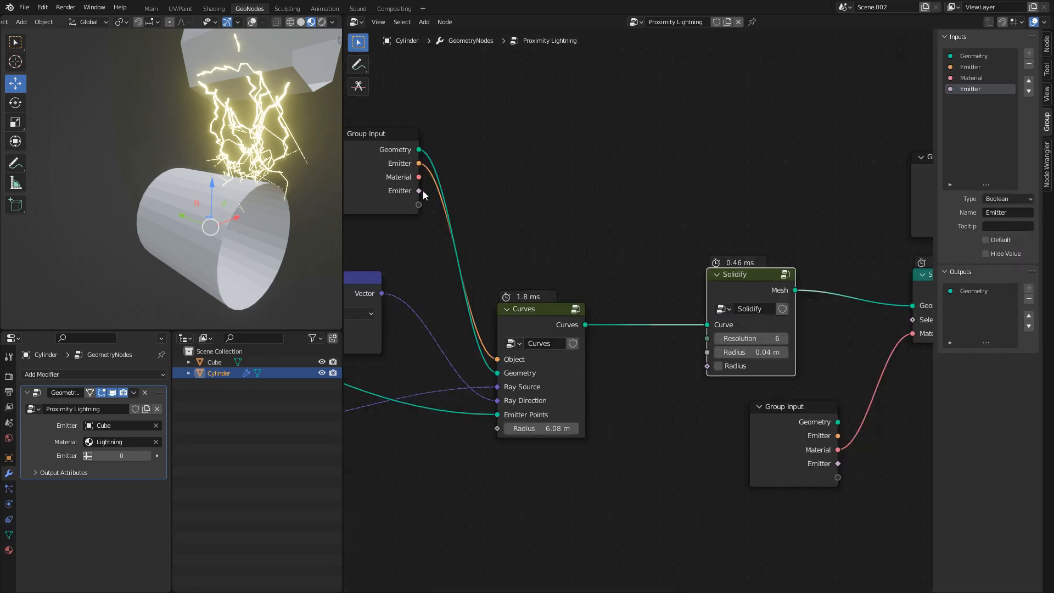
drag(420, 190, 703, 367)
- Enter the Solidify group and expand its collapsed Noise Texture node
key(Tab)
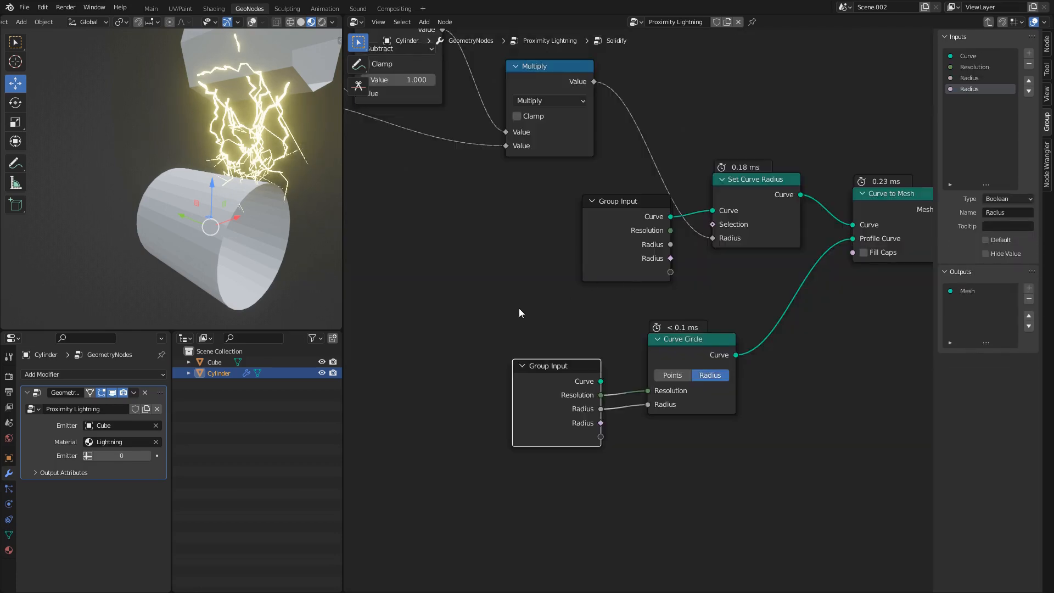
click(521, 308)
middle_drag(531, 313, 630, 359)
middle_drag(441, 216, 592, 361)
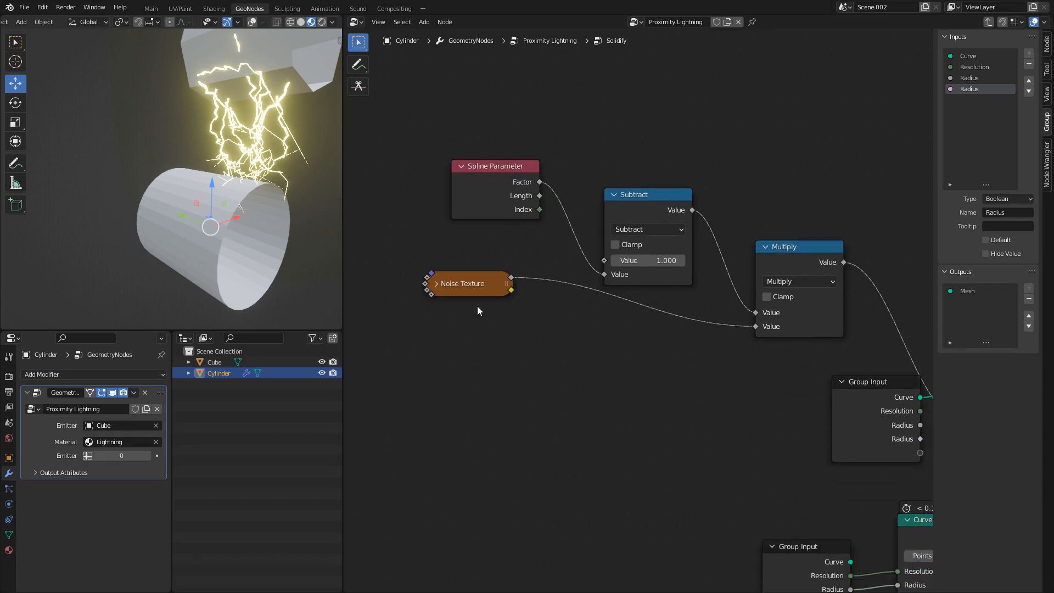
click(436, 284)
middle_drag(581, 260, 527, 159)
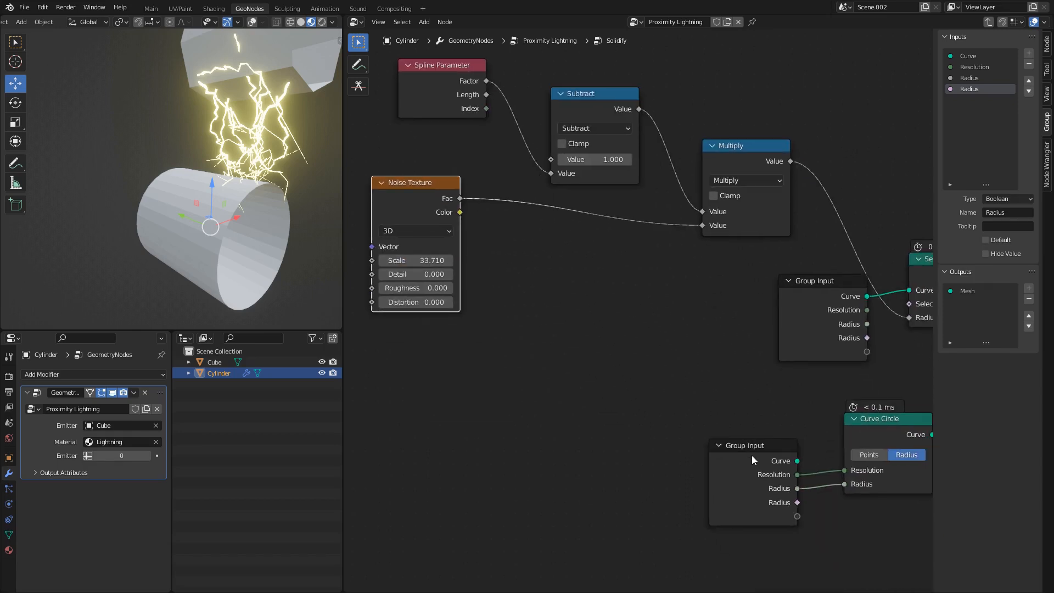
- Duplicate the Group Input node below Noise Texture and add a Switch node of type Float beside it
click(752, 456)
key(shift+d)
click(458, 379)
key(shift+a)
text(swit)
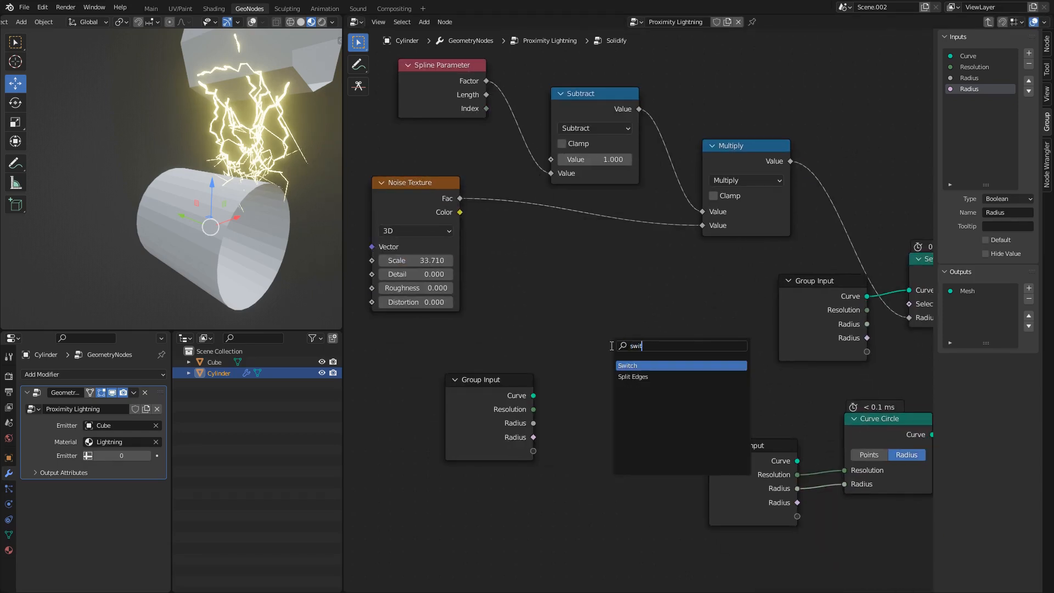
click(628, 365)
click(667, 340)
scroll(667, 341, up, 1)
click(670, 346)
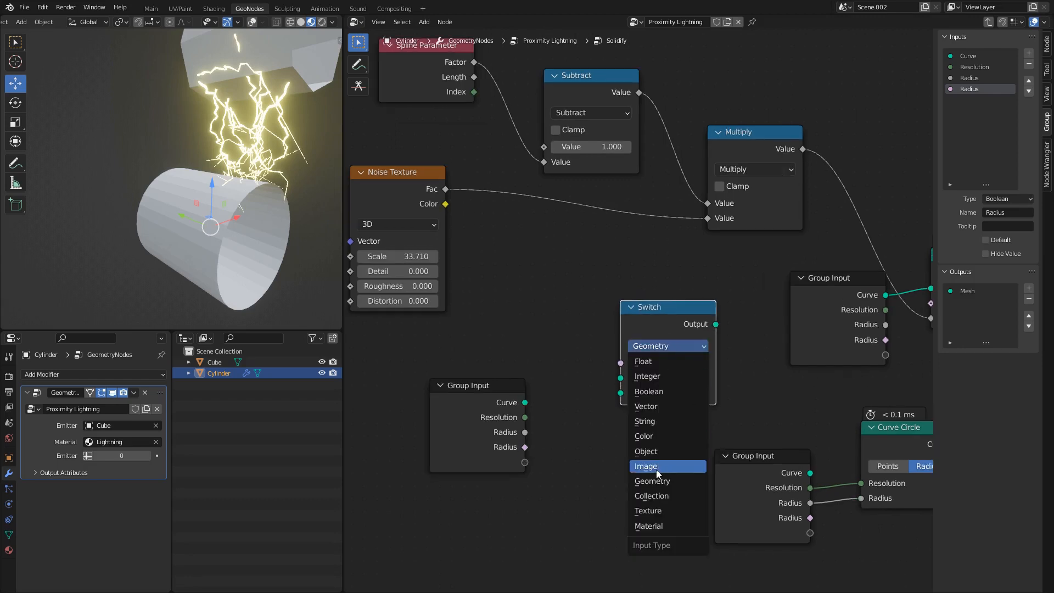
click(662, 361)
- Move Spline Parameter and Subtract upward and place the new Group Input and Switch nodes in the gap above Noise Texture
scroll(632, 318, down, 4)
middle_drag(583, 321, 637, 375)
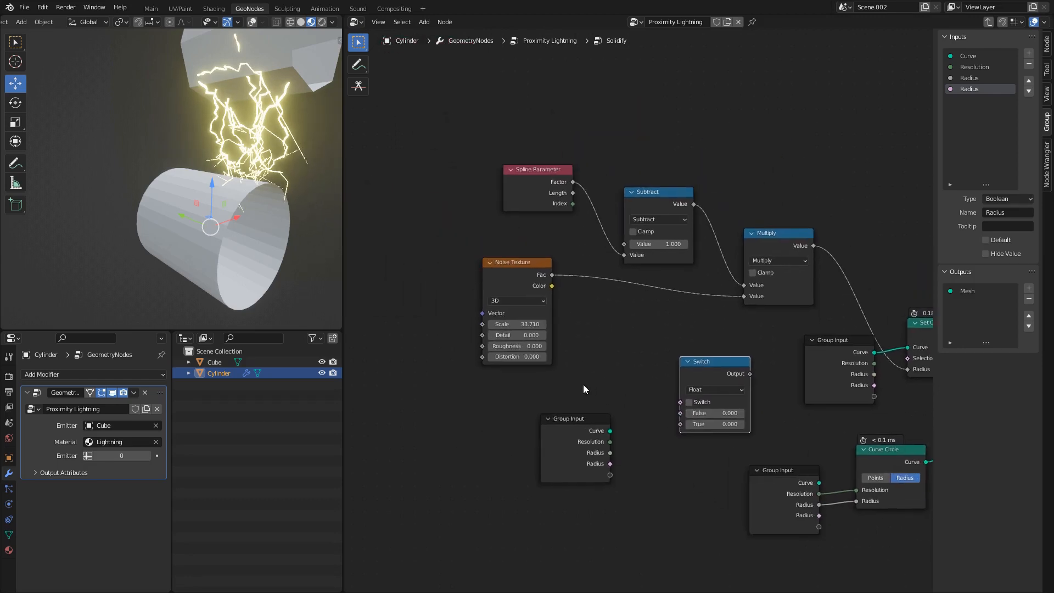
drag(584, 386, 705, 469)
key(g)
click(620, 447)
middle_drag(611, 392, 671, 455)
drag(579, 202, 763, 333)
key(g)
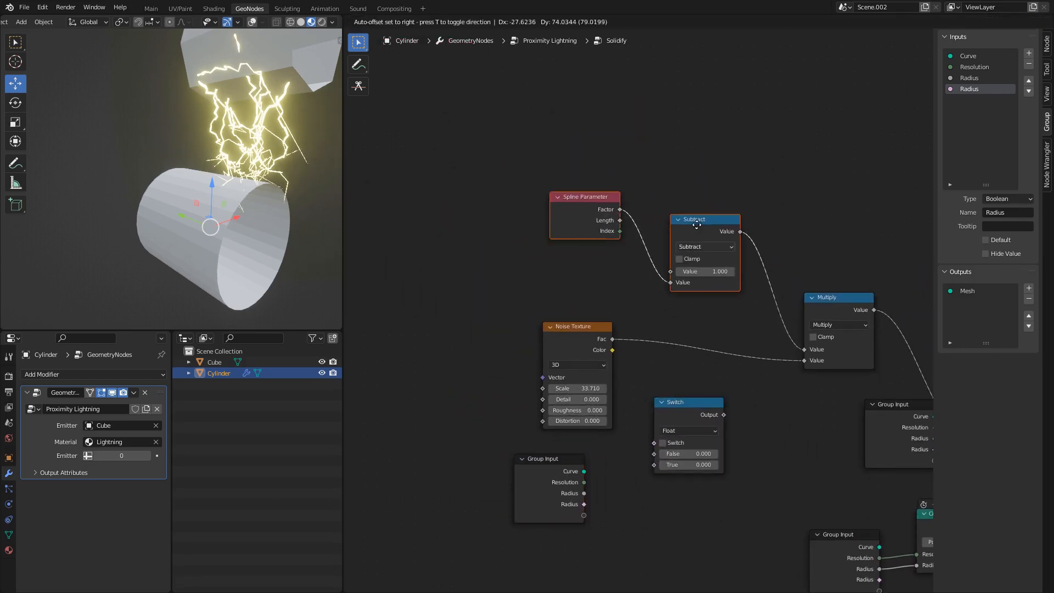
click(738, 252)
drag(518, 561, 717, 458)
key(g)
click(476, 374)
scroll(699, 213, up, 1)
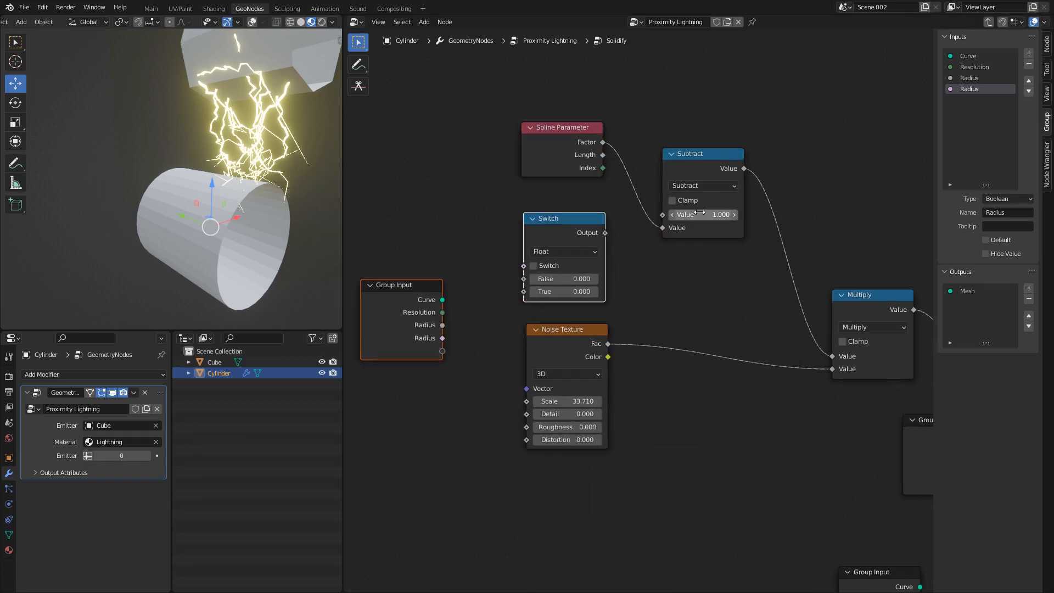
middle_drag(664, 170, 632, 209)
- Shift Spline Parameter and Subtract leftward and insert the Switch node between Subtract and Multiply
click(543, 166)
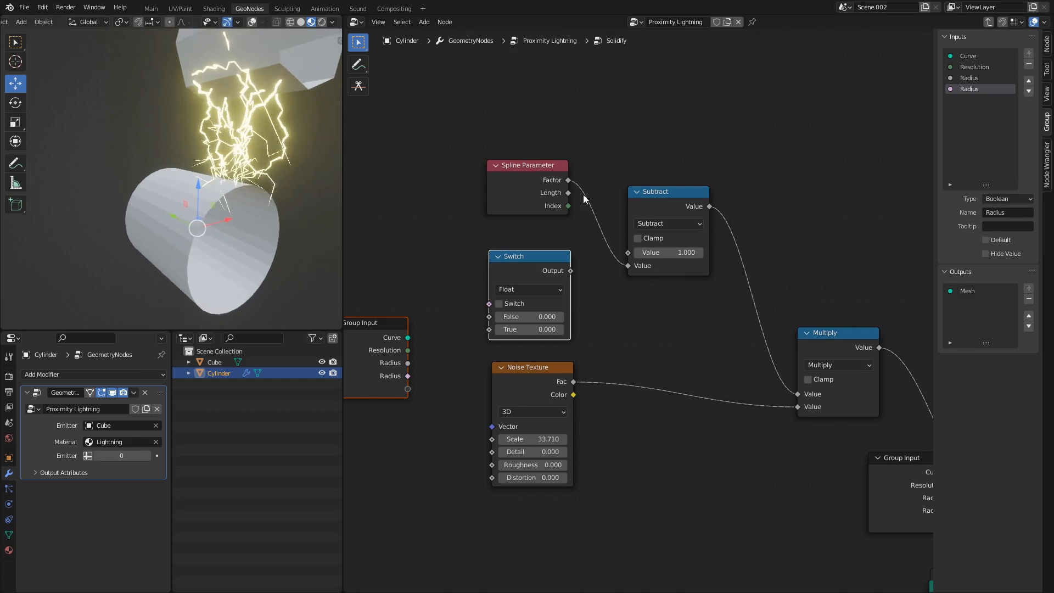
middle_drag(543, 166, 555, 190)
key(g)
click(457, 178)
click(693, 224)
key(g)
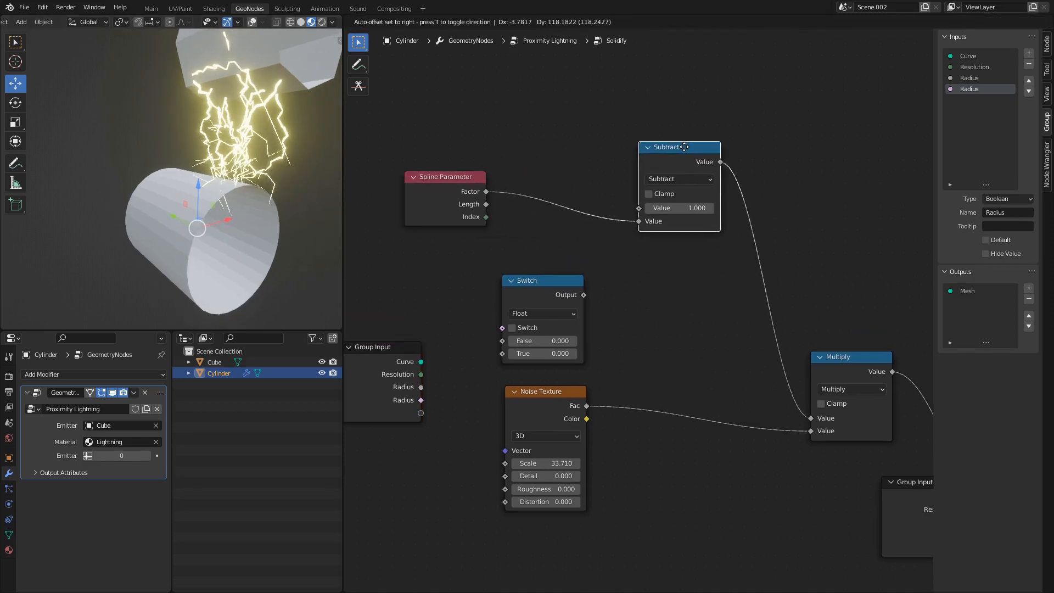
click(572, 164)
click(560, 280)
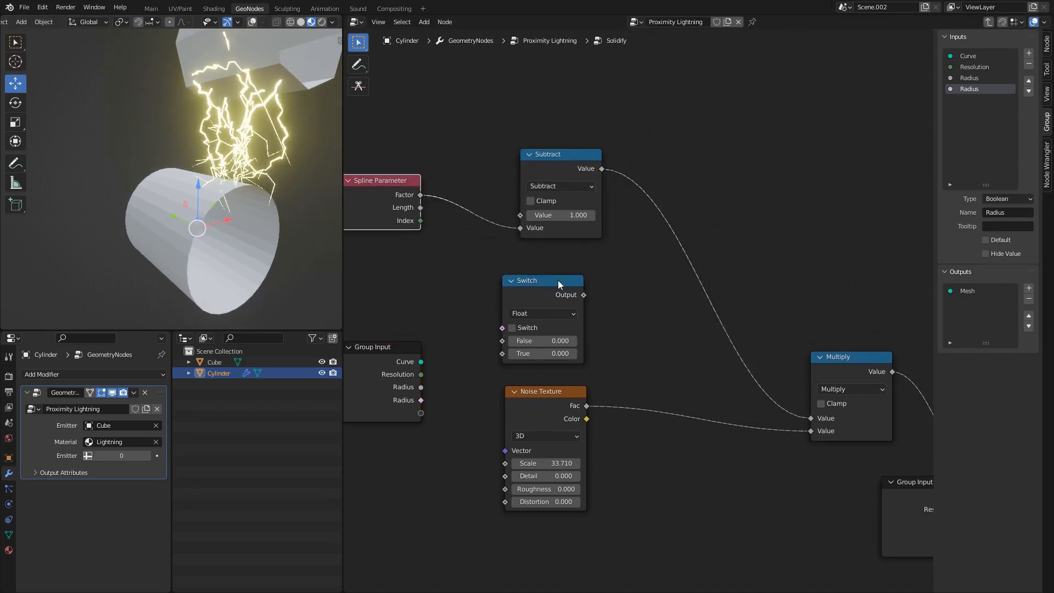
key(g)
click(731, 227)
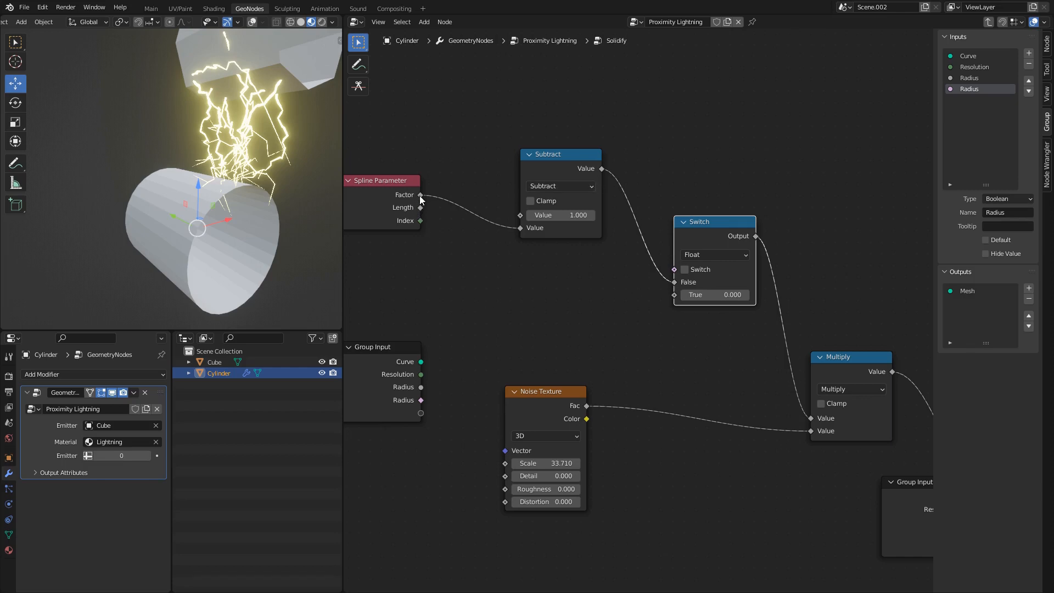
- Link Spline Parameter's Factor to the Switch's True input, and rename the Boolean input Is Emitter and link it to the Switch socket
drag(660, 303, 671, 300)
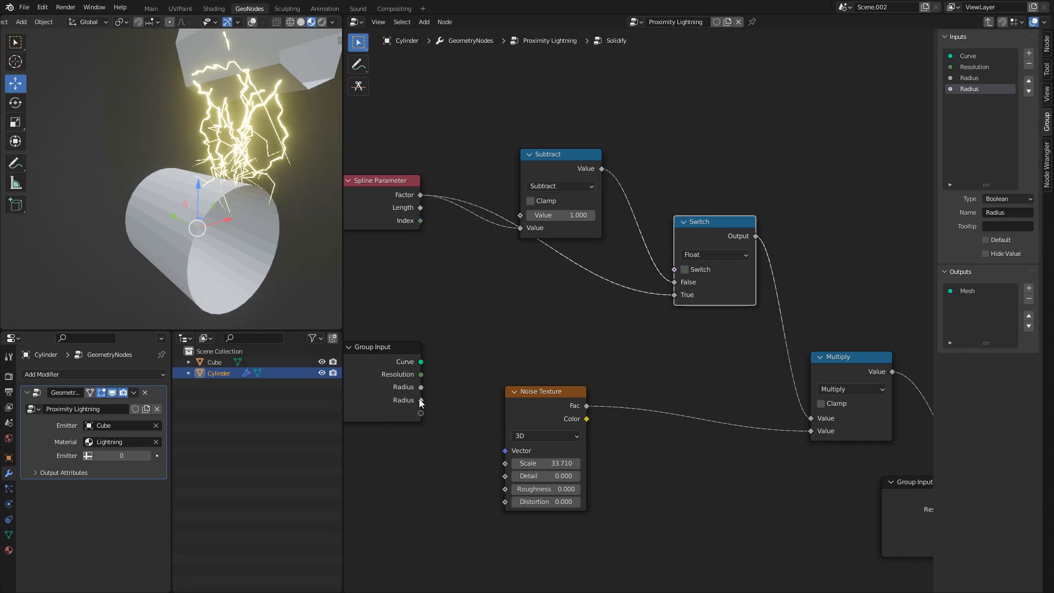
drag(421, 400, 531, 361)
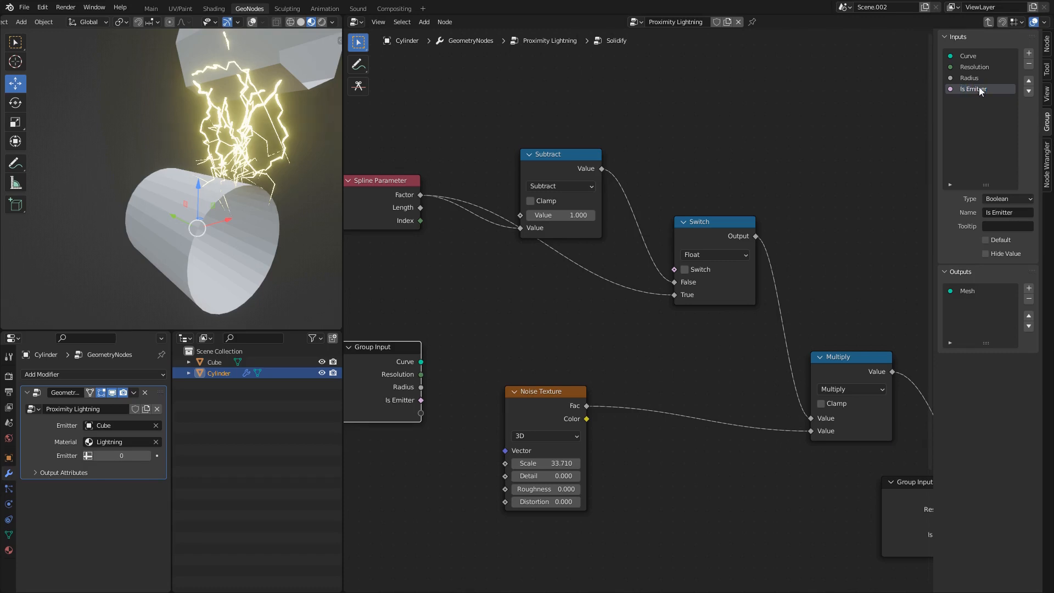
middle_drag(514, 302, 538, 315)
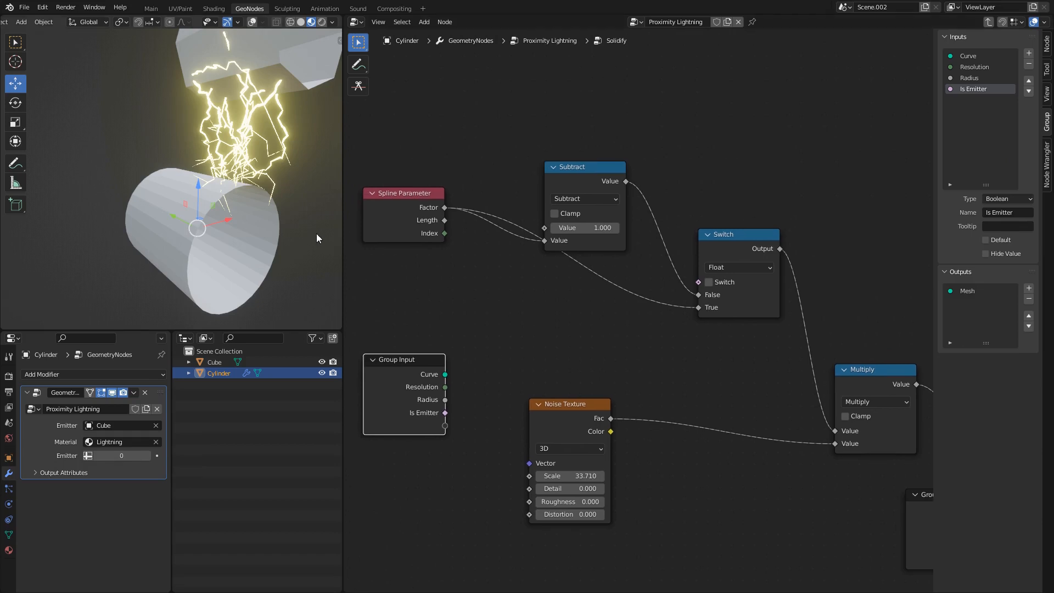
middle_drag(316, 233, 289, 237)
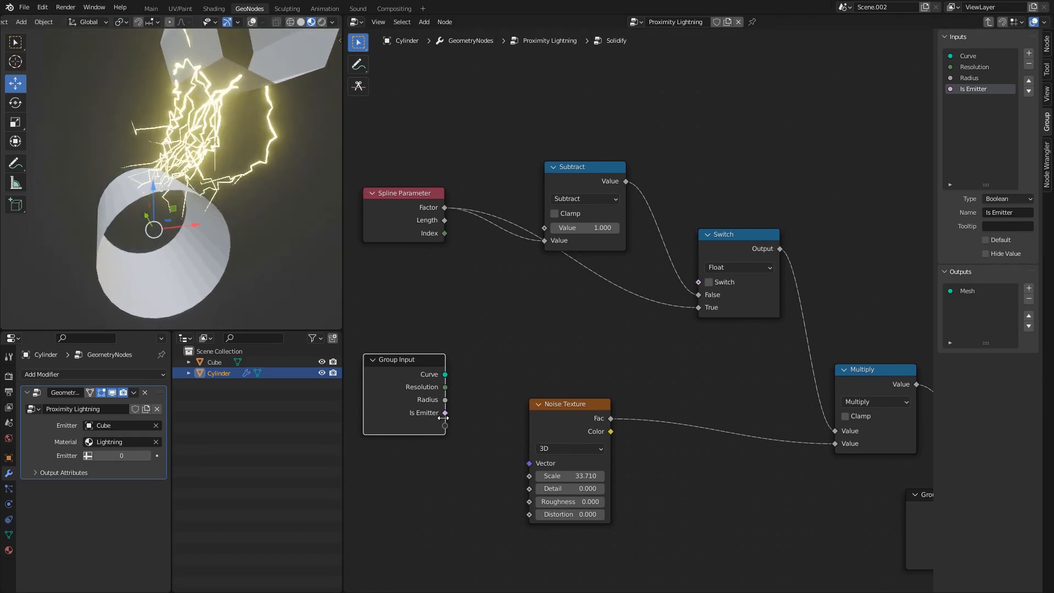
drag(690, 304, 699, 282)
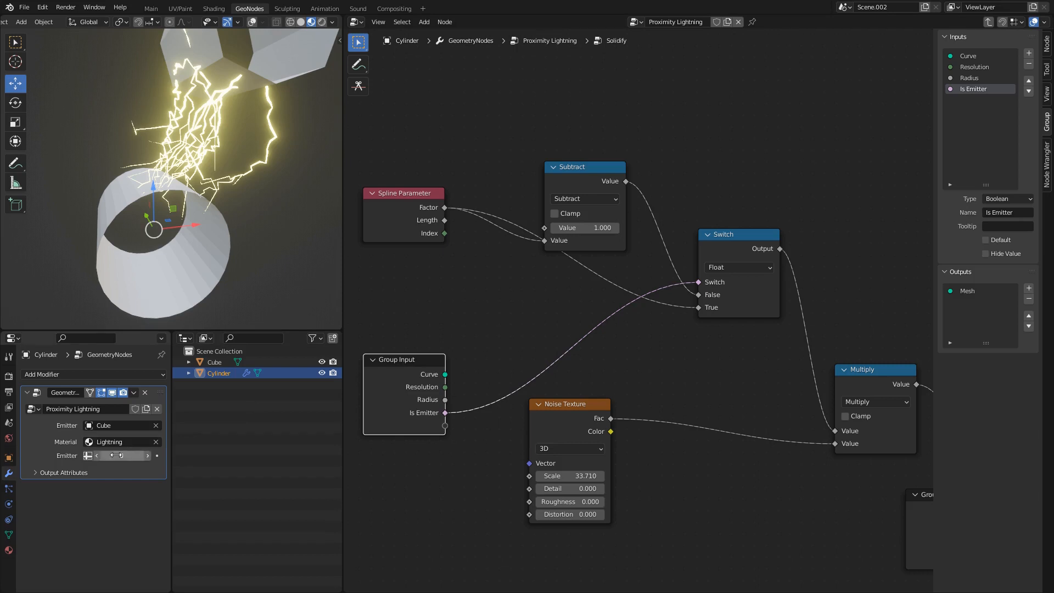
- Set the modifier's Boolean Emitter value to 1 and move the Group Input node closer to Switch
drag(116, 455, 123, 455)
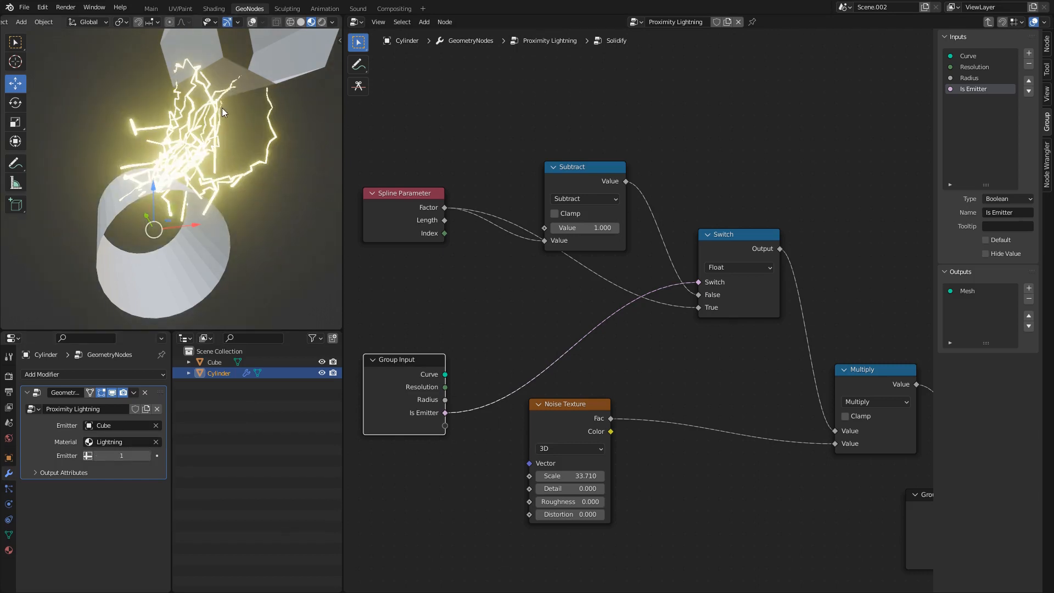
middle_drag(222, 113, 155, 211)
drag(127, 453, 127, 453)
middle_drag(154, 264, 159, 289)
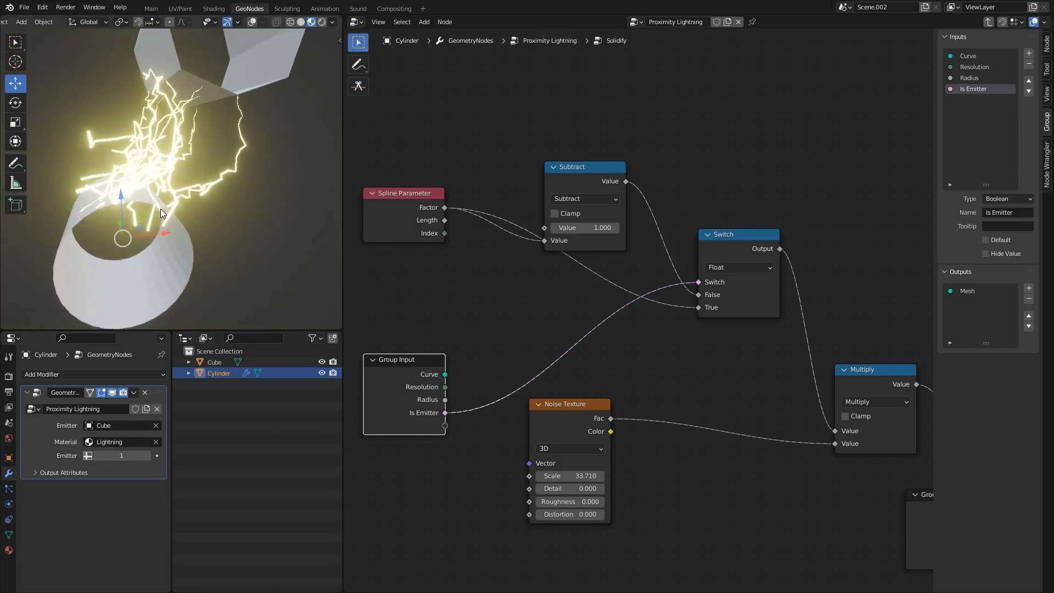
drag(413, 366, 538, 299)
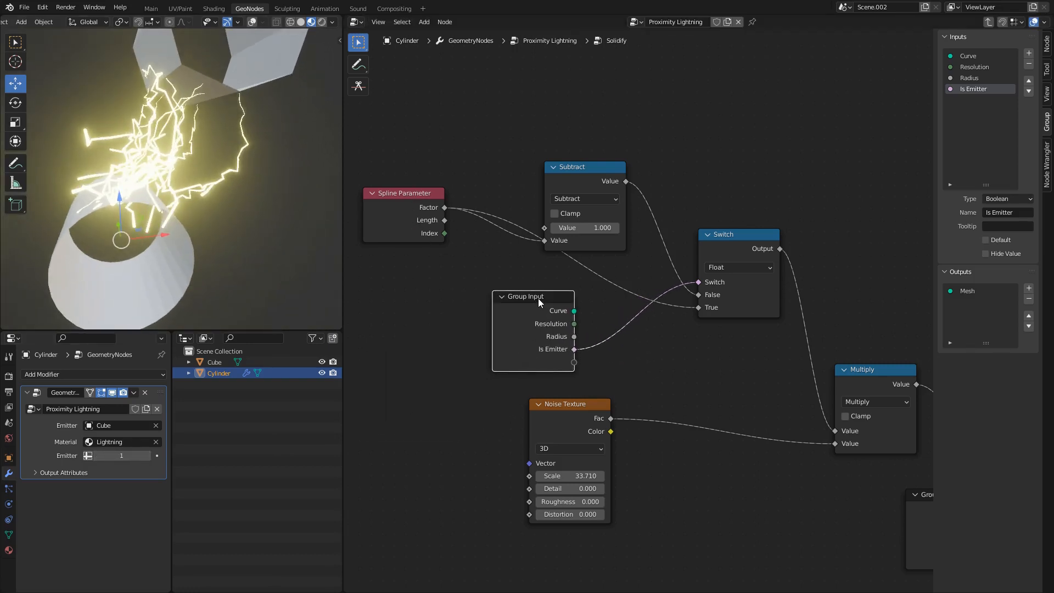
- Return to the Proximity Lightning group and rename its Boolean Emitter input as Is Emitter
key(Tab)
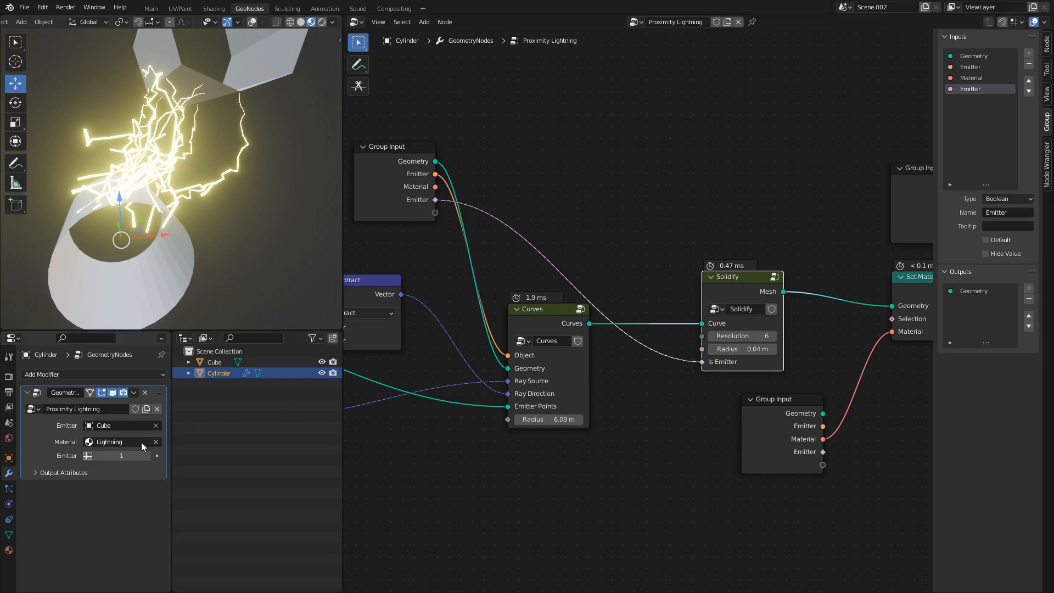
double_click(971, 89)
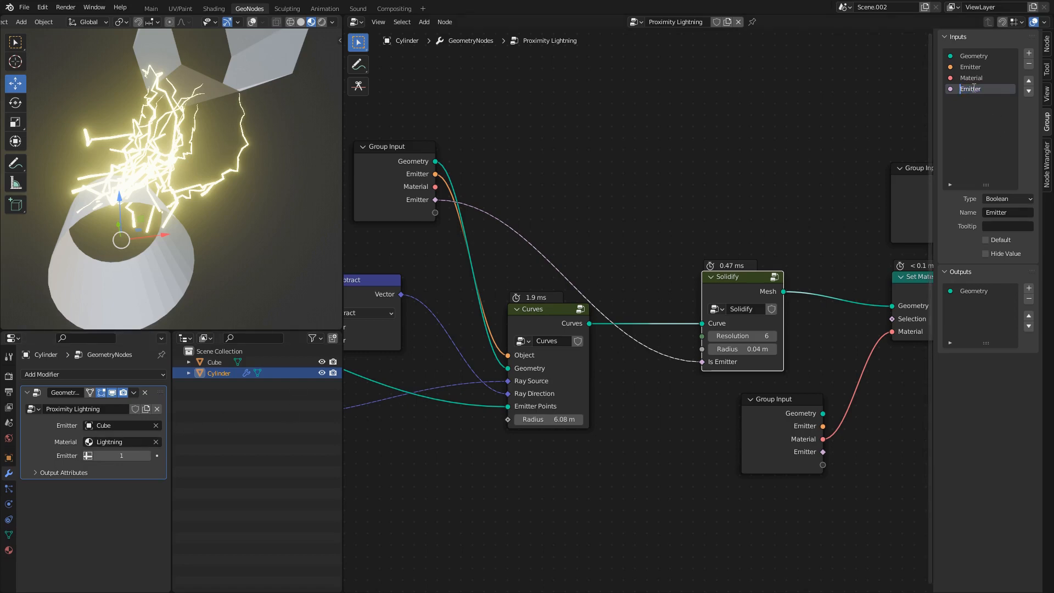
middle_drag(452, 266, 706, 238)
middle_drag(526, 262, 726, 259)
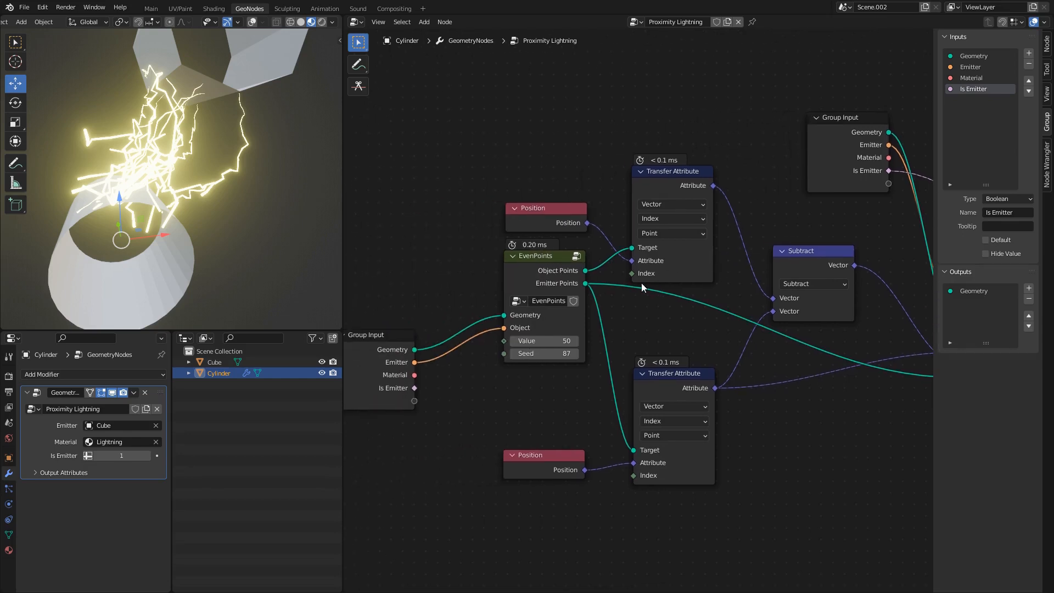
- Expose a Boolean input named Is Emitter in the Forking group and place an extra Group Input node below the Random Value node
scroll(674, 266, down, 8)
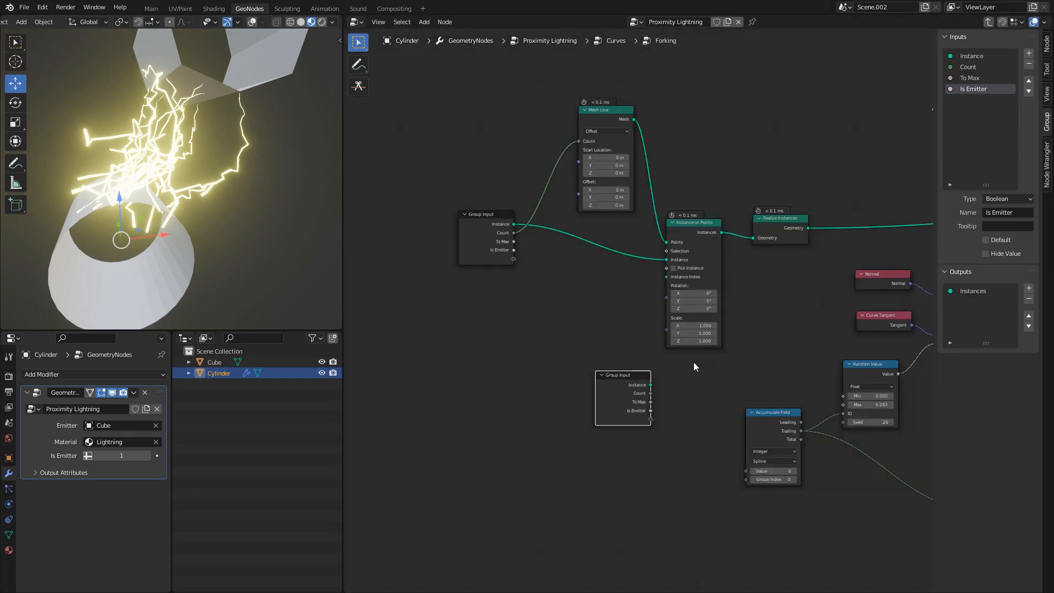
middle_drag(690, 363, 434, 333)
drag(386, 352, 664, 524)
middle_drag(669, 482, 426, 367)
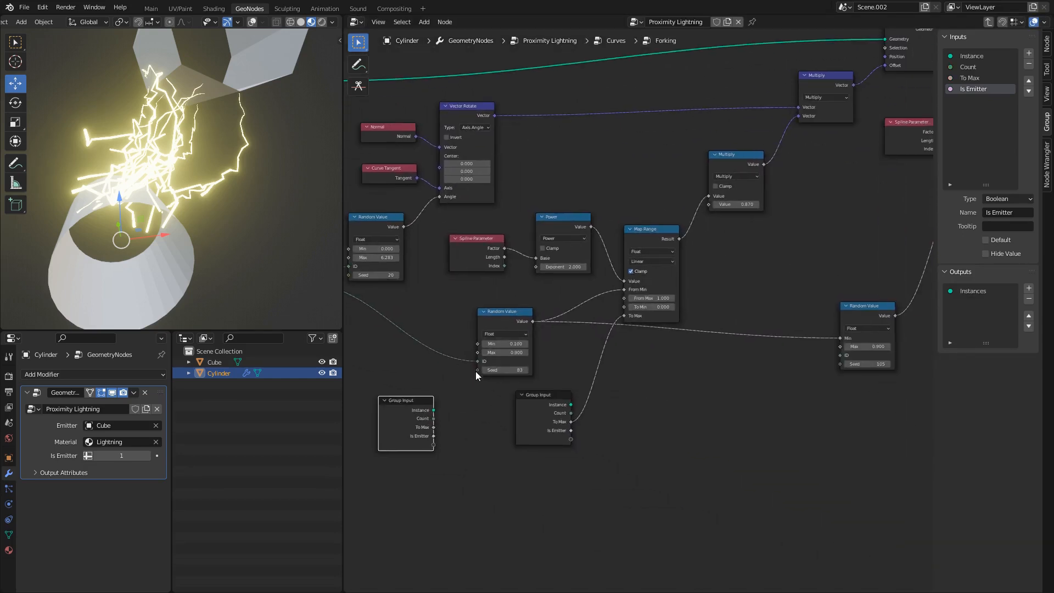
scroll(489, 313, up, 2)
scroll(487, 299, up, 1)
middle_drag(480, 256, 579, 297)
- Move Power, Map Range, Multiply and their Group Input rightward and Spline Parameter leftward to make room between Spline Parameter and Power
scroll(582, 305, down, 6)
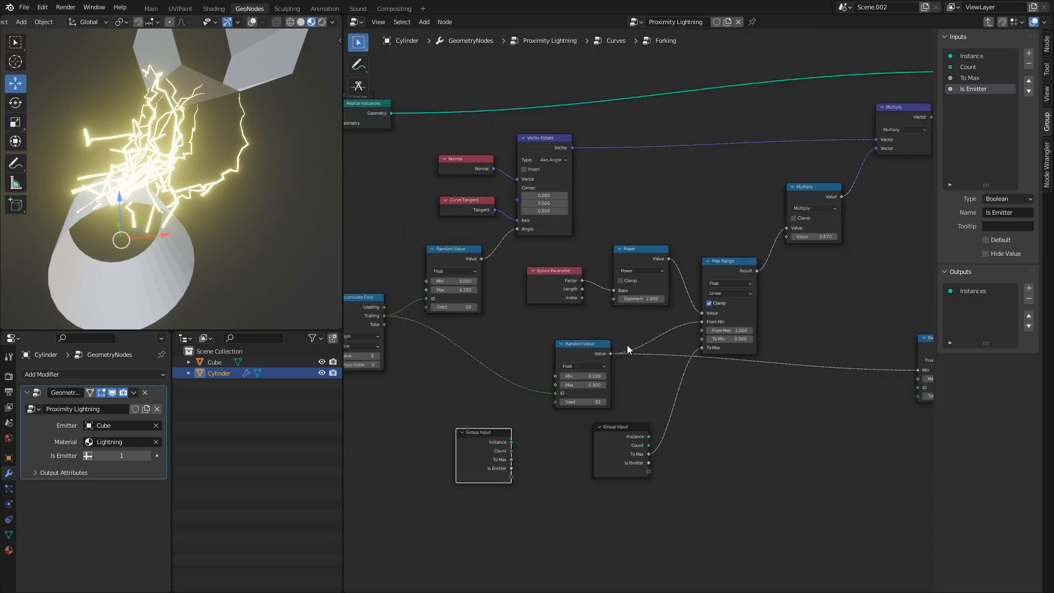
scroll(706, 394, down, 1)
middle_drag(706, 394, 646, 385)
drag(563, 464, 722, 212)
key(g)
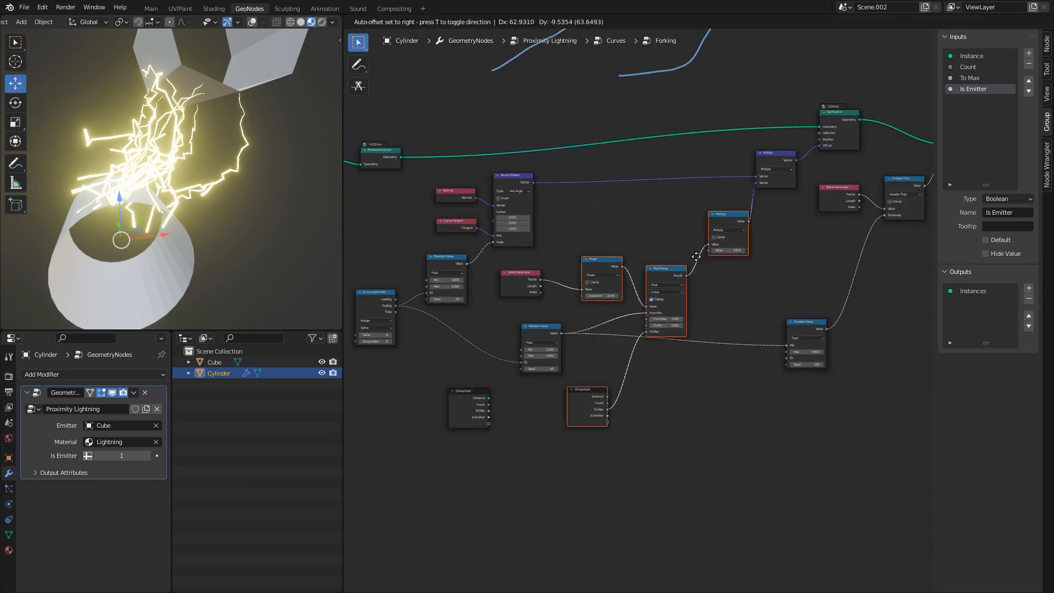
click(739, 257)
scroll(548, 379, up, 1)
click(497, 270)
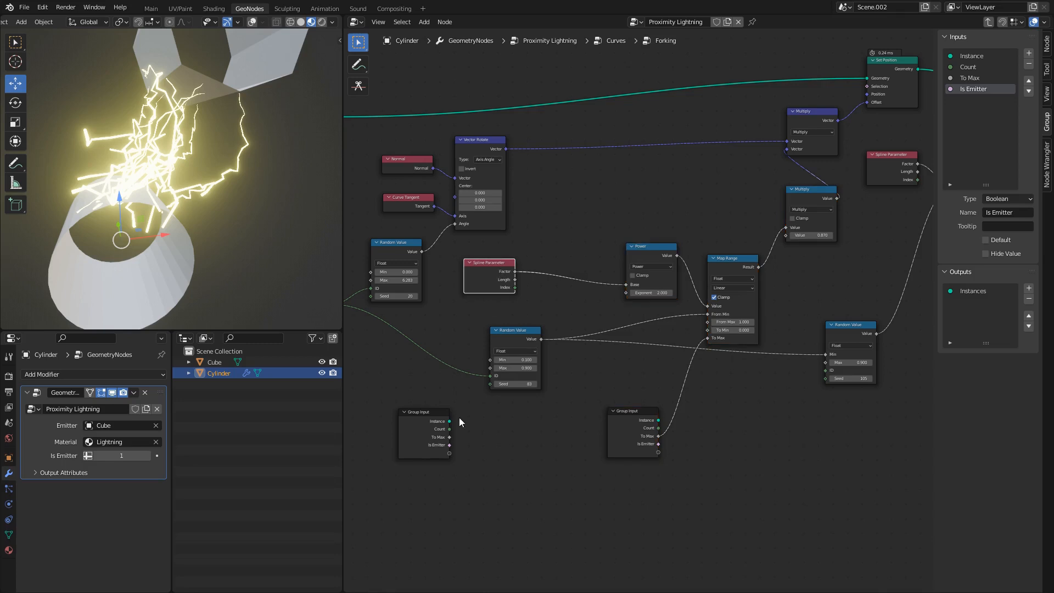
scroll(520, 332, up, 1)
drag(478, 266, 469, 256)
middle_drag(533, 255, 605, 289)
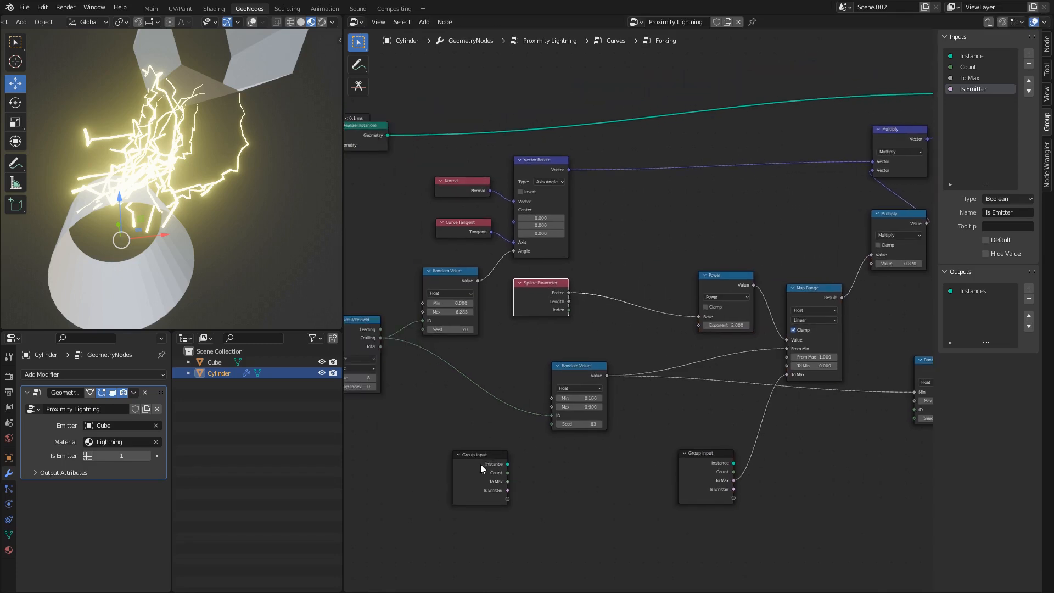
- Insert a Switch node between Spline Parameter and Power, raise the spare Group Input node, and link Is Emitter to the Switch
click(647, 261)
drag(480, 466, 466, 426)
key(shift+a)
text(swit)
key(Return)
click(621, 279)
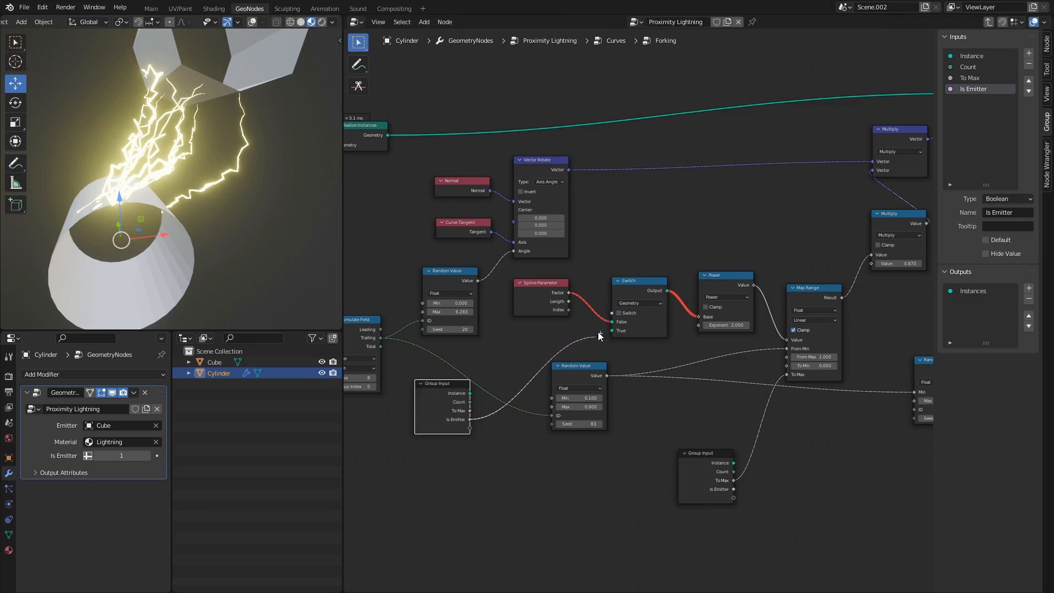
- Set the Switch node's type to Float and relink Is Emitter to its Switch input and Spline Parameter's Factor to False
scroll(617, 311, up, 2)
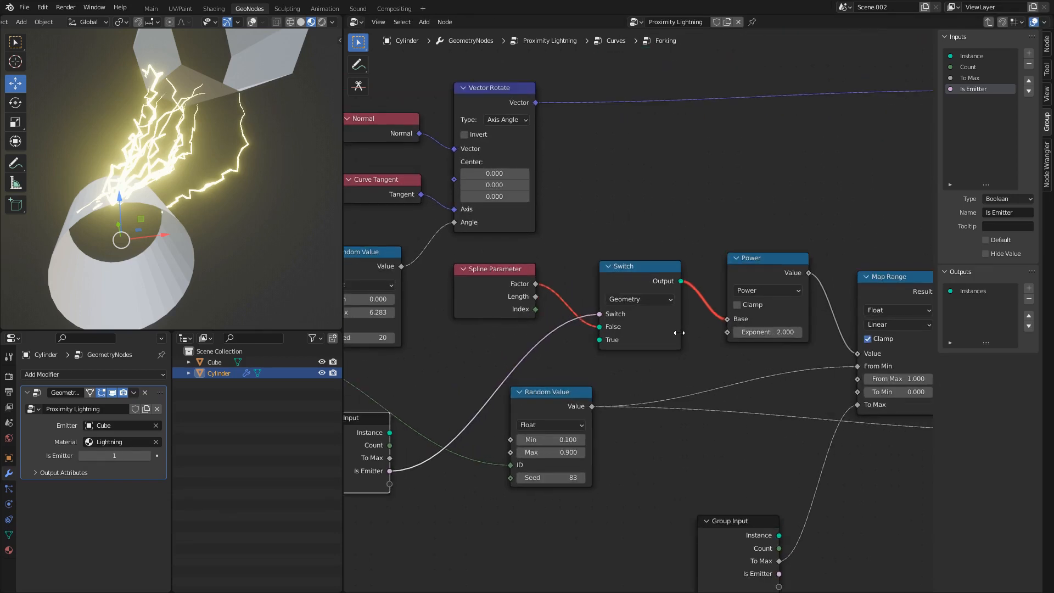
middle_drag(634, 334, 604, 340)
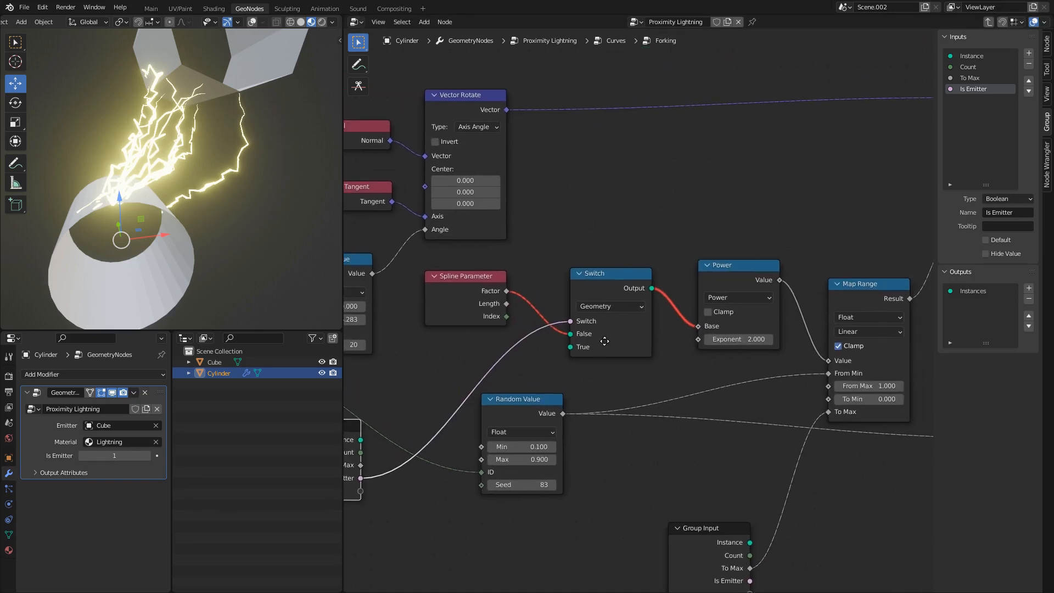
click(610, 306)
click(604, 321)
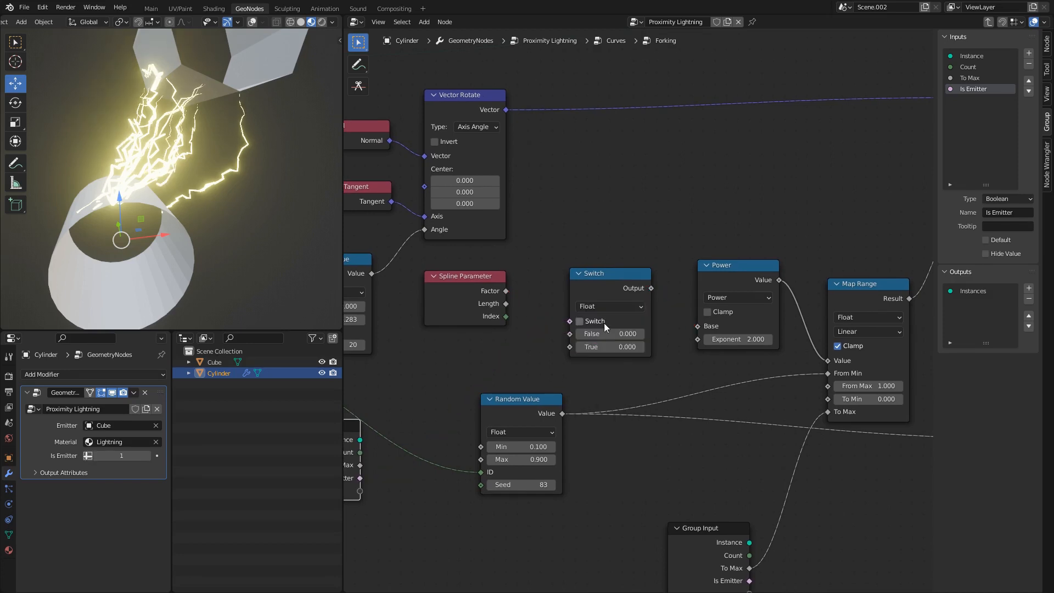
middle_drag(390, 475, 458, 461)
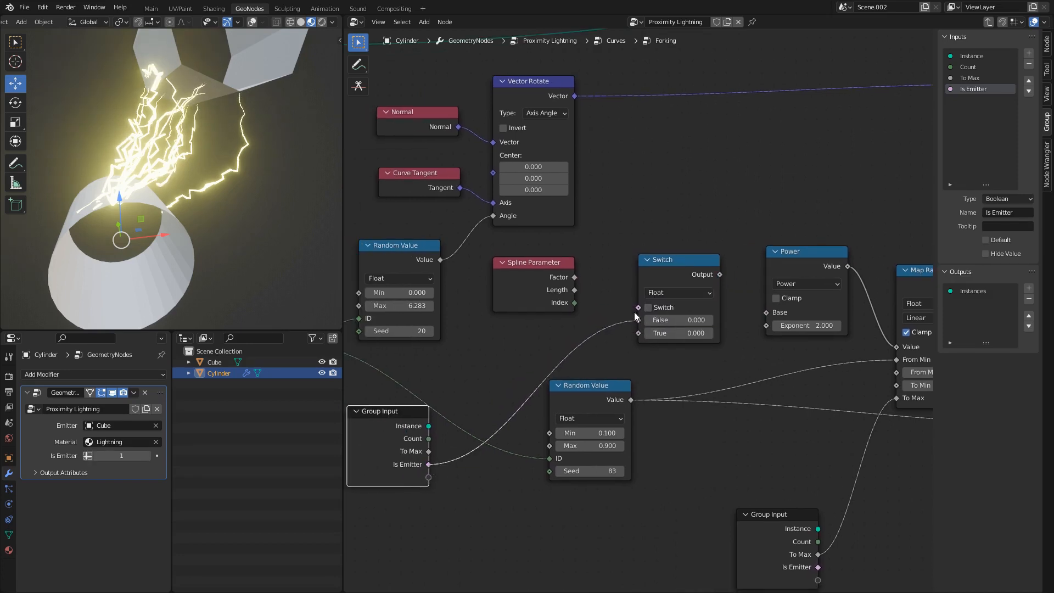
drag(693, 263, 703, 258)
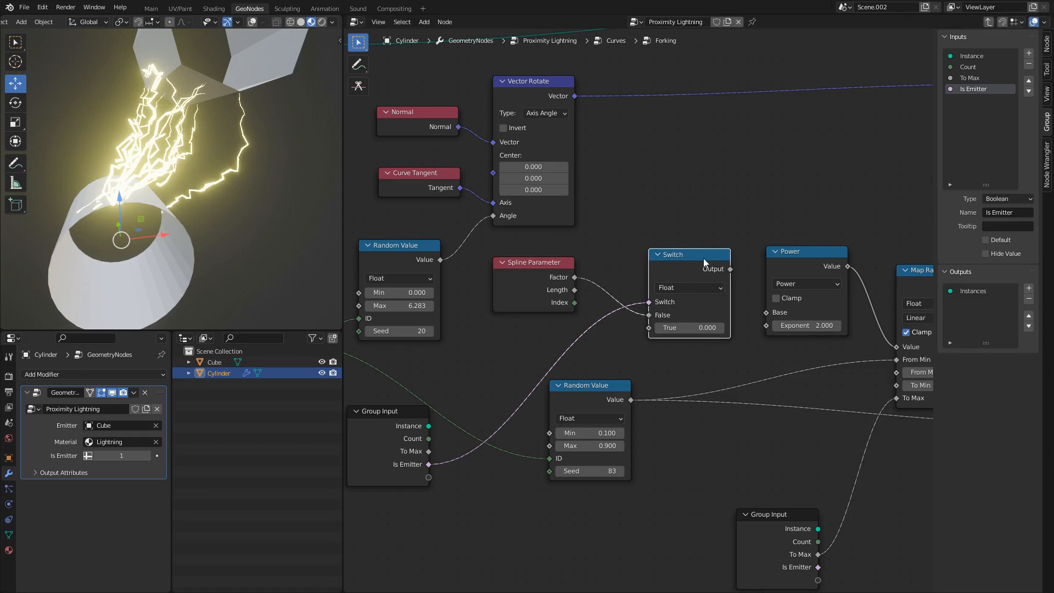
- Link the Switch output to Power's Base, then raise both nodes and lower Random Value to clear space beneath the Switch
middle_drag(730, 258, 666, 276)
drag(618, 233, 764, 325)
key(g)
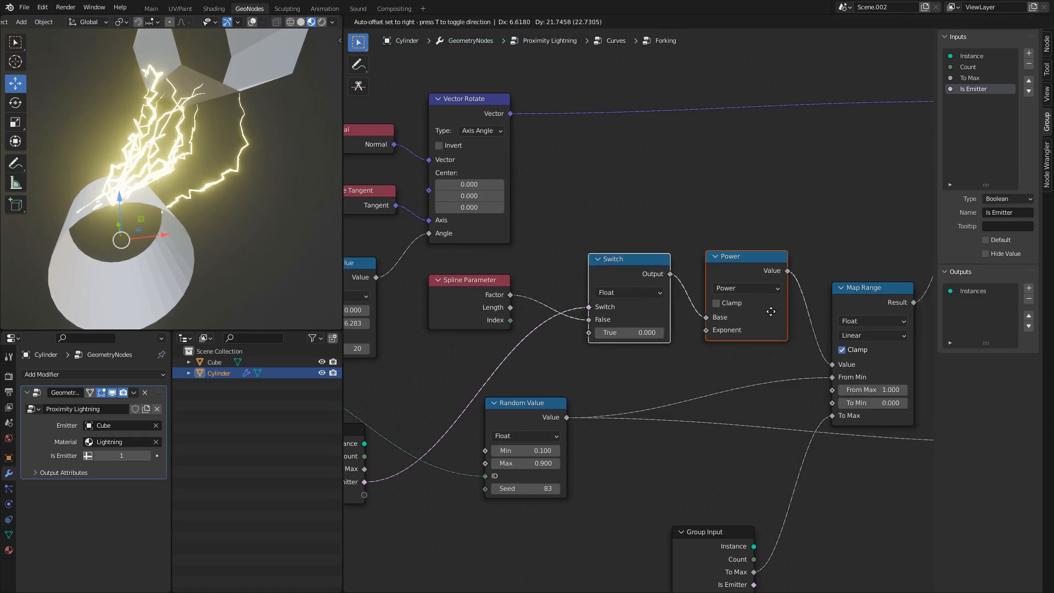
click(772, 312)
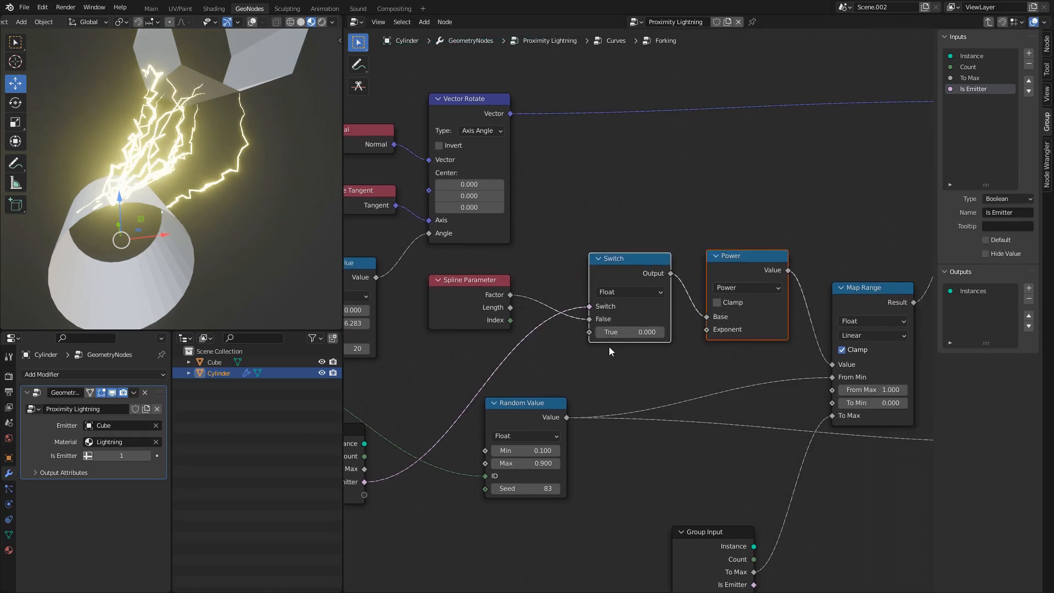
click(594, 348)
drag(545, 412, 556, 472)
drag(631, 197, 752, 323)
key(g)
click(762, 219)
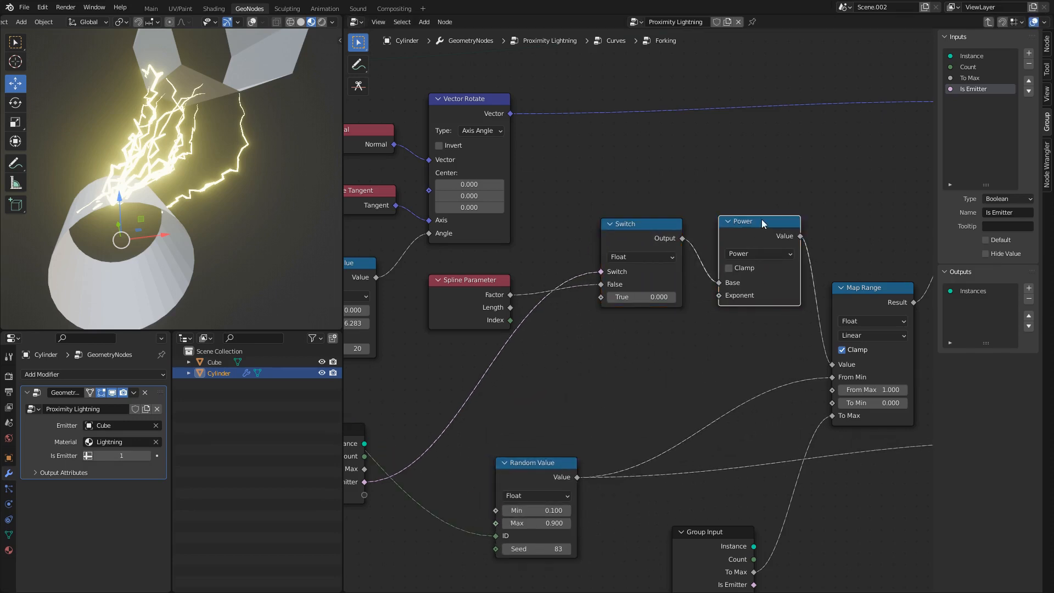
- Duplicate Power as a Subtract node computing 1 minus Spline Parameter's Factor, and link its result to the Switch's True input
key(shift+d)
click(555, 344)
click(558, 375)
click(538, 421)
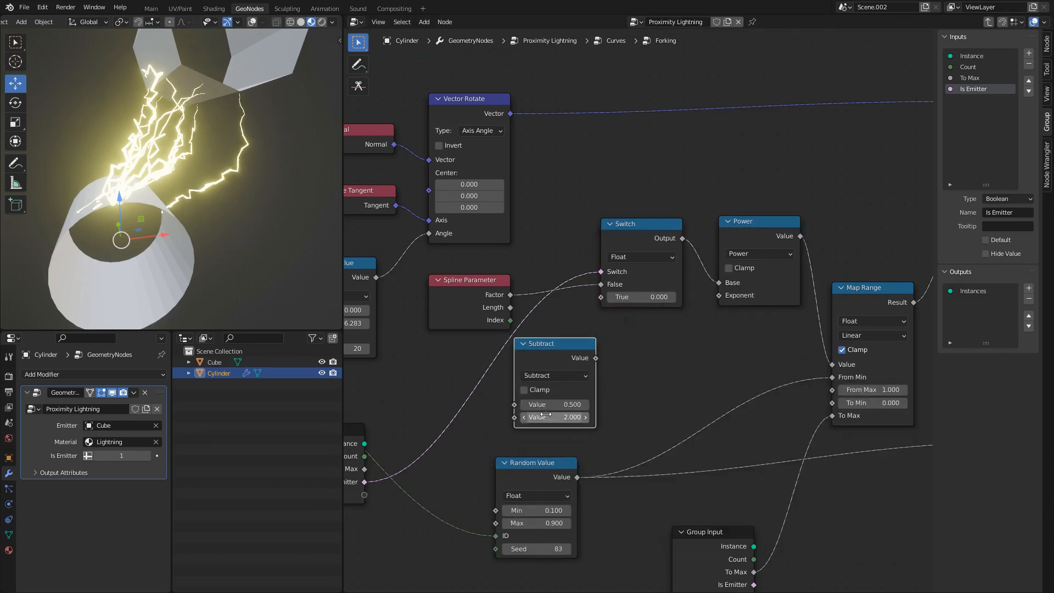
drag(509, 297, 513, 421)
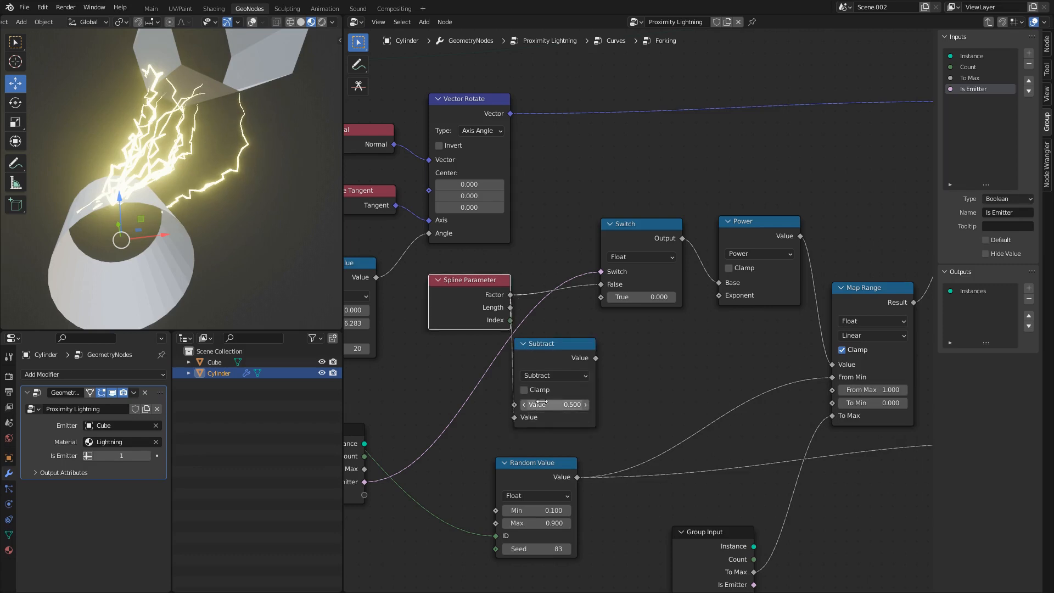
click(554, 405)
text(1)
key(Return)
drag(596, 358, 688, 369)
drag(611, 319, 601, 297)
- Inspect the lightning around the Cylinder, return to the Proximity Lightning group level, and save the file
middle_drag(237, 189, 189, 209)
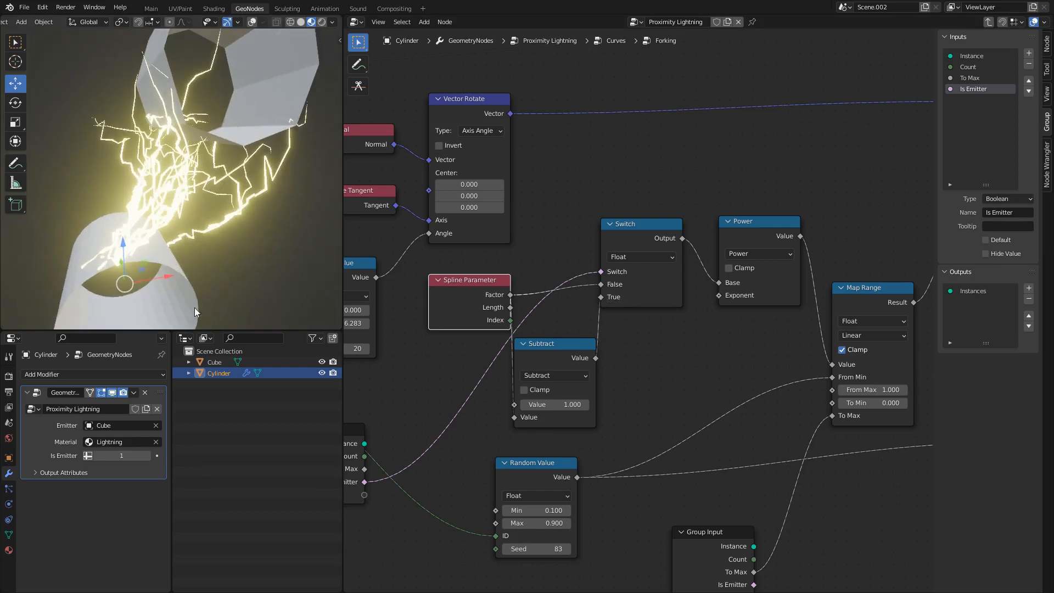
mouse_move(129, 456)
mouse_down()
mouse_move(116, 457)
mouse_move(128, 457)
mouse_up()
middle_drag(177, 309, 173, 256)
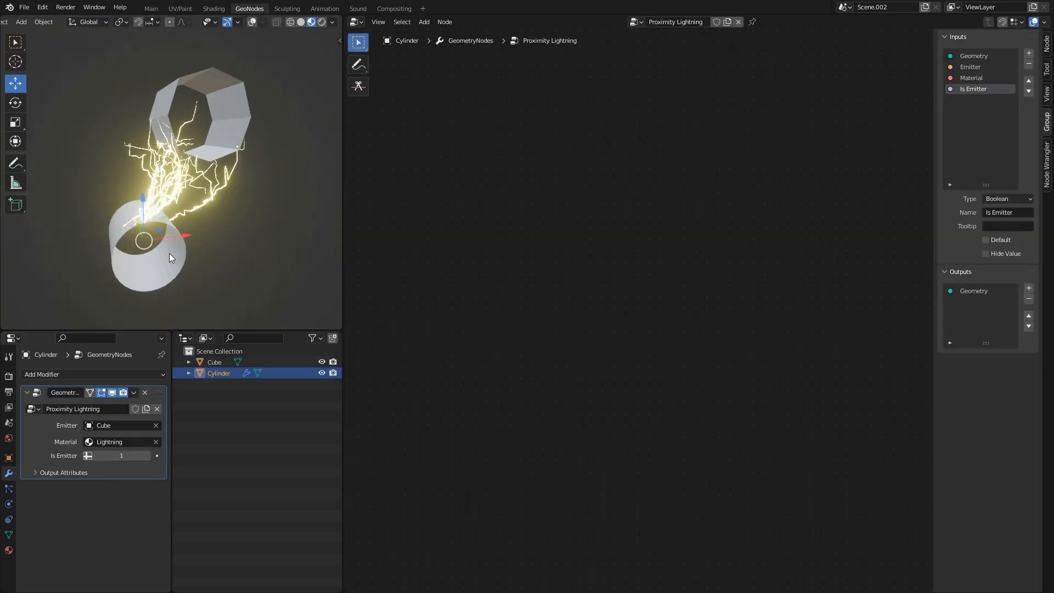
scroll(169, 253, up, 5)
key(ctrl+s)
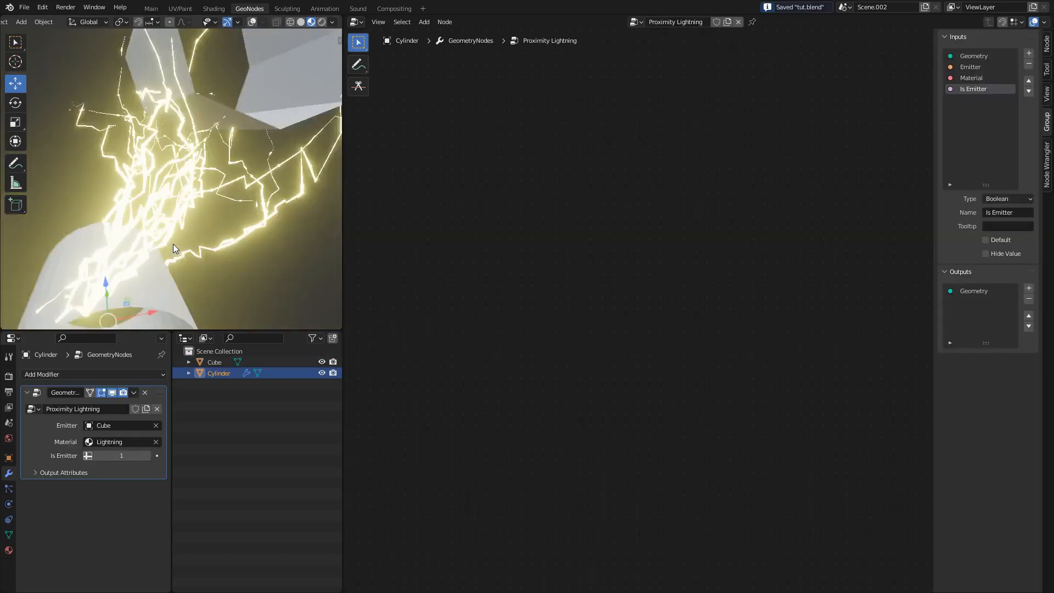
- Scale the Cube object up by a factor of about 2.84
scroll(173, 244, down, 2)
click(237, 126)
scroll(240, 134, down, 3)
shift+middle_drag(215, 132, 219, 163)
key(s)
click(307, 192)
- Move the Cube so it surrounds the Cylinder, enlarge it to a scale of about 6.91, and hide the viewport overlays
key(g)
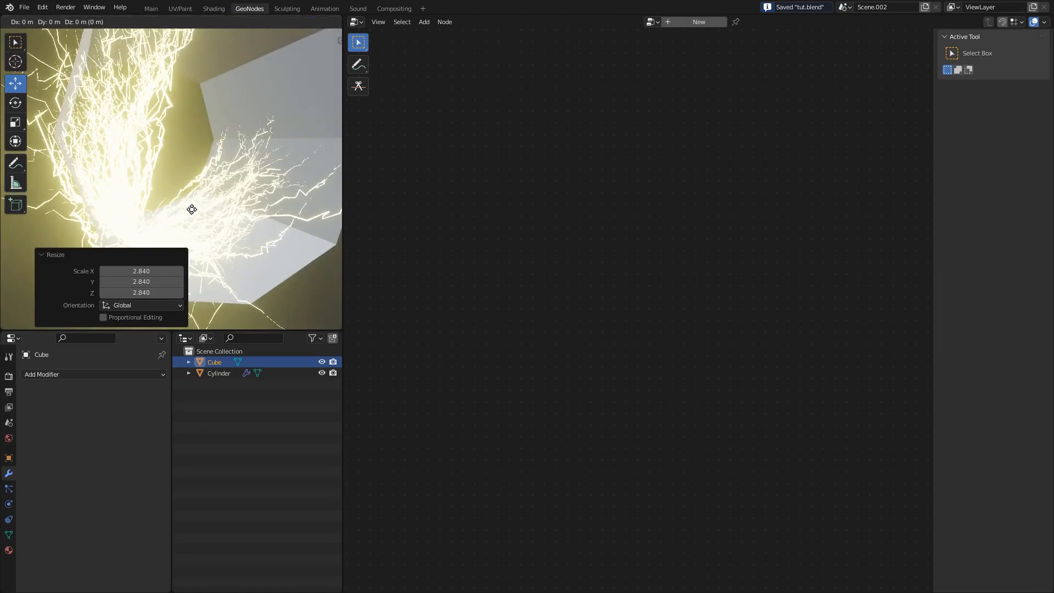
click(208, 125)
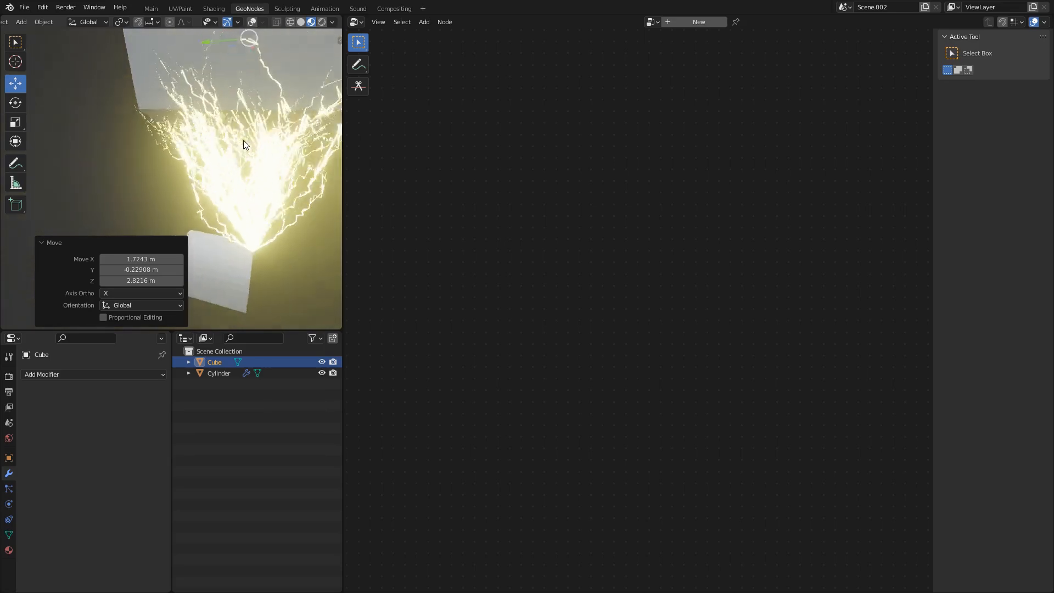
scroll(244, 144, down, 2)
key(s)
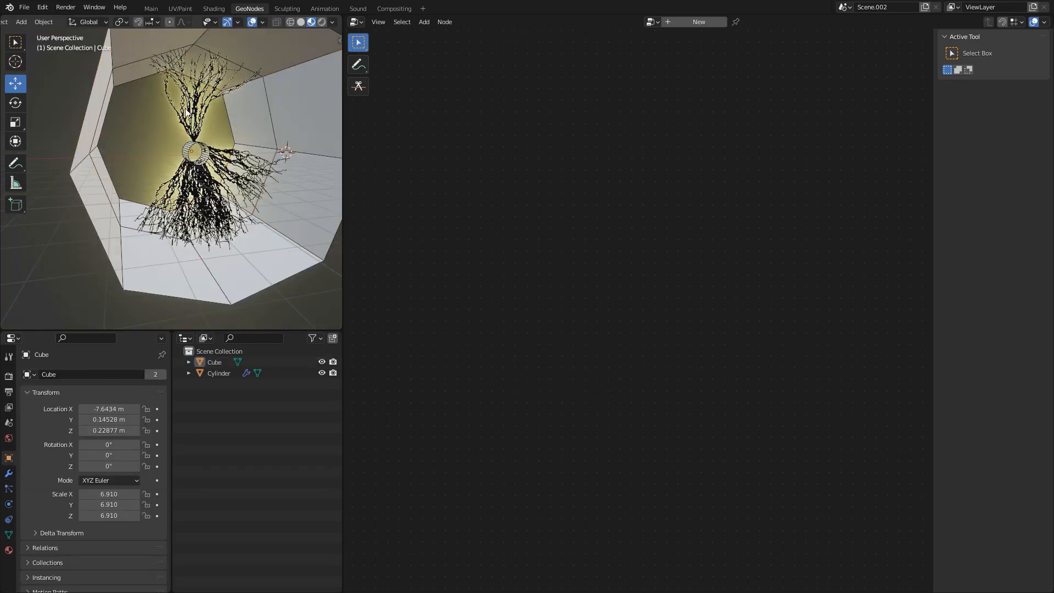
key(alt+shift+z)
scroll(206, 137, down, 2)
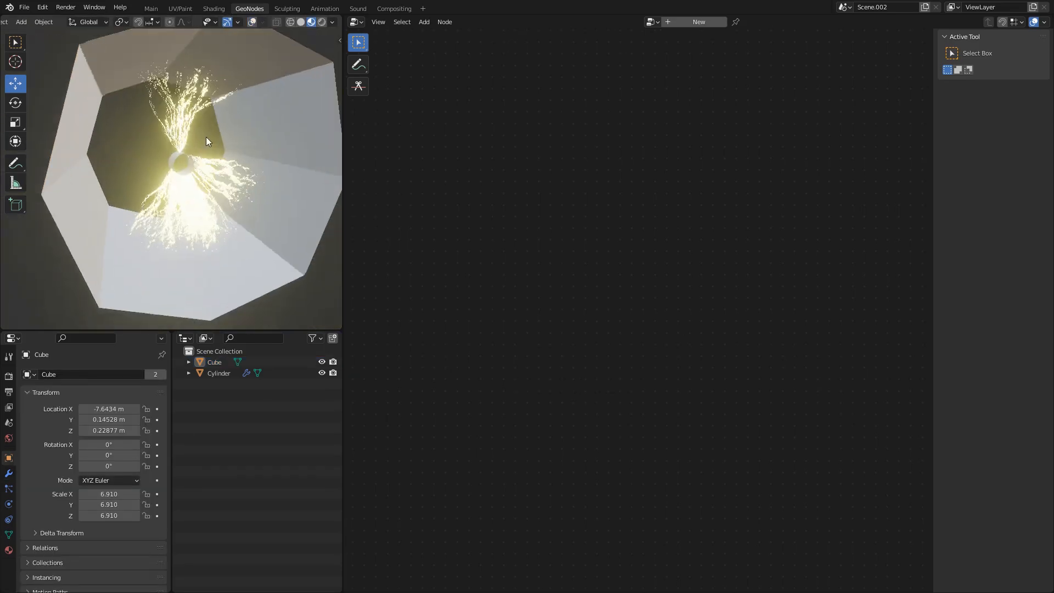
- Switch to the Rotate tool, enlarge the Cylinder inside the Cube to a scale of about 3.02, and apply its scale
click(254, 149)
key(r)
drag(144, 136, 212, 142)
click(176, 167)
key(s)
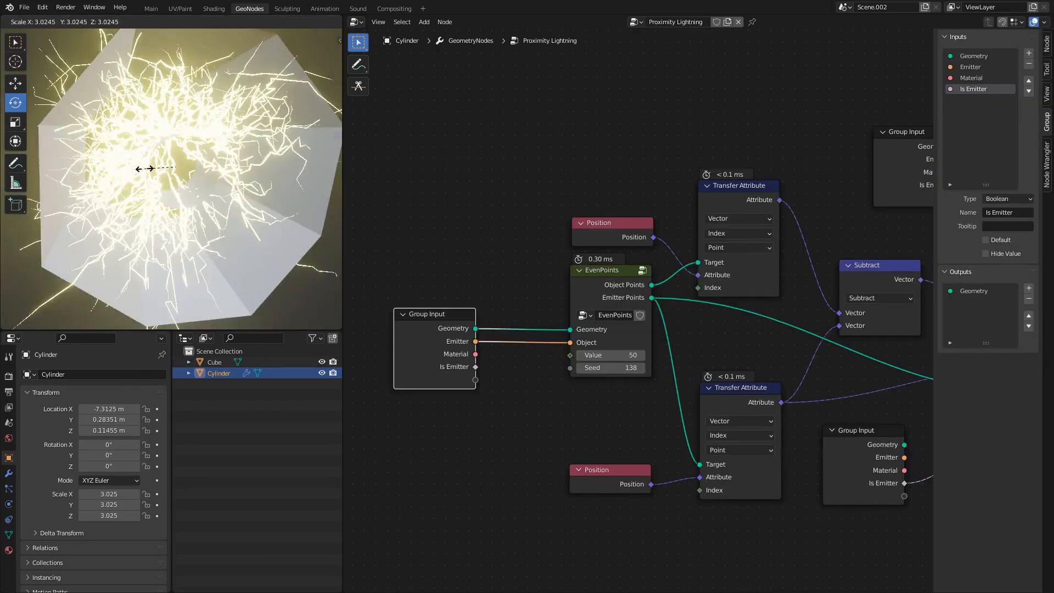
click(136, 167)
key(ctrl+a)
click(124, 149)
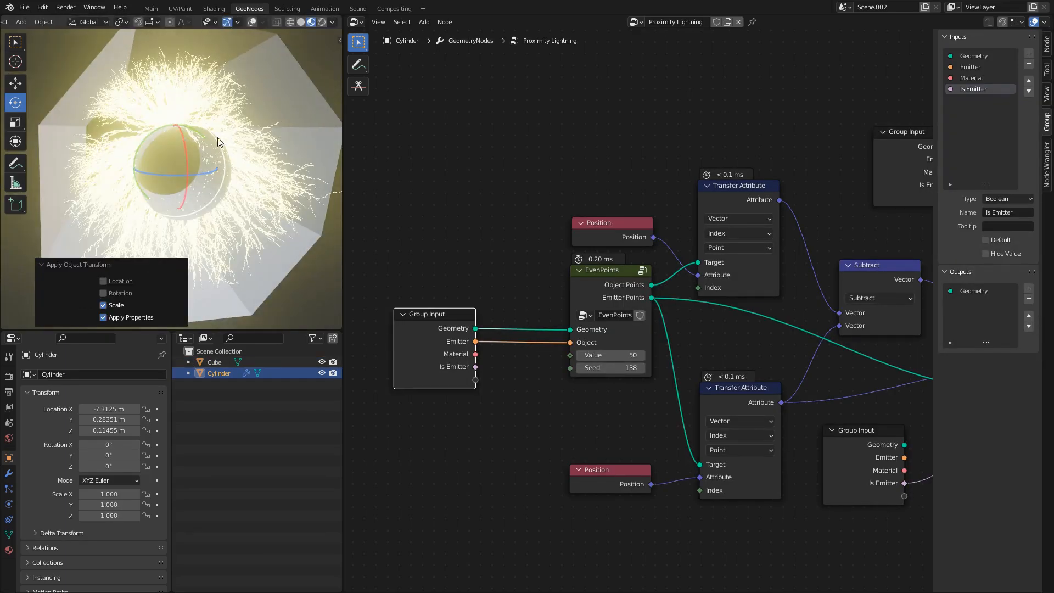
- Reduce the EvenPoints Value to 4 and freely rotate the Cylinder by about 38° and 24° inside the Cube
scroll(637, 308, up, 1)
drag(604, 363, 576, 363)
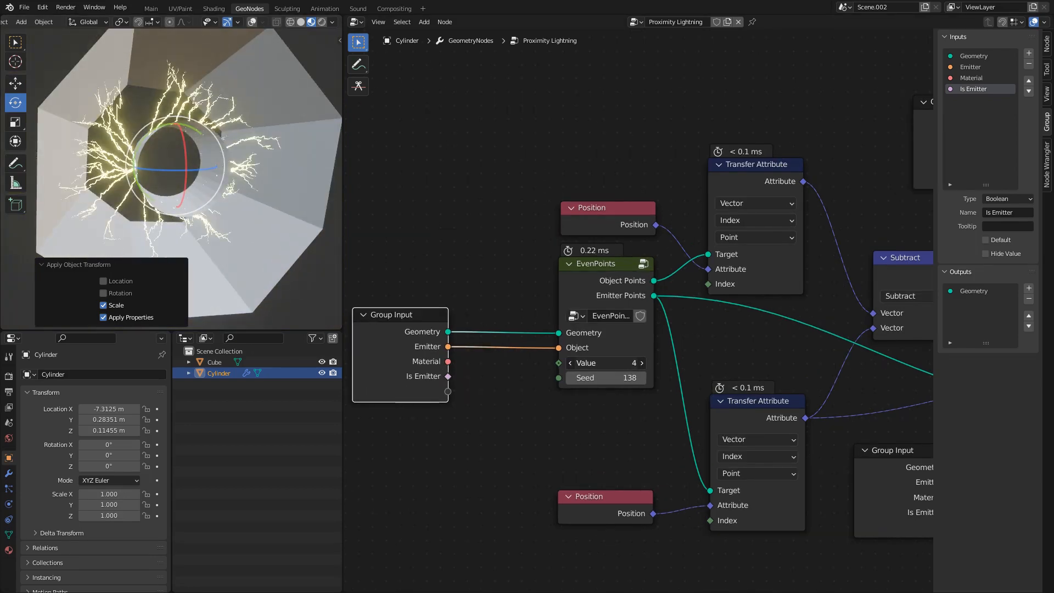
drag(170, 148, 193, 182)
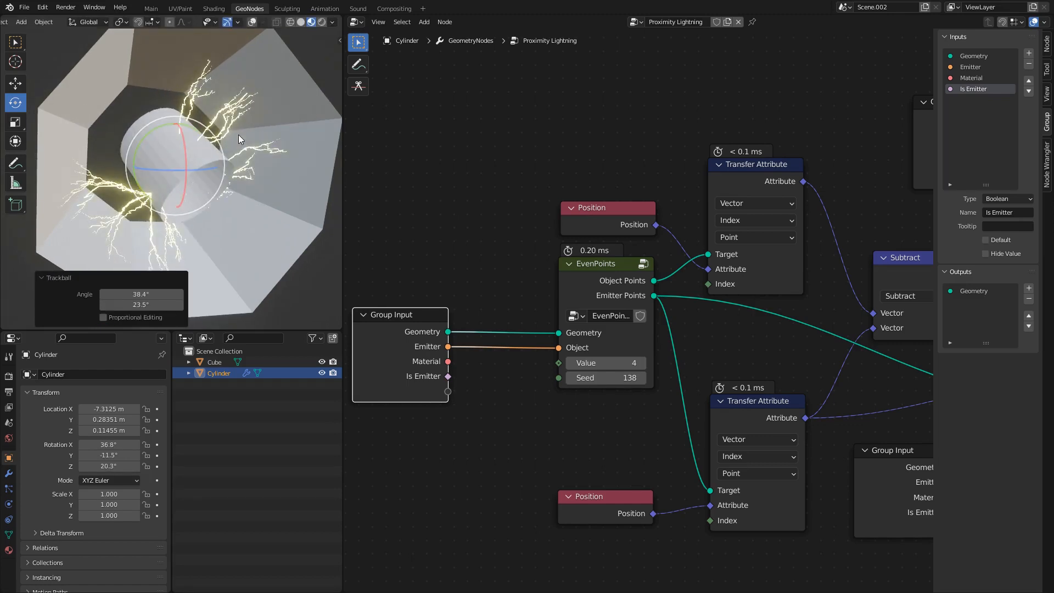